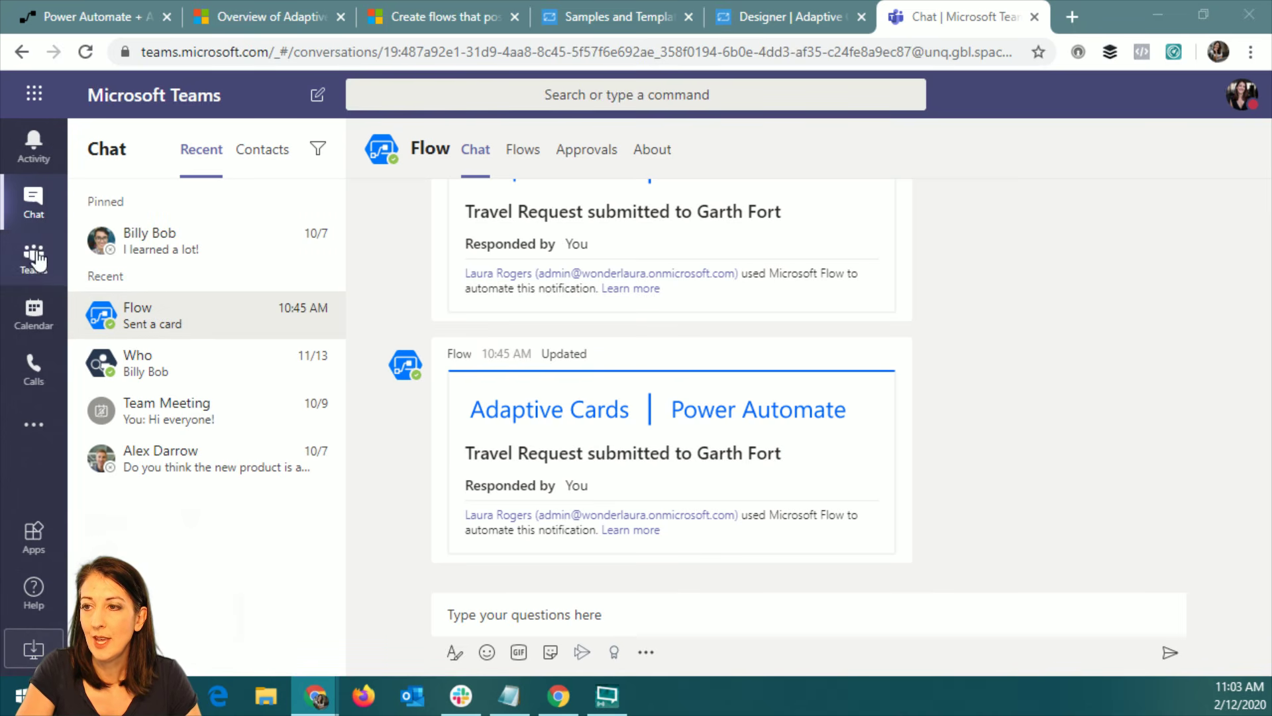
- Open the Flow app in Teams on its chat with the bot
click(34, 424)
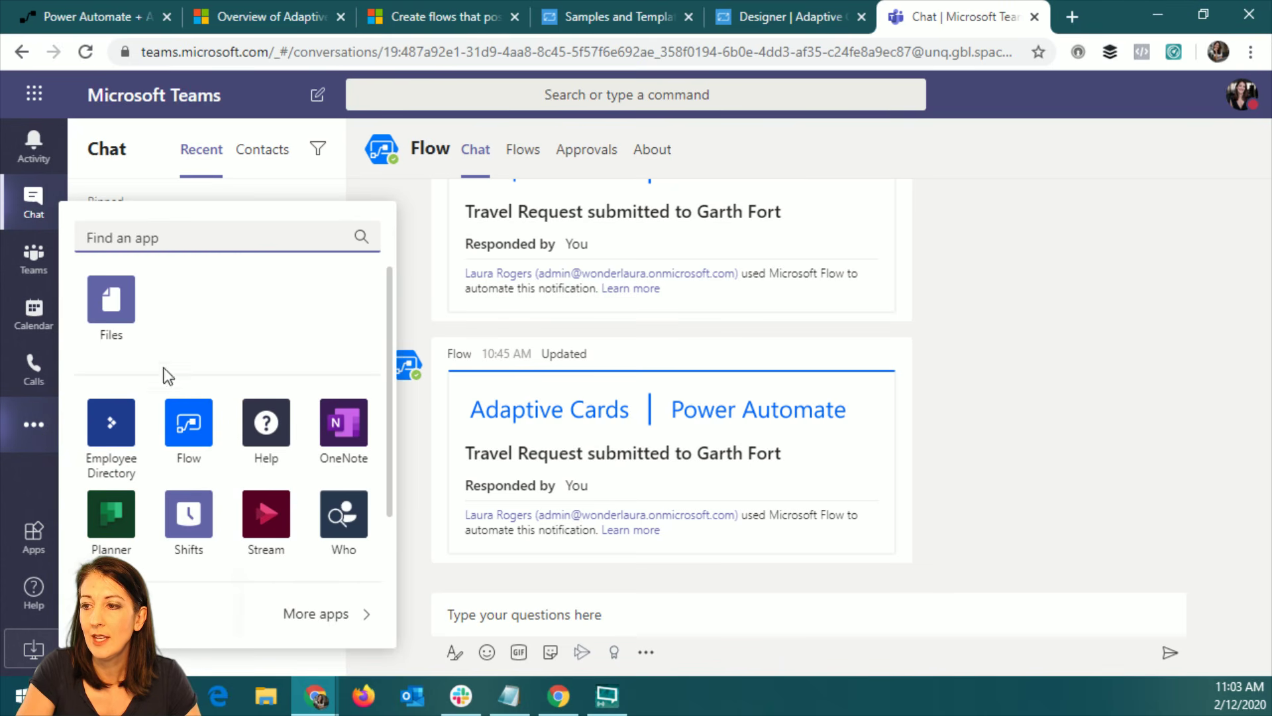
click(200, 428)
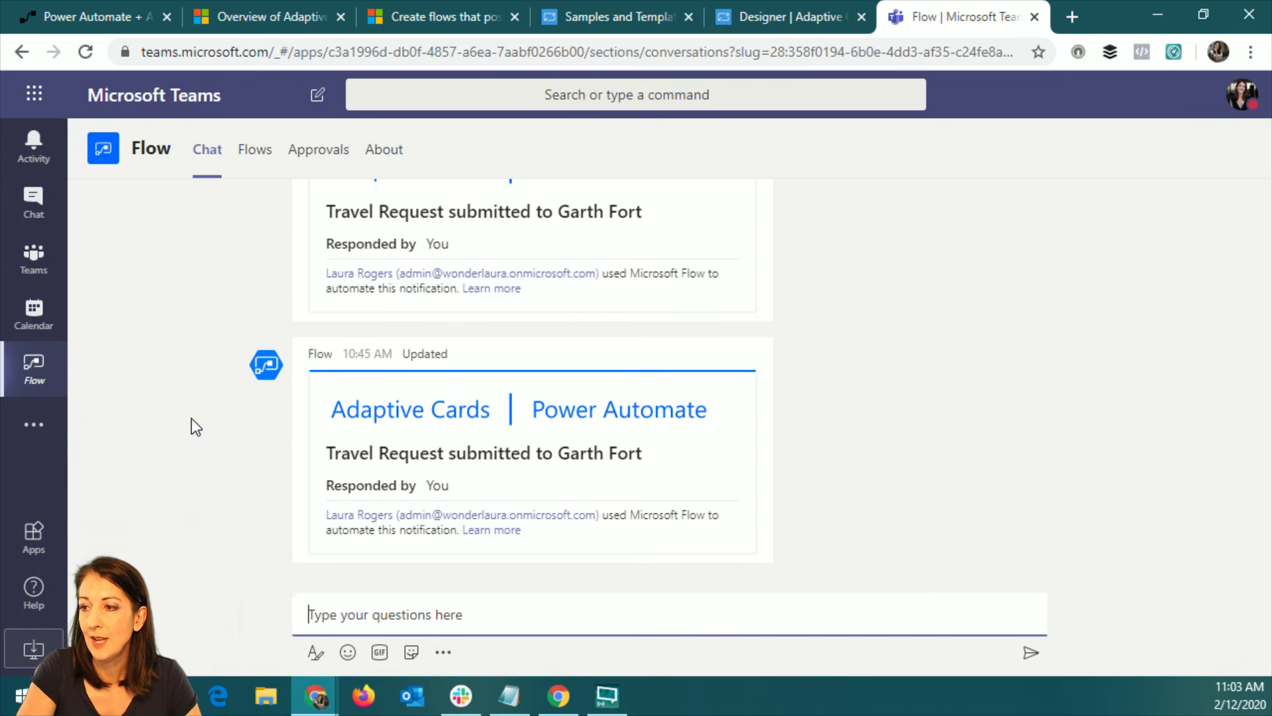
click(106, 147)
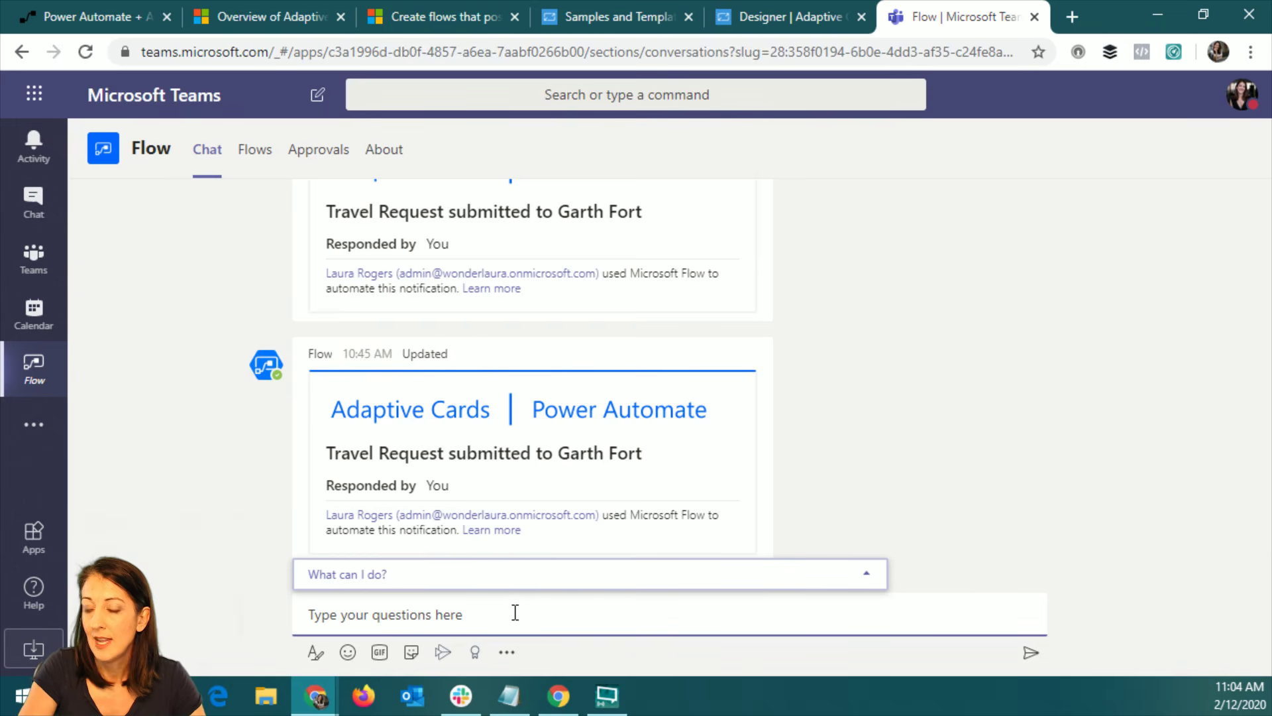
- Send the Flow bot the "List flows" command
text(list m)
key(BackSpace)
key(BackSpace)
click(511, 581)
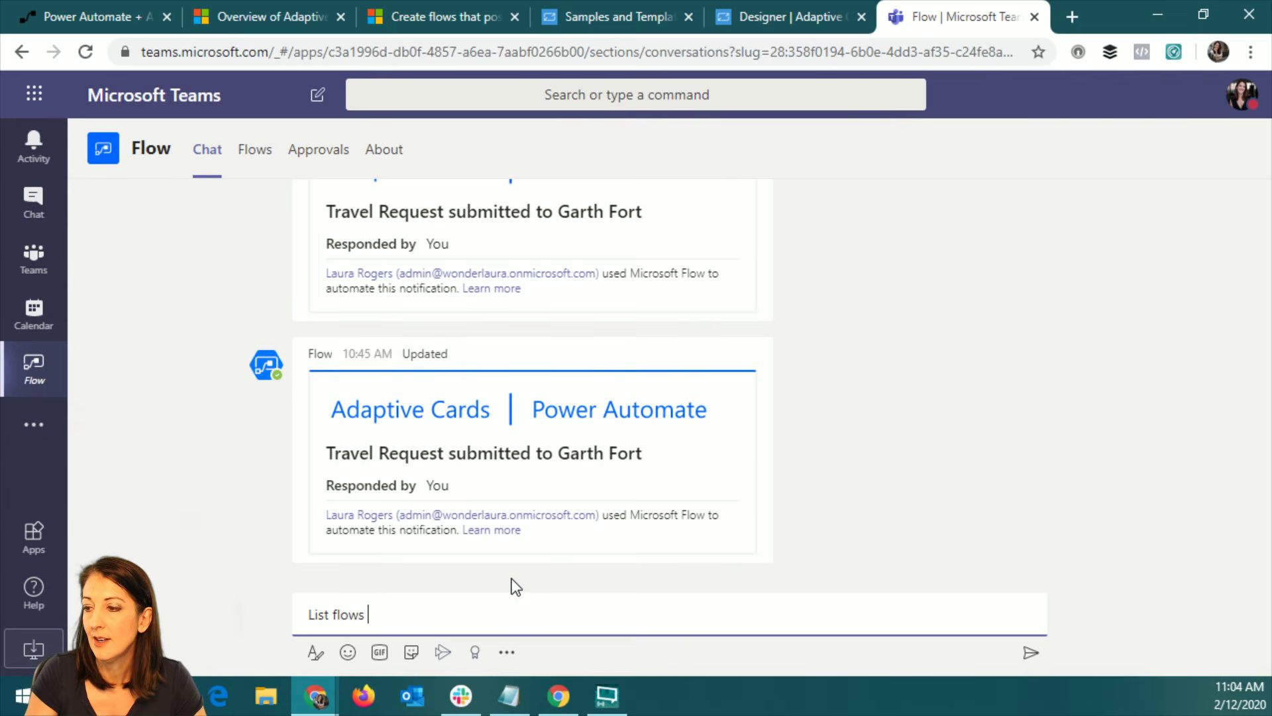
key(Return)
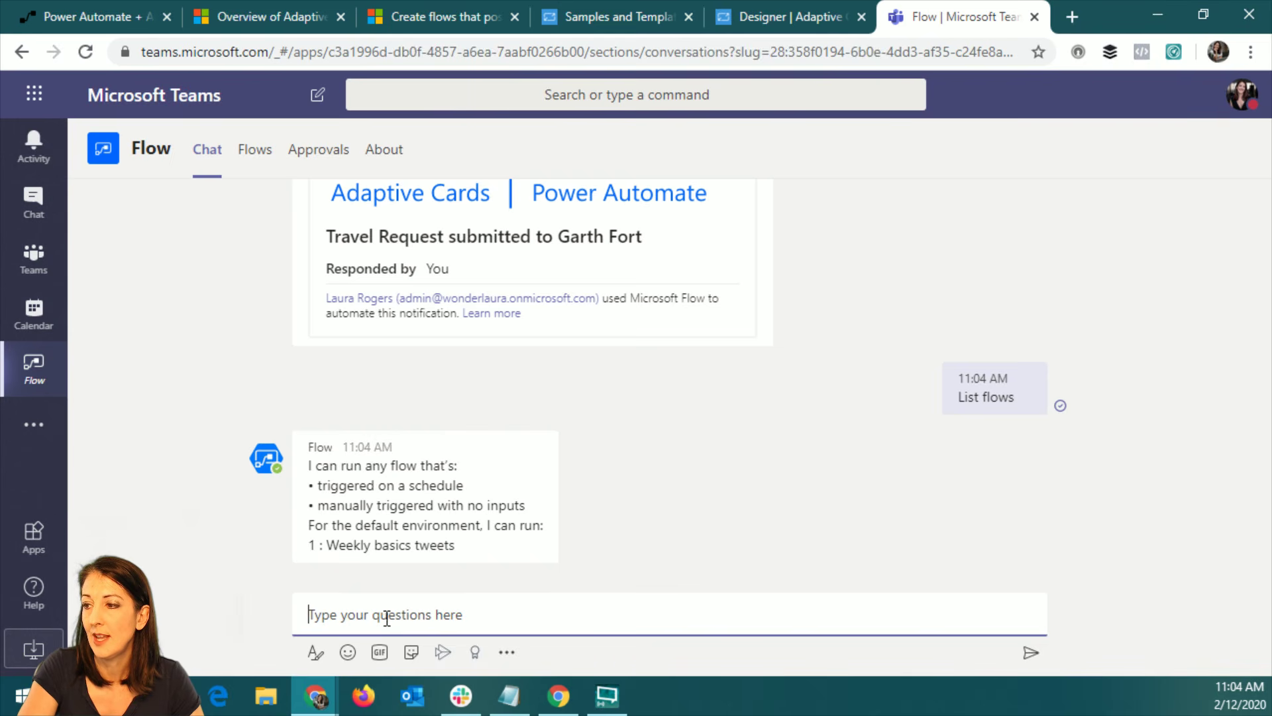
text(run)
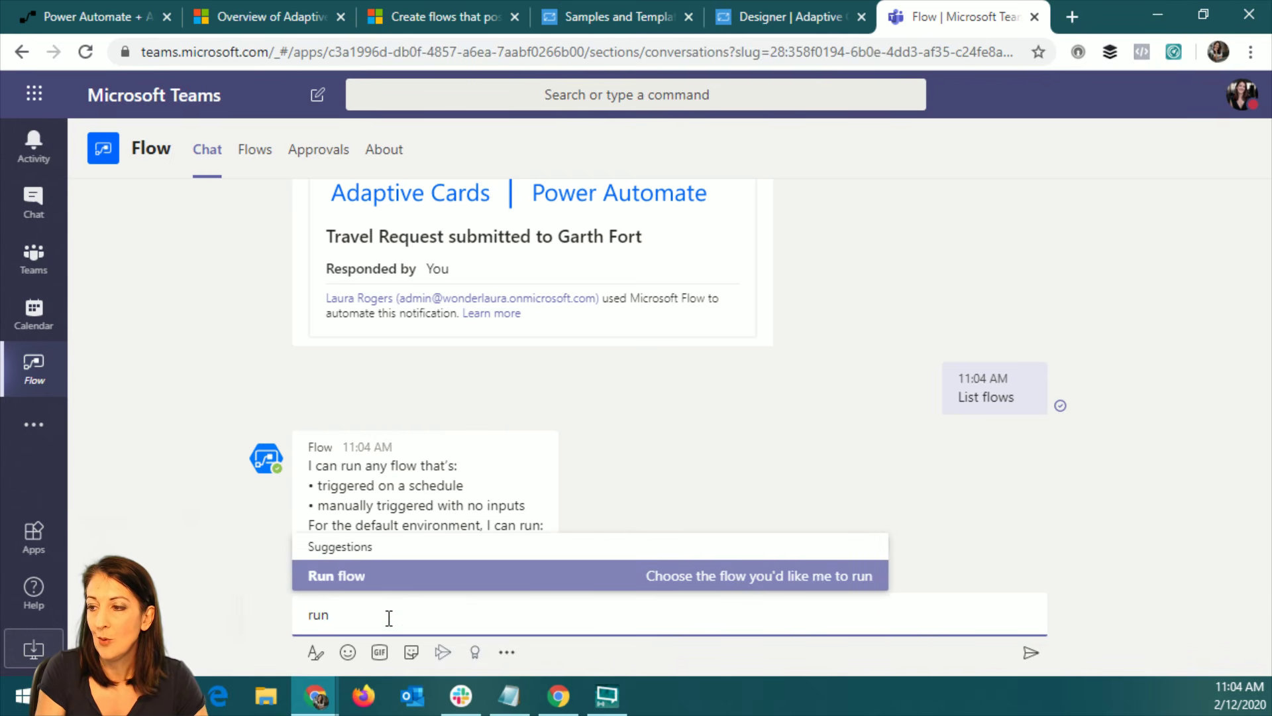
click(198, 576)
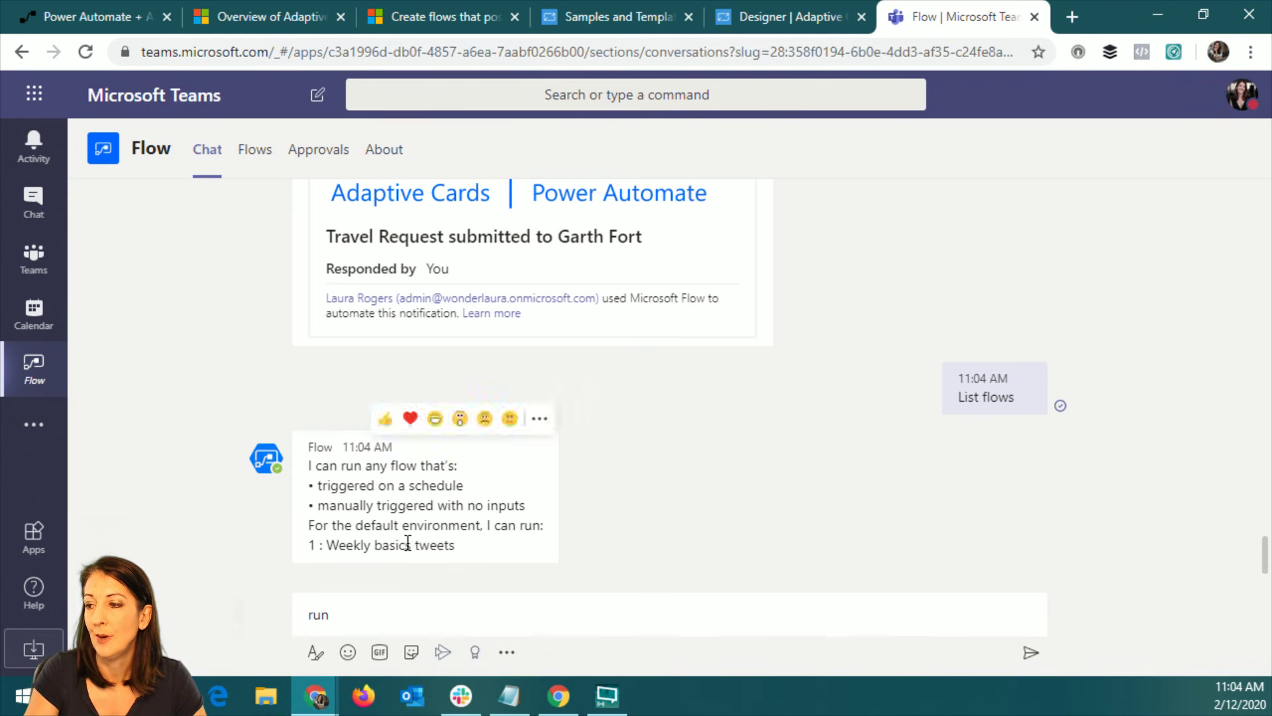
click(364, 616)
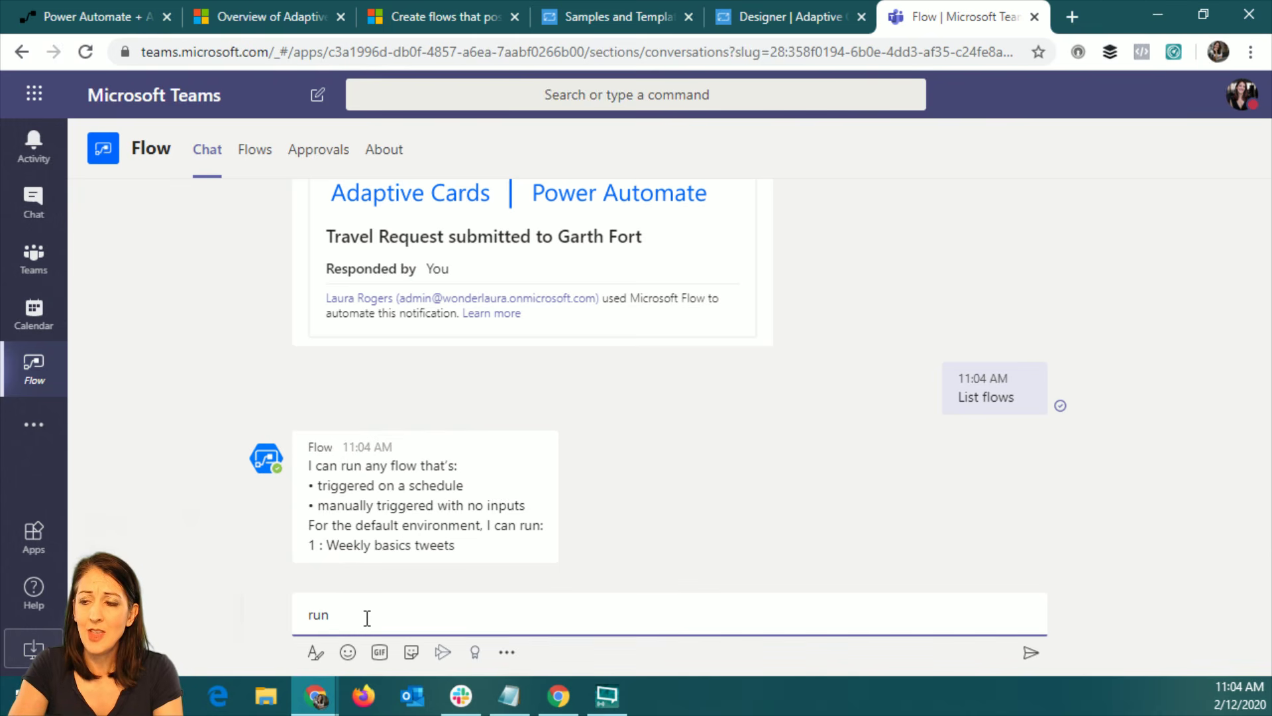
key(BackSpace)
key(BackSpace)
key(BackSpace)
click(237, 596)
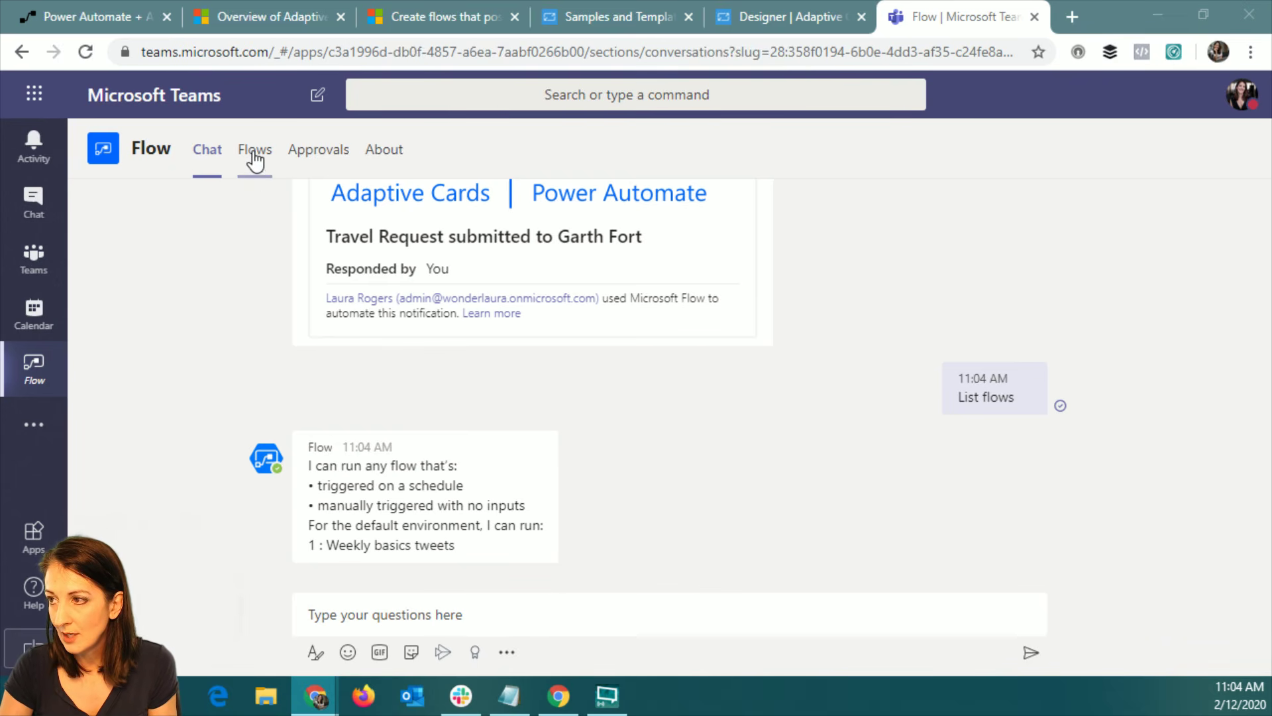
- Fill in the Travel Request card in the Flow chat with destination "Hawaii" and reason "conference SPS"
click(208, 151)
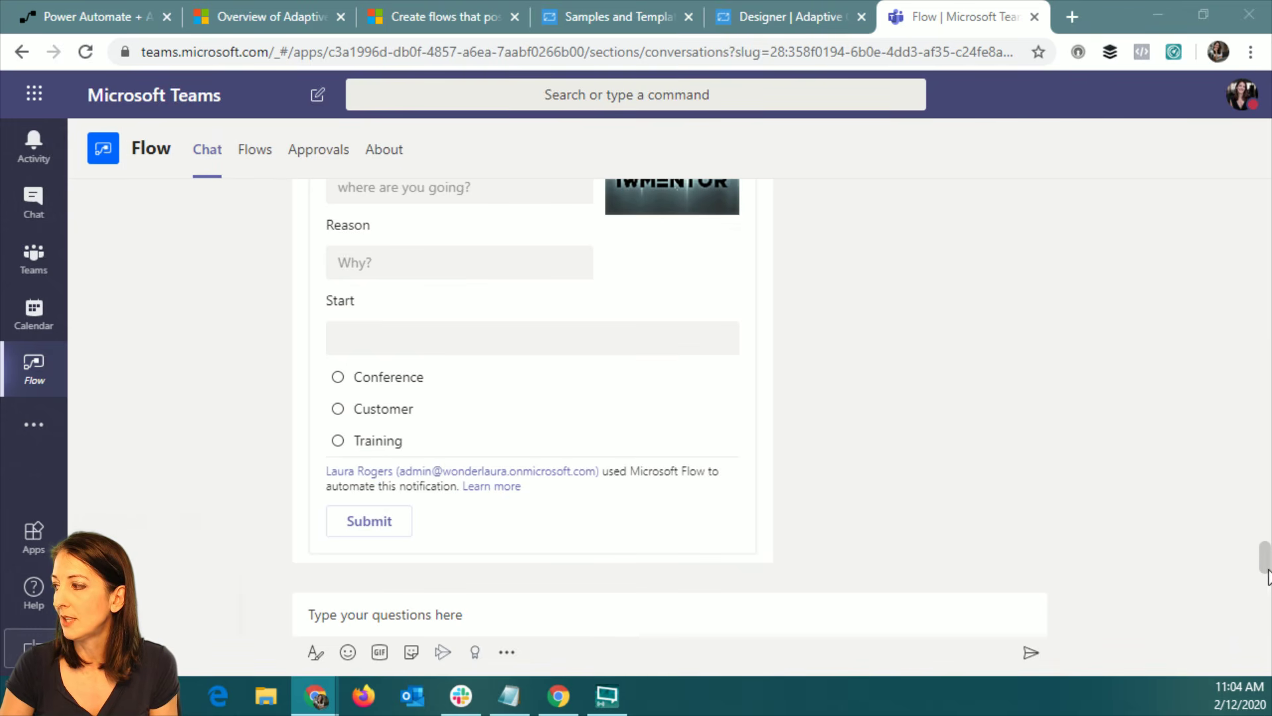
mouse_move(1265, 559)
mouse_down()
mouse_move(1264, 539)
mouse_move(1265, 555)
mouse_up()
click(466, 285)
text(Hawaii)
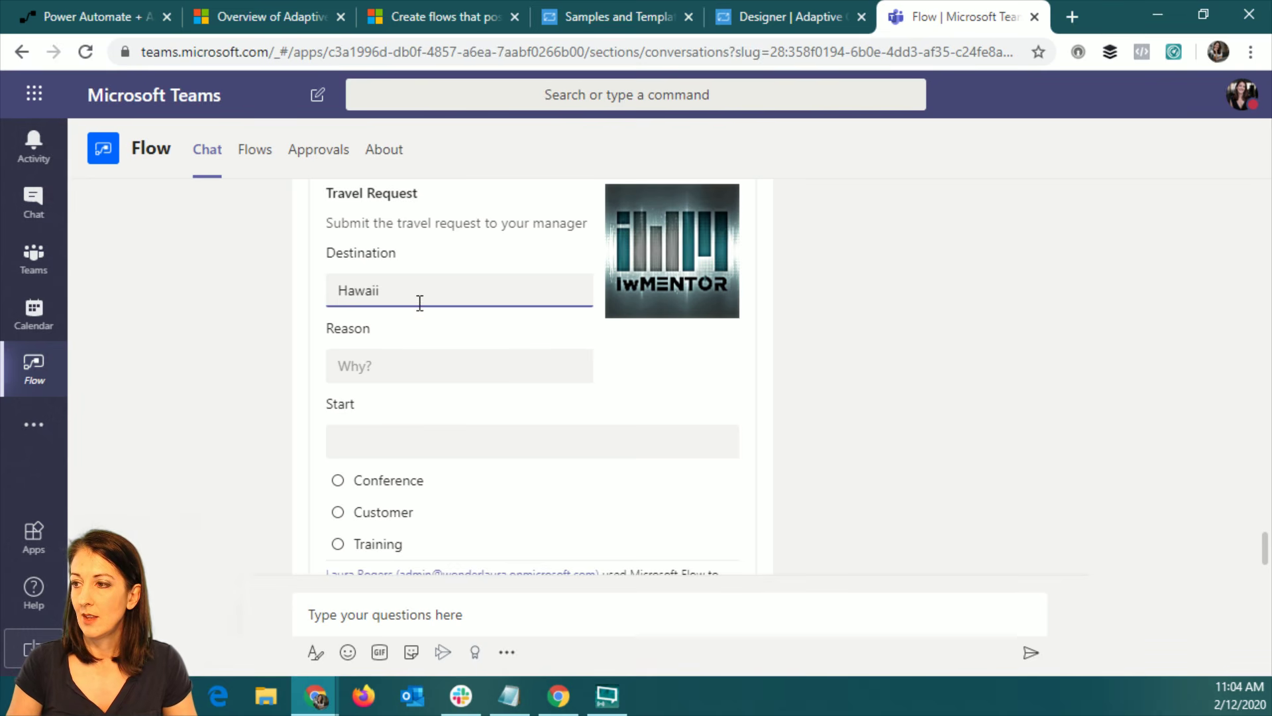
click(423, 368)
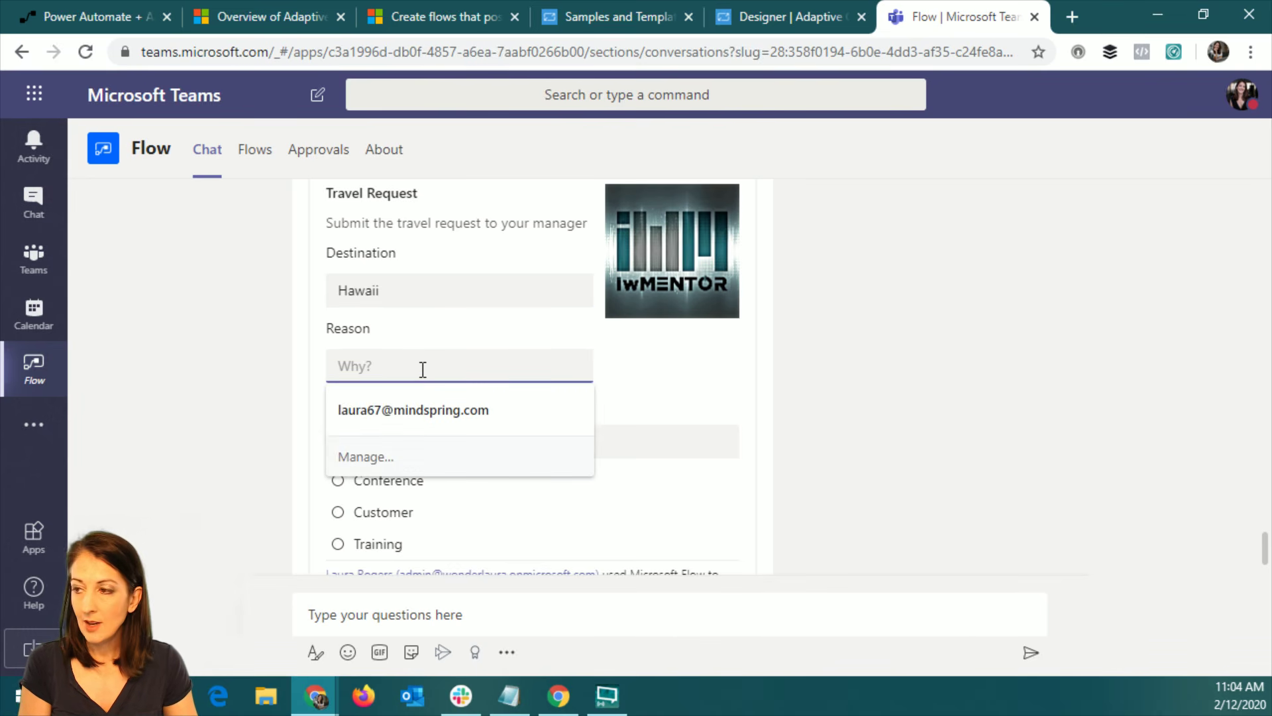
text(conferenc)
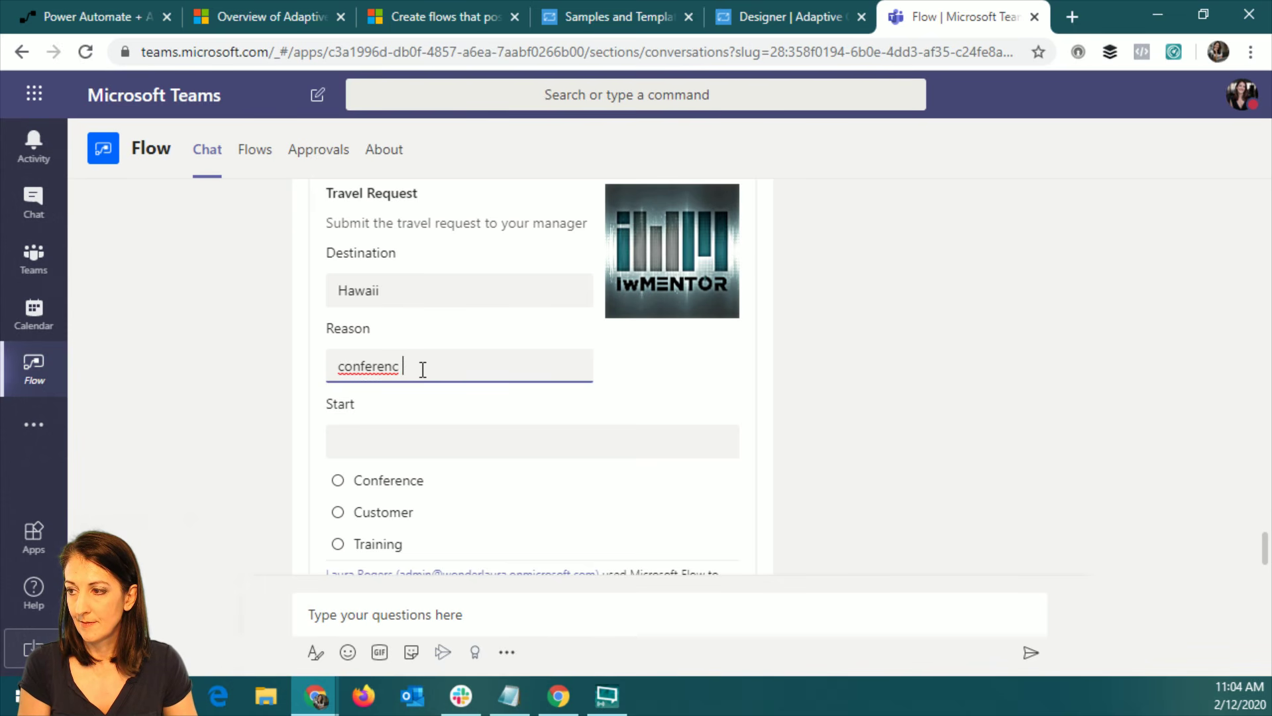
text(e SPS)
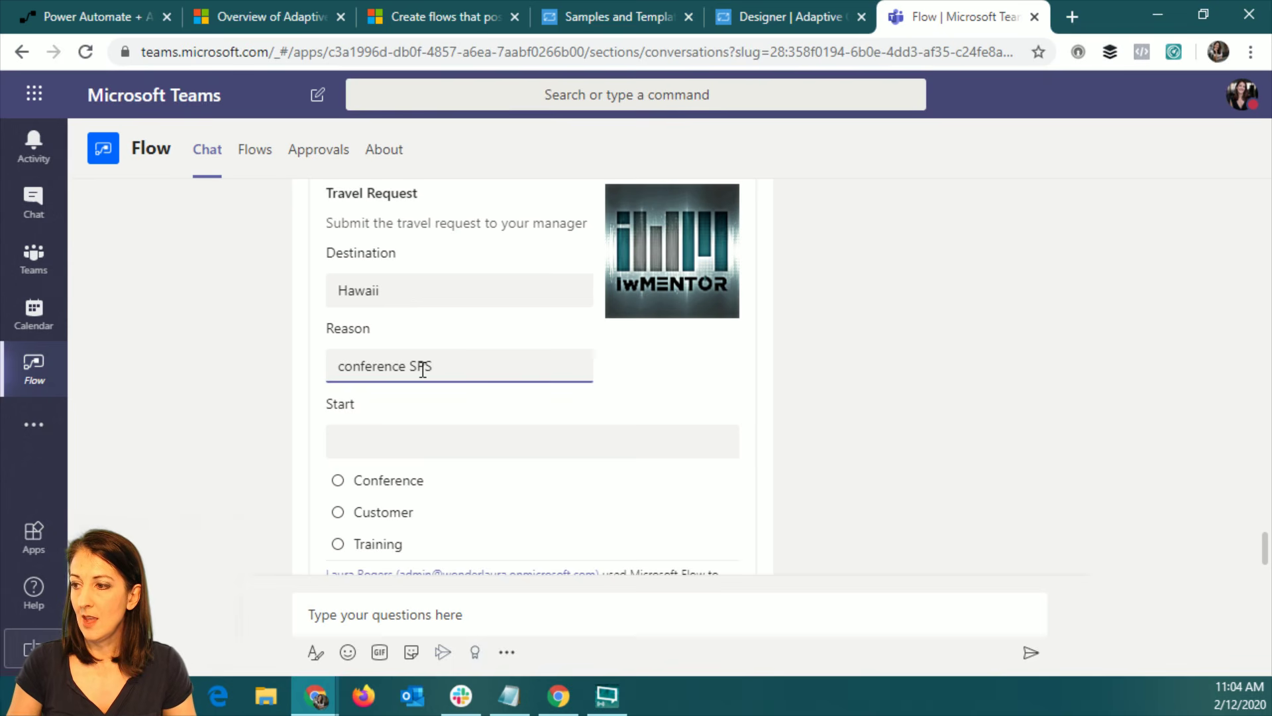
- Set the travel request's start date to Mar 4, 2020, choose the Conference type, and submit the card
click(445, 440)
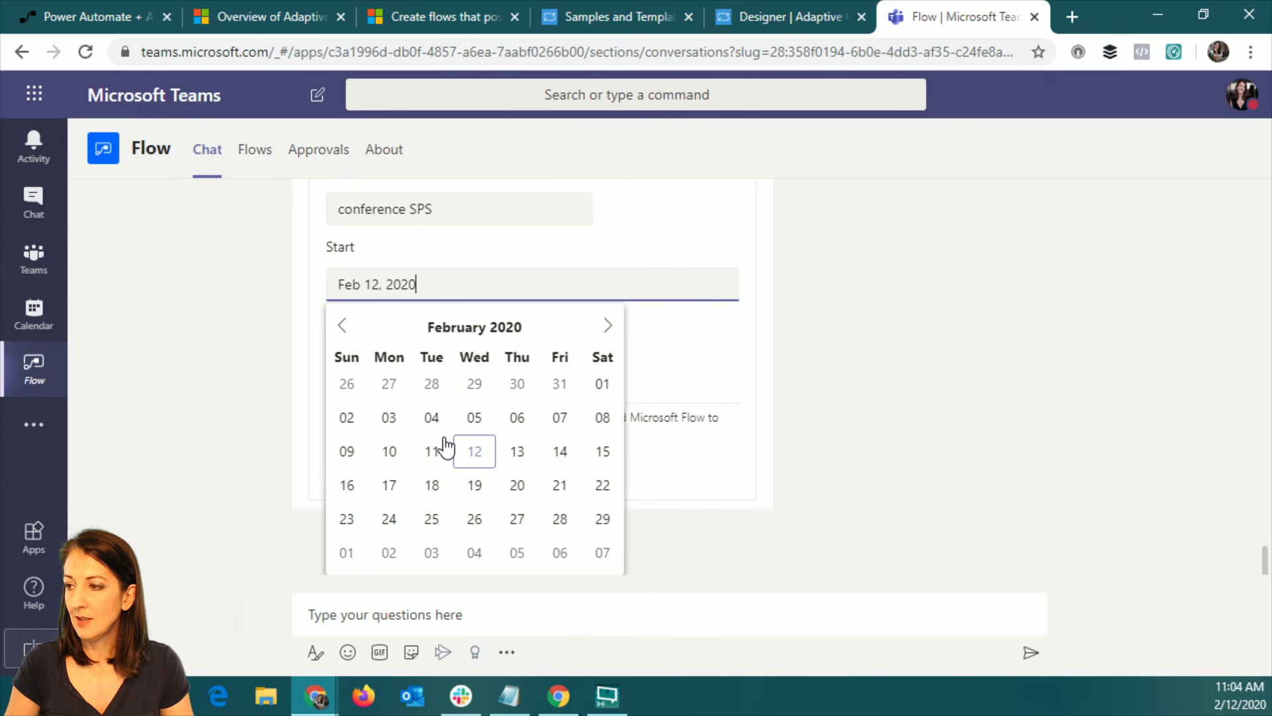
click(475, 552)
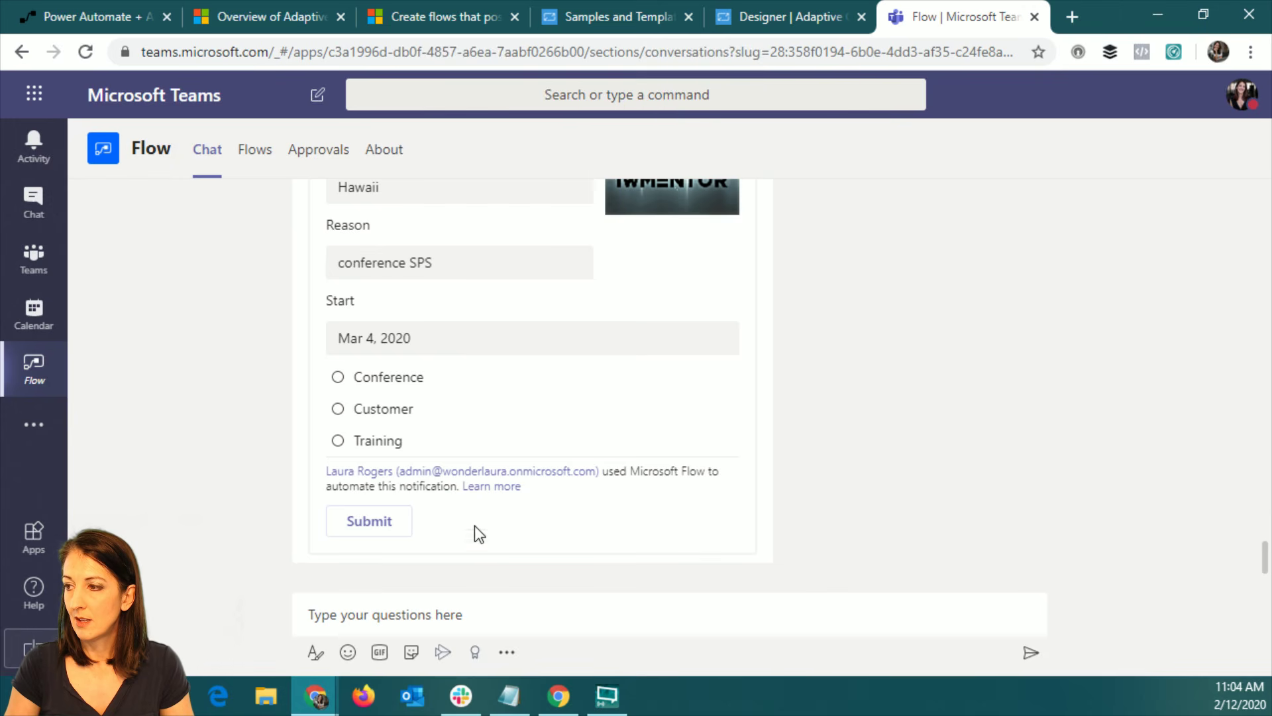
click(338, 376)
click(369, 524)
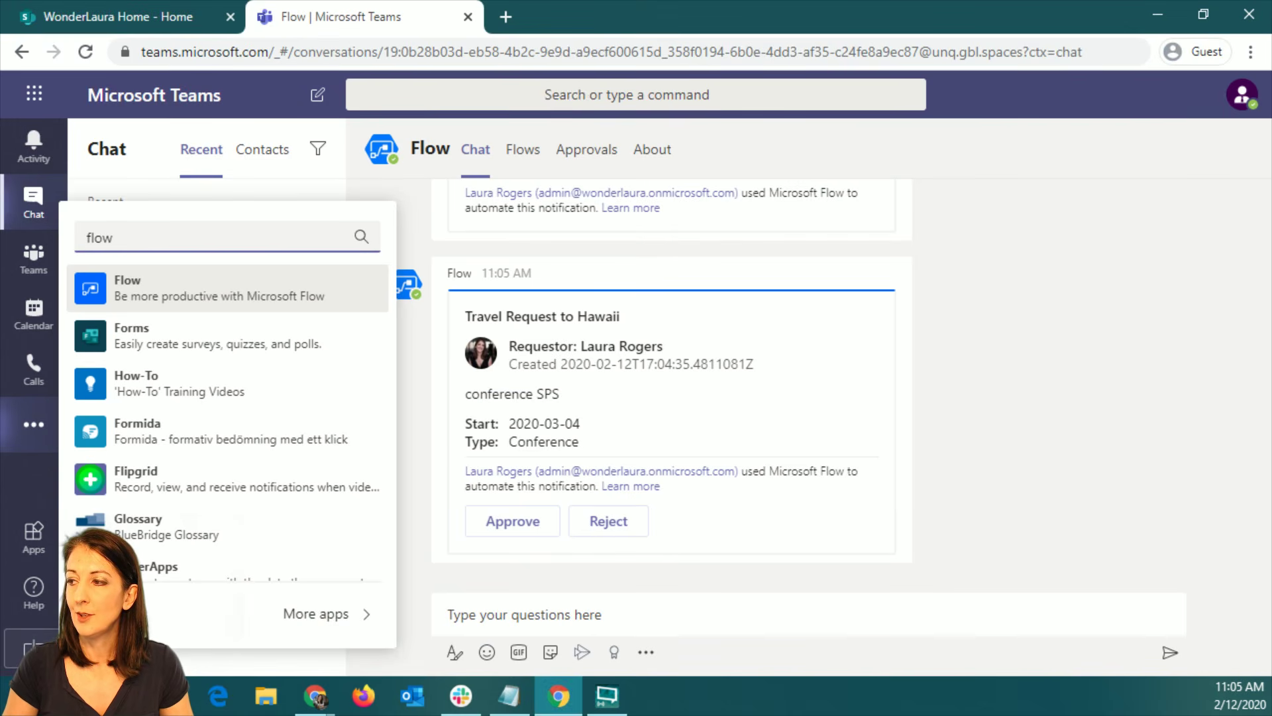
- In the manager's Teams window, dismiss the app search and check which account is signed in
click(1076, 420)
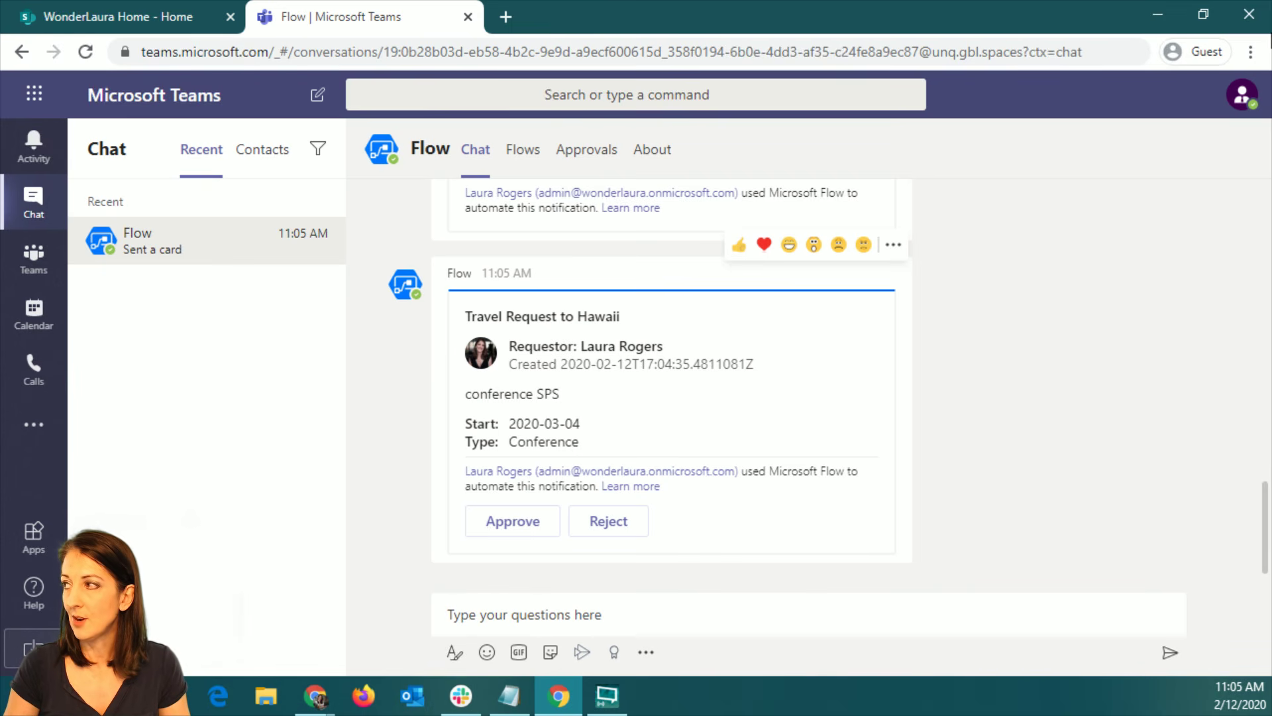
click(1244, 101)
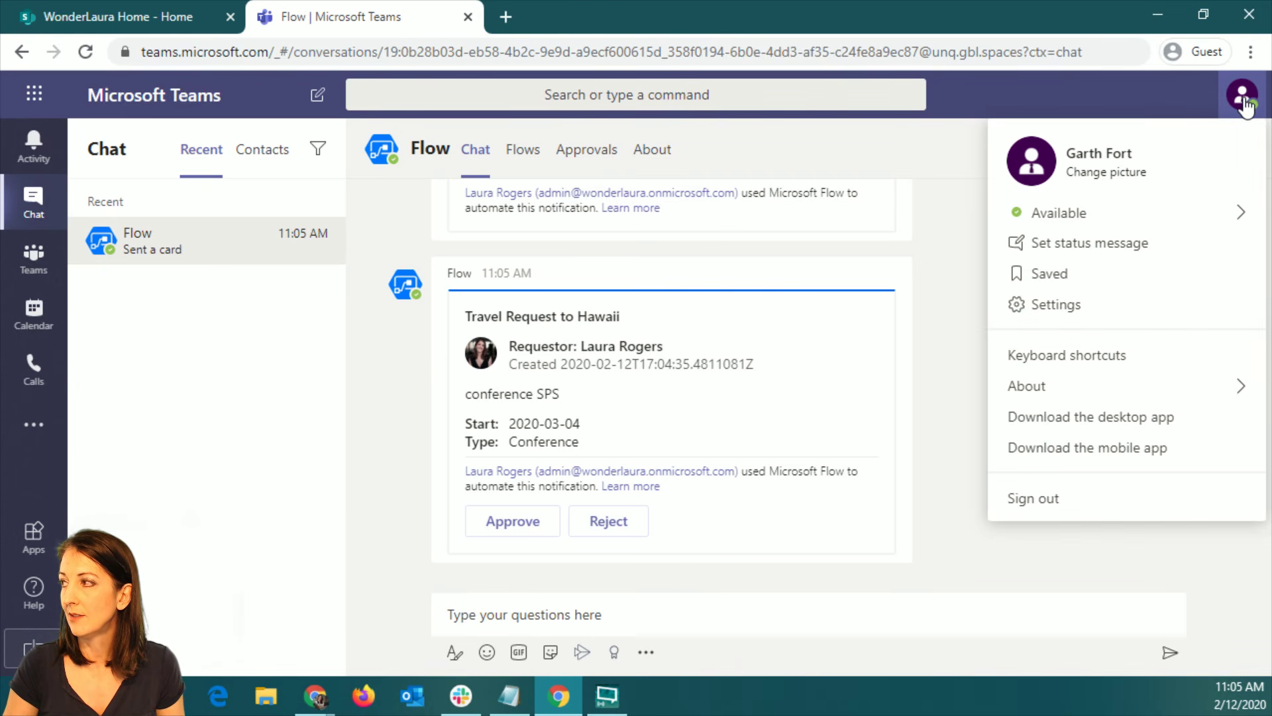
click(1245, 101)
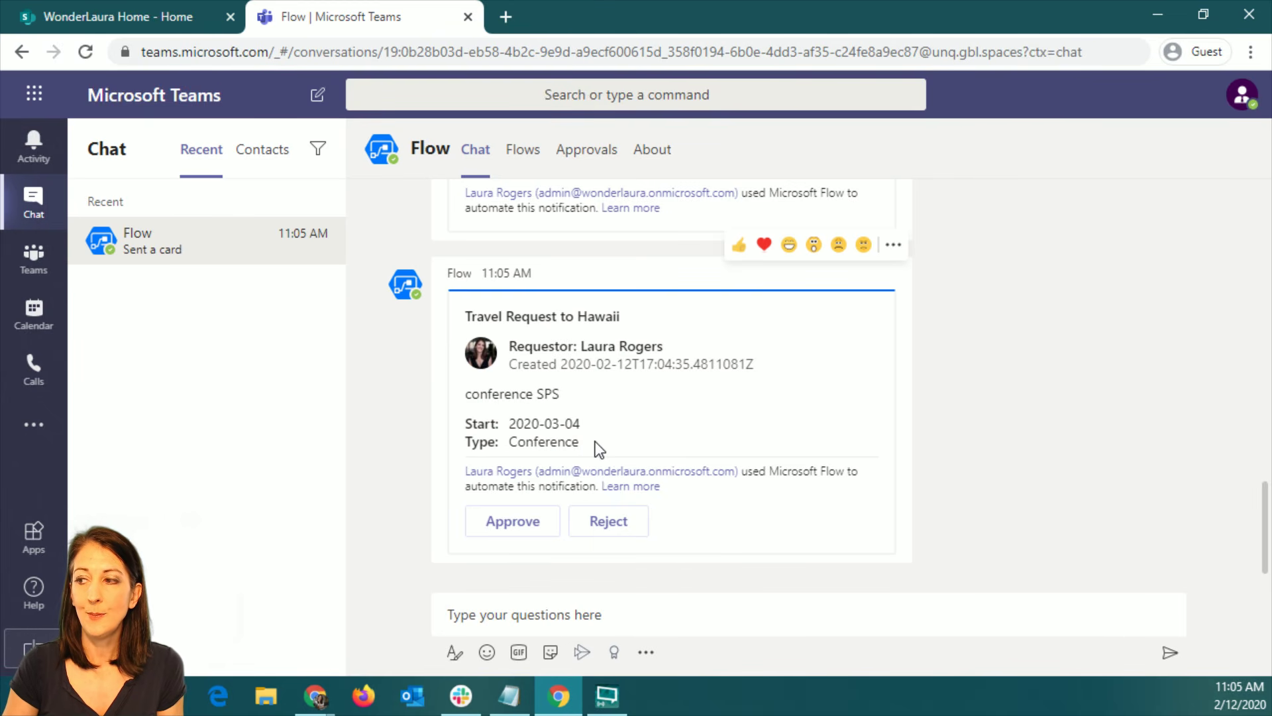
- Choose to approve the Hawaii travel request and set the response date to Mar 7, 2020
click(514, 527)
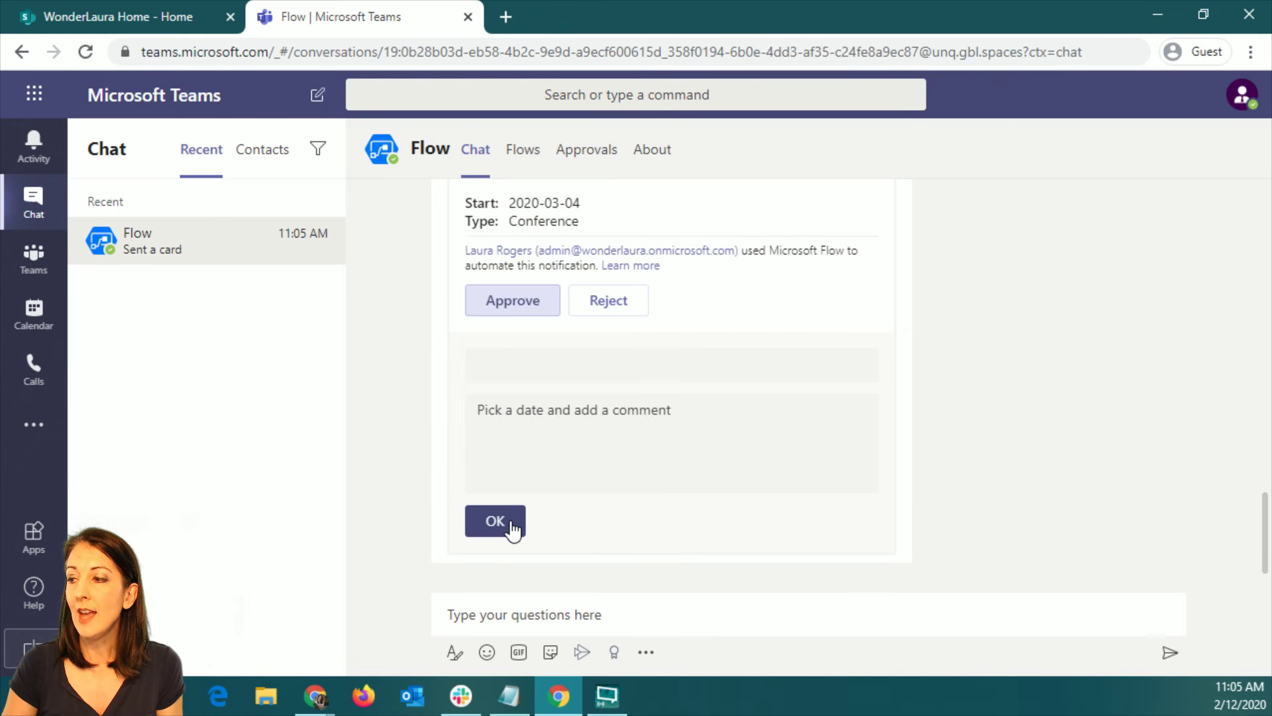
click(551, 363)
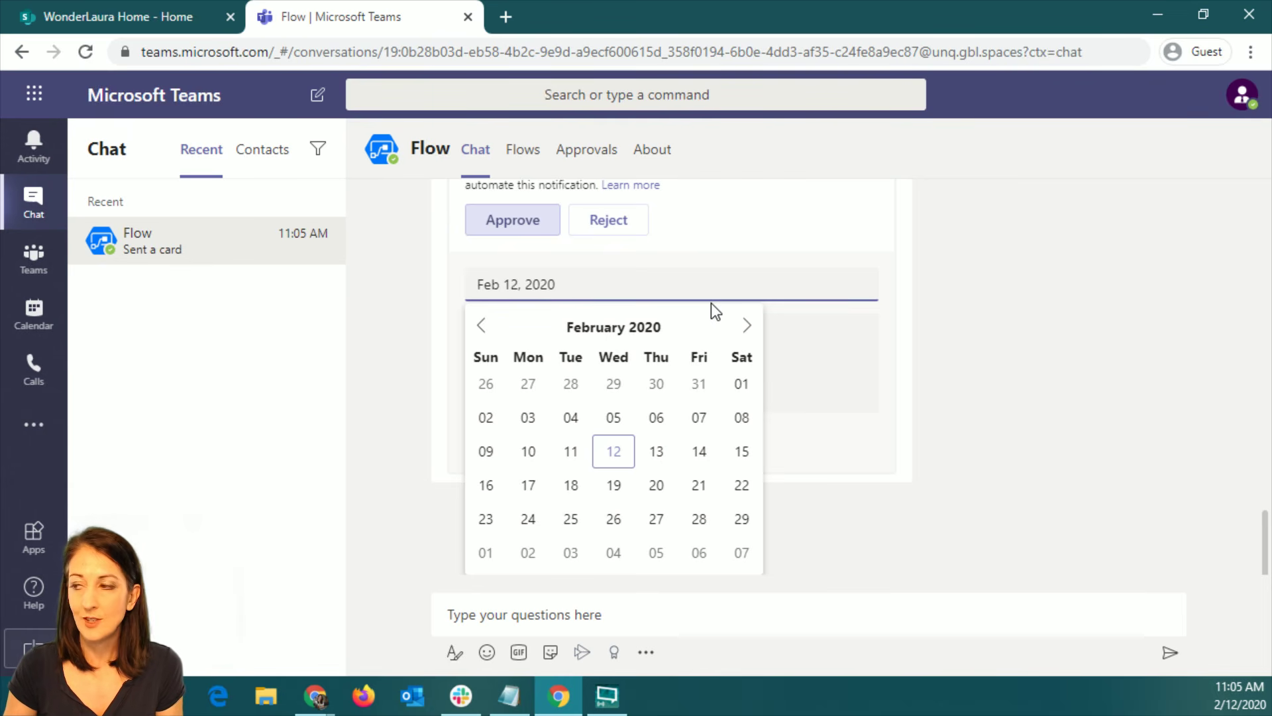
click(738, 555)
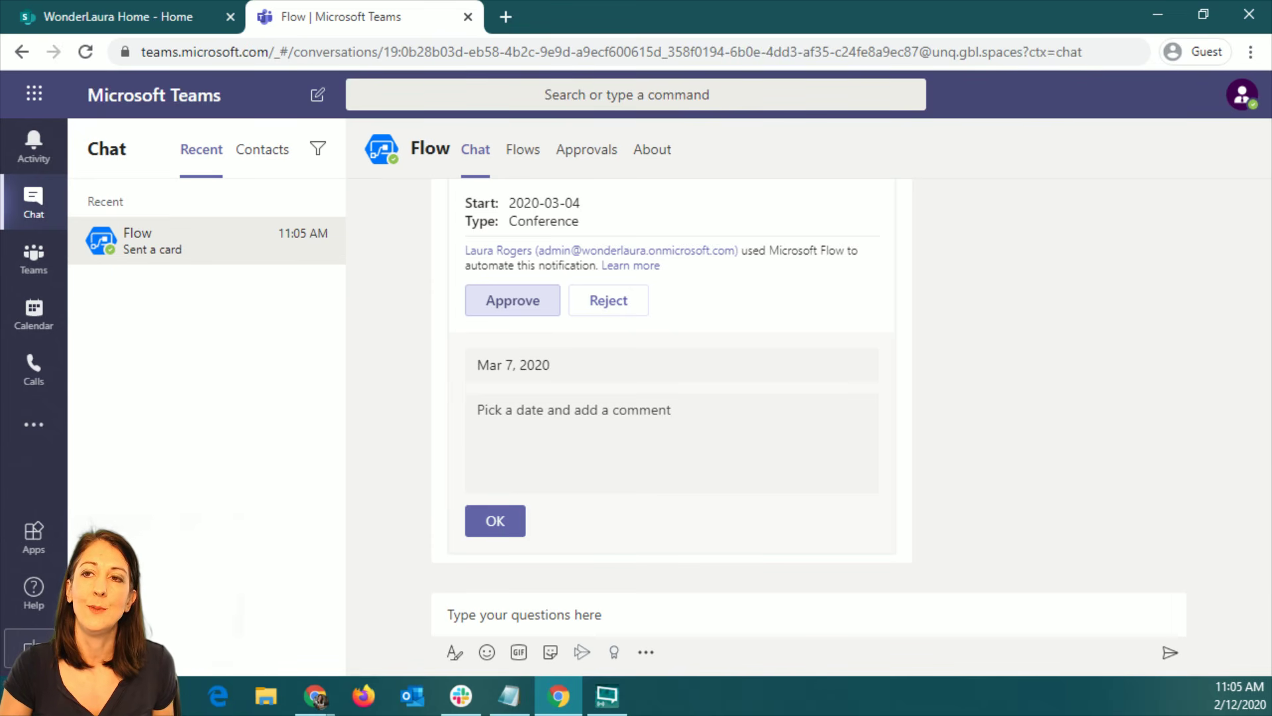
- Add the comment "have fun" to the approval and submit the response
key(alt+Tab)
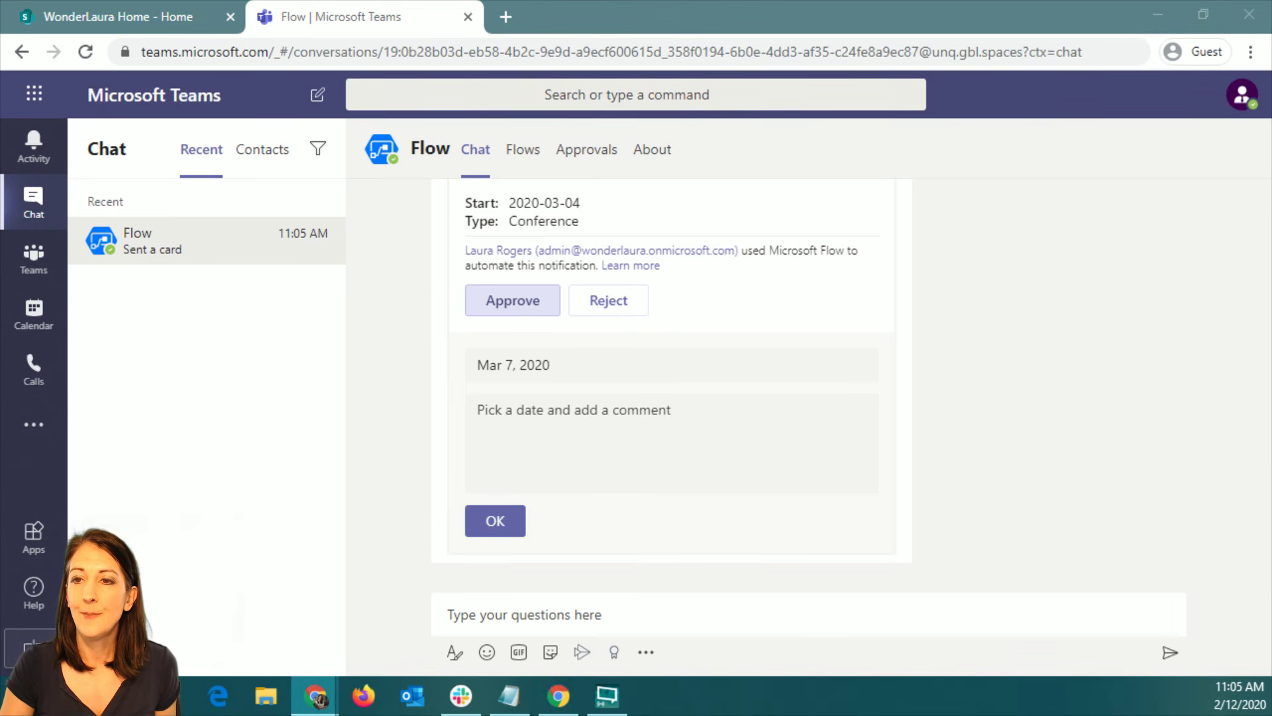
click(582, 523)
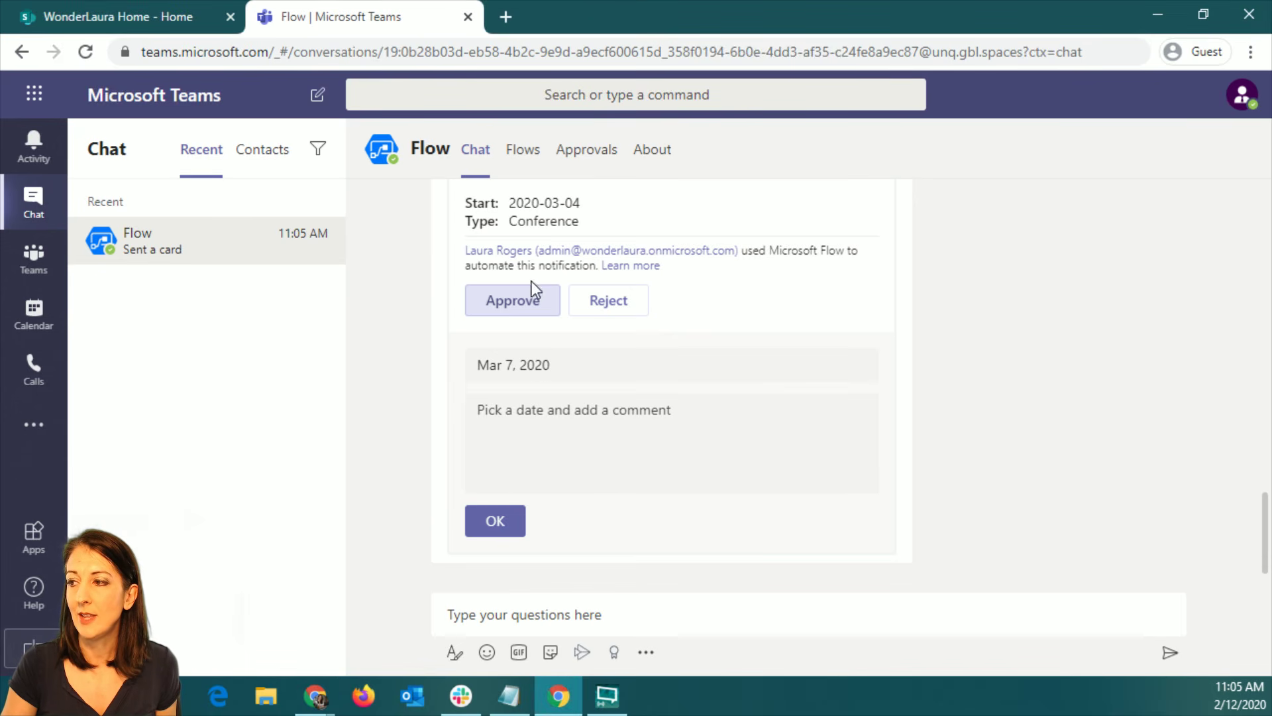
click(564, 410)
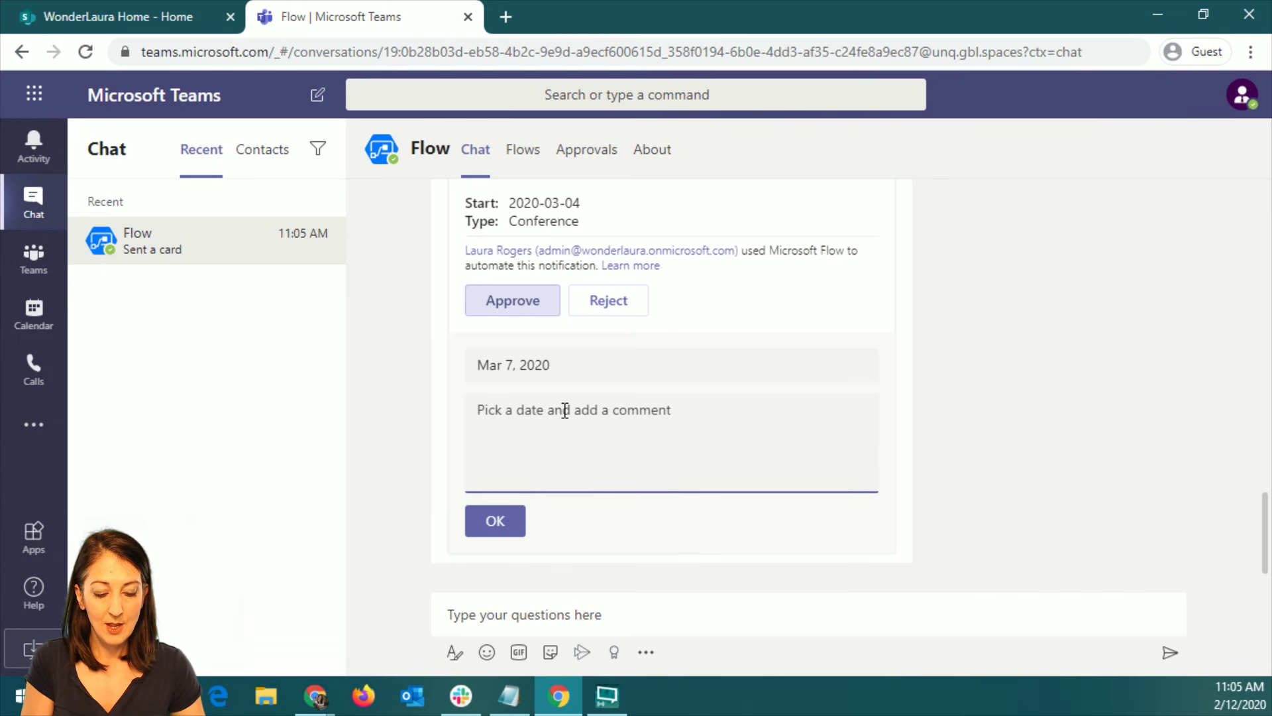
text(have run)
key(BackSpace)
key(BackSpace)
text(fun)
click(509, 524)
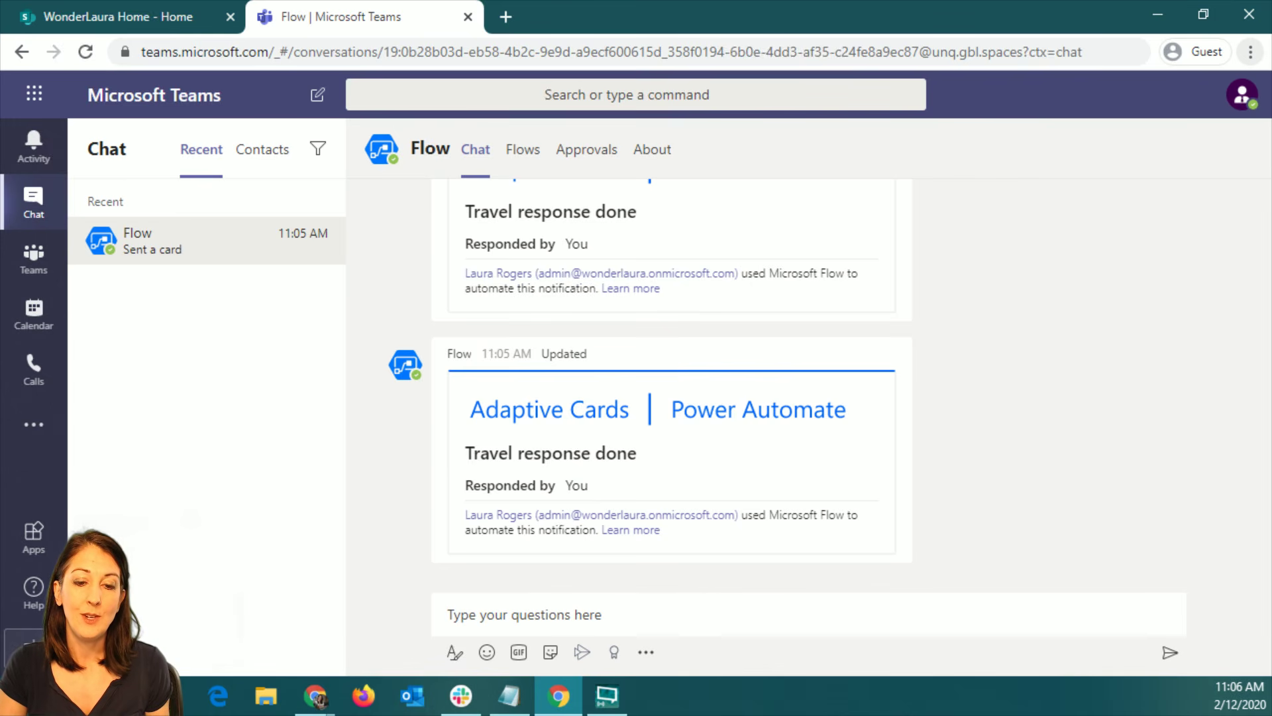
key(alt+Tab)
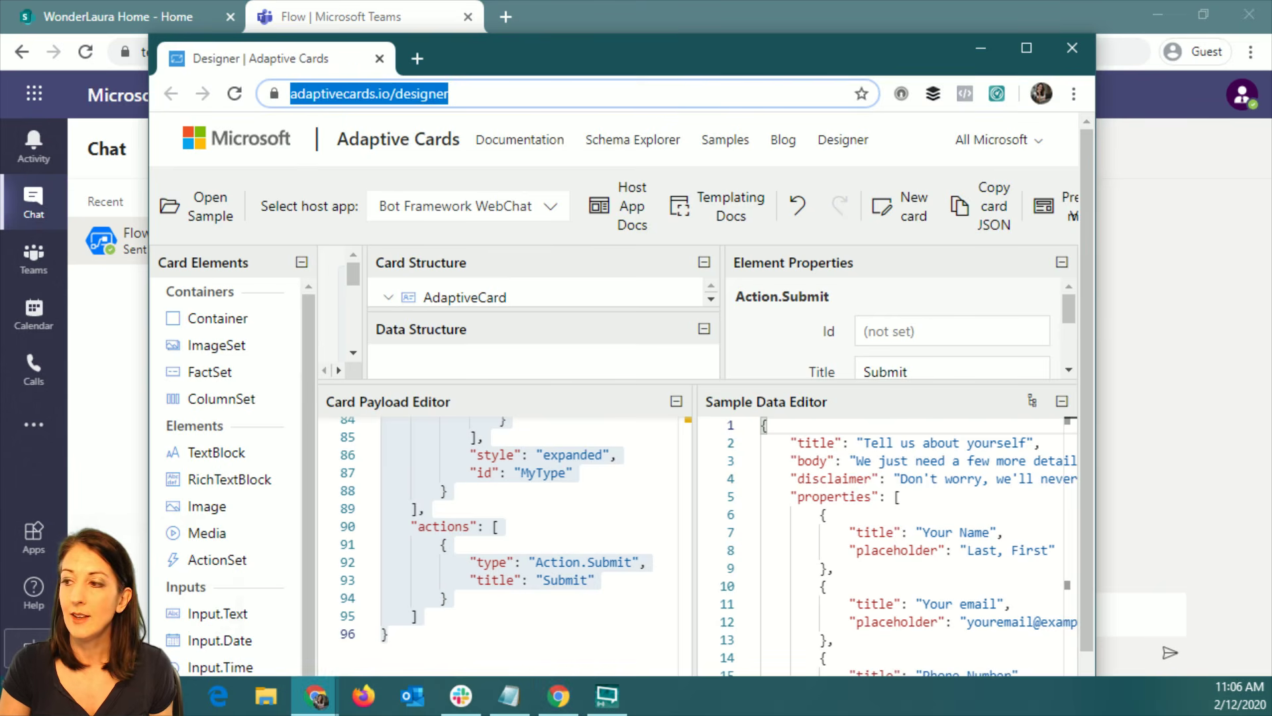
click(1026, 47)
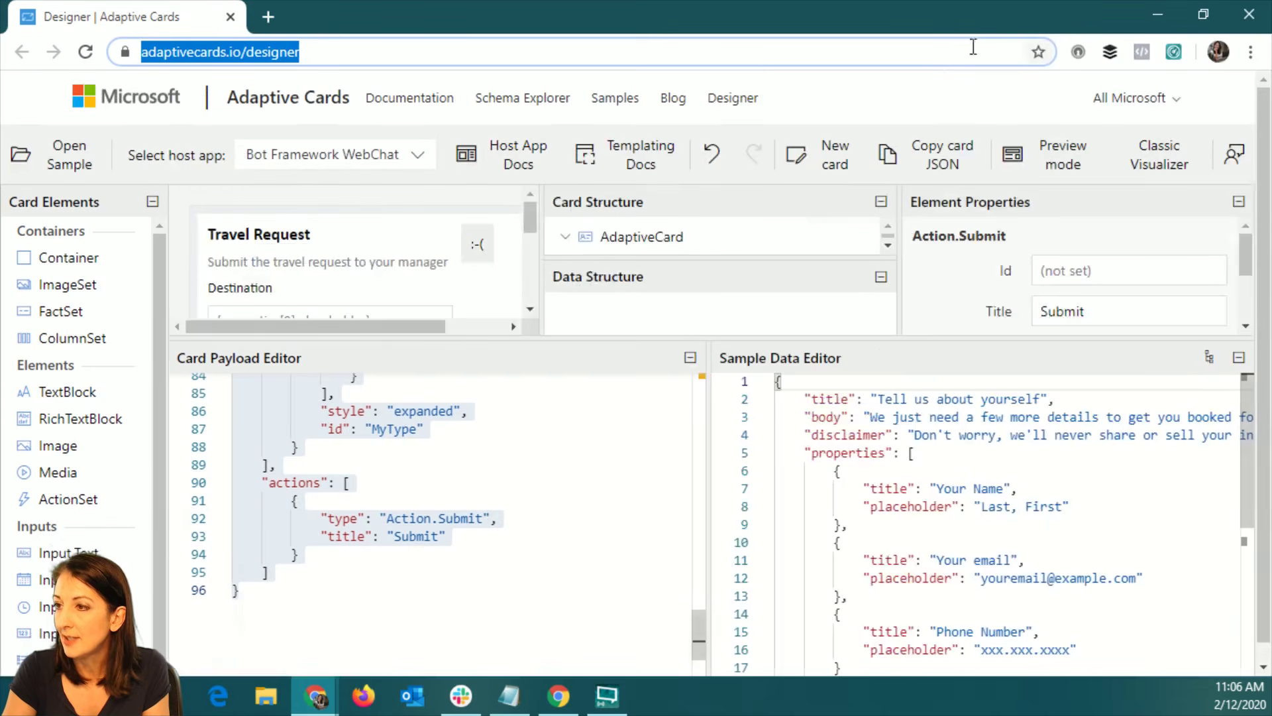
click(1173, 15)
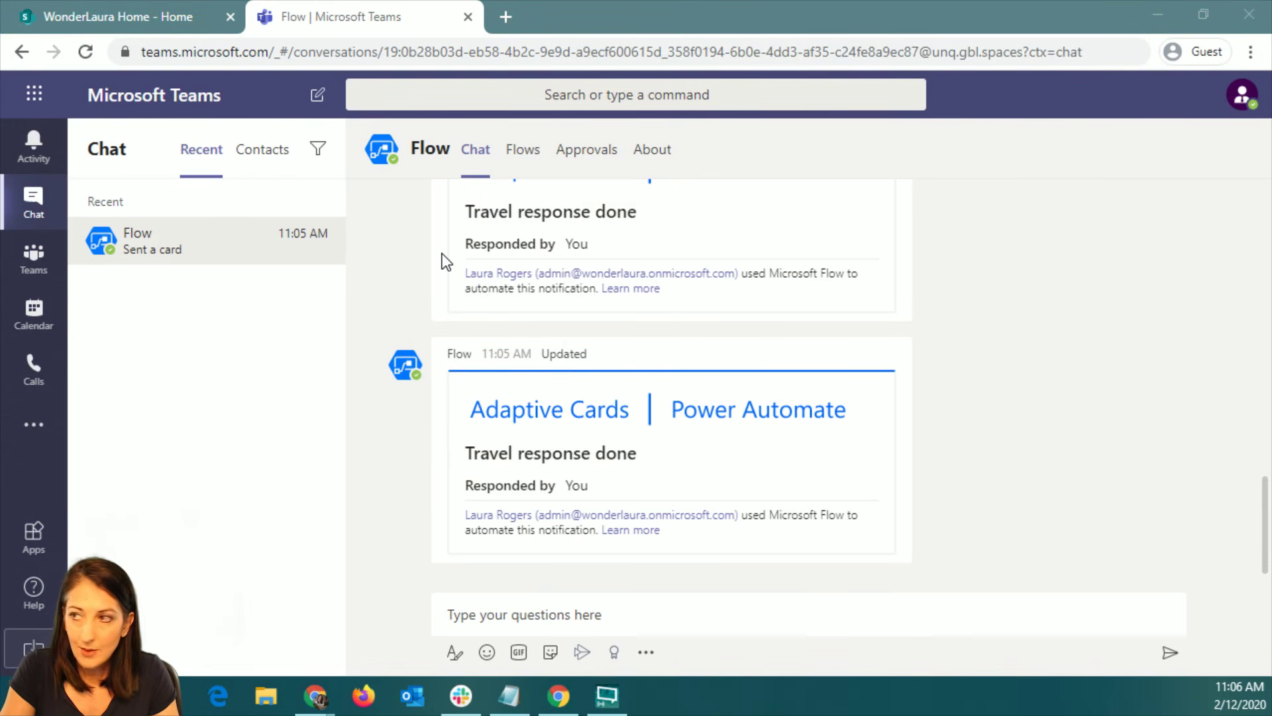
key(alt+Tab)
drag(766, 39, 669, 46)
key(alt+Tab)
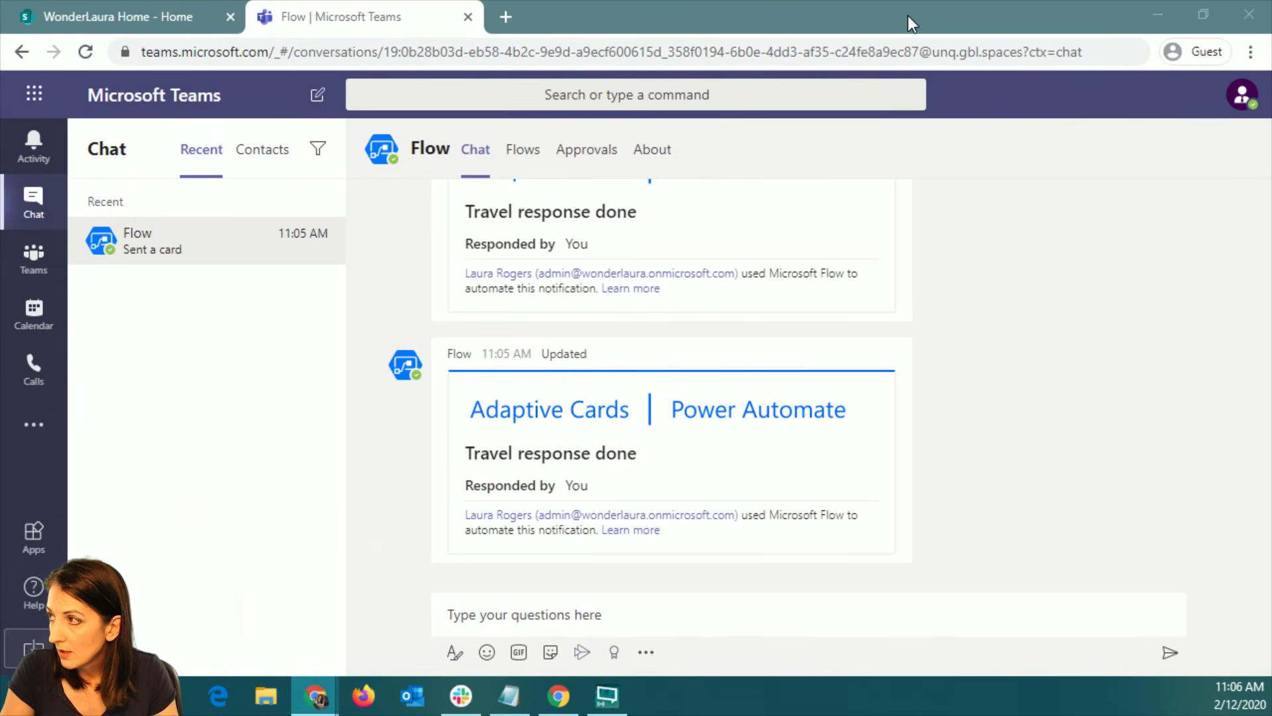
- Switch to the requester's browser window and look over the Adaptive Cards Samples and Templates page
key(alt+Tab)
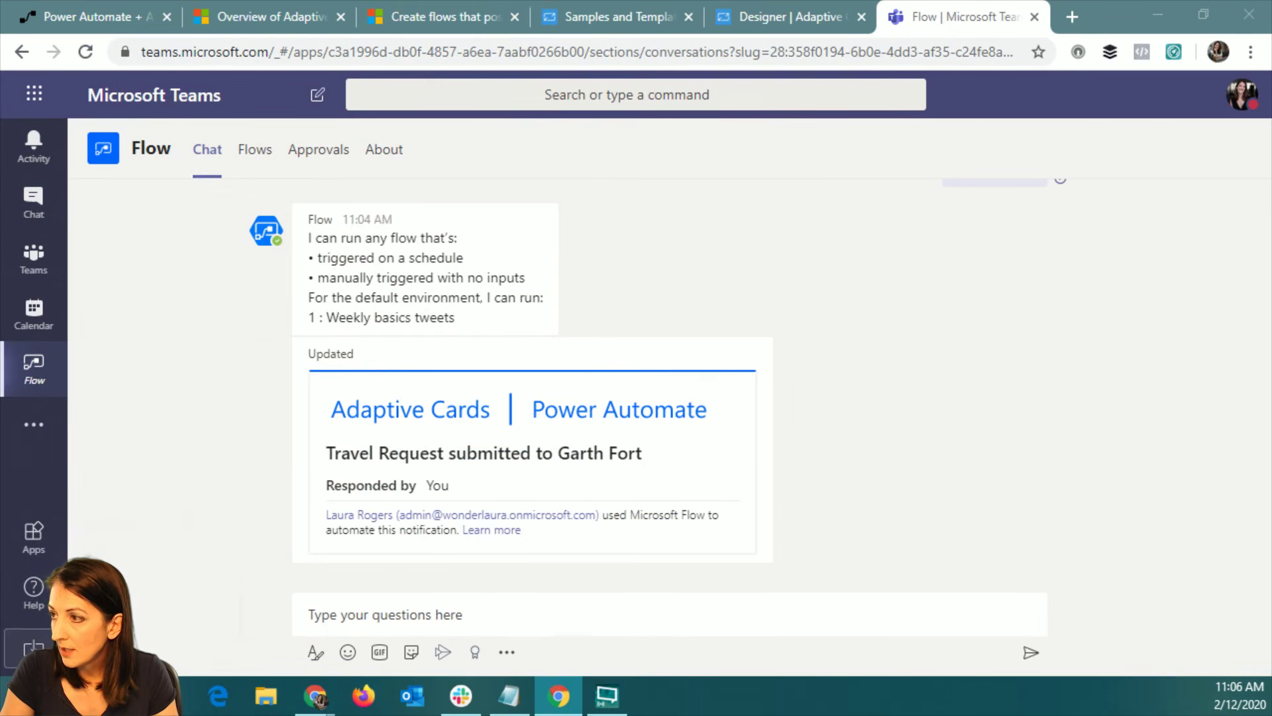
click(607, 20)
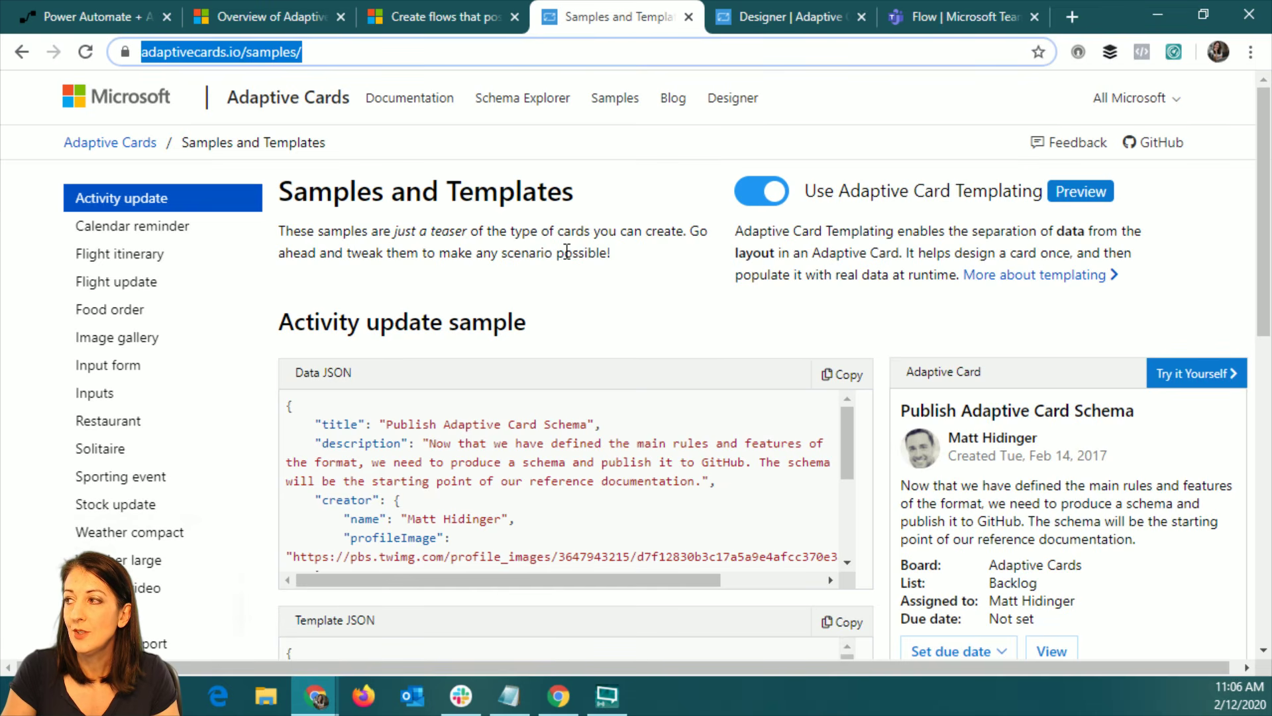
click(622, 17)
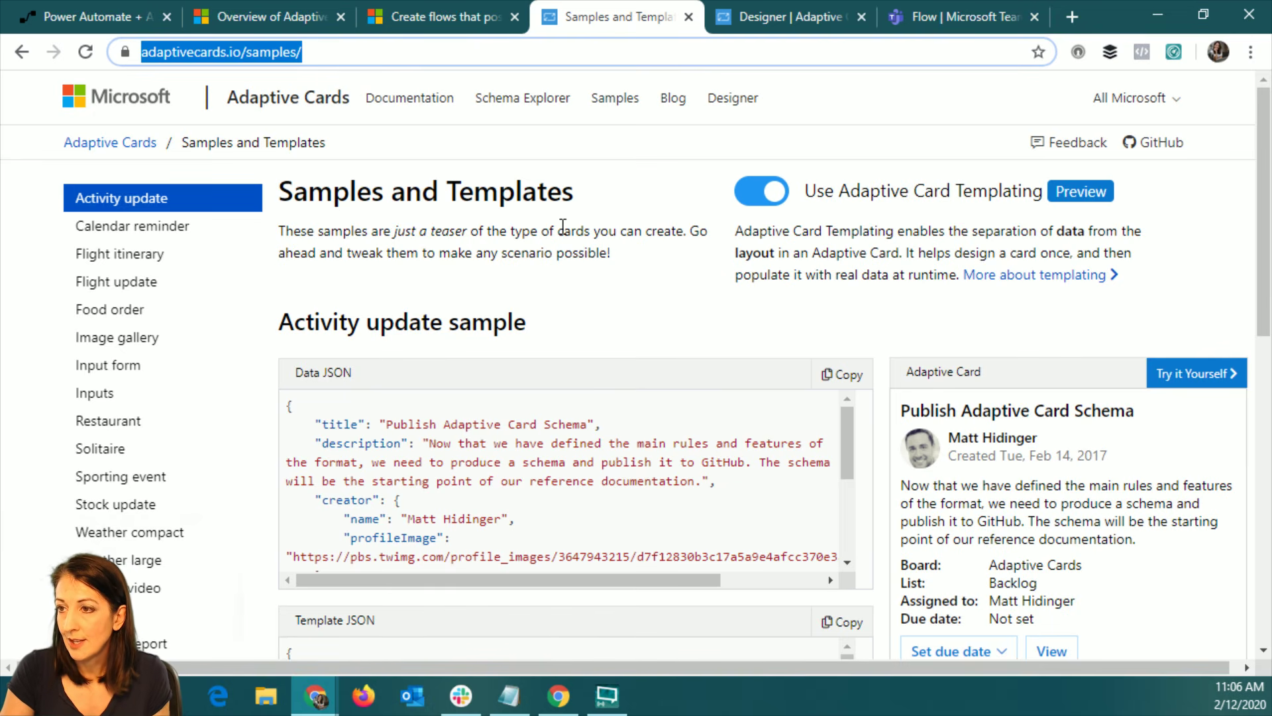
drag(1264, 187, 1269, 213)
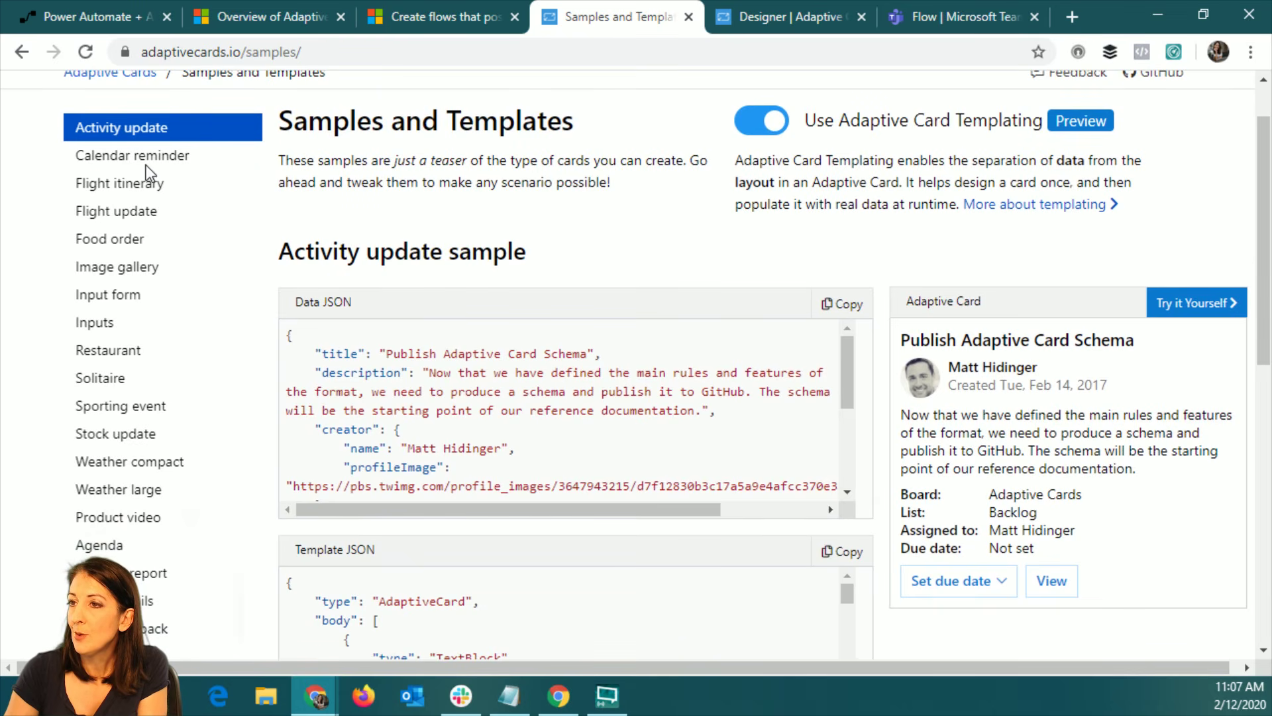
- View the Calendar reminder, Flight itinerary and Flight update samples and examine their card previews
click(146, 162)
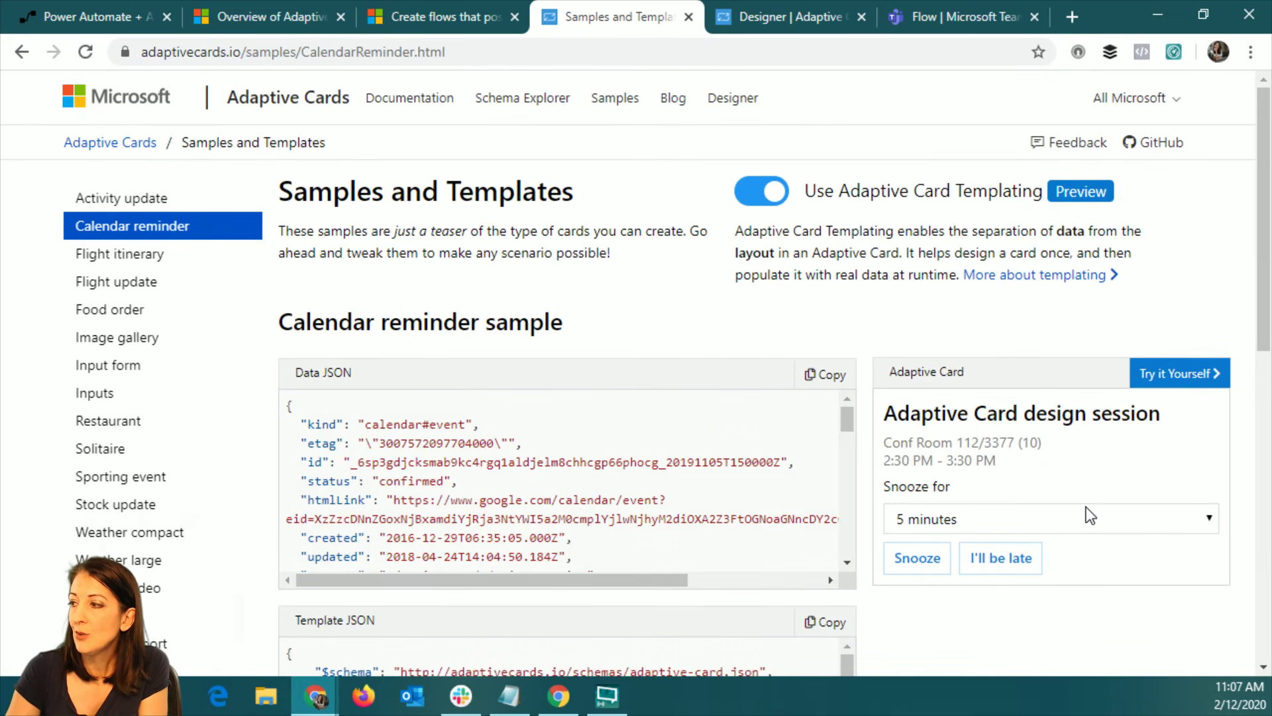
click(86, 256)
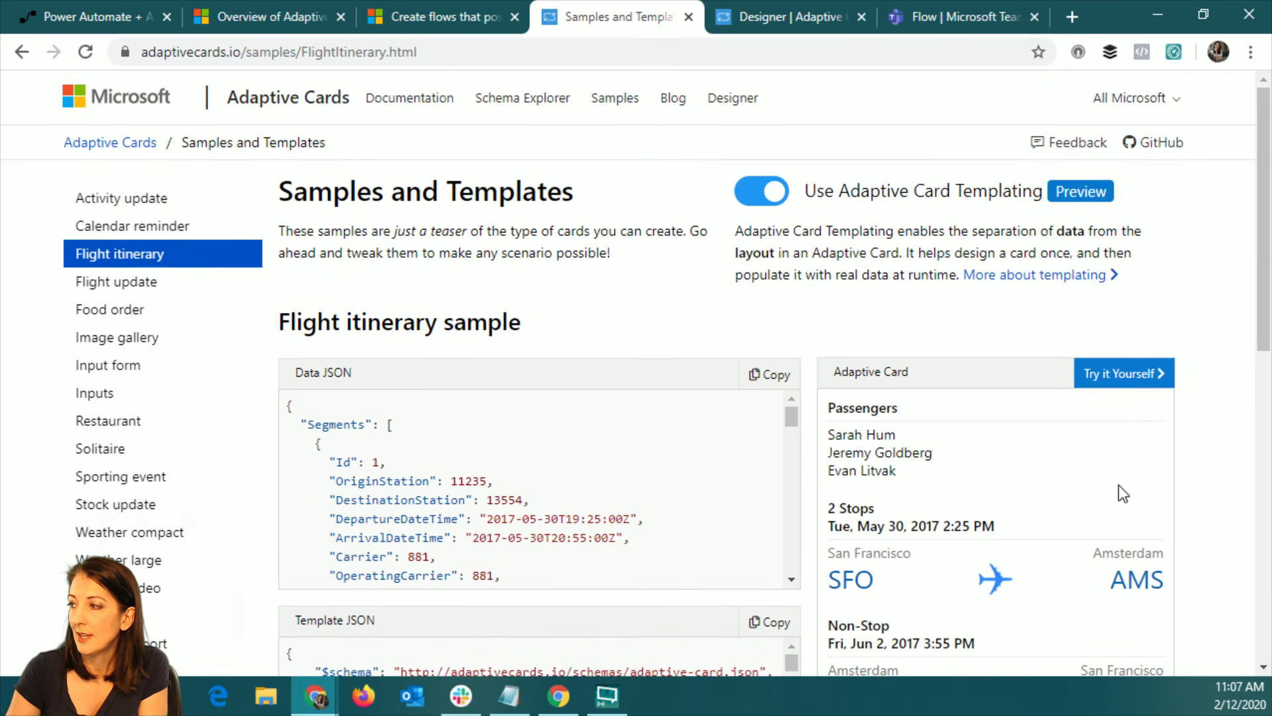
scroll(1264, 327, down, 5)
scroll(189, 222, up, 3)
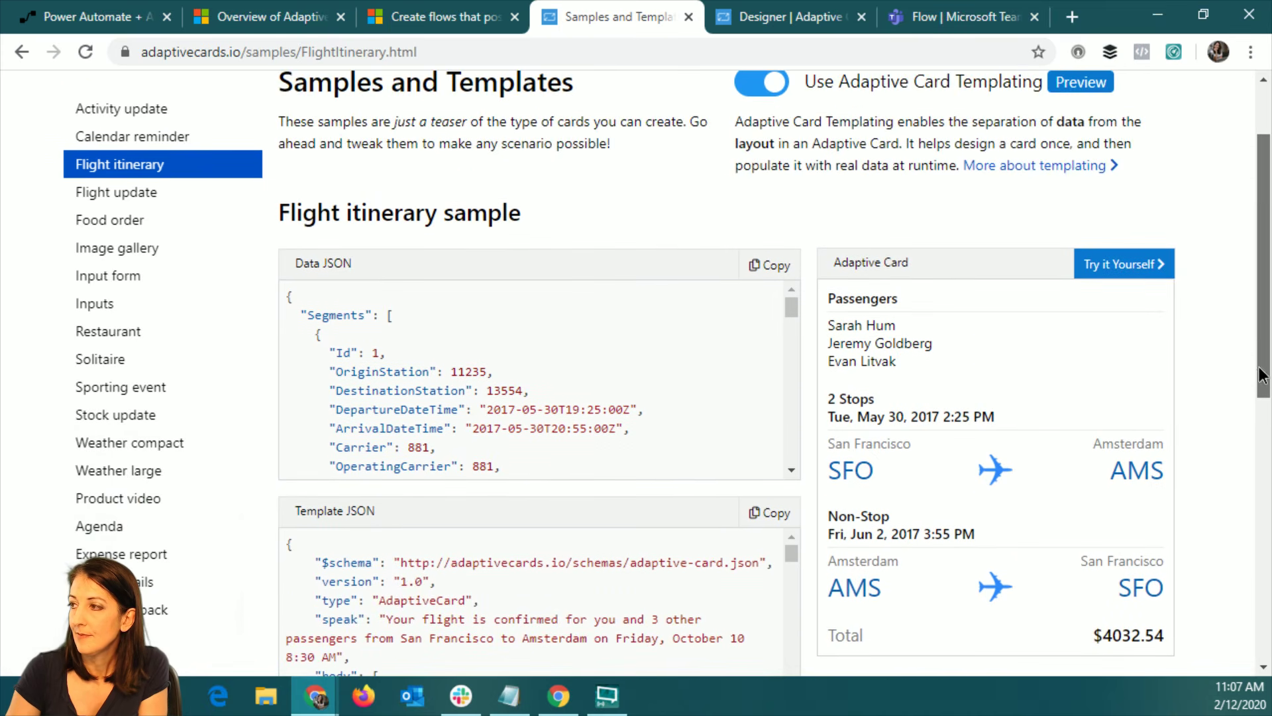
click(142, 192)
scroll(1065, 424, down, 3)
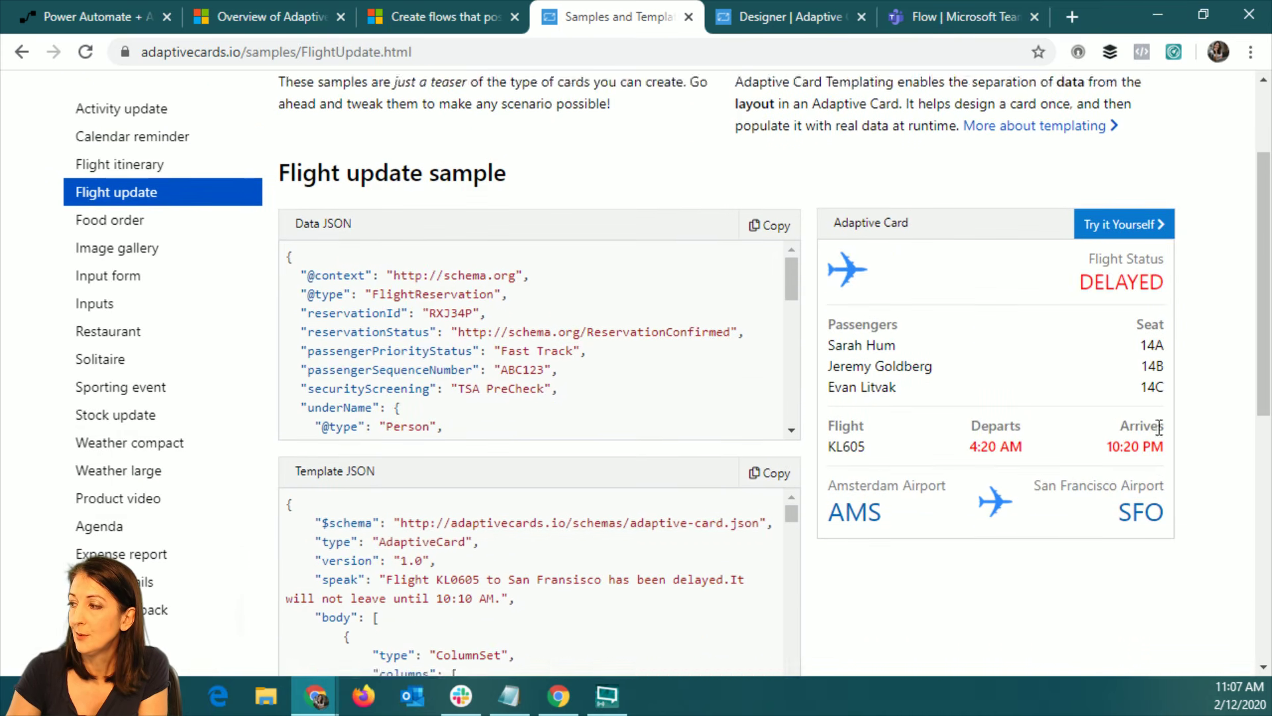
- Open the Food order sample and compare the expandable Steak, Chicken and Tofu options on its card
click(96, 219)
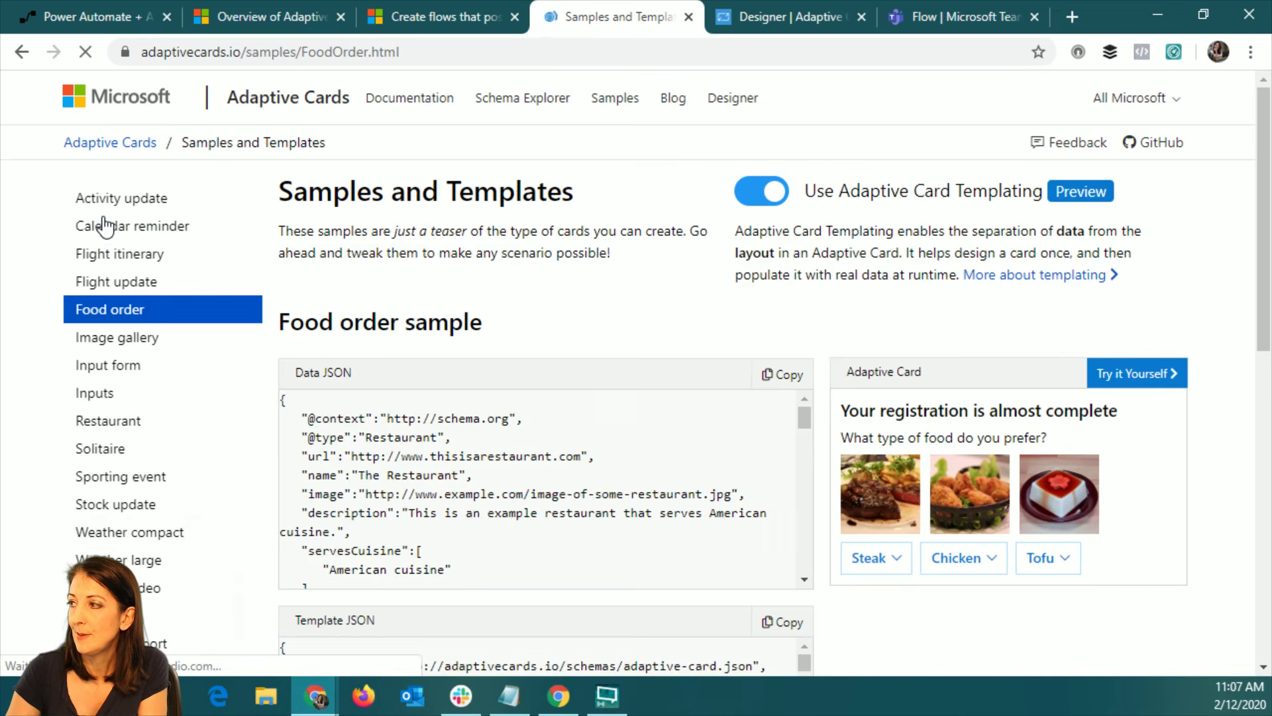
click(897, 558)
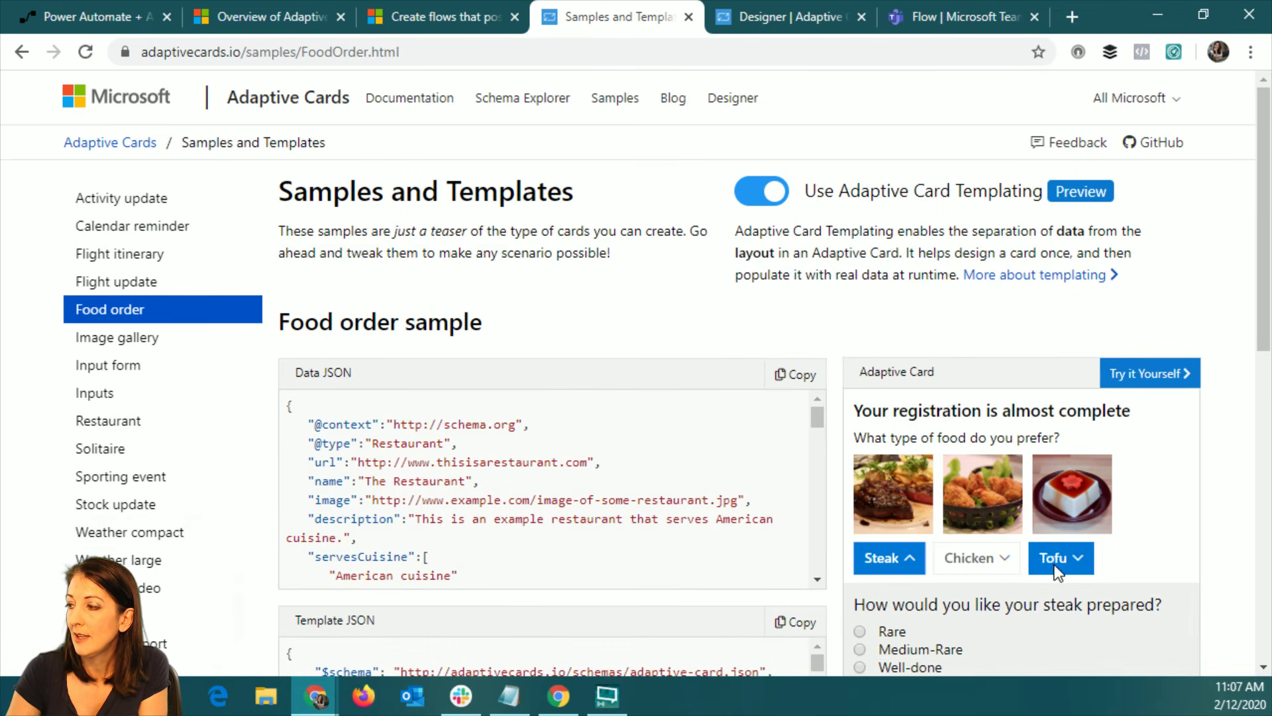
scroll(1130, 555, down, 3)
click(977, 361)
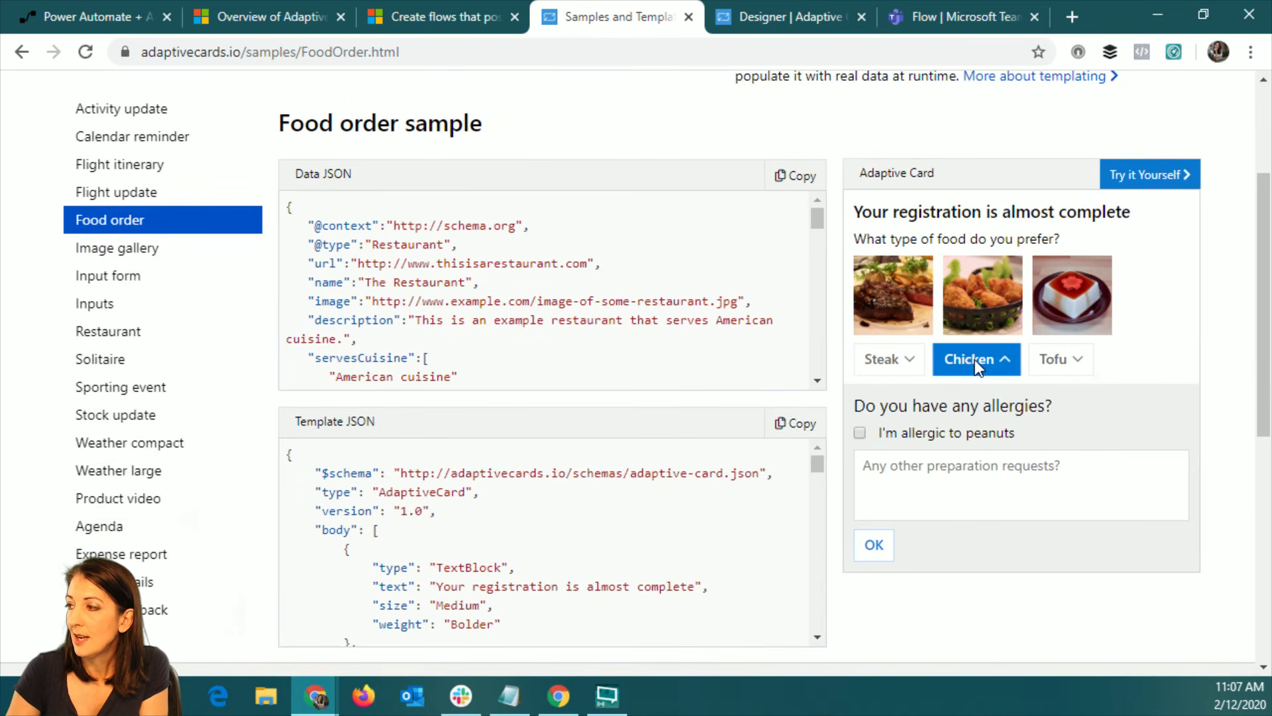
click(1064, 361)
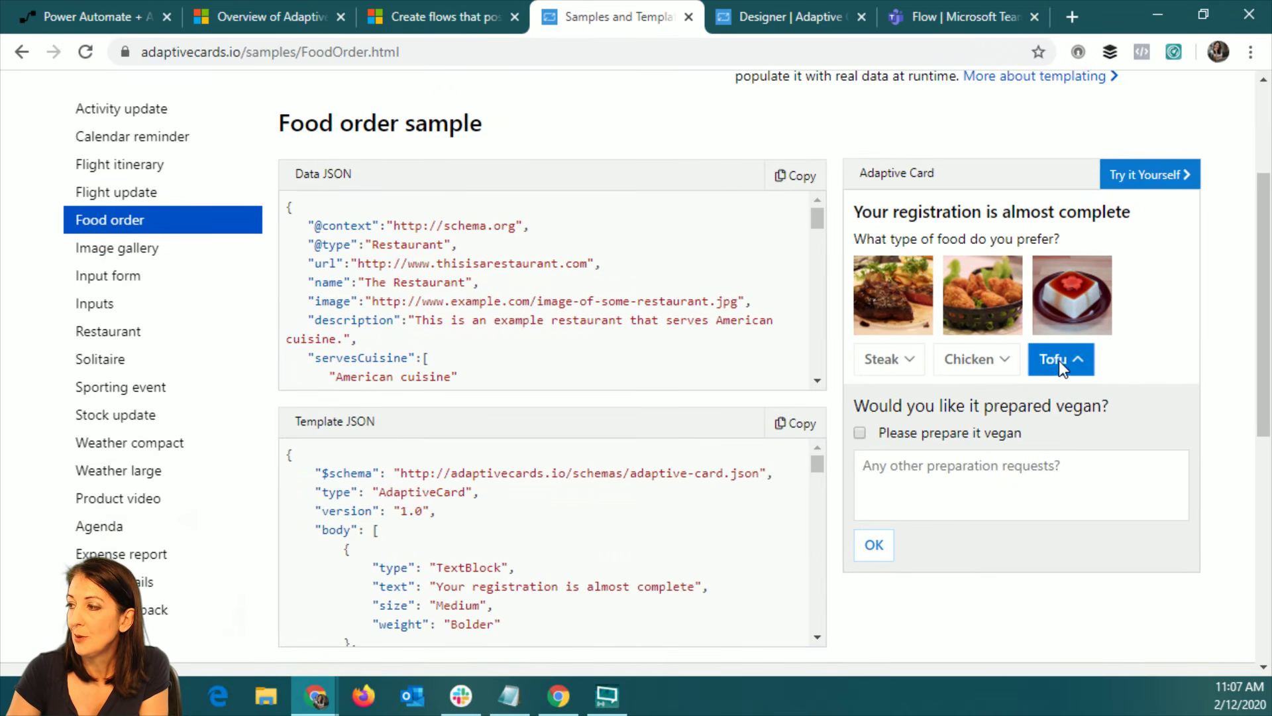
click(891, 361)
click(985, 364)
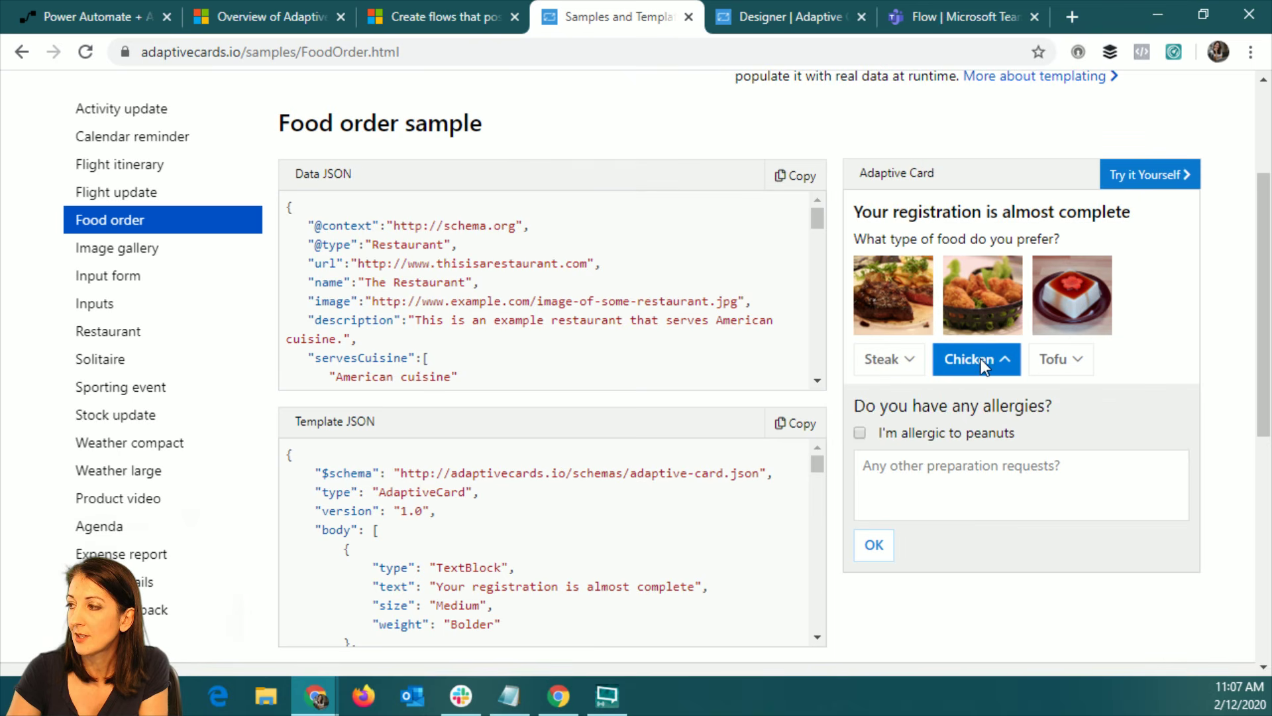
click(1054, 363)
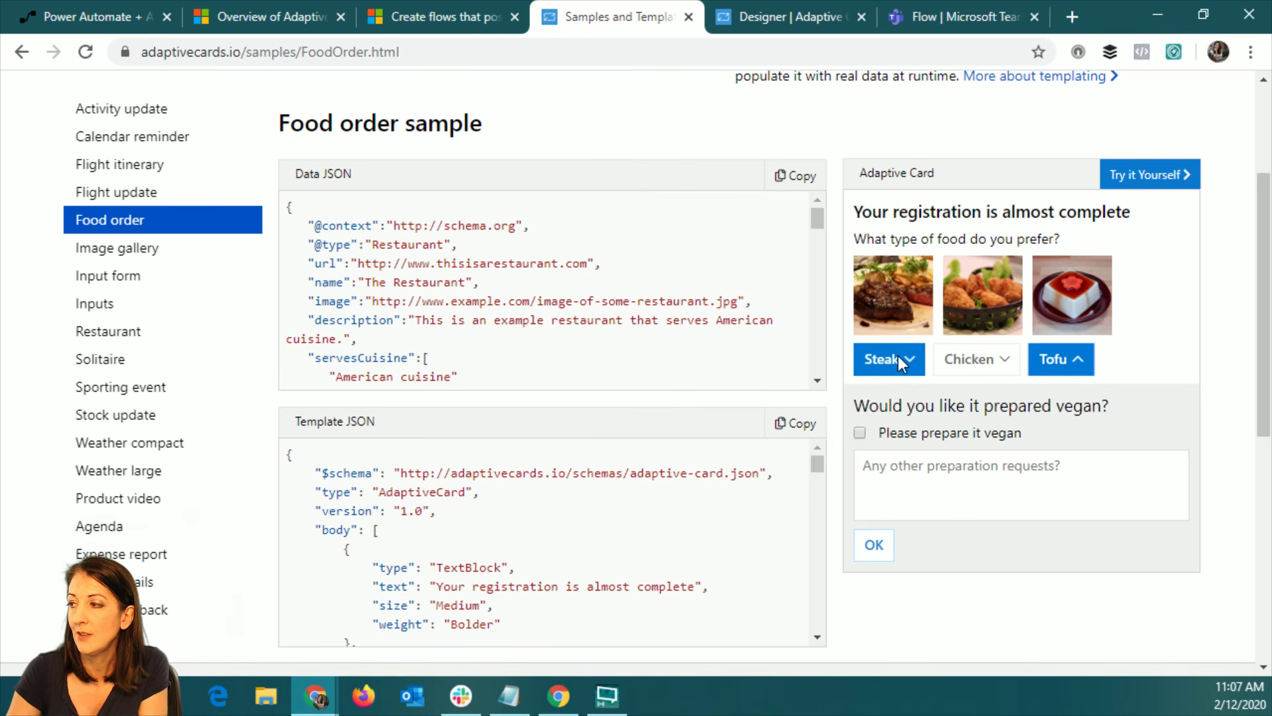
- View the Image gallery and Input form samples and examine their card previews
click(133, 252)
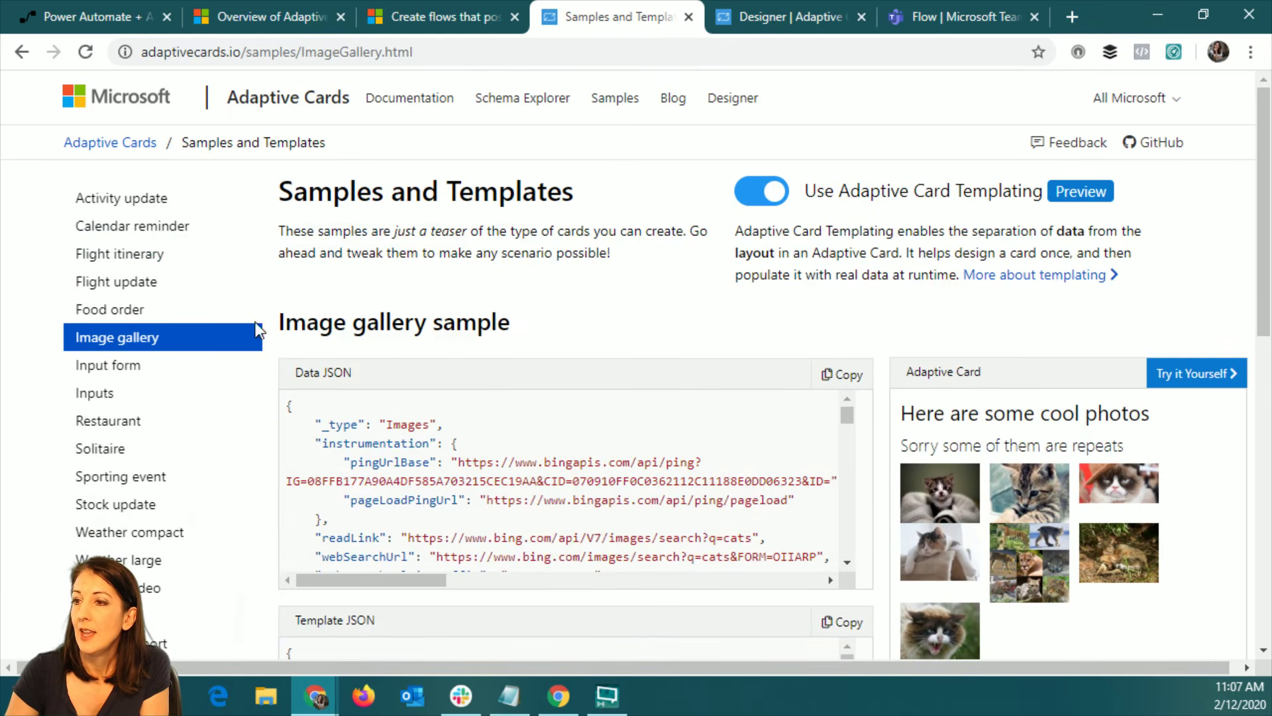
scroll(1116, 472, down, 3)
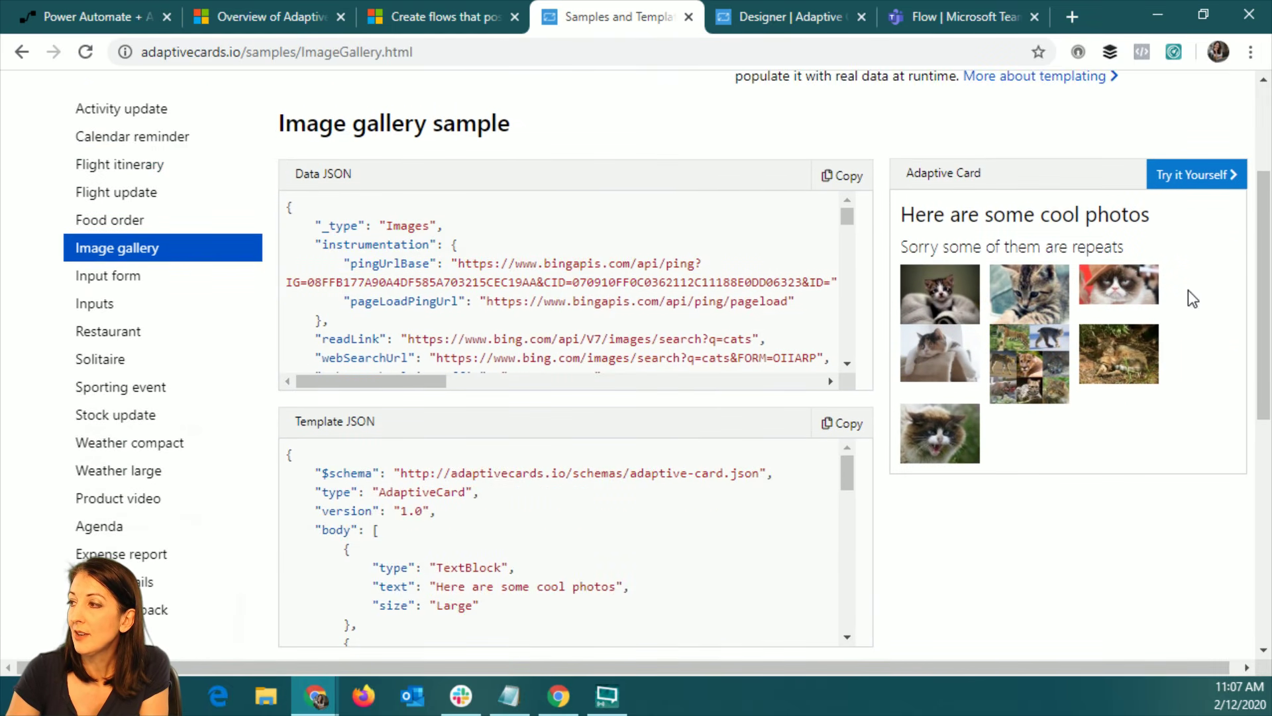
click(109, 275)
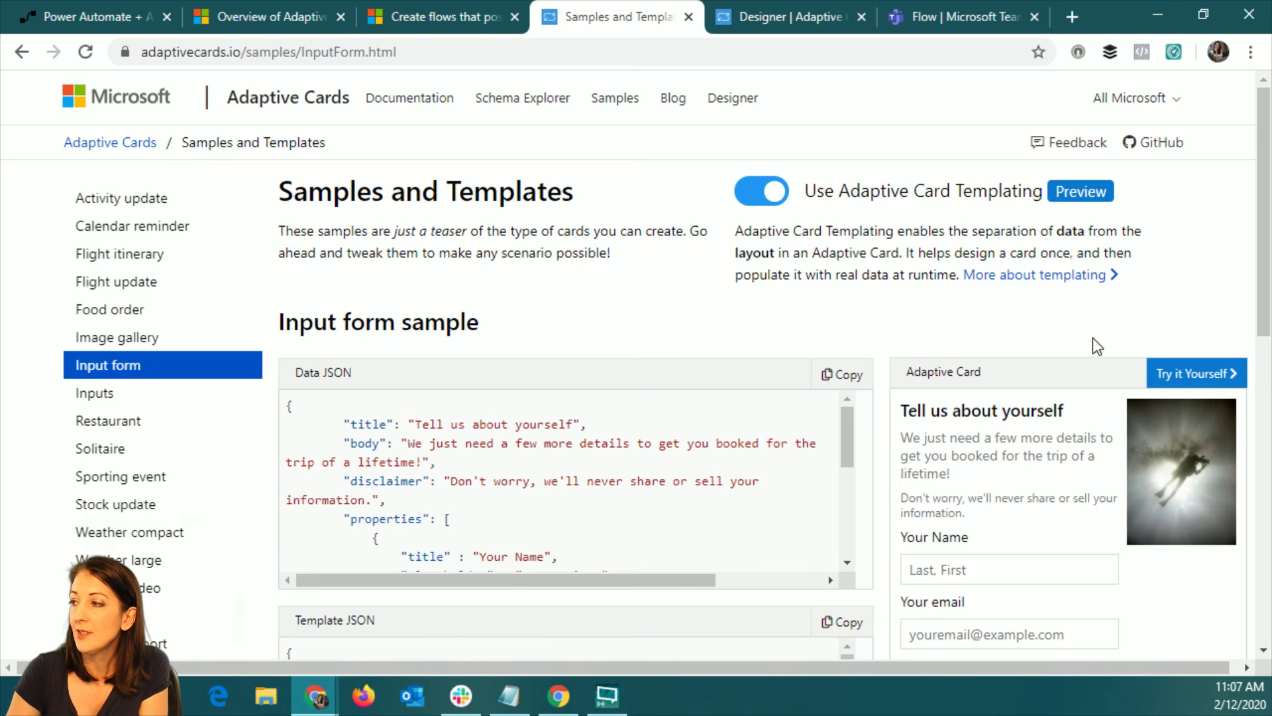
scroll(1053, 345, down, 4)
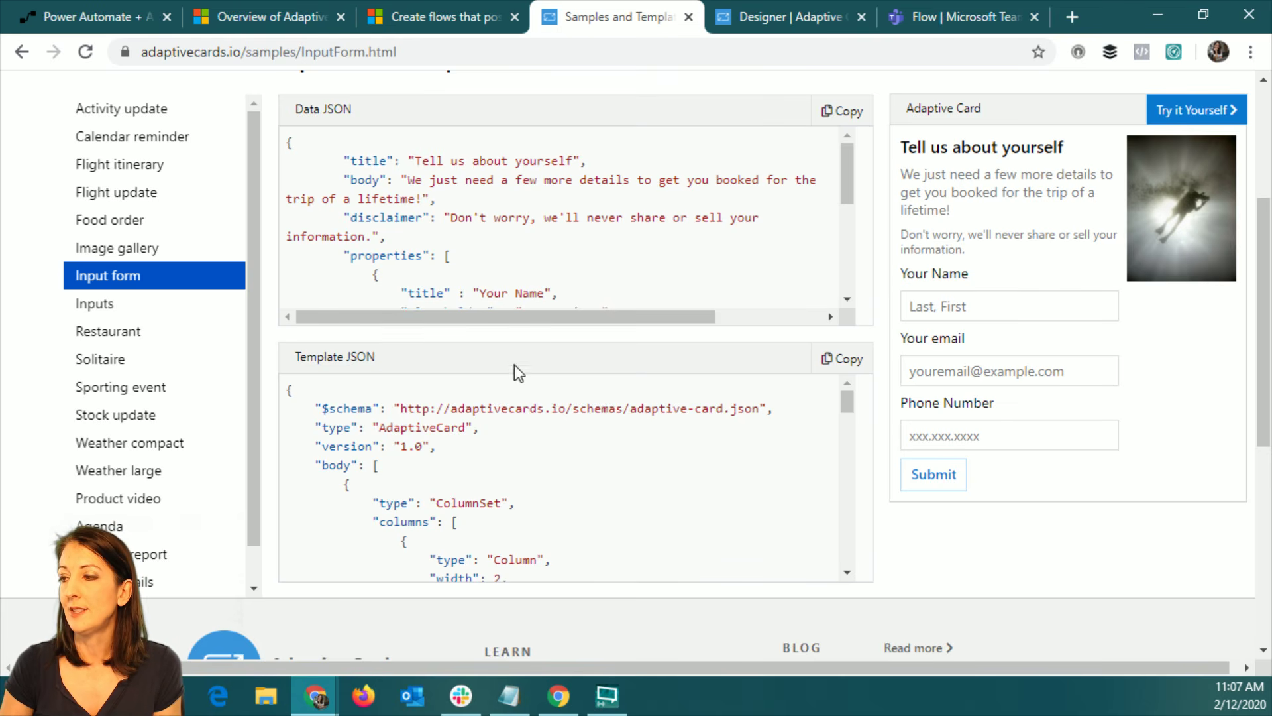
- Open the Inputs sample and look through its text, choice set and toggle elements
click(94, 304)
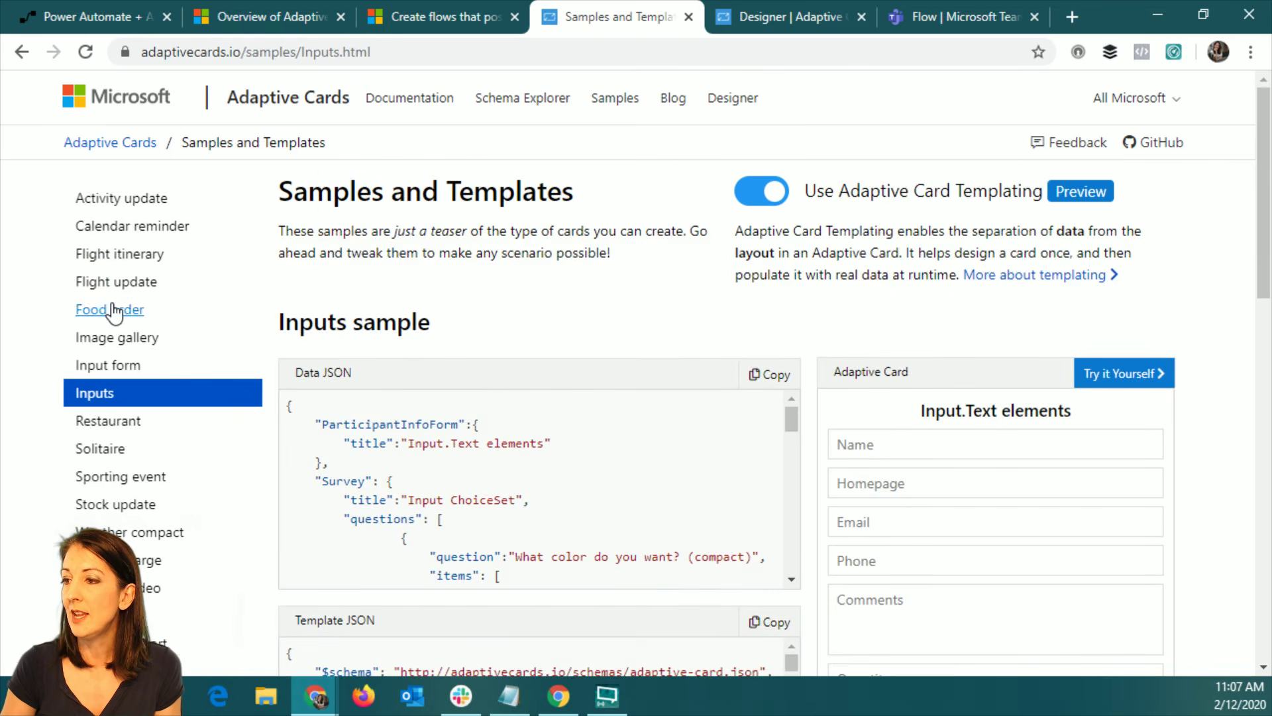
scroll(103, 411, down, 3)
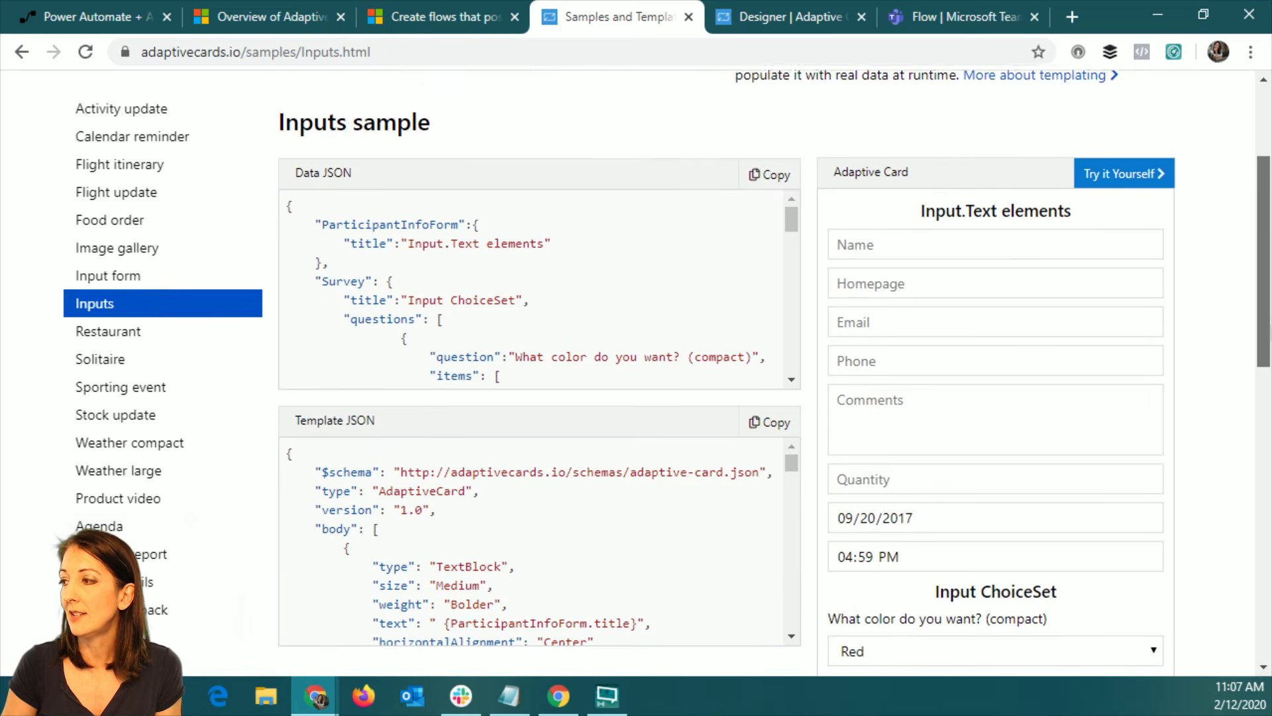
scroll(102, 411, down, 6)
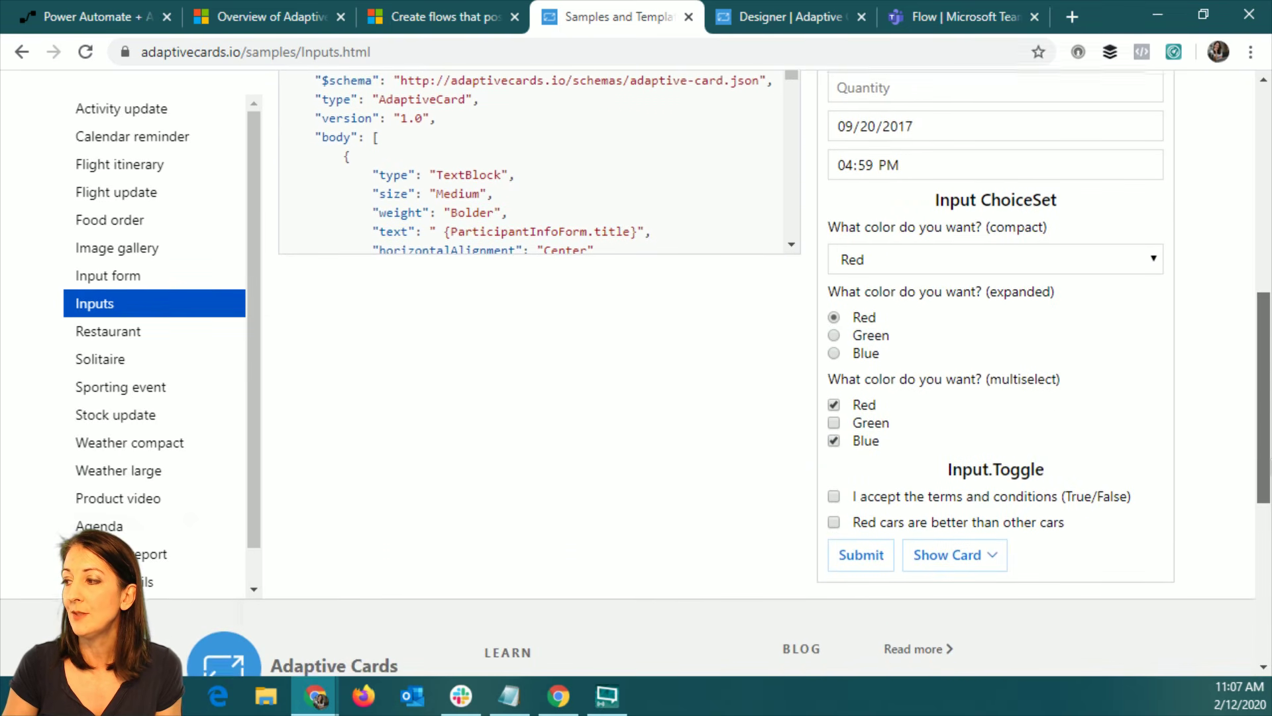
scroll(190, 385, up, 5)
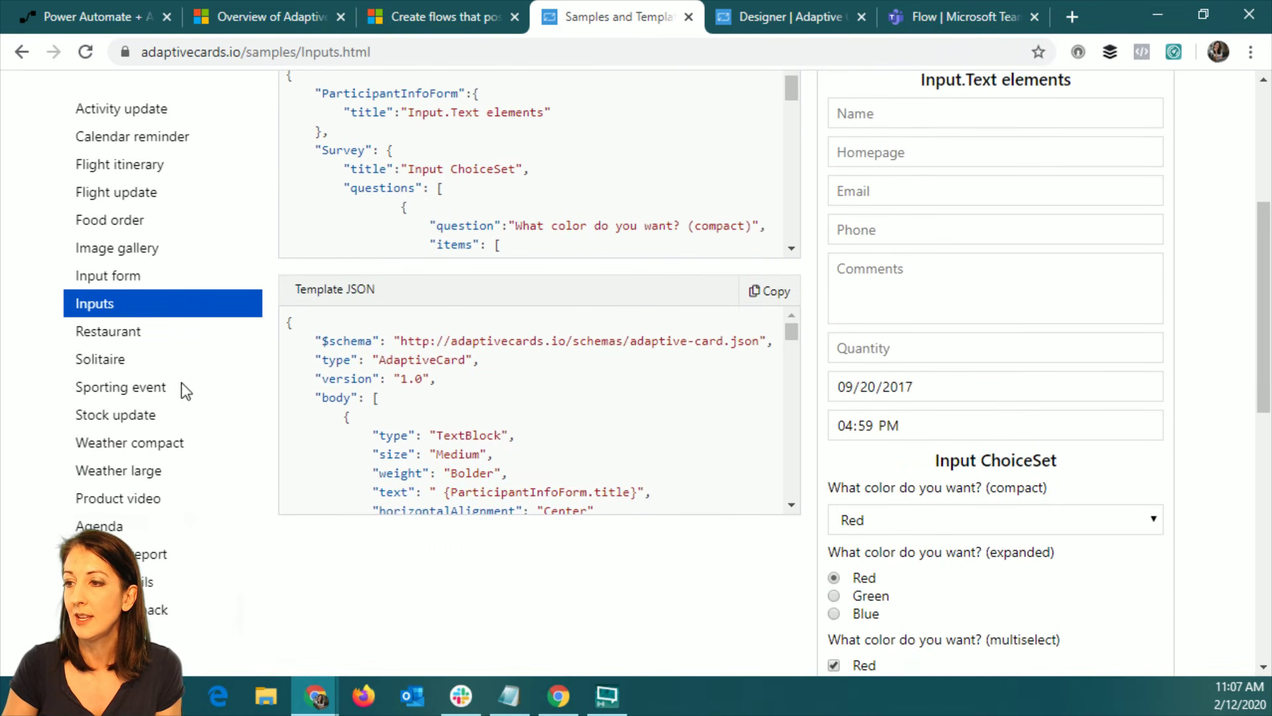
- Browse the samples from Restaurant through Weather large, looking at each card preview
click(126, 331)
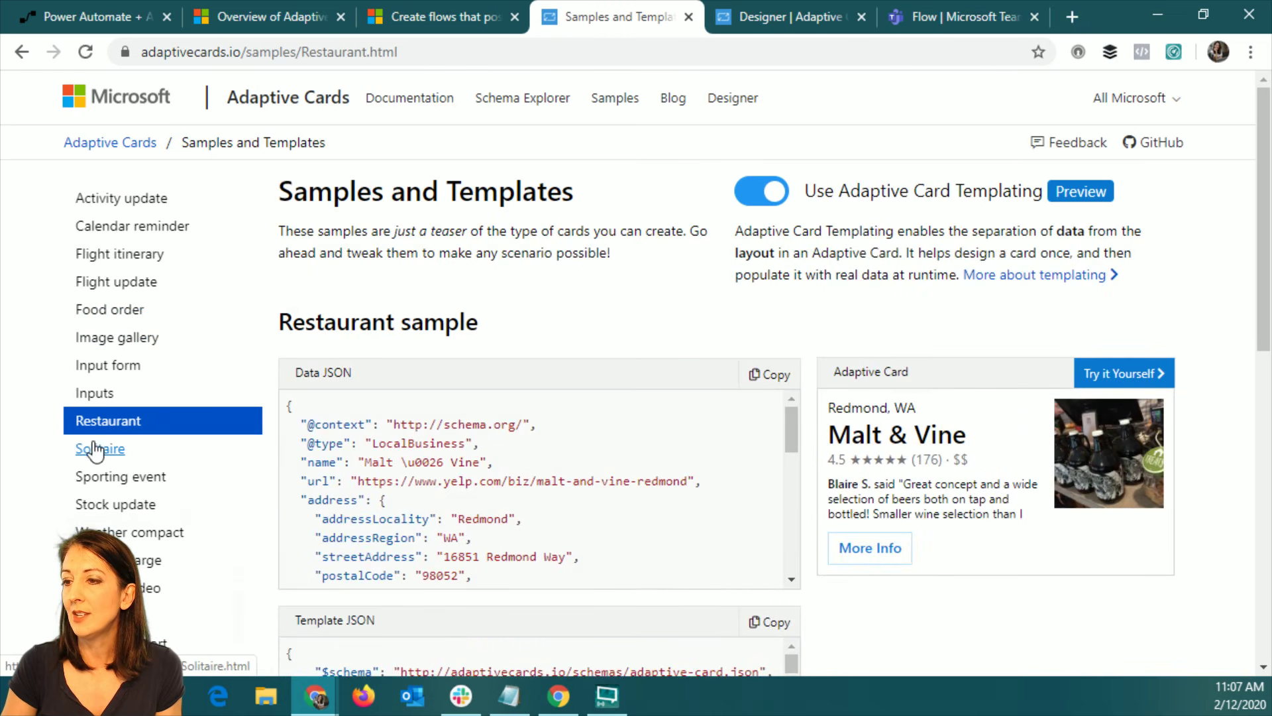
click(96, 449)
click(120, 476)
scroll(175, 430, down, 3)
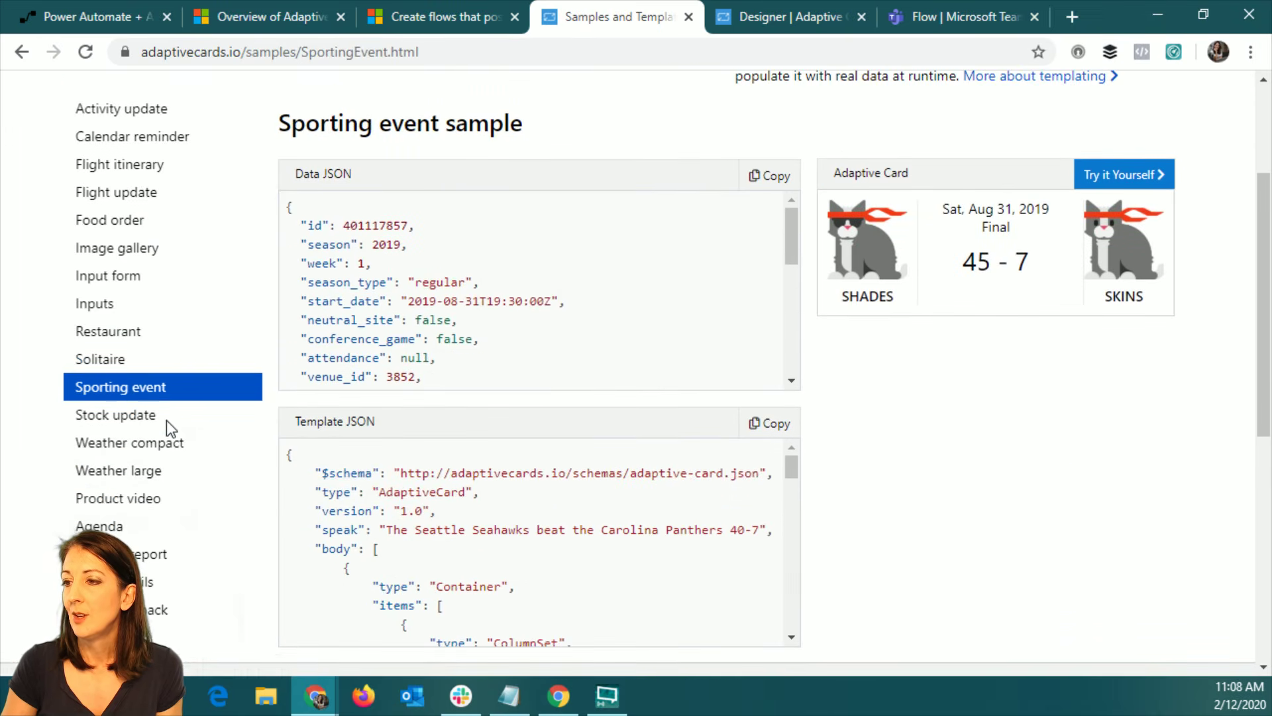
click(100, 416)
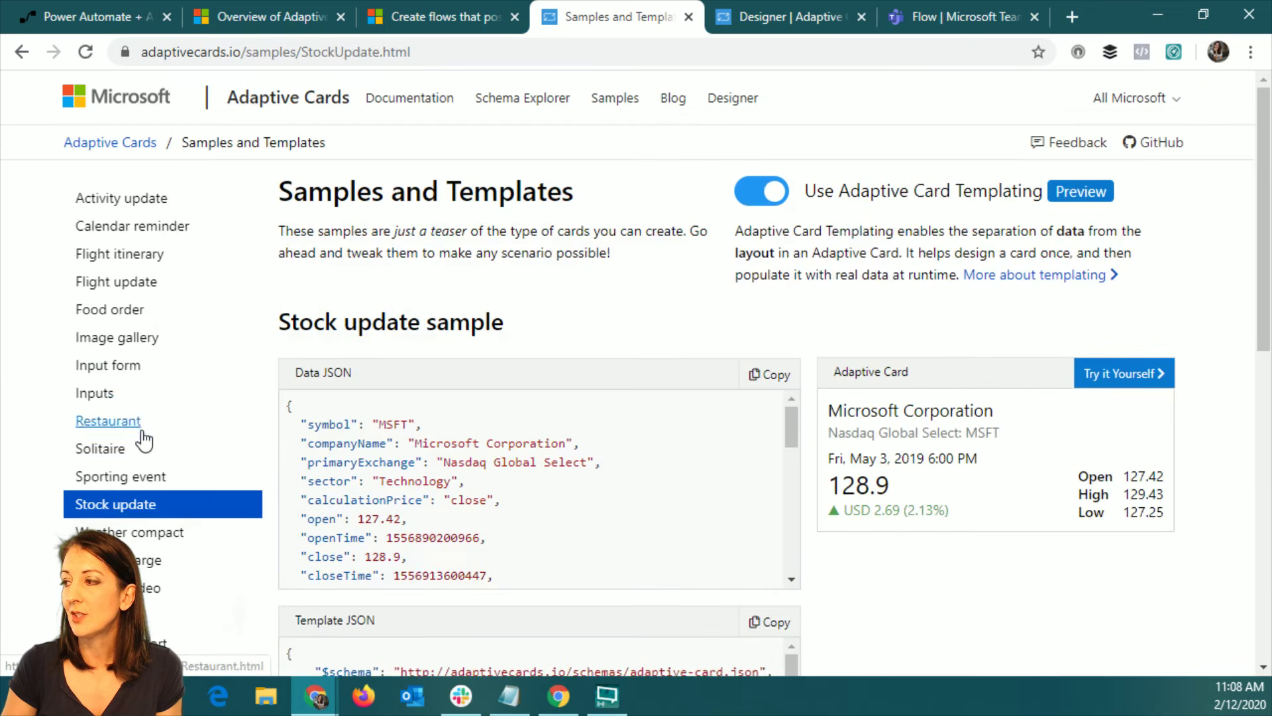
click(140, 534)
scroll(237, 551, down, 1)
click(219, 538)
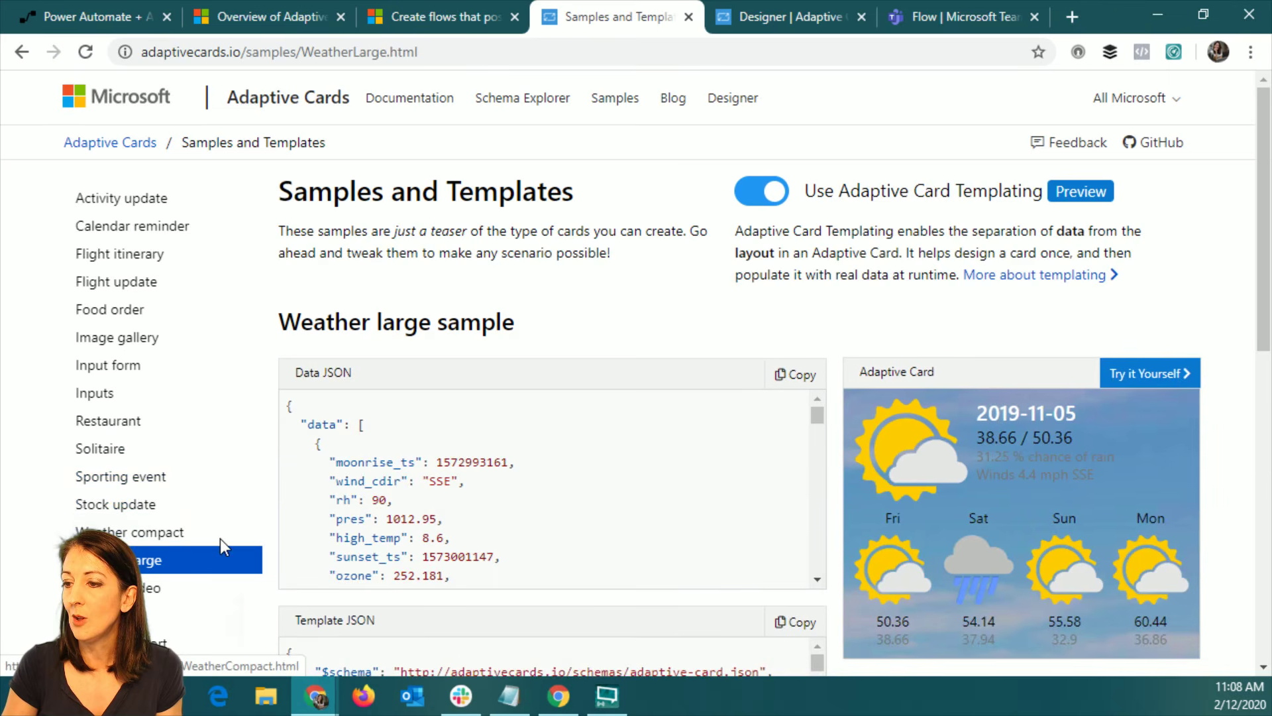
- Open the Expense report sample and look through its expense approval card down to the approval actions
scroll(220, 538, down, 3)
click(199, 523)
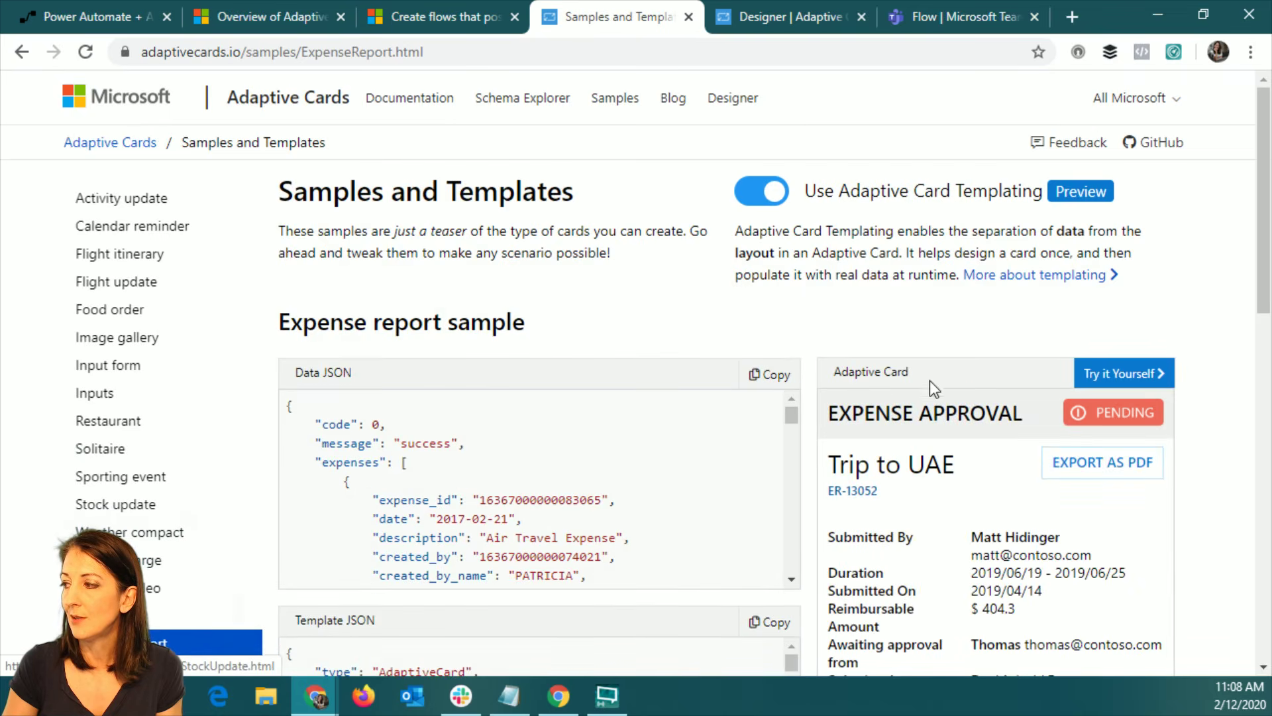
drag(1267, 201, 1267, 291)
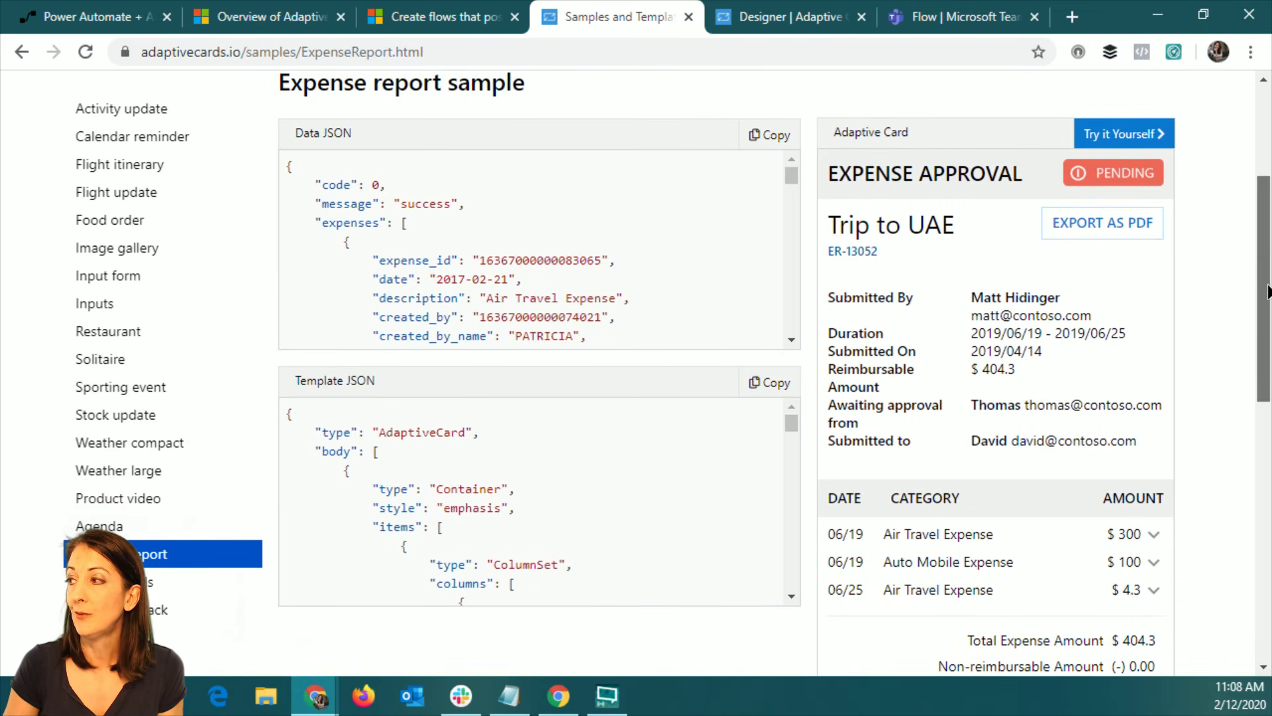
mouse_move(1267, 292)
mouse_down()
mouse_move(1268, 374)
mouse_move(1268, 311)
mouse_up()
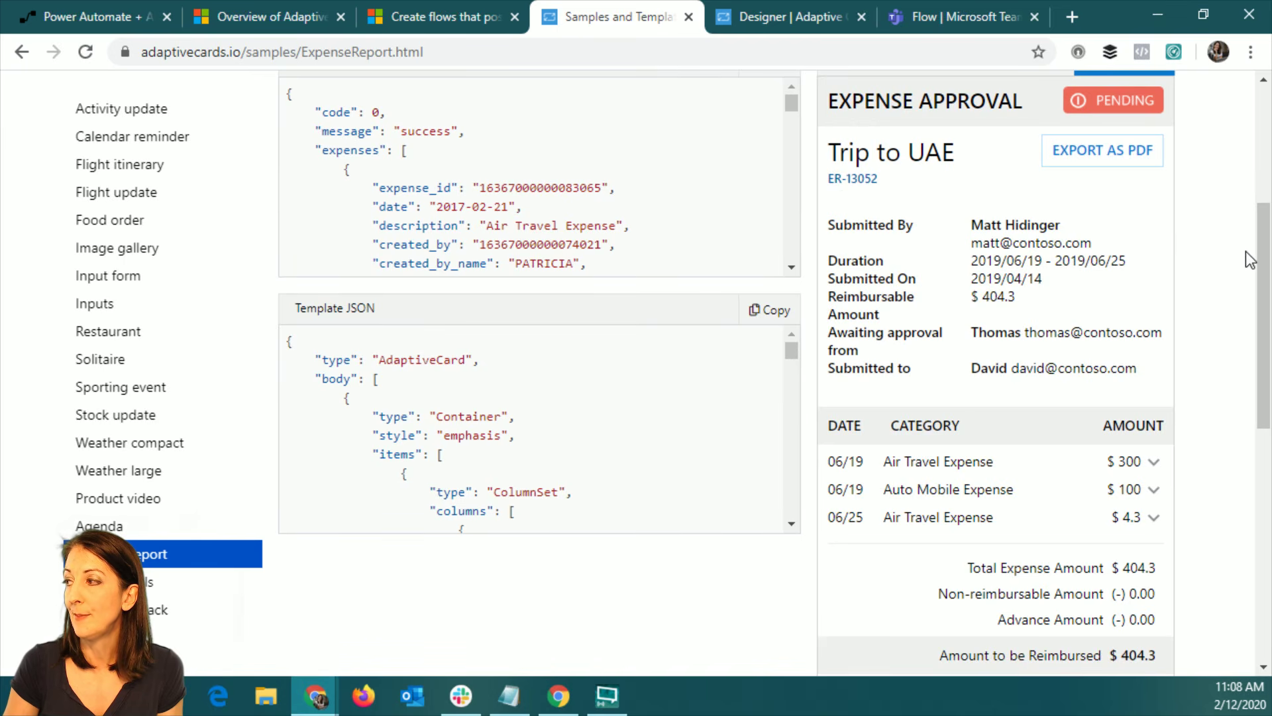
scroll(1250, 258, up, 2)
scroll(848, 462, down, 5)
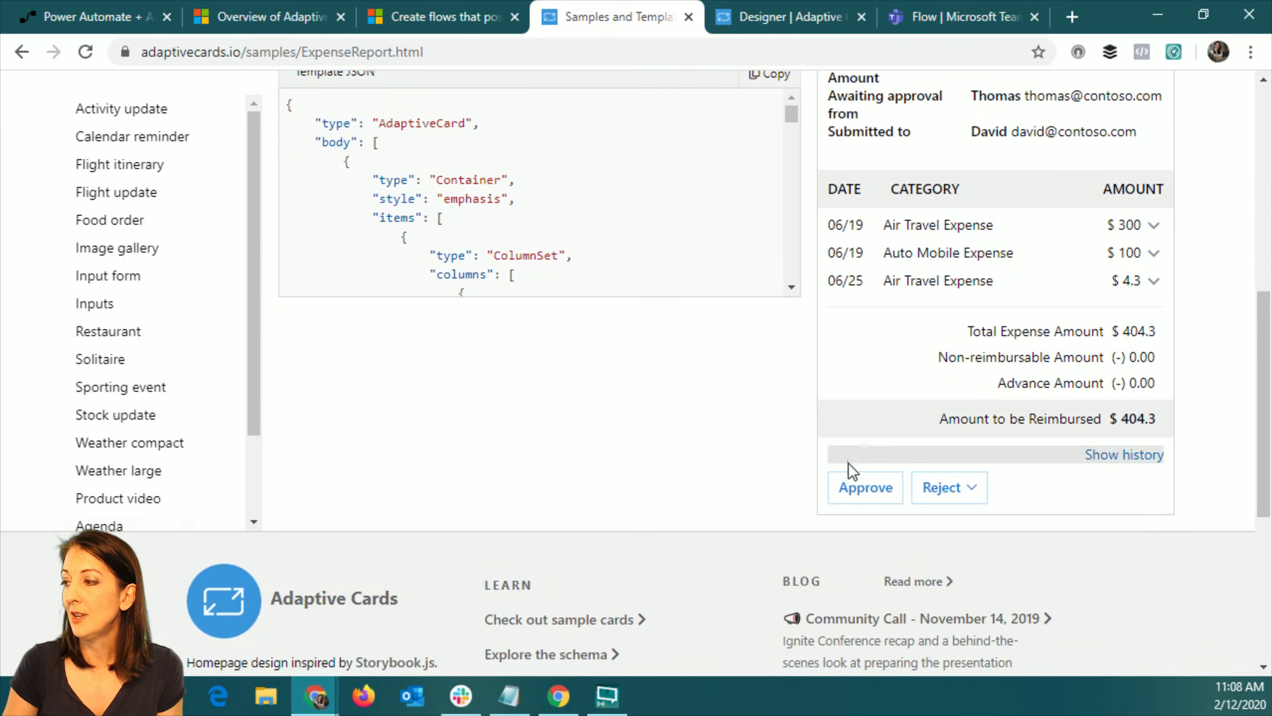
- Try the Approve action on the expense card and expand its Reject form
click(952, 486)
click(874, 494)
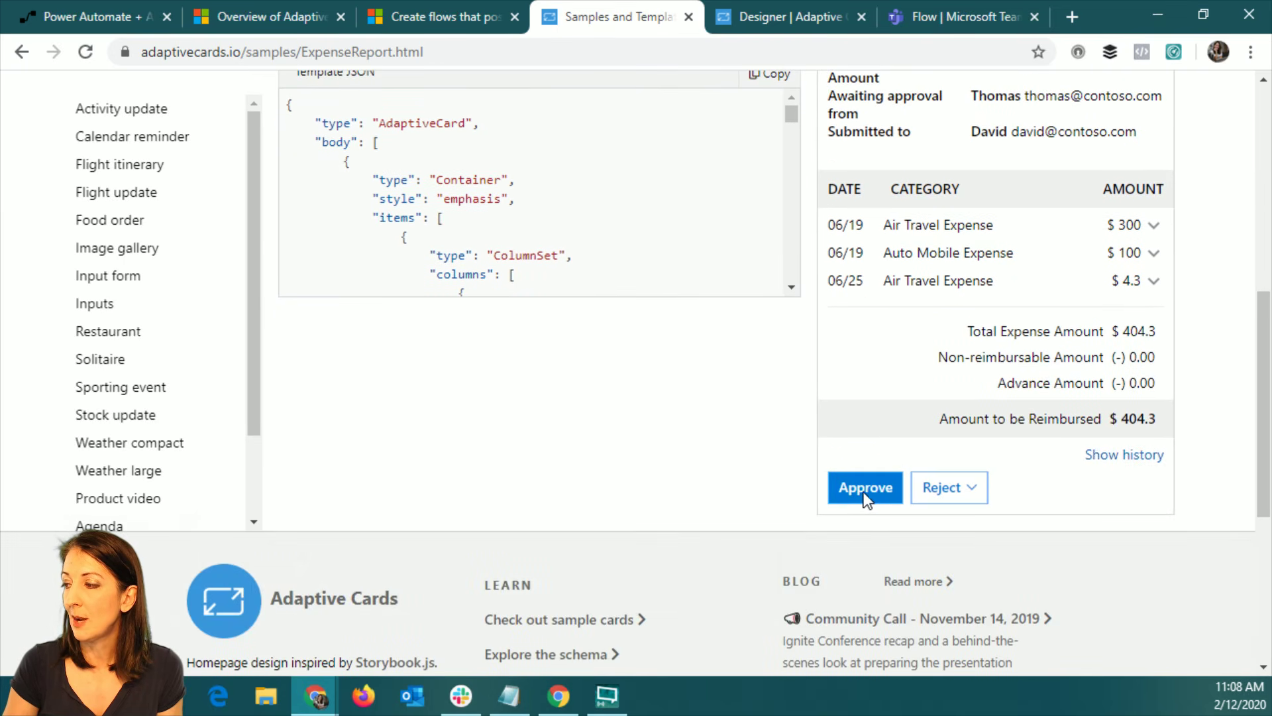
click(947, 487)
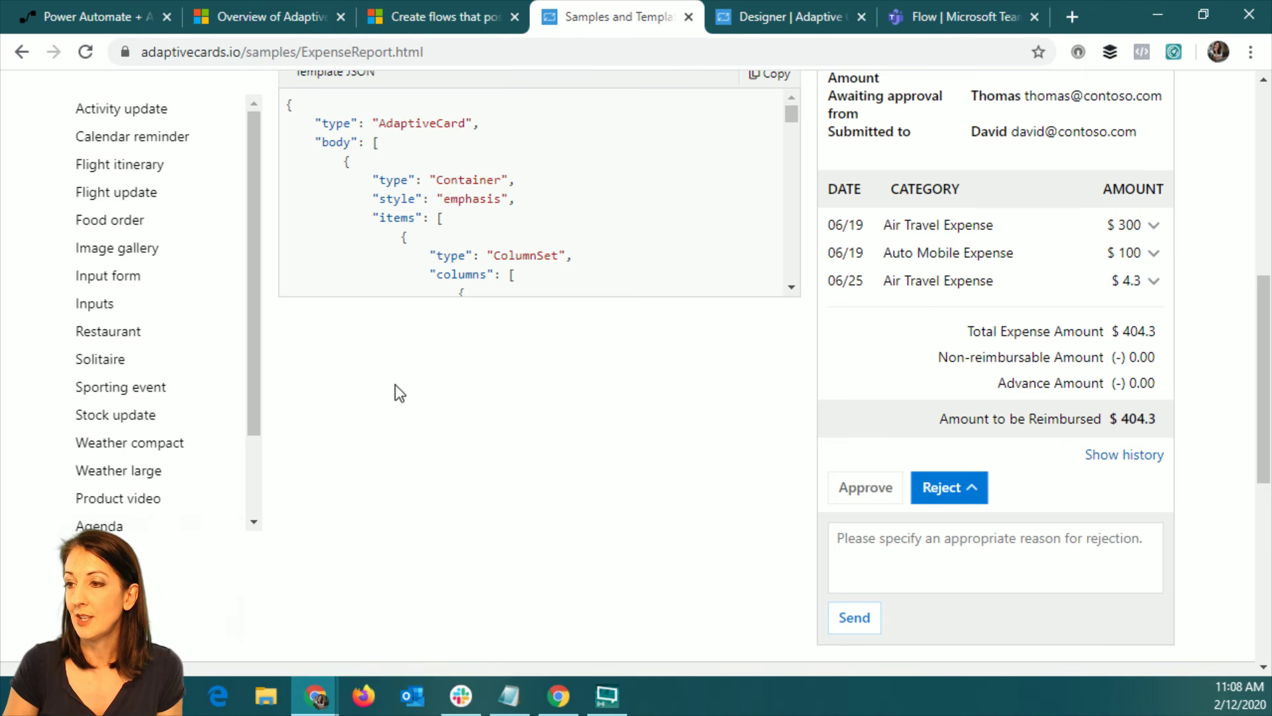
- View the Flight details sample card
drag(248, 386, 252, 510)
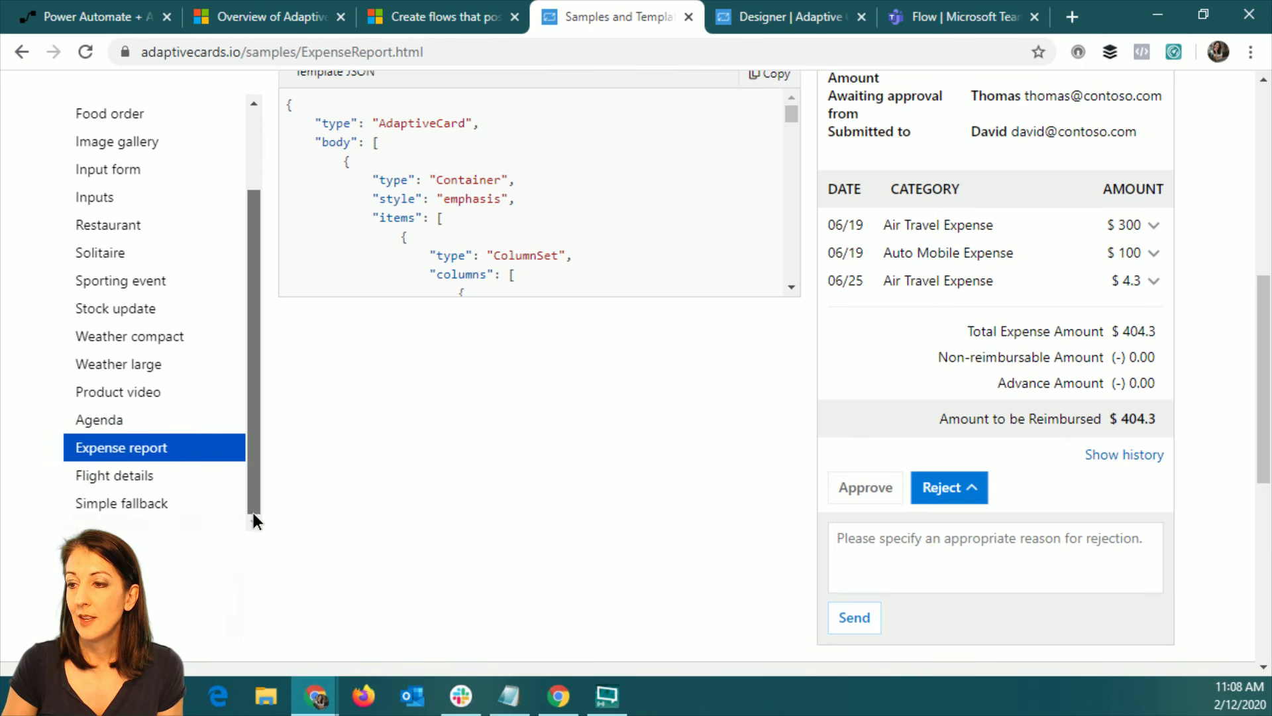
click(131, 487)
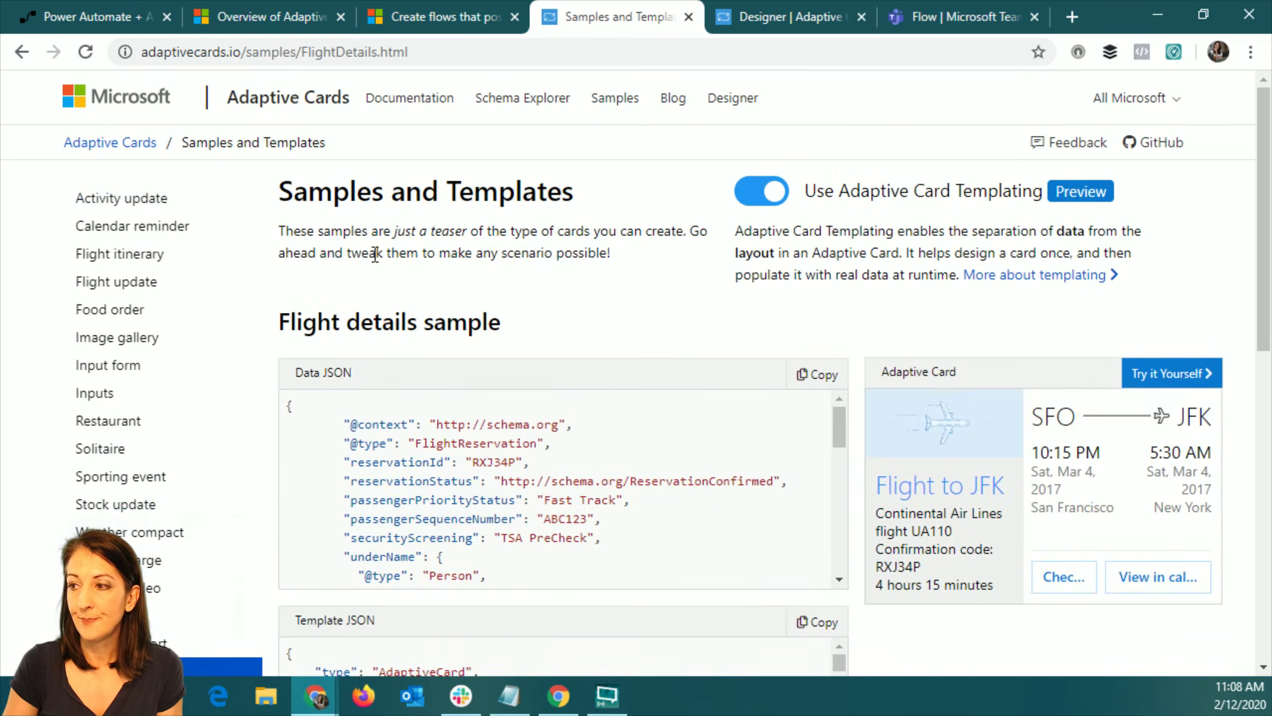
- Open the Input form sample in the card designer and enlarge the card preview area in height and width
click(114, 365)
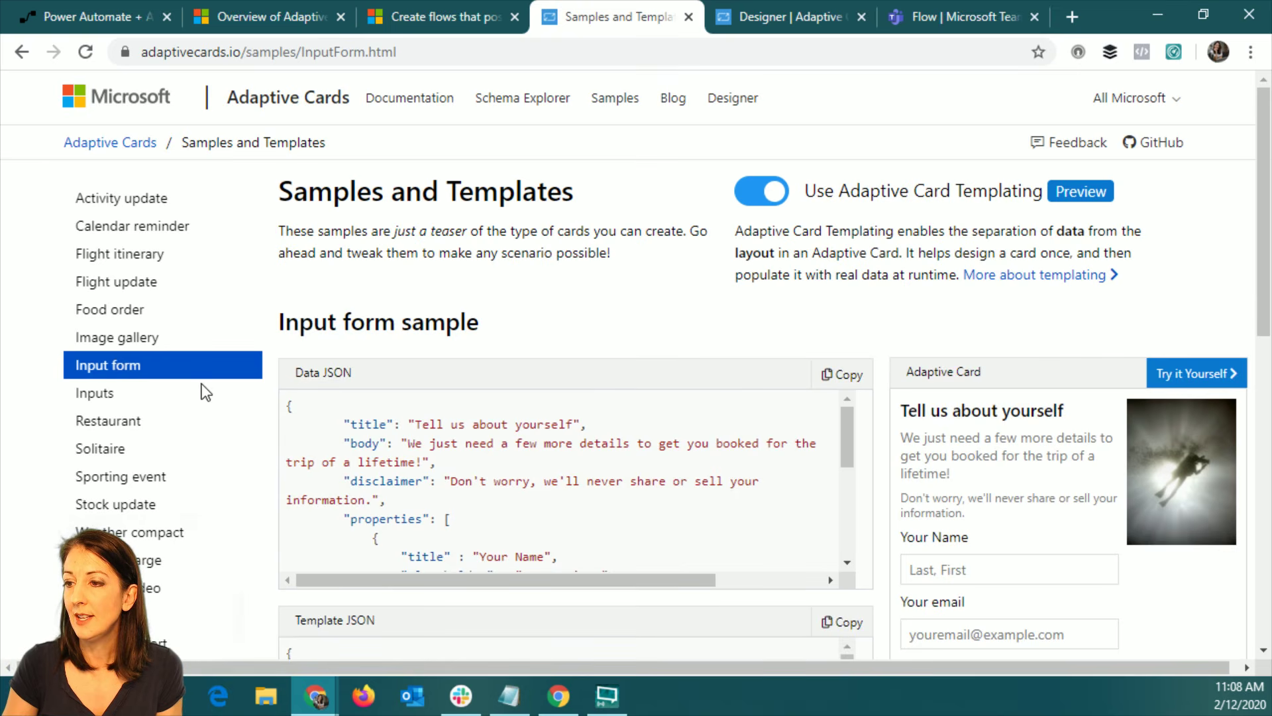
click(1196, 375)
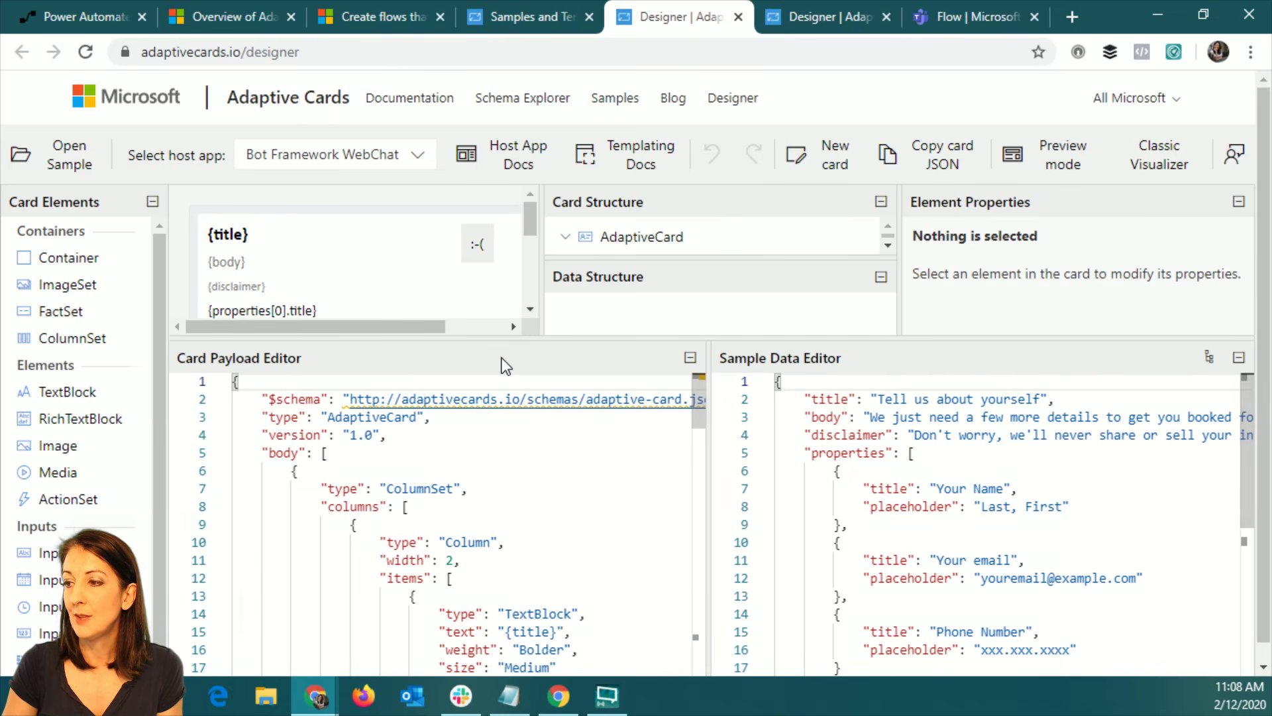
drag(537, 338, 554, 560)
drag(542, 421, 640, 421)
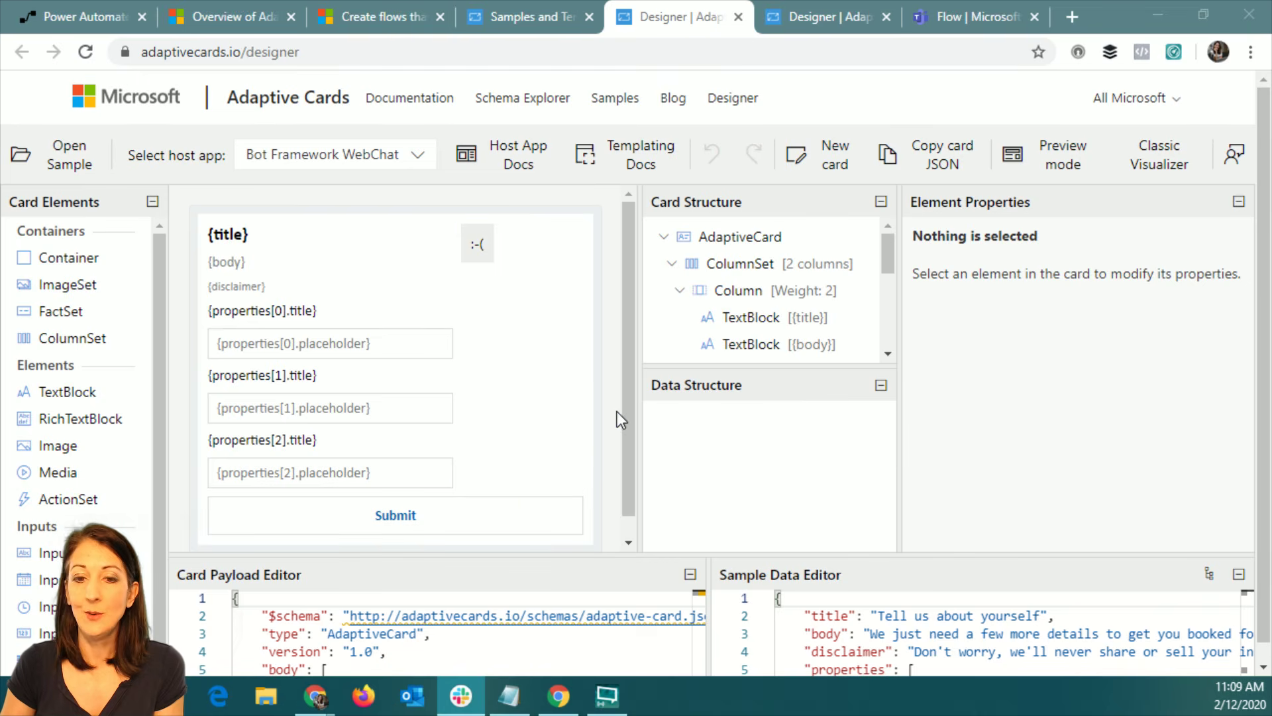
- Change the text of the card's {title} TextBlock to "Absence Request"
click(224, 232)
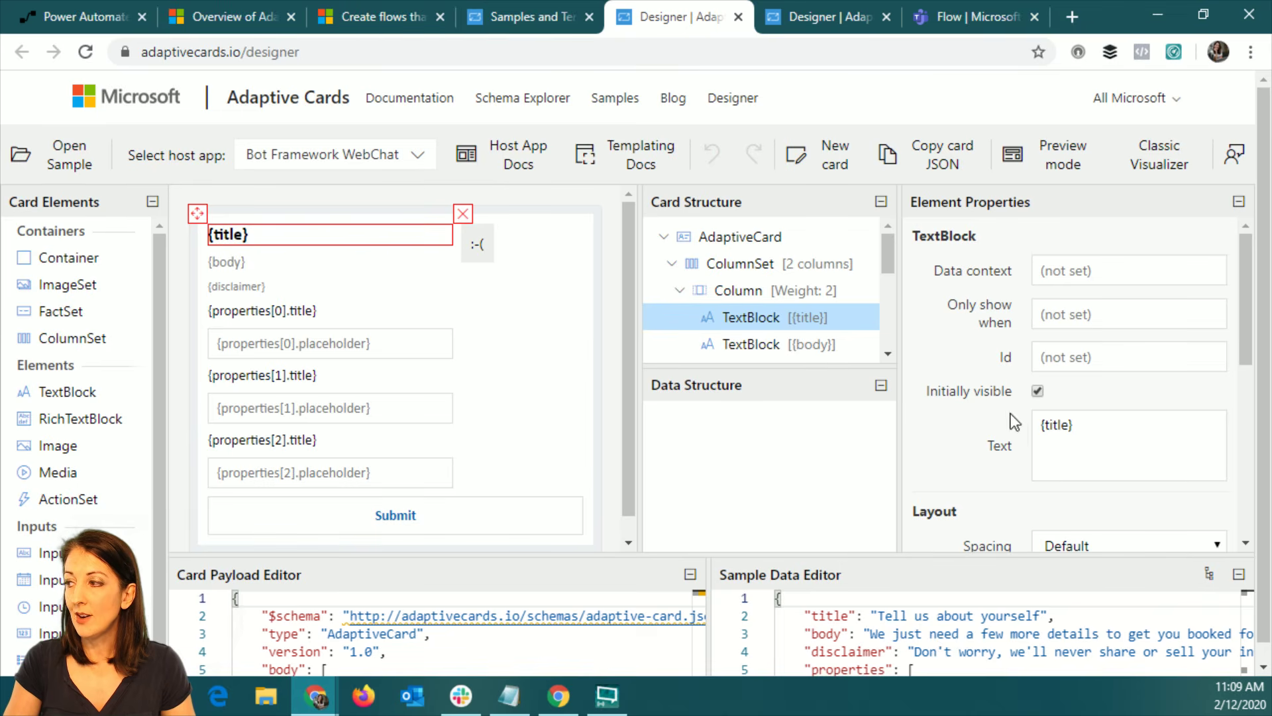
triple_click(1110, 426)
text(Absence Request)
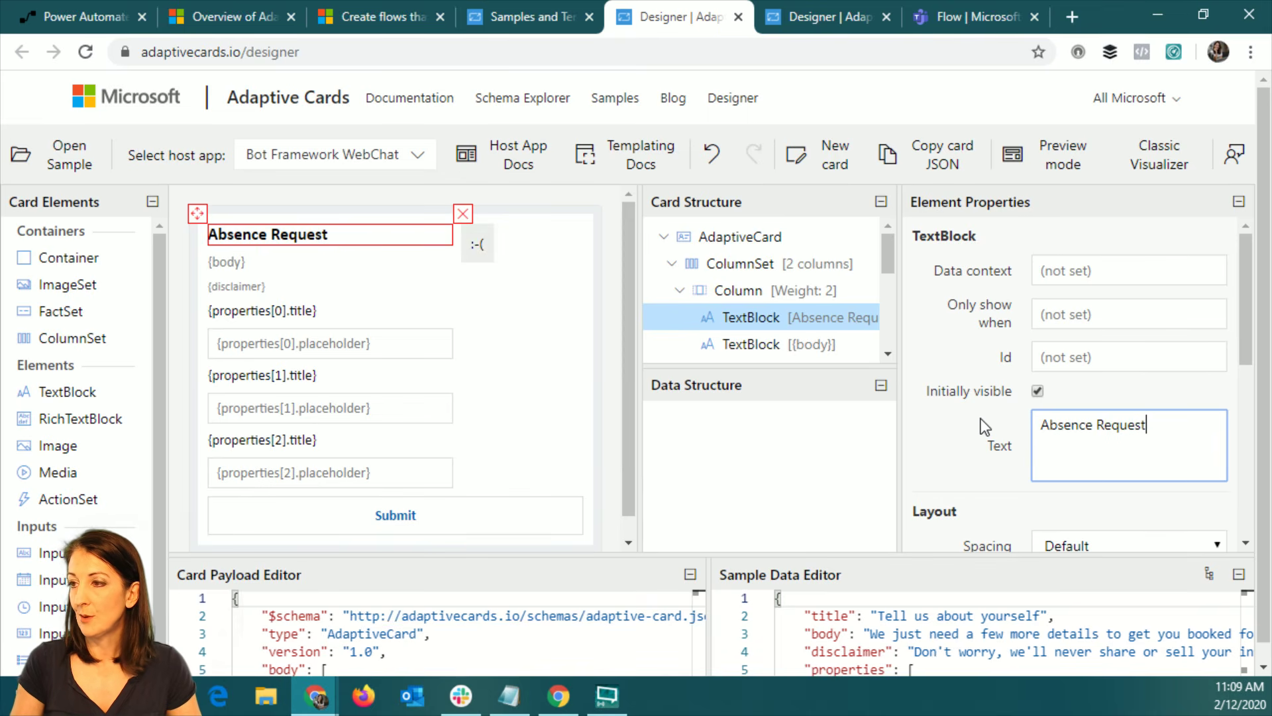
- Change the text of the card's {body} TextBlock to "Fill in this request"
click(236, 261)
drag(1086, 425, 984, 423)
text(Fill)
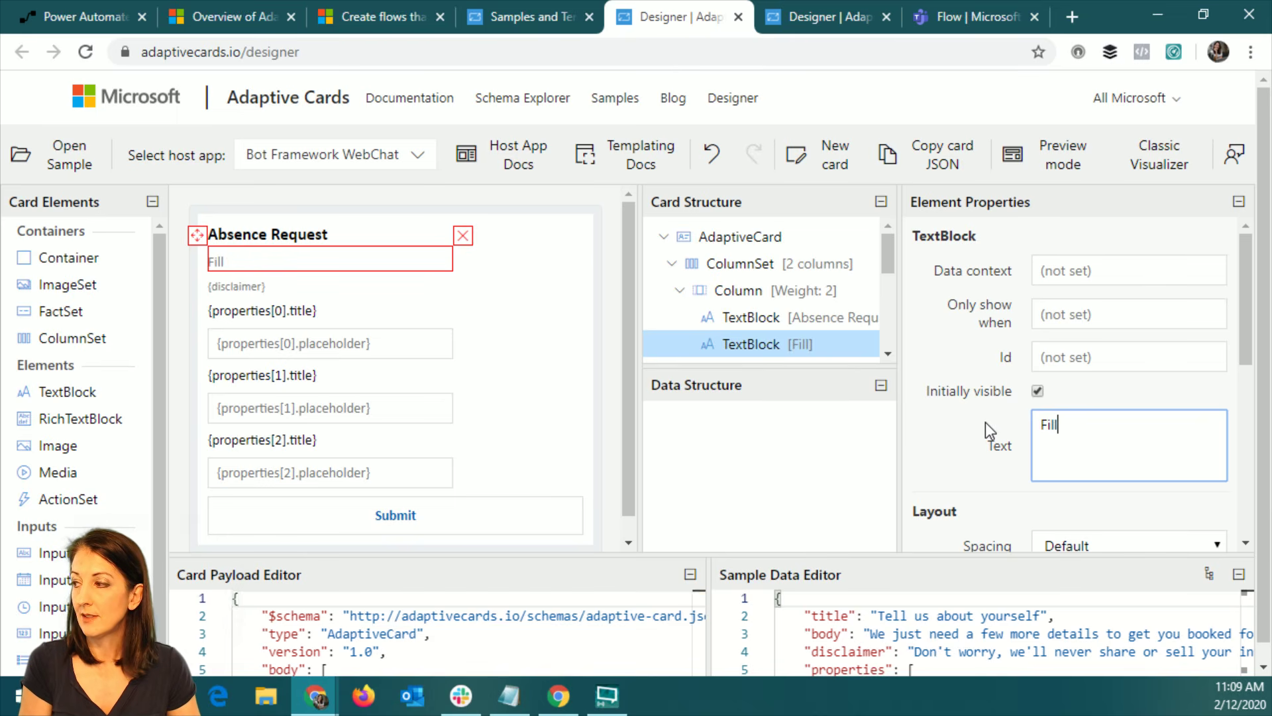
text( in this request)
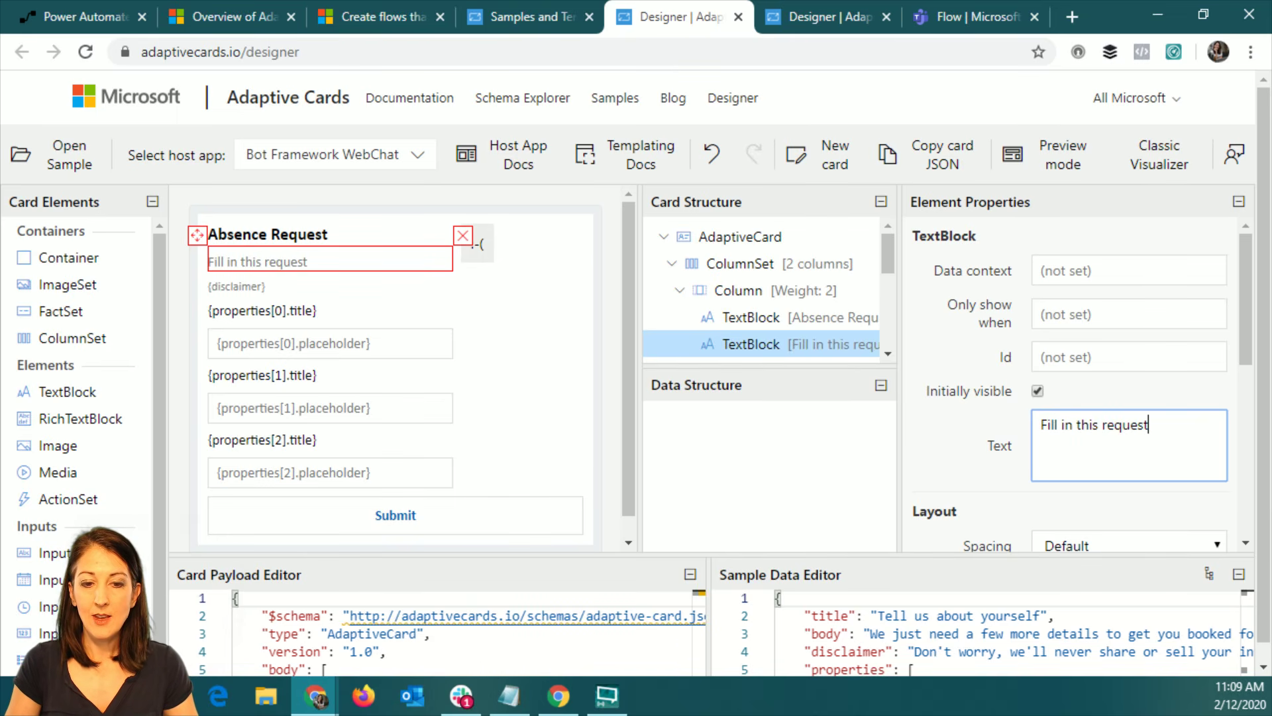
- Delete the {disclaimer} TextBlock from the card
key(alt+Tab)
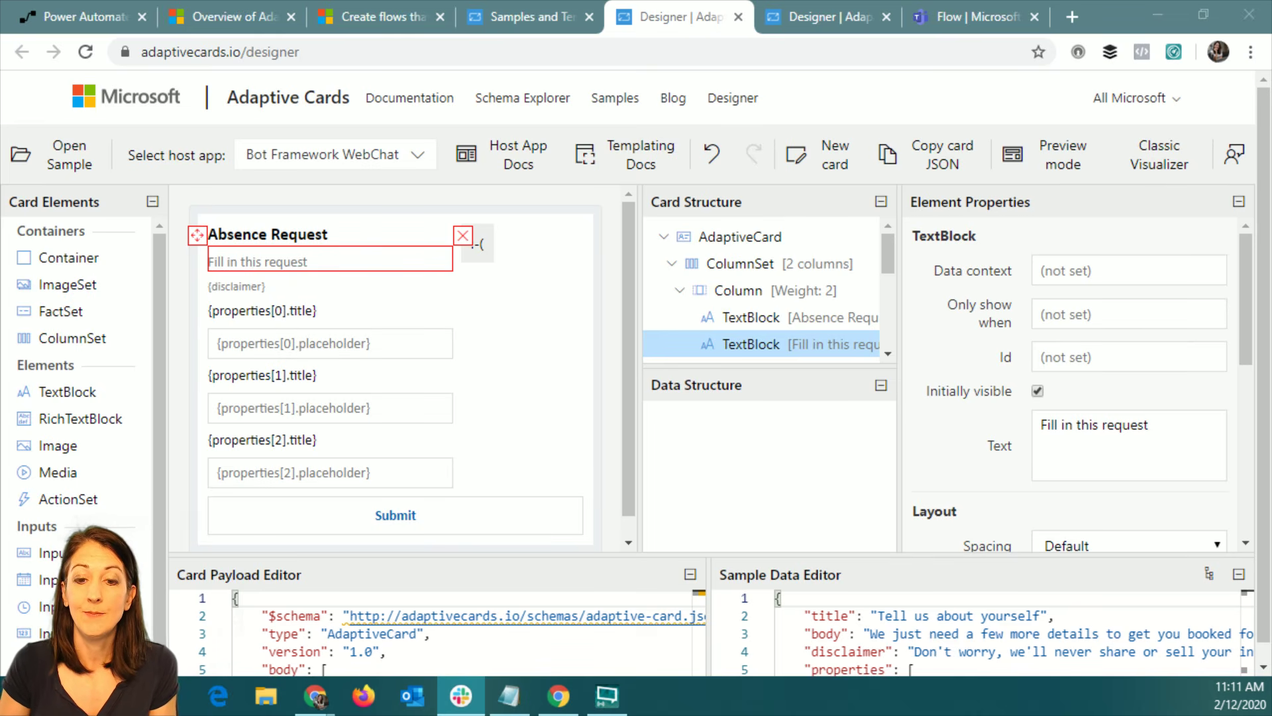
click(268, 287)
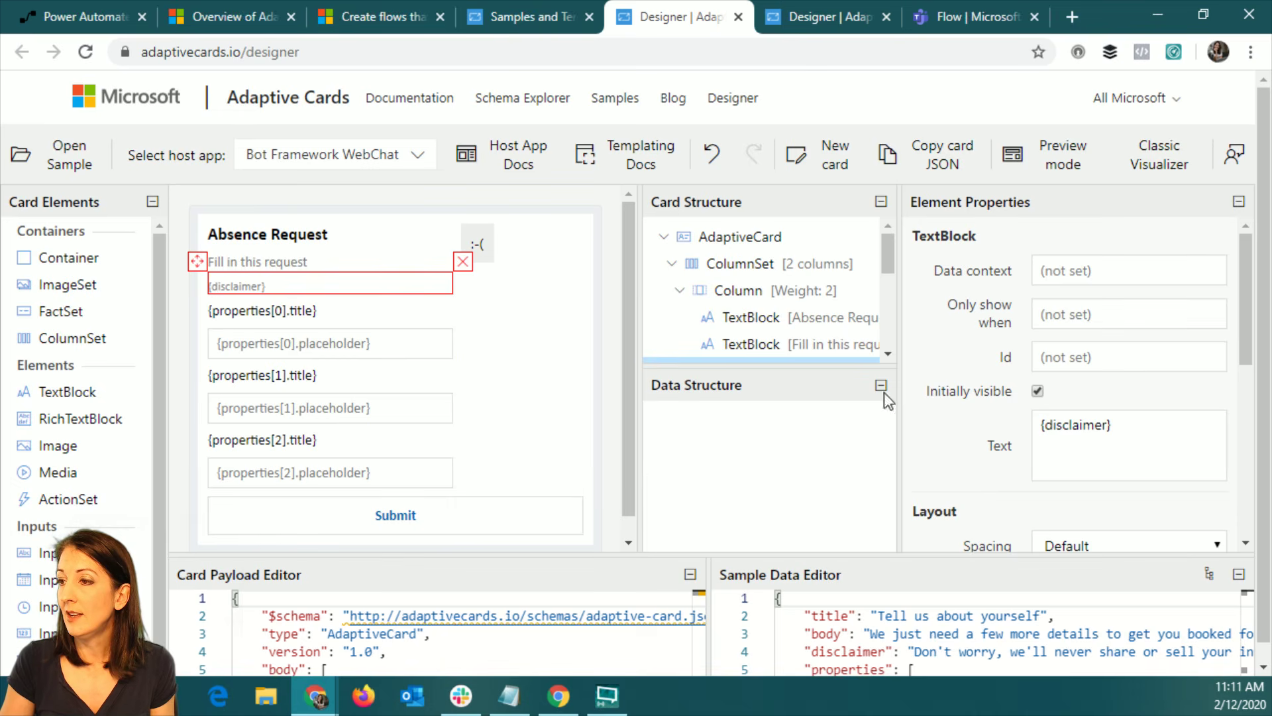
click(463, 261)
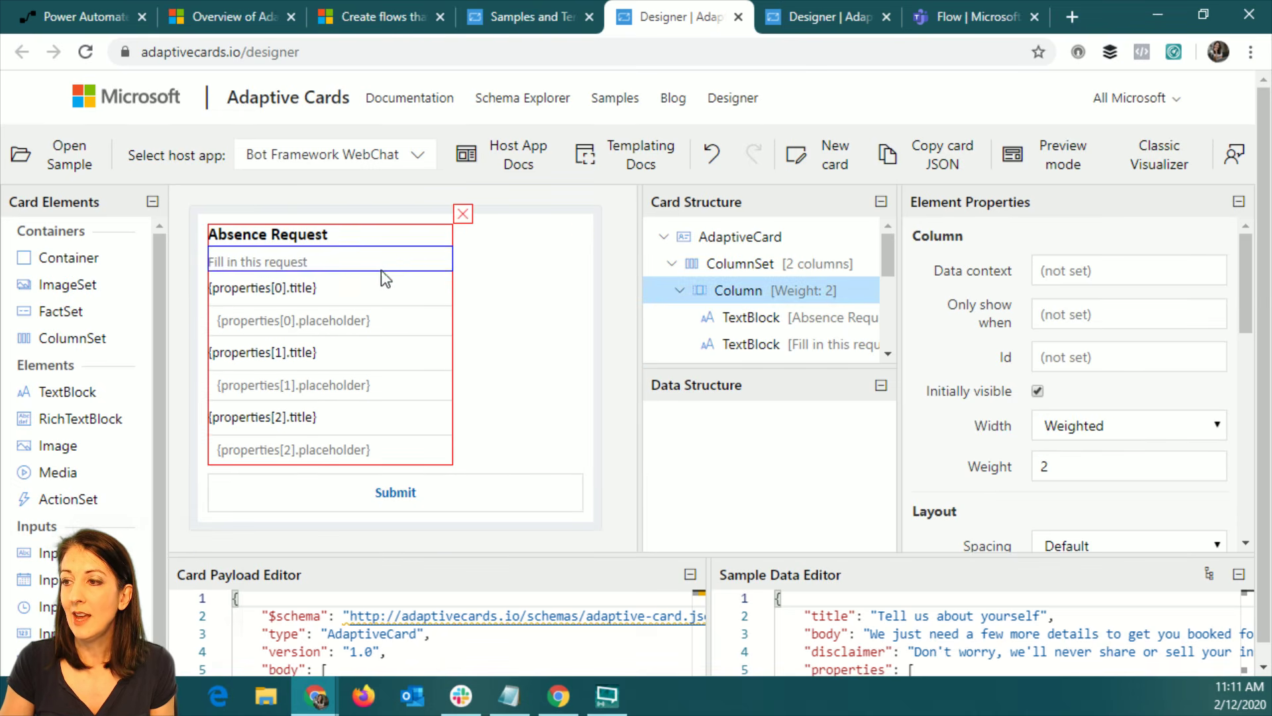
- Change the text of the {properties[0].title} TextBlock to "Absence description"
click(289, 291)
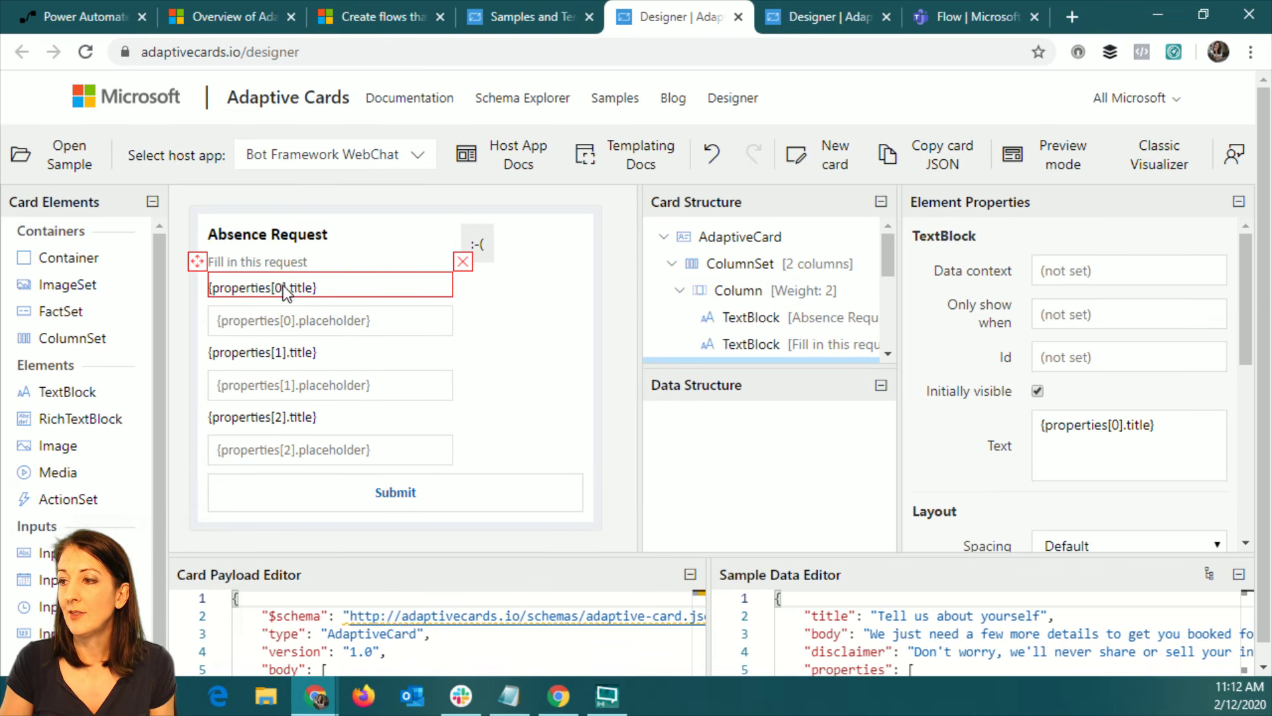
drag(1176, 427, 968, 427)
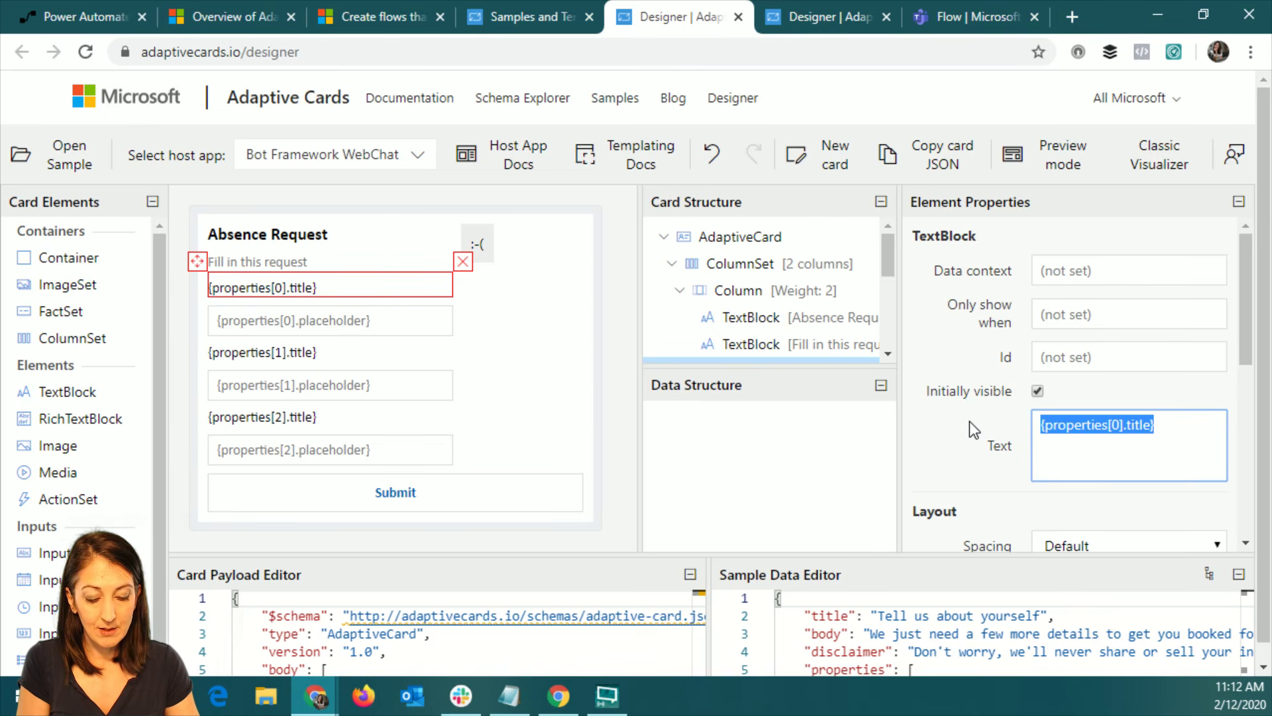
text(Absense)
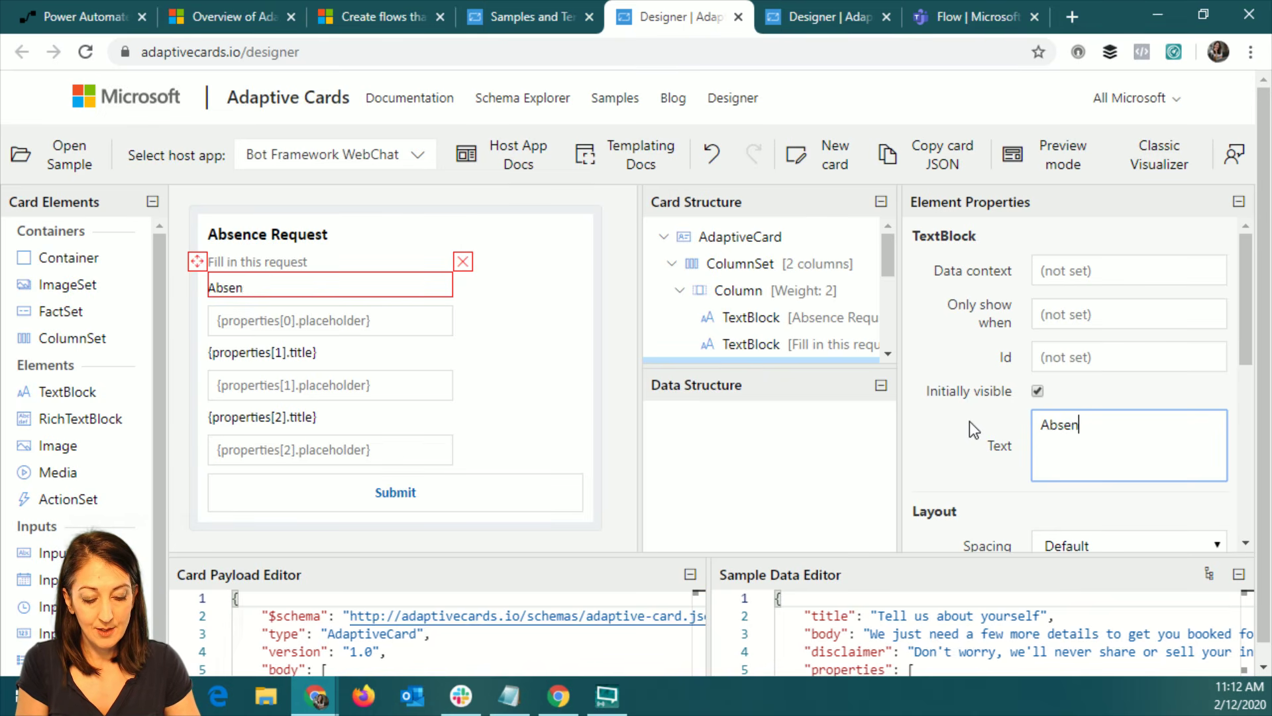
key(BackSpace)
key(BackSpace)
text(ce d)
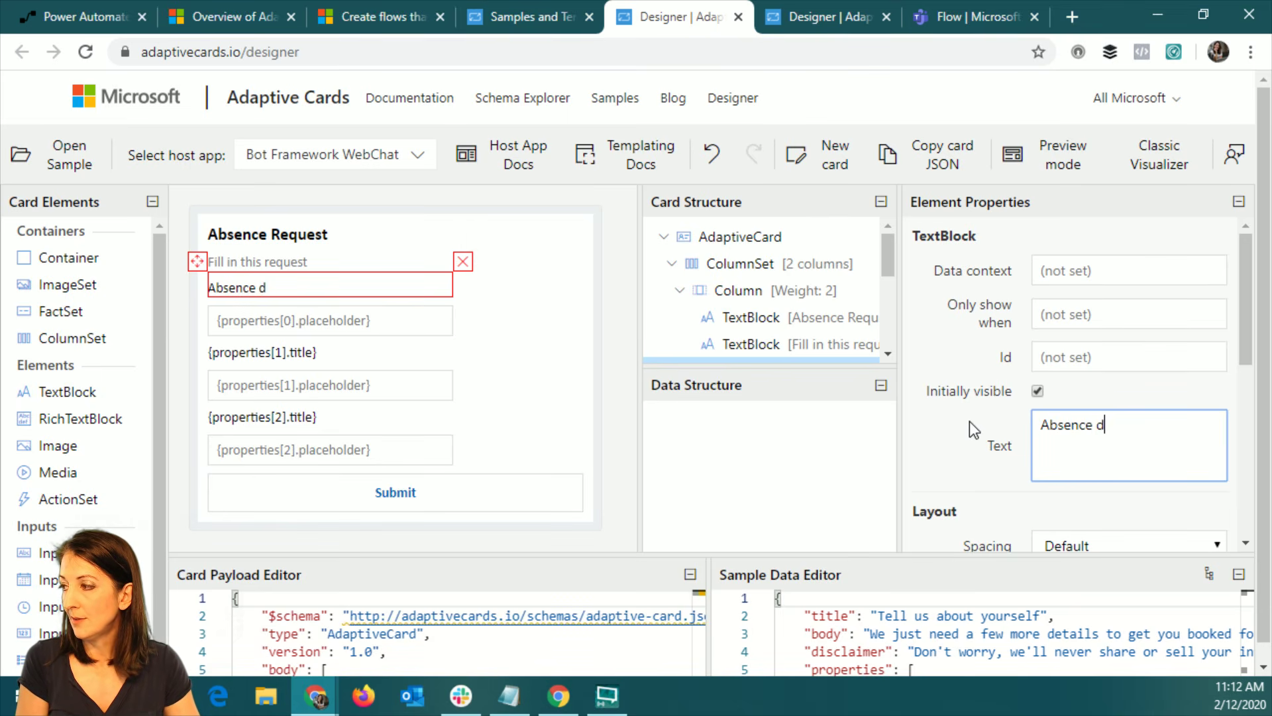
text(escription)
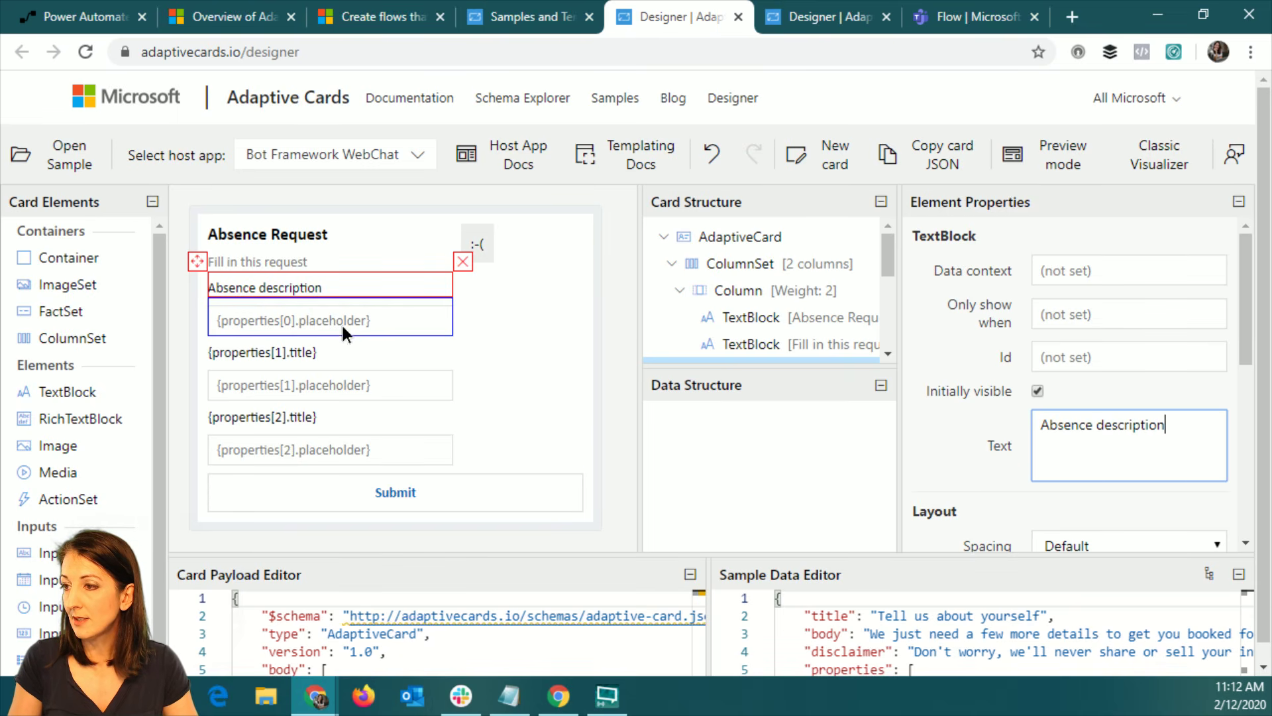
- Set the placeholder of the text input below the absence description label to "description of why you're absent"
click(311, 324)
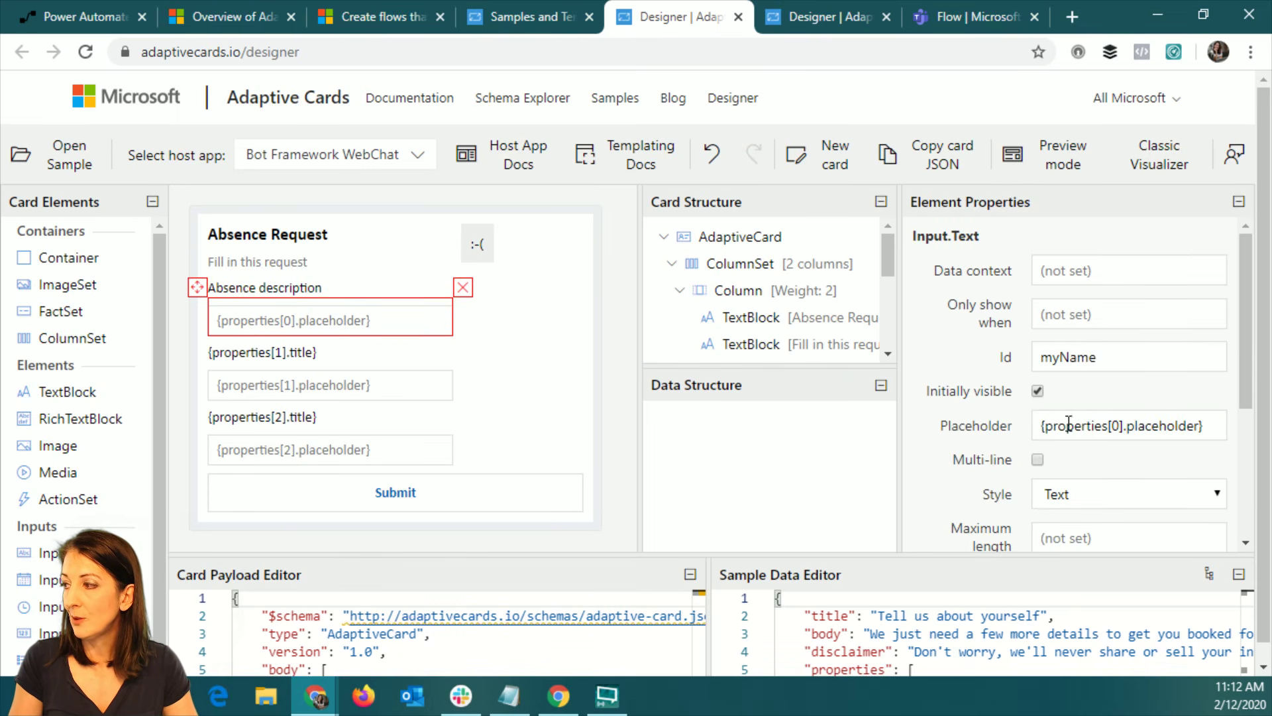
drag(1208, 426, 1002, 437)
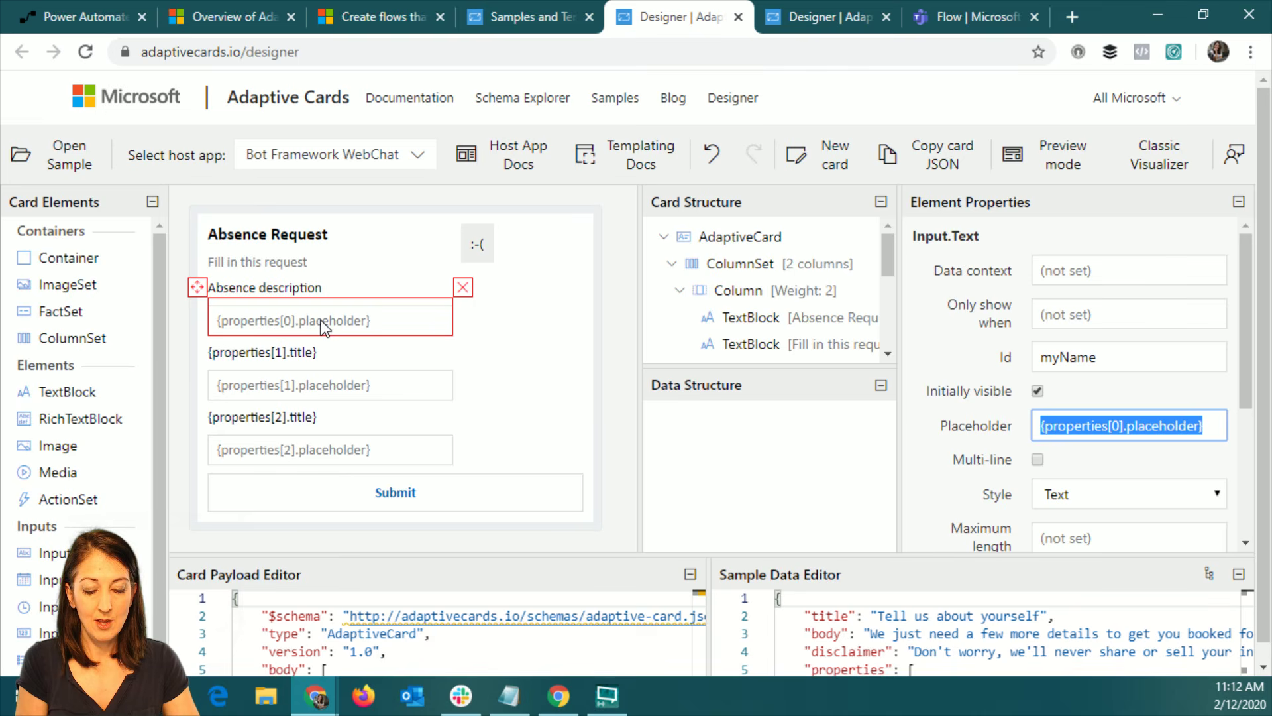
text(description)
text( of why you're a)
text(bsent)
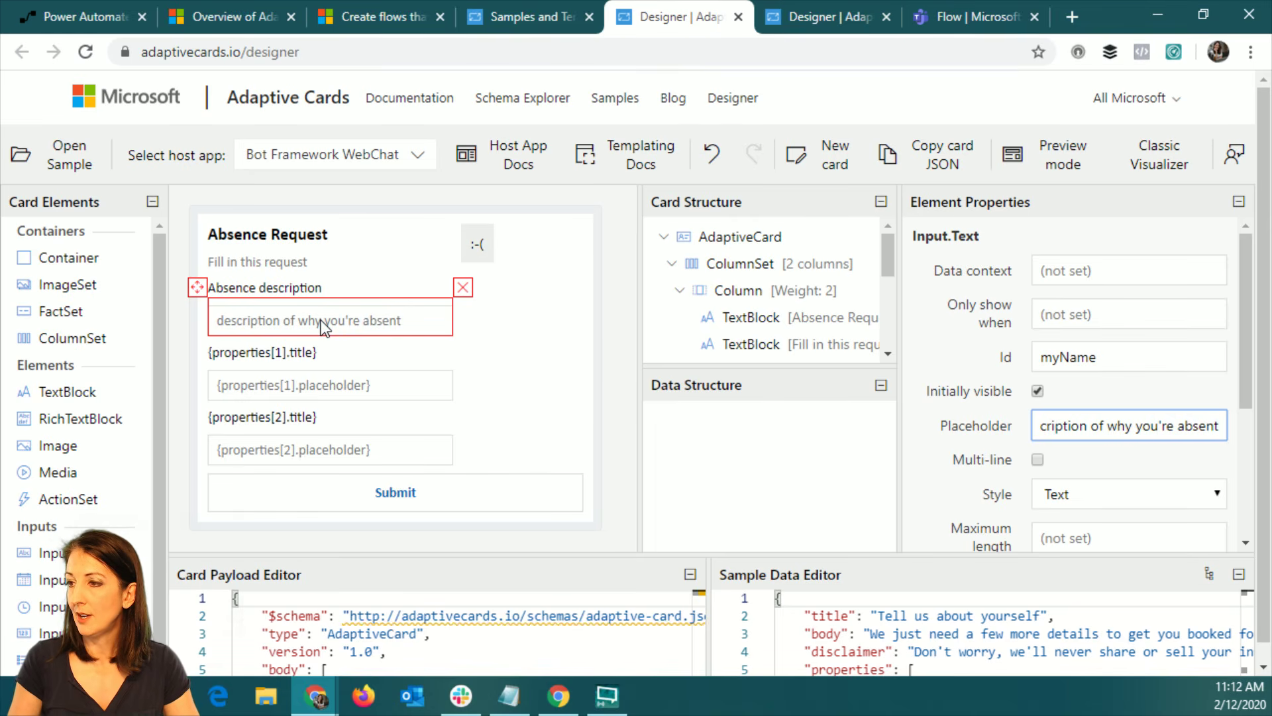
- Examine the element properties of the {properties[1].title} TextBlock and look through the card payload JSON
click(301, 356)
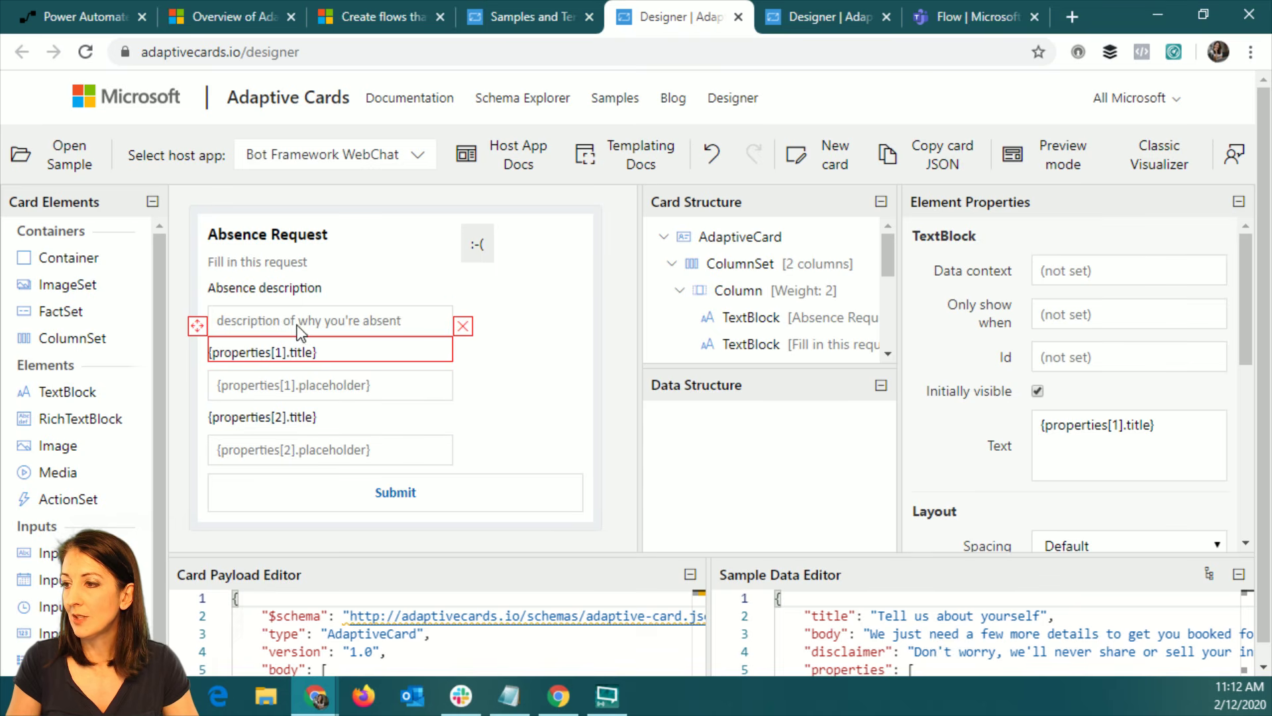
drag(1156, 425, 1007, 432)
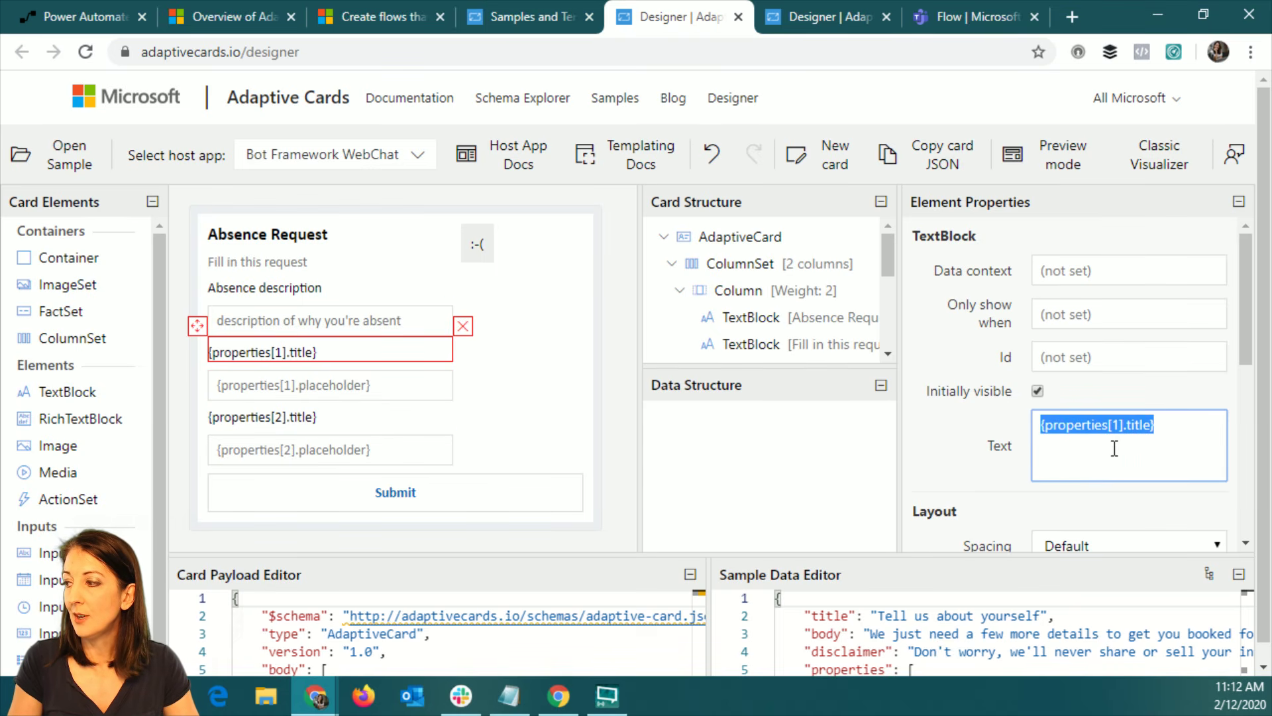
scroll(1115, 448, down, 3)
scroll(1116, 355, down, 1)
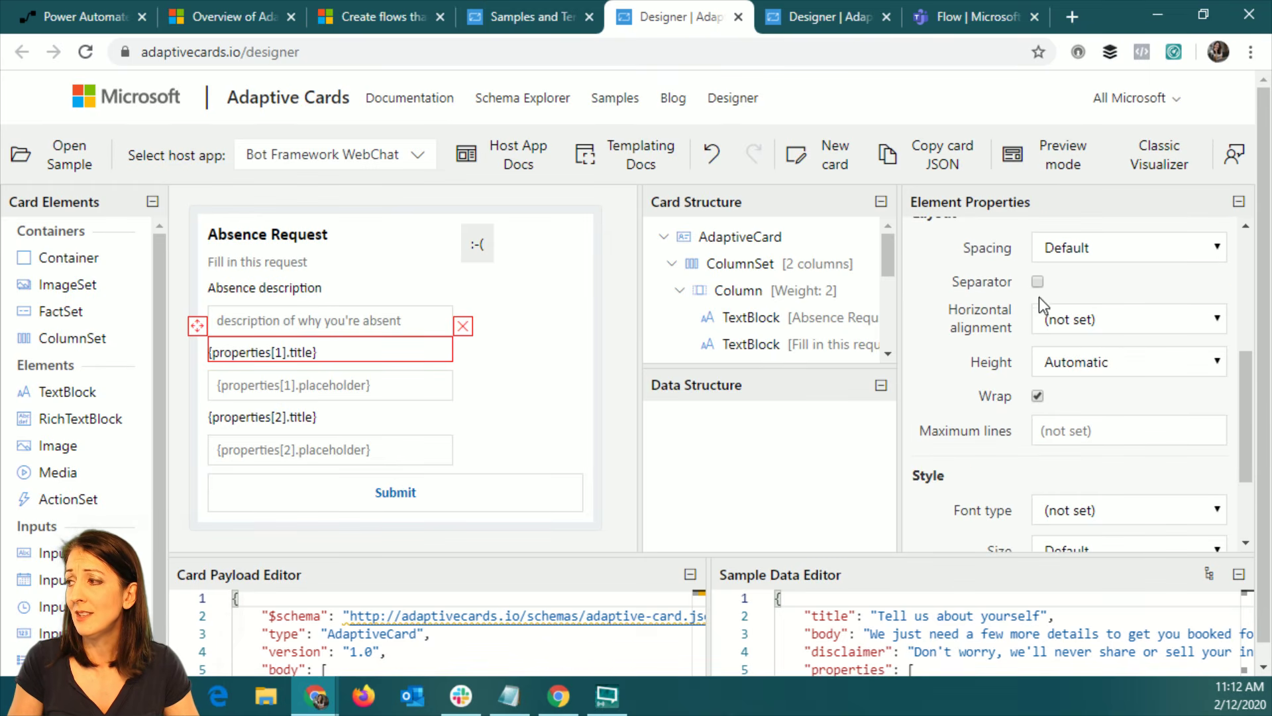
scroll(1120, 347, down, 1)
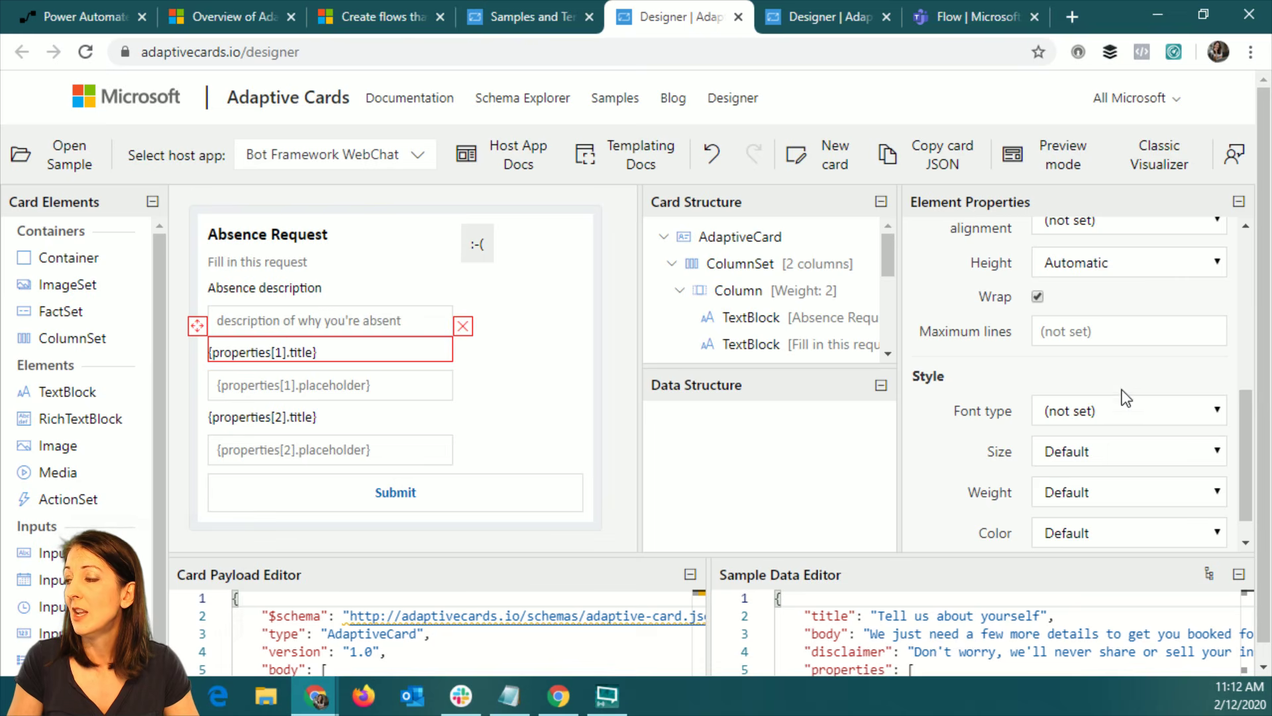
scroll(1126, 397, down, 1)
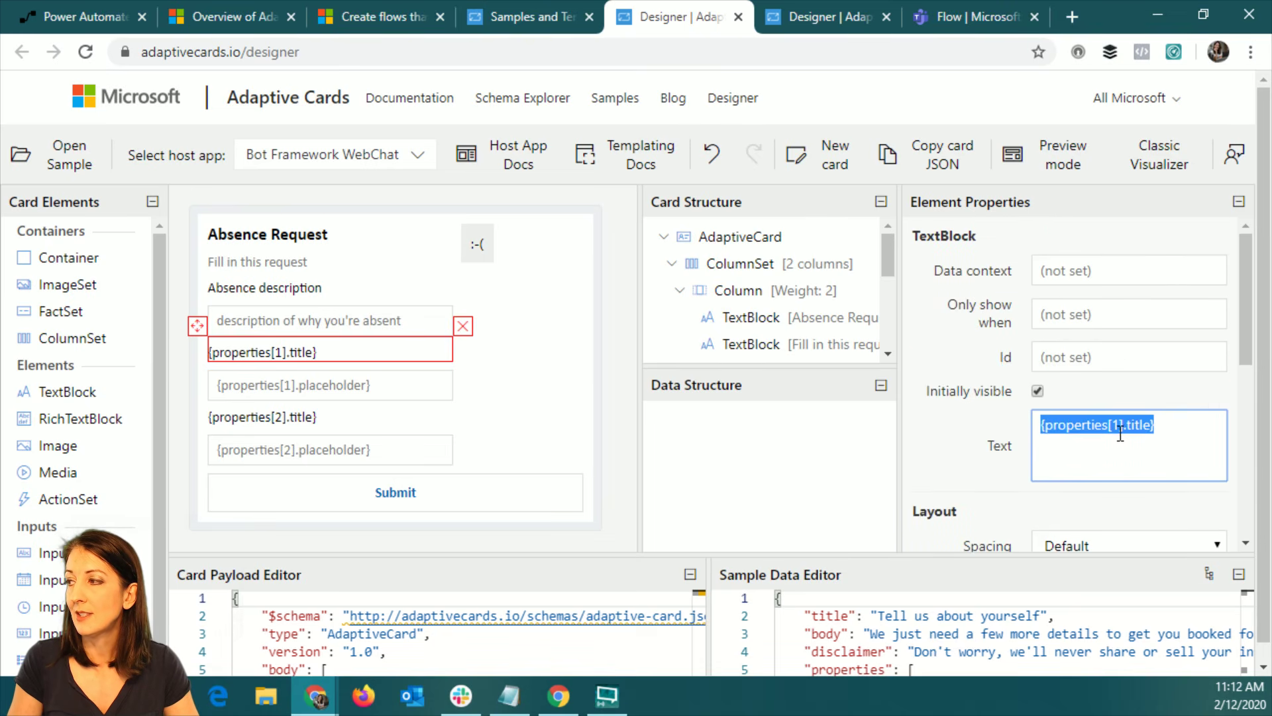
scroll(523, 588, down, 1)
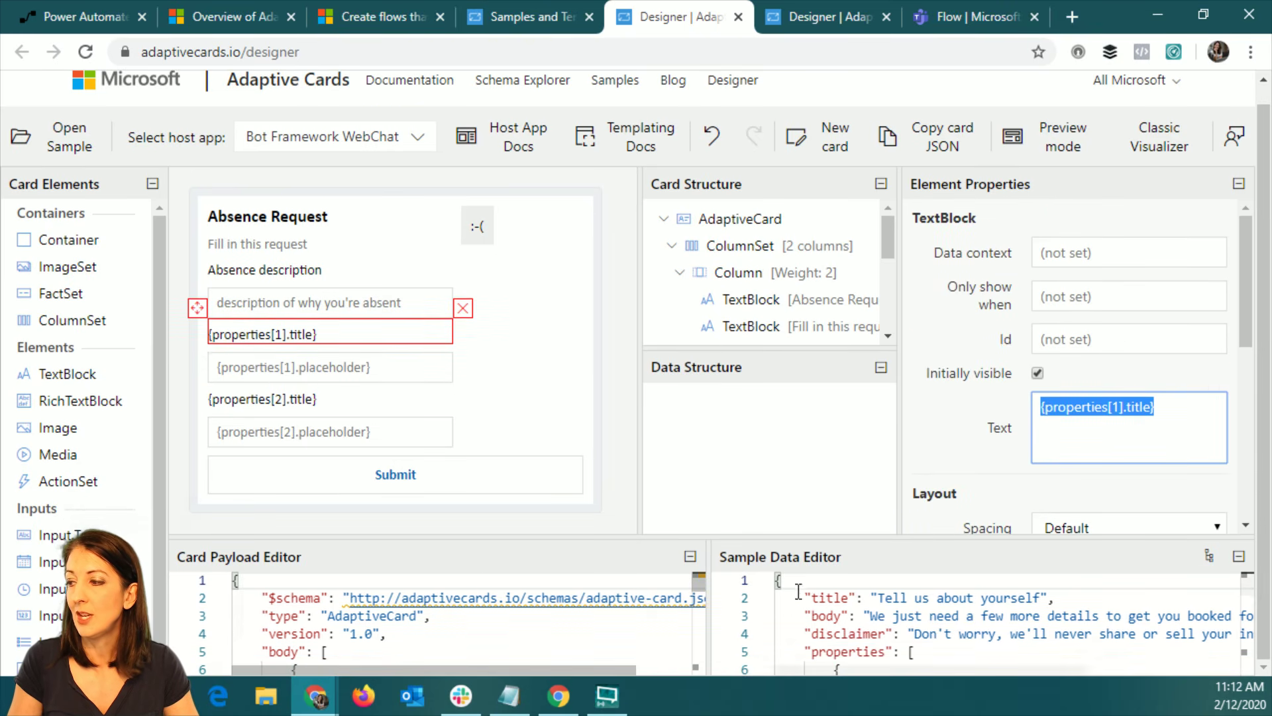
scroll(615, 620, down, 10)
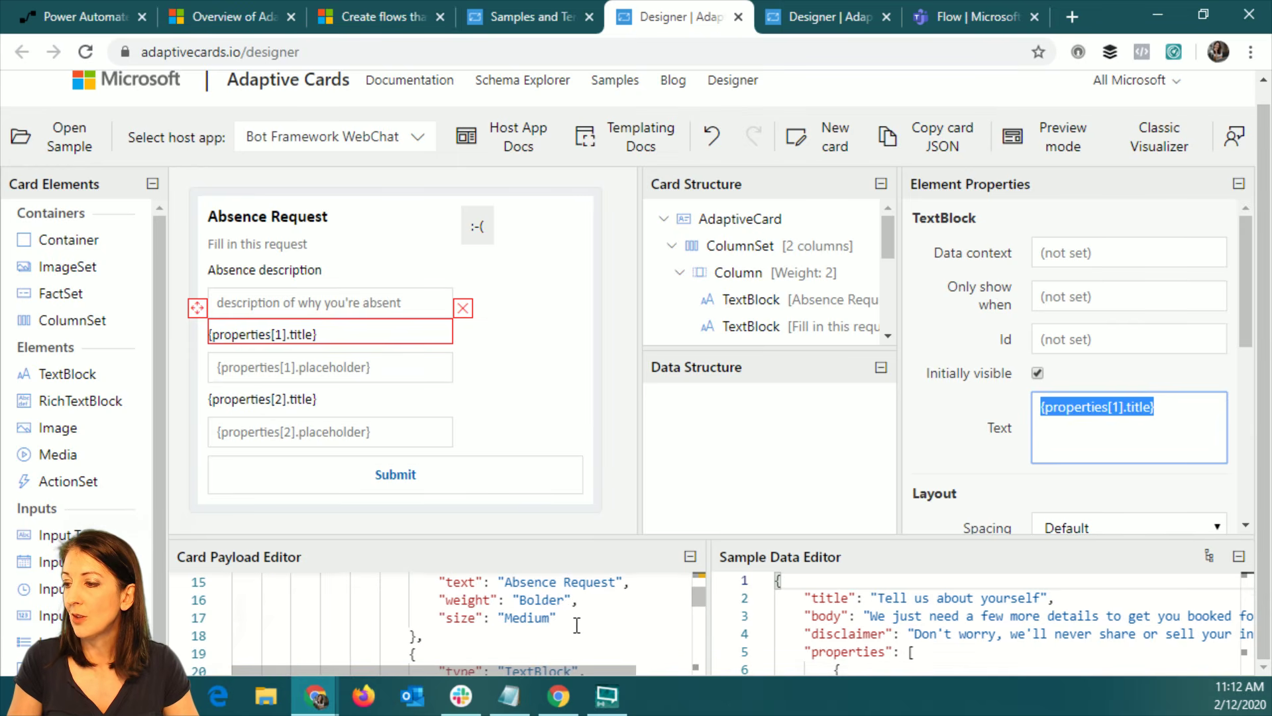
scroll(545, 603, down, 5)
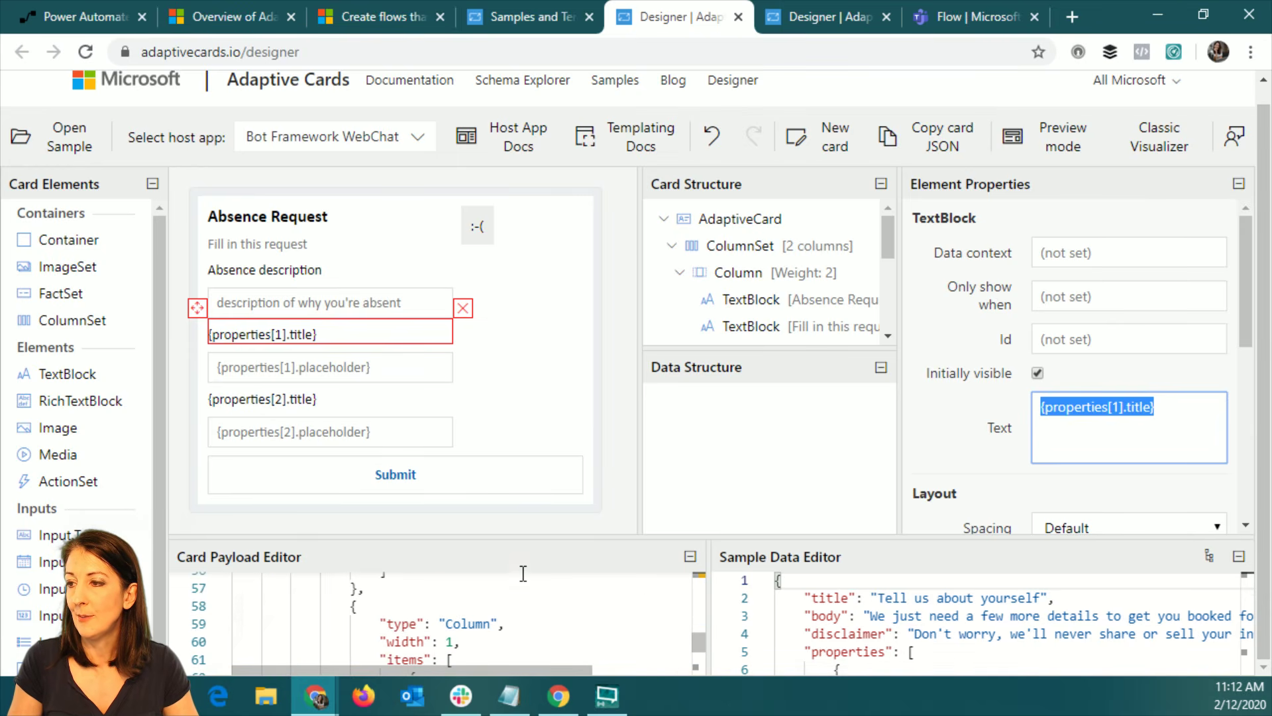
- Delete the {properties[1].title} TextBlock and its {properties[1].placeholder} text input from the card
click(463, 308)
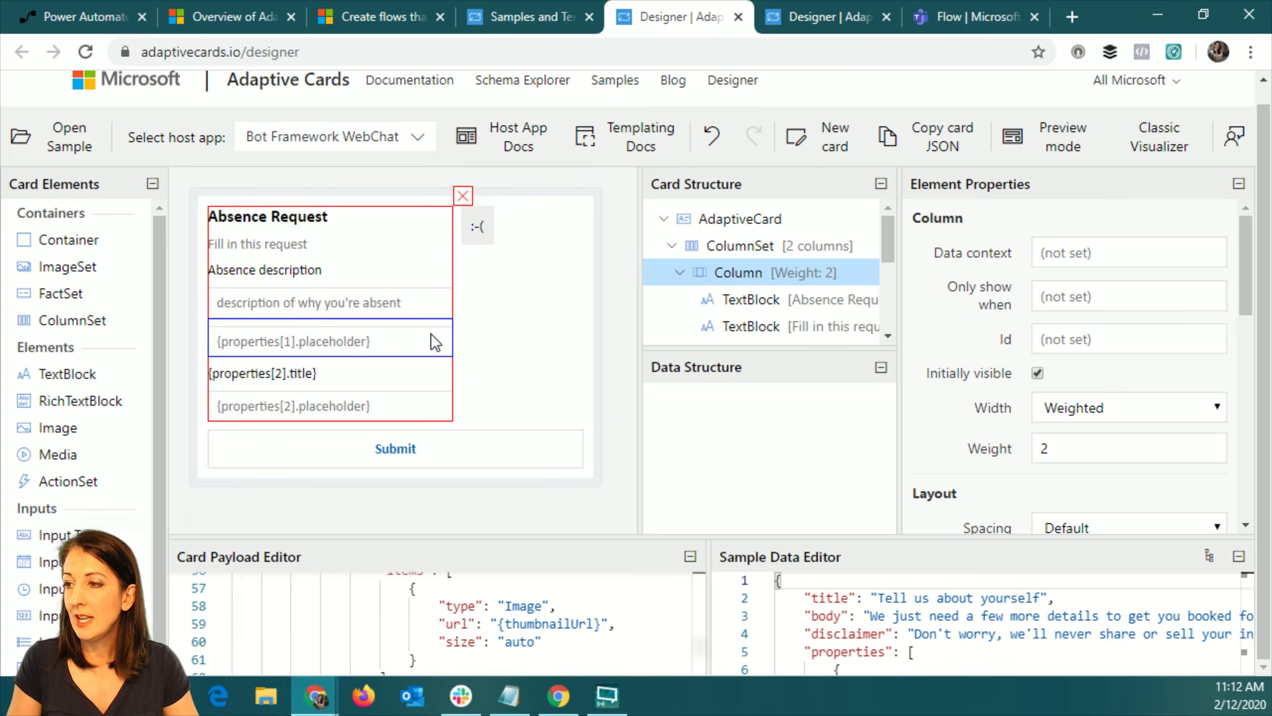
click(426, 347)
click(461, 309)
- Change the text of the {properties[2].title} TextBlock to "Absence reason"
click(422, 335)
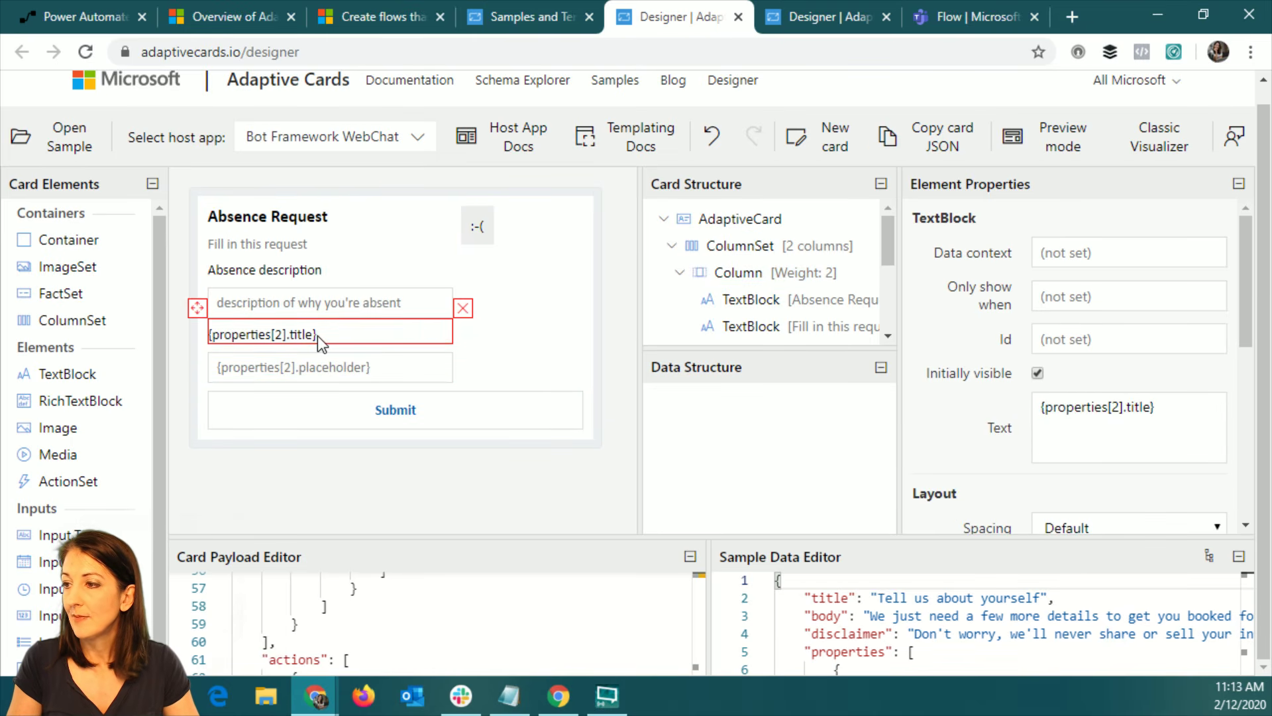
drag(1181, 409, 941, 405)
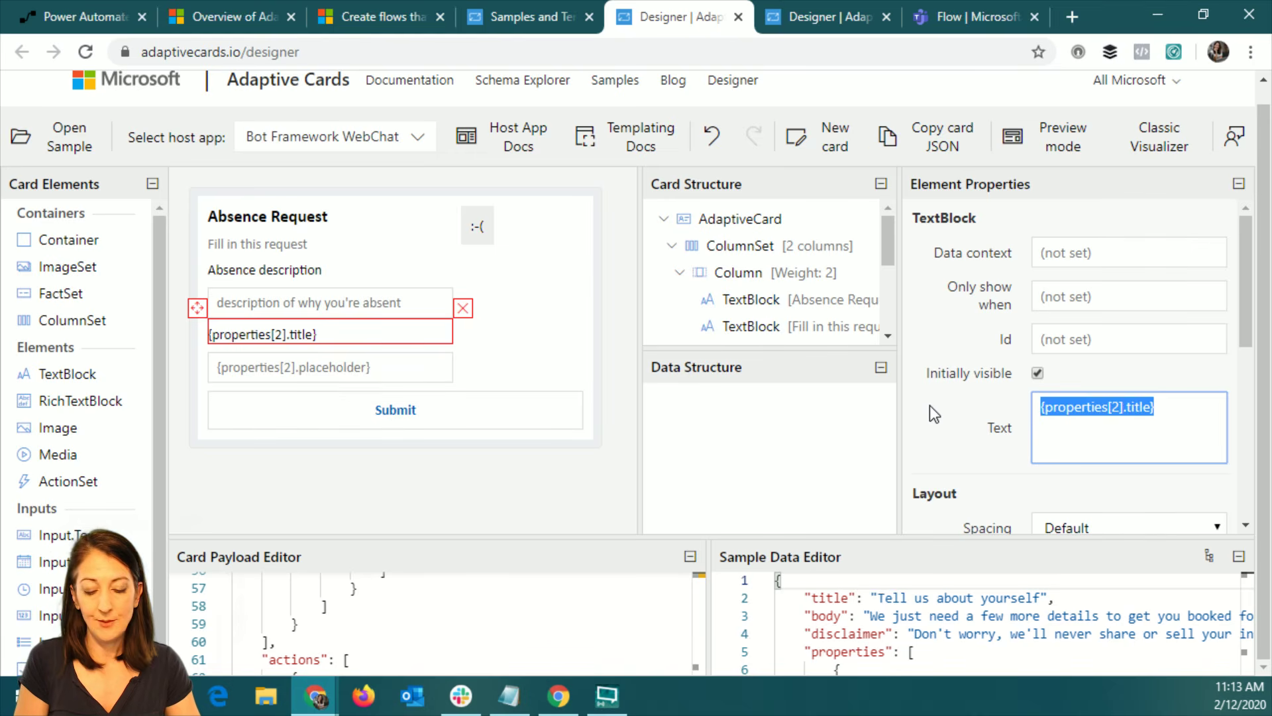
text(Absenc)
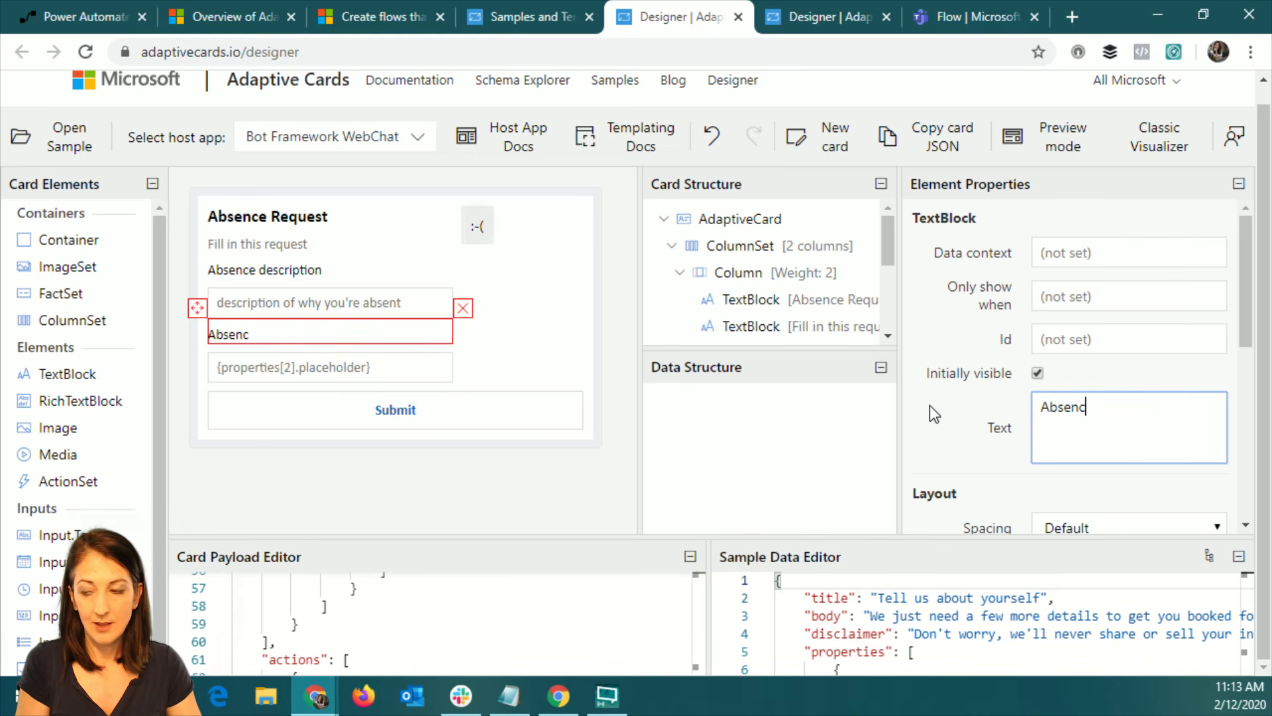
text(e reason)
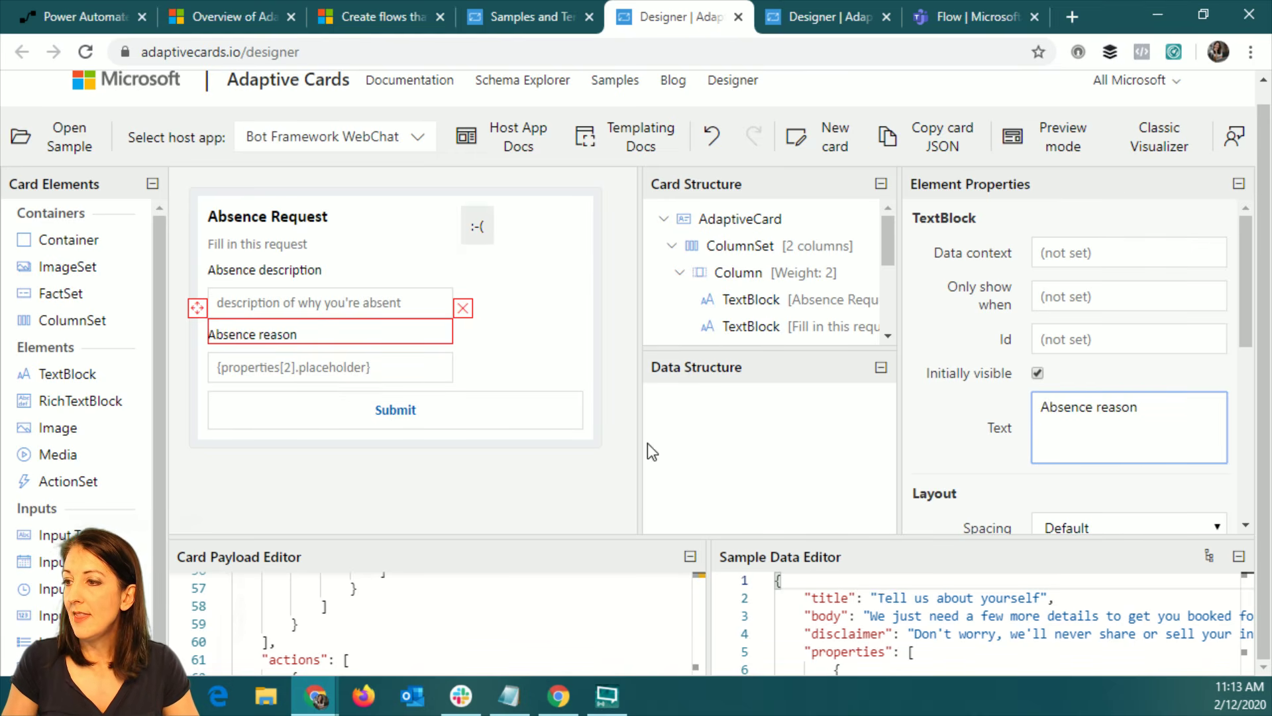
- Replace the {properties[2].placeholder} text input below the absence reason label with an Input.ChoiceSet element
click(267, 368)
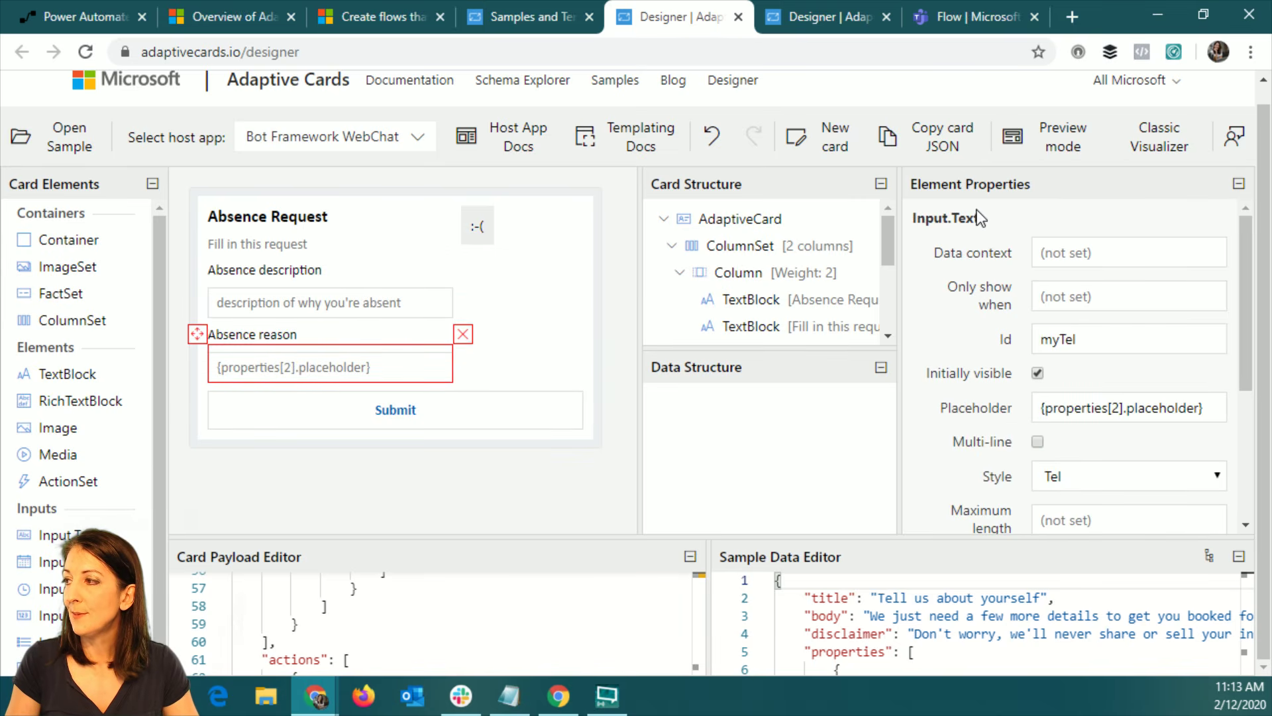
click(463, 334)
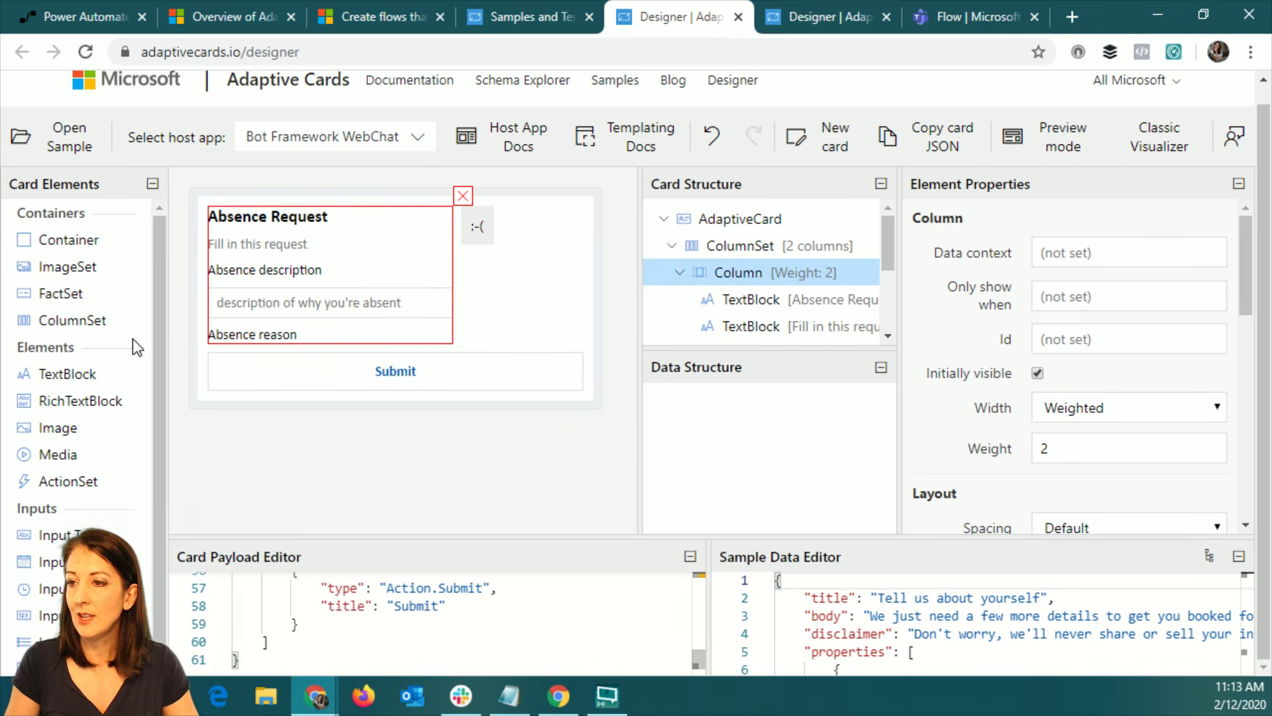
scroll(161, 299, down, 1)
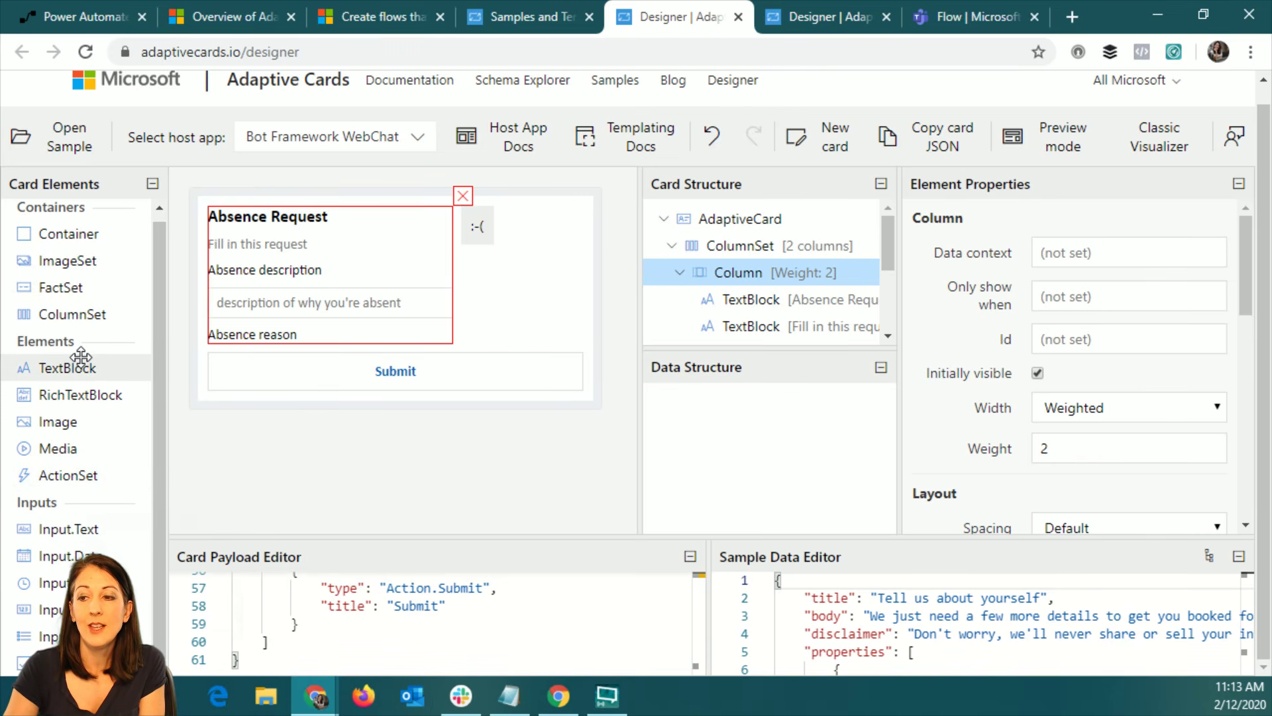
drag(146, 618, 256, 335)
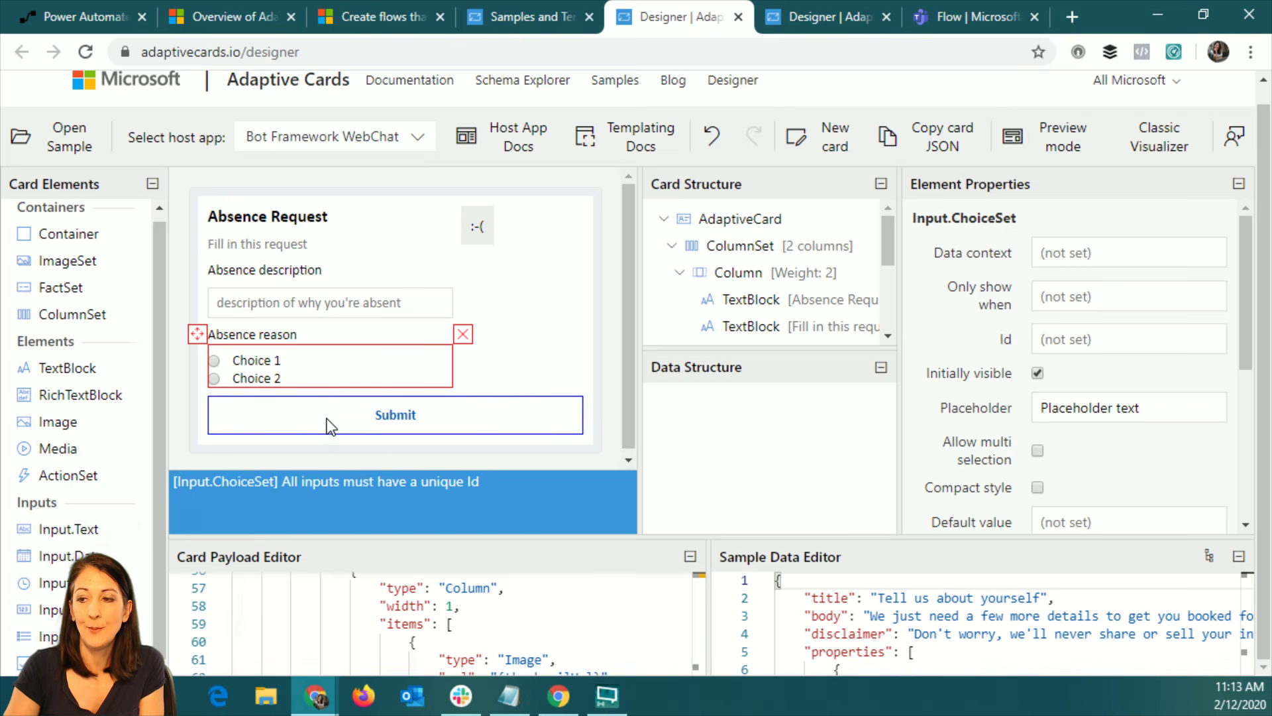
- Set both the title and the value of the choice set's first choice to "Sick"
drag(1151, 407, 974, 417)
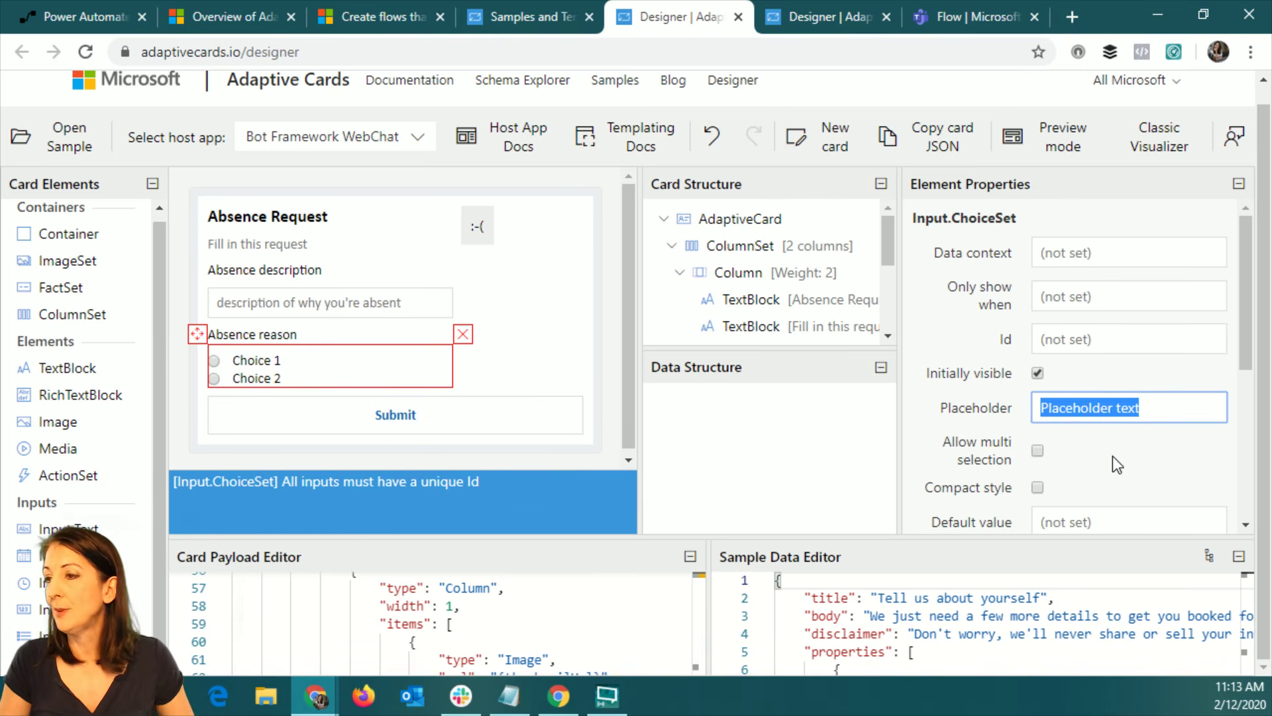
drag(1247, 358, 1266, 492)
drag(974, 427, 892, 437)
text(Sick)
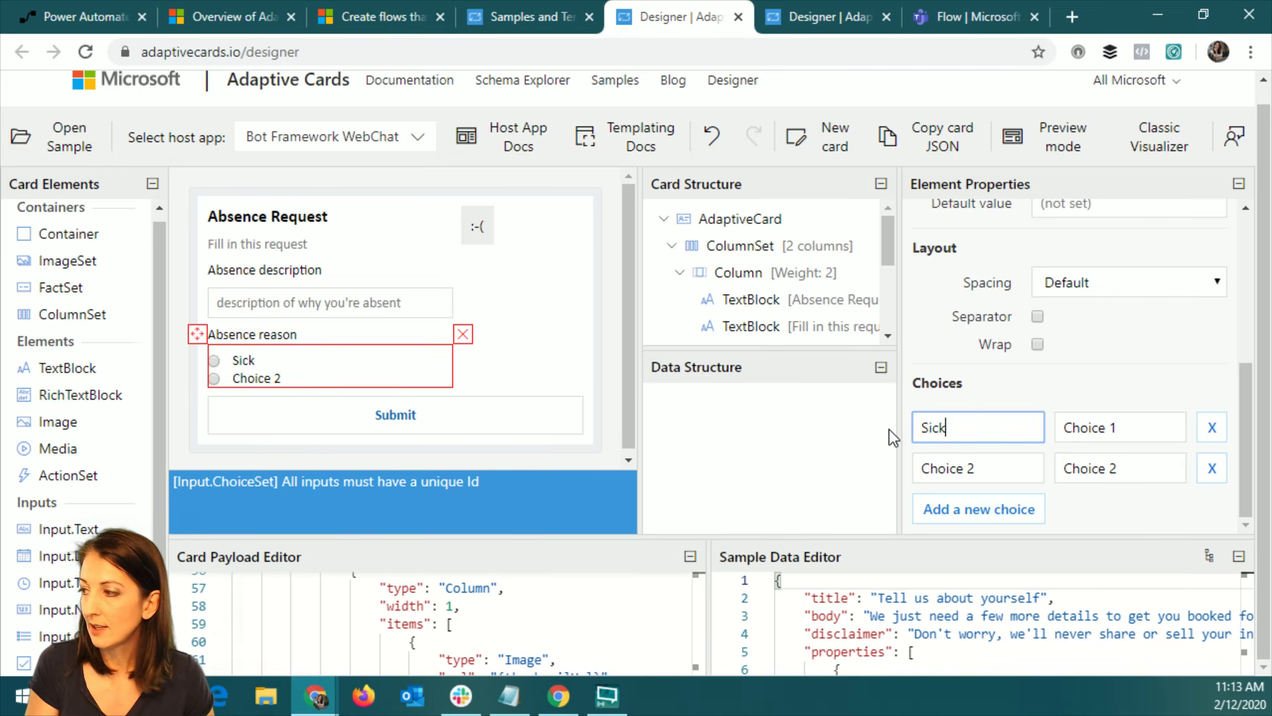
key(Tab)
text(Sick)
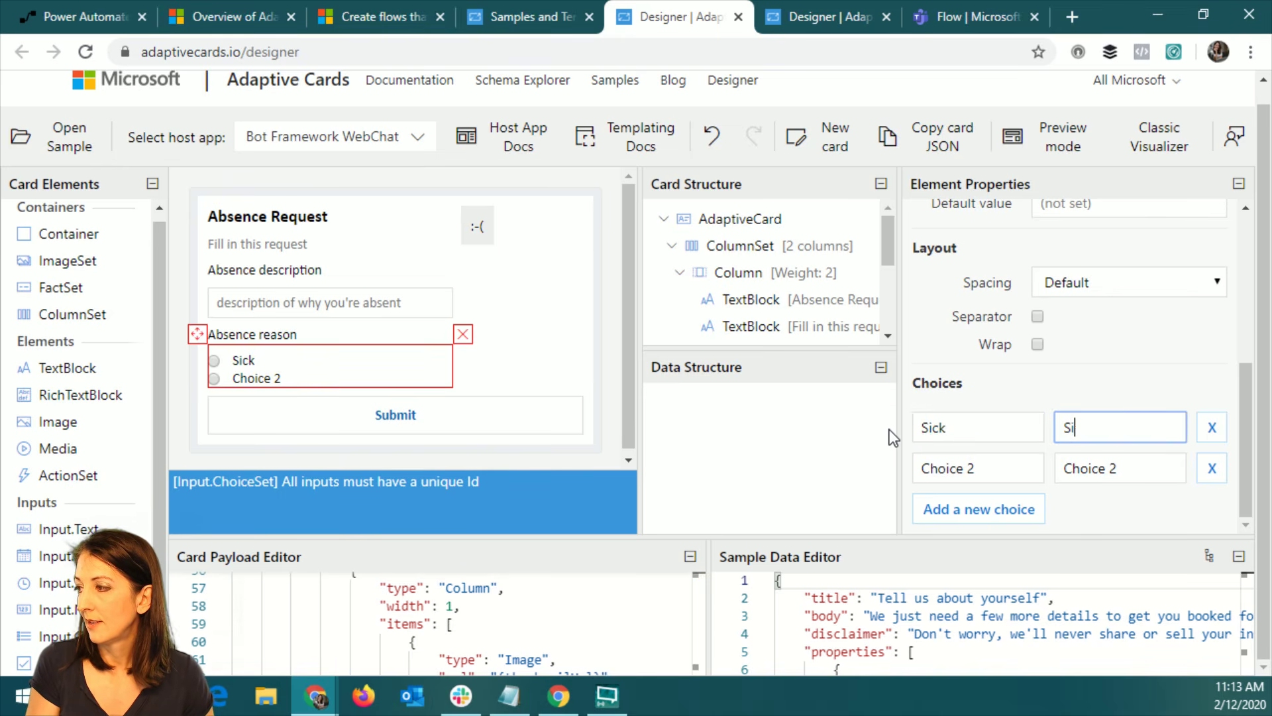
- Set both the title and the value of the choice set's second choice to "Vacation"
click(1017, 469)
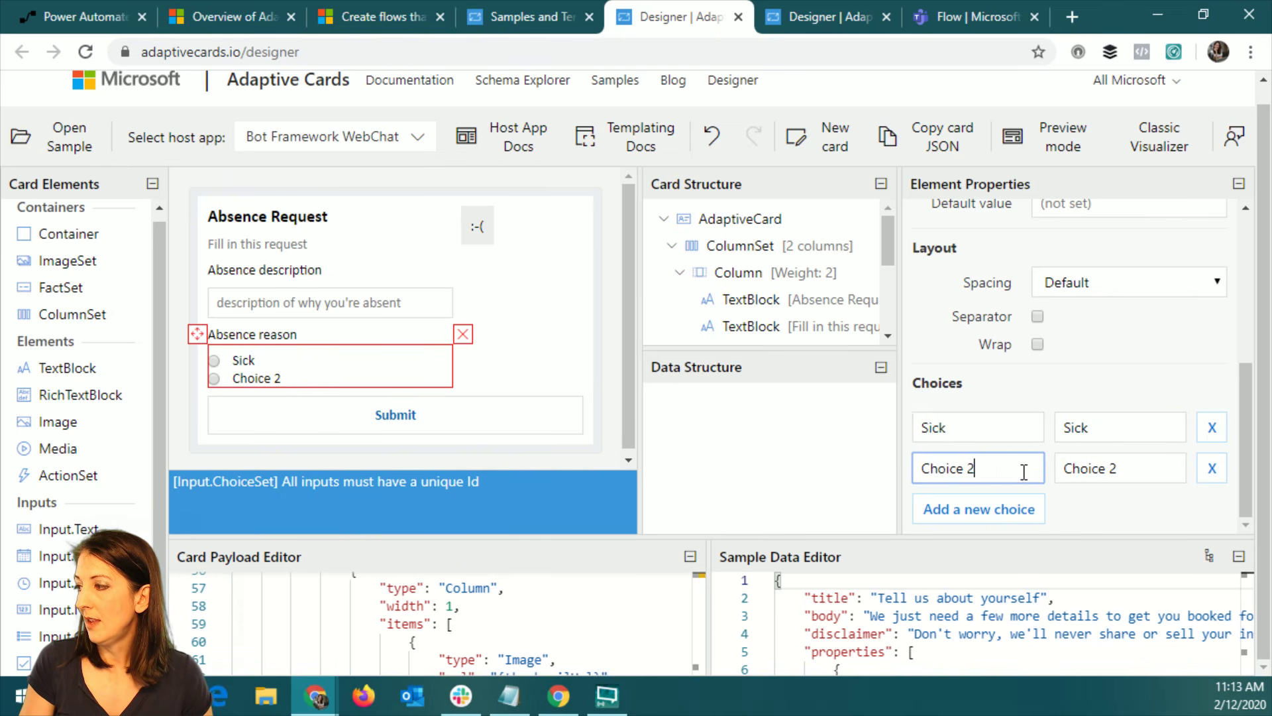
drag(1021, 472, 888, 477)
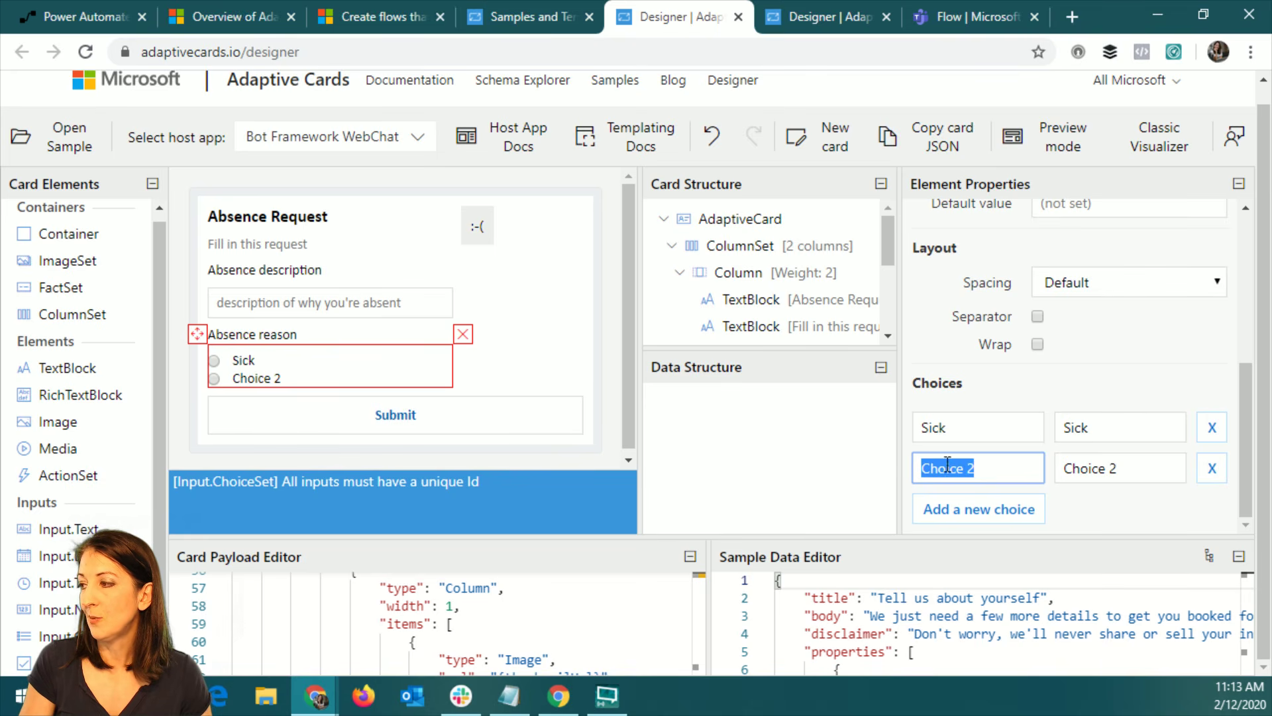
click(1124, 471)
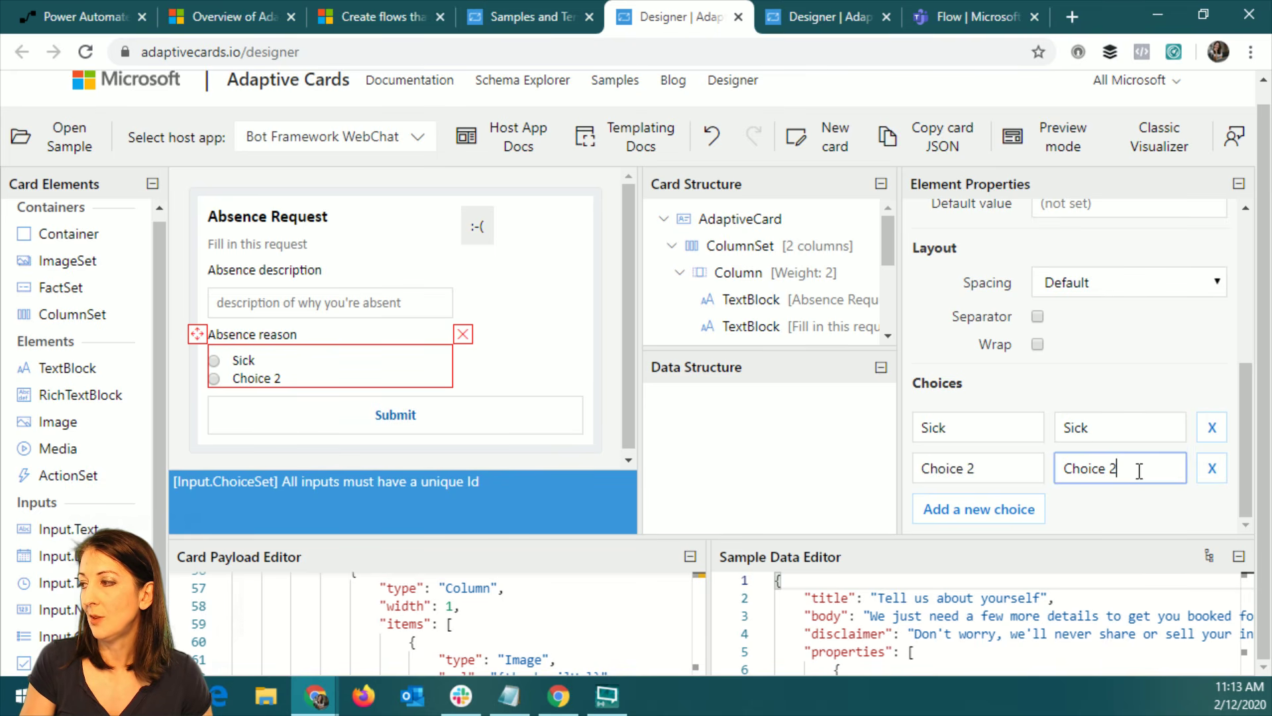
drag(1008, 469, 896, 468)
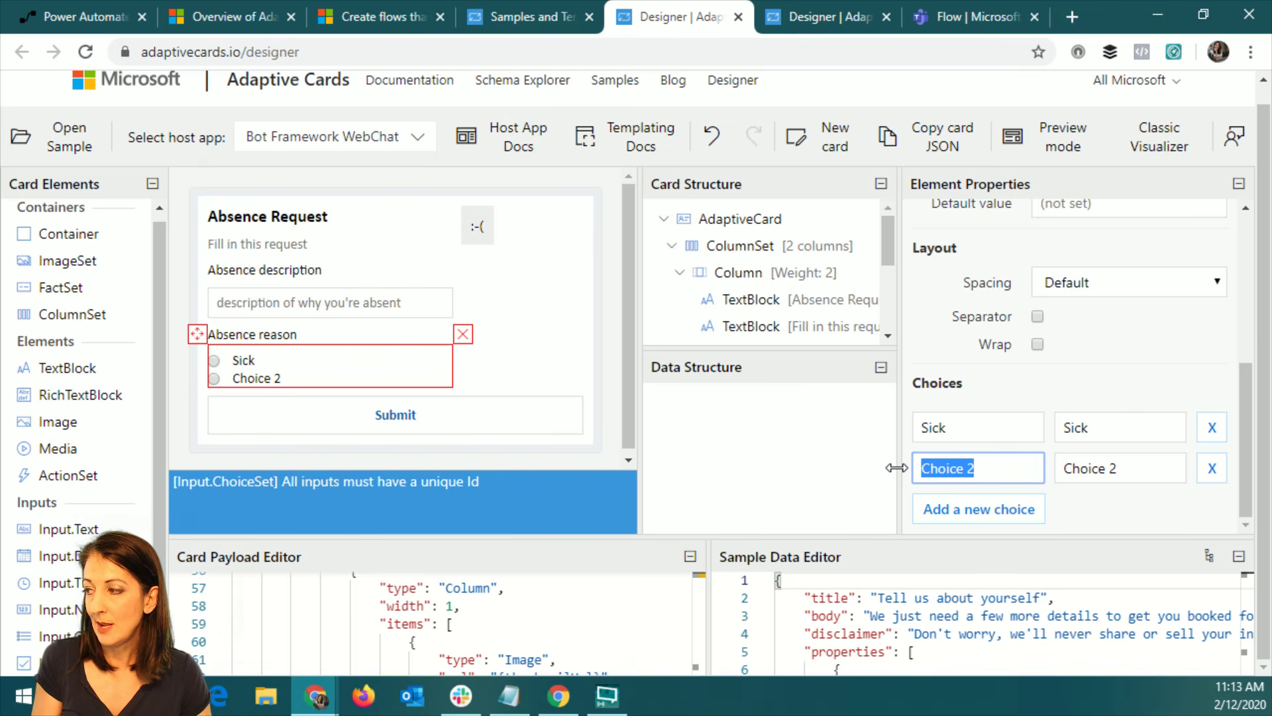
text(Vacation)
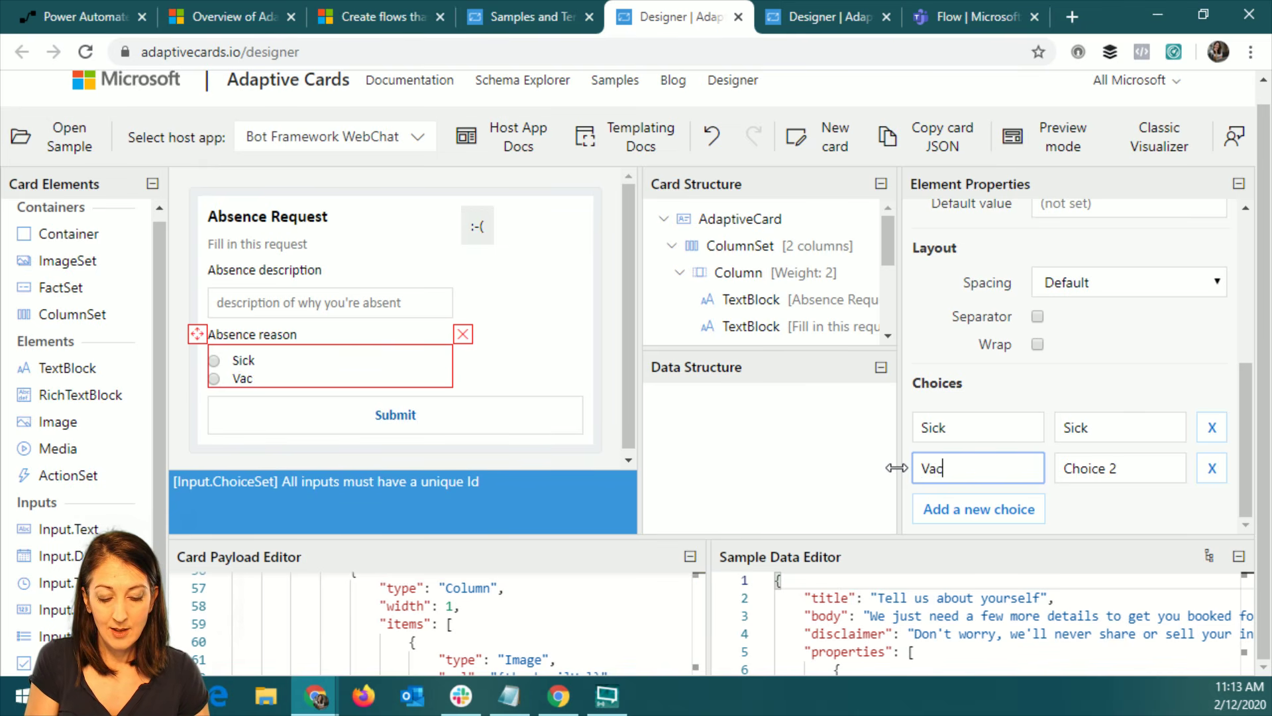
key(Tab)
text(Vacation)
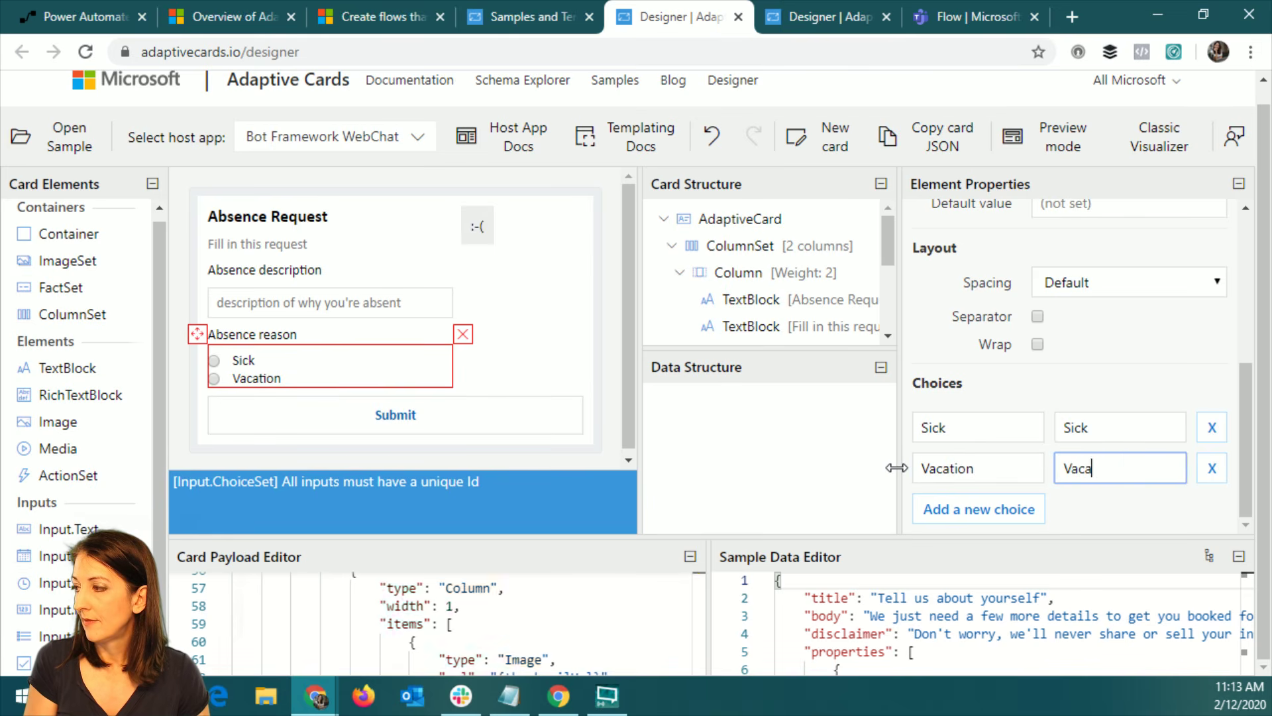
- Add a third choice to the absence reason choice set with "Bereavement" as both title and value
click(969, 506)
scroll(1007, 487, down, 1)
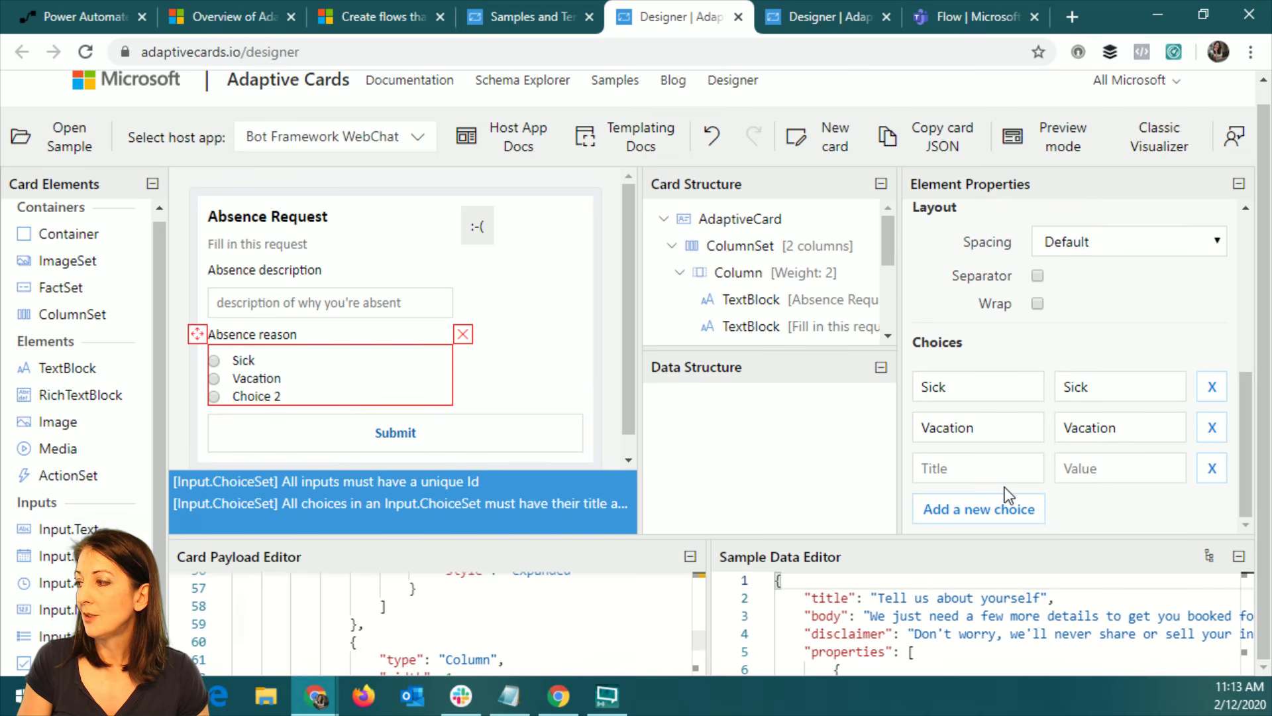
click(985, 472)
text(Bereavement)
drag(1016, 468, 848, 476)
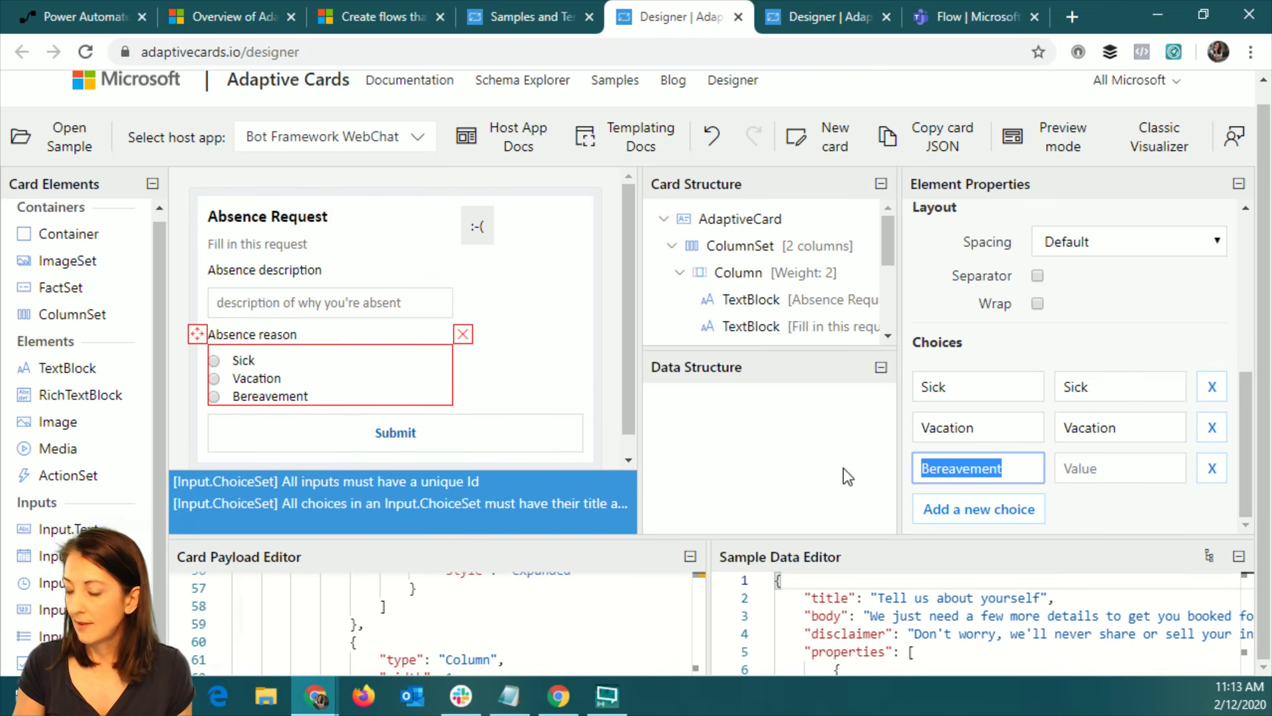
key(ctrl+c)
click(1159, 468)
key(ctrl+v)
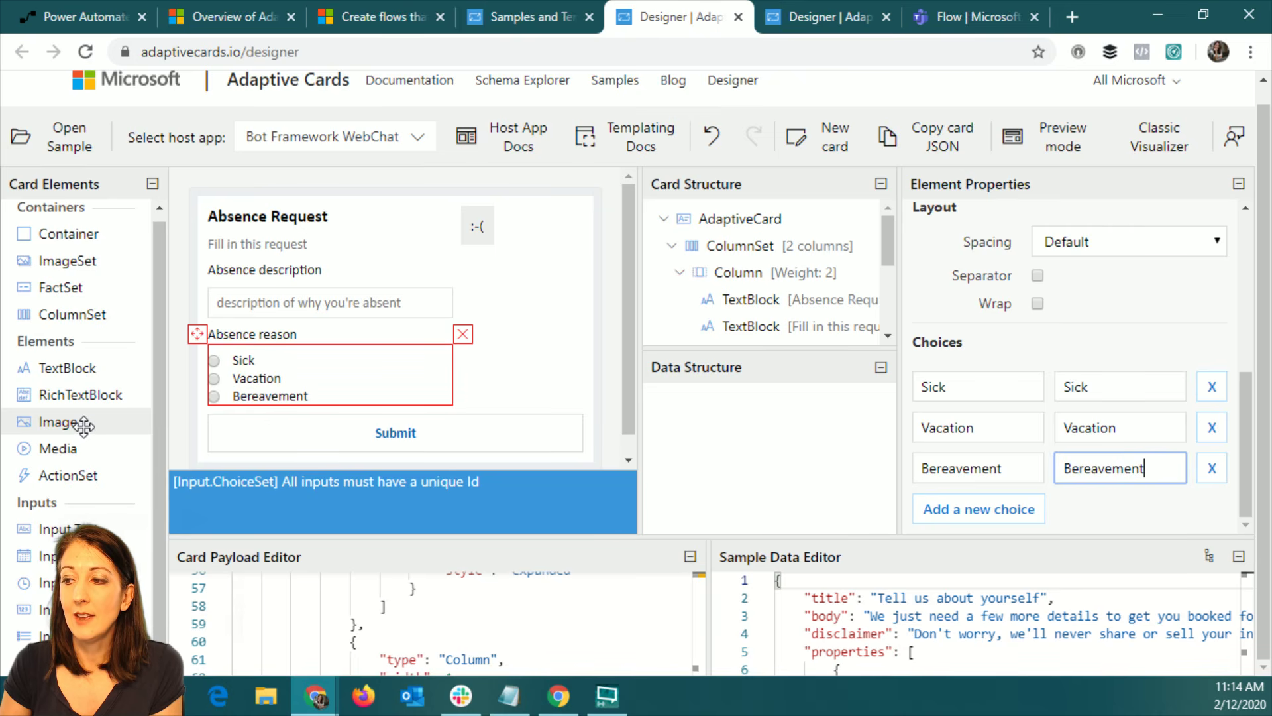
- Add an Input.Date element to the card directly below the absence reason choices
click(474, 222)
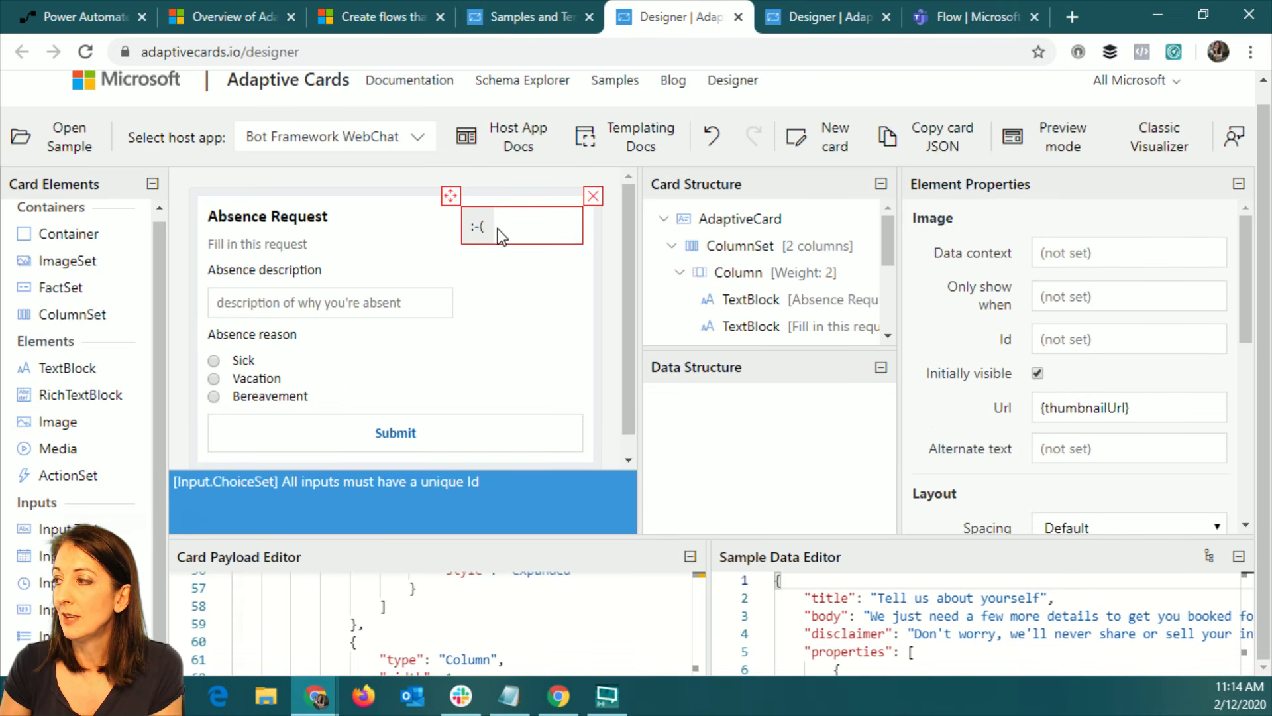
drag(1245, 295, 1262, 275)
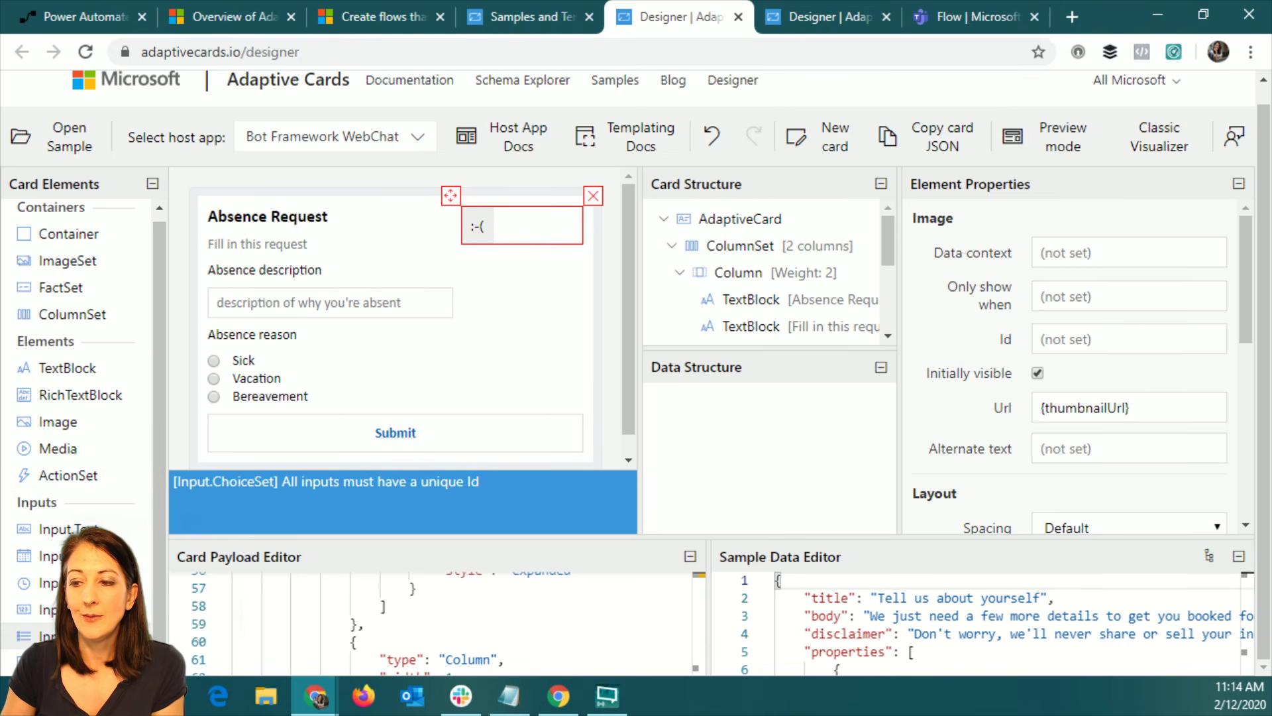
drag(47, 555, 303, 400)
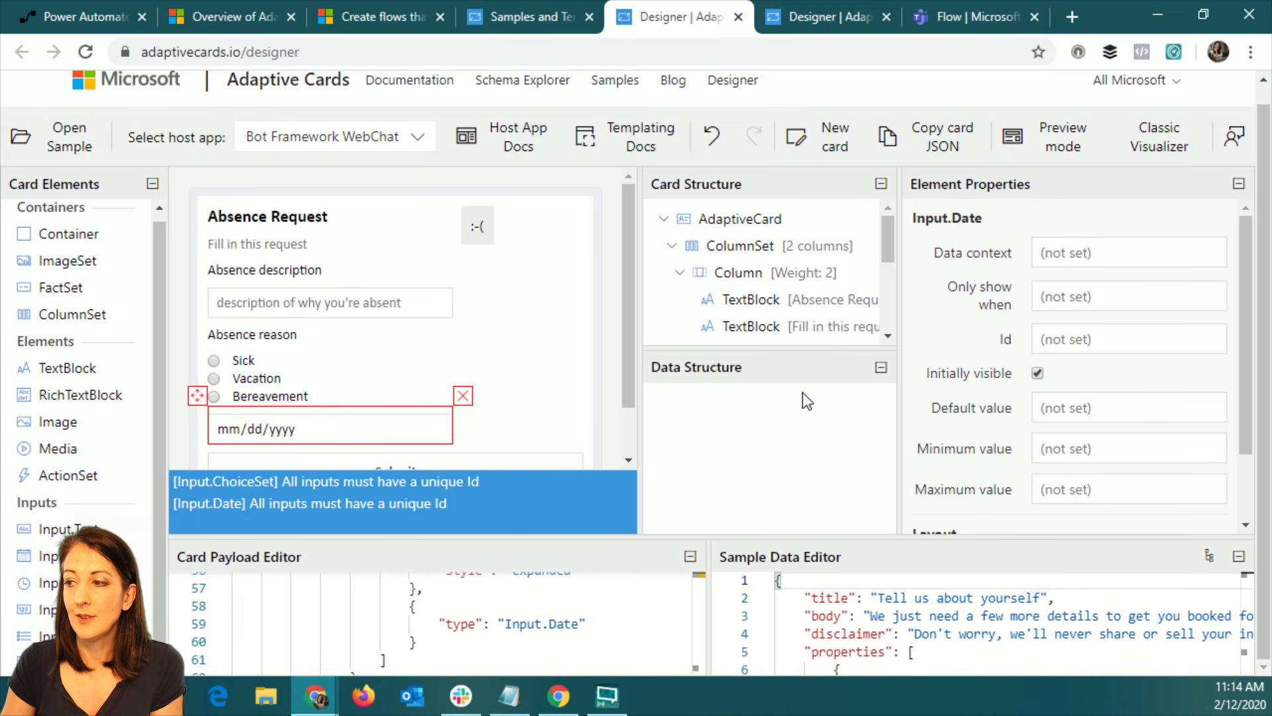
scroll(626, 364, down, 1)
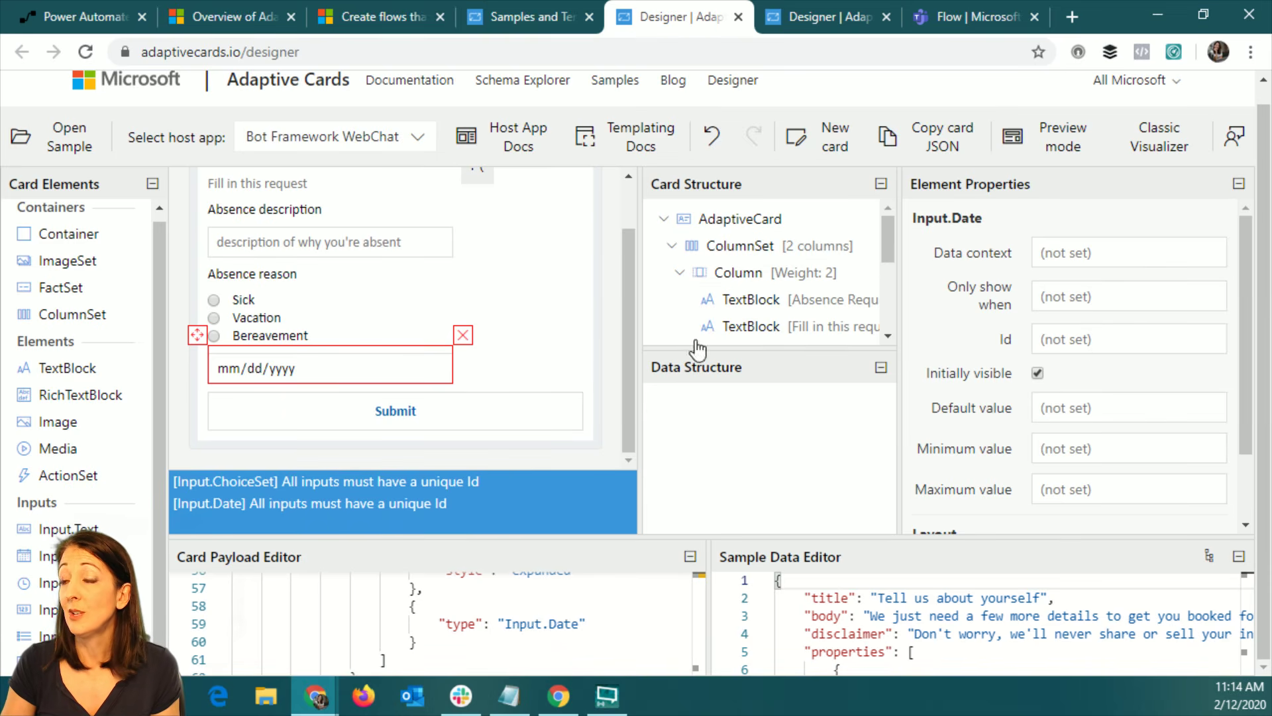
- Change the Id of the absence description text input to "myDescription"
scroll(398, 298, up, 1)
click(355, 308)
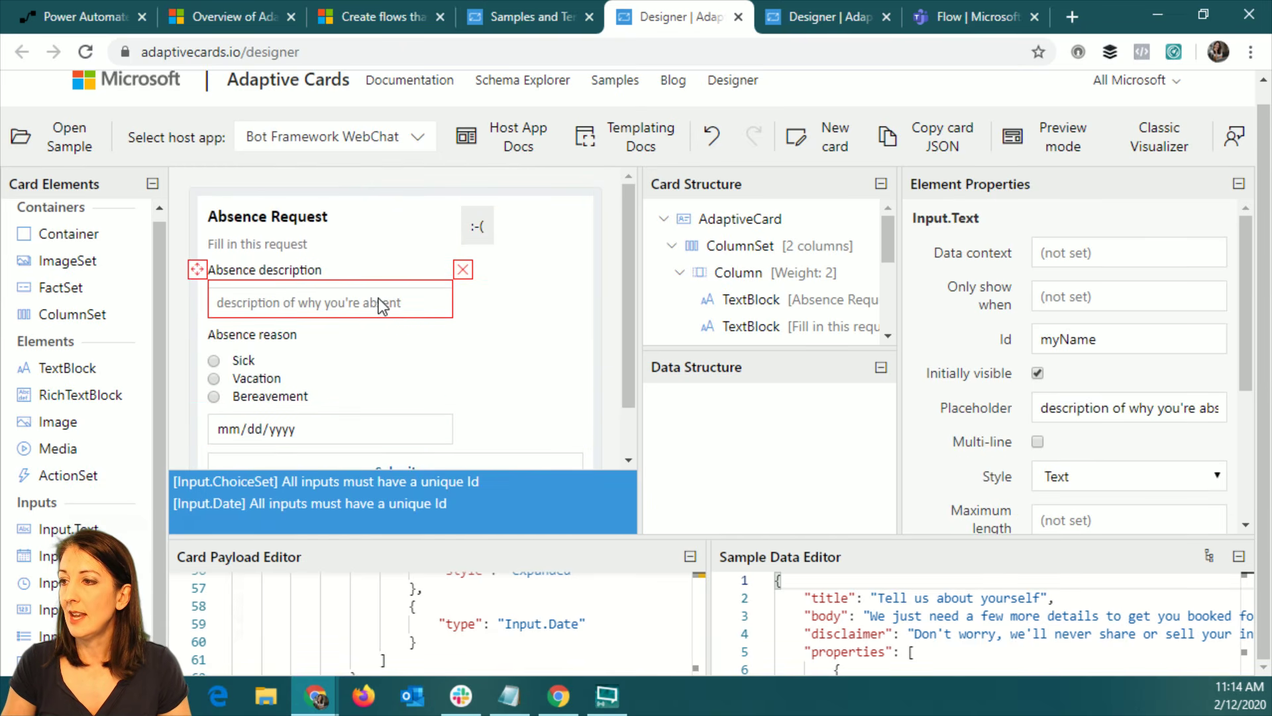
double_click(1129, 339)
click(1054, 339)
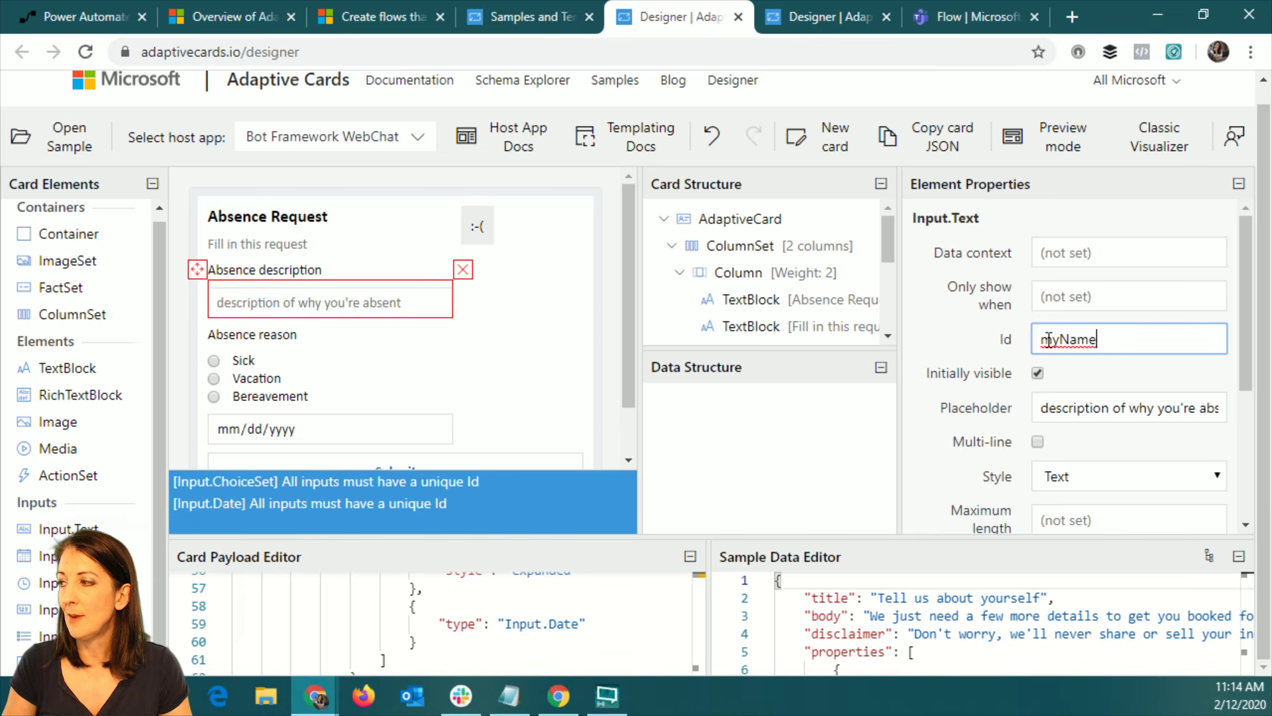
drag(1058, 339, 1225, 338)
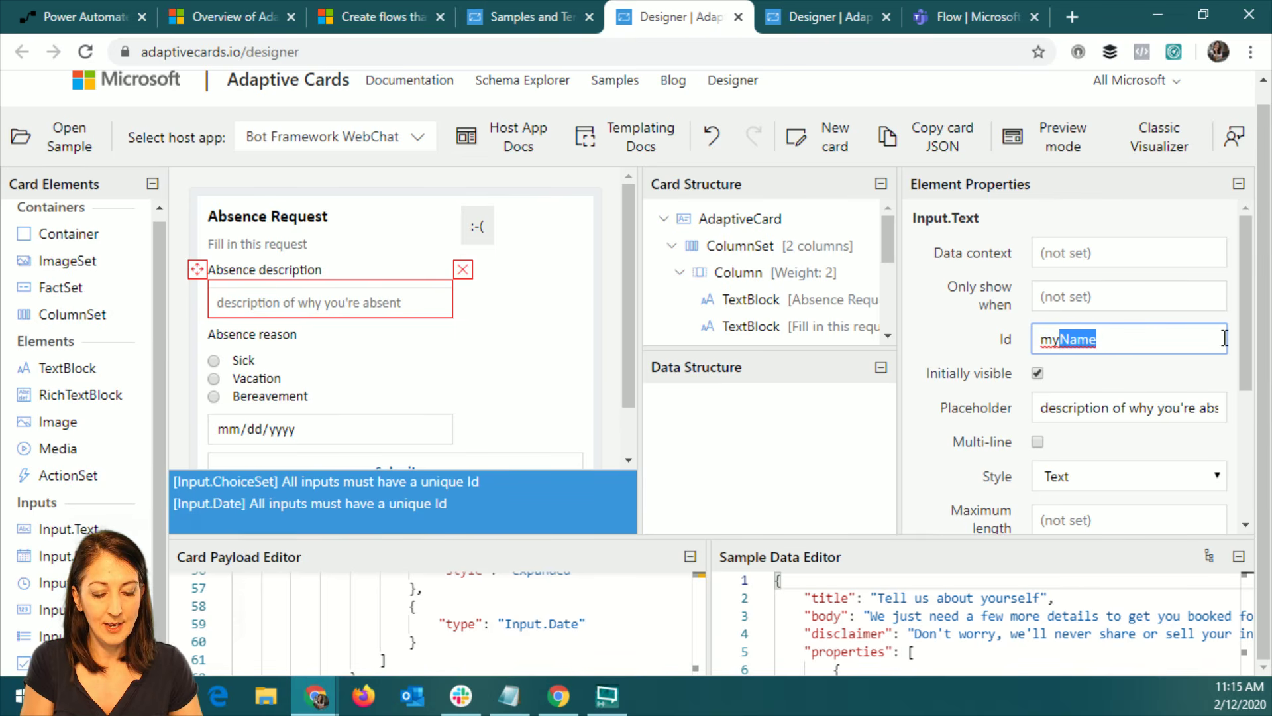
text(Devi)
key(BackSpace)
key(BackSpace)
text(scription)
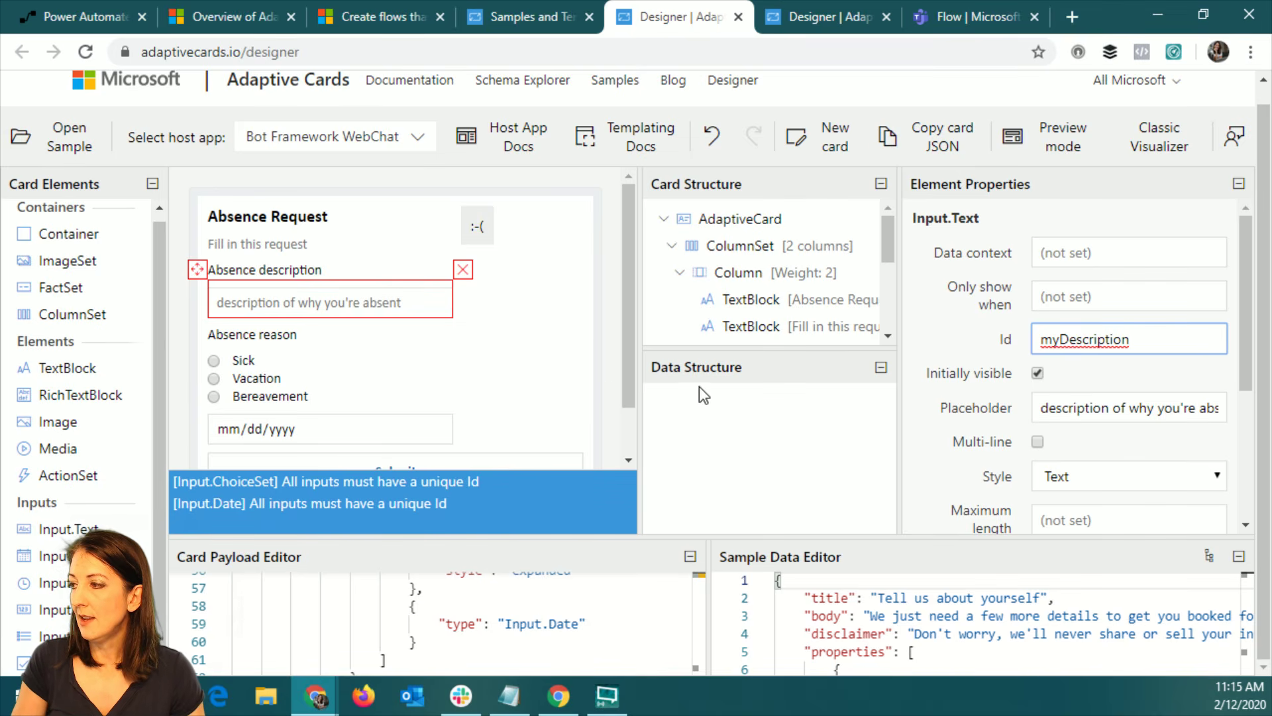
- Set the Id of the absence reason choice set to "MyReason"
click(275, 380)
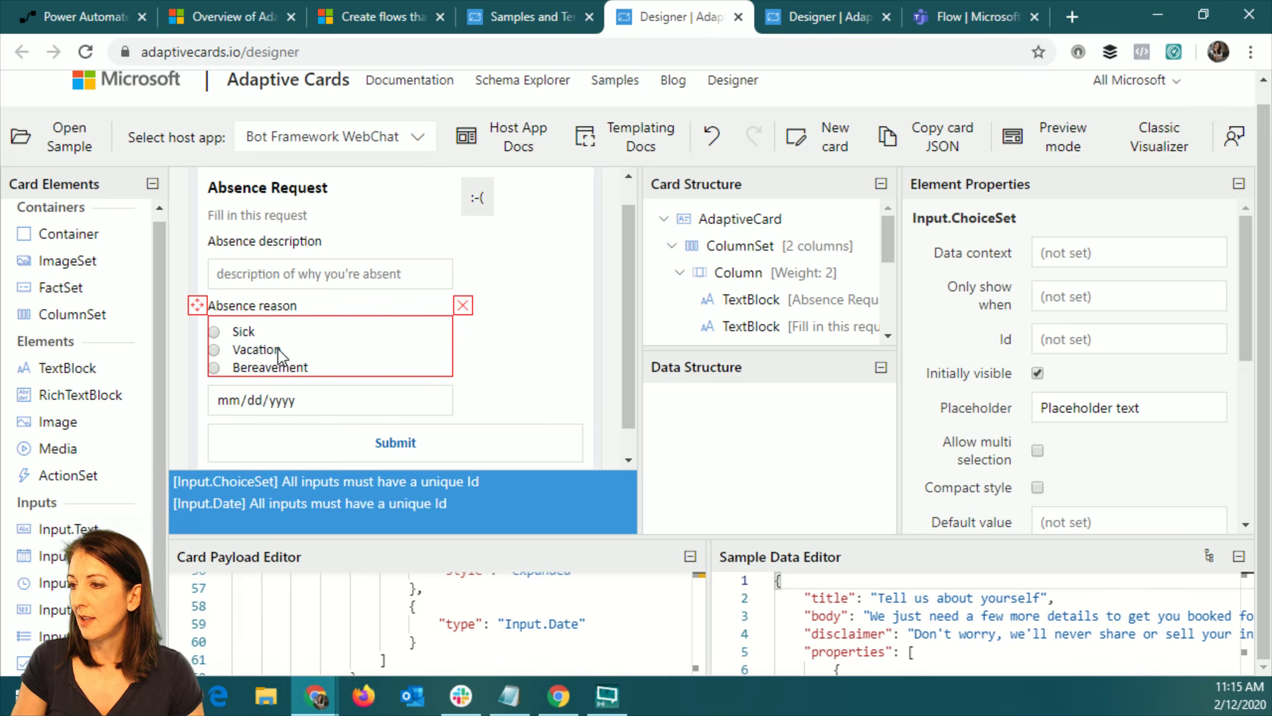
click(1093, 341)
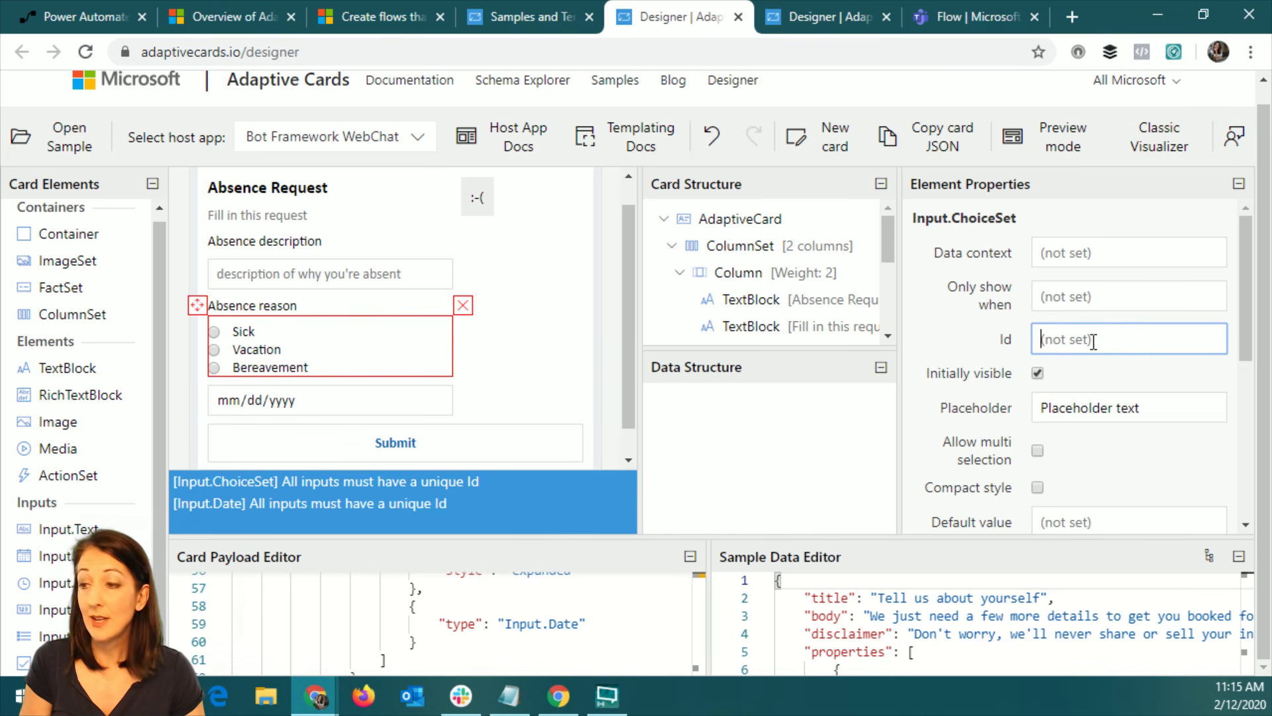
text(MyReason)
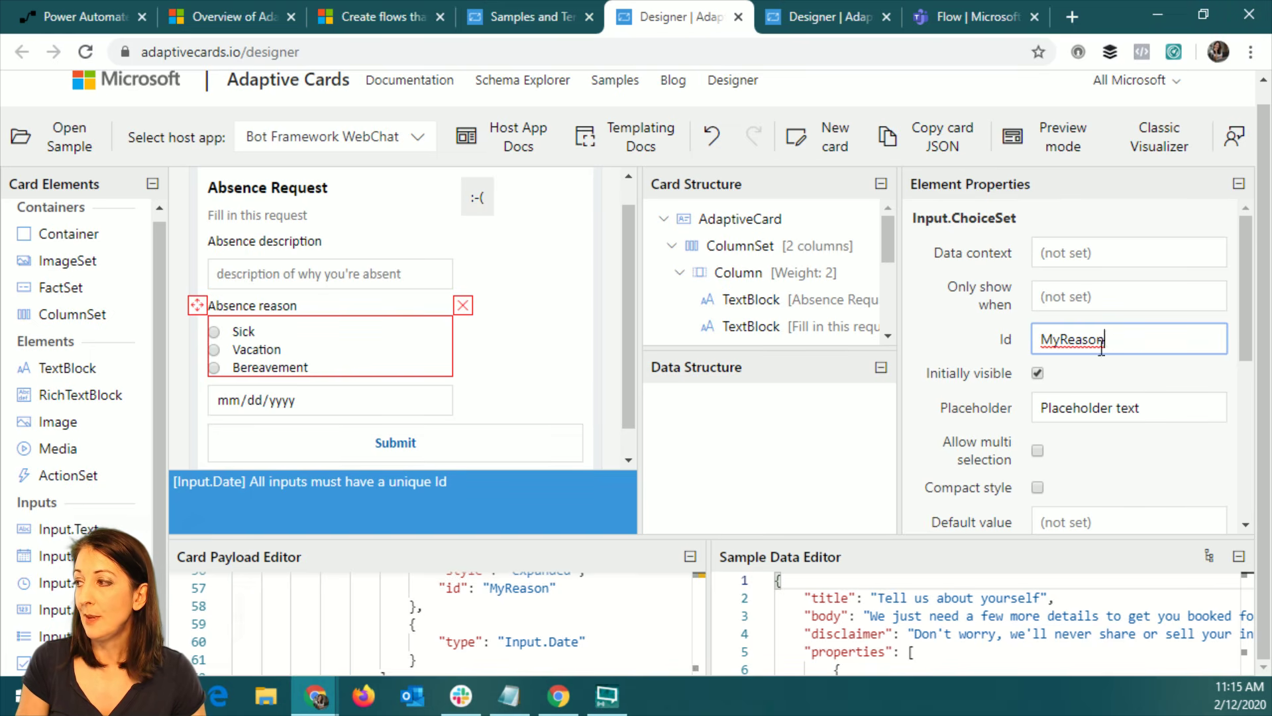
- Set the Id of the date input below the choices to "myDate"
click(289, 407)
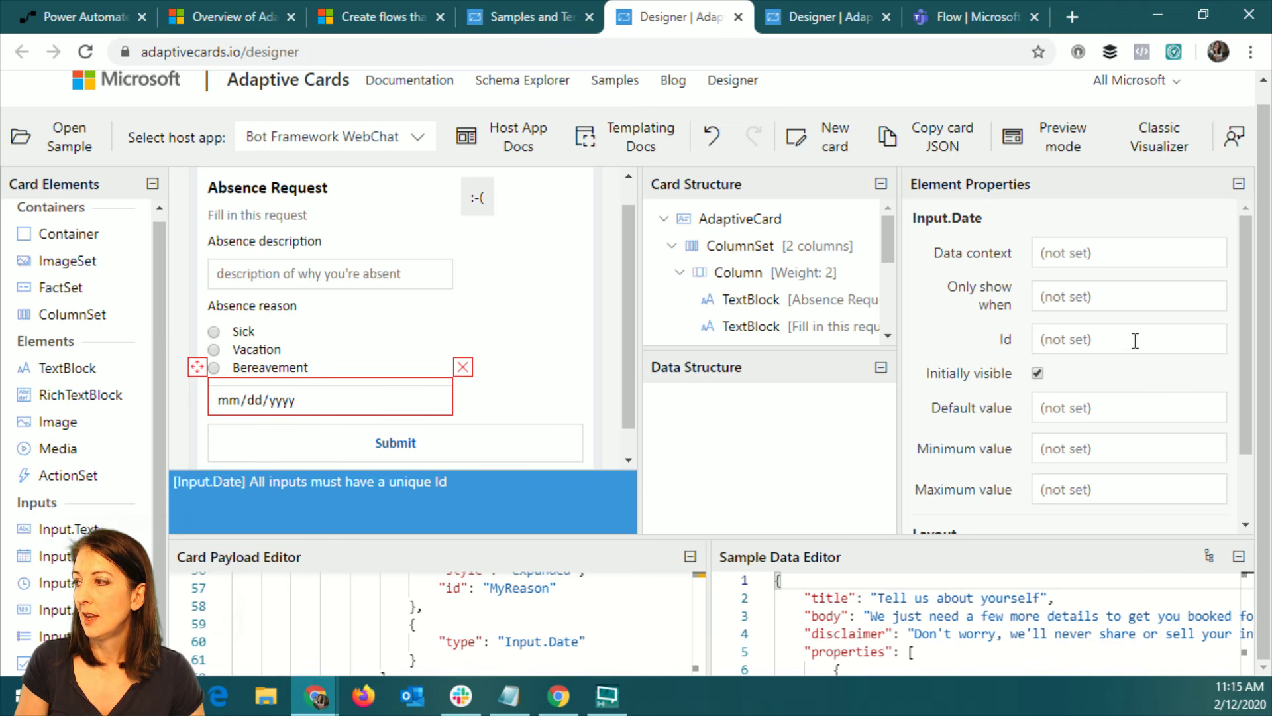
click(1107, 342)
text(myDate)
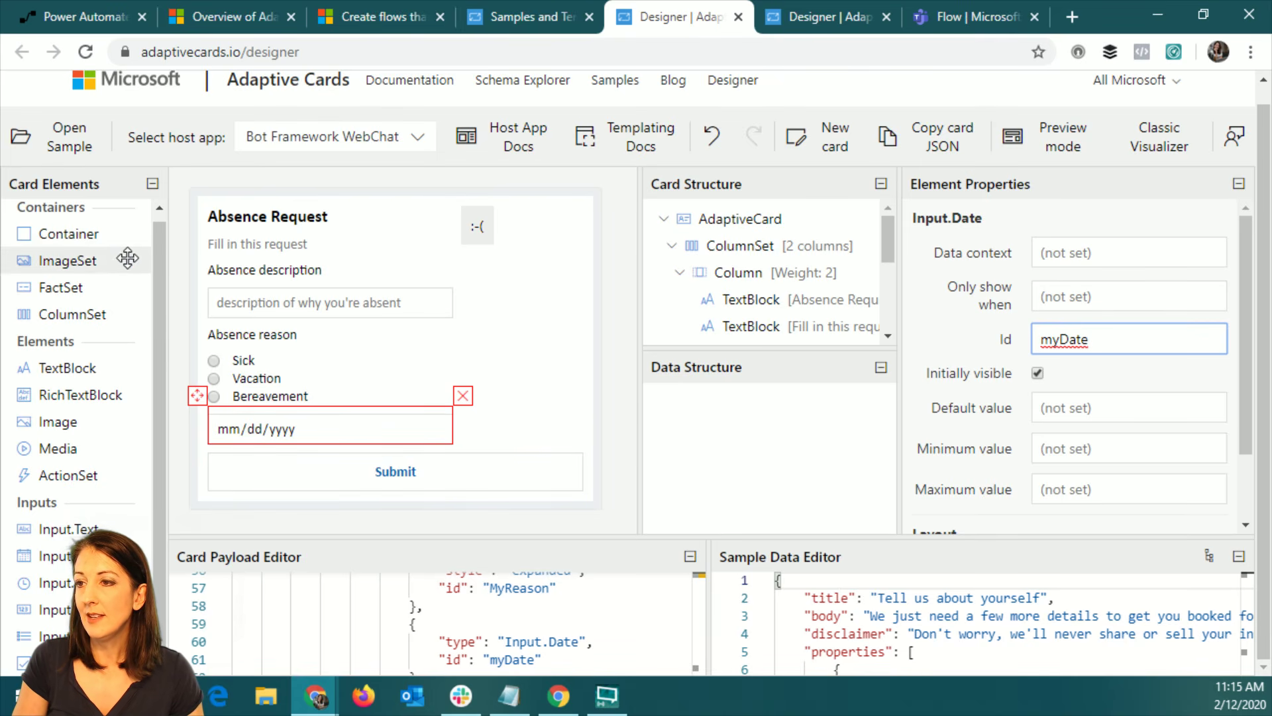
- Select the entire JSON of the absence request card in the Card Payload Editor
scroll(161, 259, up, 1)
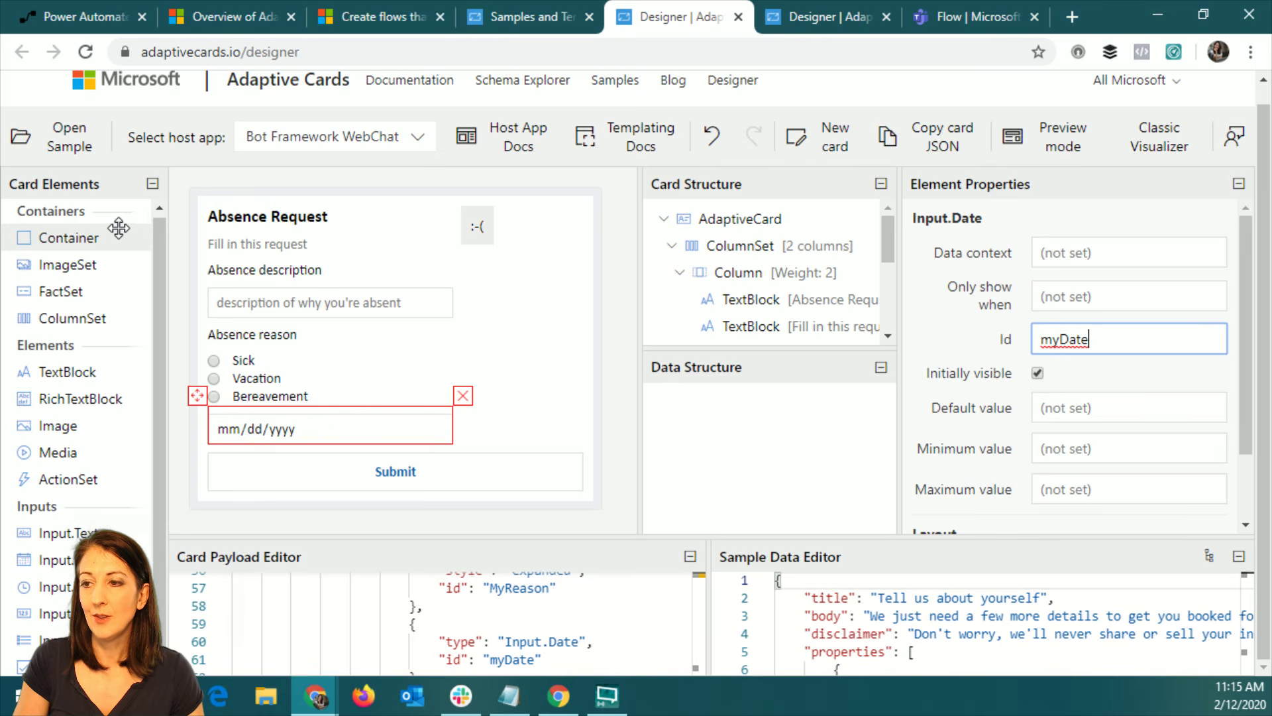
drag(161, 380, 160, 406)
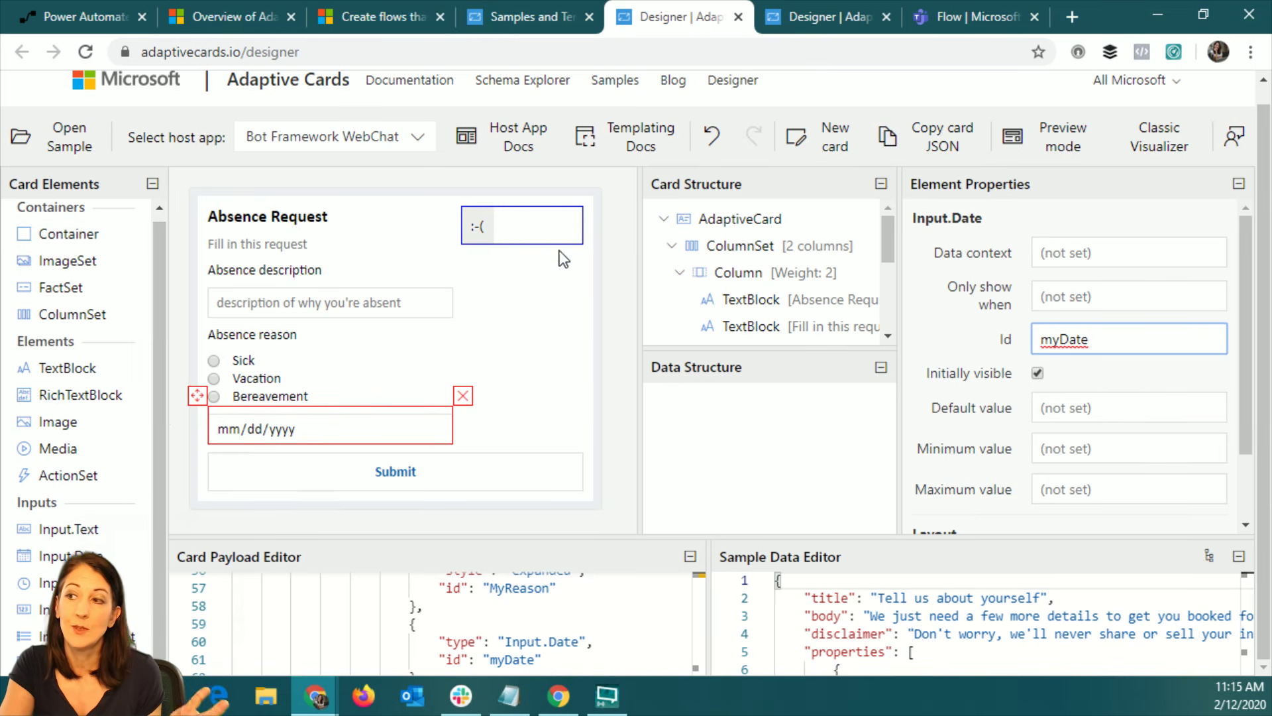
click(517, 599)
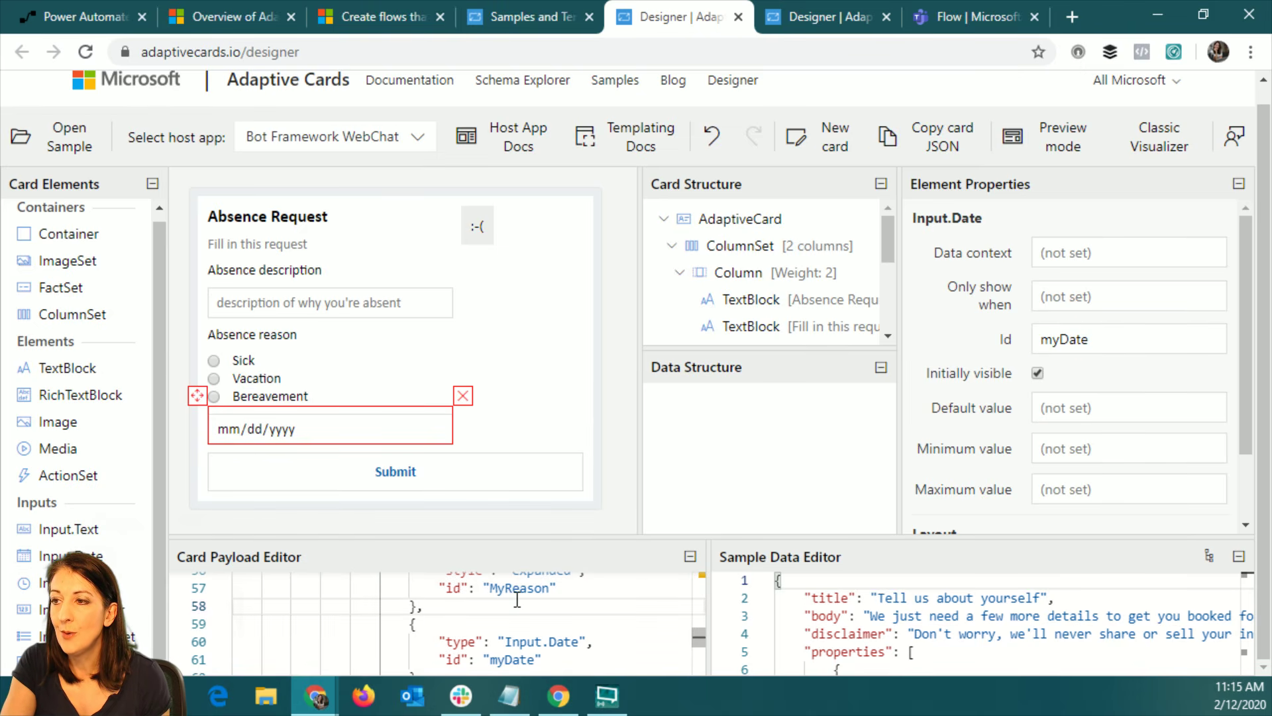
key(ctrl+a)
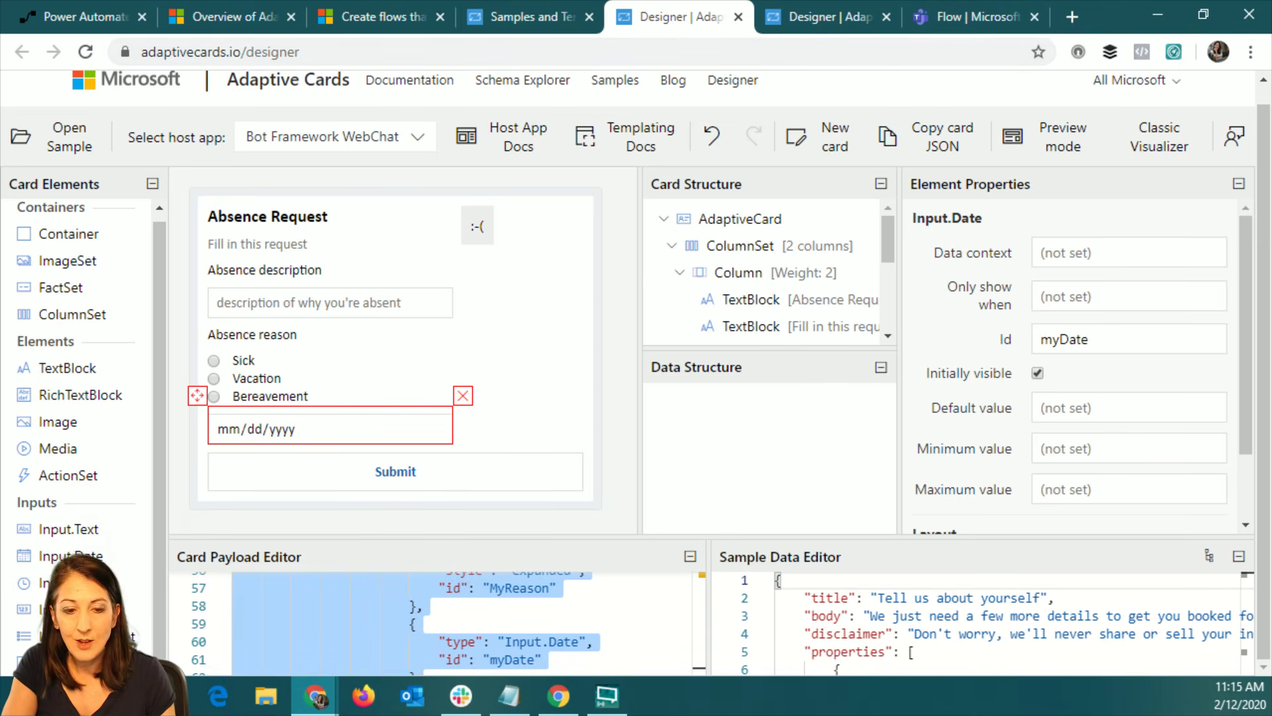
- Switch to the maximized Power Automate window and create an unnamed instant flow with the "Manually trigger a flow" trigger
key(alt+Tab)
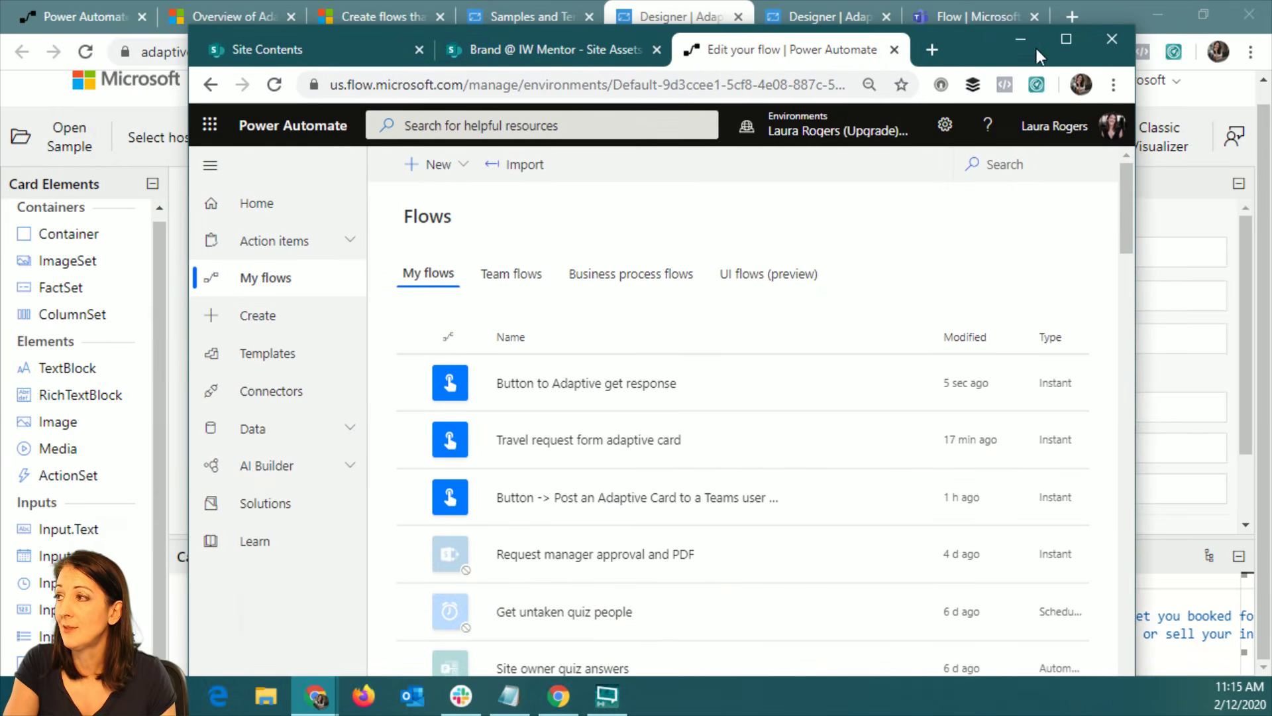
double_click(1072, 36)
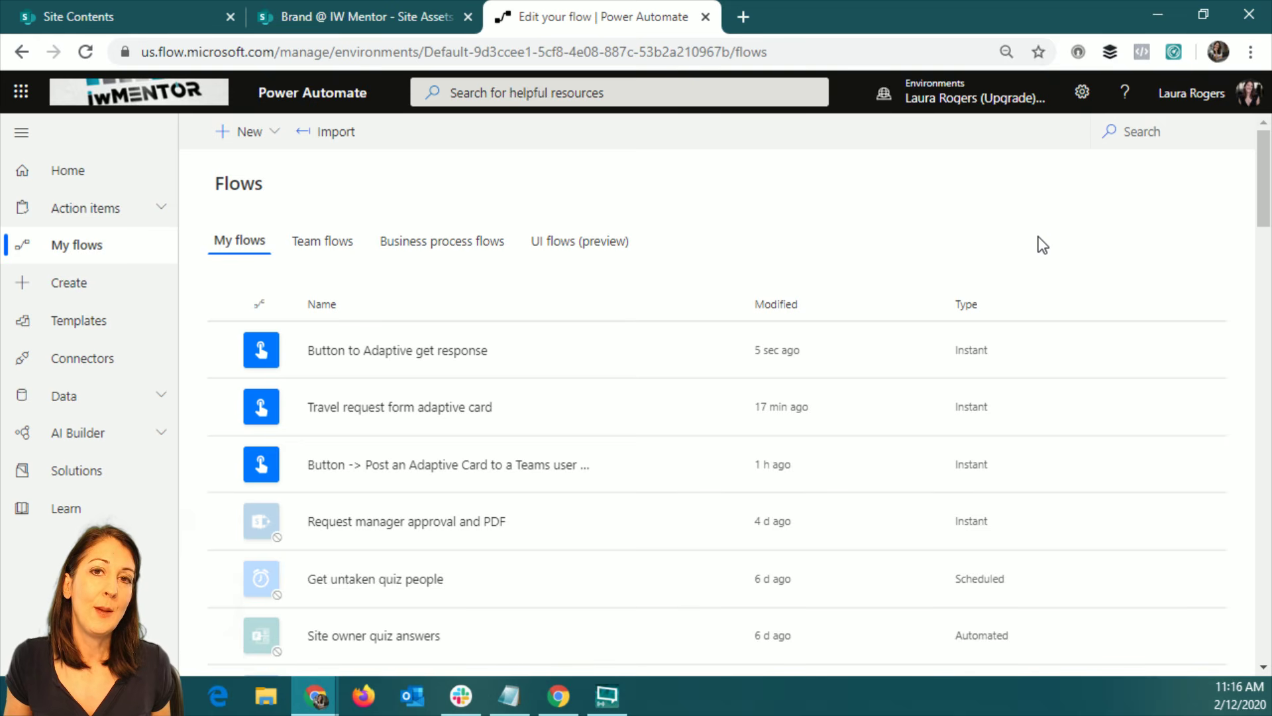
click(250, 131)
click(248, 251)
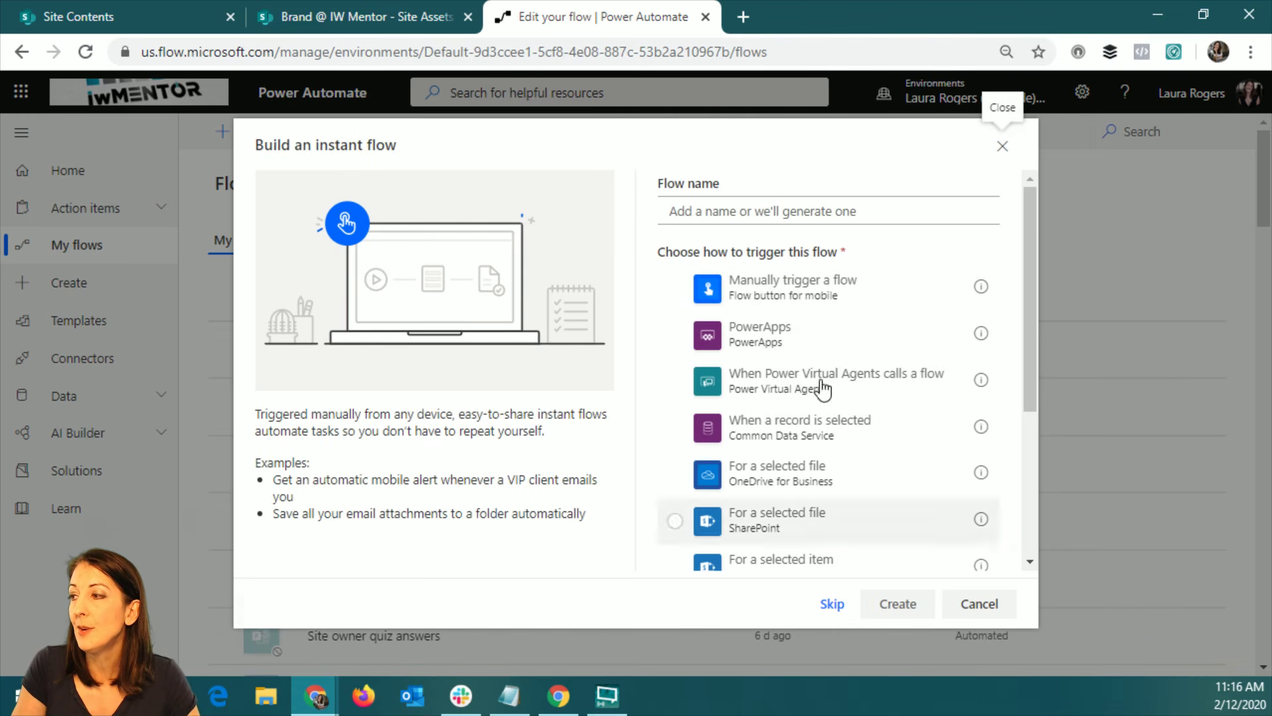
click(854, 306)
click(902, 608)
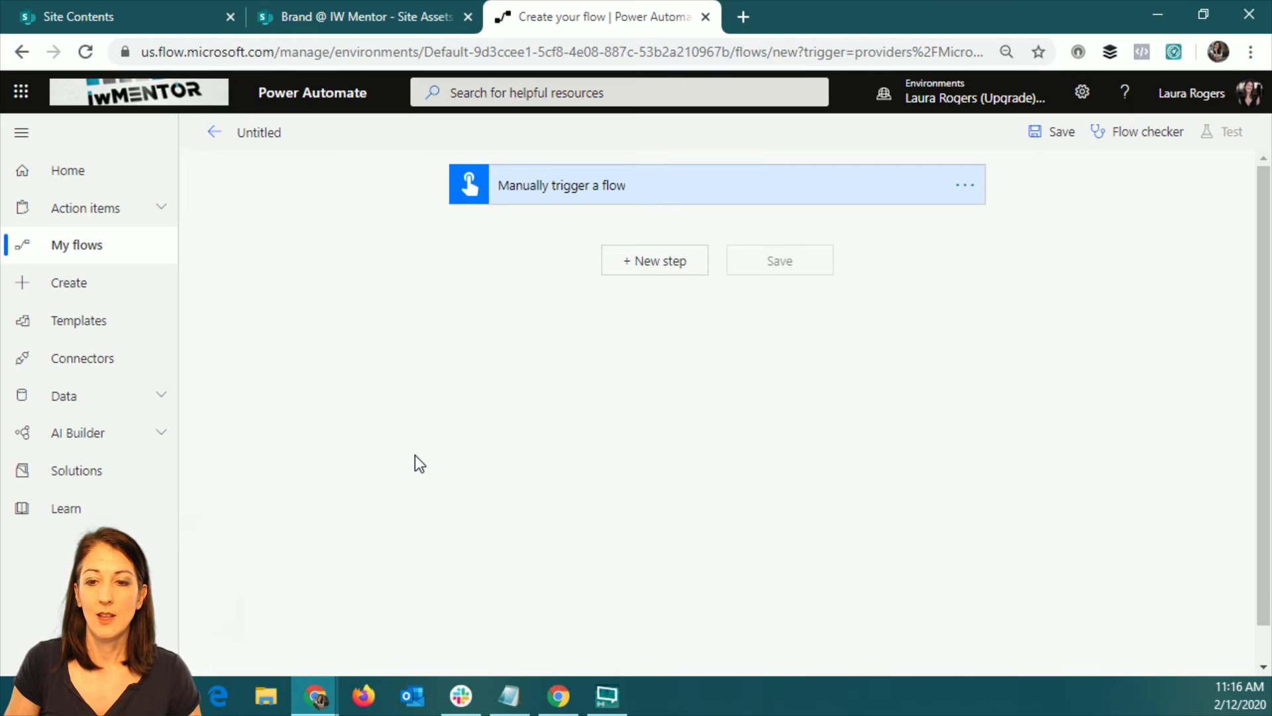
- Add the Microsoft Teams action "Post an Adaptive Card to a Teams user and wait for a response" after the manual trigger
click(664, 262)
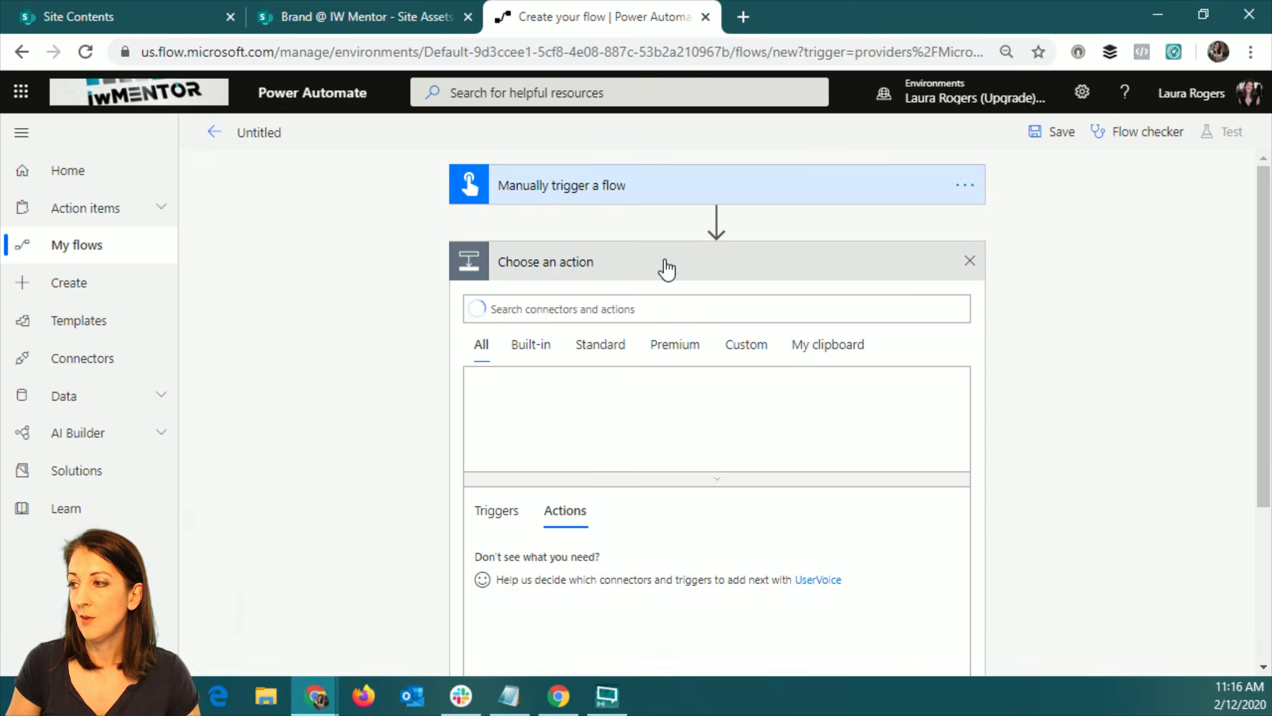
click(844, 400)
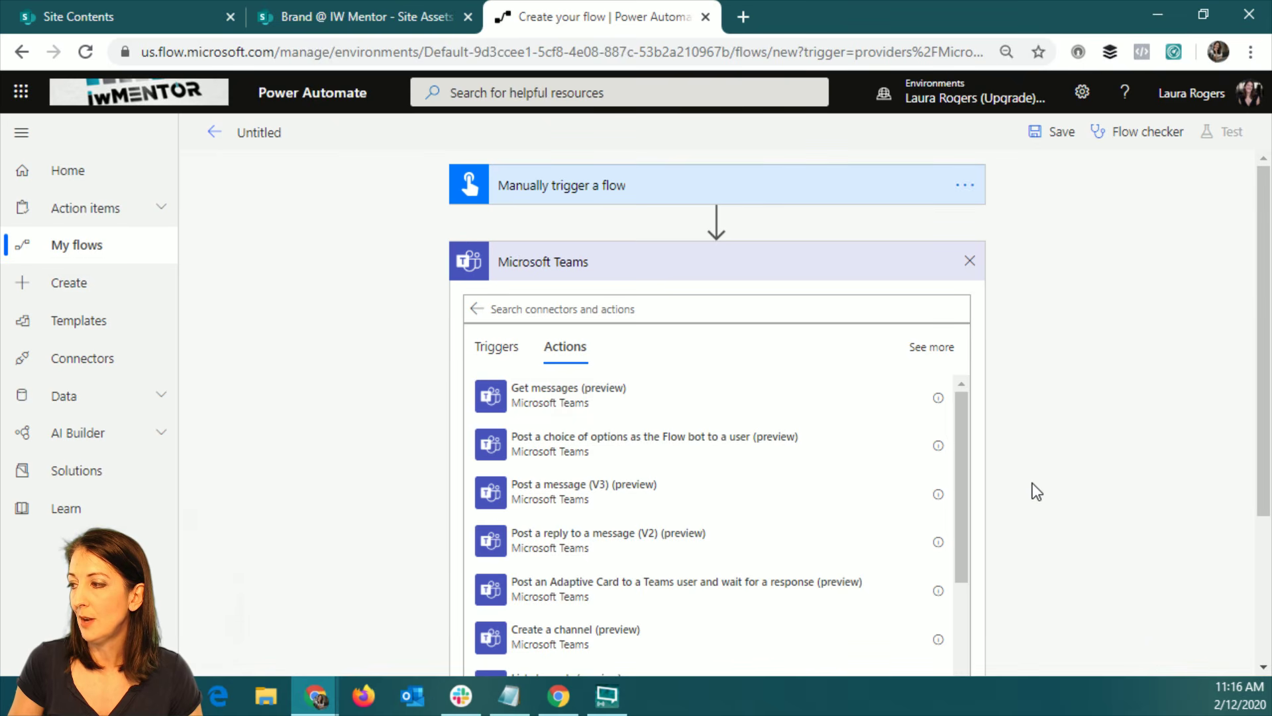
scroll(1034, 489, down, 3)
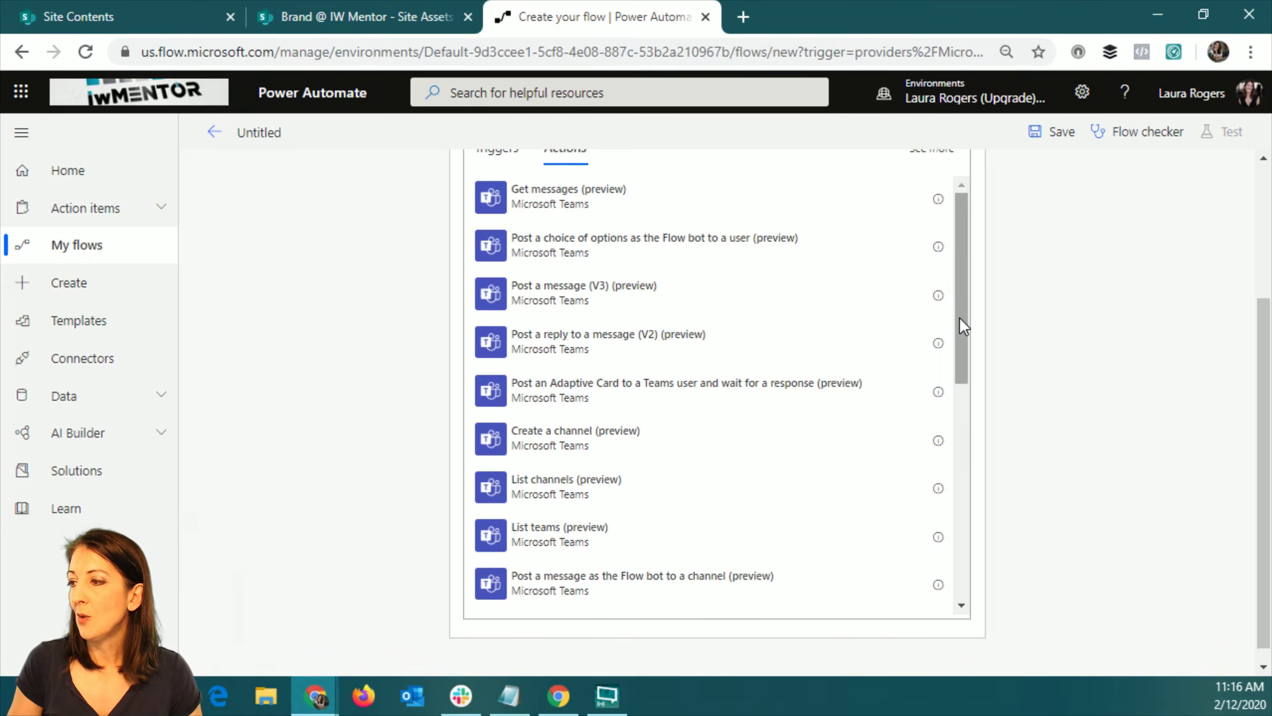
scroll(1042, 240, up, 1)
scroll(1042, 239, up, 3)
click(705, 307)
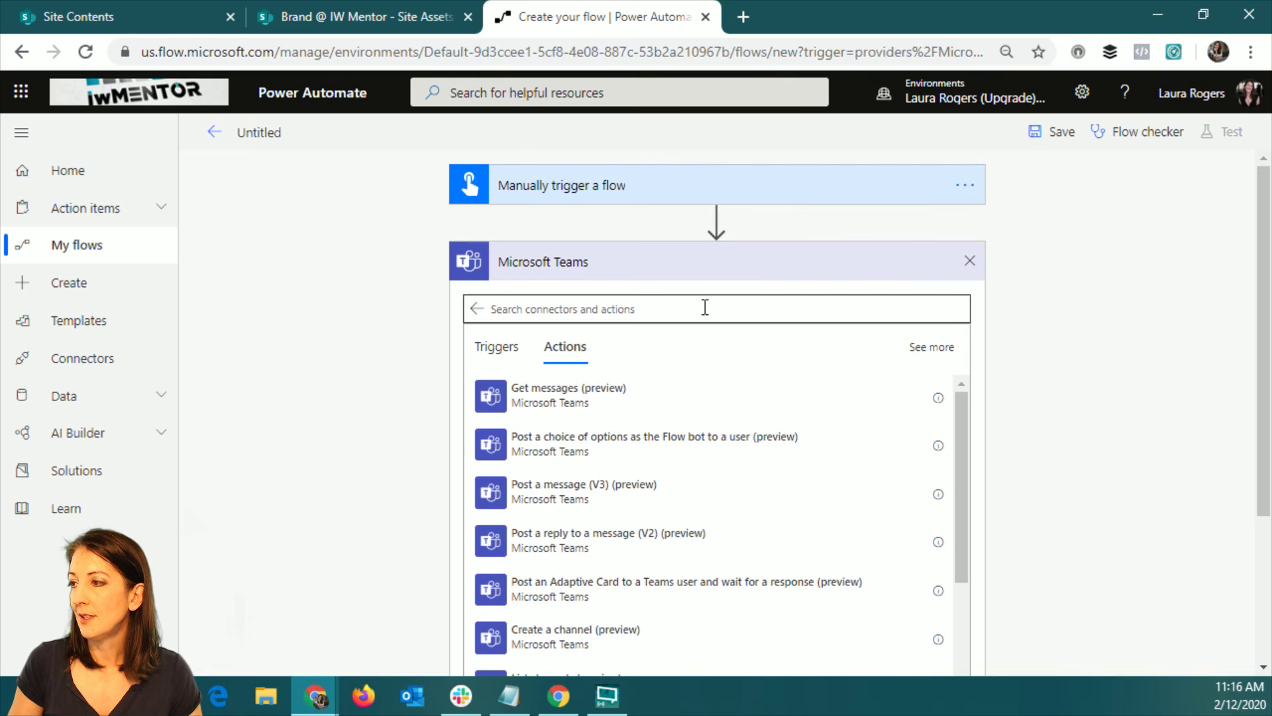
text(adaptiv)
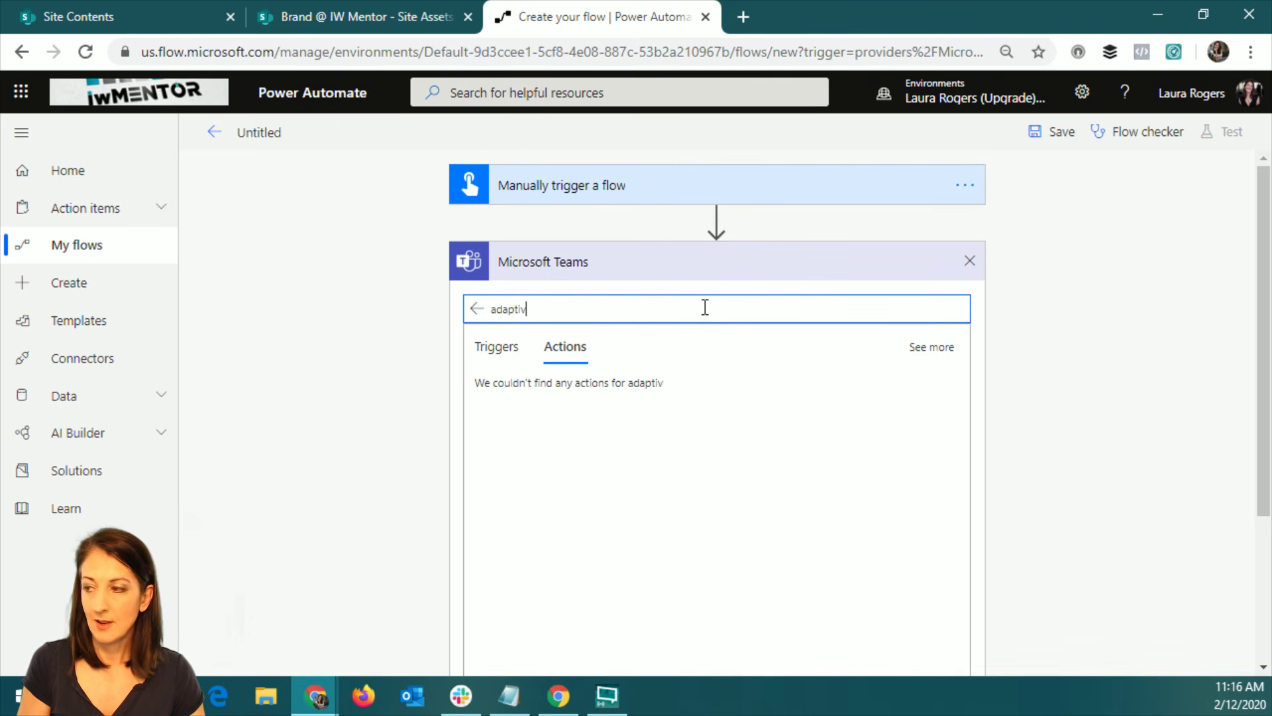
text(e)
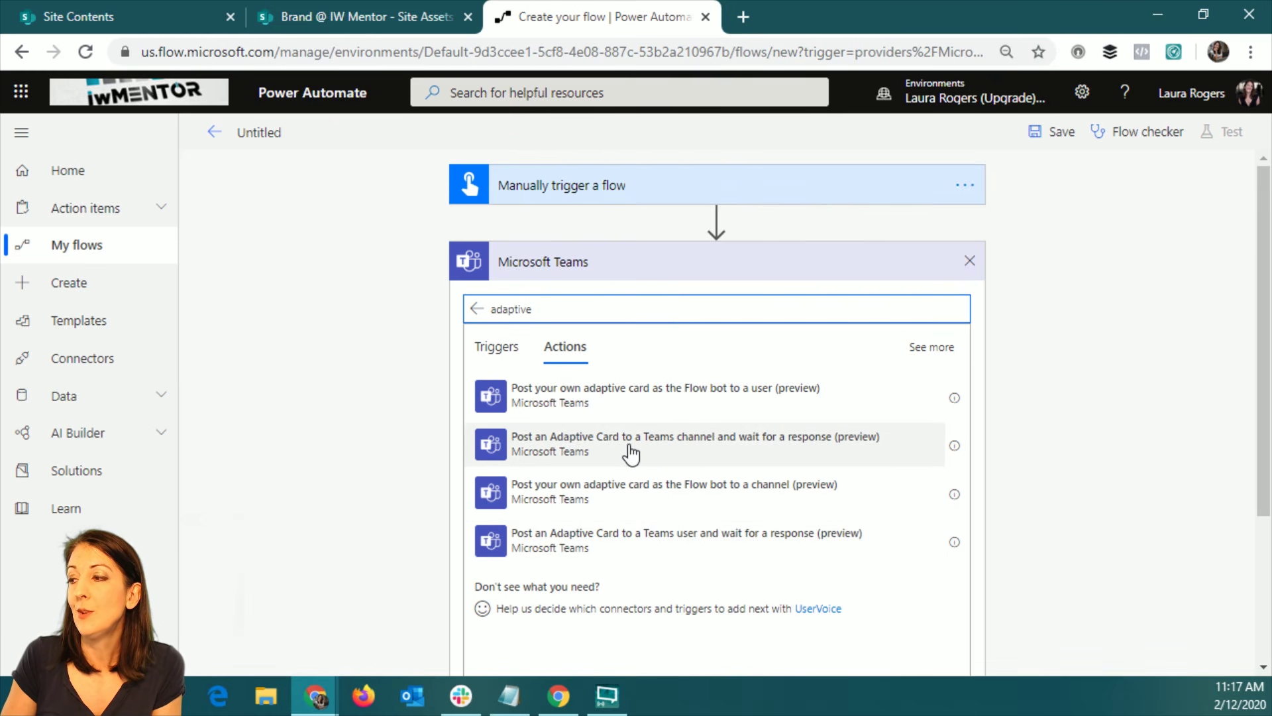
click(664, 545)
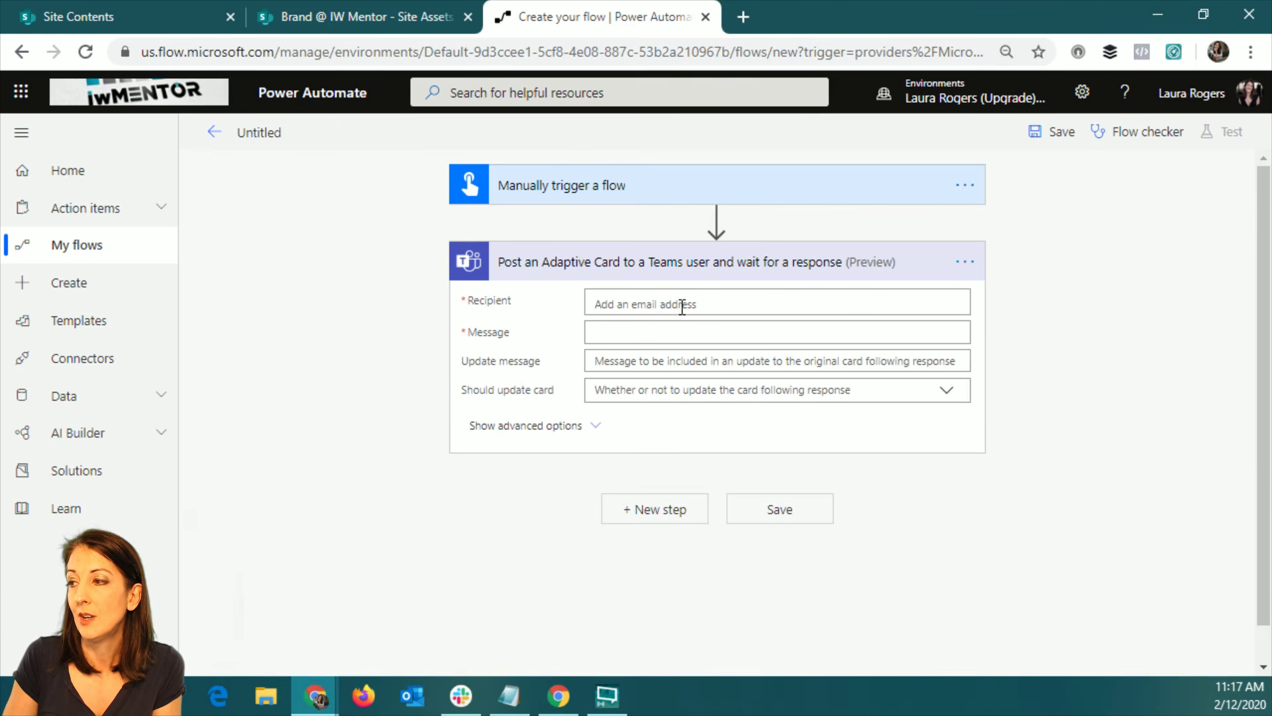
- Set the adaptive card action's Recipient to the admin account's user
click(667, 305)
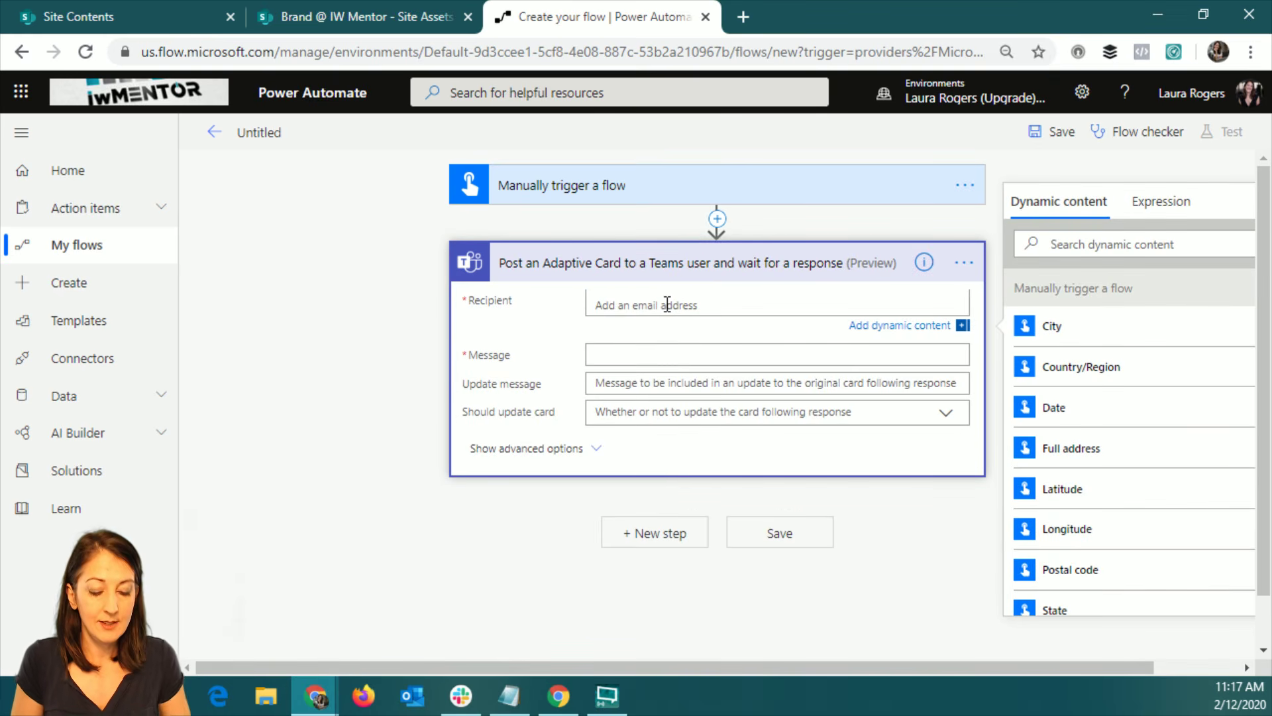
text(admin)
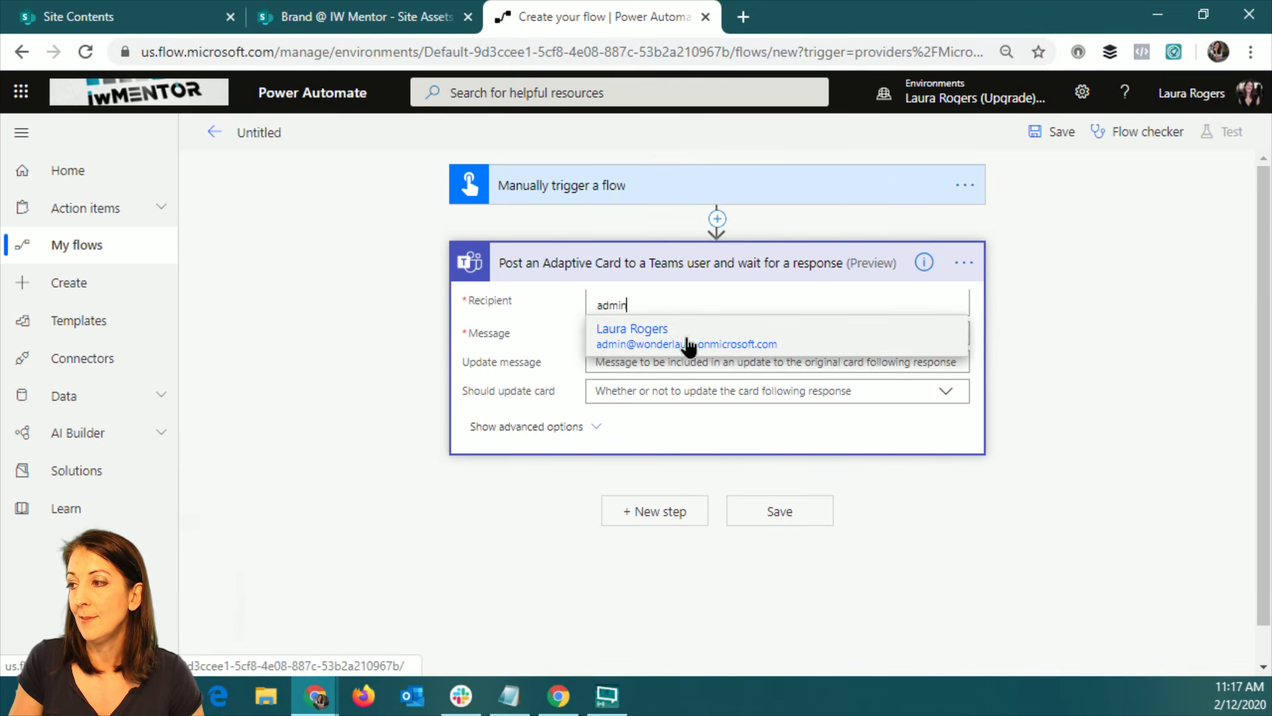
click(687, 342)
- Paste the copied absence request card JSON into the Message of the adaptive card action
click(705, 331)
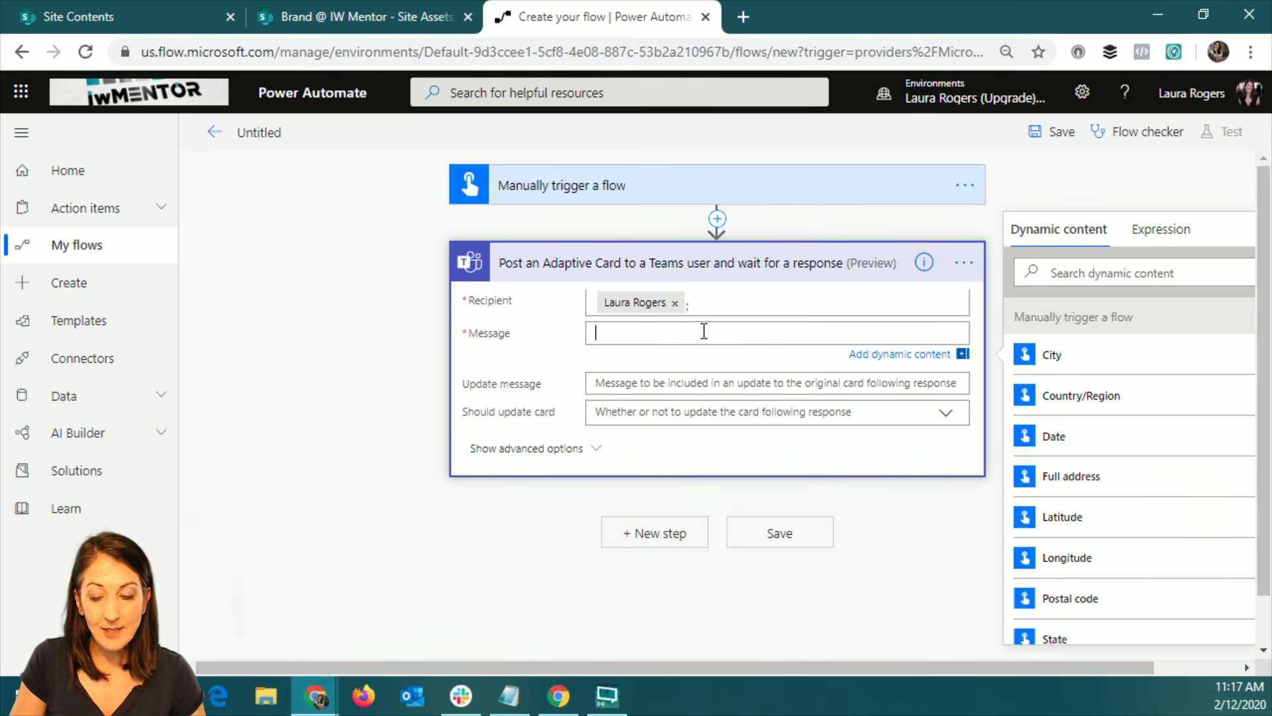
key(ctrl+v)
drag(1264, 466, 1246, 311)
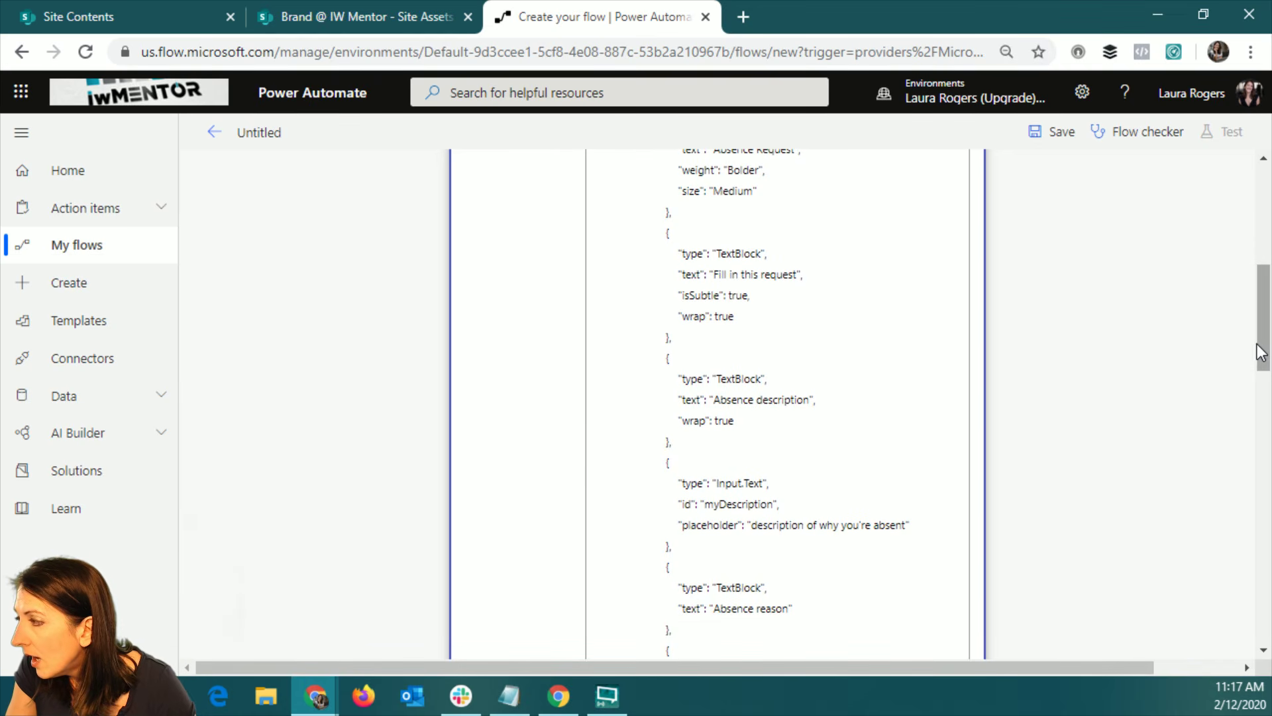
drag(1260, 351, 1264, 235)
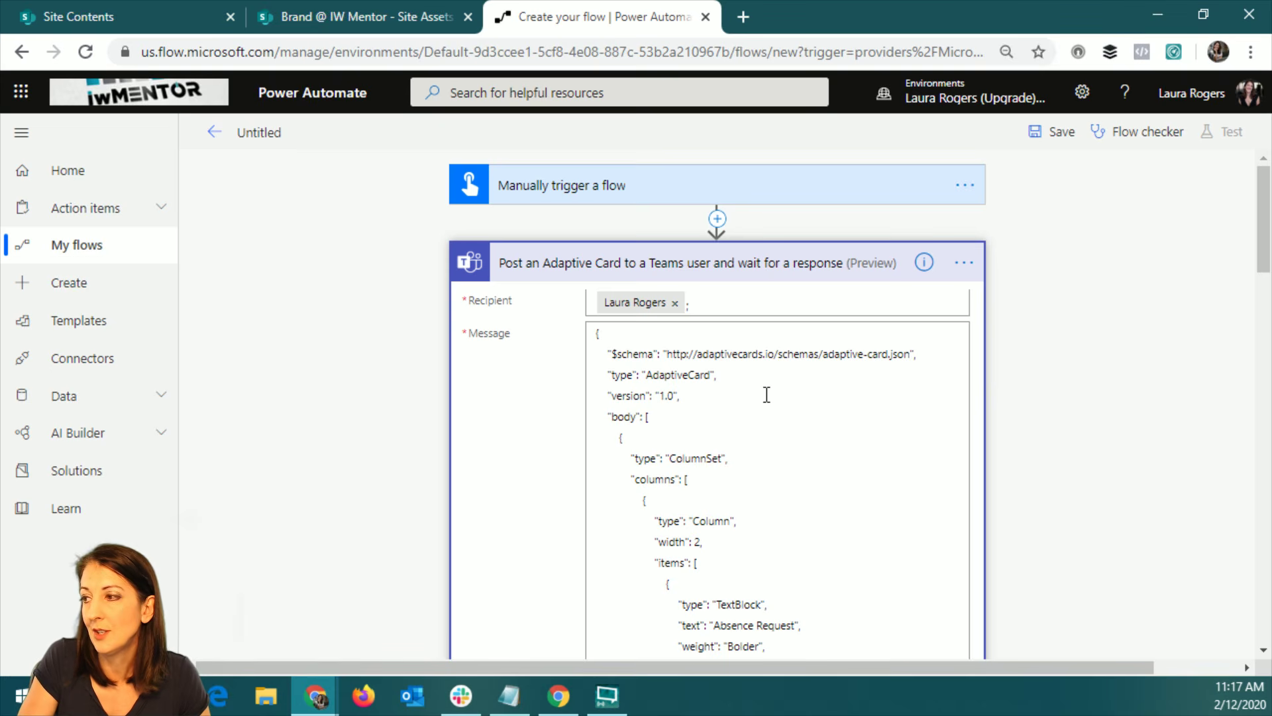
- Extend the card's title text in the Message JSON to "Absence Request Sent by" followed by the User name dynamic content
scroll(790, 433, down, 3)
click(793, 429)
text(Sent by)
key(BackSpace)
key(BackSpace)
key(BackSpace)
text(by)
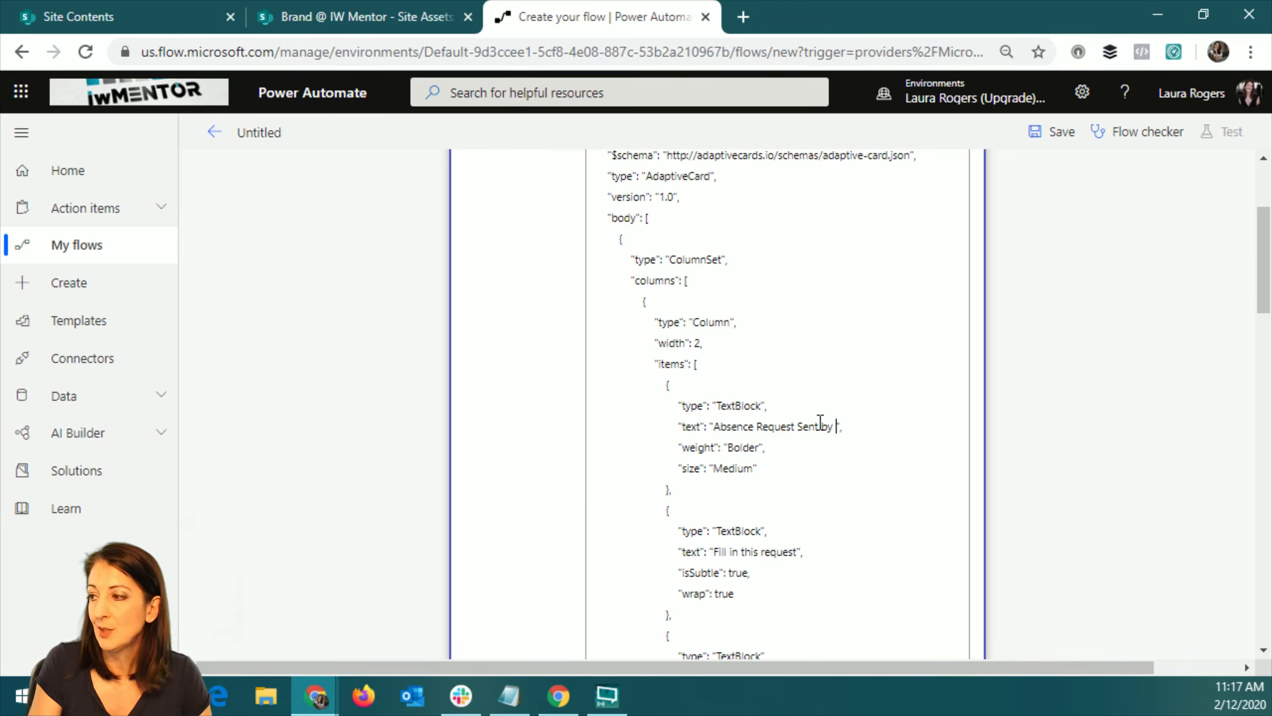
drag(1258, 281, 1262, 348)
scroll(1182, 463, down, 8)
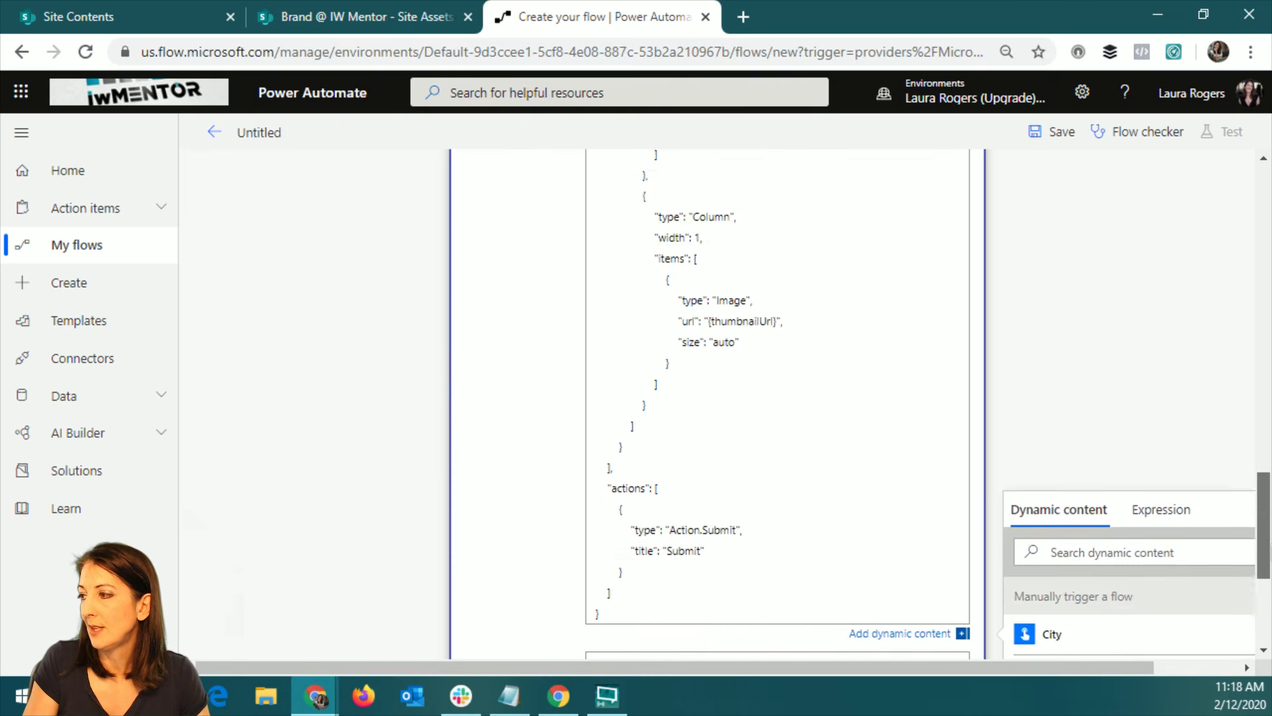
scroll(1181, 524, down, 2)
scroll(1181, 524, down, 1)
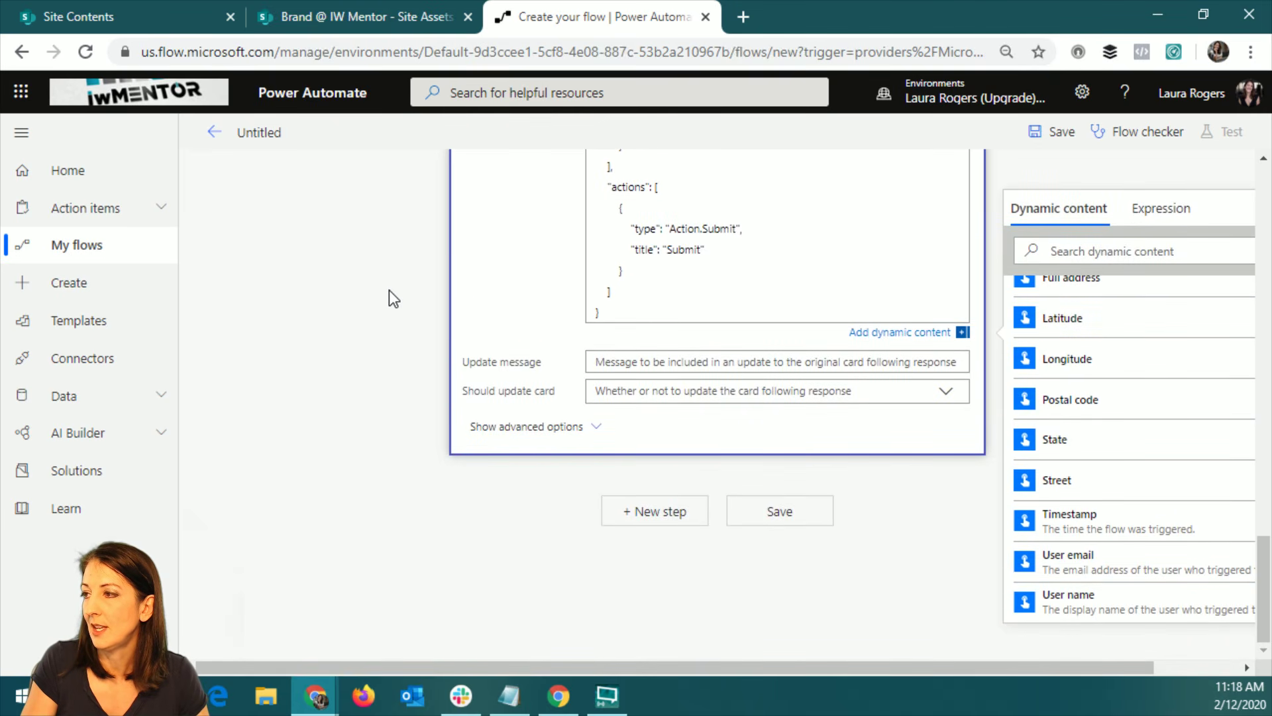
scroll(389, 289, up, 10)
scroll(994, 379, up, 6)
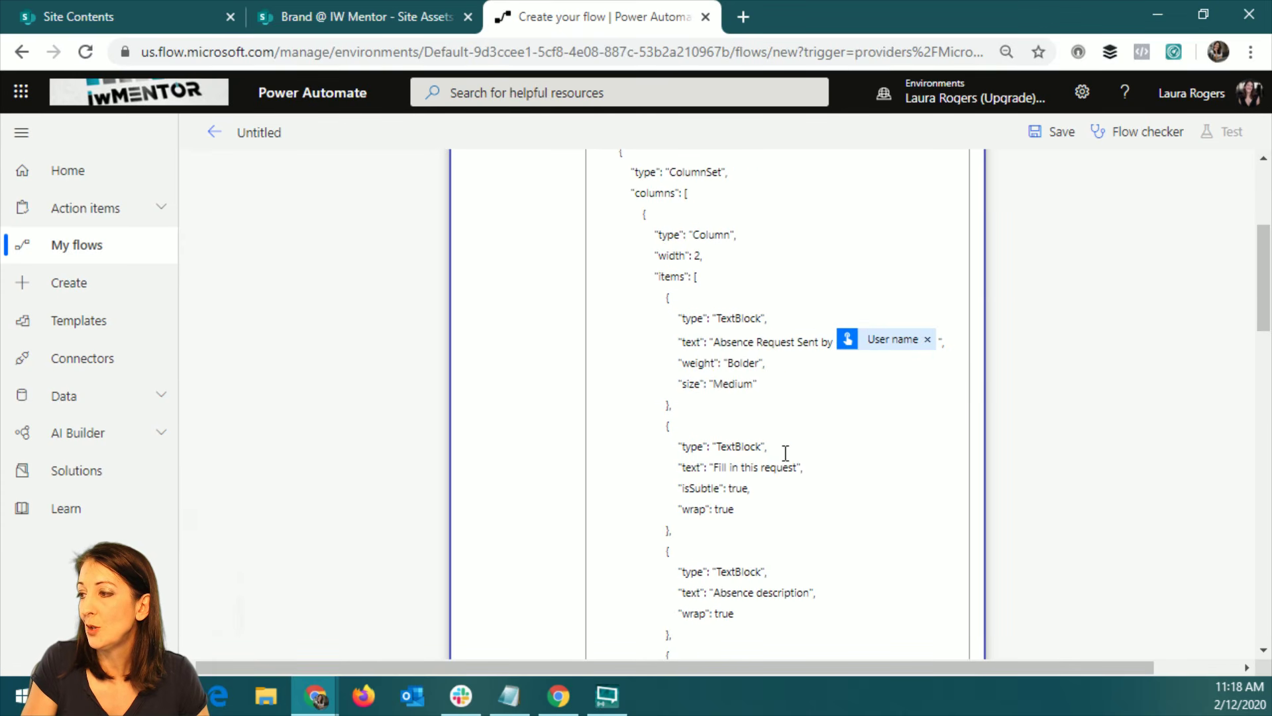
scroll(789, 446, down, 6)
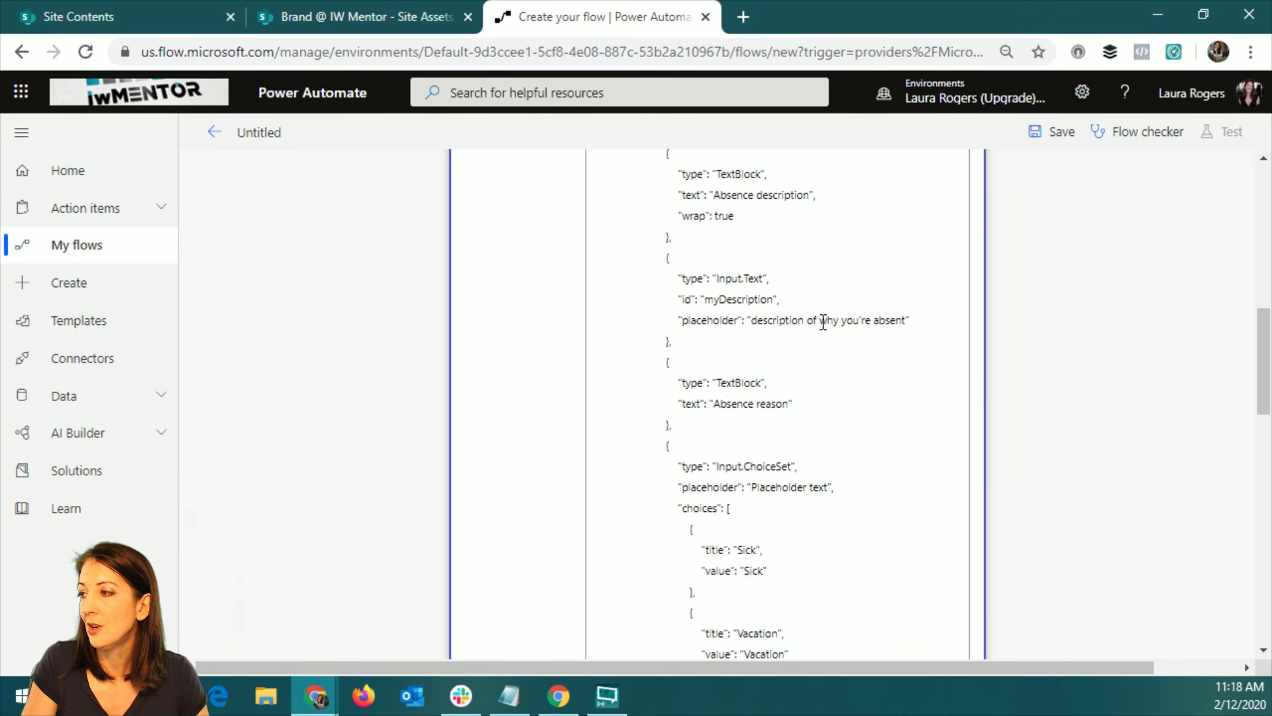
scroll(818, 414, down, 3)
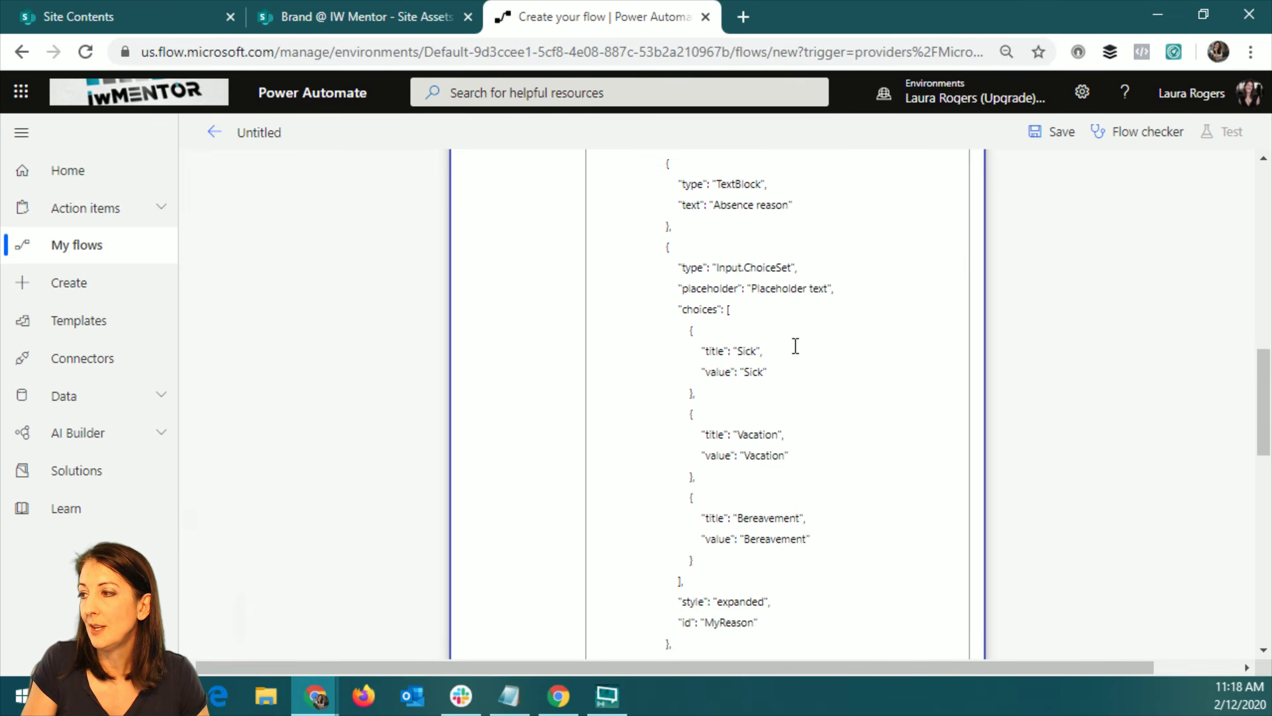
scroll(768, 487, down, 5)
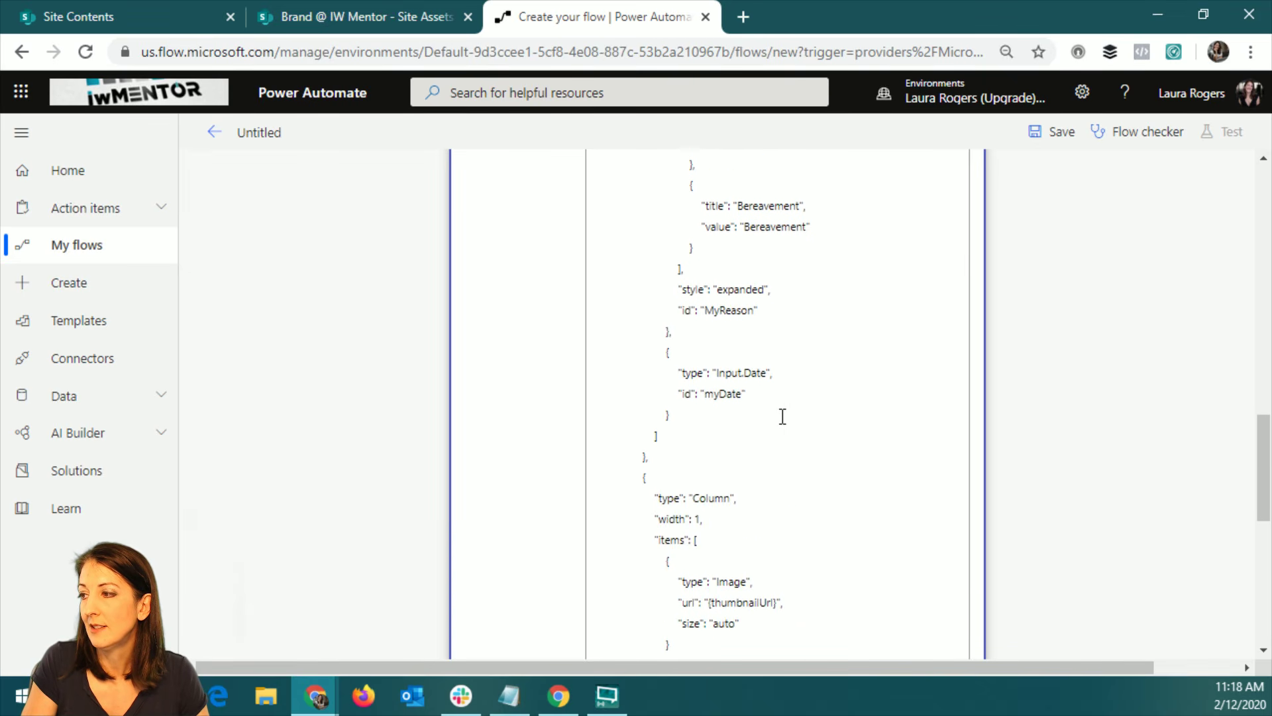
scroll(781, 417, down, 5)
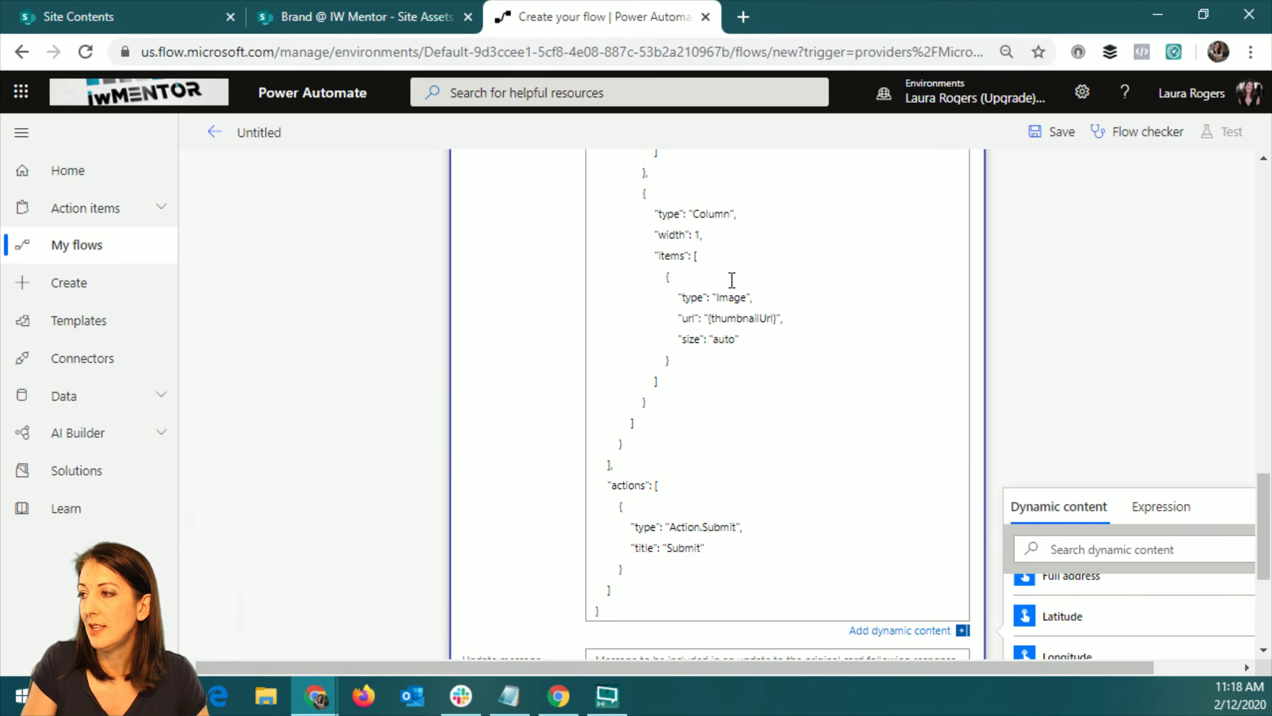
key(alt+Tab)
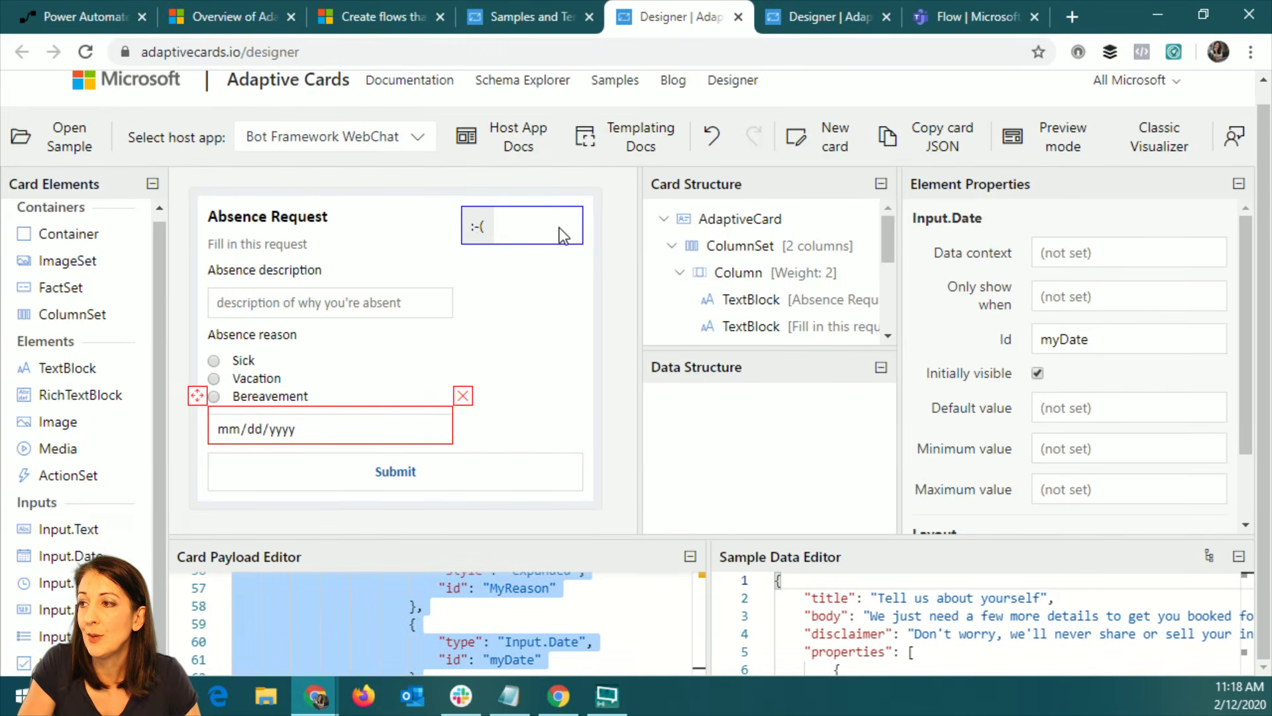
key(alt+Tab)
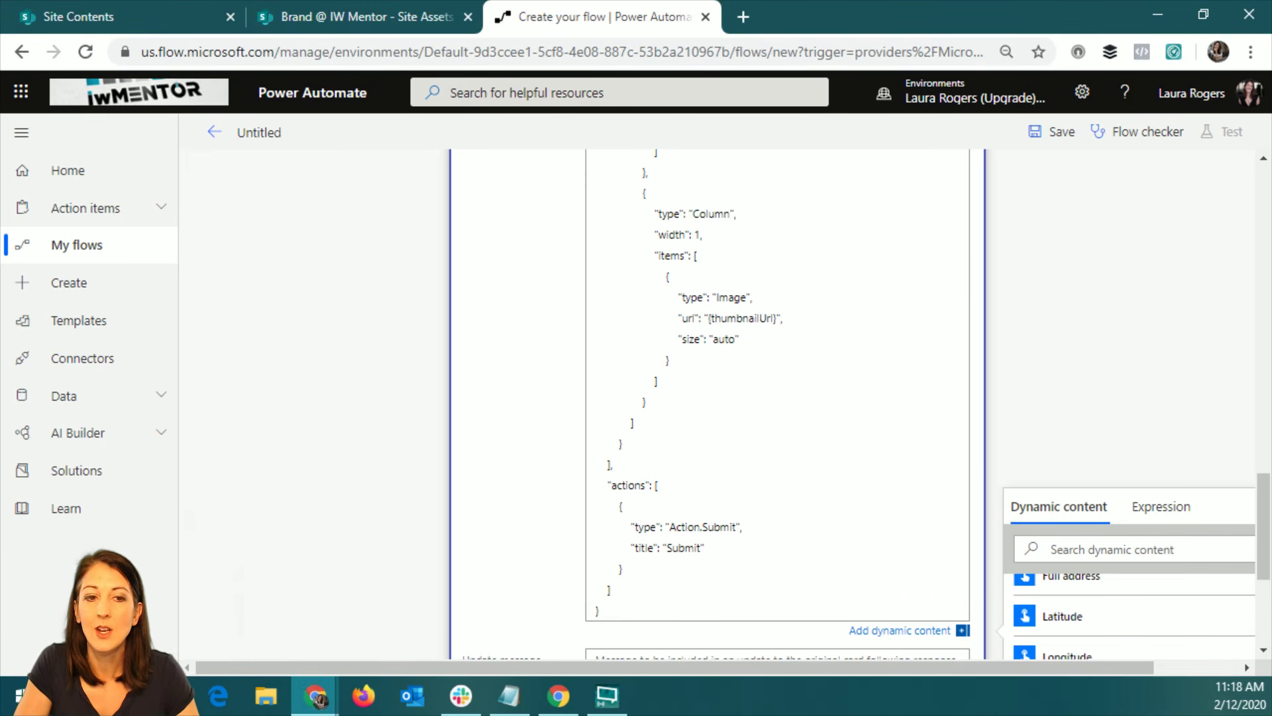
key(alt+Tab)
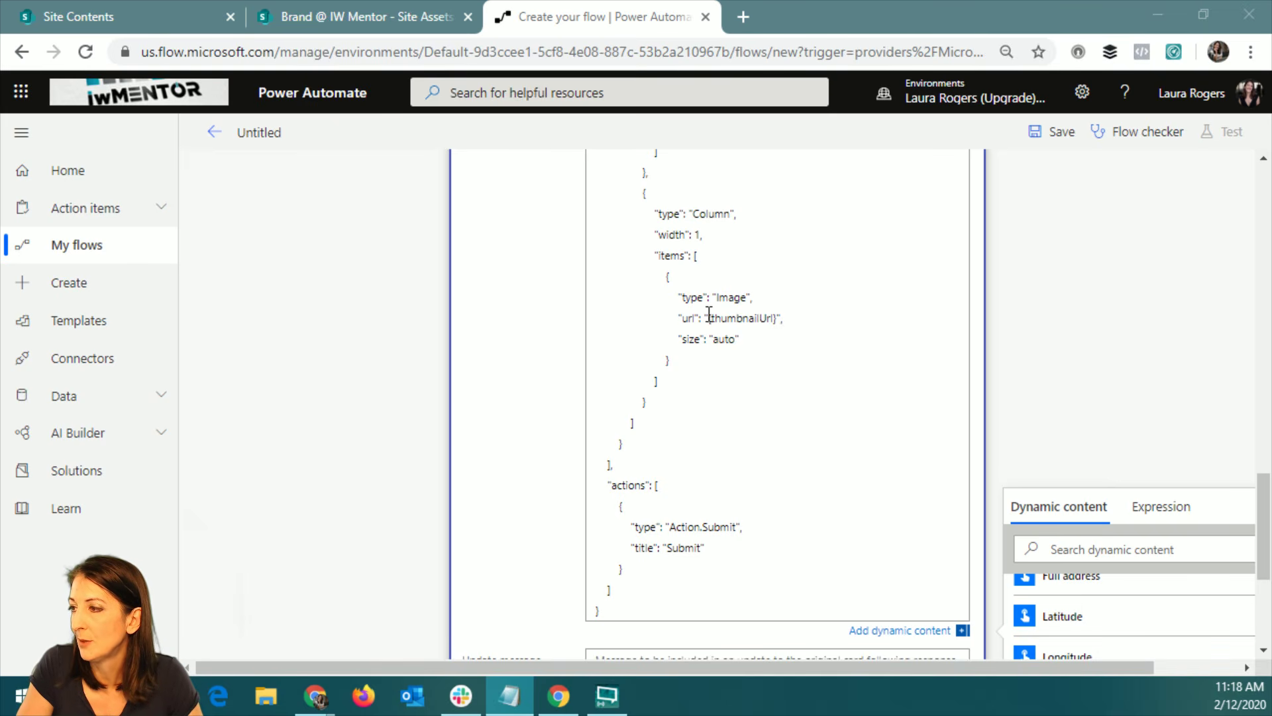
drag(709, 321, 782, 319)
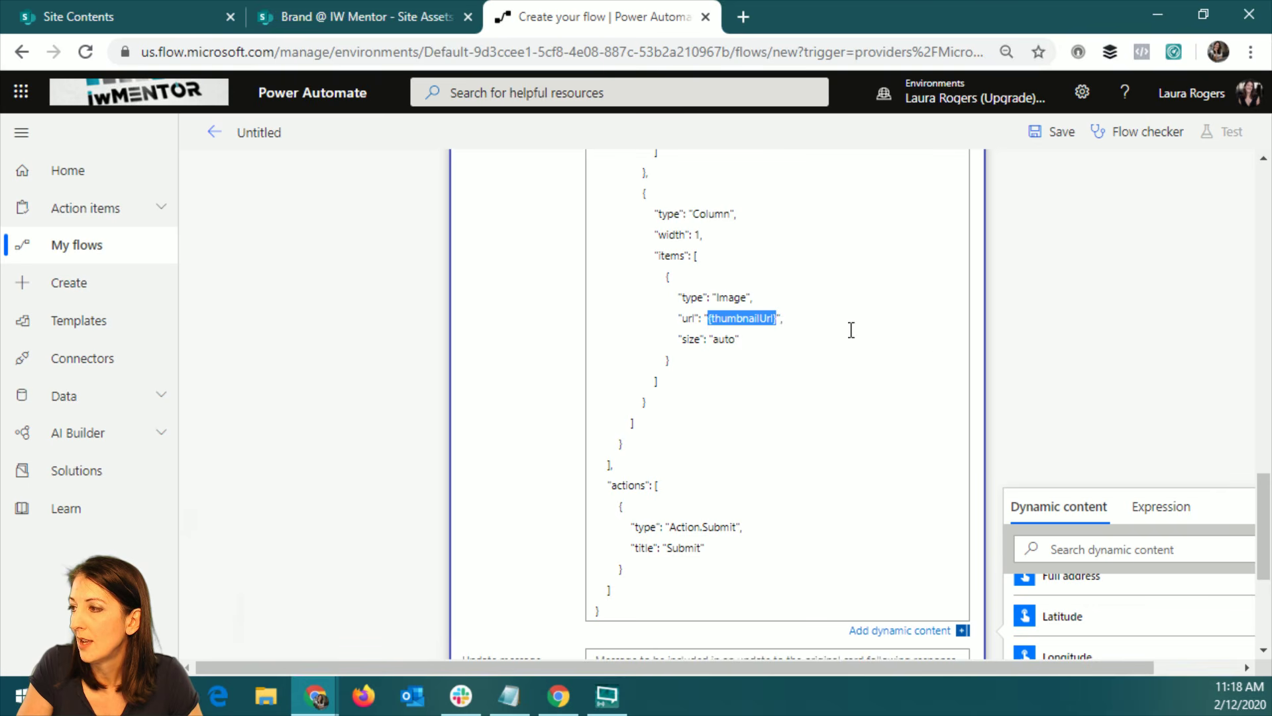
text(https://wonderlaura.sharepoint.com/sites/iwmbrand/SiteAssets/__sitelogo__IW Mentor Gritty.jpg)
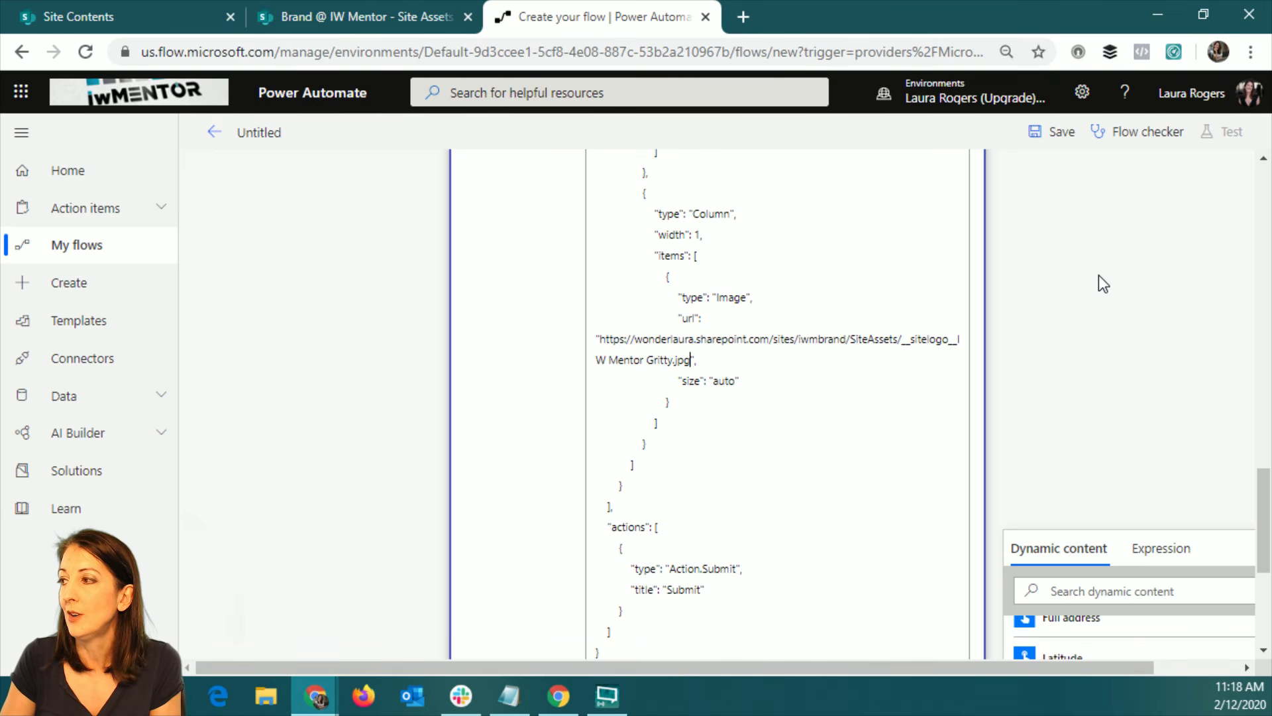
- Show the action's advanced options, enter the update message "Thanks for responding!" and set Should update card to Yes
scroll(1098, 276, down, 3)
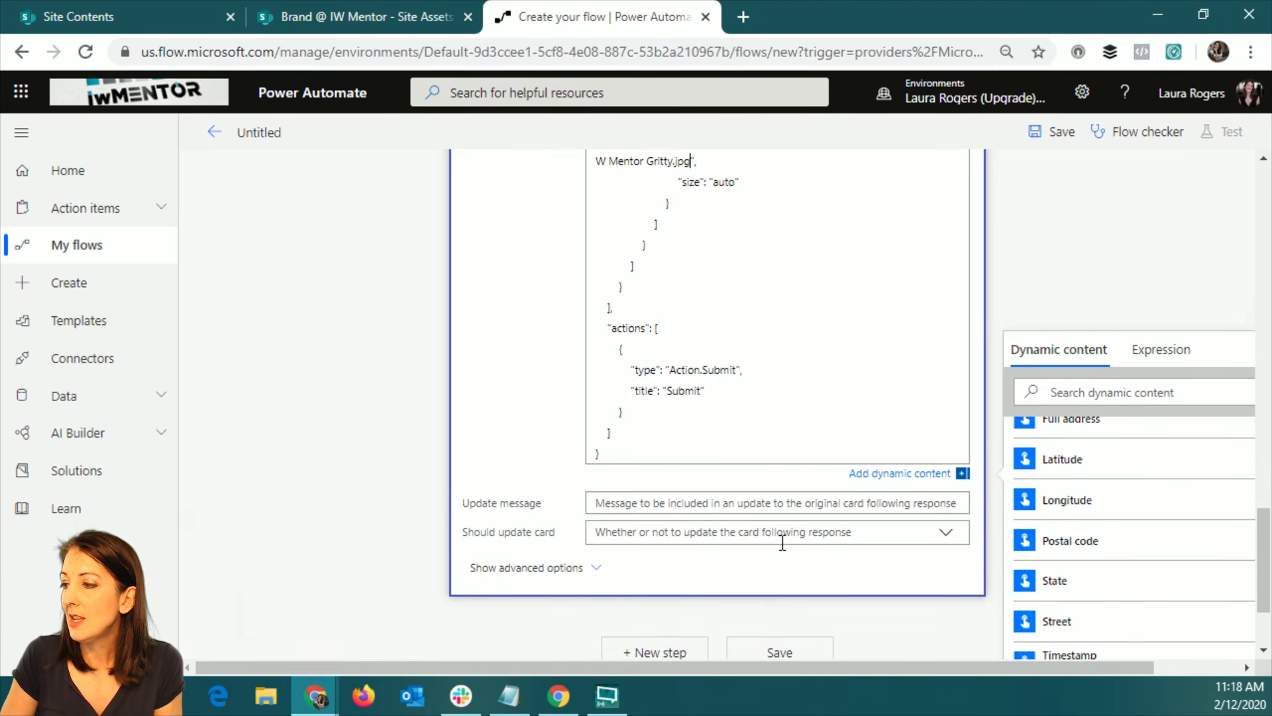
click(838, 505)
click(544, 571)
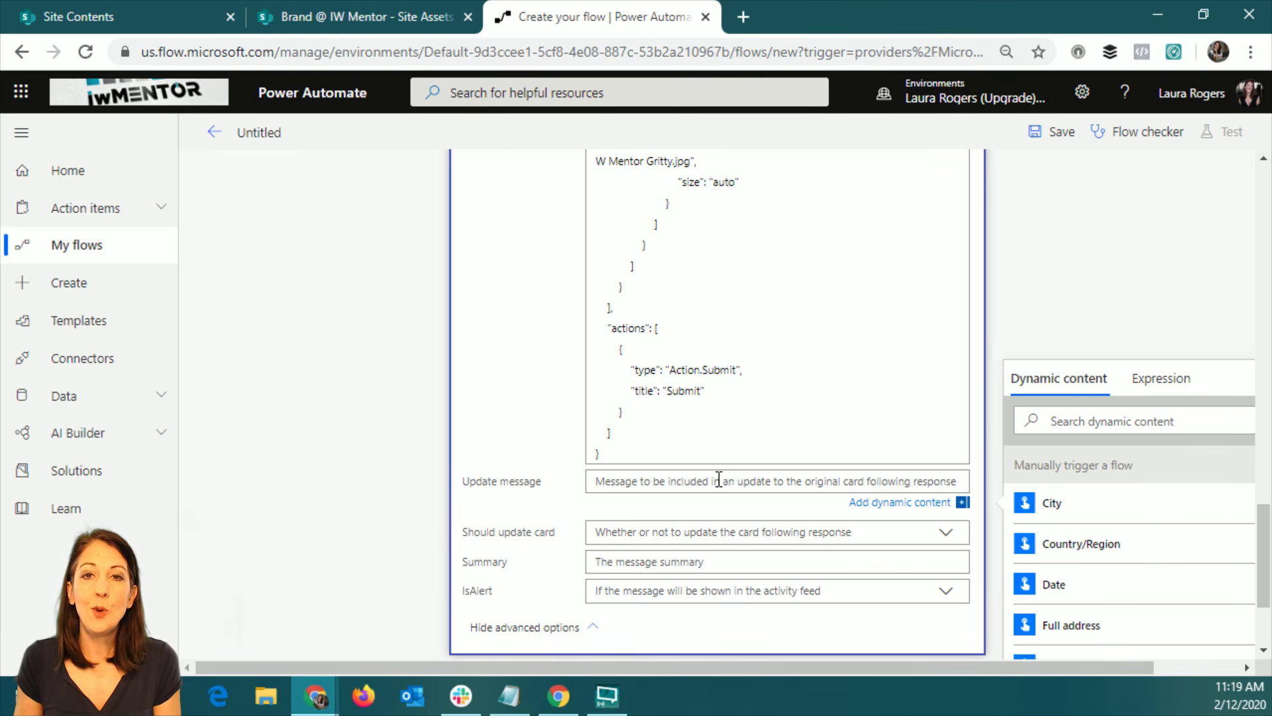
text(Thank)
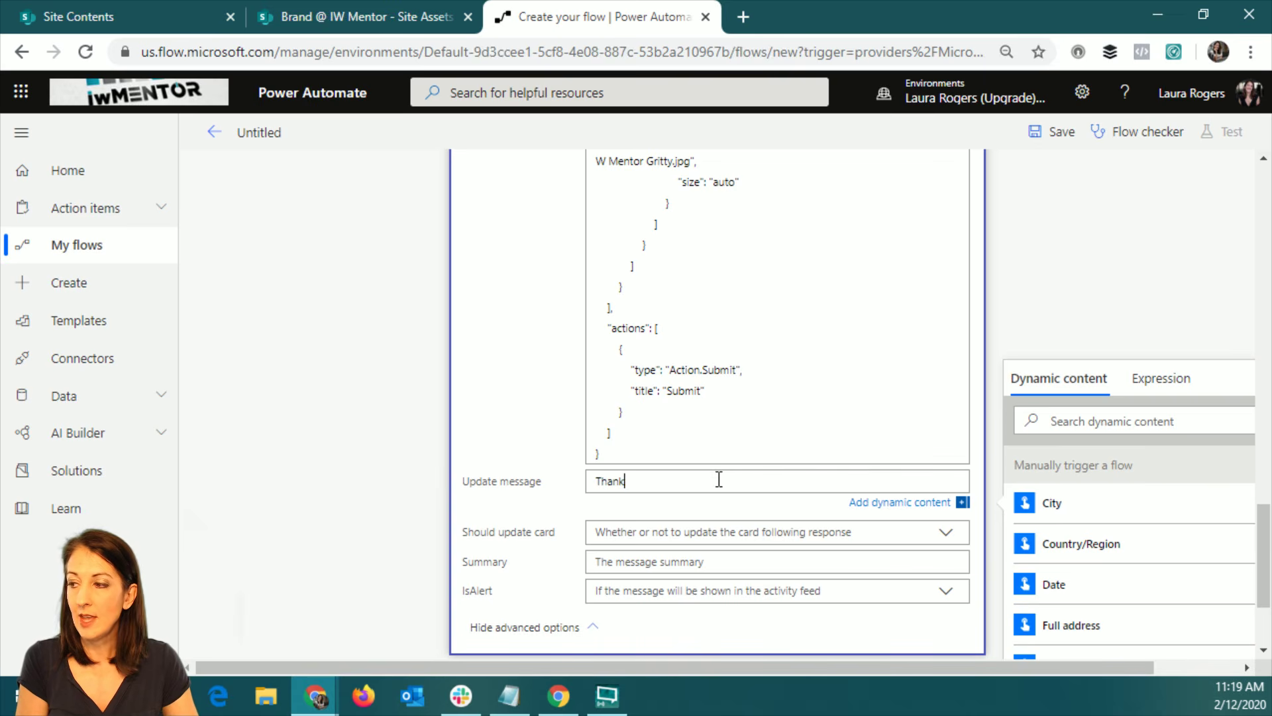
text(s for responding)
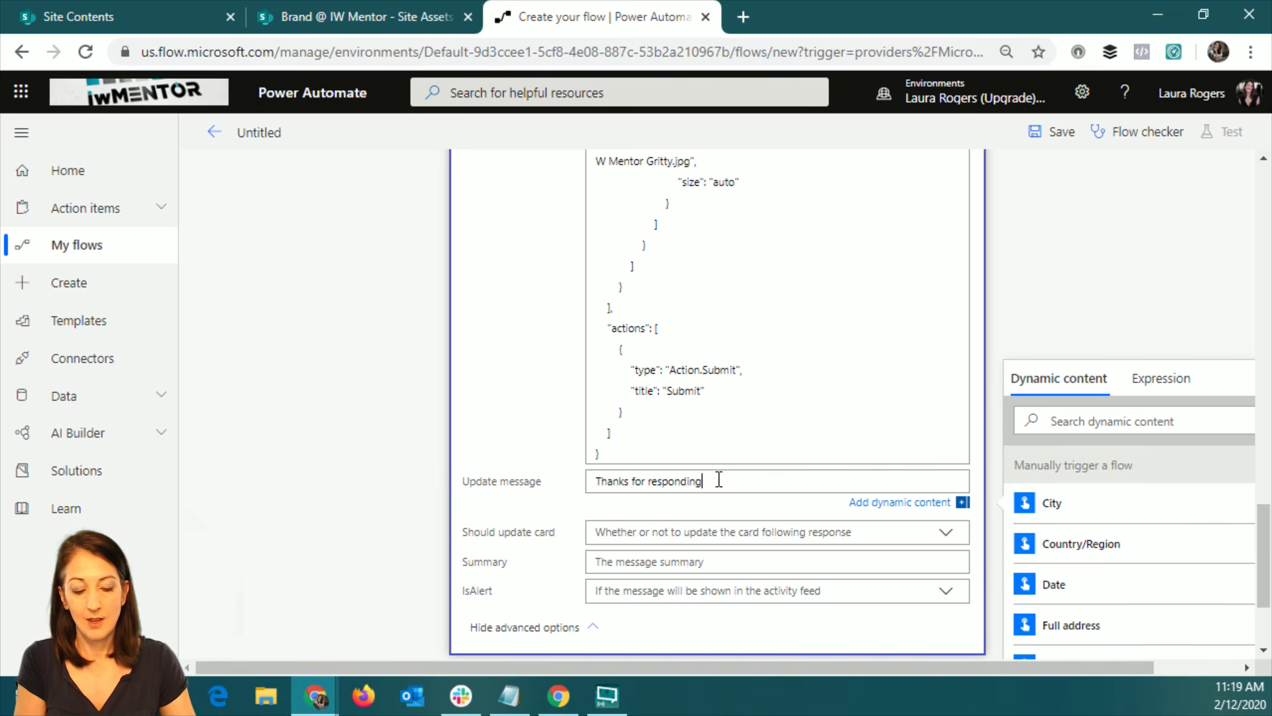
text(!)
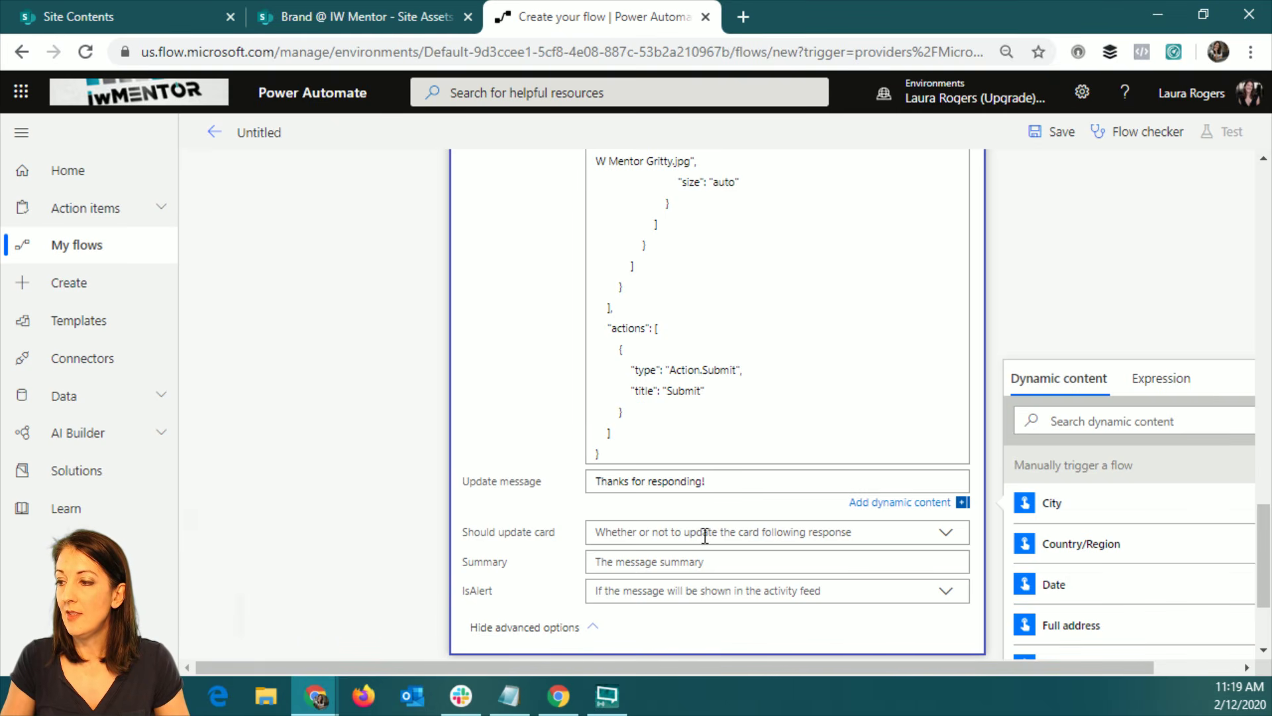
click(701, 531)
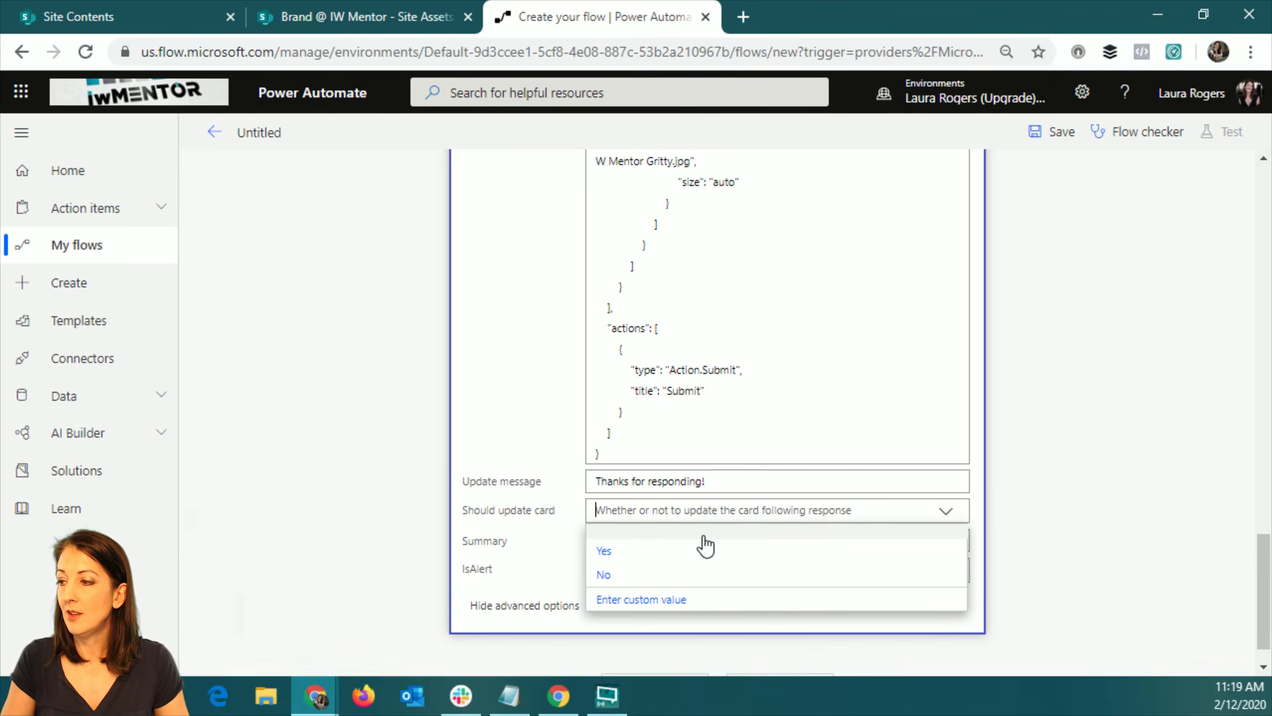
click(652, 555)
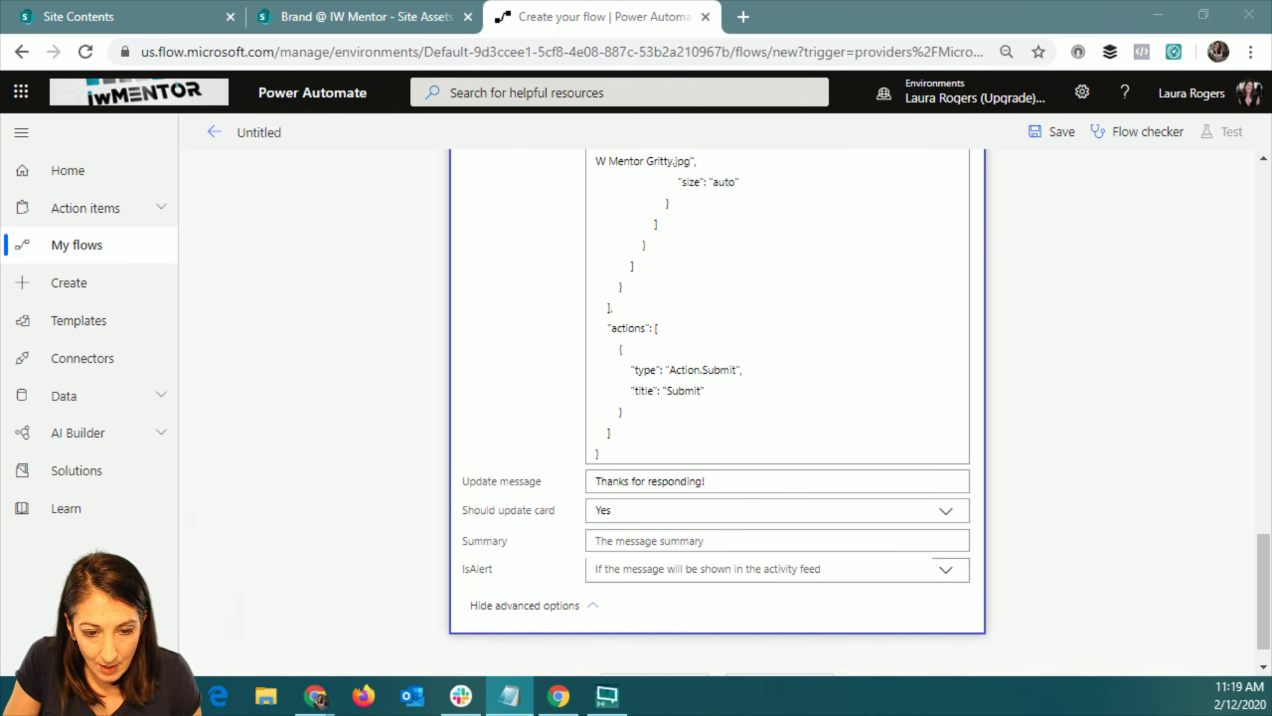
- Switch to the Flow chat in Microsoft Teams and highlight the person's name in the updated Travel Request card
key(alt+Tab)
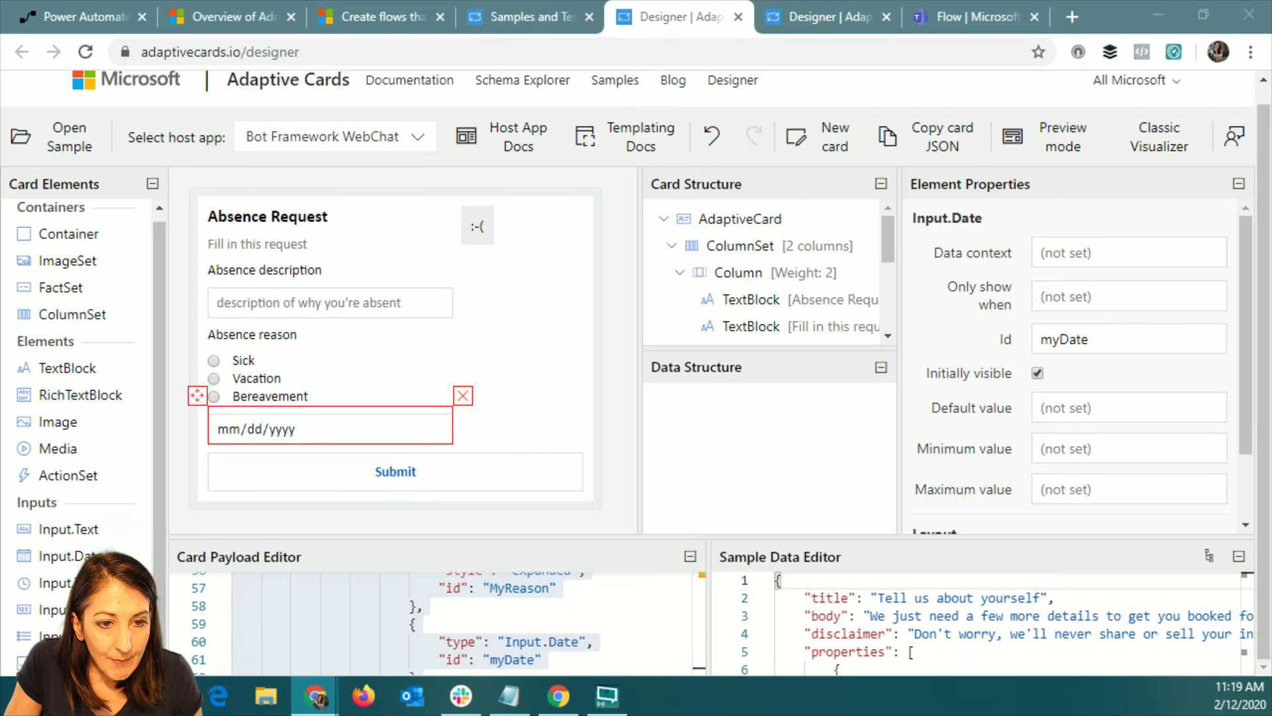
click(987, 20)
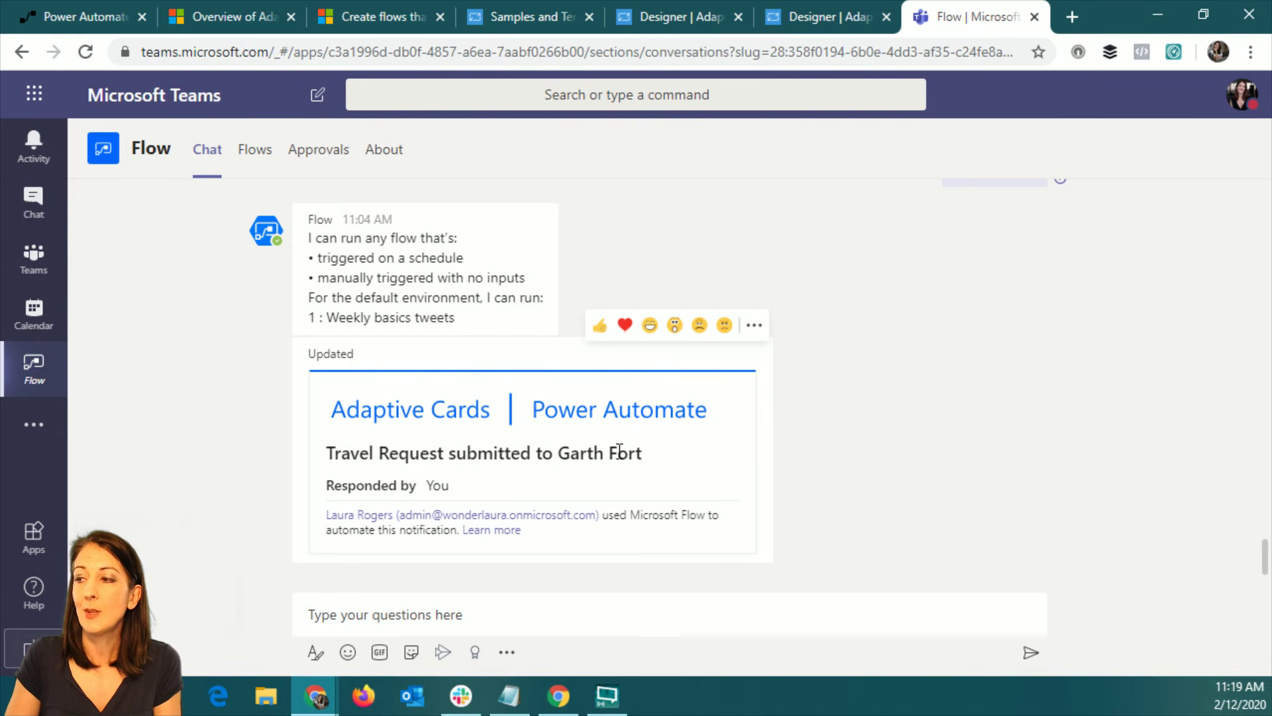
drag(558, 455, 648, 457)
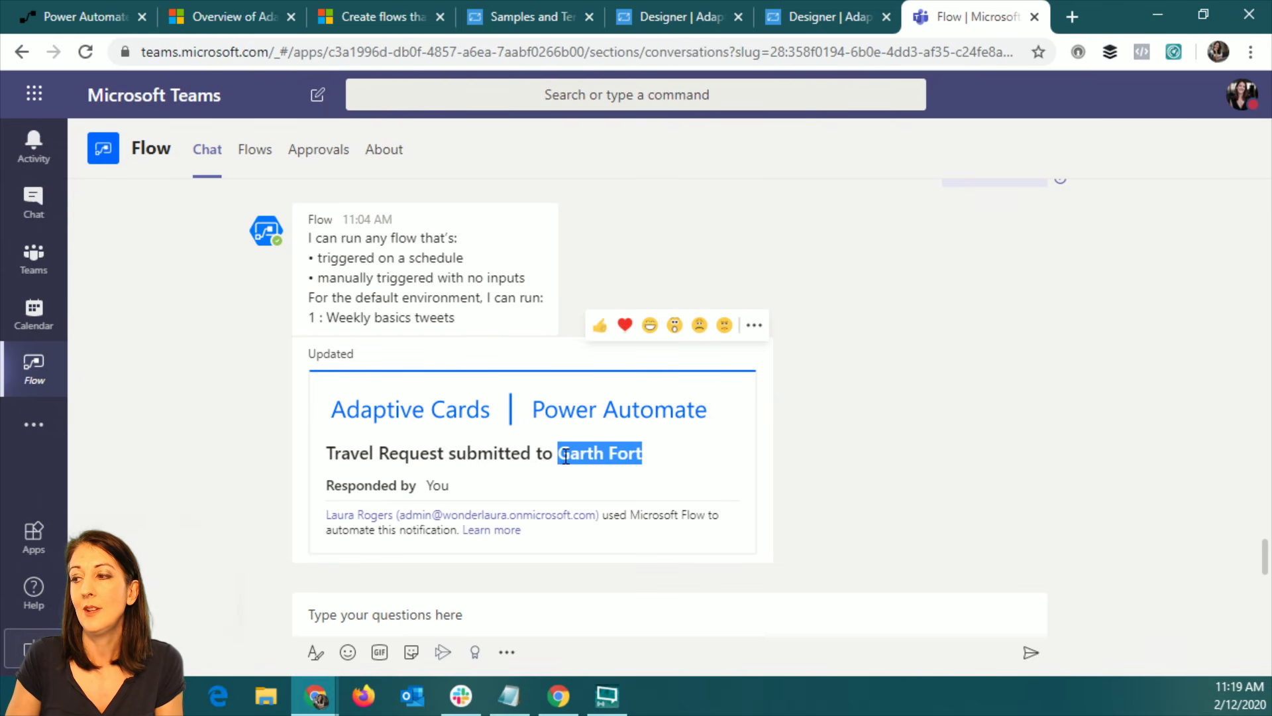
- Switch back to Microsoft Teams and show the list of recent chats beside the Flow conversation
click(563, 457)
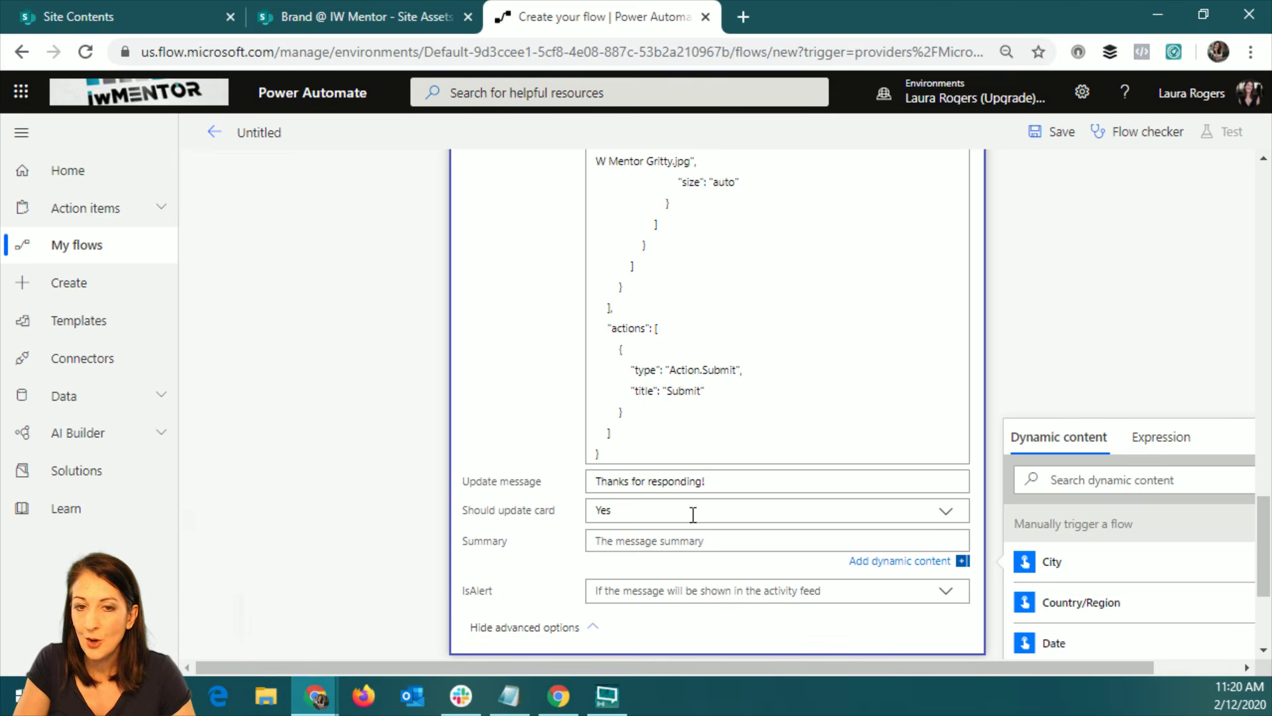
key(alt+Tab)
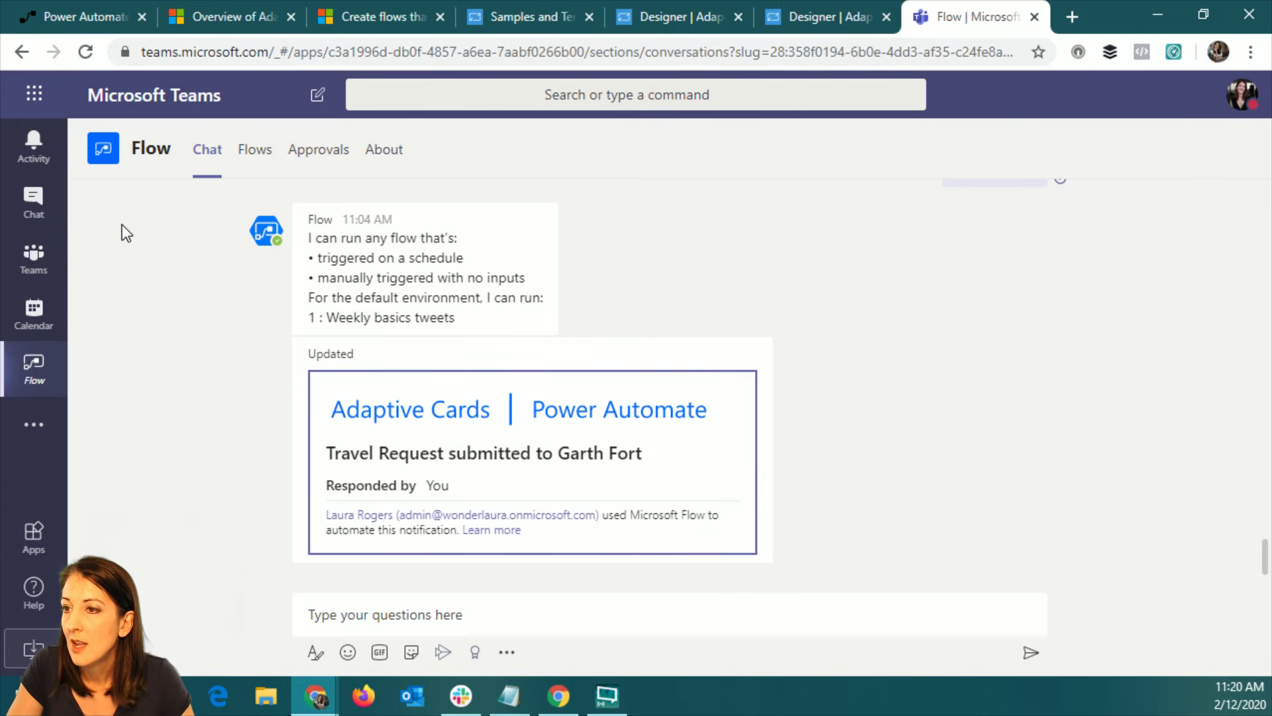
click(27, 217)
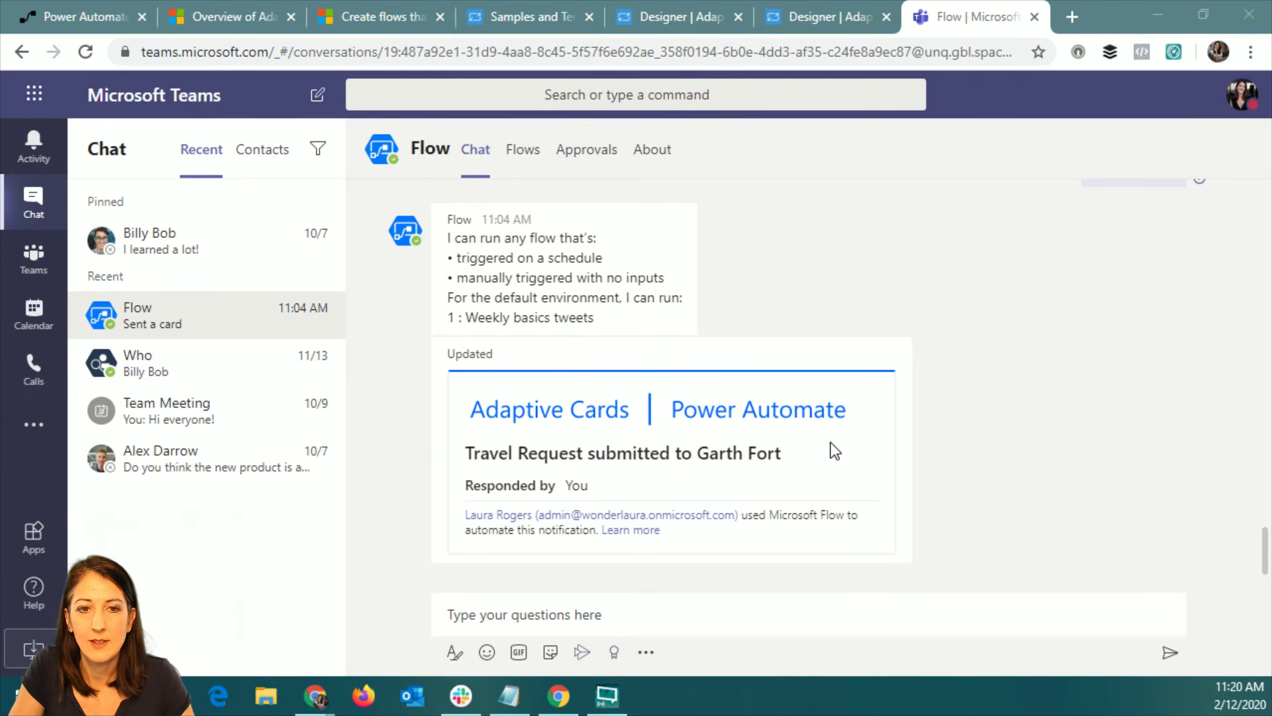
- Return to the flow in Power Automate, enter the summary "This is a test card" and set IsAlert to Yes
key(alt+Tab)
text(Th)
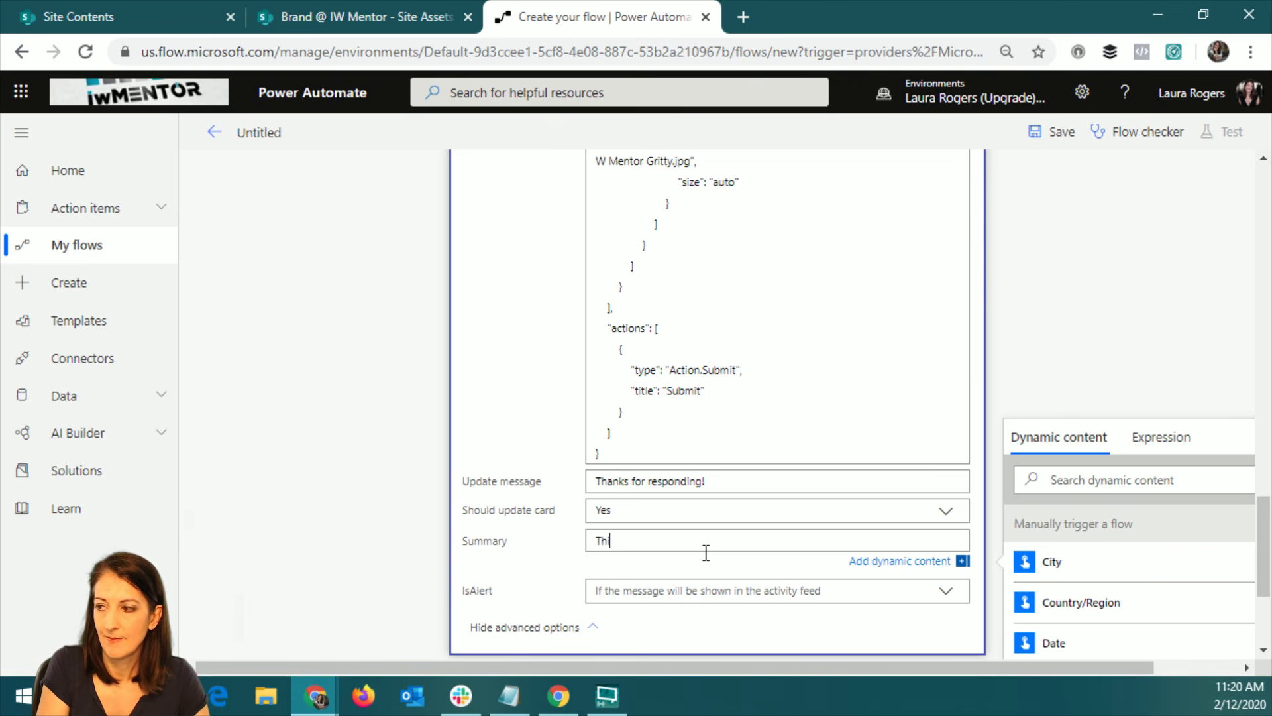
text(is is a test card)
click(946, 590)
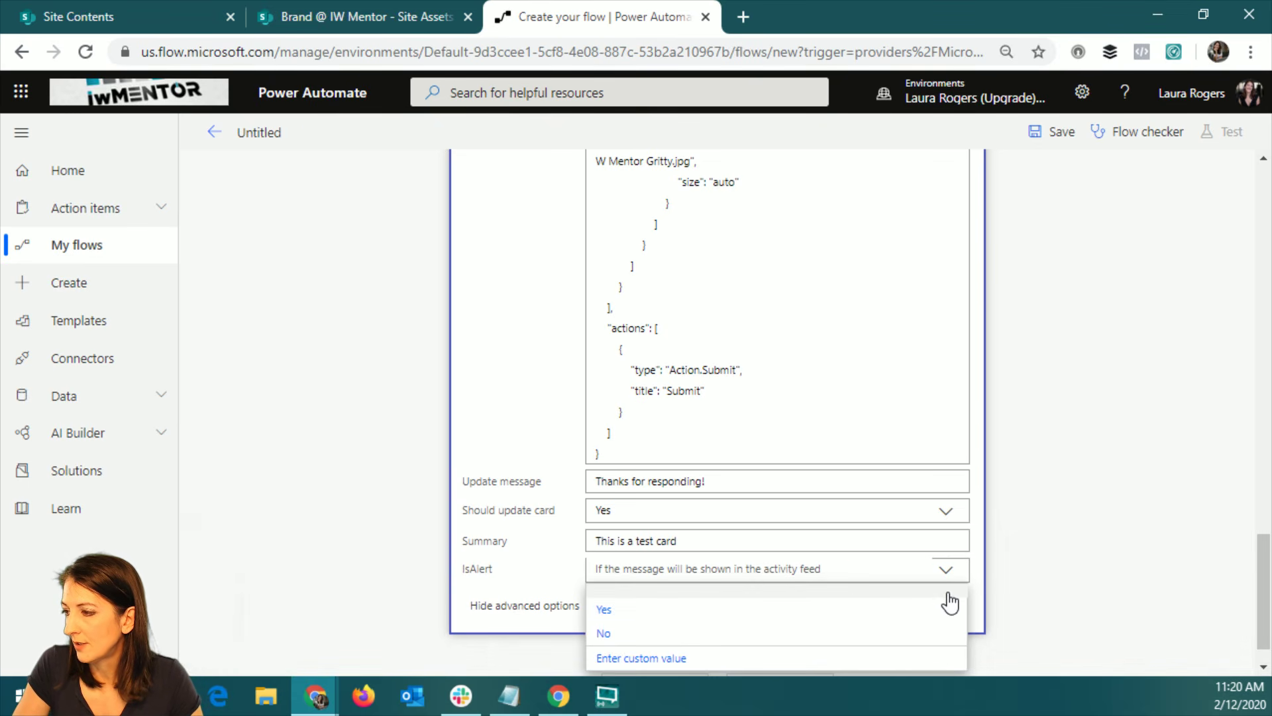
click(694, 619)
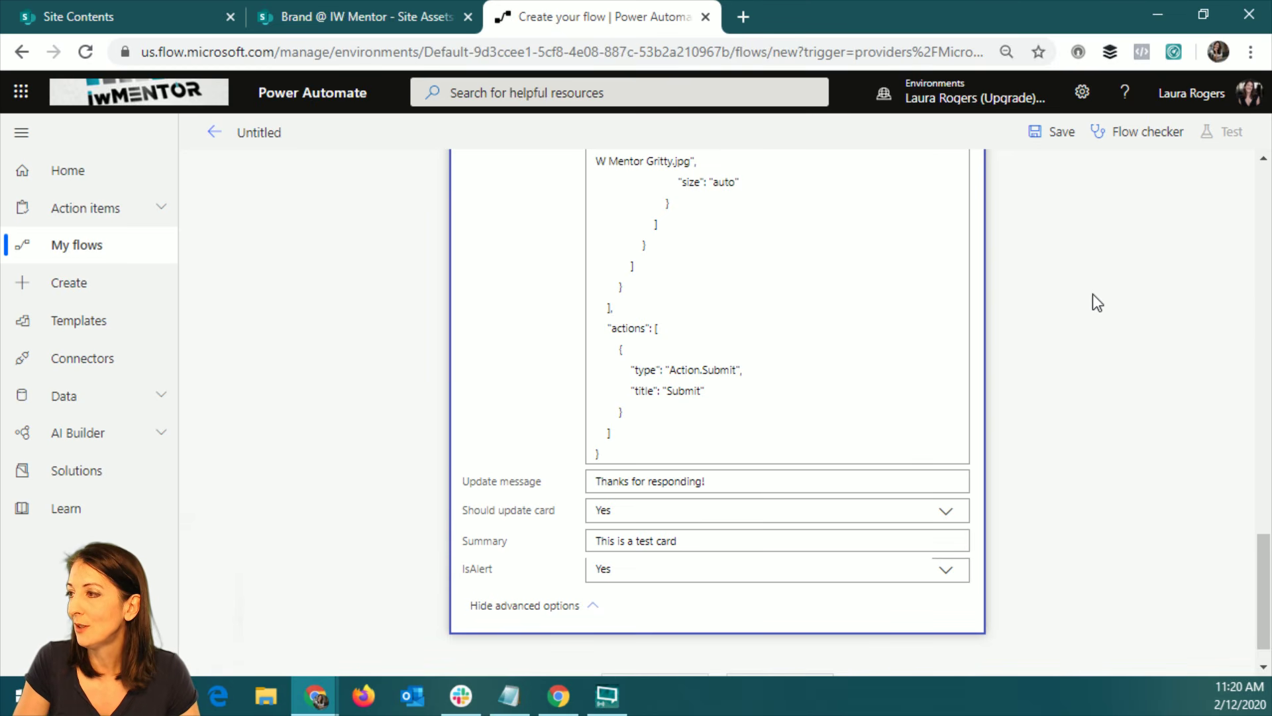
- Review the card's Message JSON from the beginning and save the flow
scroll(1095, 295, up, 15)
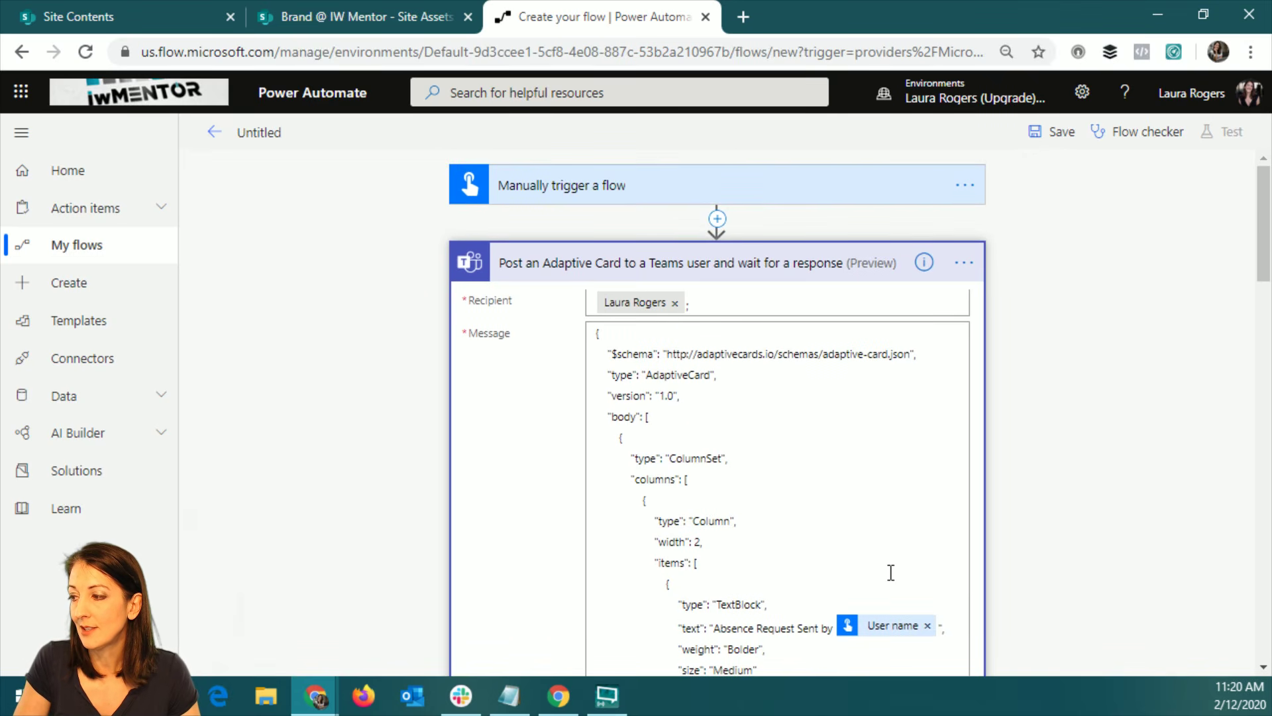
scroll(879, 576, down, 10)
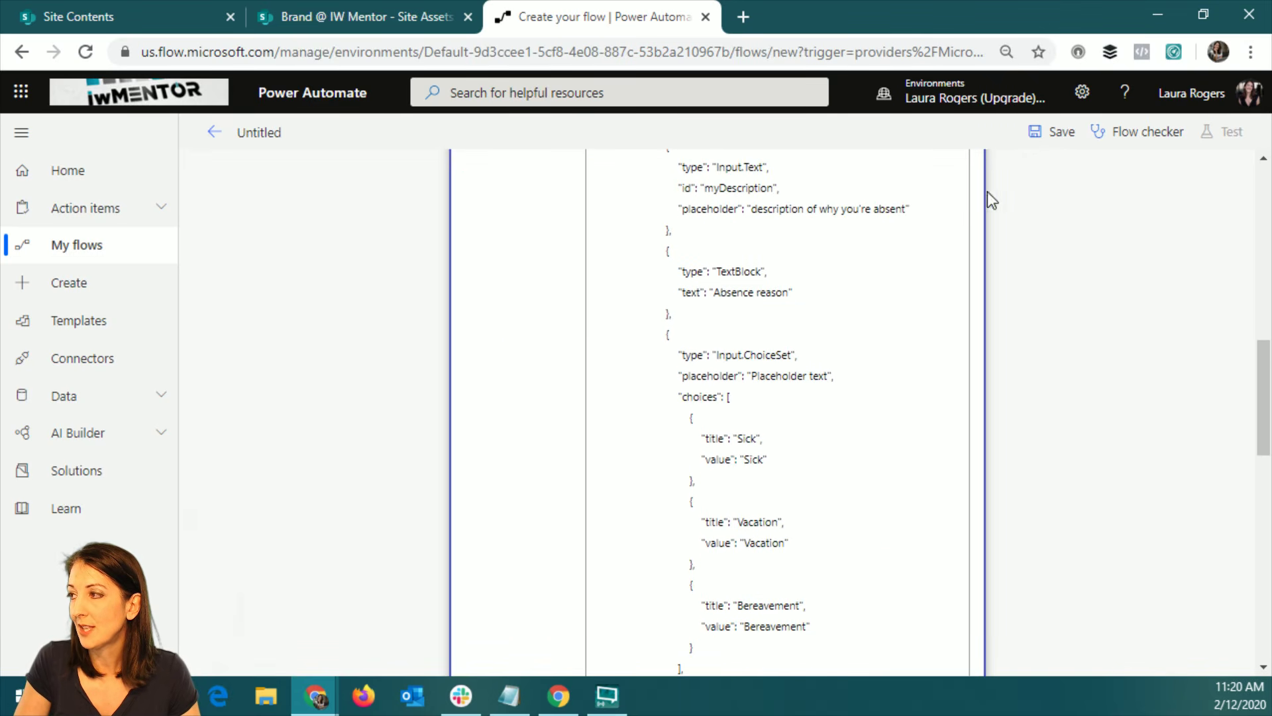
click(1056, 132)
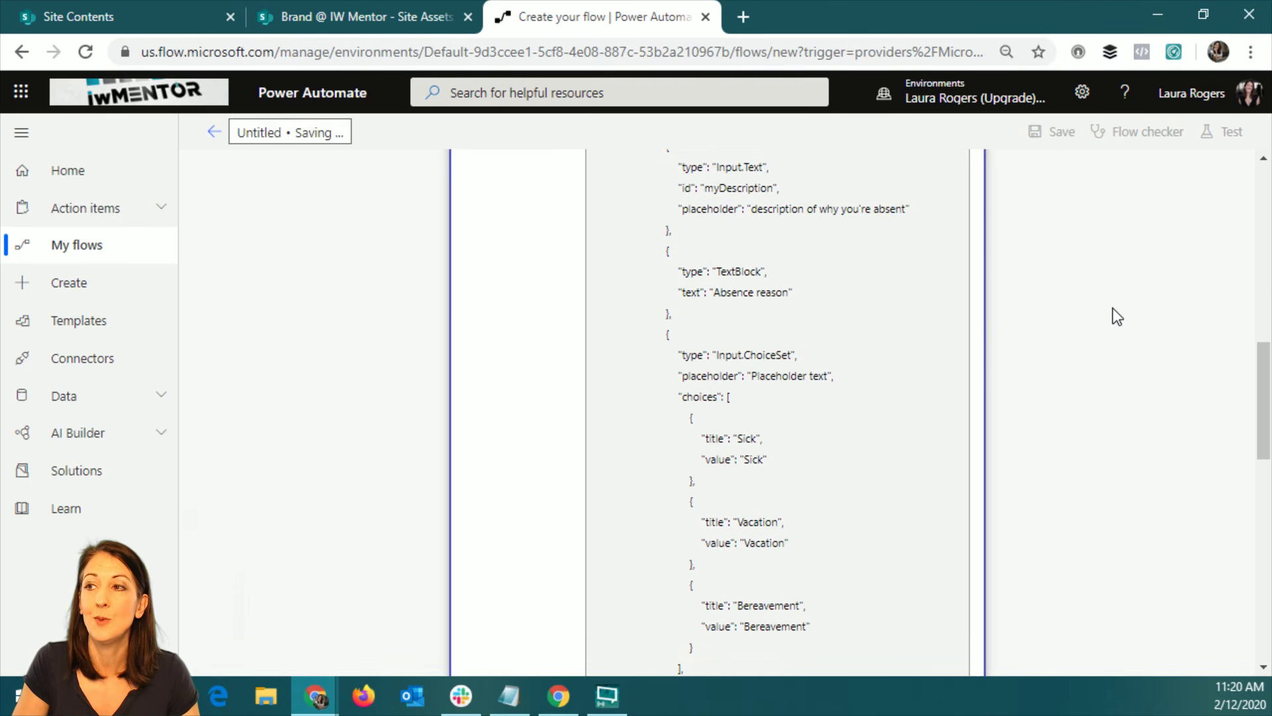
- Dismiss the flow test, go back to the flow's details page and run the flow using its Microsoft Teams connection
click(1209, 136)
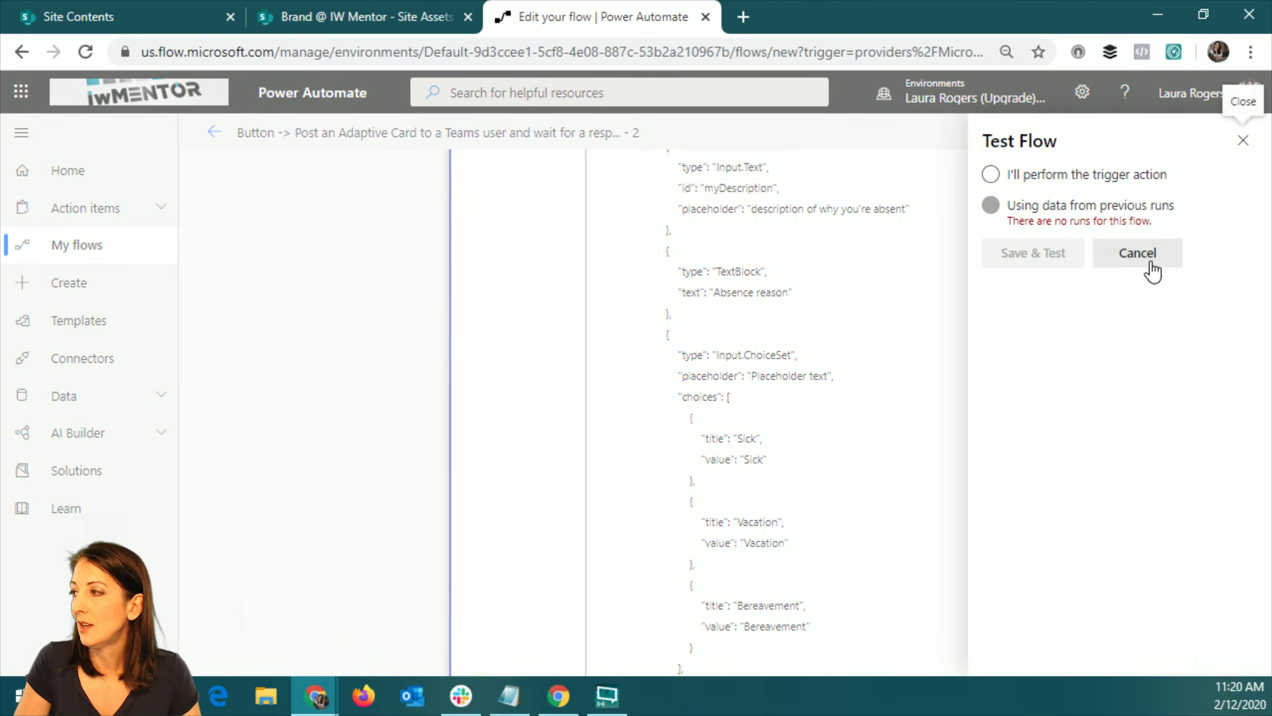
click(1151, 270)
click(213, 132)
click(719, 223)
click(505, 131)
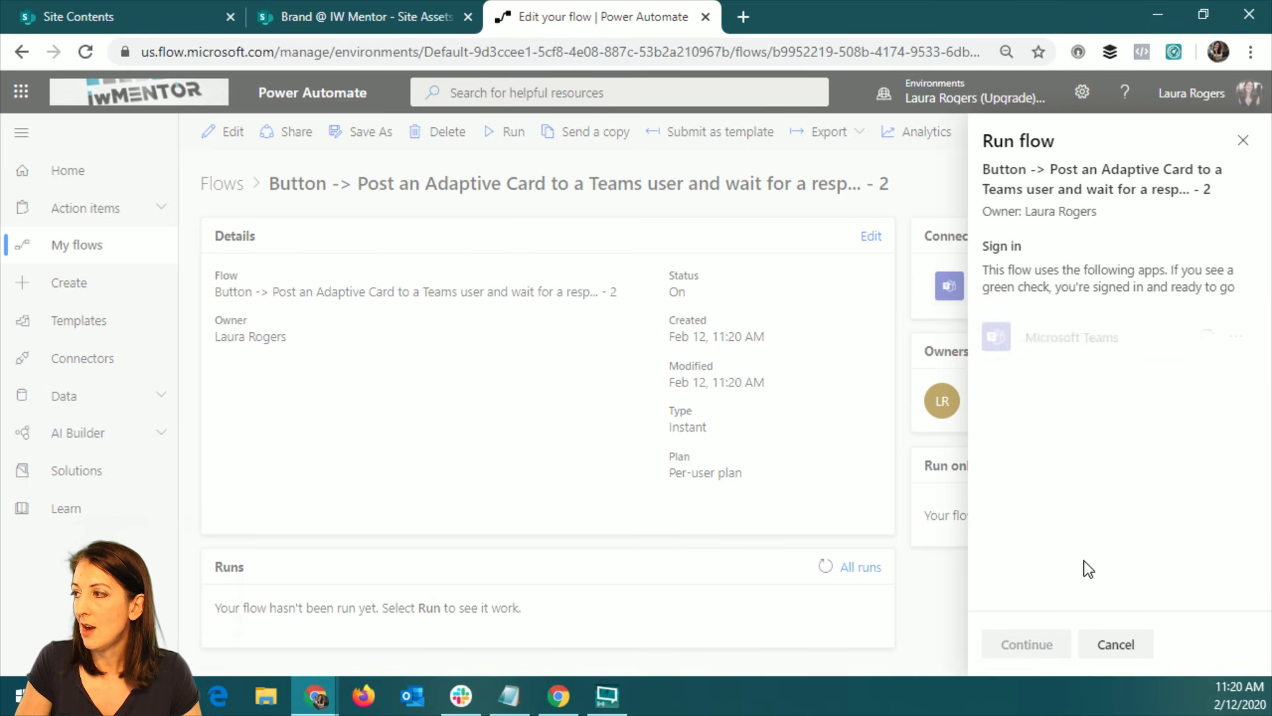
click(1029, 647)
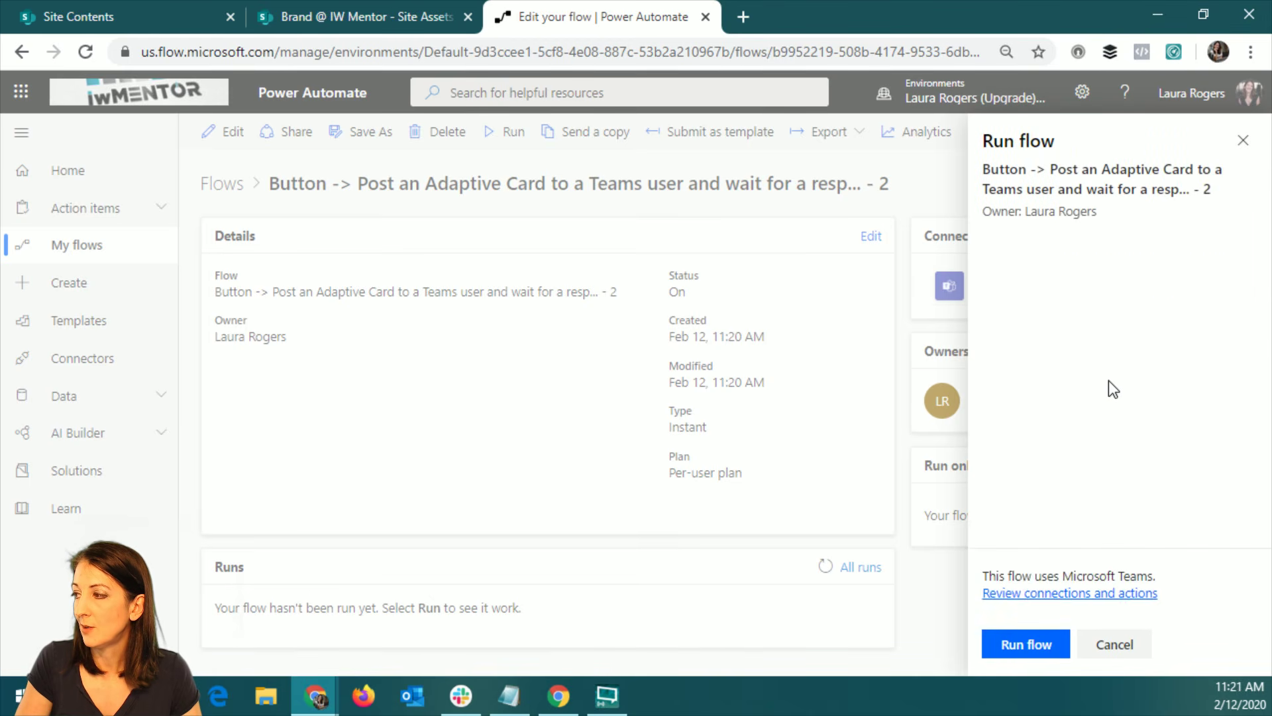
click(1032, 644)
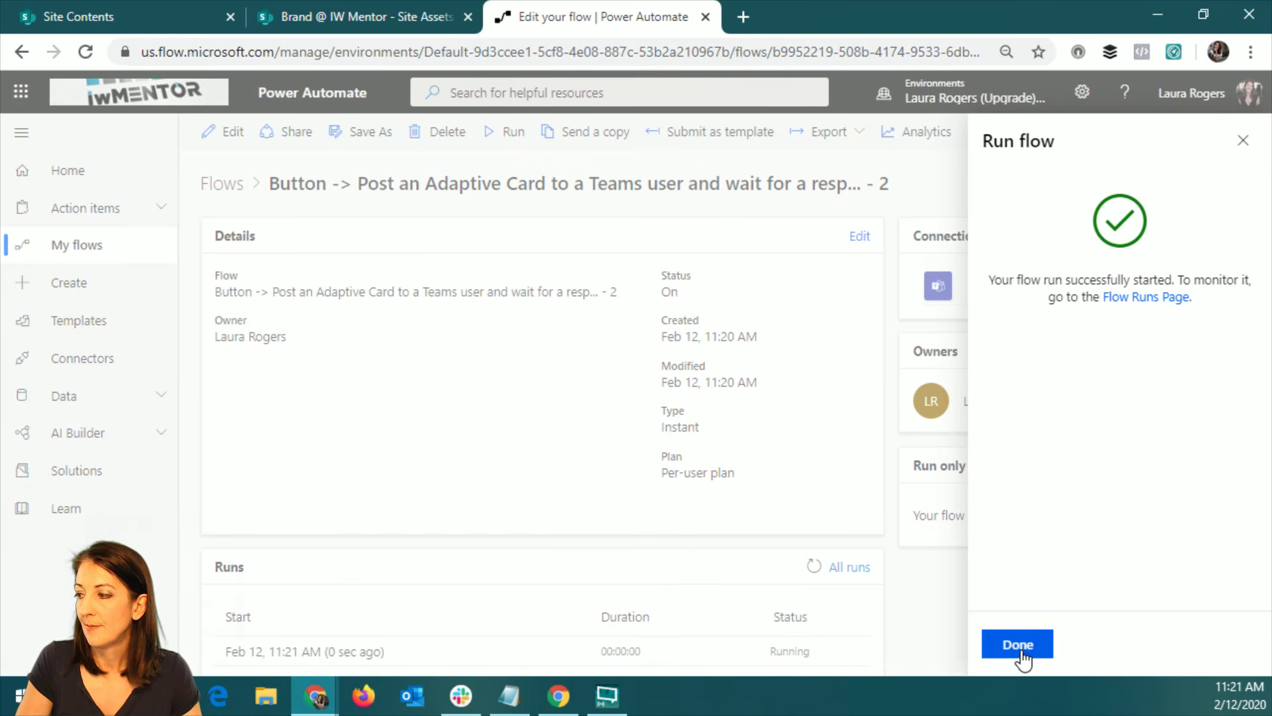
click(1021, 646)
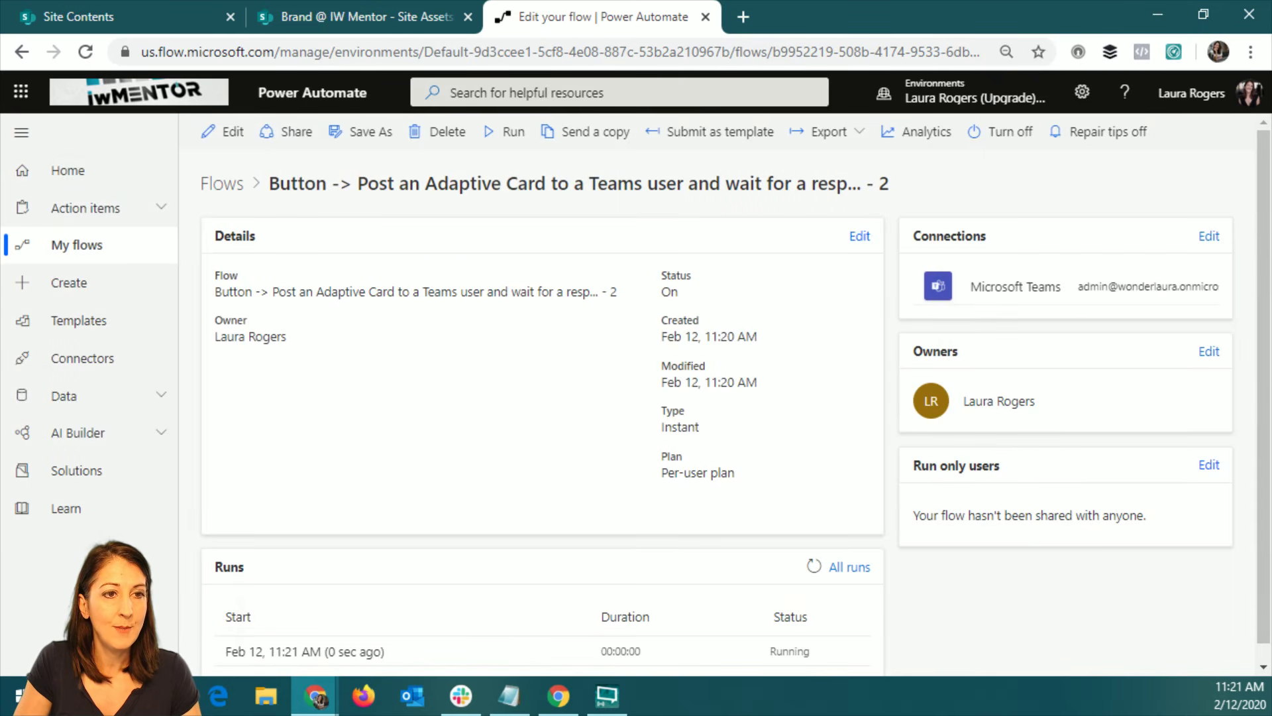
- Reopen the saved flow for editing
key(alt+Tab)
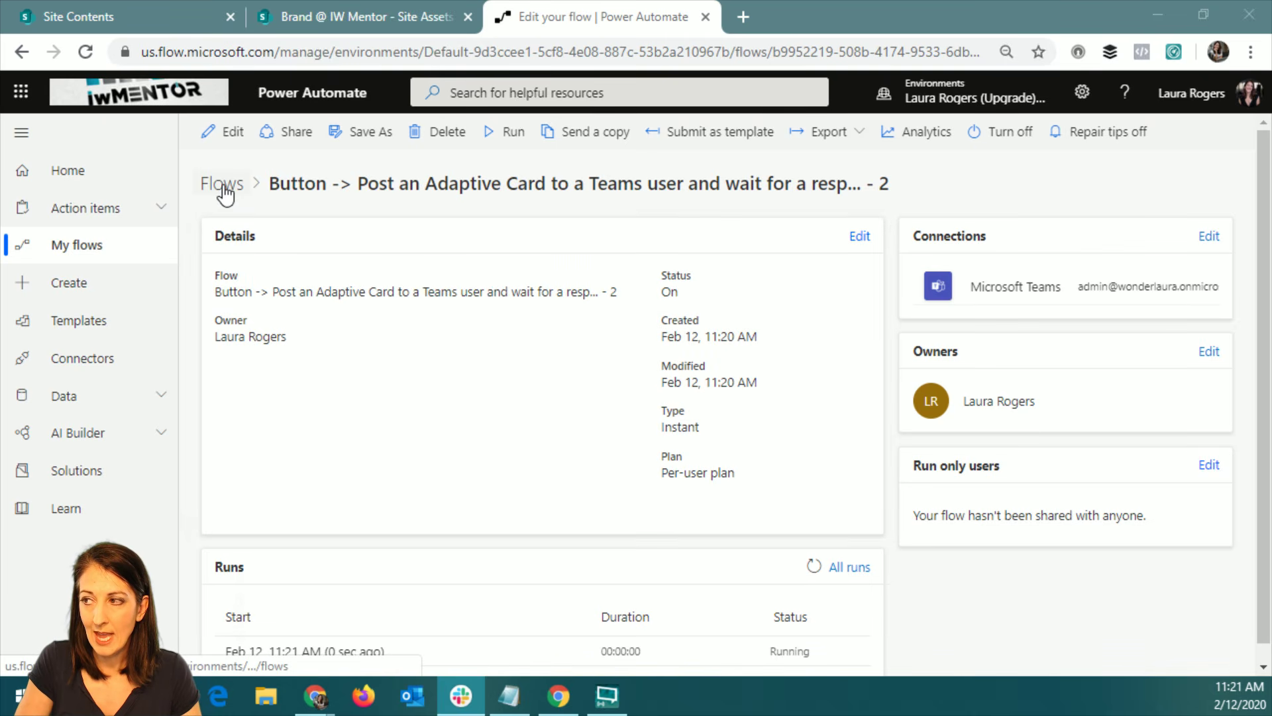
click(225, 132)
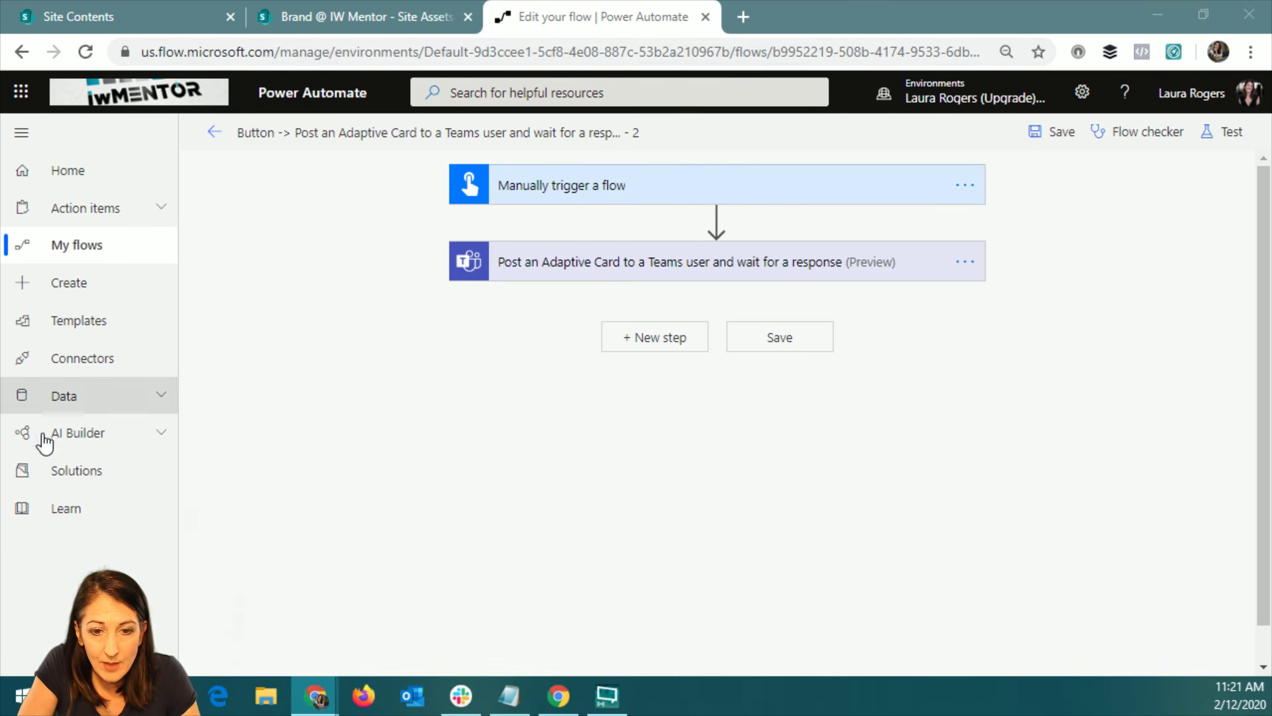
- Switch to the Adaptive Cards Designer window, highlight its adaptivecards.io/designer address and maximize the window
key(alt+Tab)
click(658, 126)
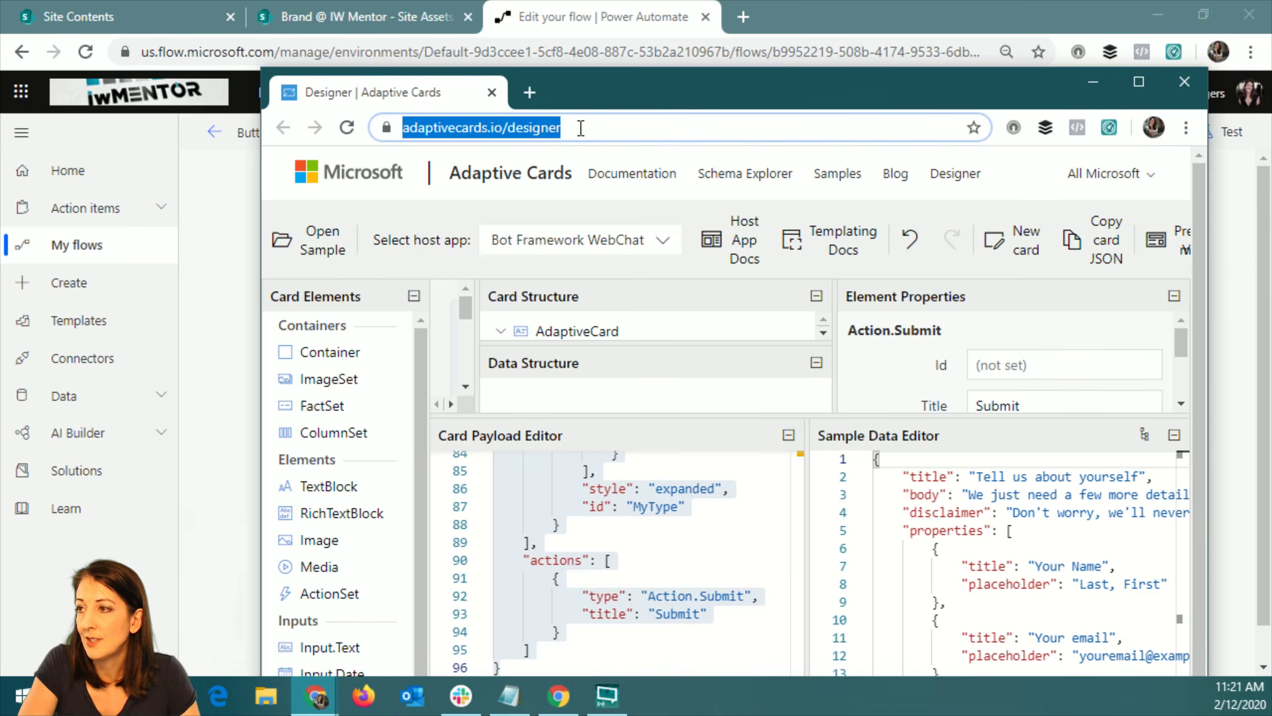
click(837, 184)
right_click(836, 184)
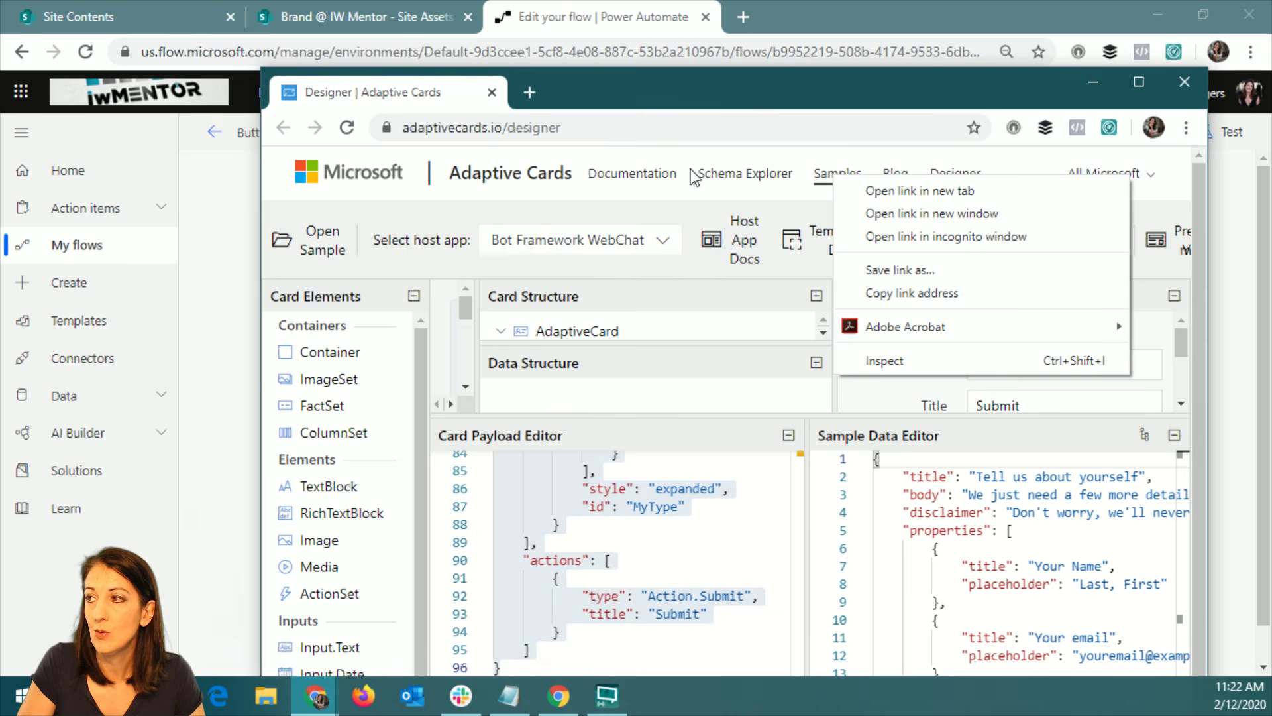
click(786, 84)
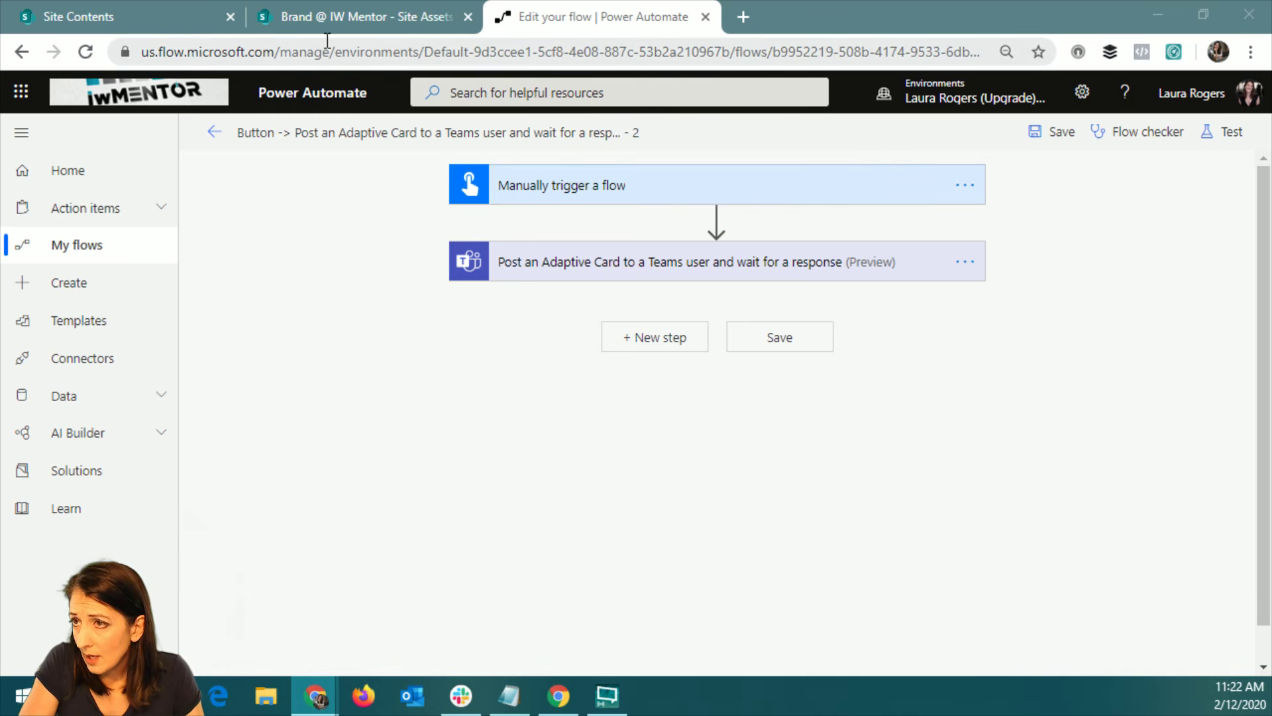
key(alt+Tab)
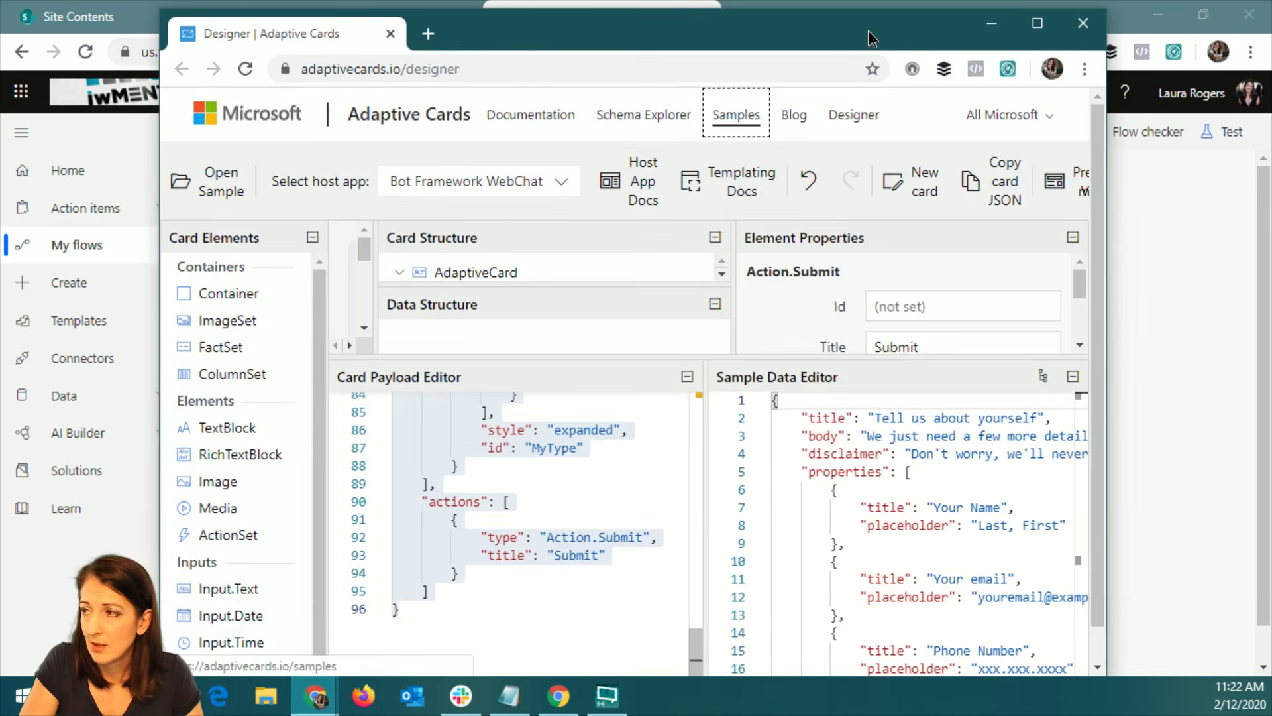
click(1046, 26)
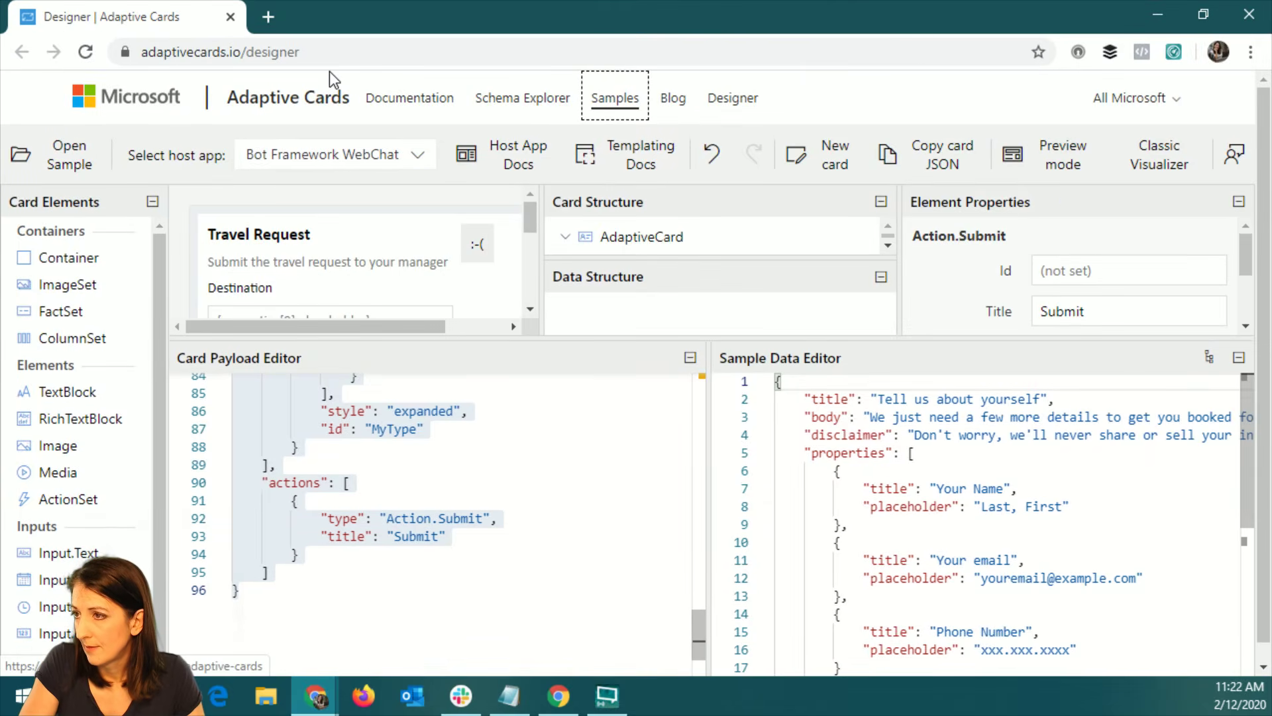
- Open adaptivecards.io in a new browser tab and go to its Samples and Templates page
click(279, 23)
text(adaptivecards.io)
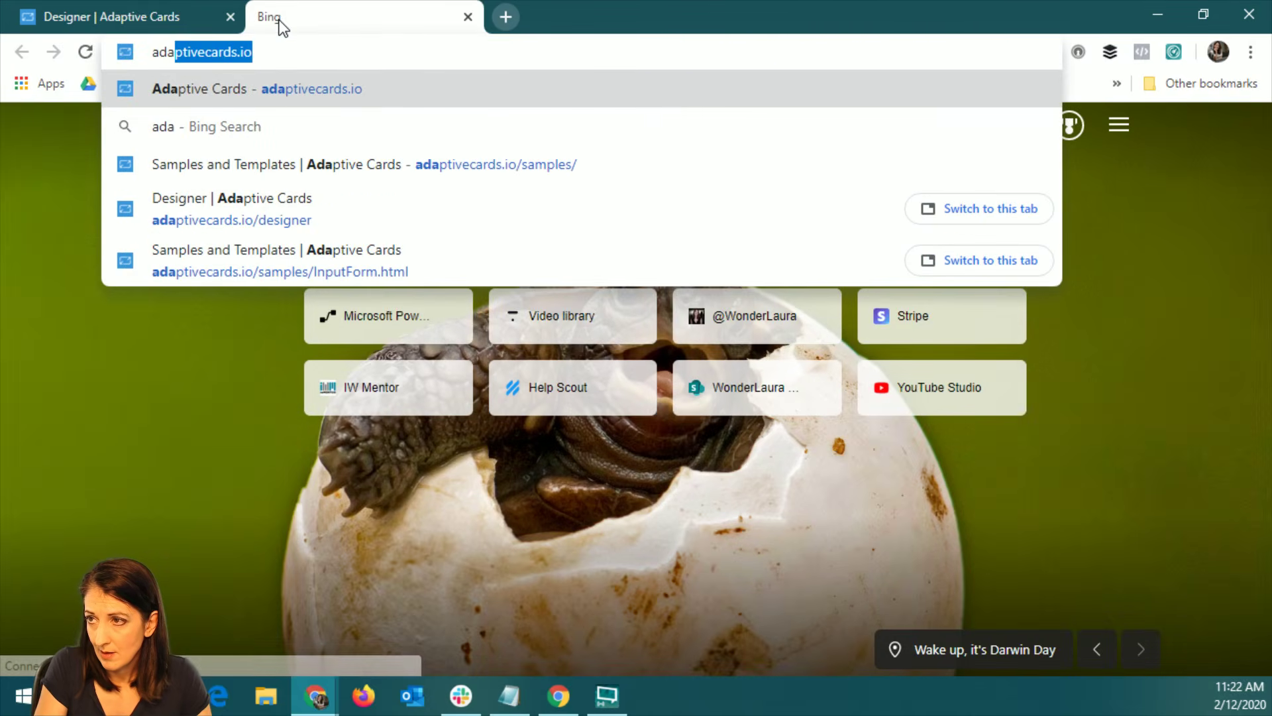
key(Return)
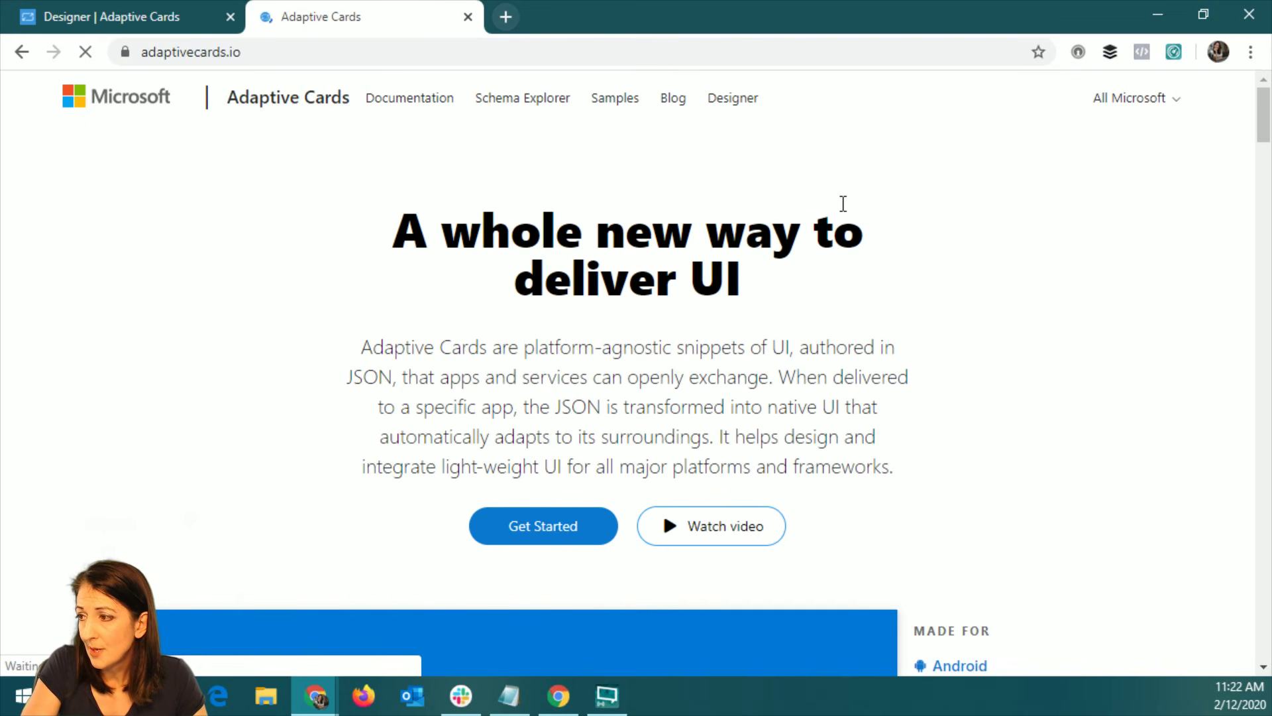
click(613, 102)
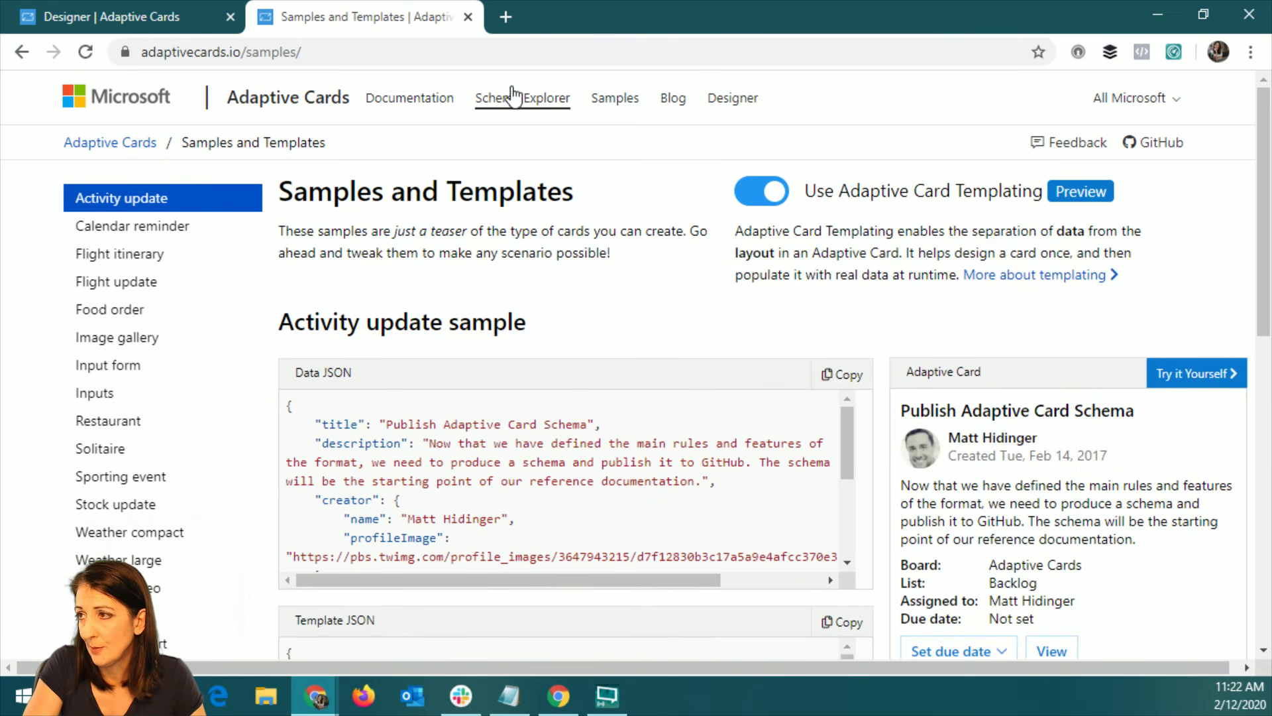
- Return to the Adaptive Cards home page and look through its content
click(21, 53)
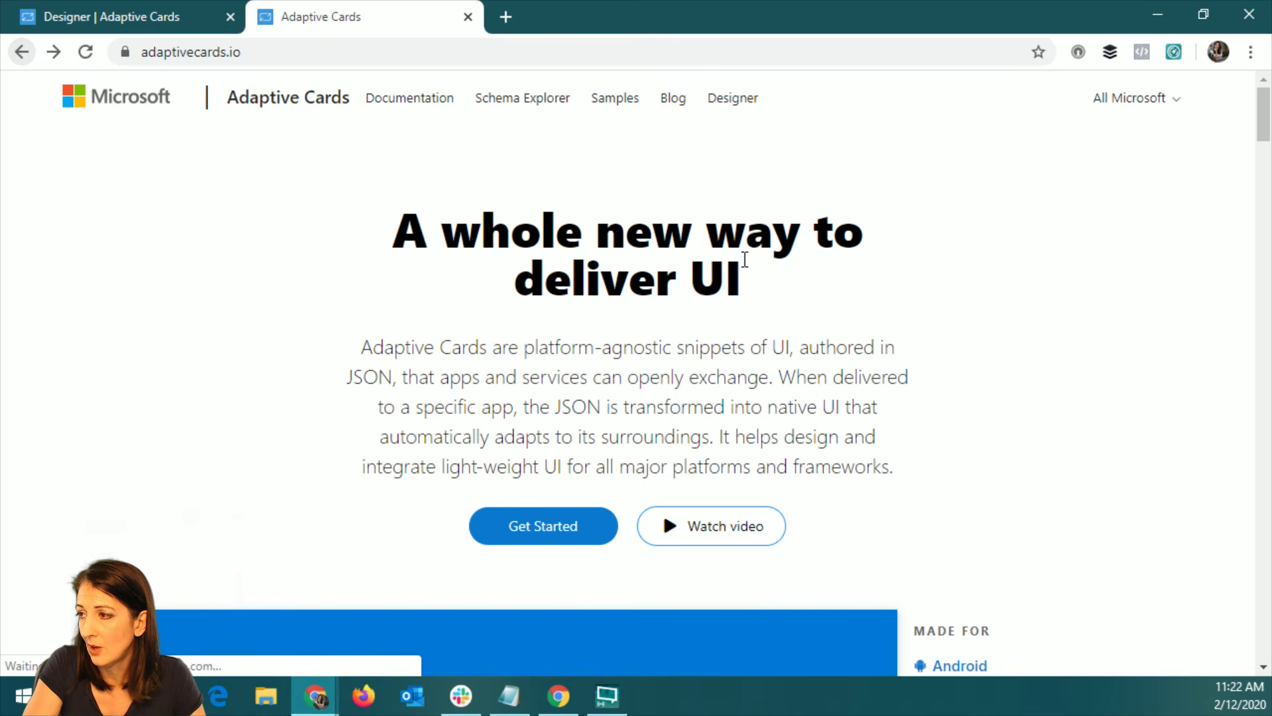
scroll(745, 272, down, 15)
scroll(750, 274, down, 20)
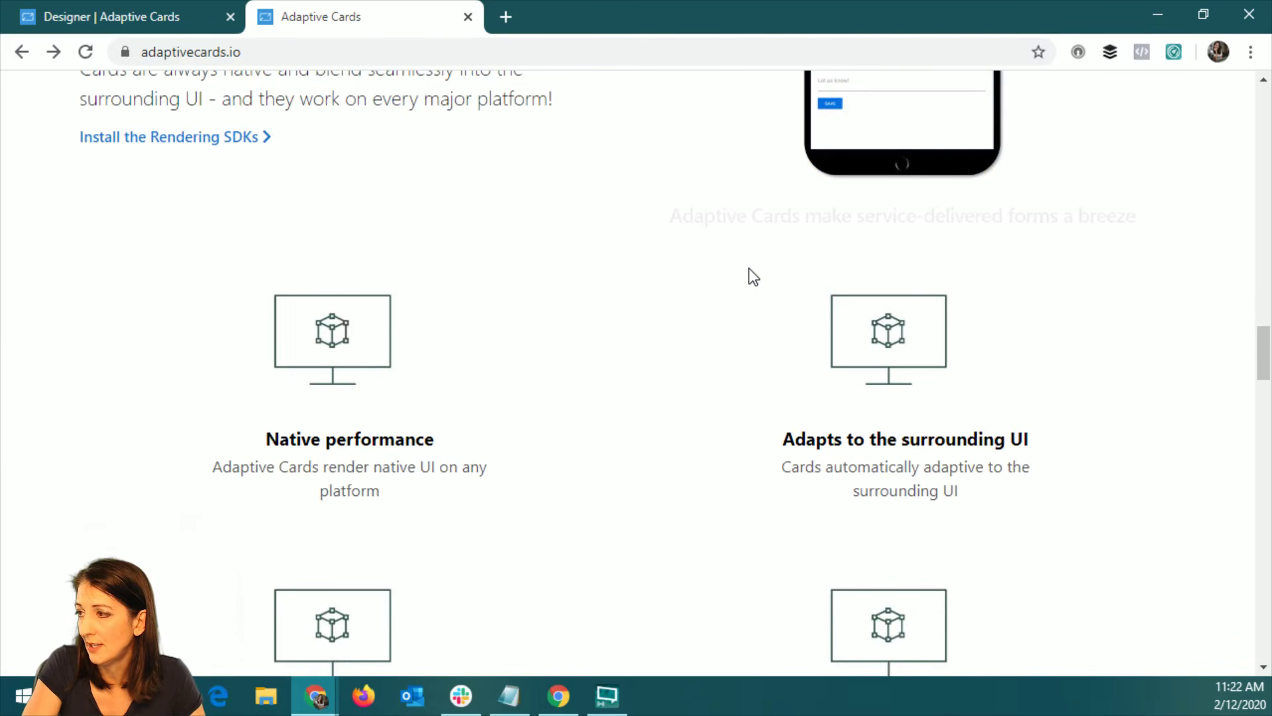
scroll(749, 269, up, 15)
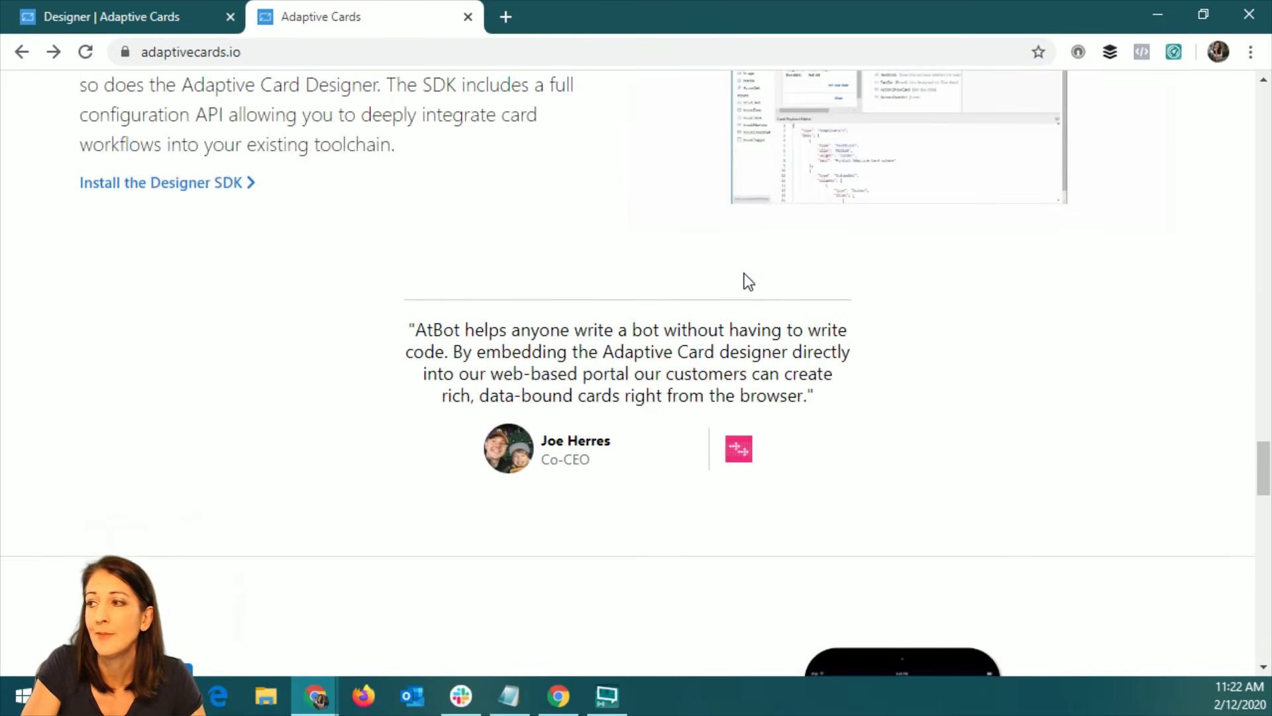
scroll(993, 218, down, 3)
drag(1265, 390, 1266, 30)
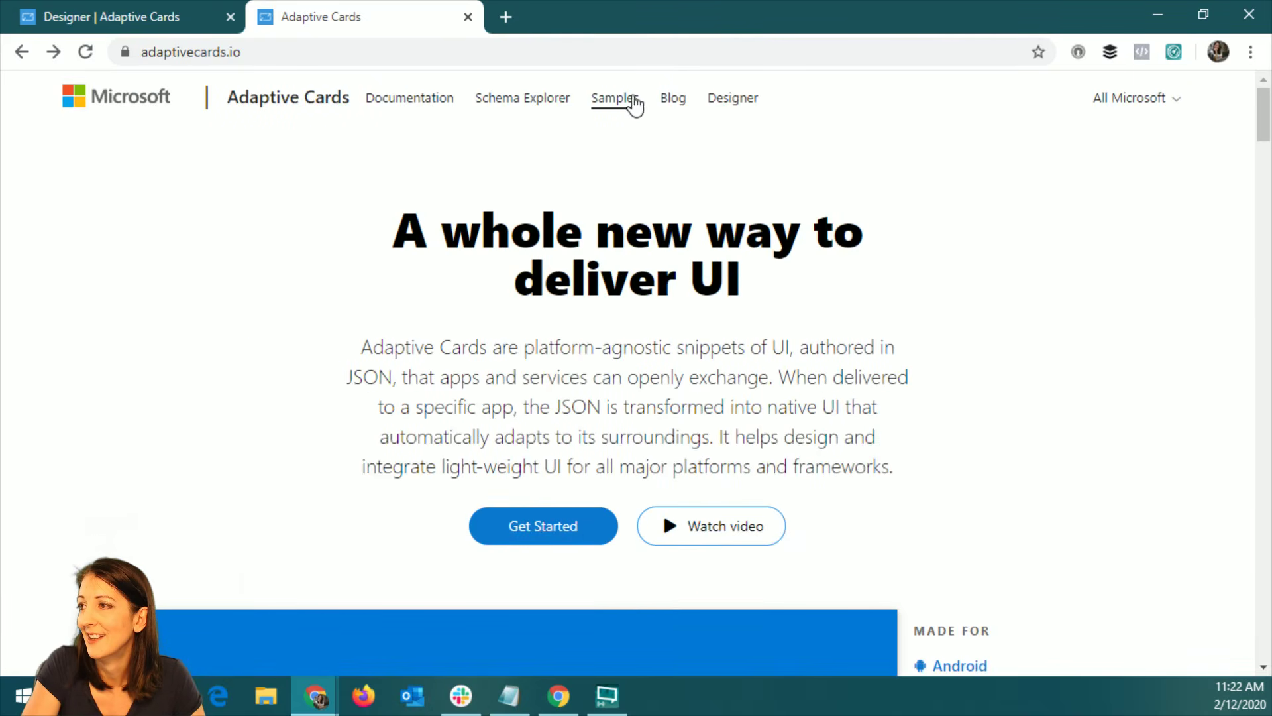
- View the Samples and Templates page again, close its browser tab and switch back to the flow in Power Automate
click(630, 98)
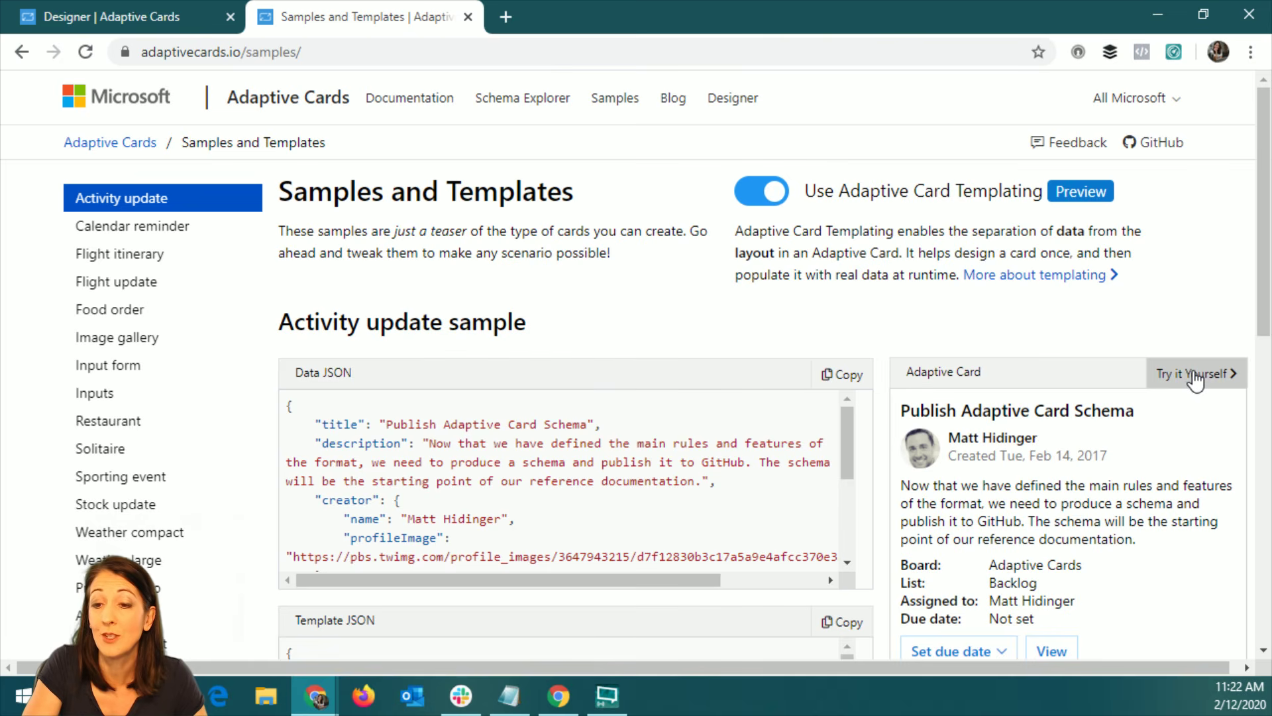
click(468, 17)
key(alt+Tab)
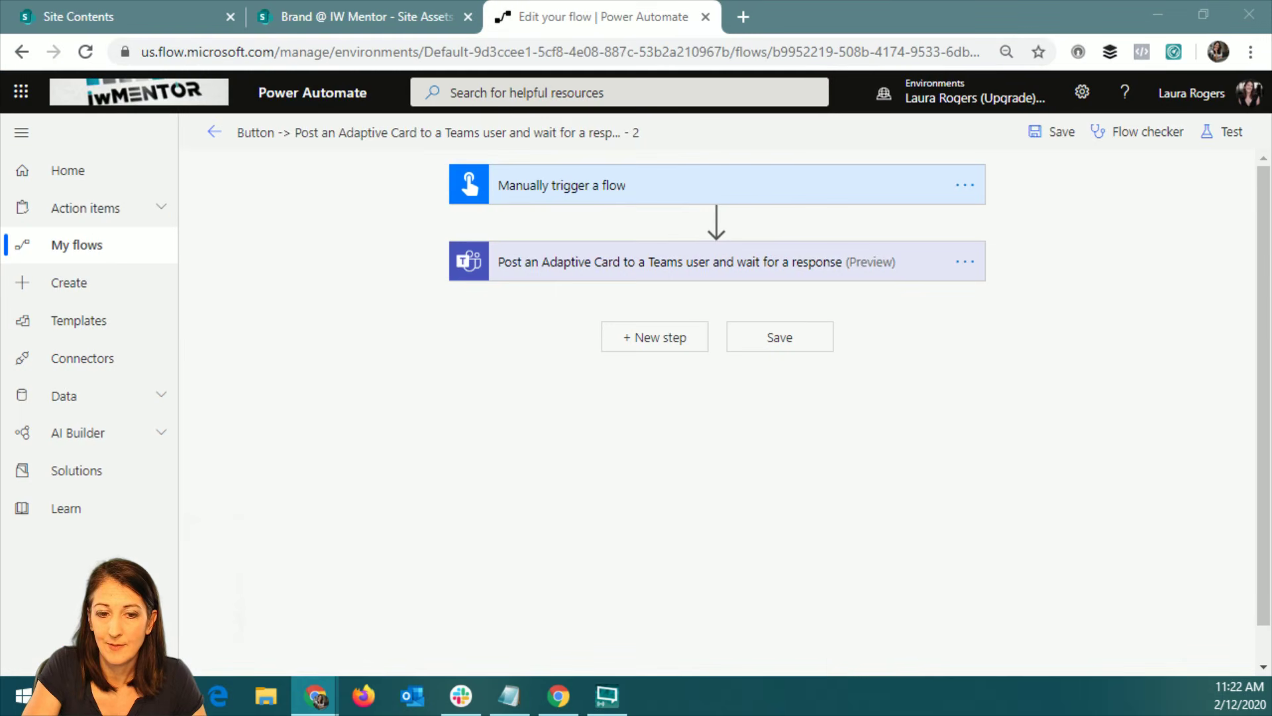
- Switch to Microsoft Teams and examine the absence request card in the Flow chat, comparing the Chat and Teams sections
key(alt+Tab)
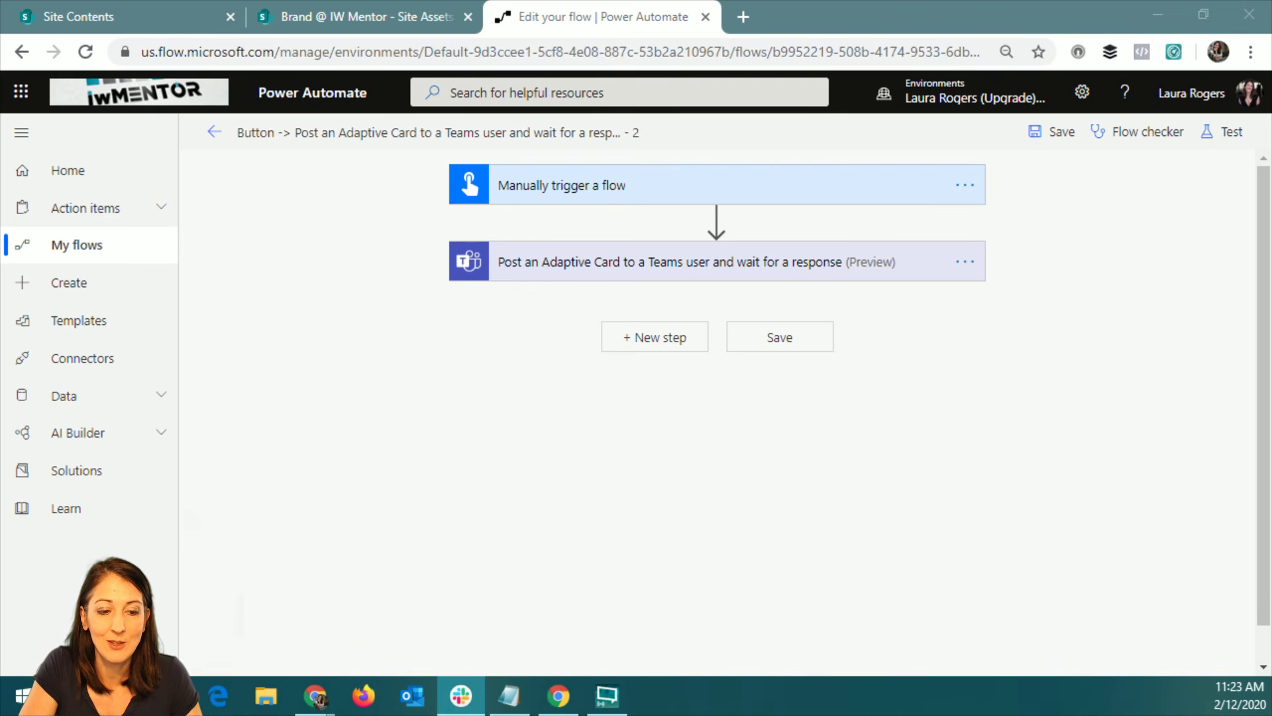
key(alt+Tab)
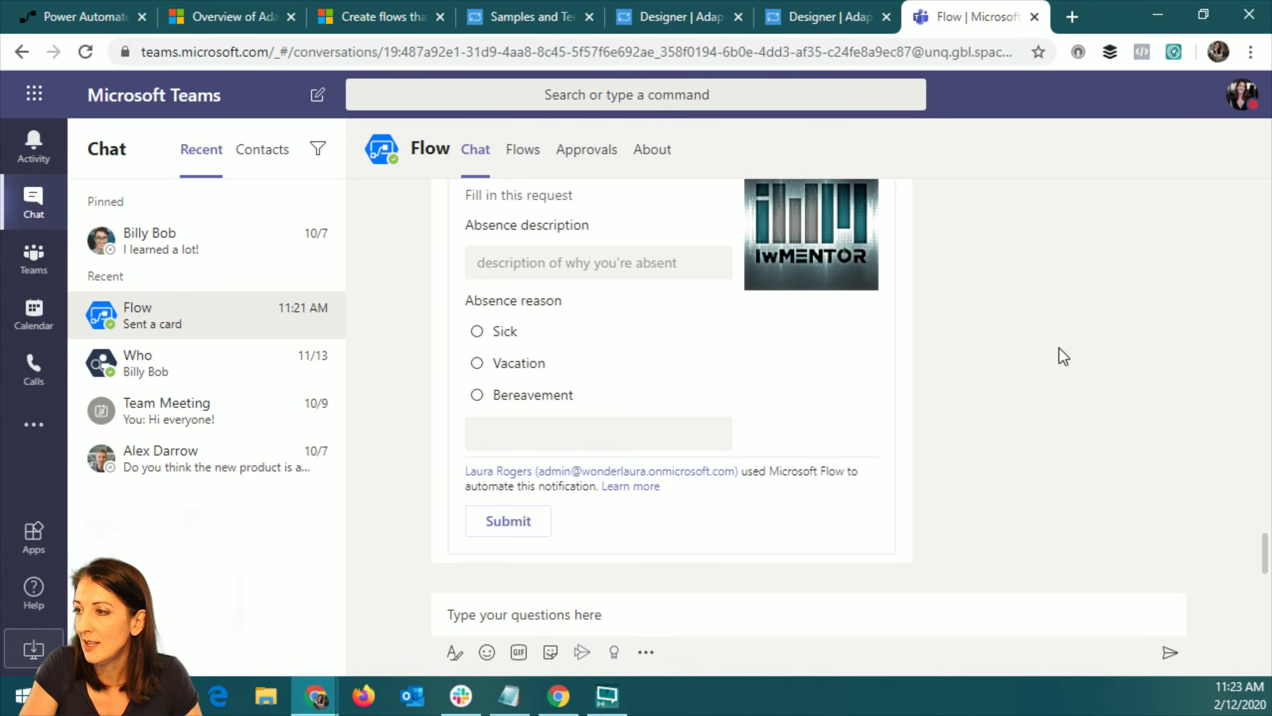
scroll(1070, 347, up, 1)
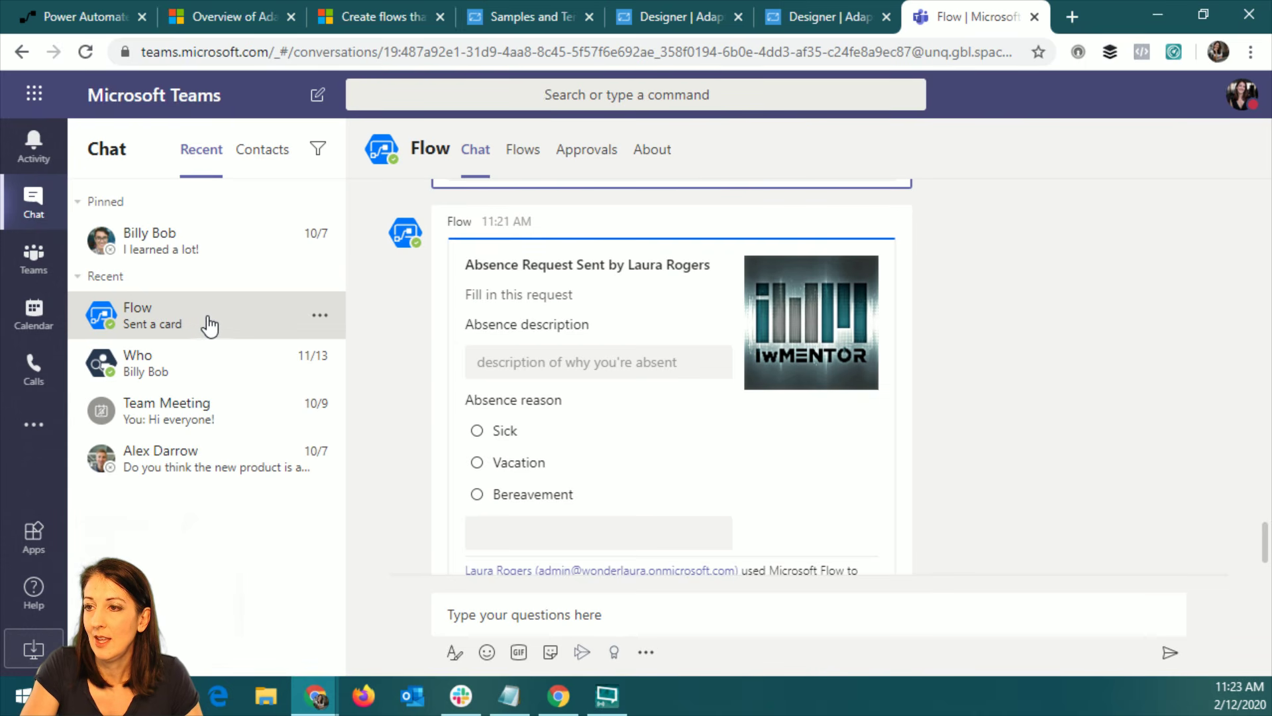
click(33, 262)
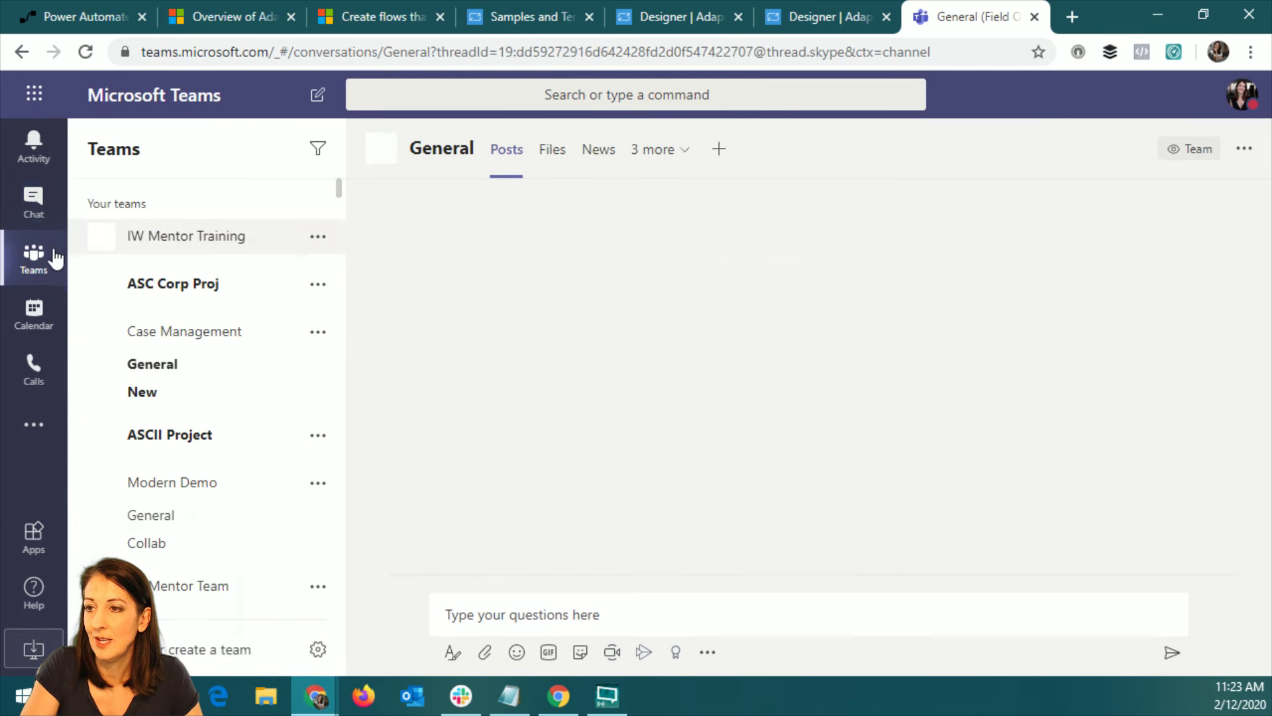
click(32, 201)
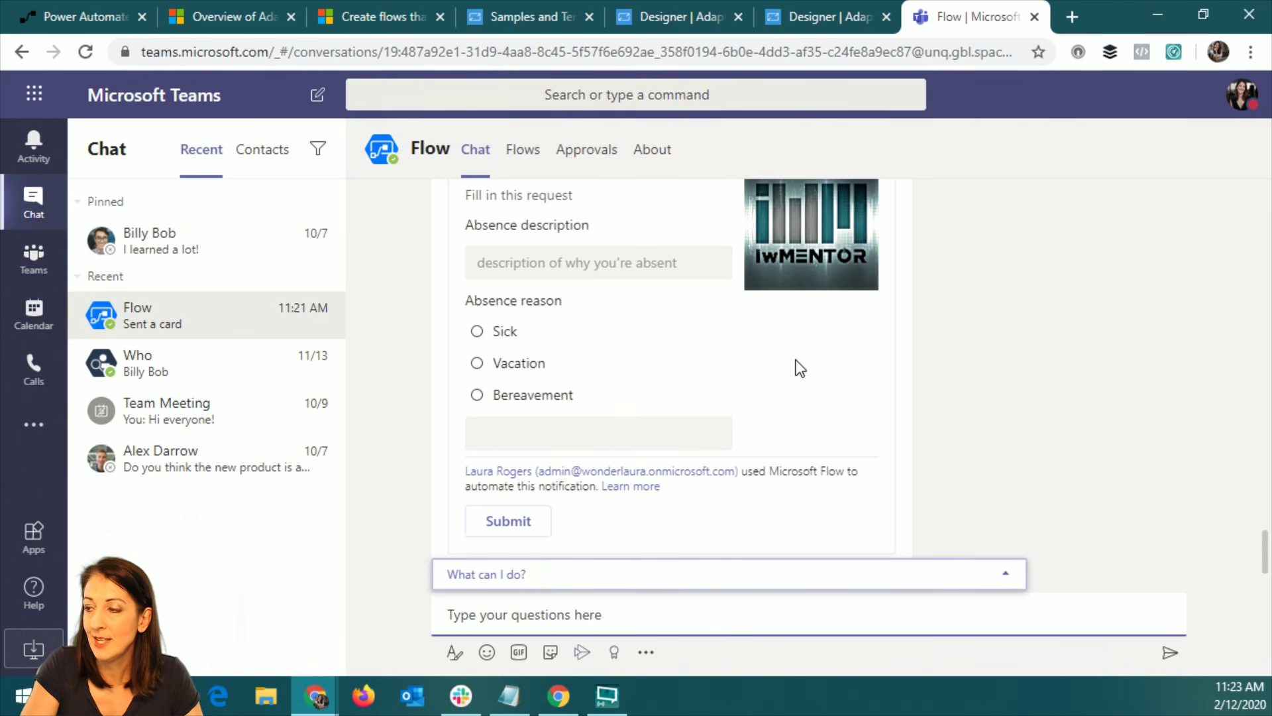
- Fill in the absence request card with description "sick with flu", reason Sick and date Feb 12, 2020, and submit it
scroll(695, 332, up, 2)
click(584, 361)
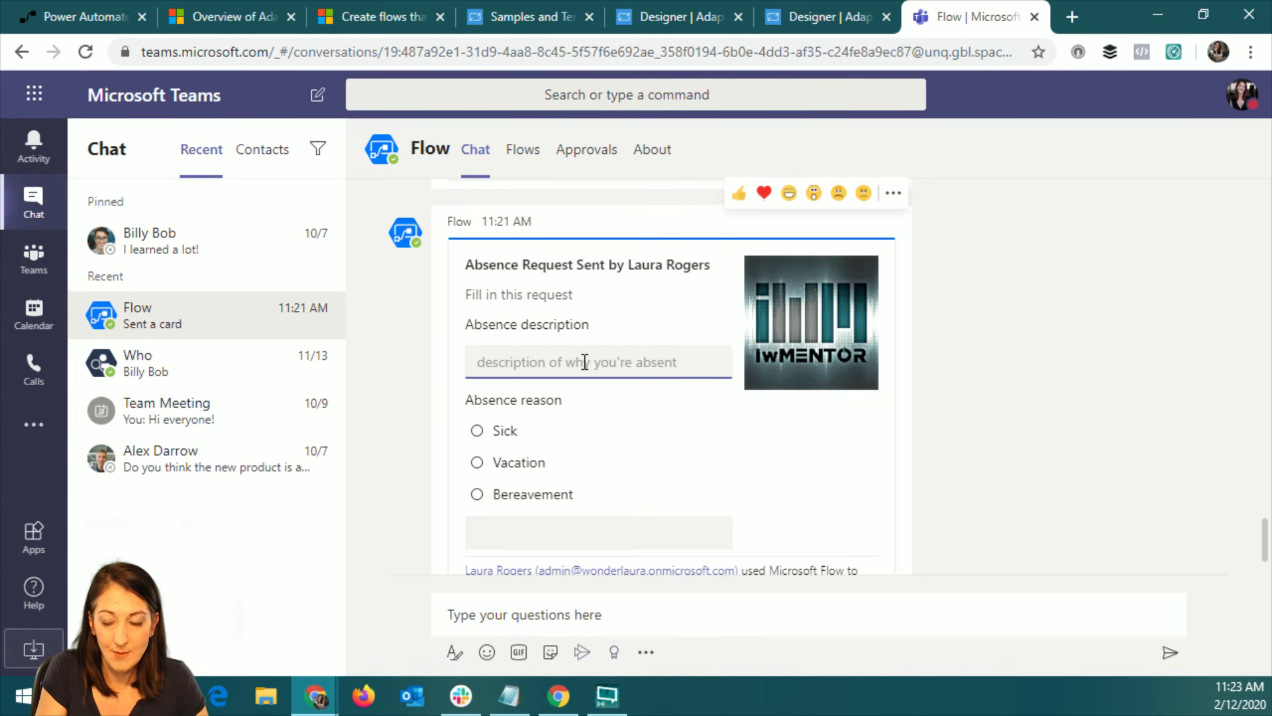
text(sick with flu)
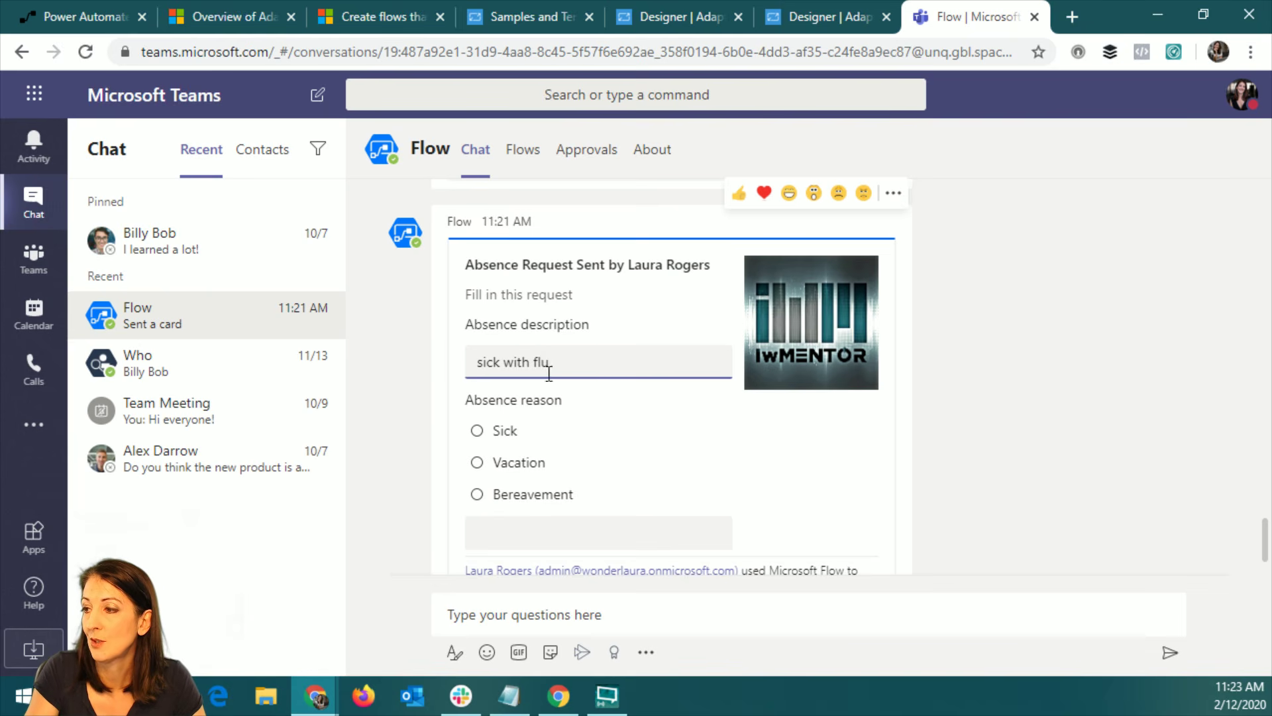
click(477, 431)
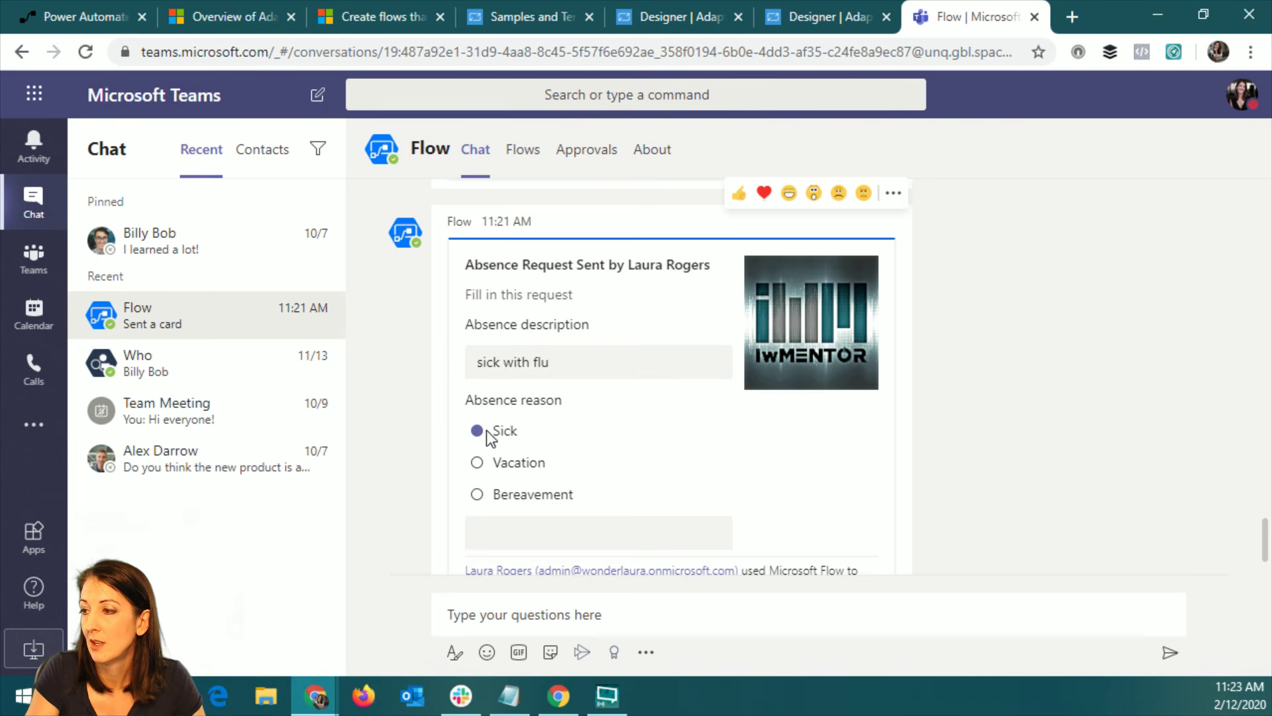
click(601, 532)
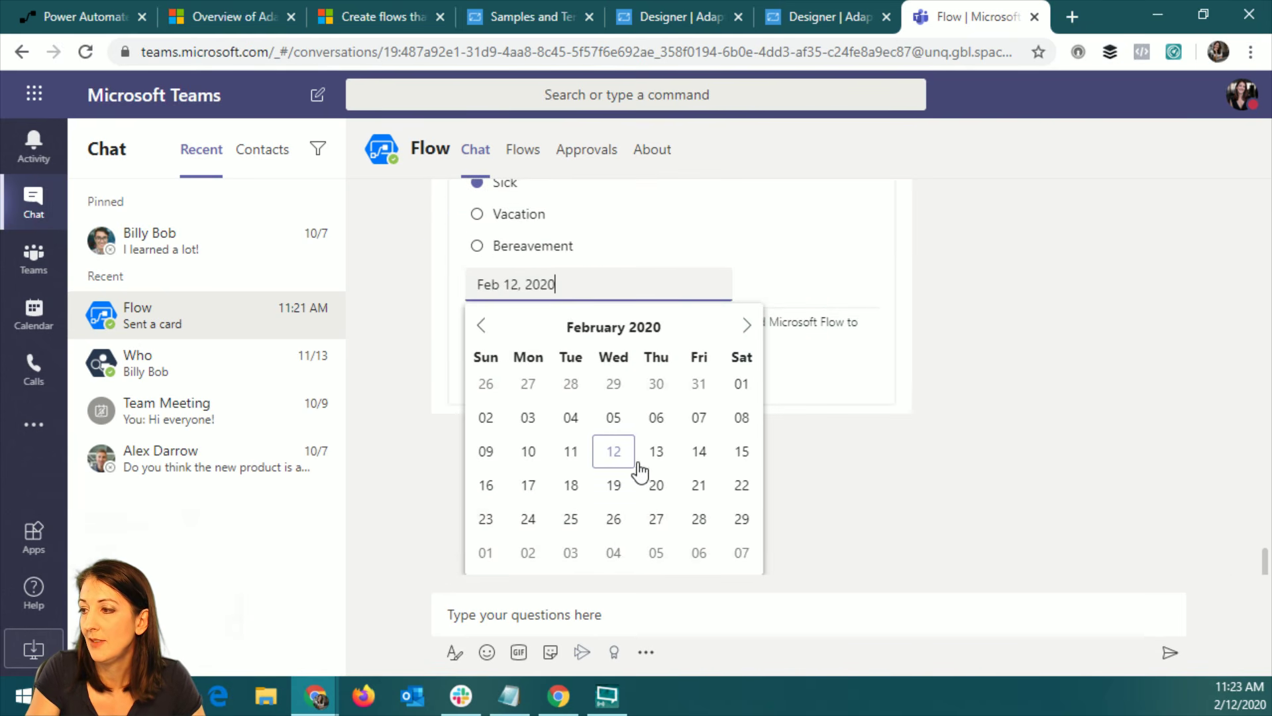
click(614, 452)
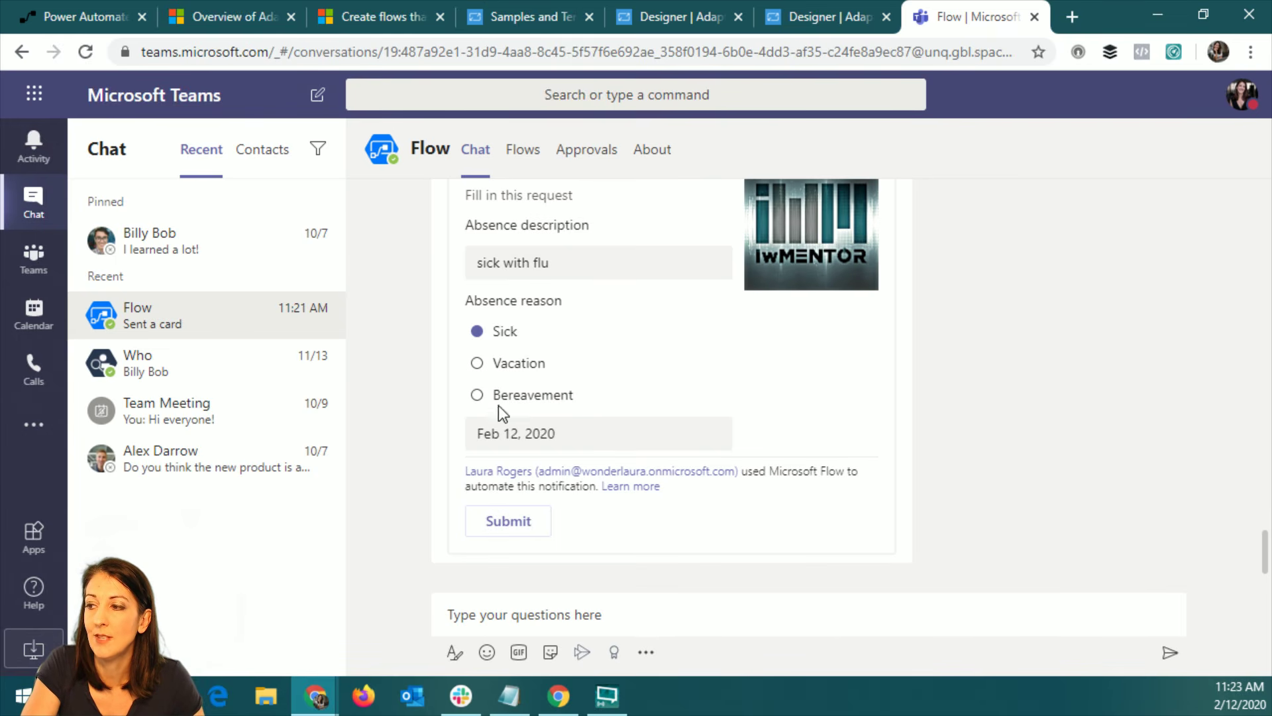
click(509, 520)
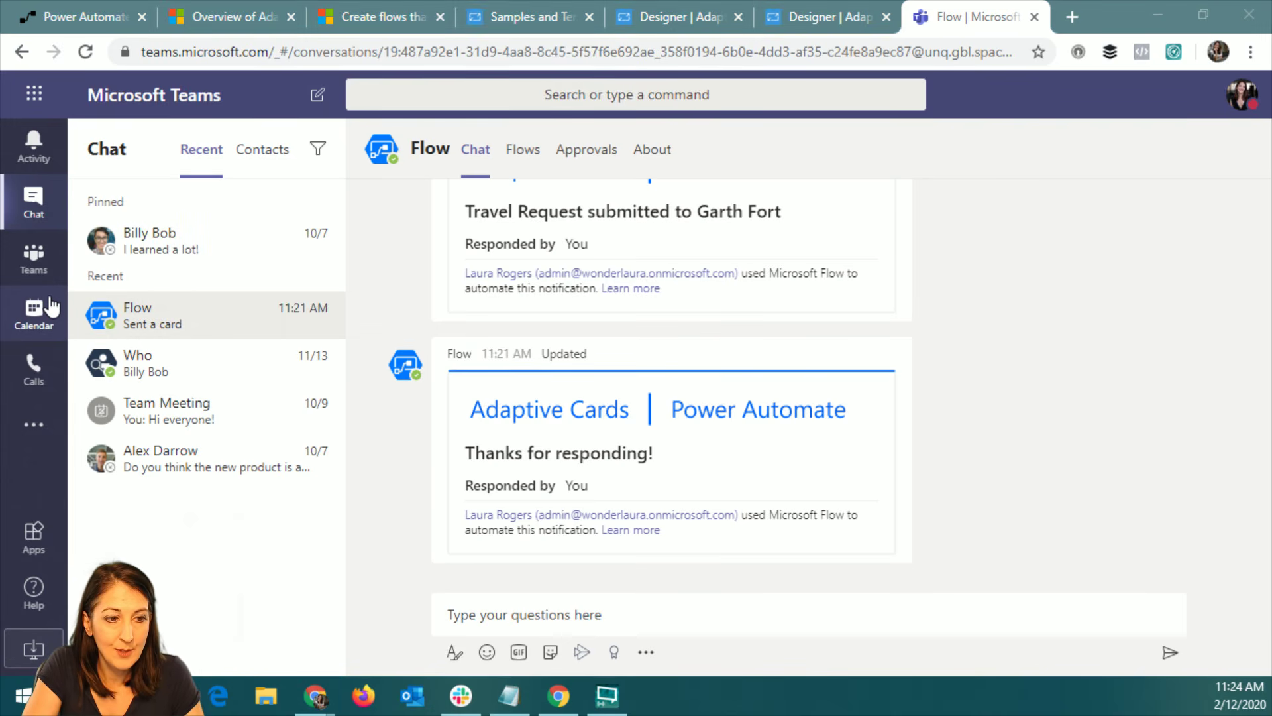
- Switch to Power Automate, open the flow's Feb 12, 11:21 AM run and expand the adaptive card action's outputs
key(alt+Tab)
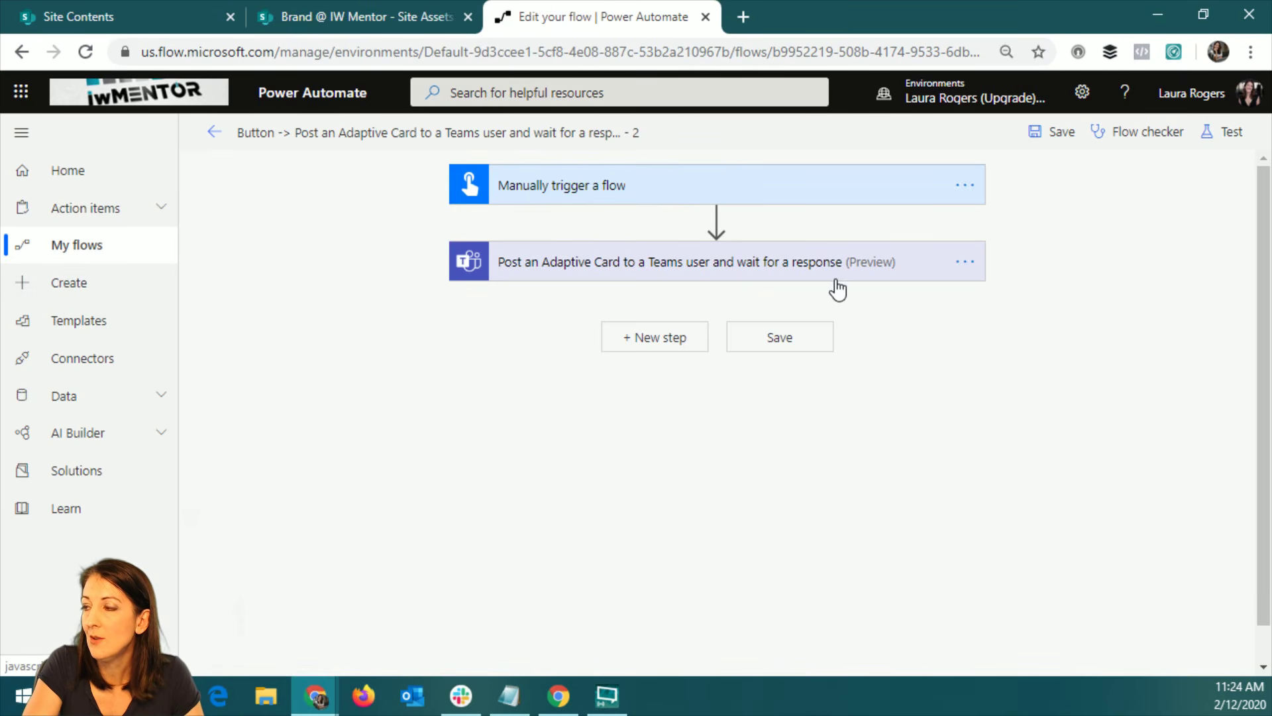
click(605, 259)
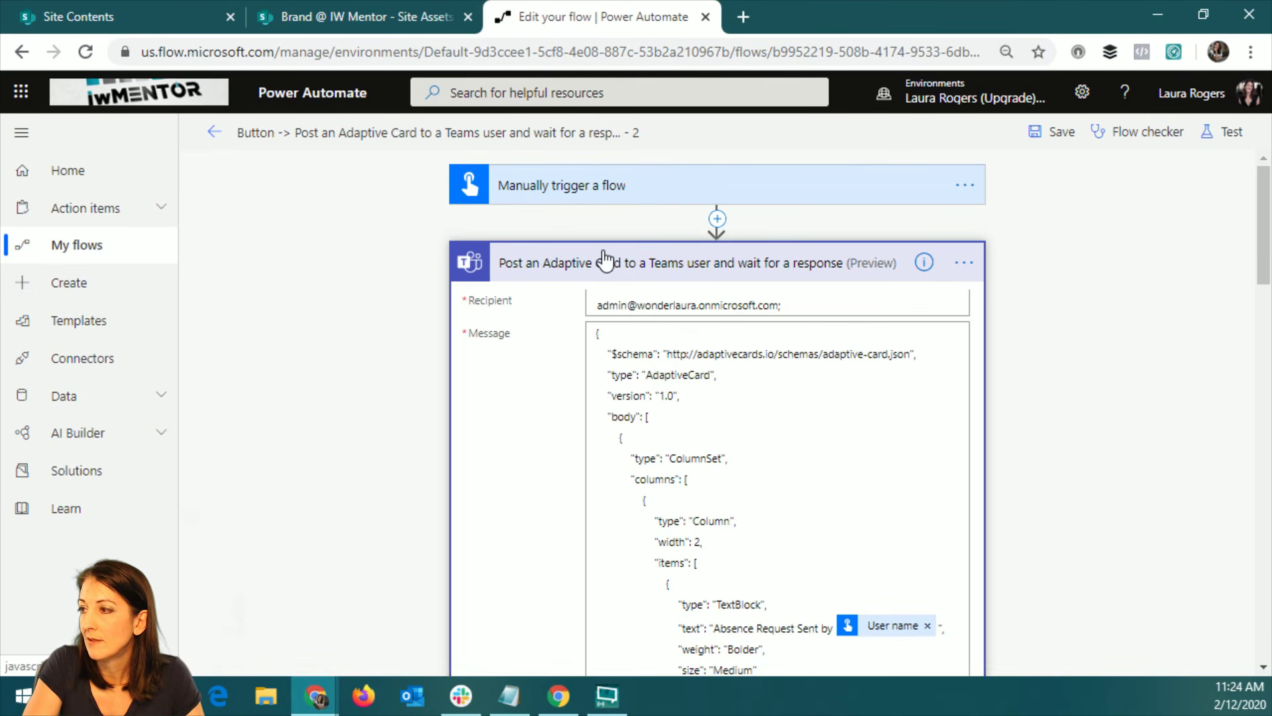
click(214, 131)
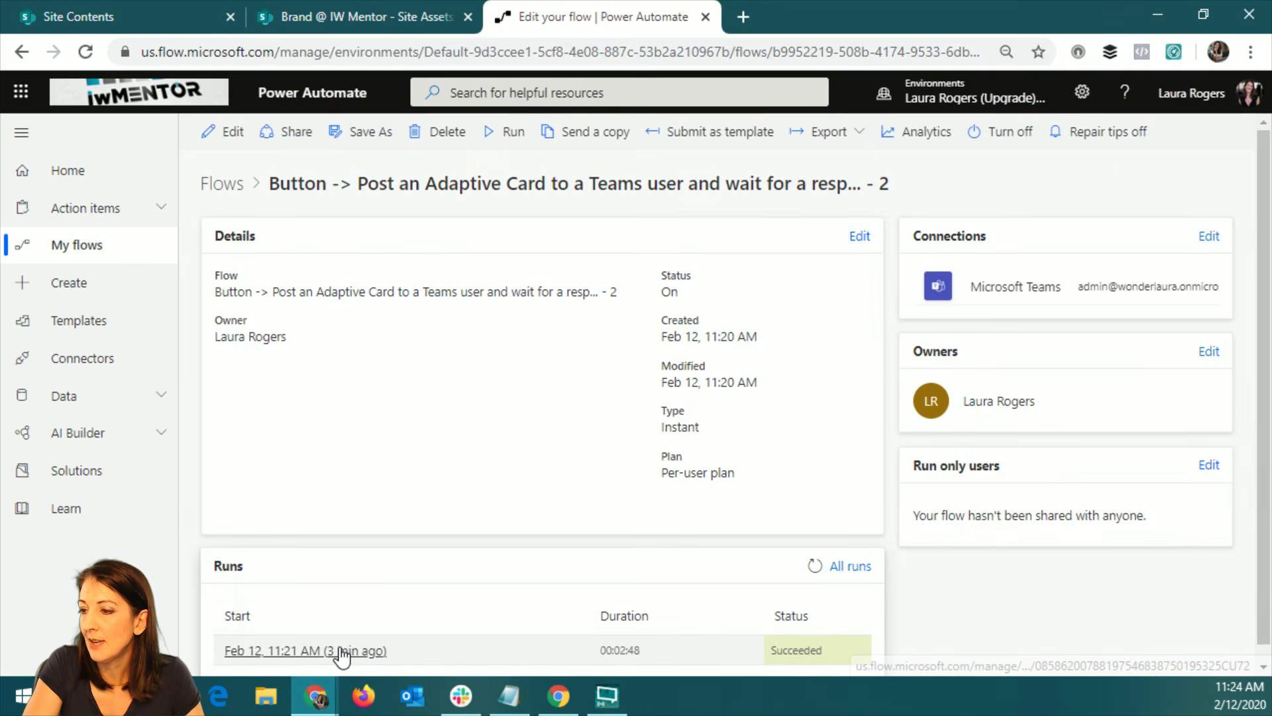
click(342, 652)
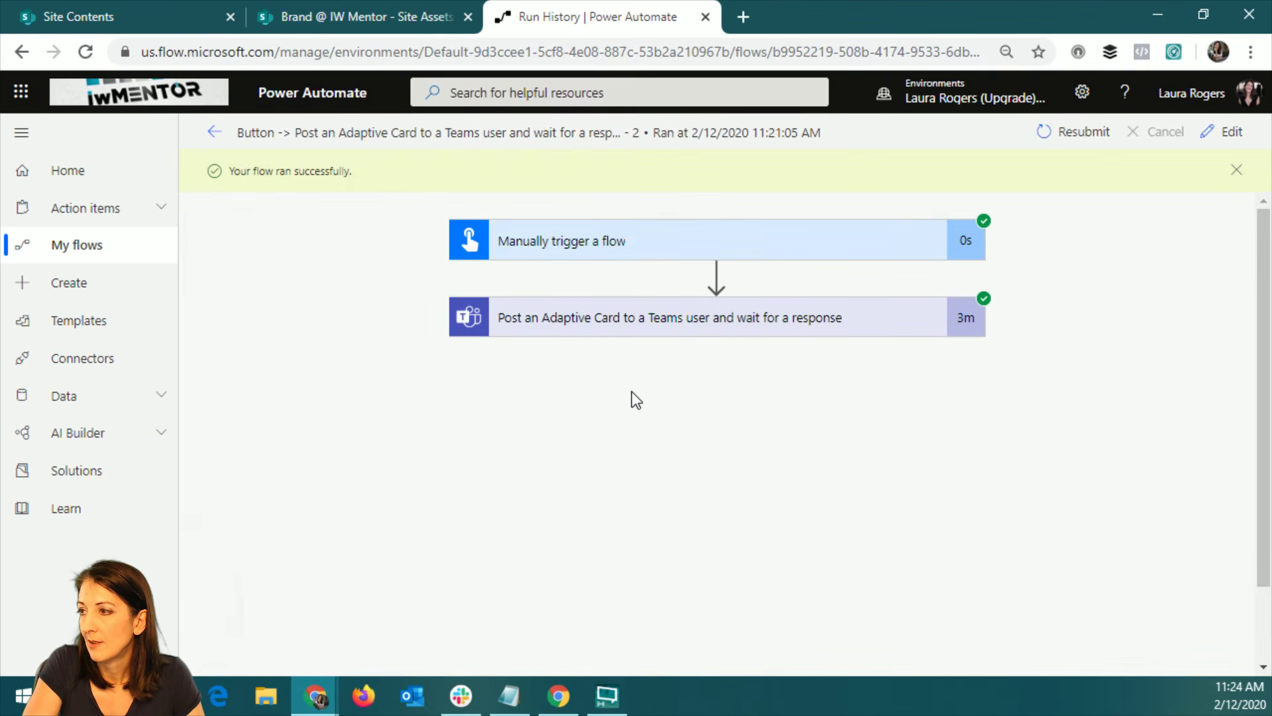
click(622, 326)
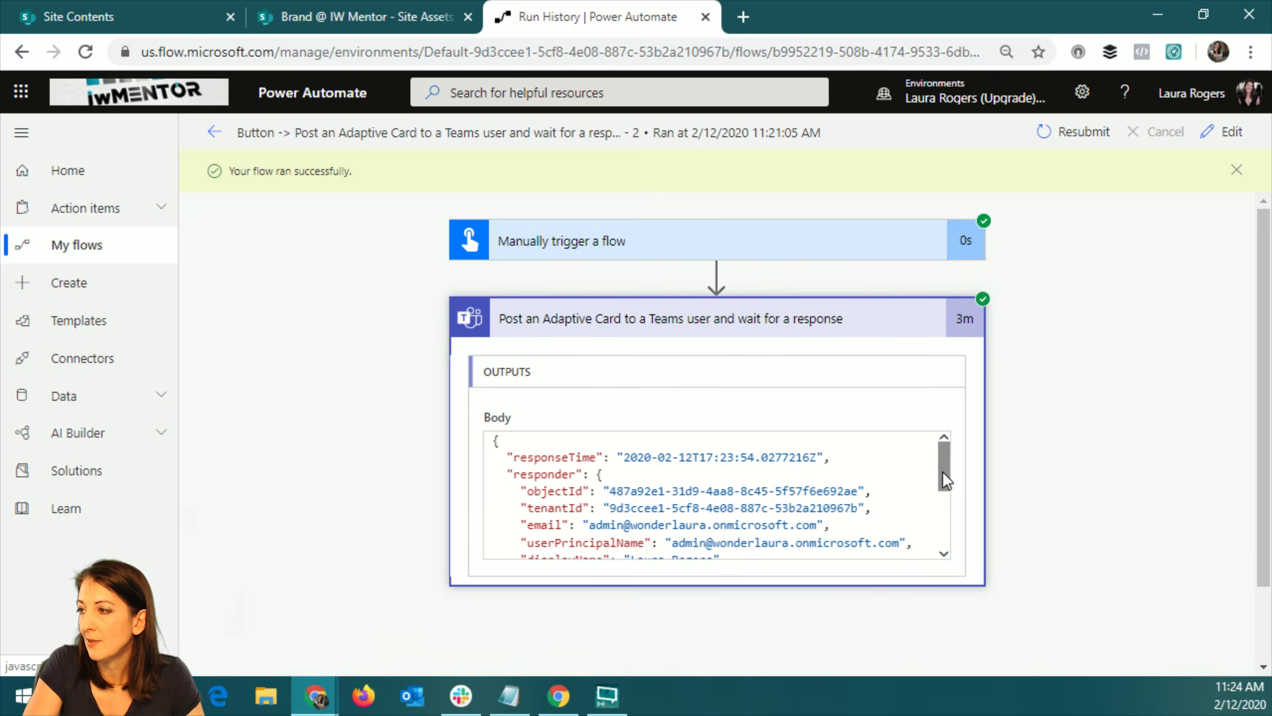
- Examine the submitted description, reason and date values in the output body, and select the whole body's JSON
drag(944, 466, 965, 551)
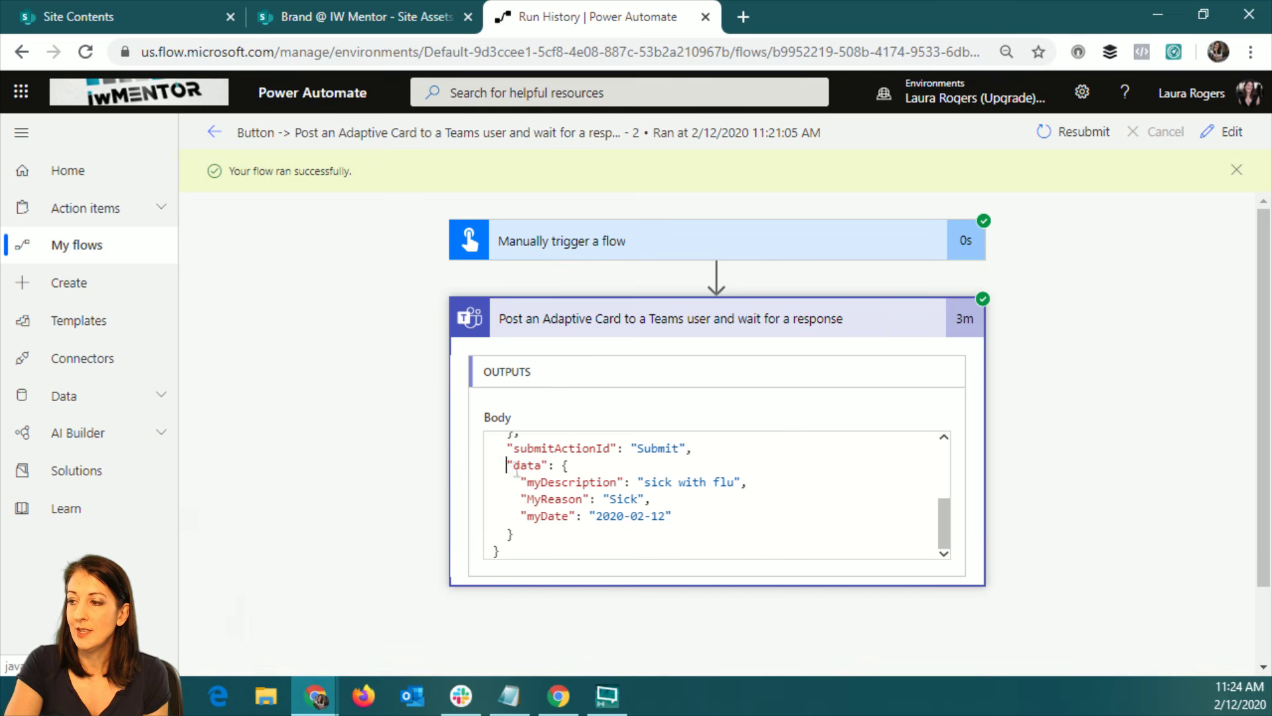
drag(507, 465, 702, 515)
click(601, 515)
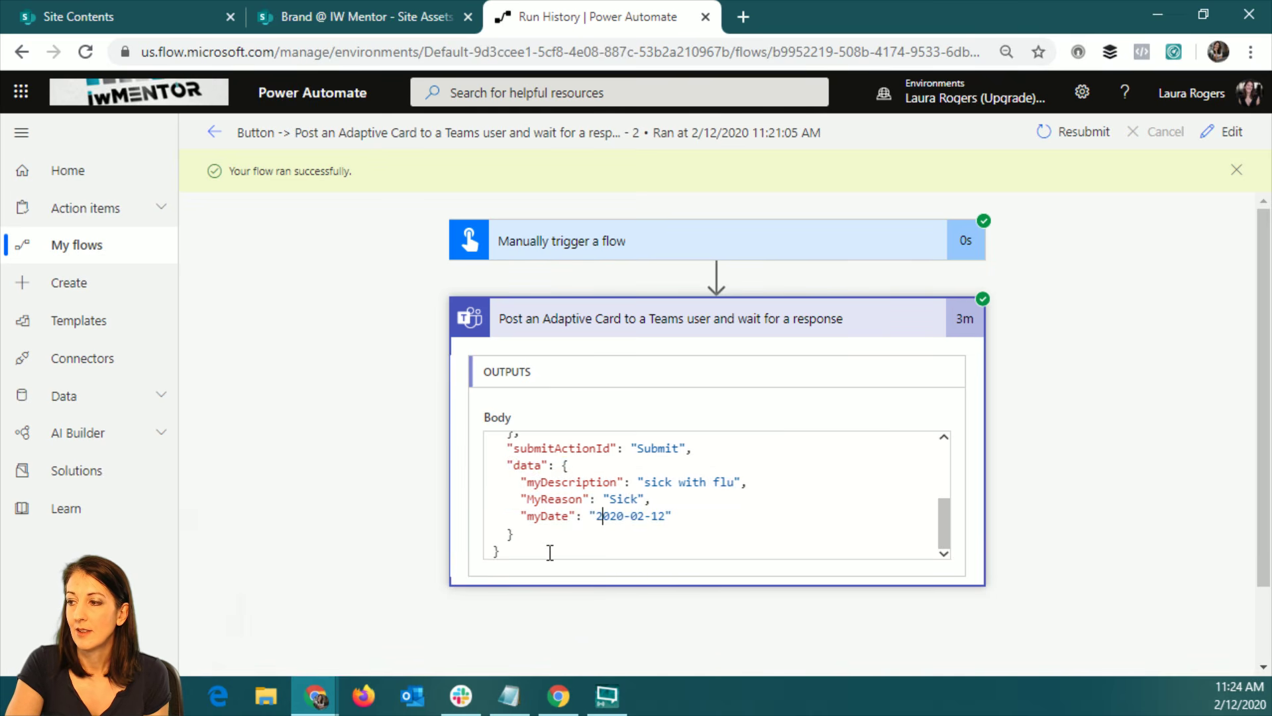
click(550, 517)
drag(515, 555, 416, 399)
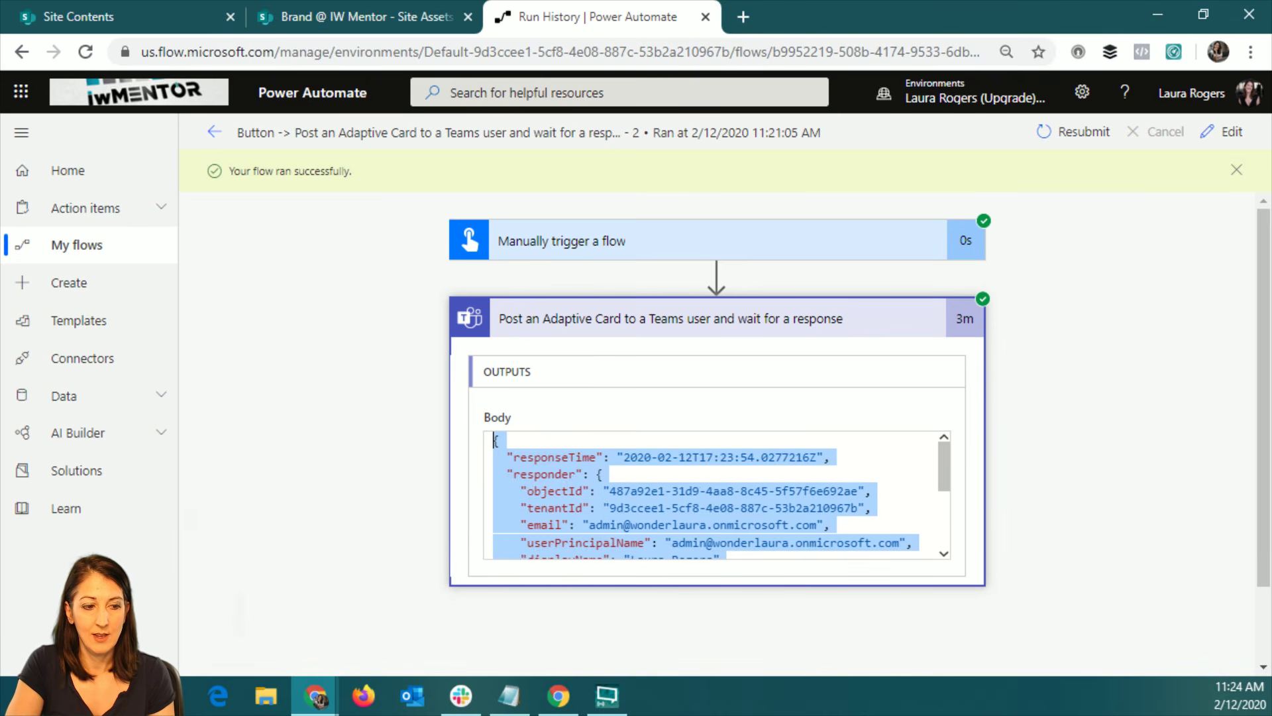
click(16, 695)
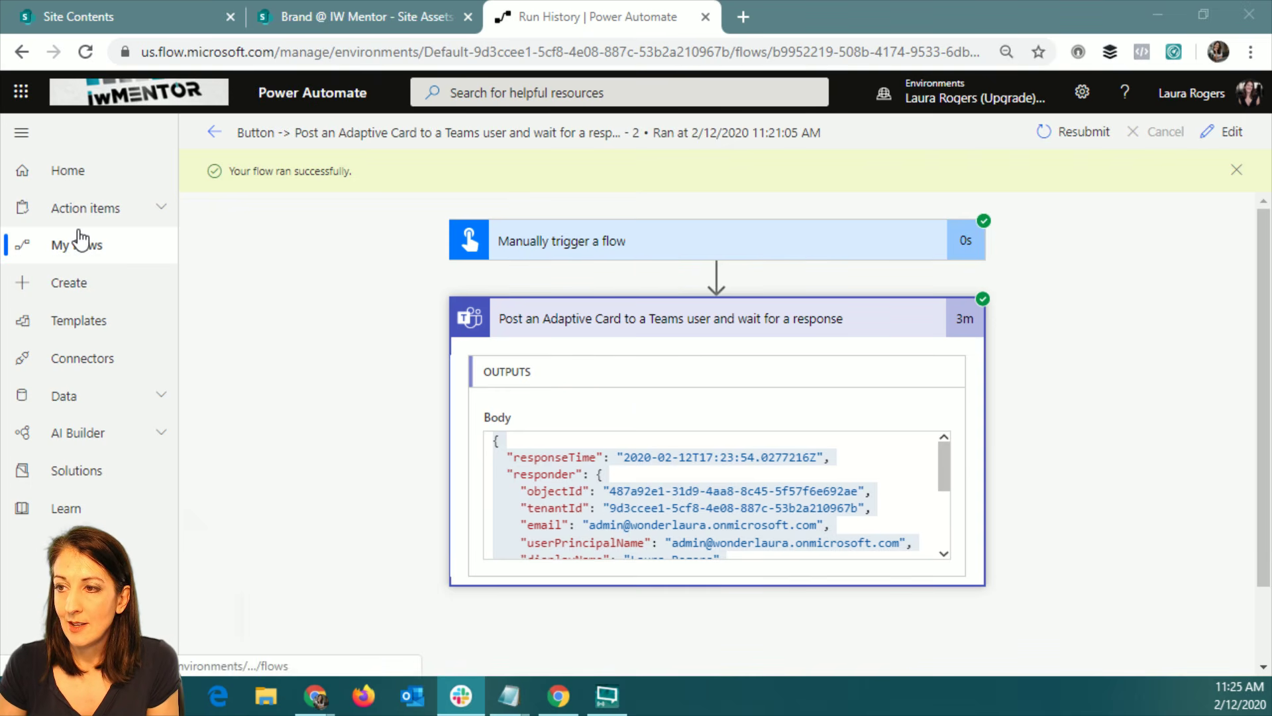
- Leave this run, return to the list of flows and open the "Travel request form adaptive card" flow for editing
click(1226, 131)
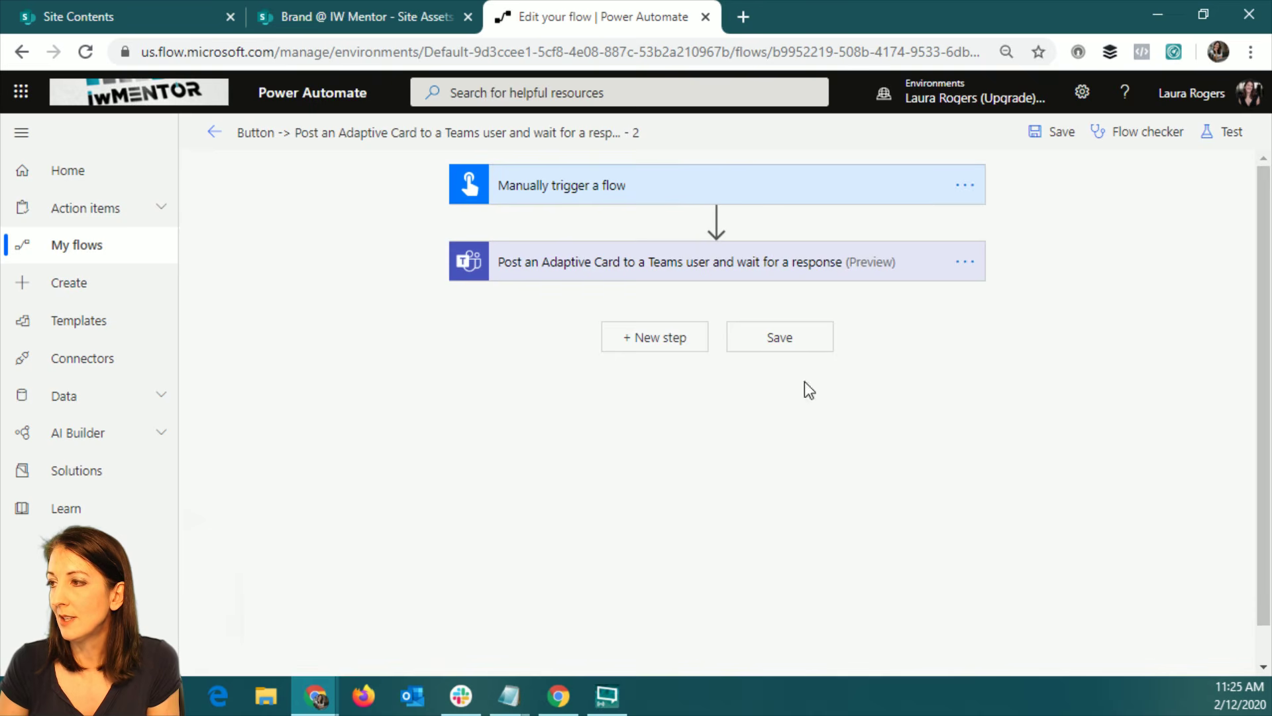
click(209, 134)
click(221, 185)
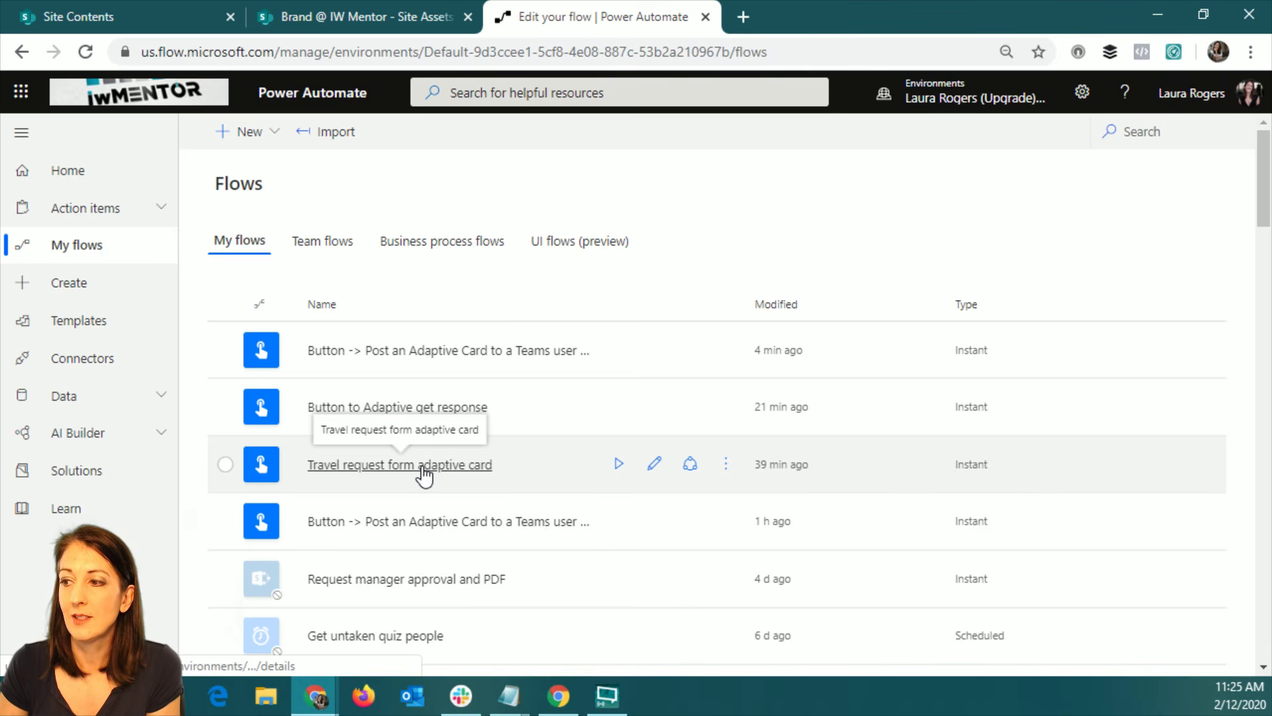
click(655, 465)
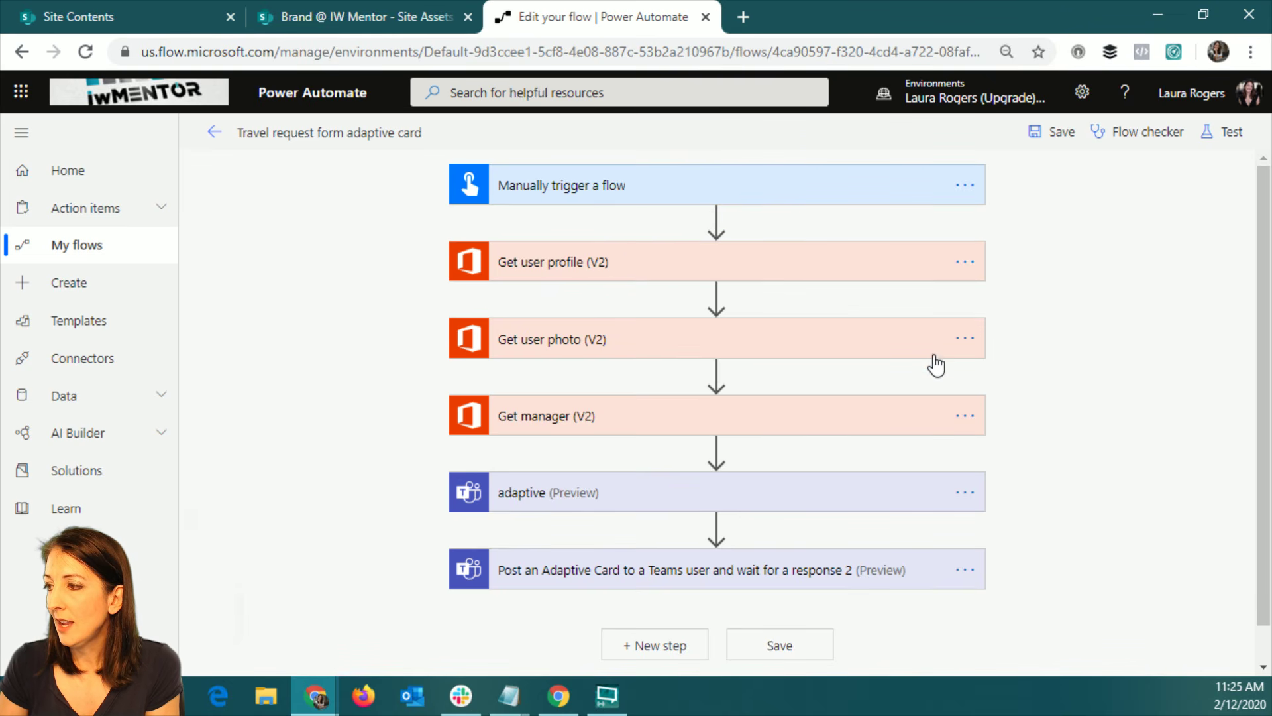
- Delete the Get user photo (V2) and Get user profile (V2) actions from the travel request flow
click(965, 340)
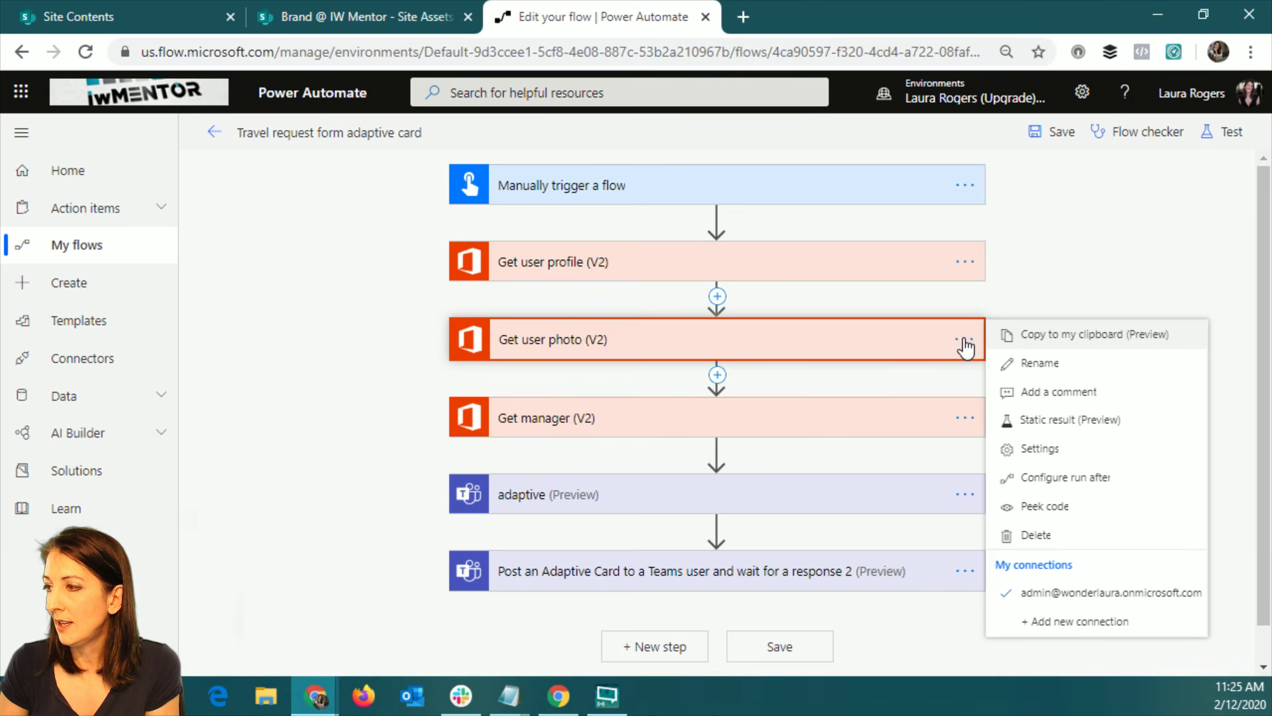
key(Escape)
key(Delete)
click(642, 415)
click(971, 267)
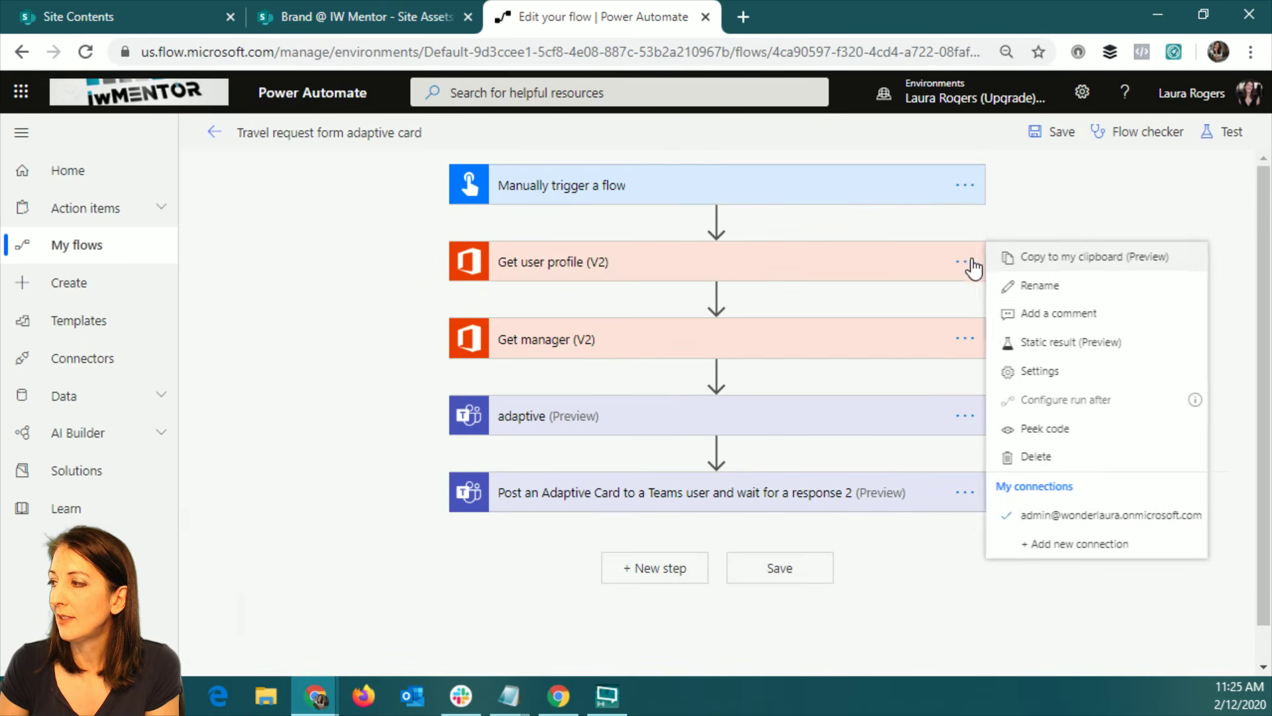
click(1072, 457)
click(632, 432)
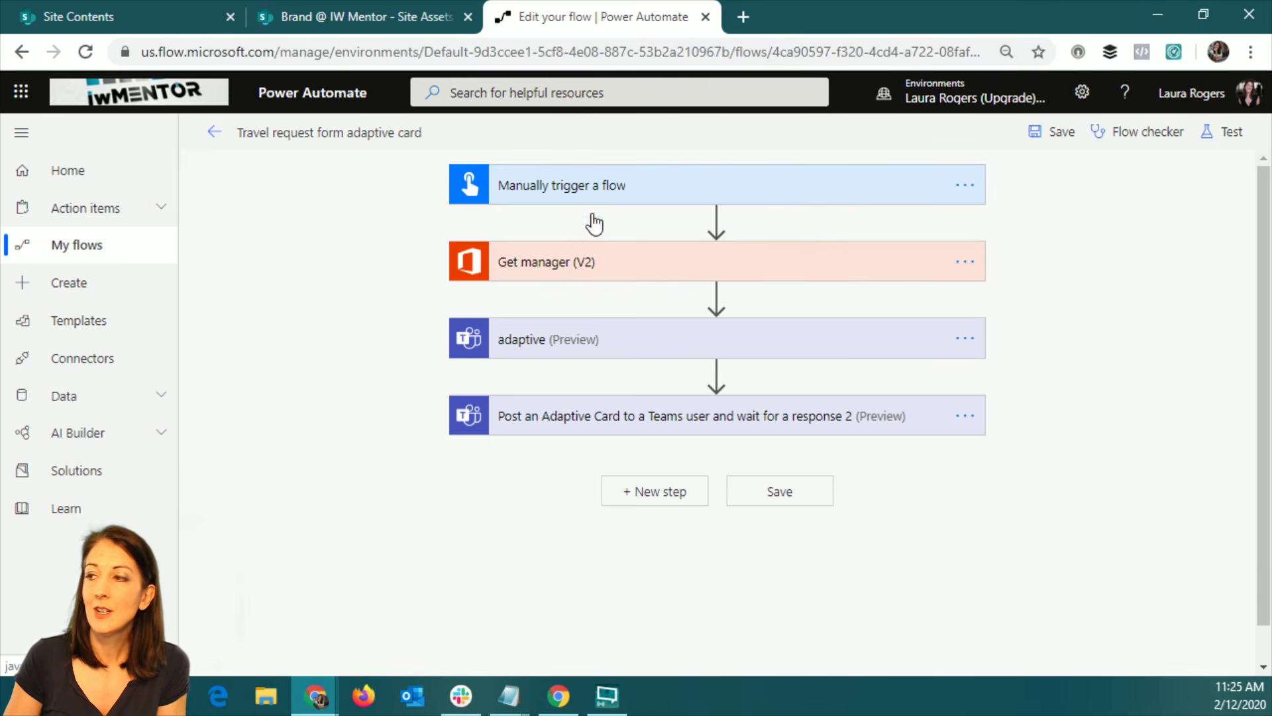
- Expand the Get manager (V2) action and the manual trigger, and show the user input types available for the trigger
click(576, 273)
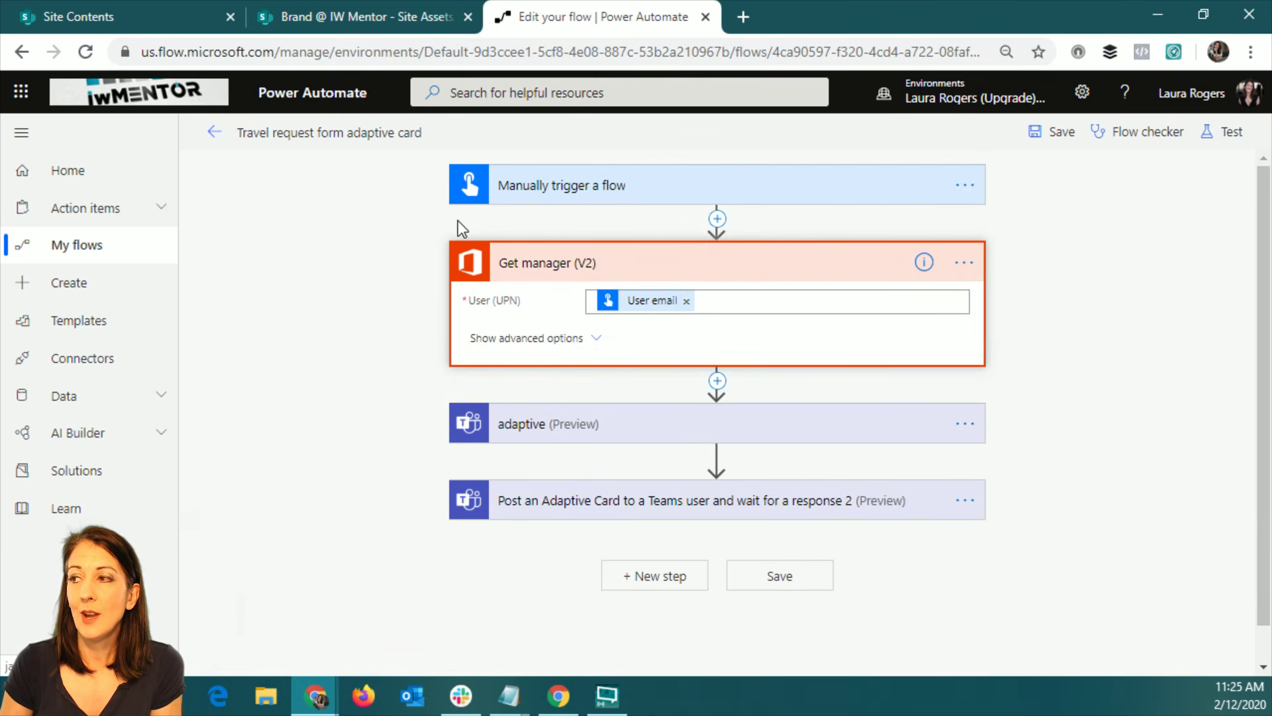
click(575, 189)
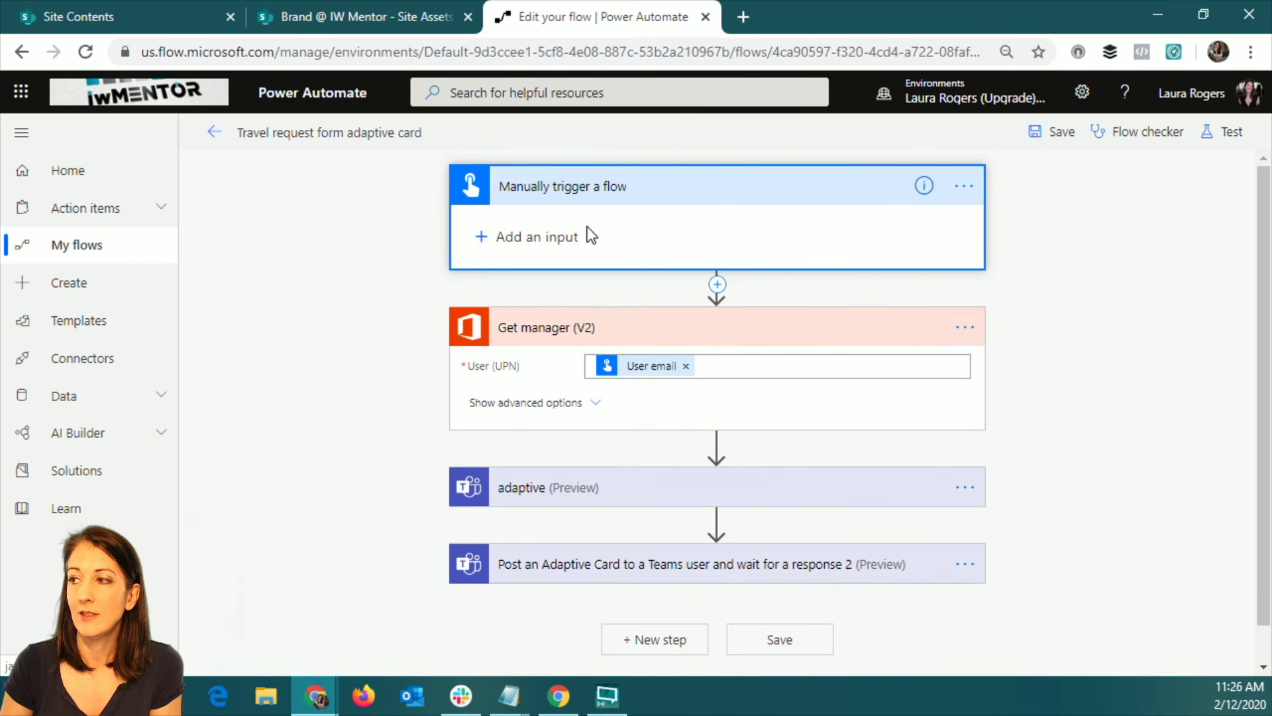
click(550, 238)
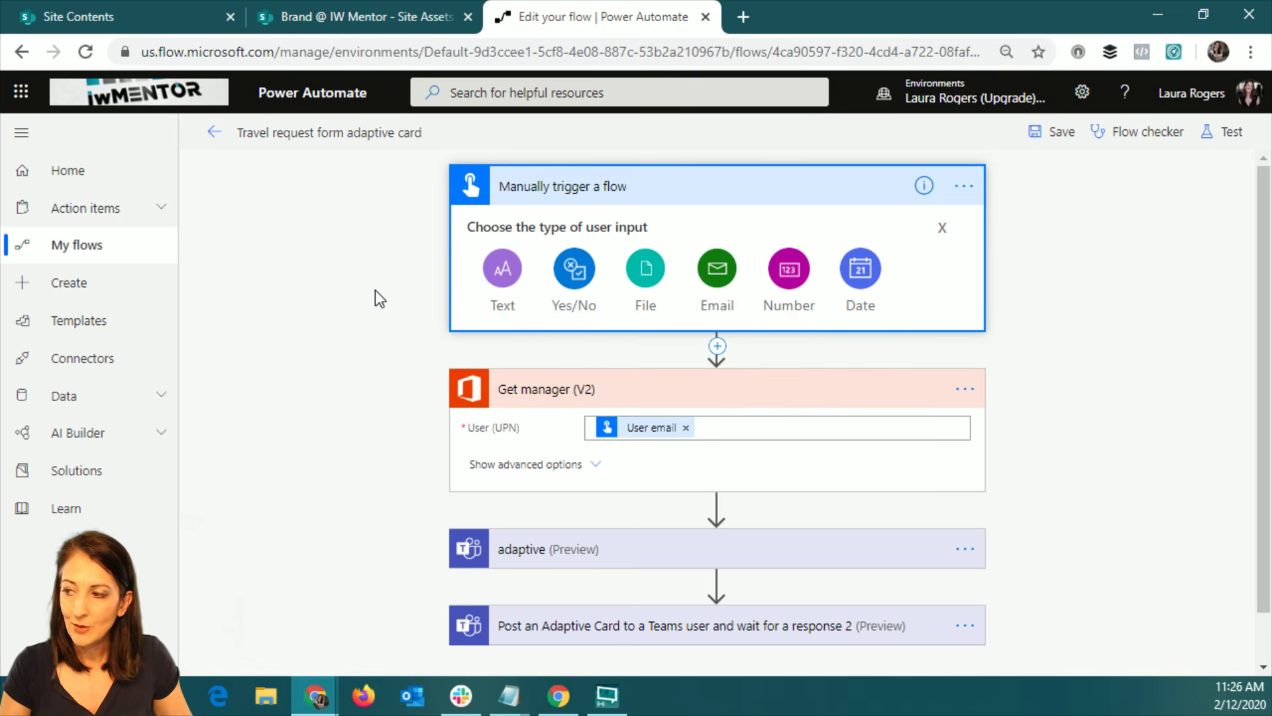
scroll(1156, 434, down, 1)
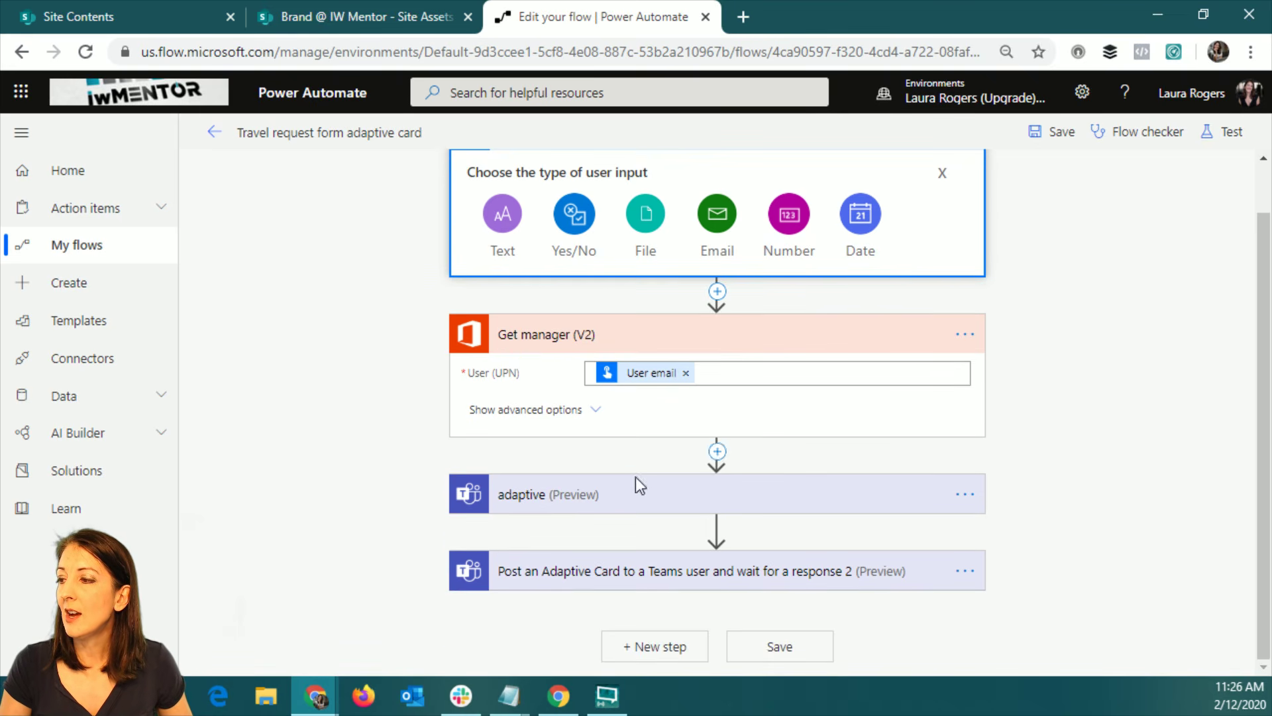
- Expand the "adaptive" Teams action and view its recipient and travel request card JSON
click(713, 498)
scroll(1070, 422, down, 5)
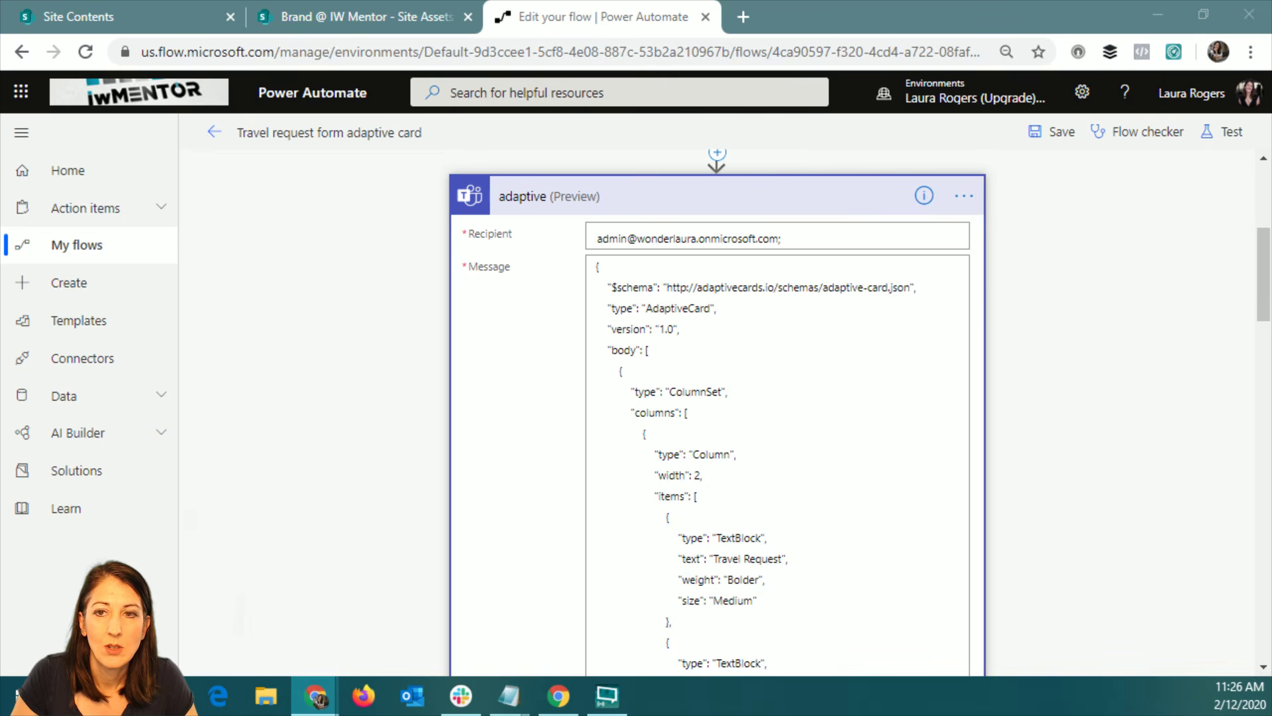
click(676, 196)
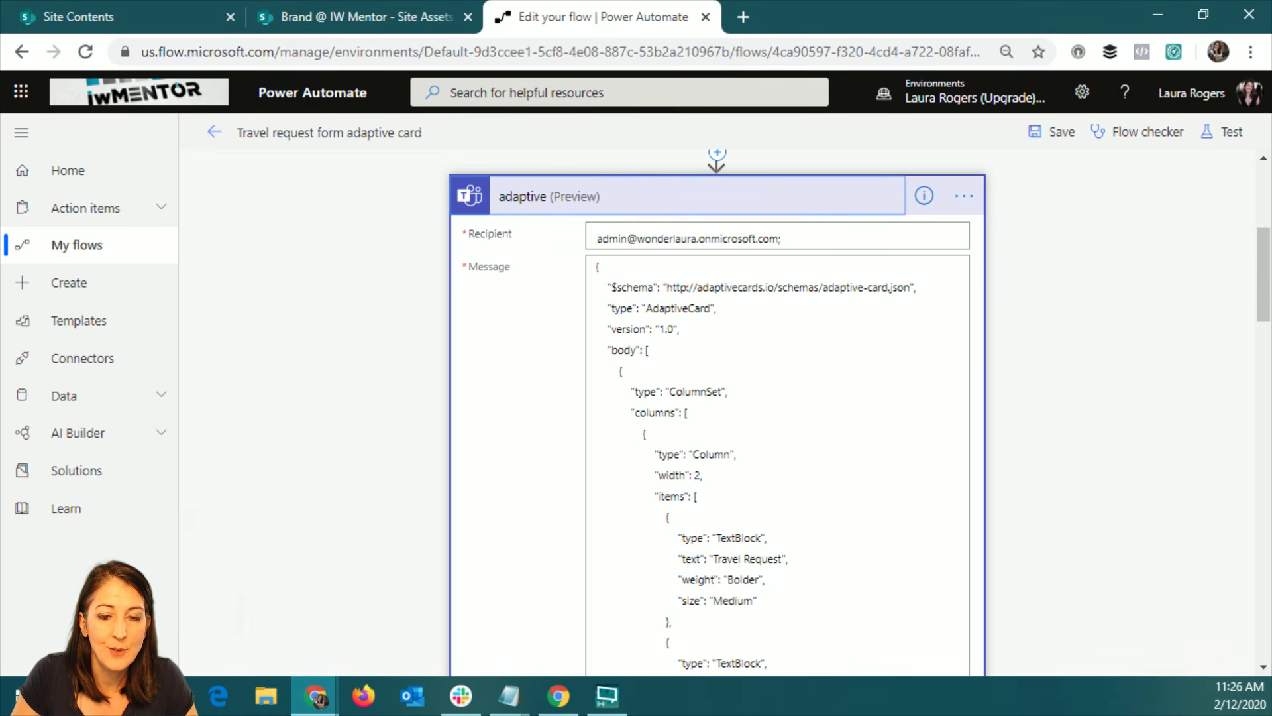
- Switch to the Adaptive Cards Designer holding the Travel Request card and enlarge the preview area to show the whole card
key(alt+Tab)
click(821, 18)
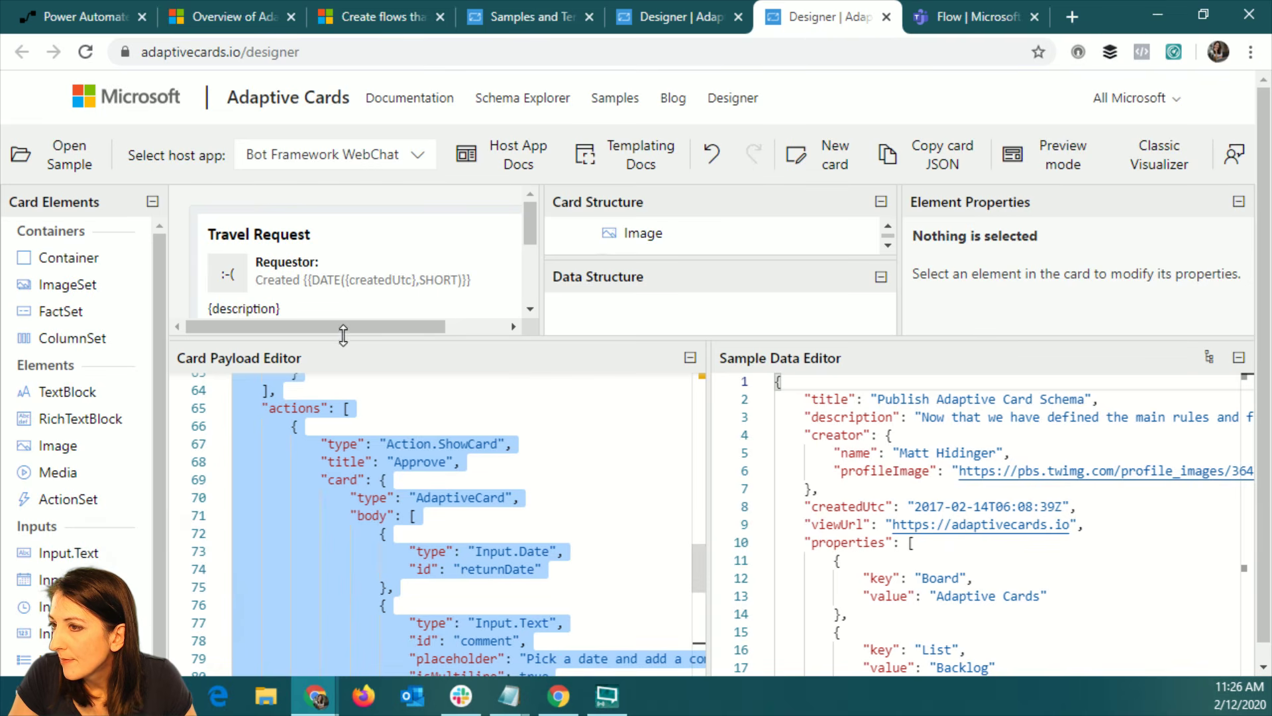
drag(343, 343, 352, 511)
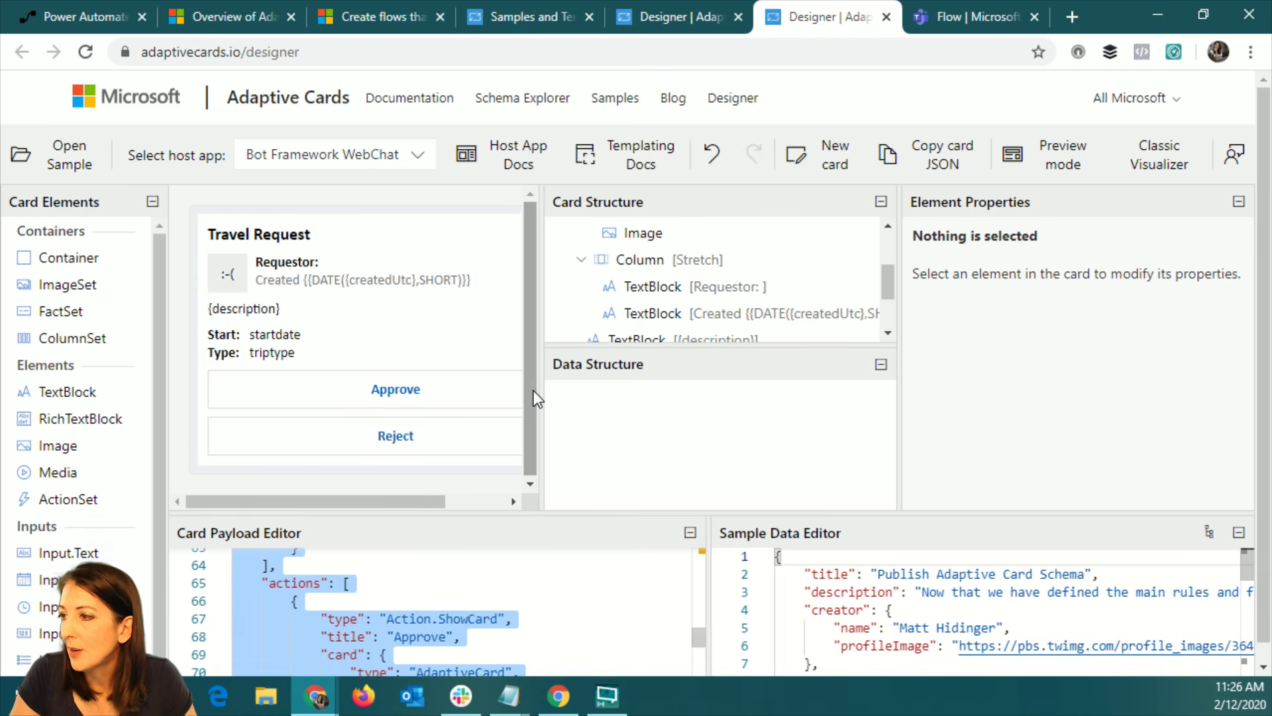
drag(540, 390, 628, 391)
- Inspect the Travel Request card's requestor, created date, description and fact set elements, and switch to the Absence Request card's designer
click(316, 261)
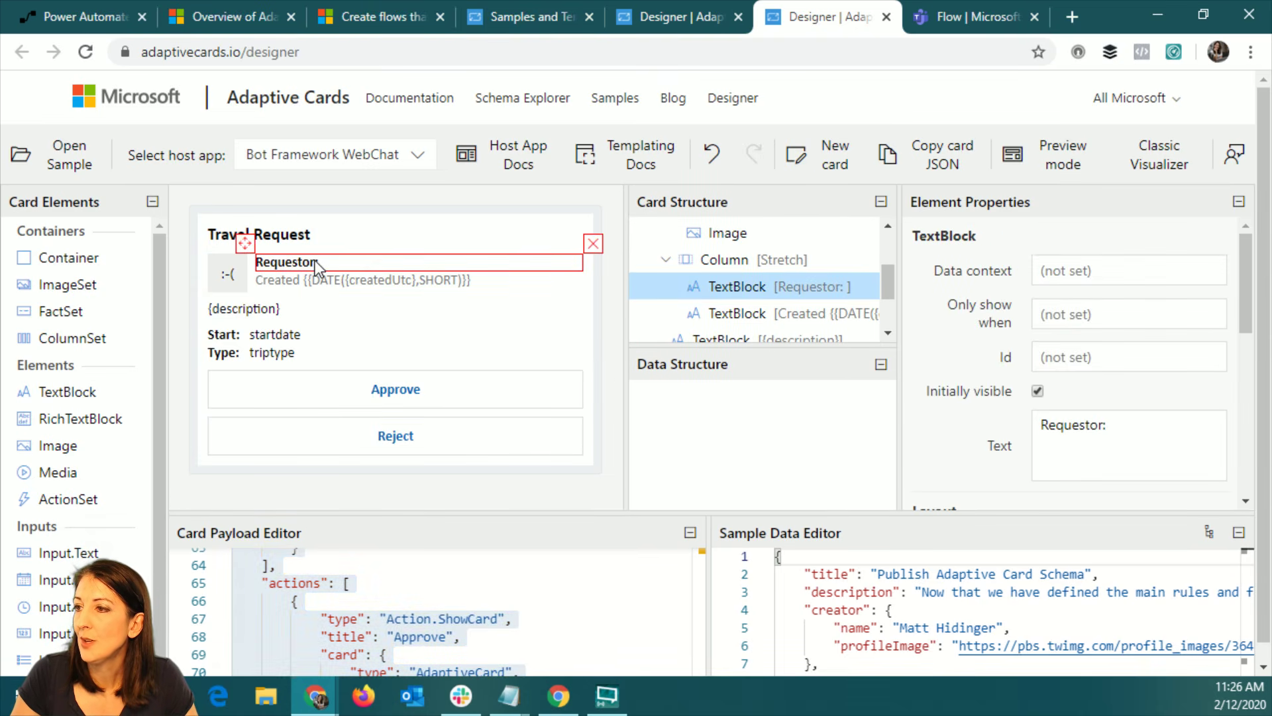
click(326, 281)
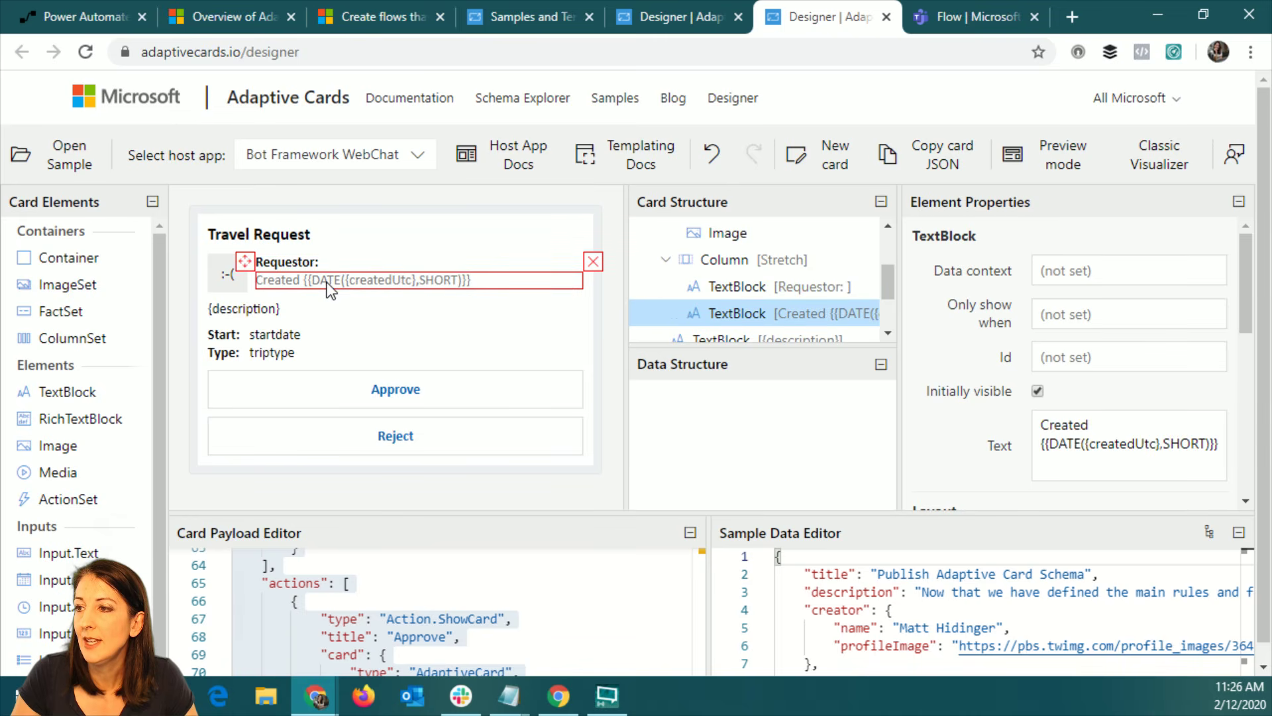
click(286, 308)
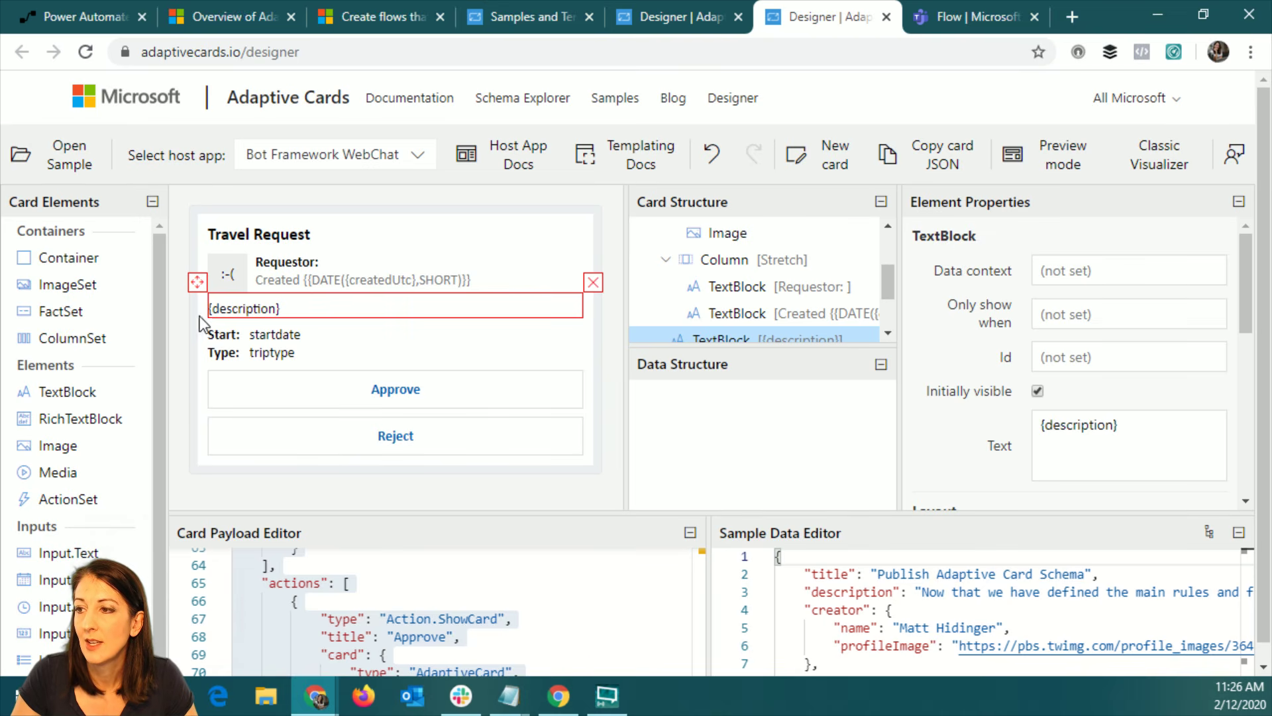
click(275, 341)
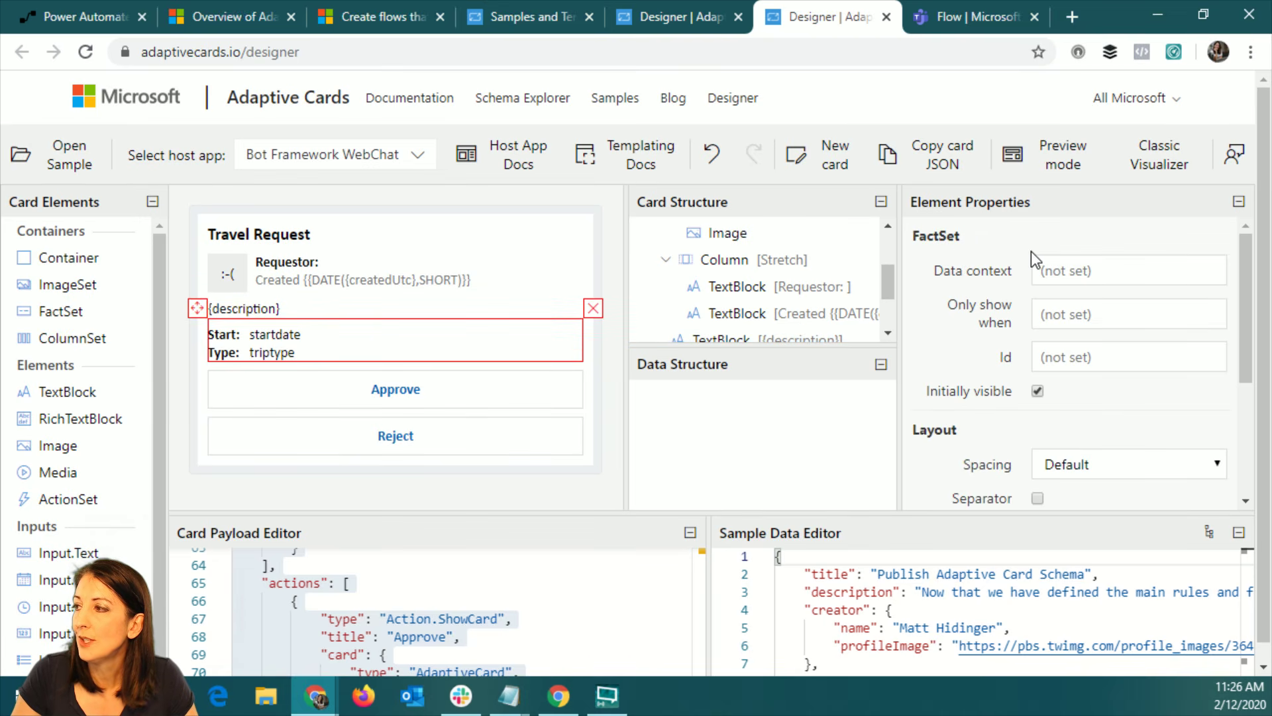
drag(158, 407, 150, 369)
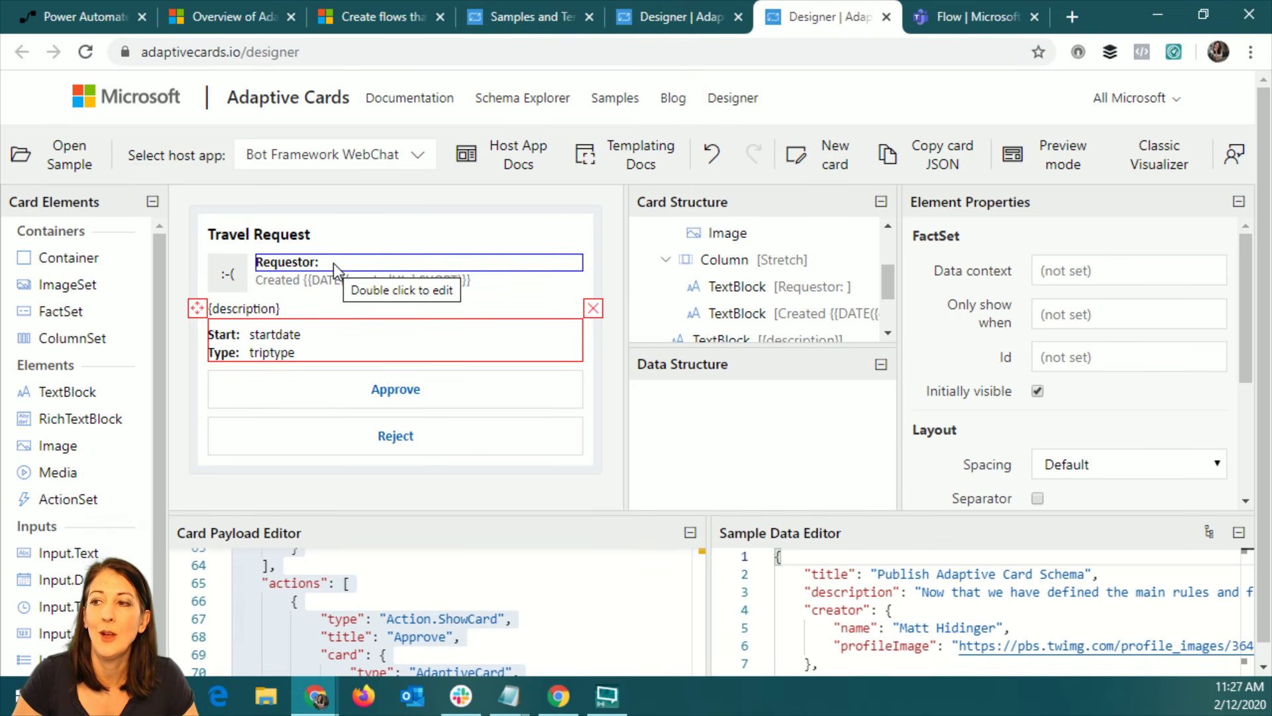
click(685, 20)
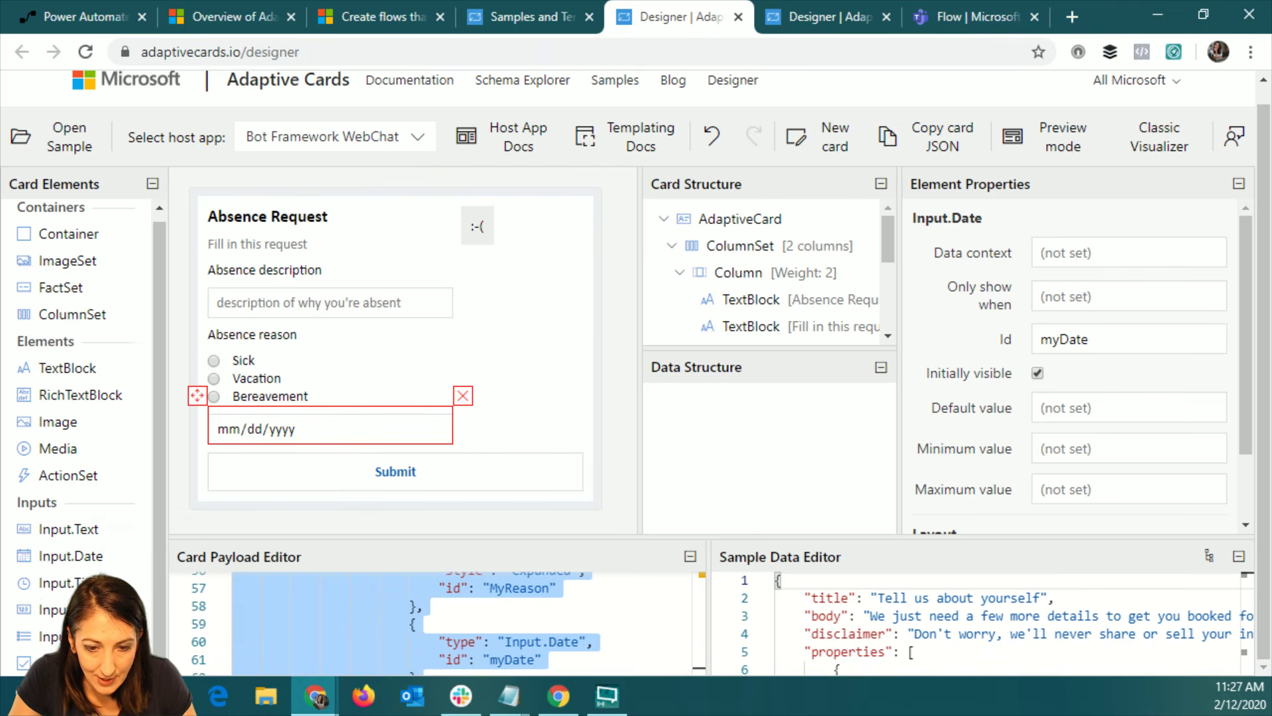
- Check the open flow and Teams chat, and close the Power Automate adaptive cards blog post
key(alt+Tab)
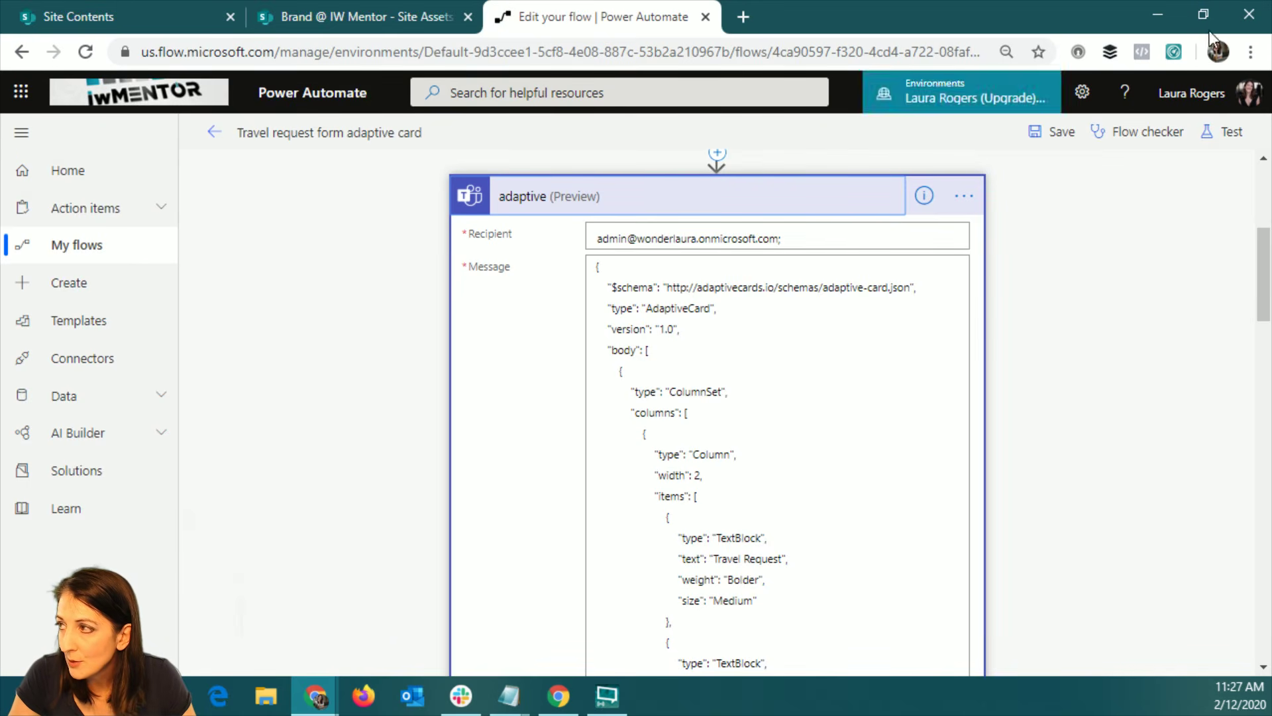
click(1158, 14)
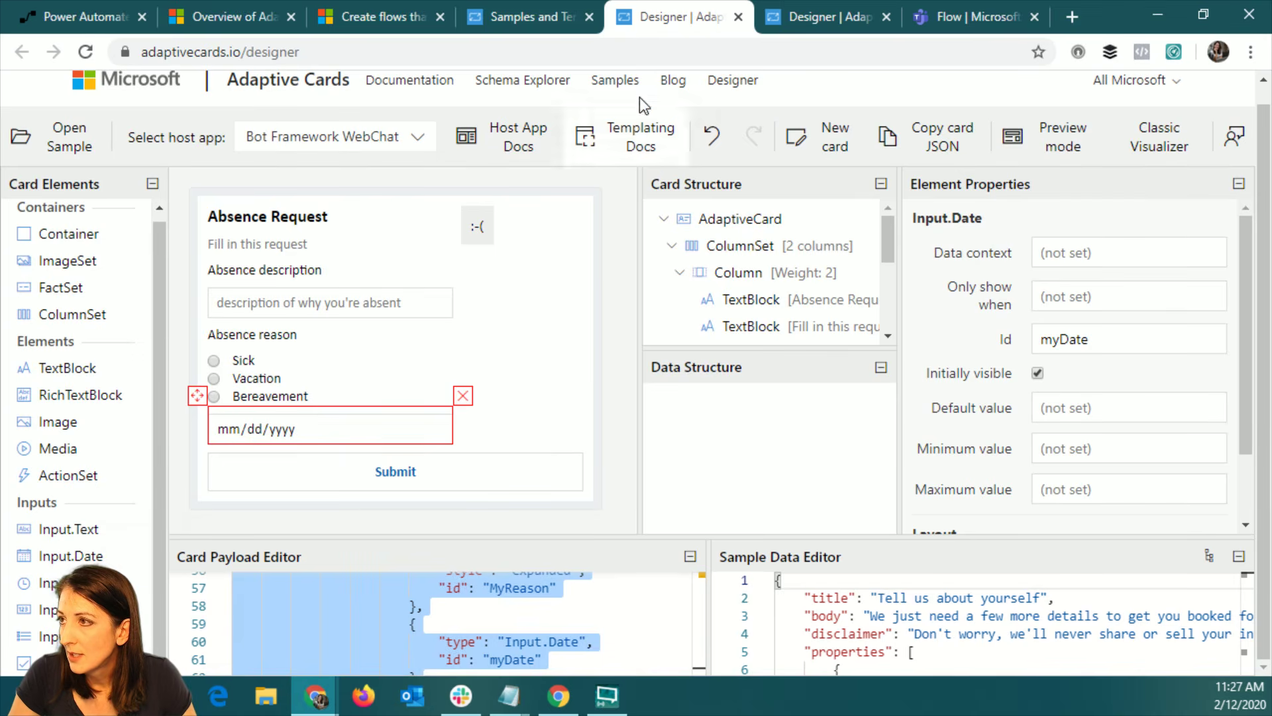
click(969, 23)
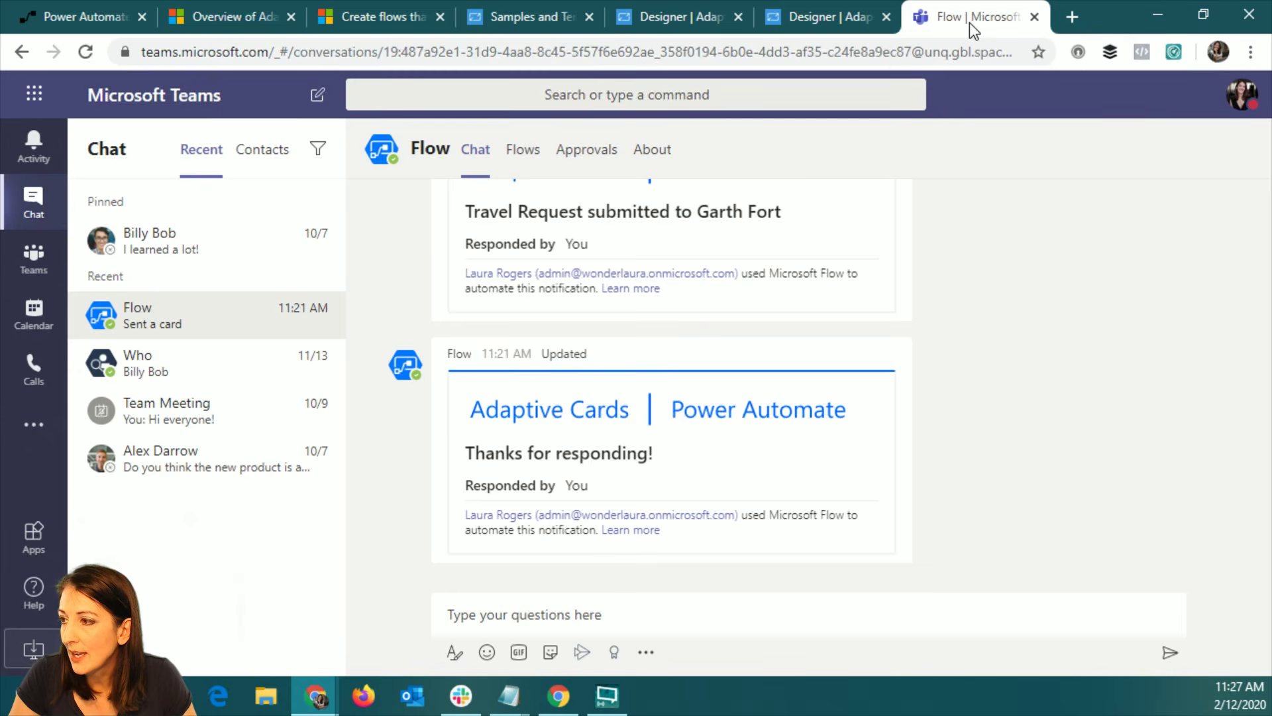
click(86, 16)
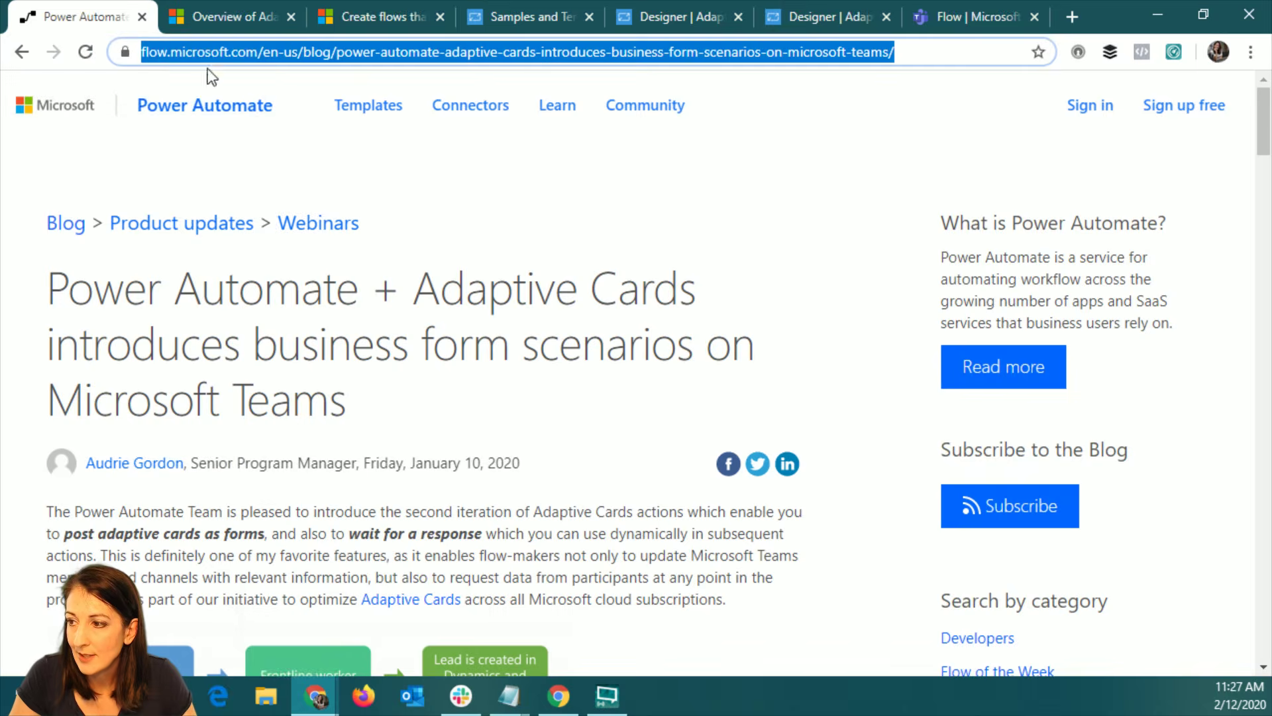
click(142, 17)
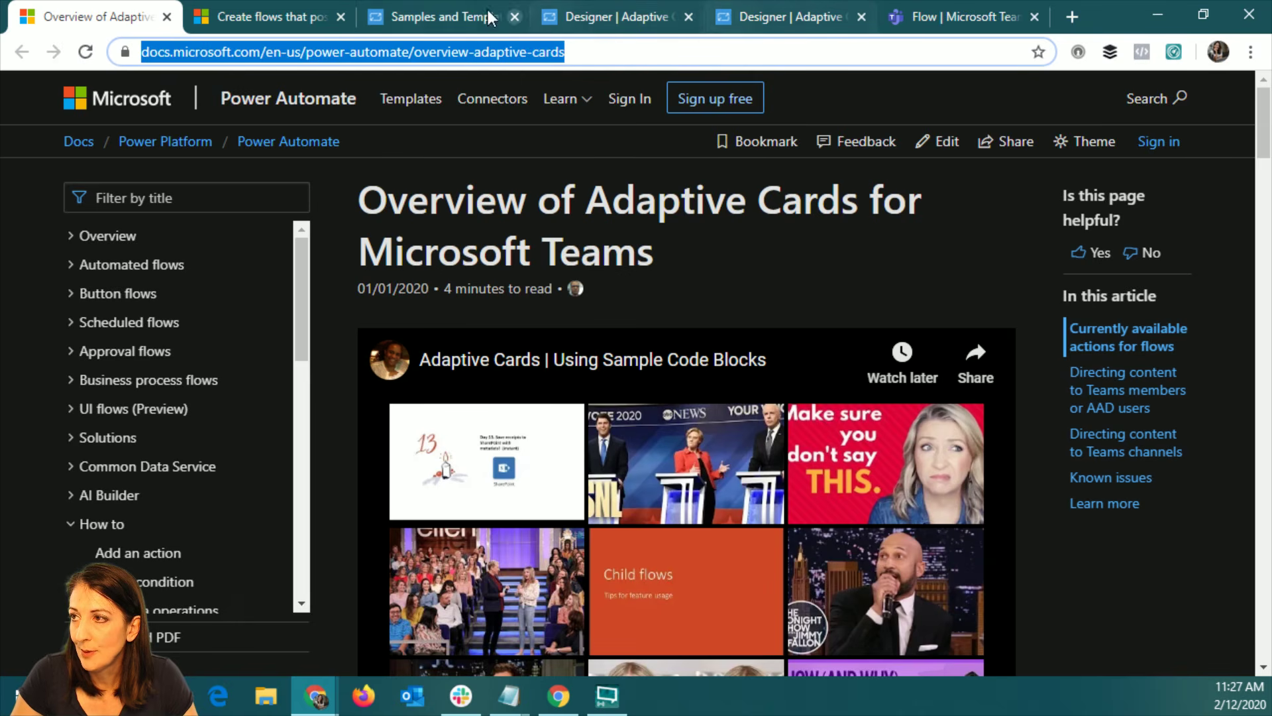
- Switch to the Travel request form flow and copy the entire card JSON from the "adaptive" action's message
key(alt+Tab)
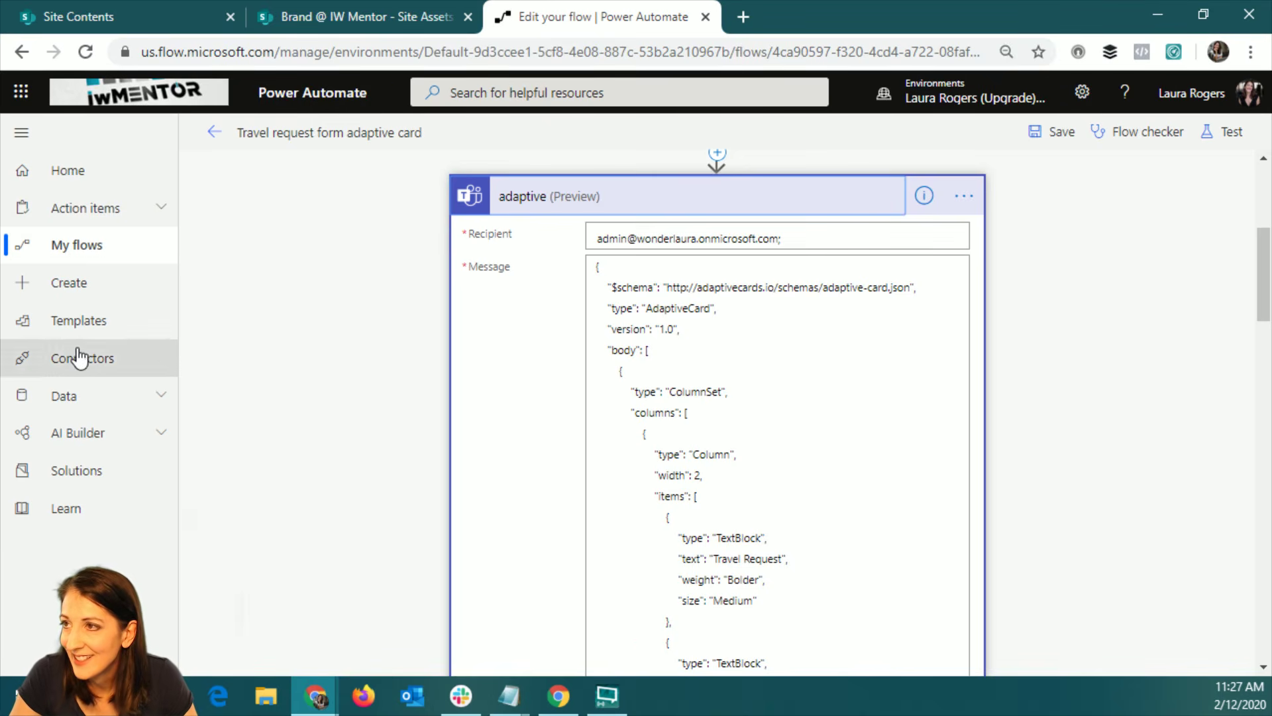
click(742, 286)
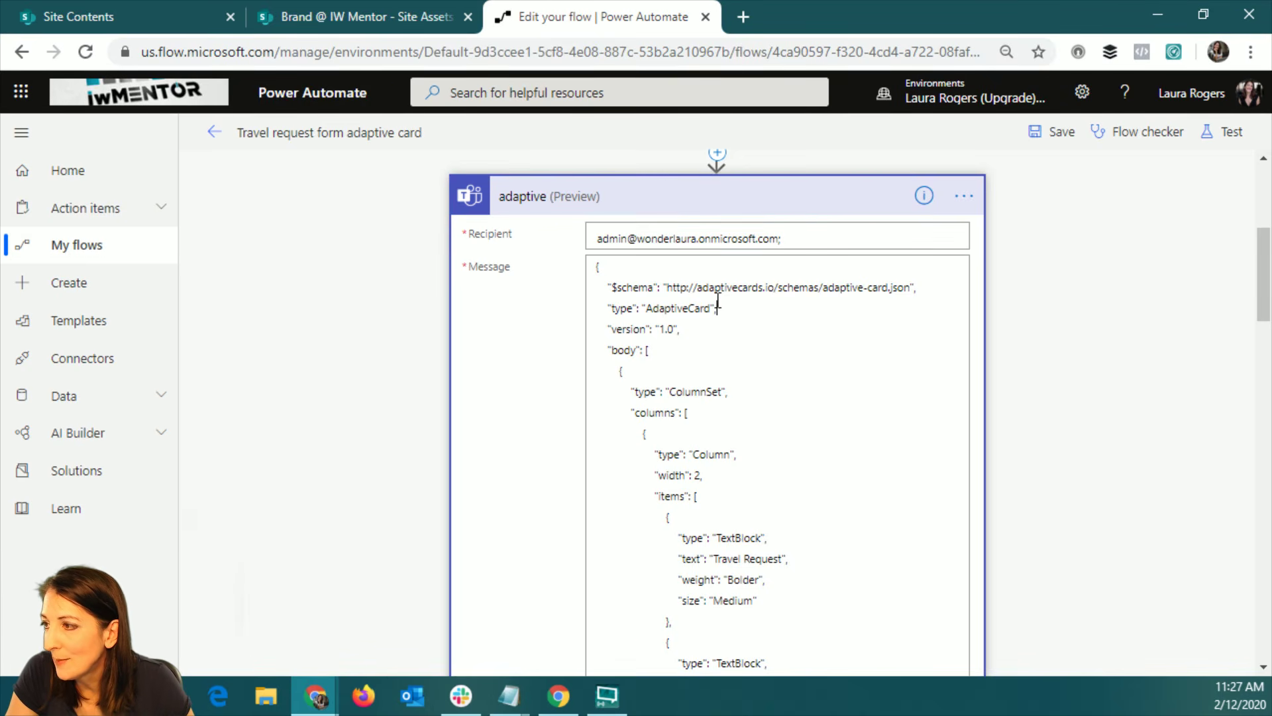
key(ctrl+a)
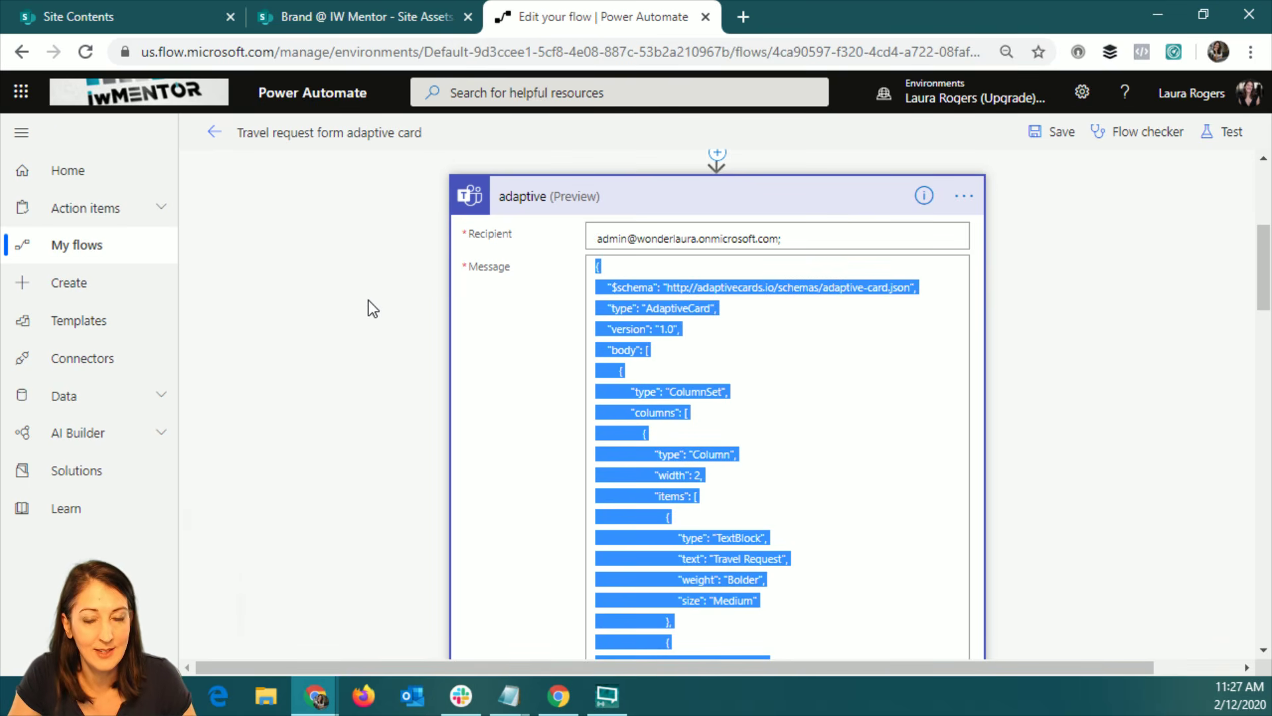
key(alt+Tab)
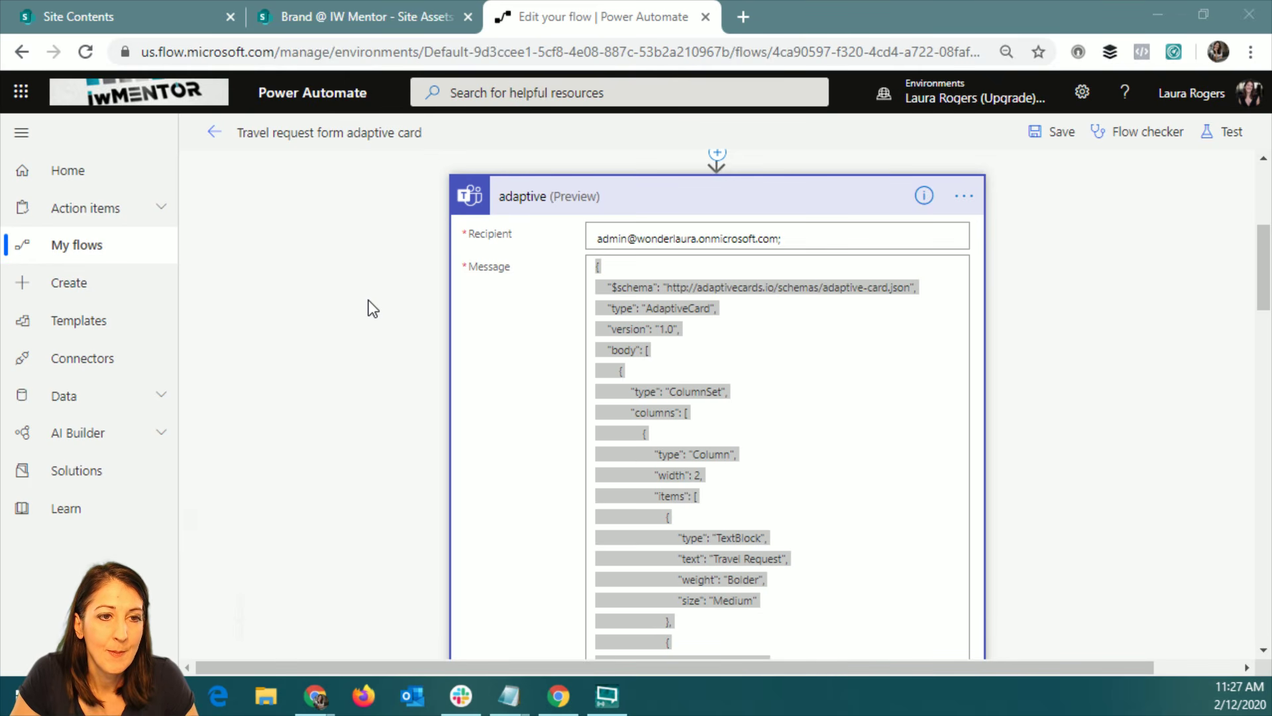
- Close the Samples and Templates, Create flows, and Overview of Adaptive Cards pages, leaving the Absence Request designer open
key(alt+Tab)
click(452, 20)
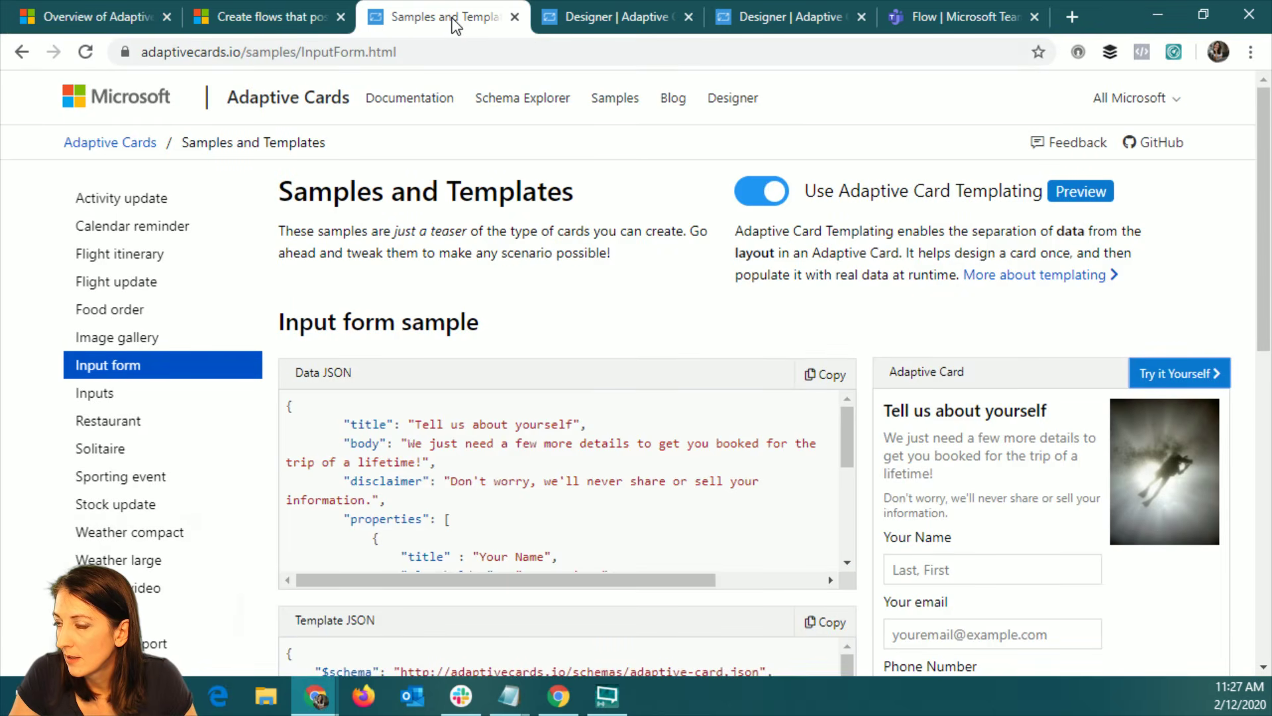
click(514, 17)
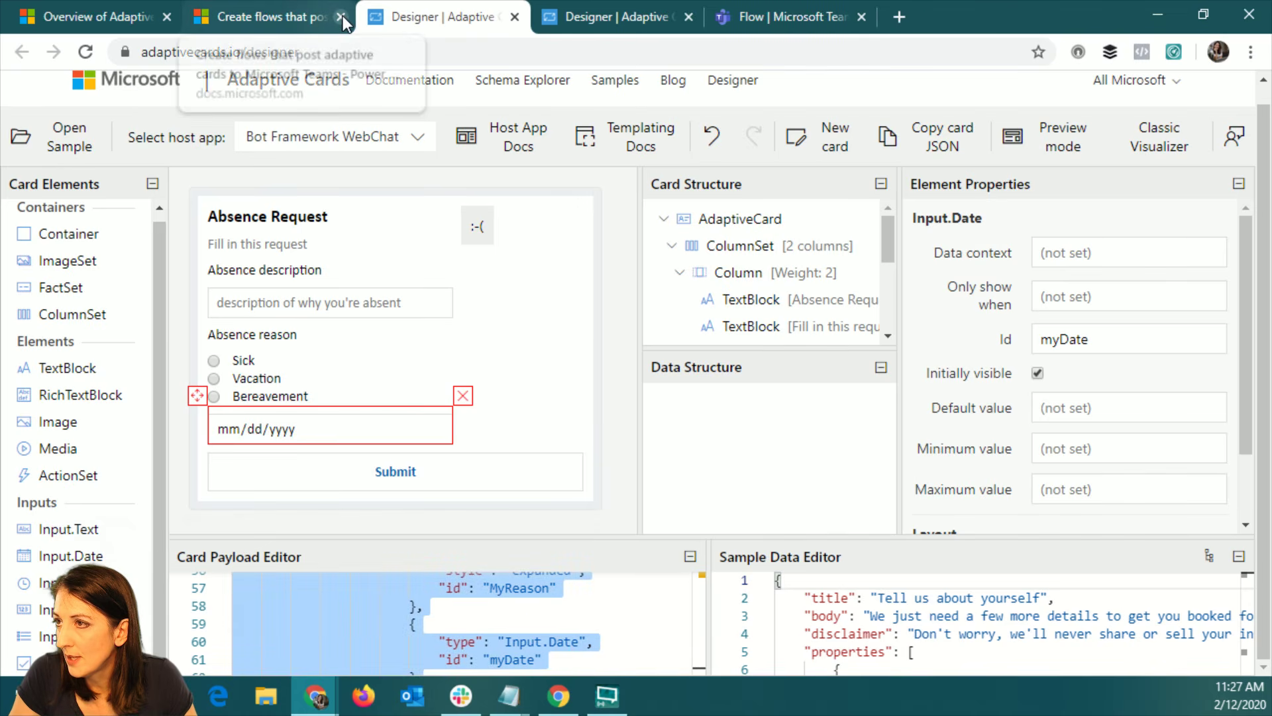
click(341, 17)
click(102, 20)
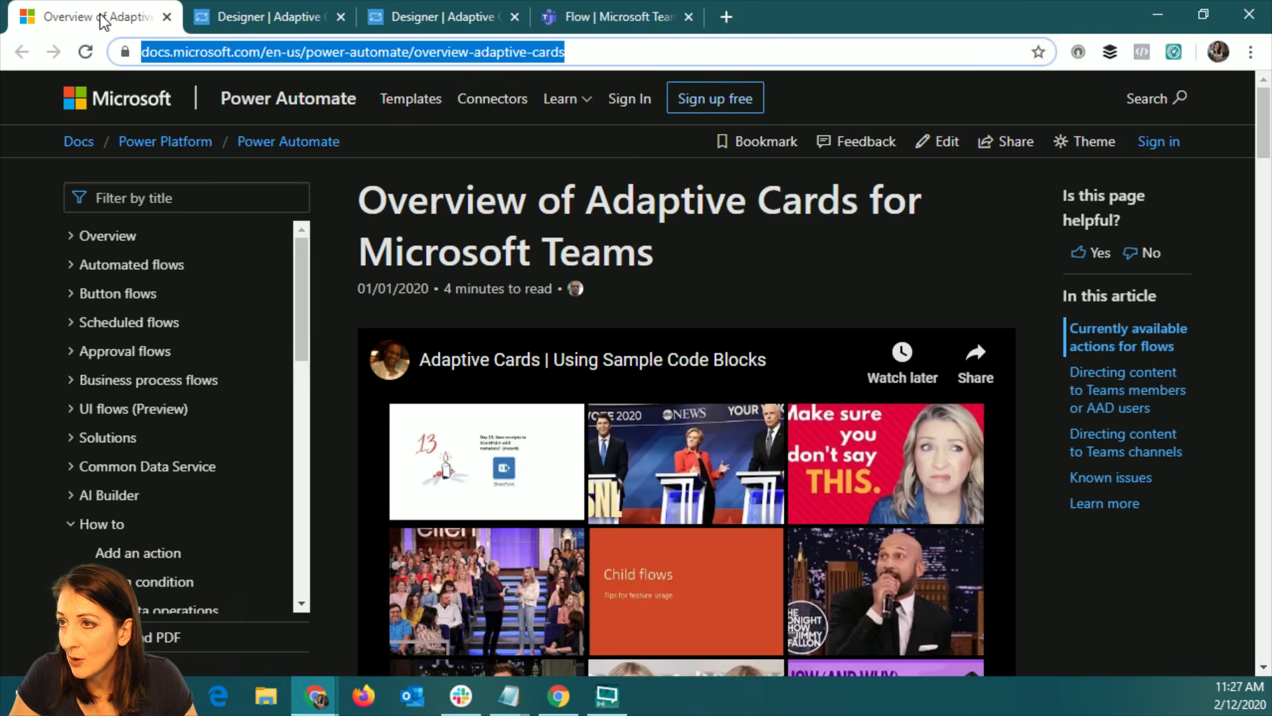
click(167, 16)
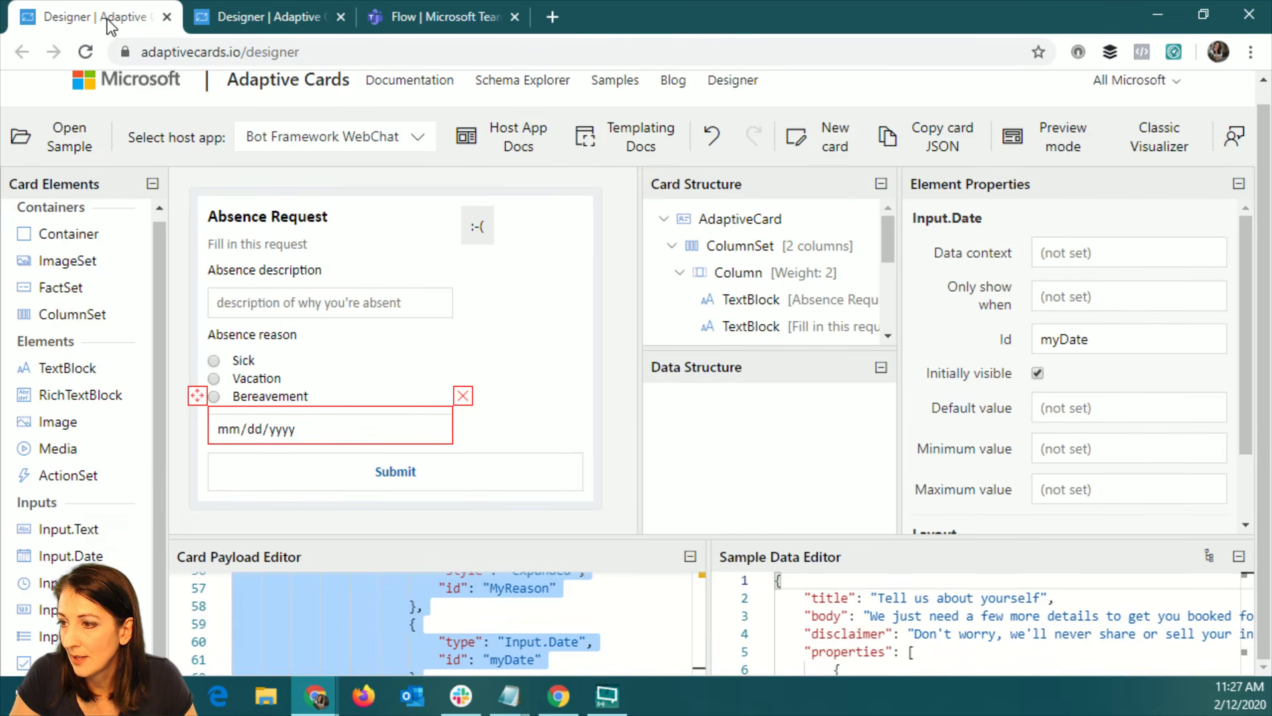
- Replace the Absence Request card's payload in the designer with the copied travel request JSON
click(497, 608)
key(ctrl+a)
key(ctrl+v)
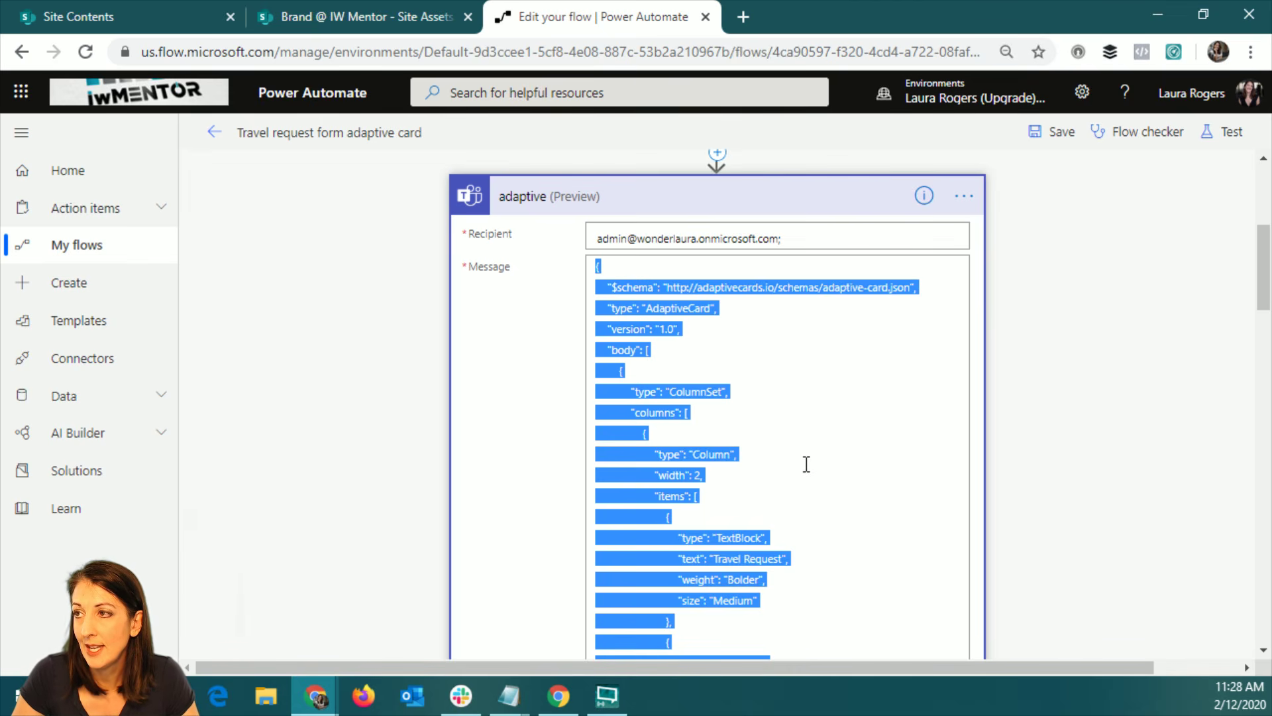
key(alt+Tab)
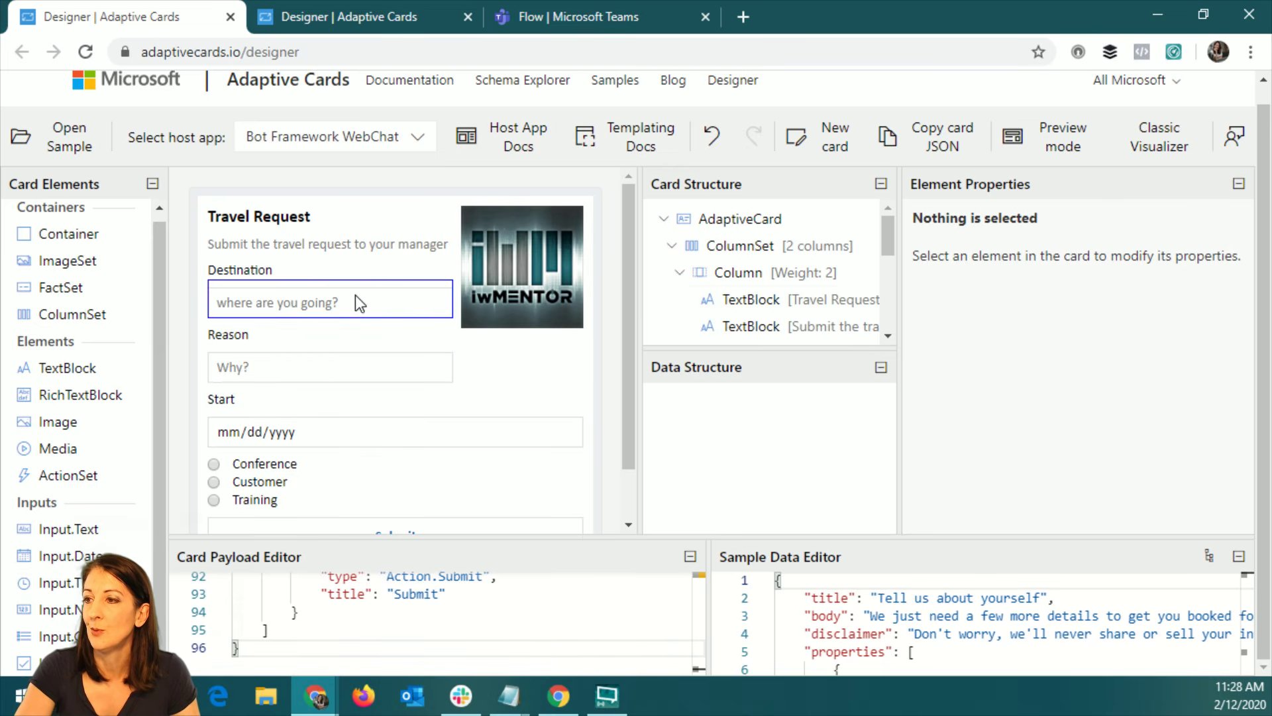
- Inspect the properties of the Destination, Reason and Start inputs and the travel type choice set, including its choices
click(339, 303)
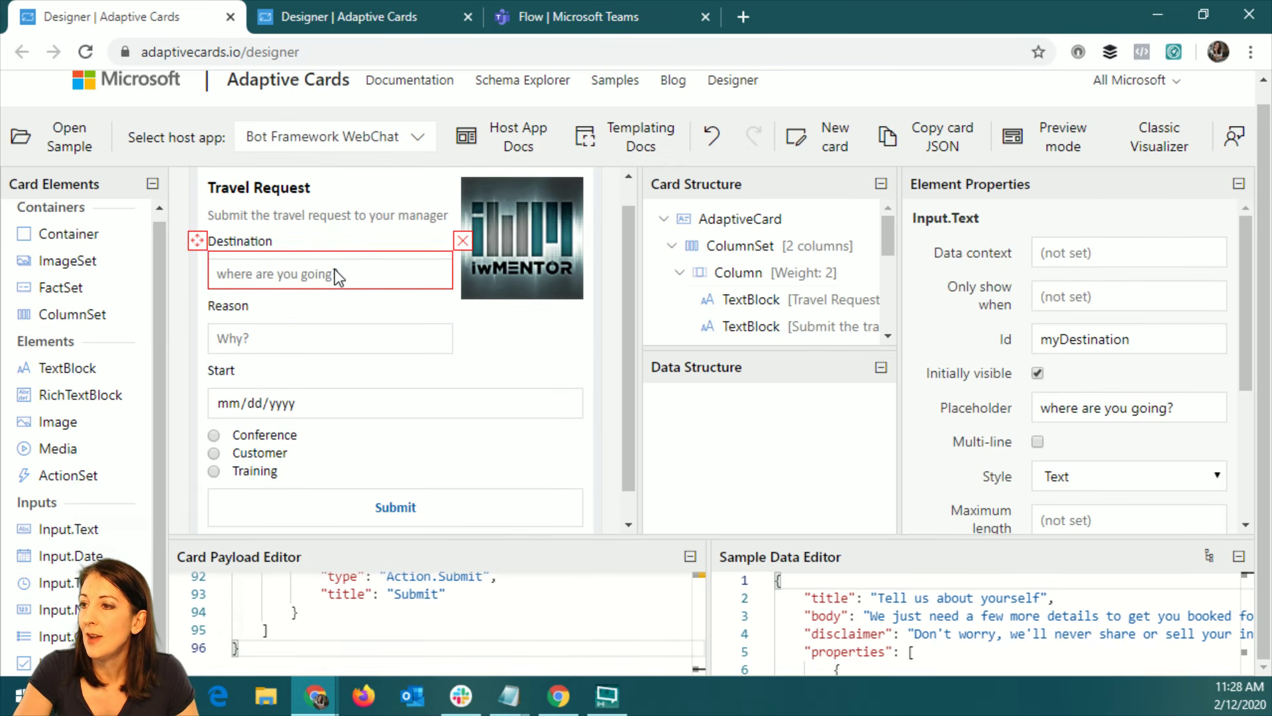
click(290, 340)
click(291, 401)
click(312, 467)
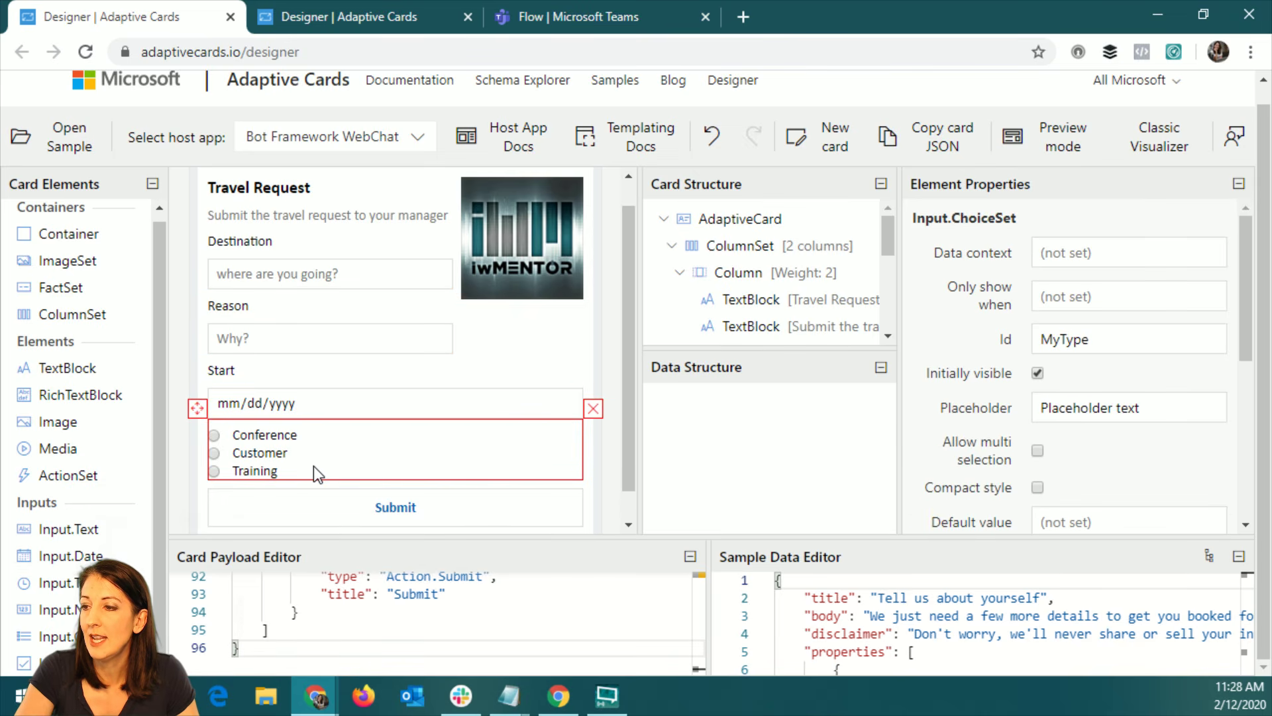
scroll(1147, 432, down, 5)
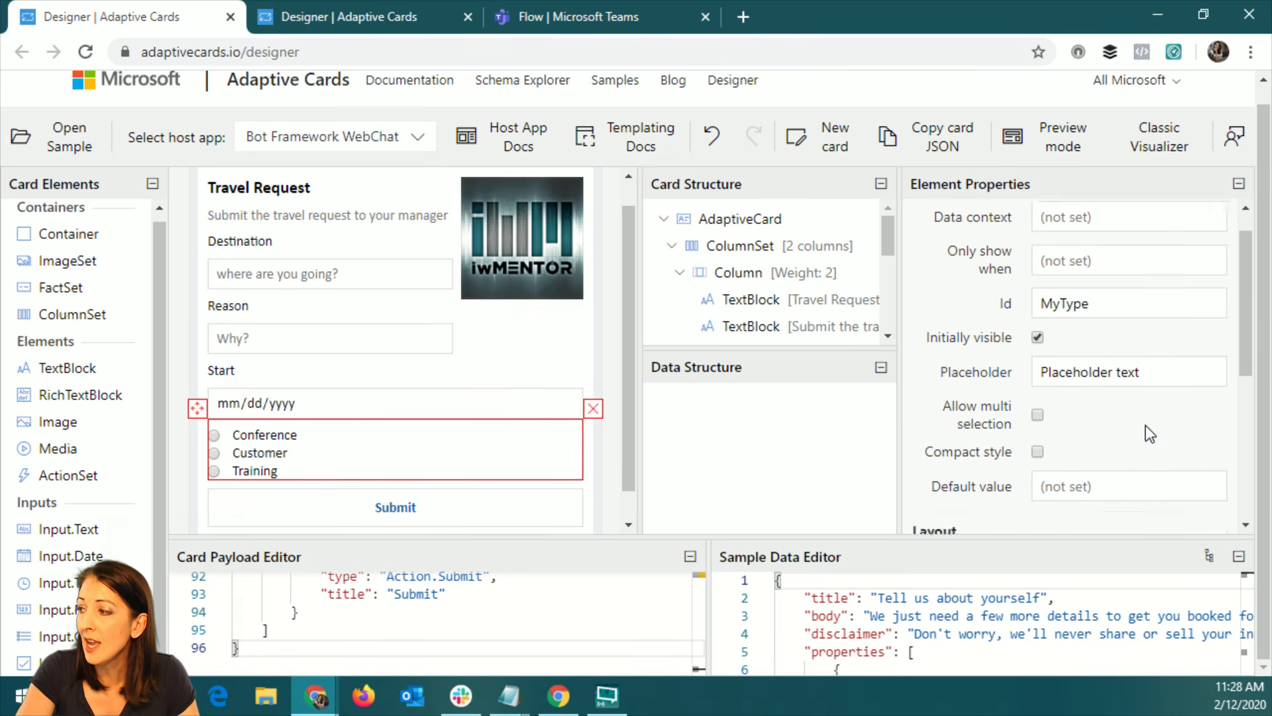
scroll(1108, 372, down, 1)
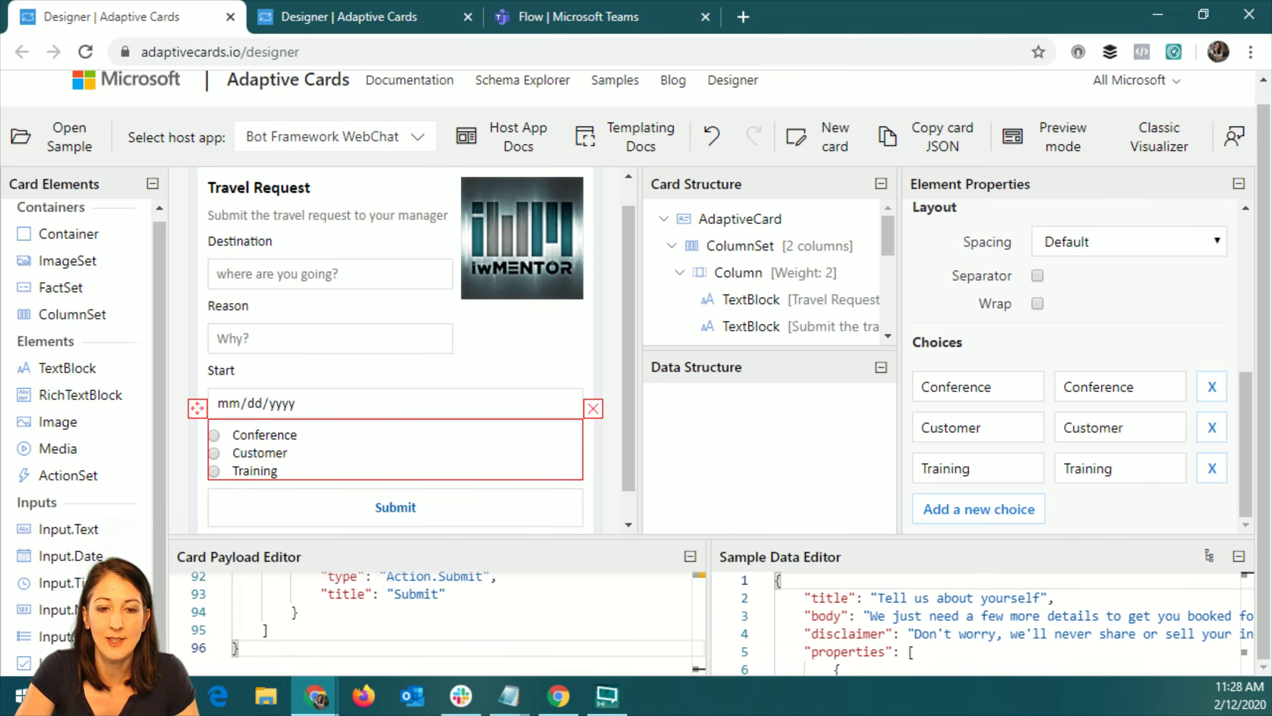
click(460, 696)
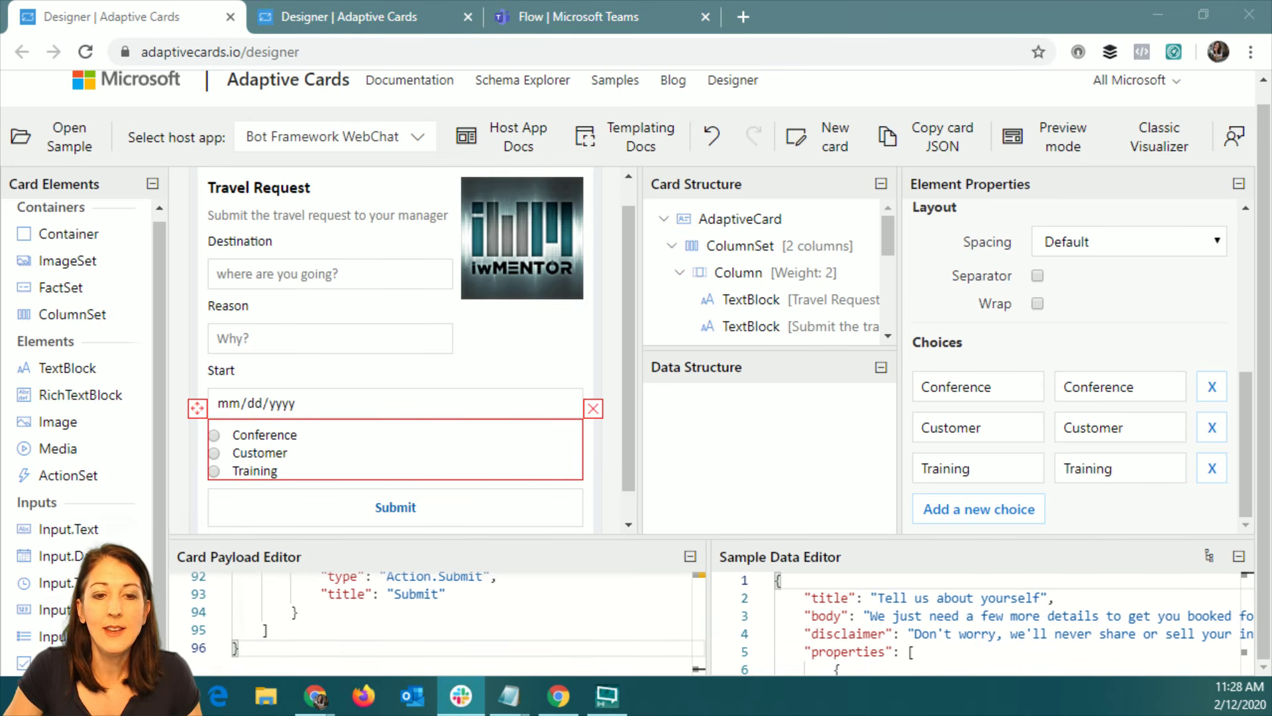
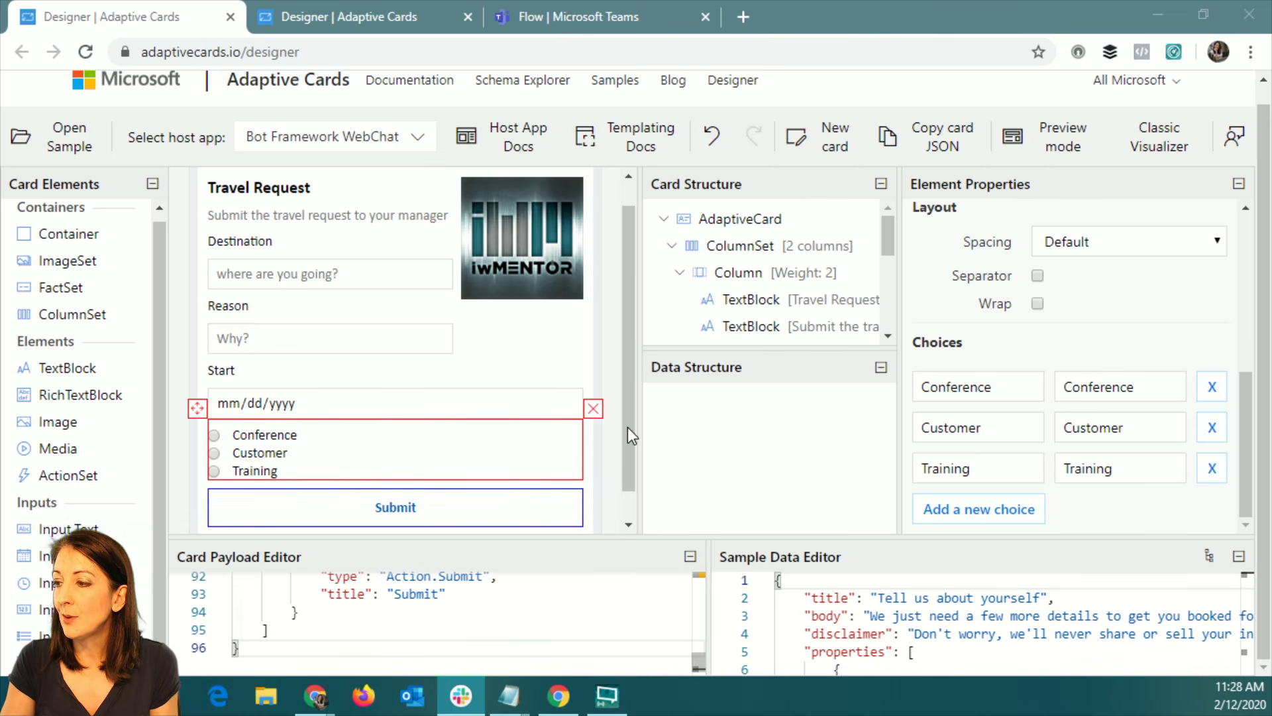
- Examine the Travel Request card's Submit action and recheck its destination, reason and start date inputs
drag(632, 457, 635, 487)
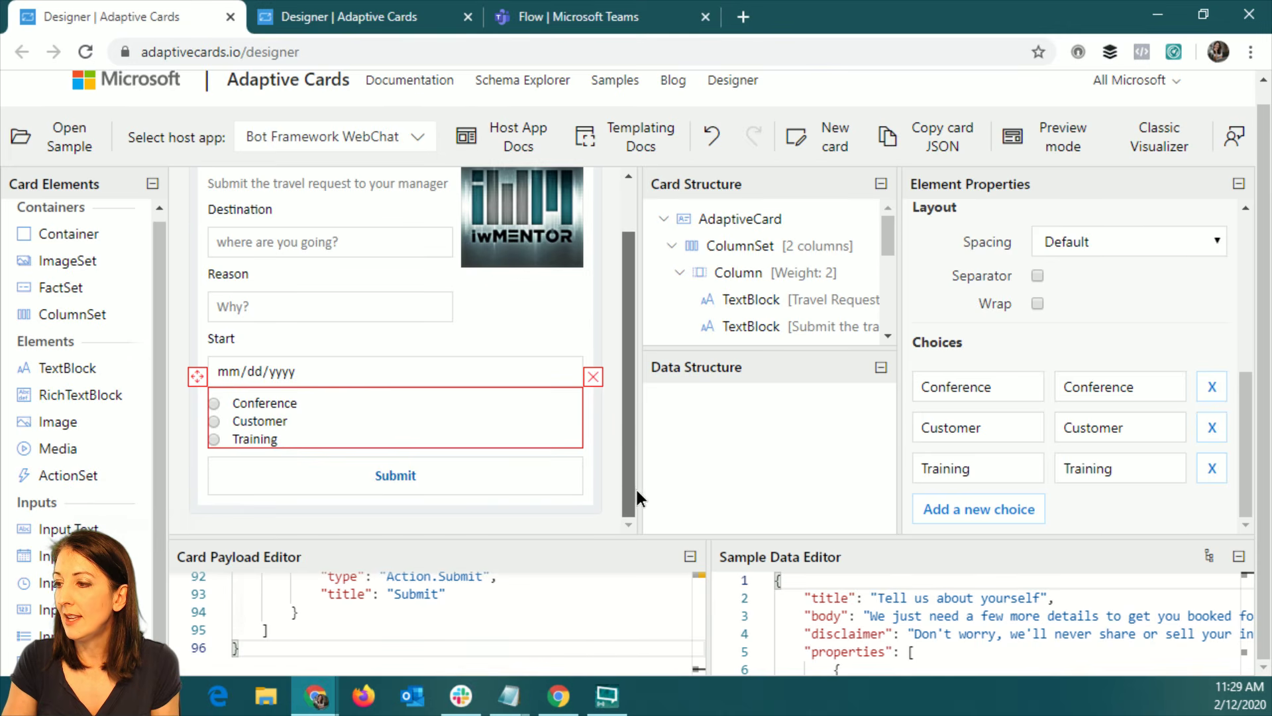
click(451, 487)
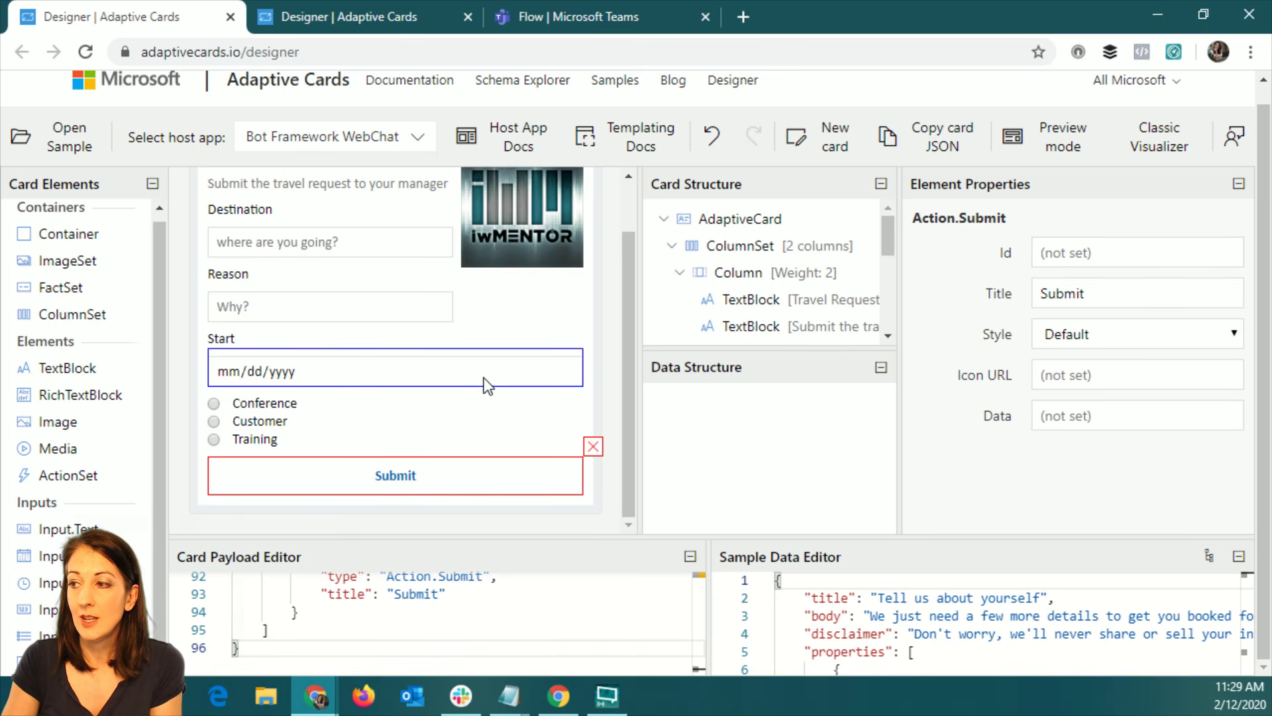
click(305, 250)
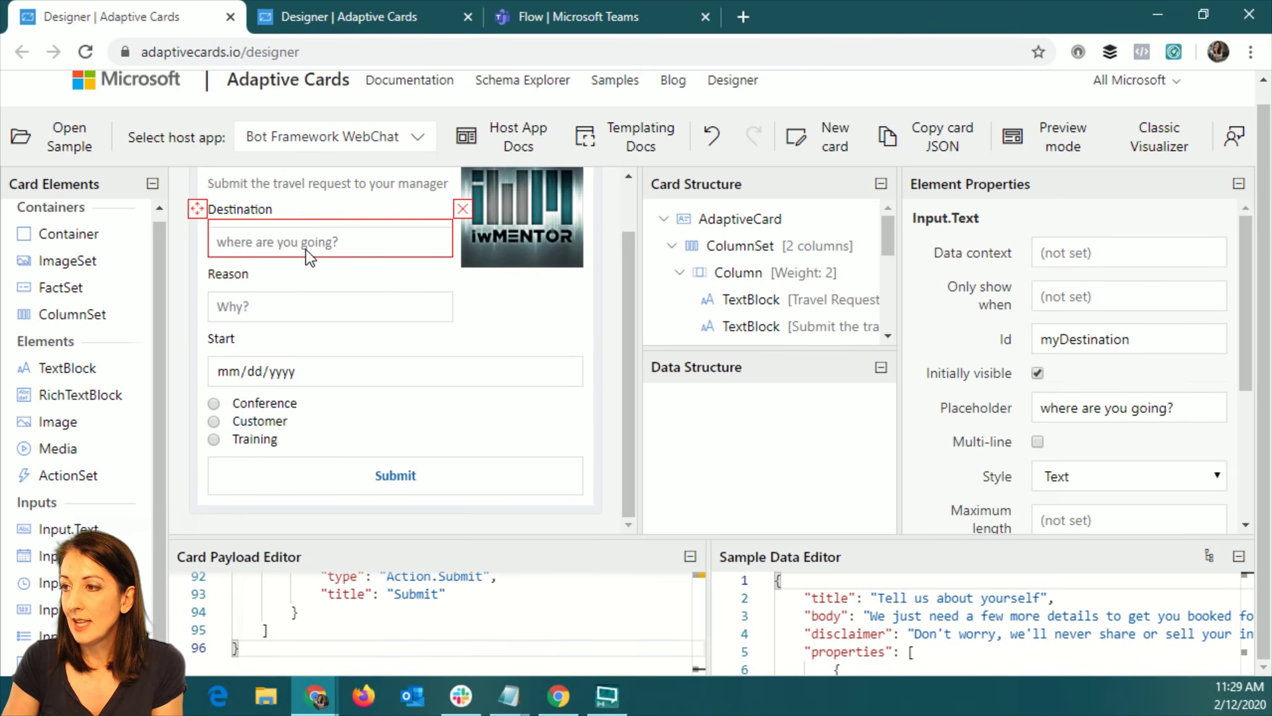
click(356, 309)
click(346, 377)
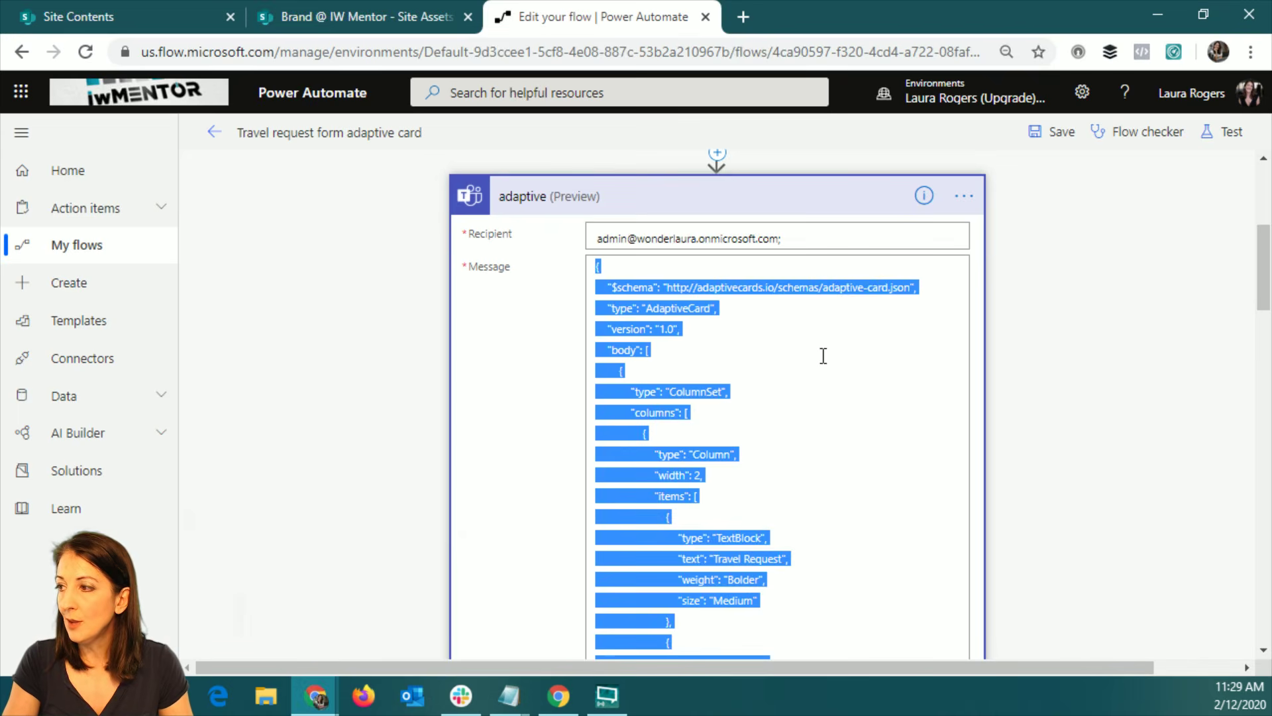
- Return to the flow and review the "adaptive" action's card JSON, highlighting the logo image URL
click(824, 355)
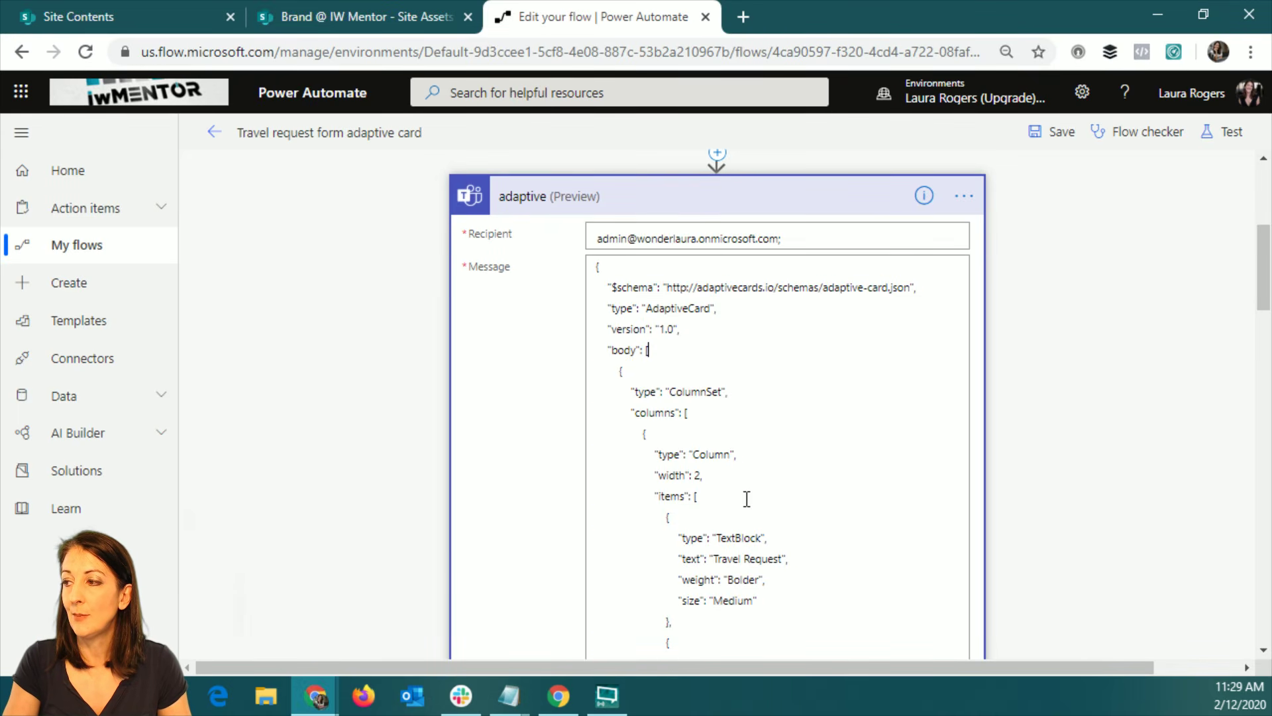
scroll(746, 498, down, 10)
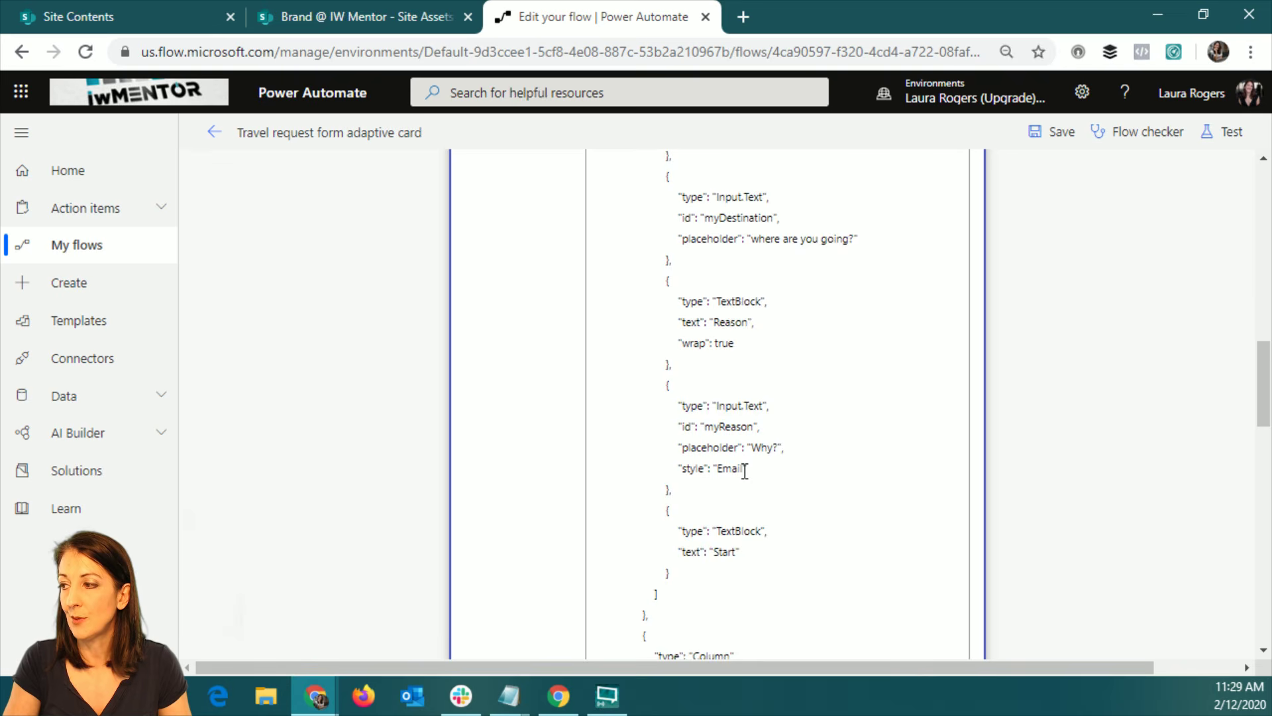
scroll(745, 471, down, 10)
scroll(745, 470, down, 1)
scroll(745, 472, up, 7)
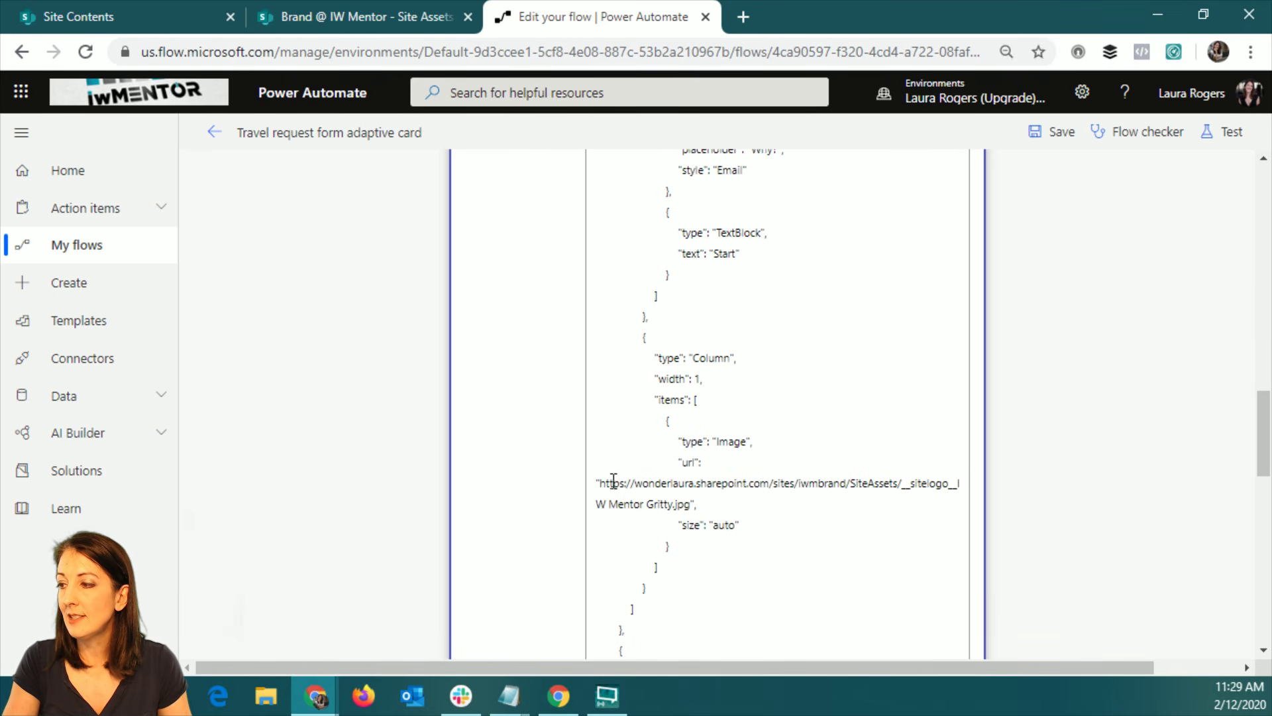
drag(599, 483, 690, 507)
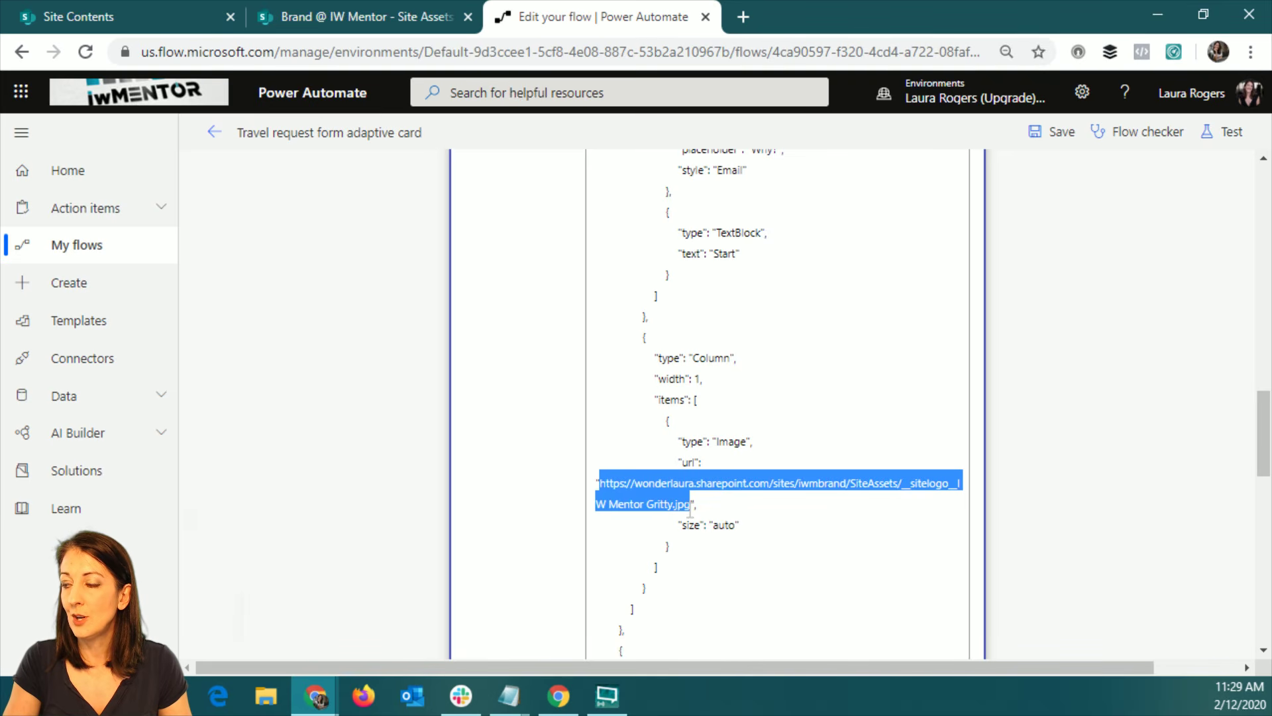
click(776, 525)
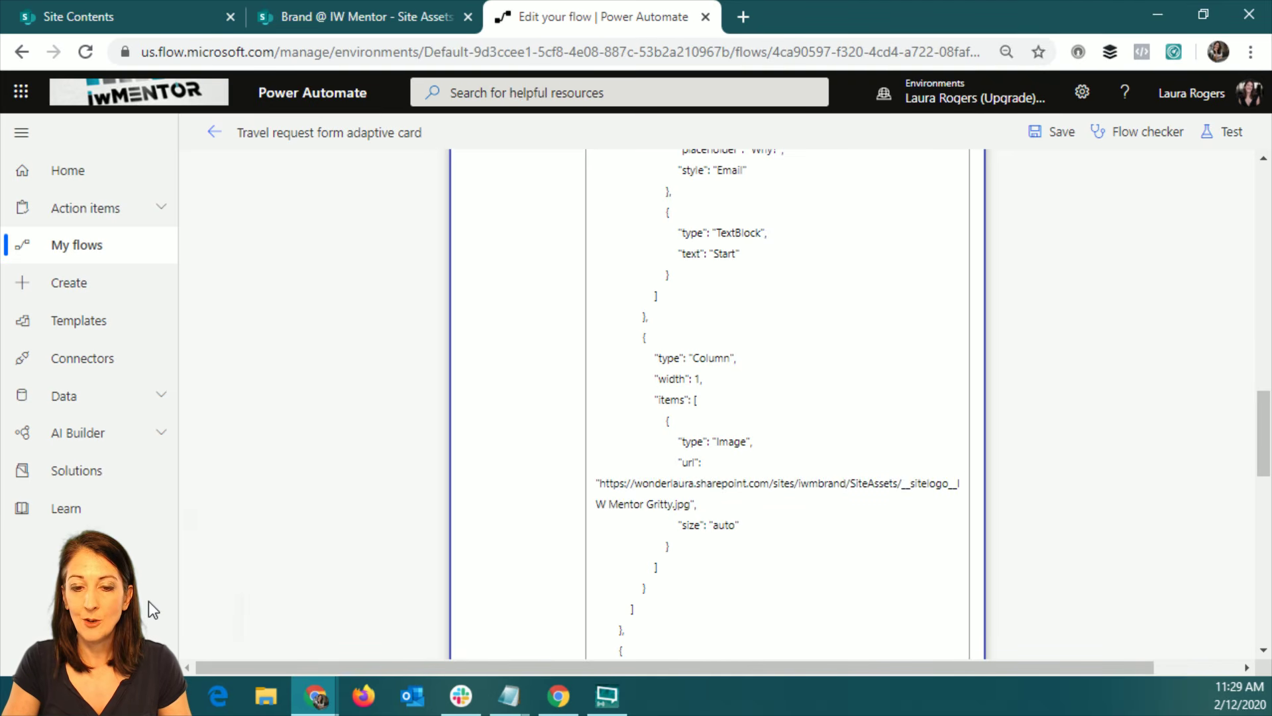
- Review the "adaptive" action's update settings and expand the "wait for a response 2" action to check its Mail recipient
scroll(292, 510, down, 10)
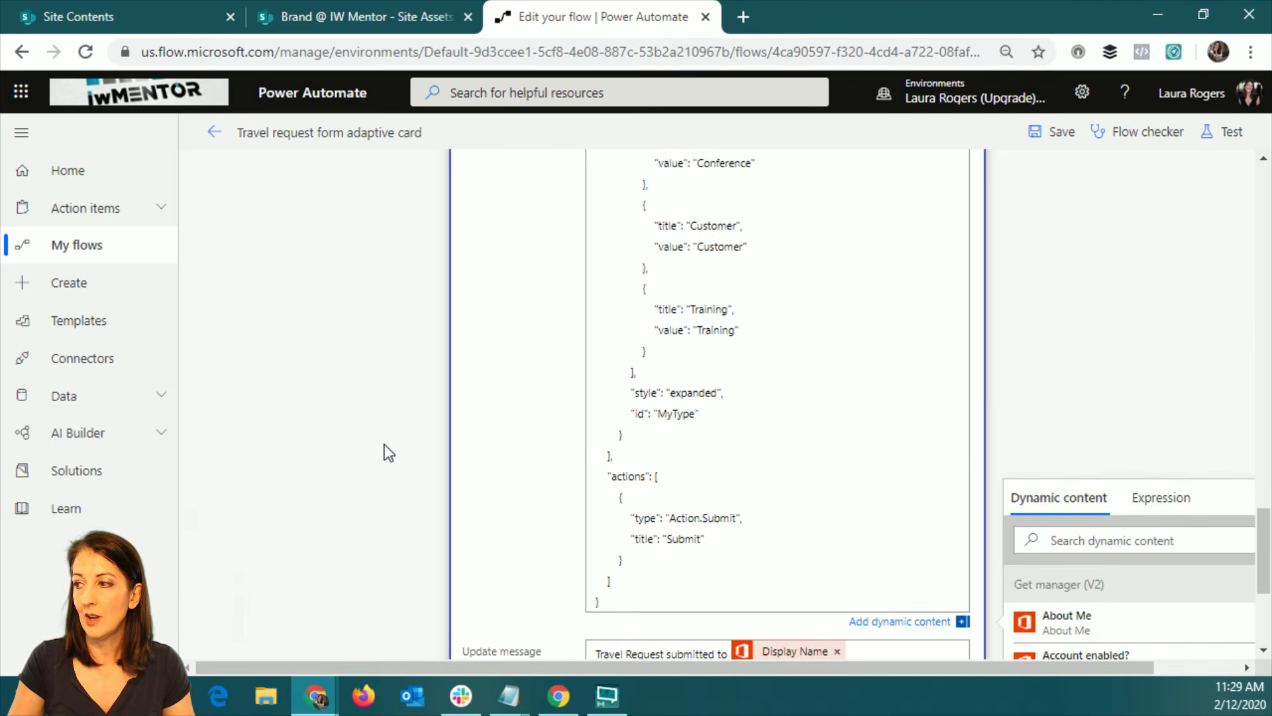
scroll(352, 446, down, 1)
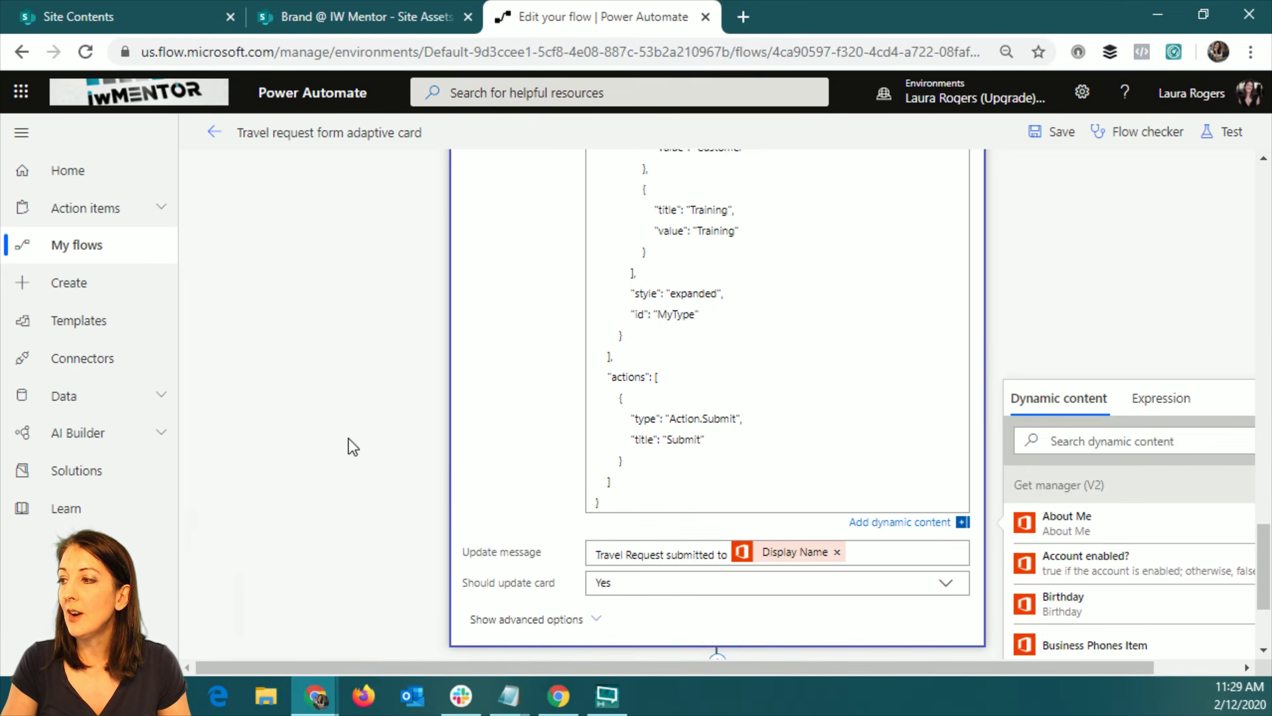
scroll(398, 549, down, 1)
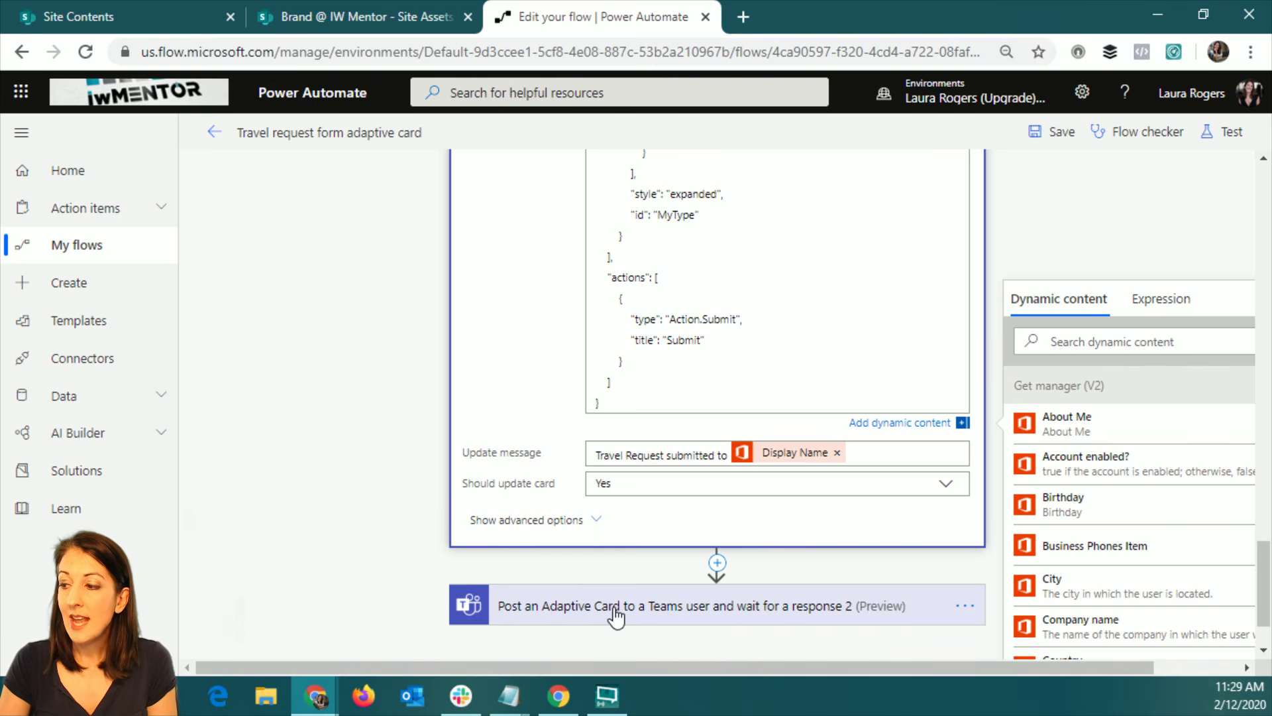
click(581, 613)
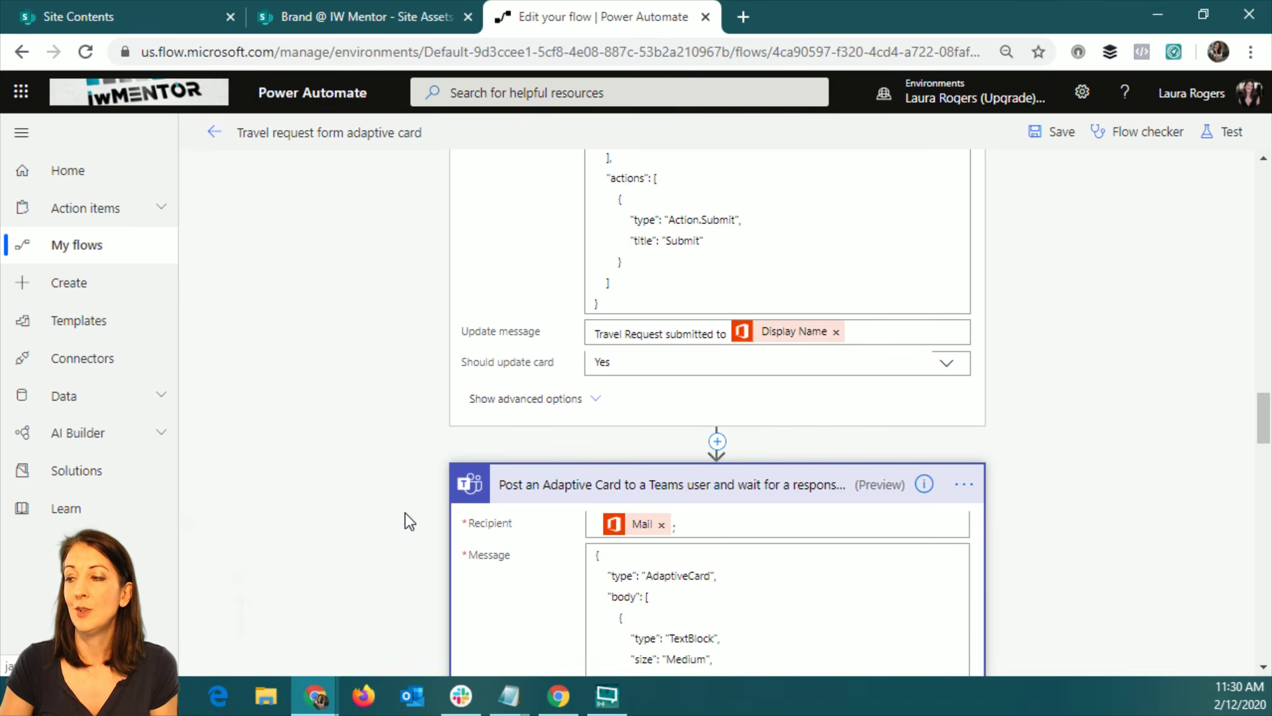
mouse_move(638, 534)
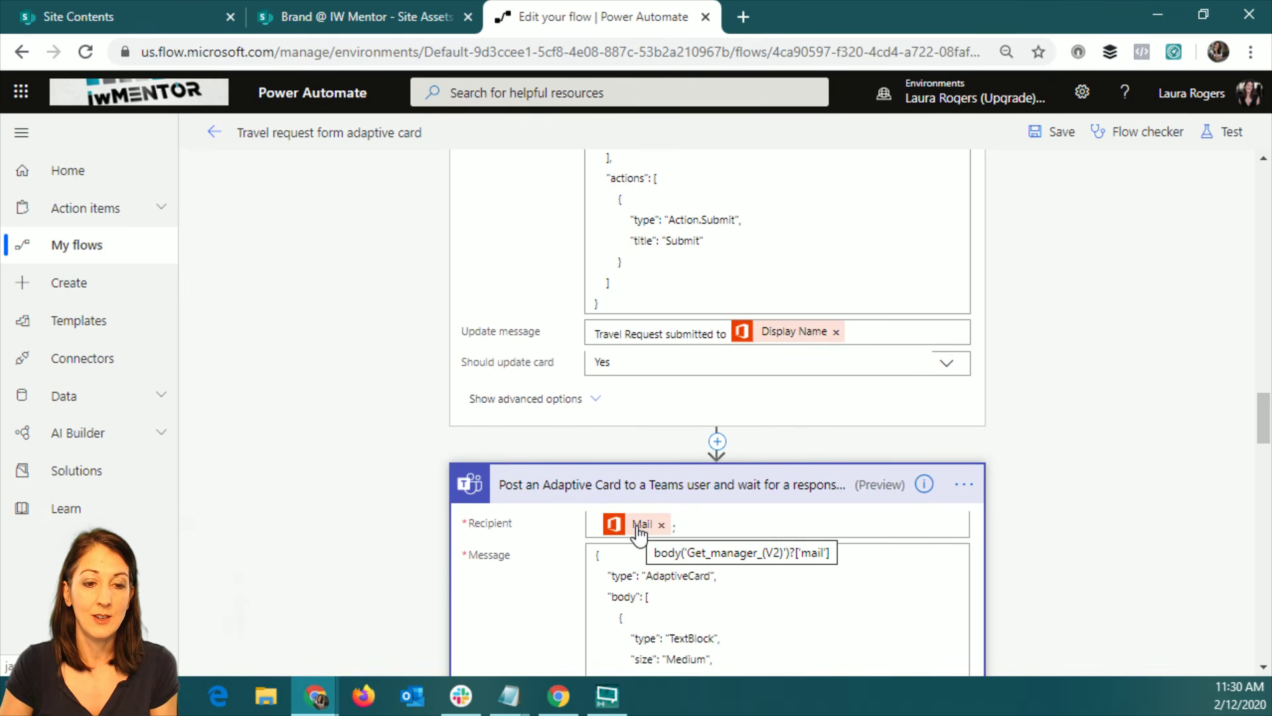
- Review the manager card's JSON, its myDestination title token and the dynamic content offered from the "adaptive" action
scroll(1127, 446, down, 3)
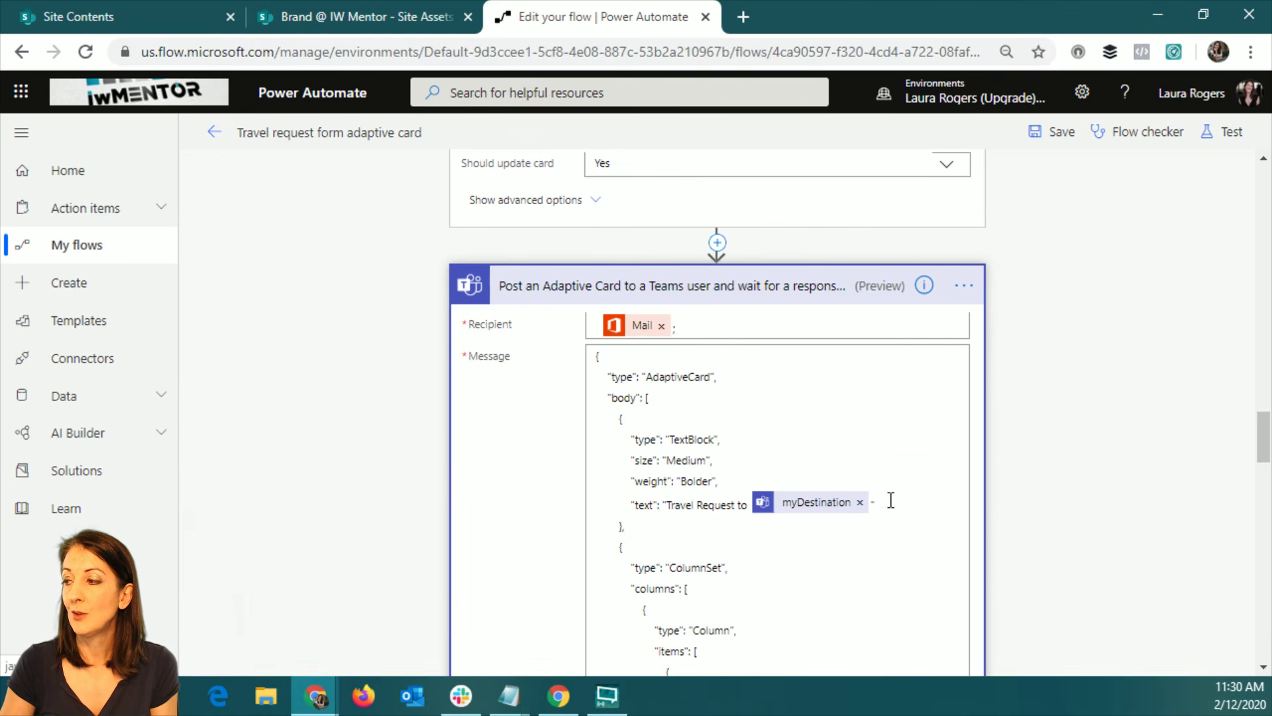
scroll(711, 585, down, 2)
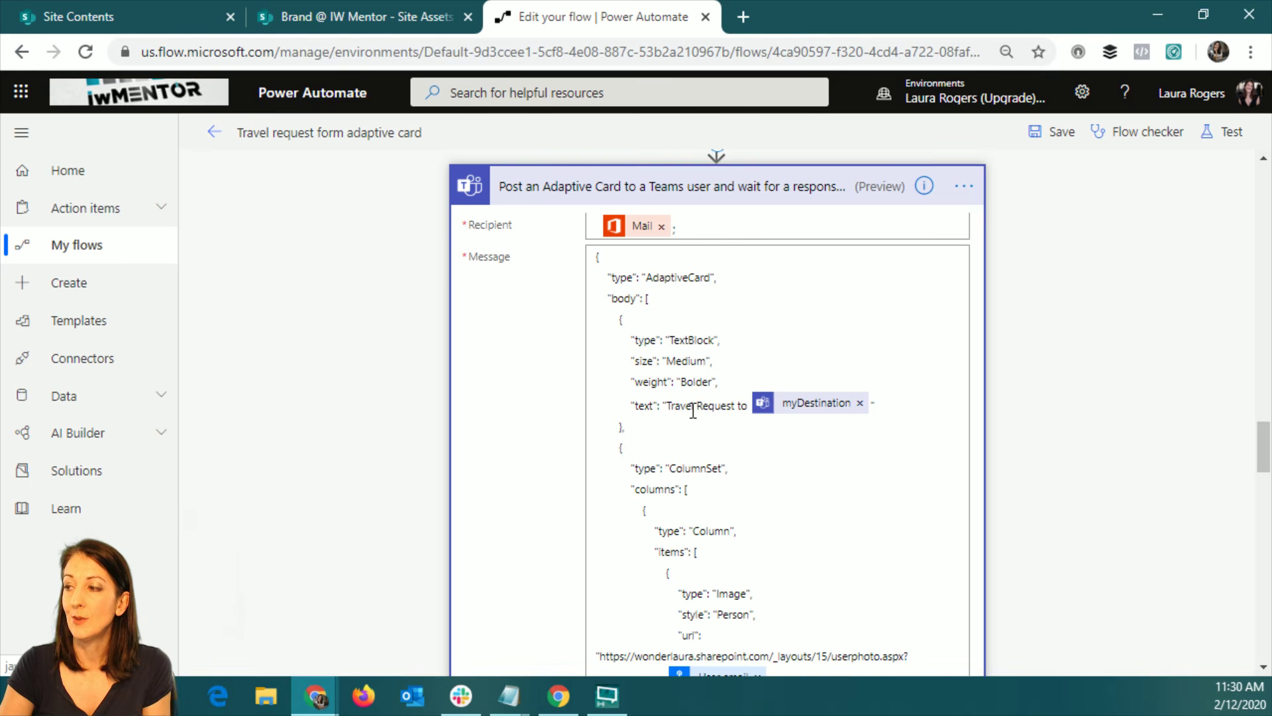
mouse_move(799, 414)
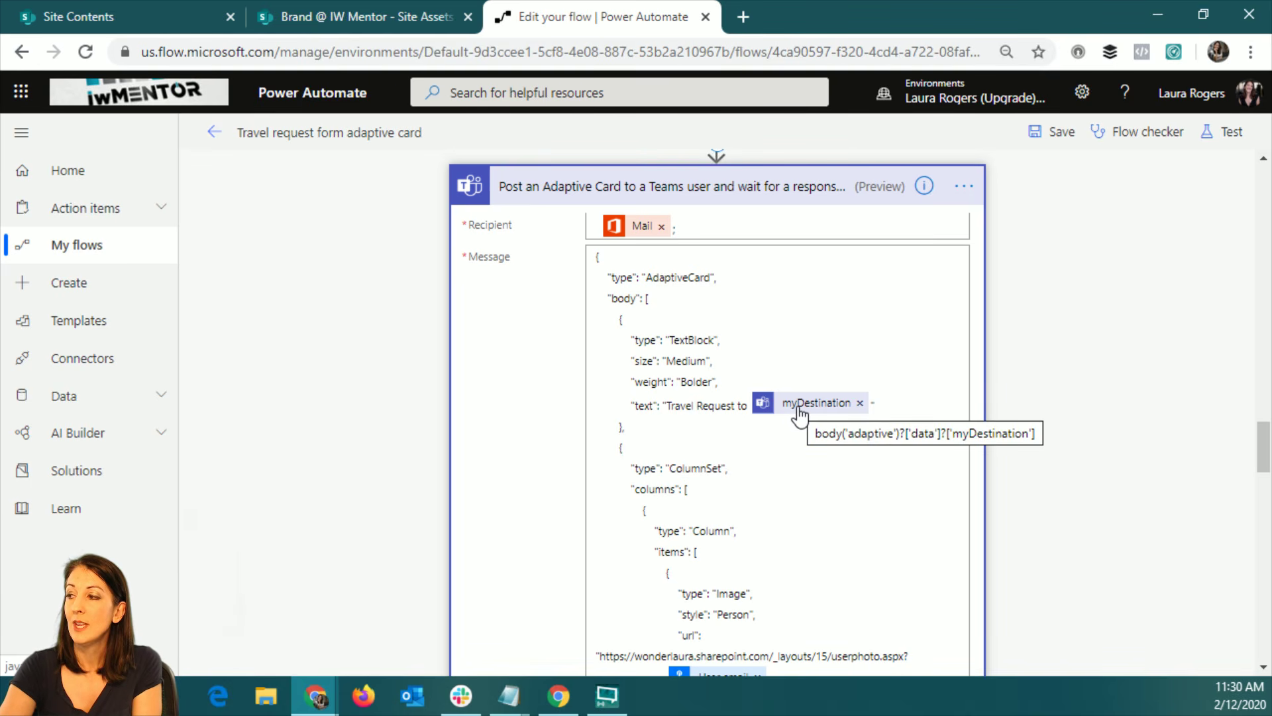
scroll(1154, 498, down, 15)
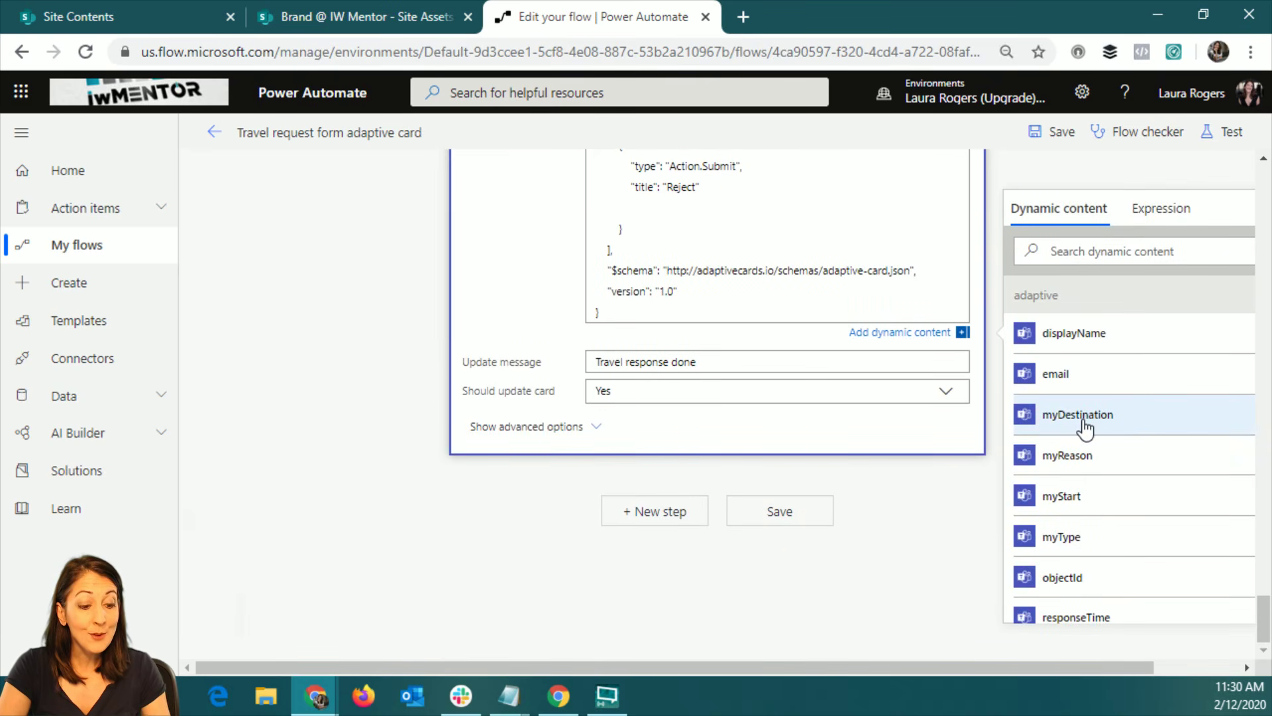
- Switch to the Adaptive Cards designer to check the Destination input's Id, and return to the flow's card title
key(alt+Tab)
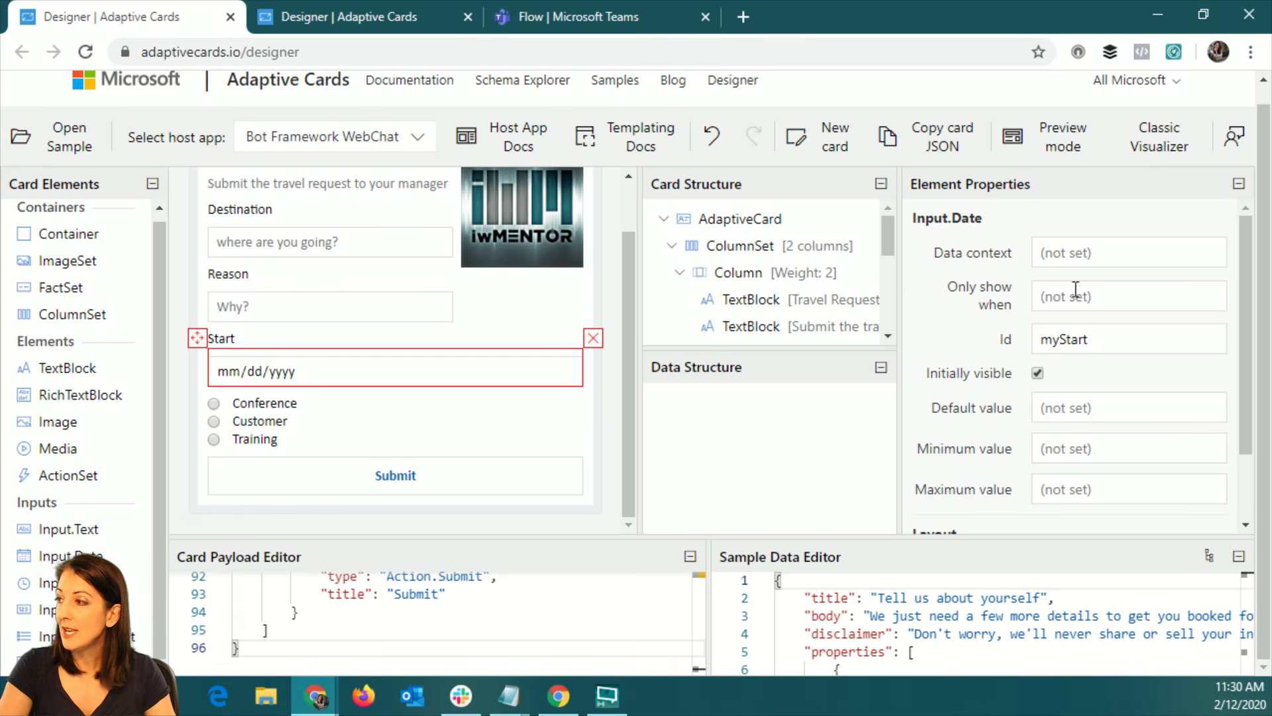
click(292, 248)
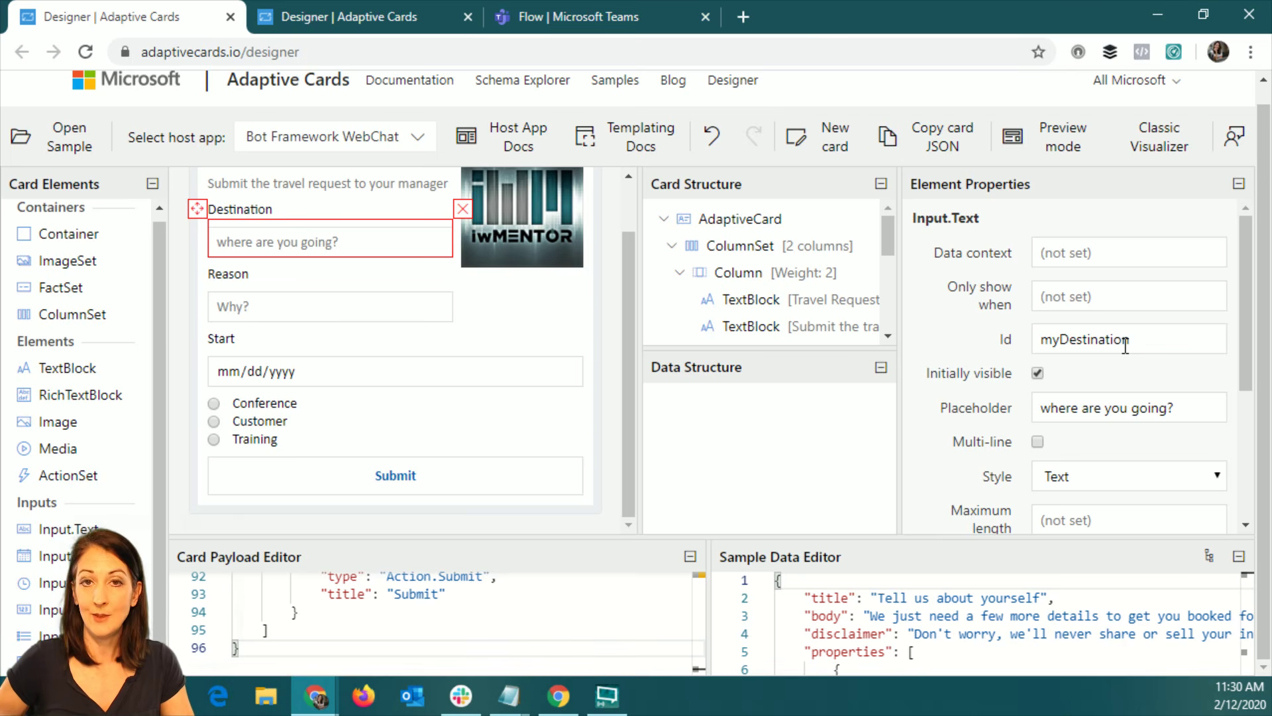
key(alt+Tab)
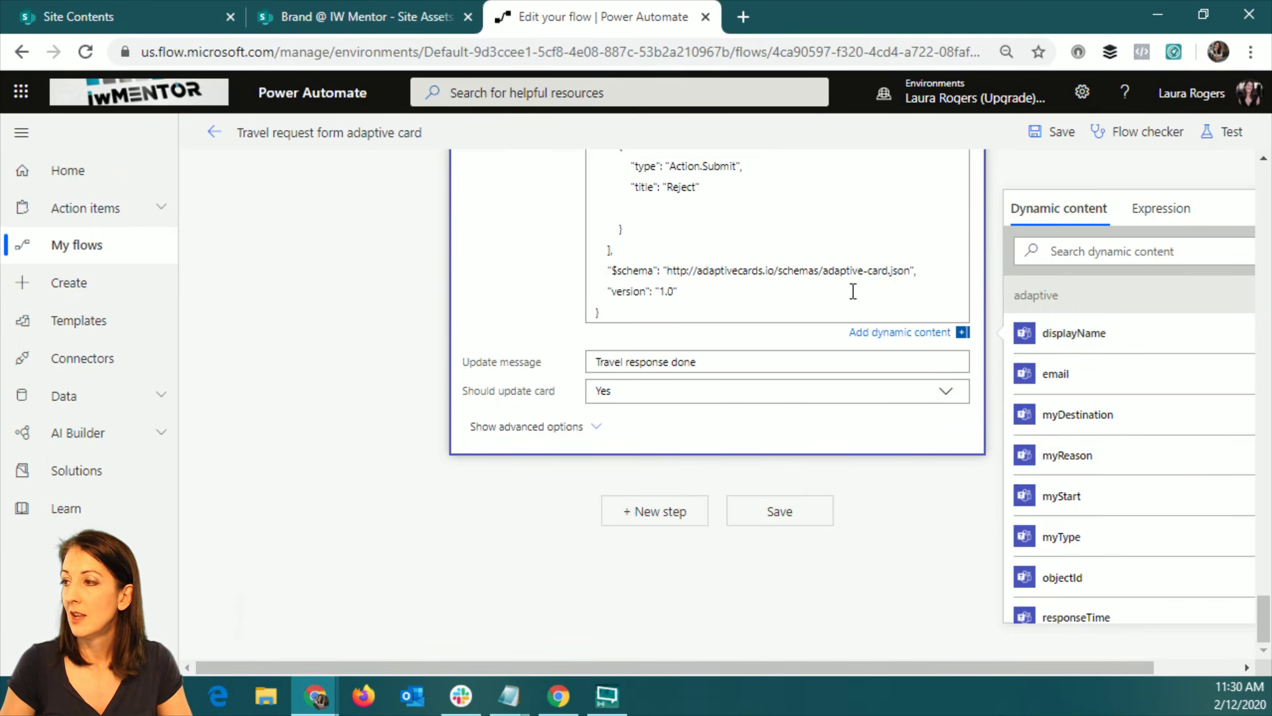
scroll(828, 279, up, 10)
scroll(828, 278, up, 10)
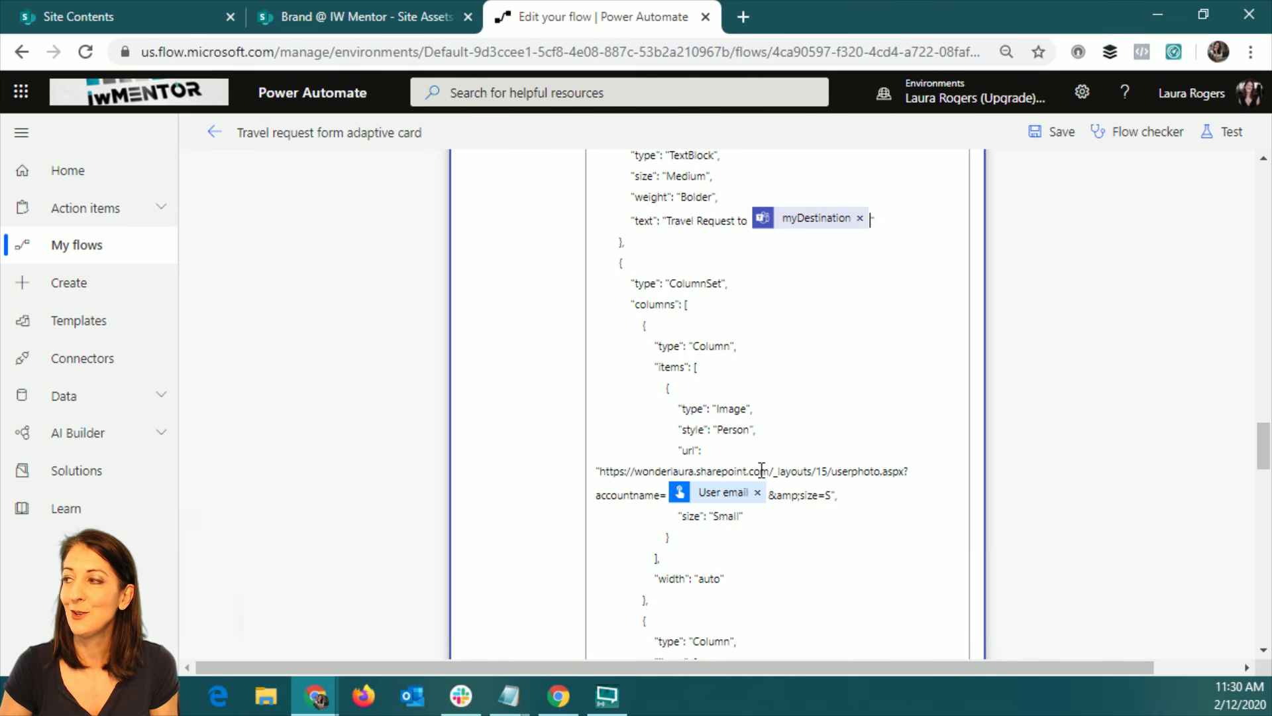
- Save and test the flow using data from the most recent successful previous run
click(1207, 134)
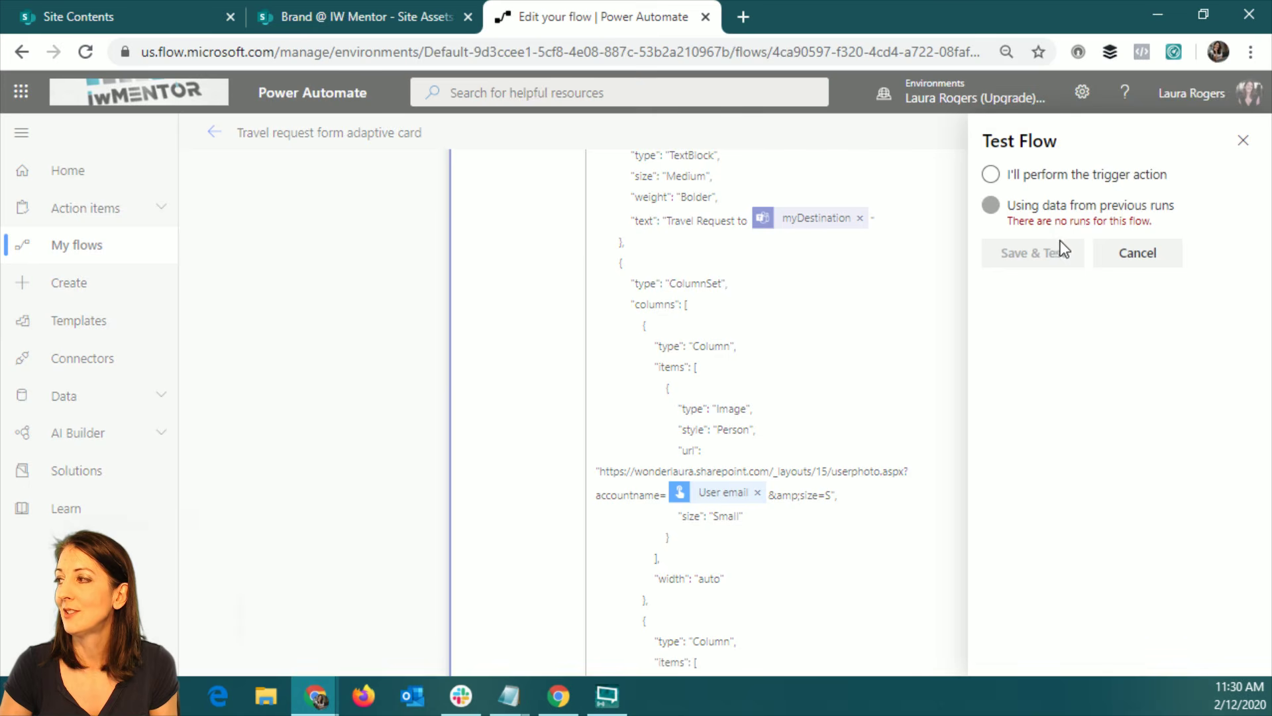
click(991, 205)
click(997, 253)
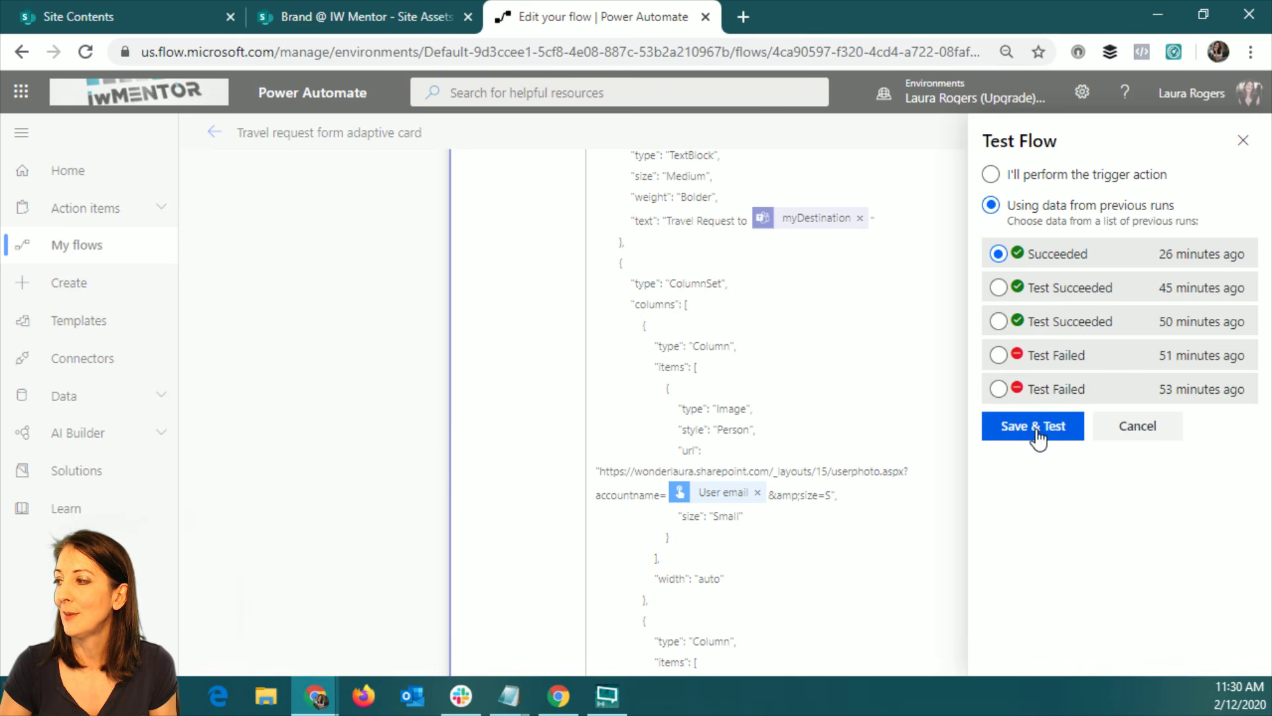
click(1030, 426)
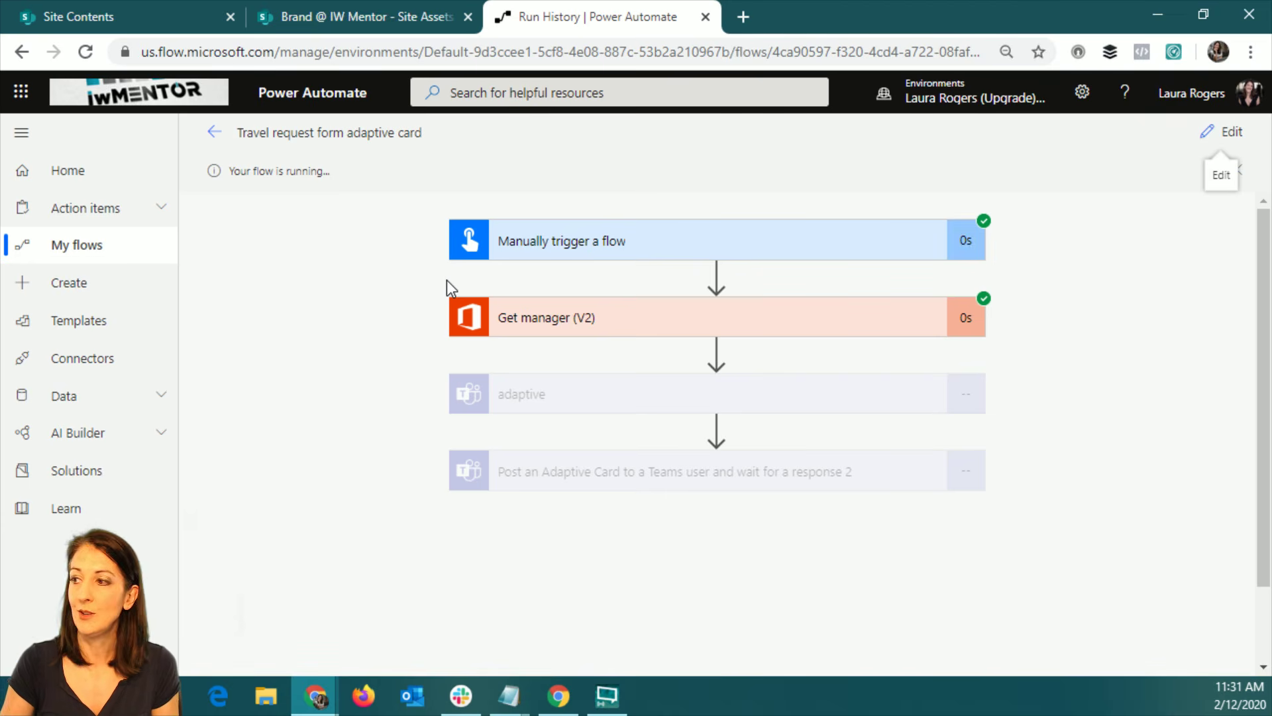
- Reopen the flow for editing and highlight the requestor's photo URL in the manager card's JSON
click(1217, 138)
scroll(814, 449, down, 10)
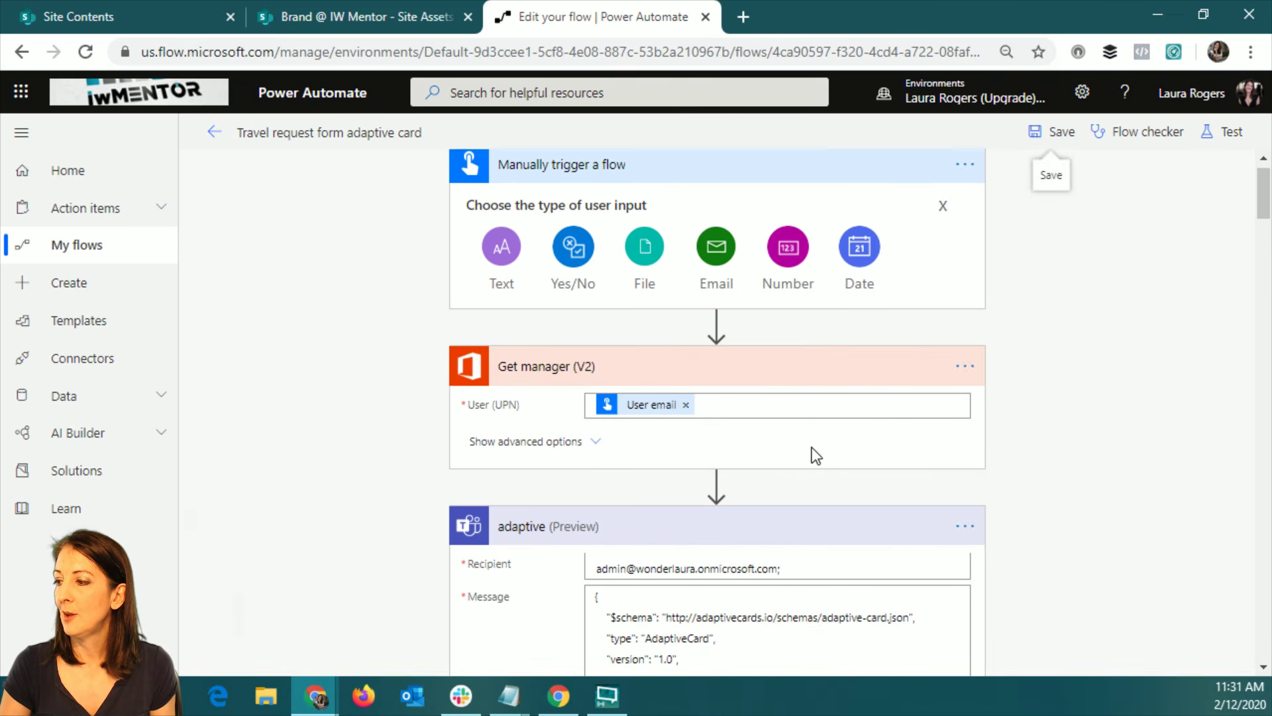
scroll(814, 448, down, 15)
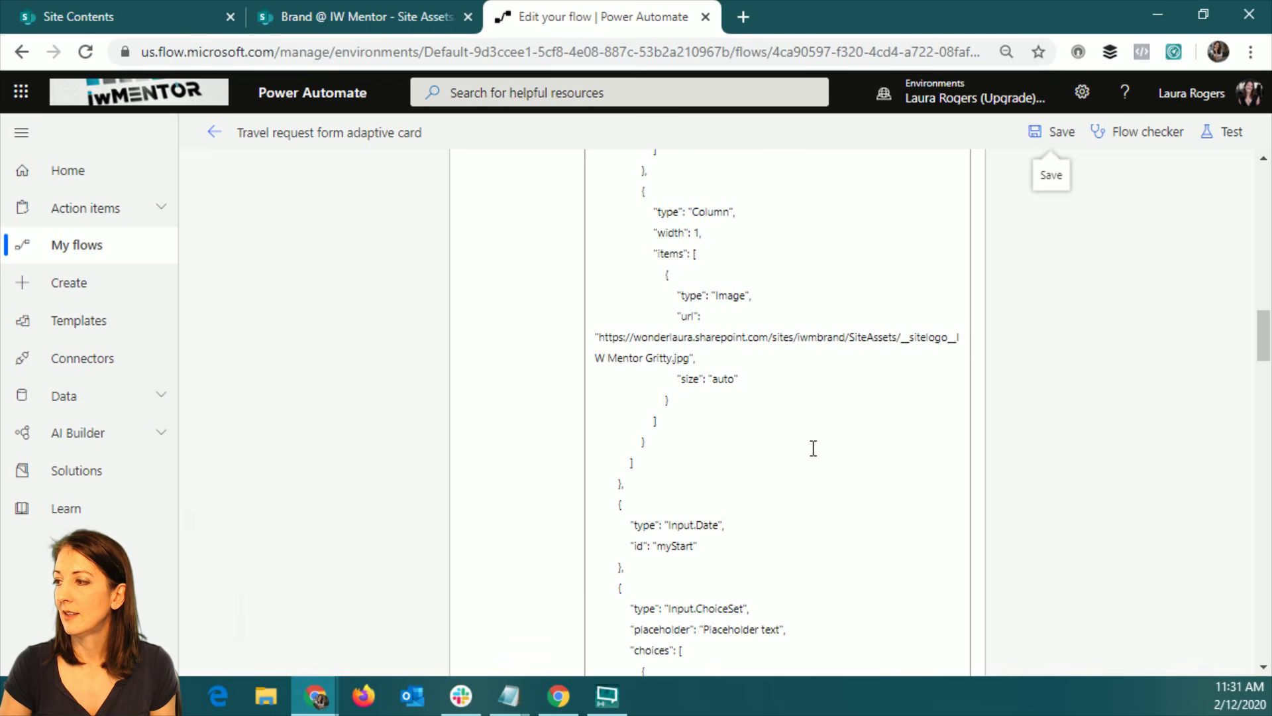
scroll(727, 454, down, 15)
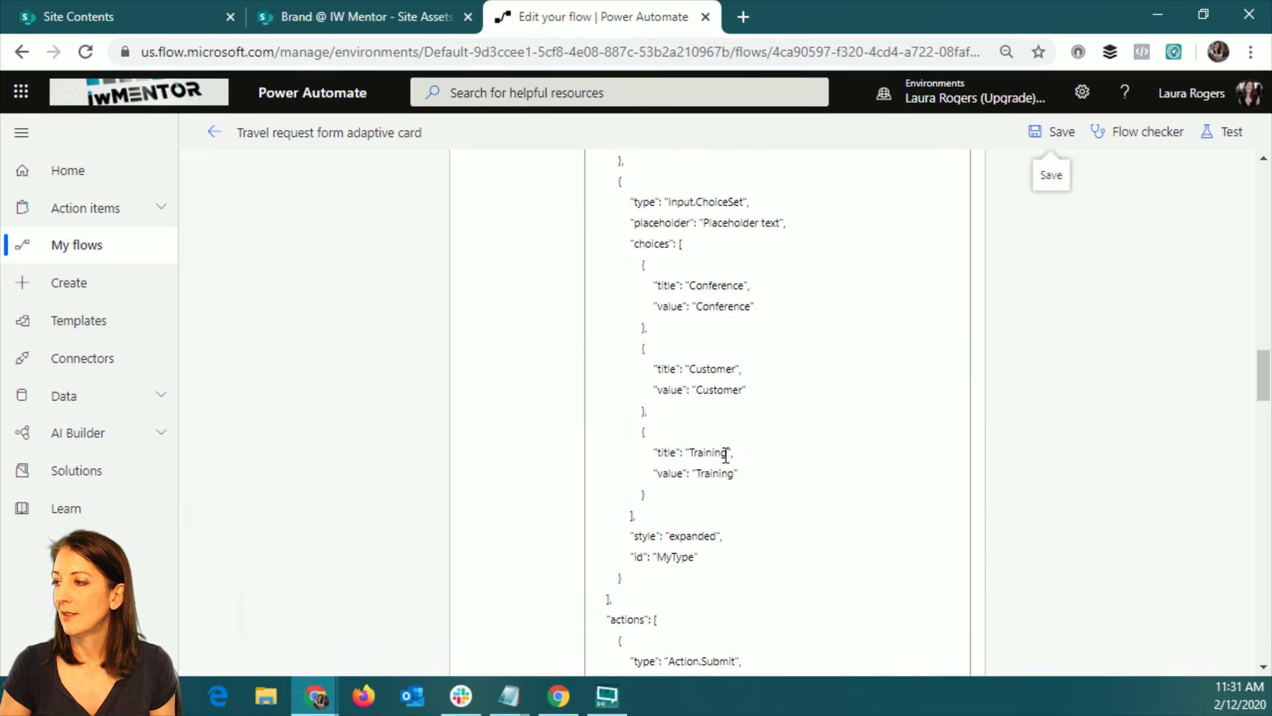
scroll(726, 455, down, 1)
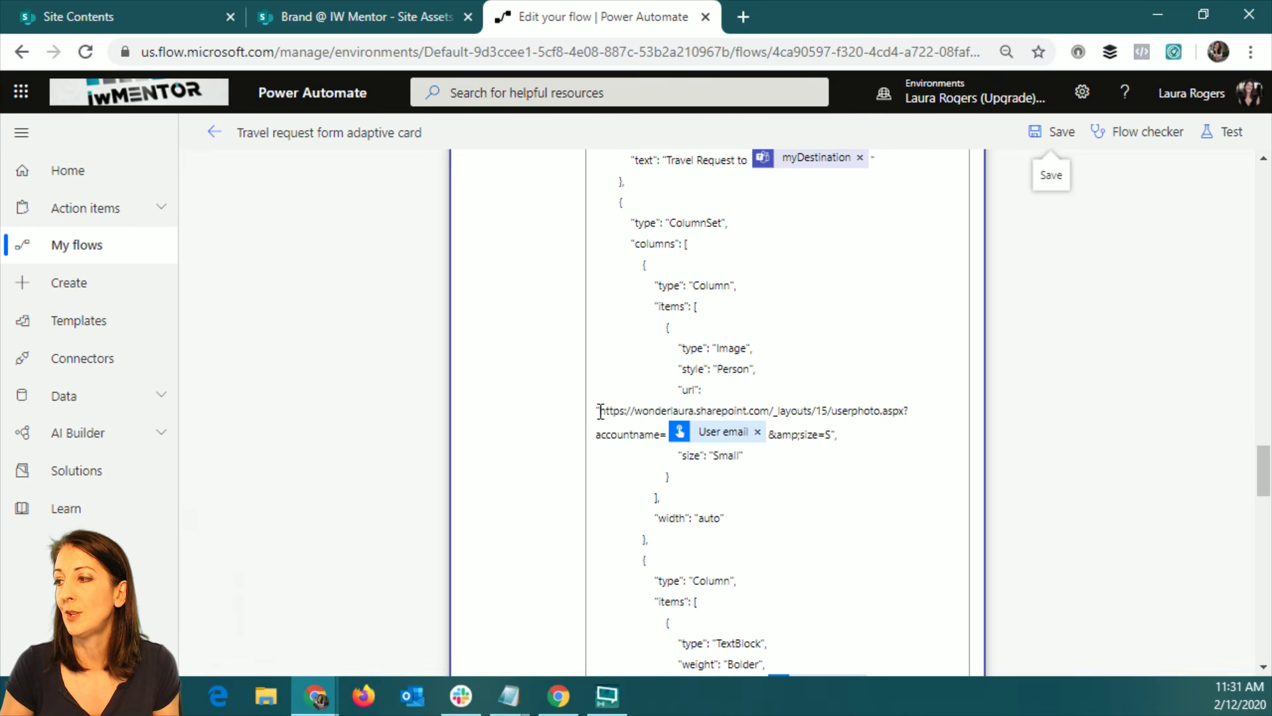
drag(600, 411, 834, 439)
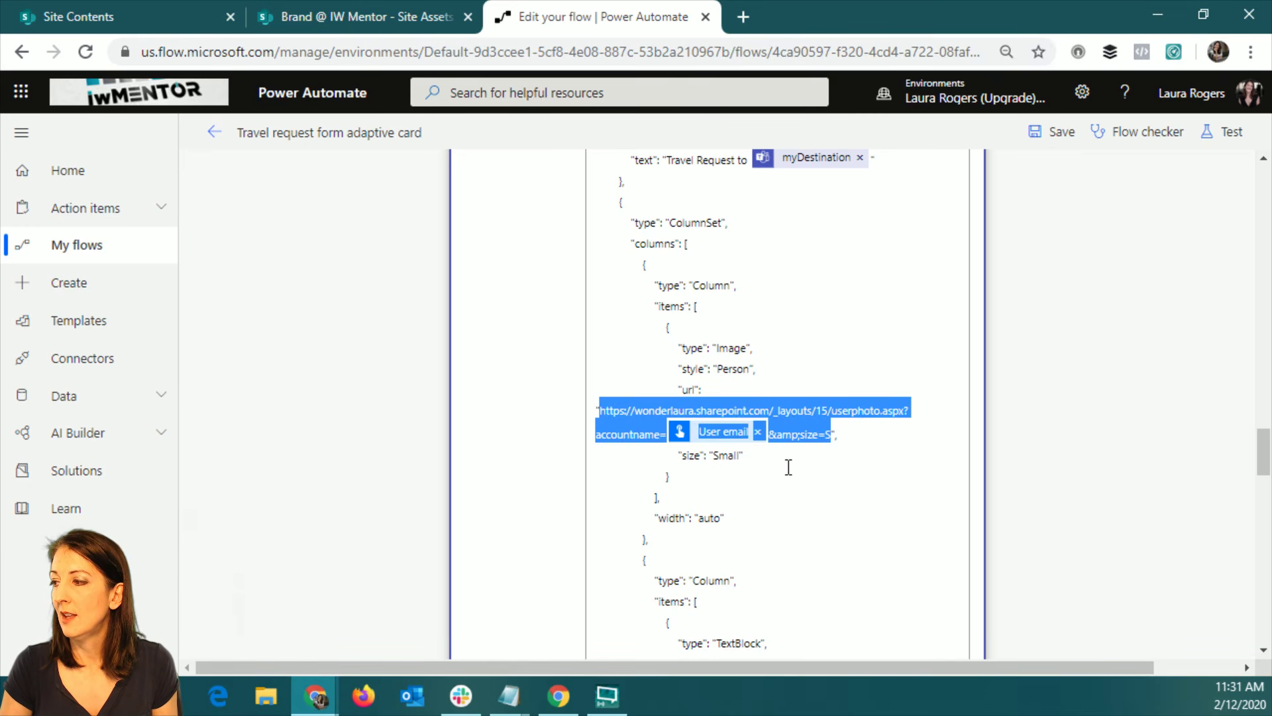
click(872, 434)
- Replace the User email token in the photo URL with the placeholder ***email*** and select the whole URL
click(757, 432)
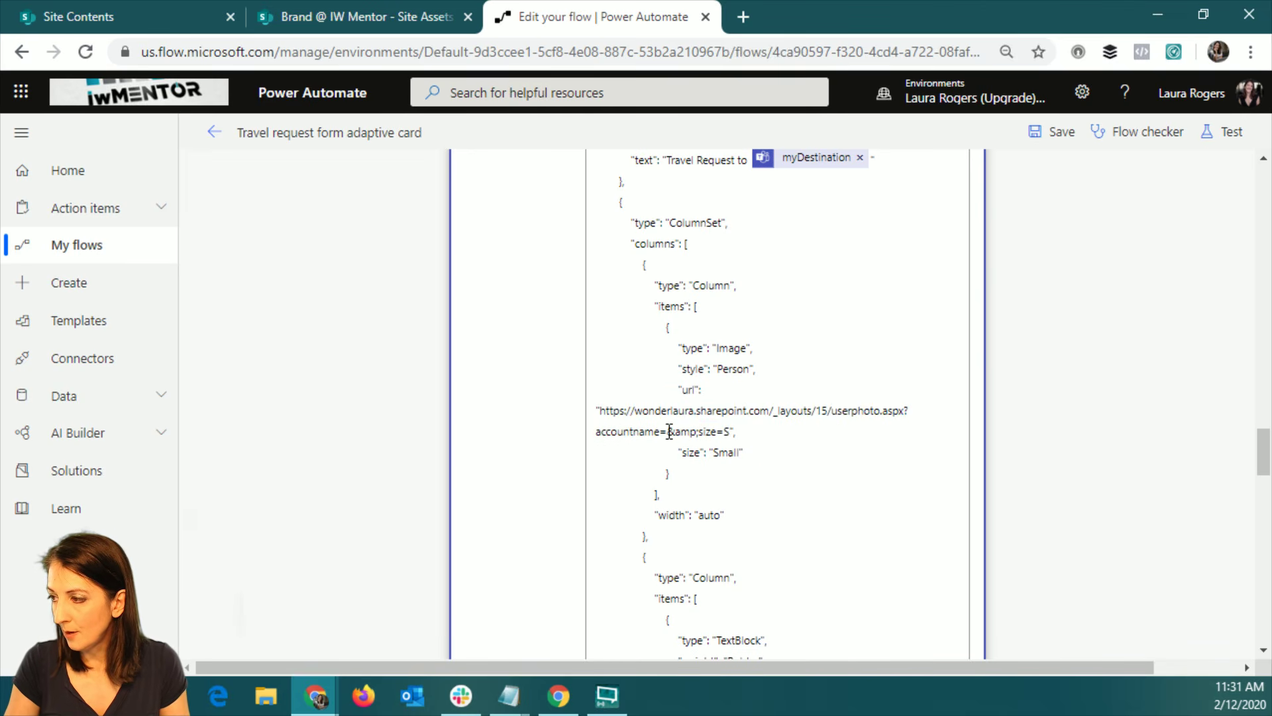
click(669, 432)
text(**email&amp;)
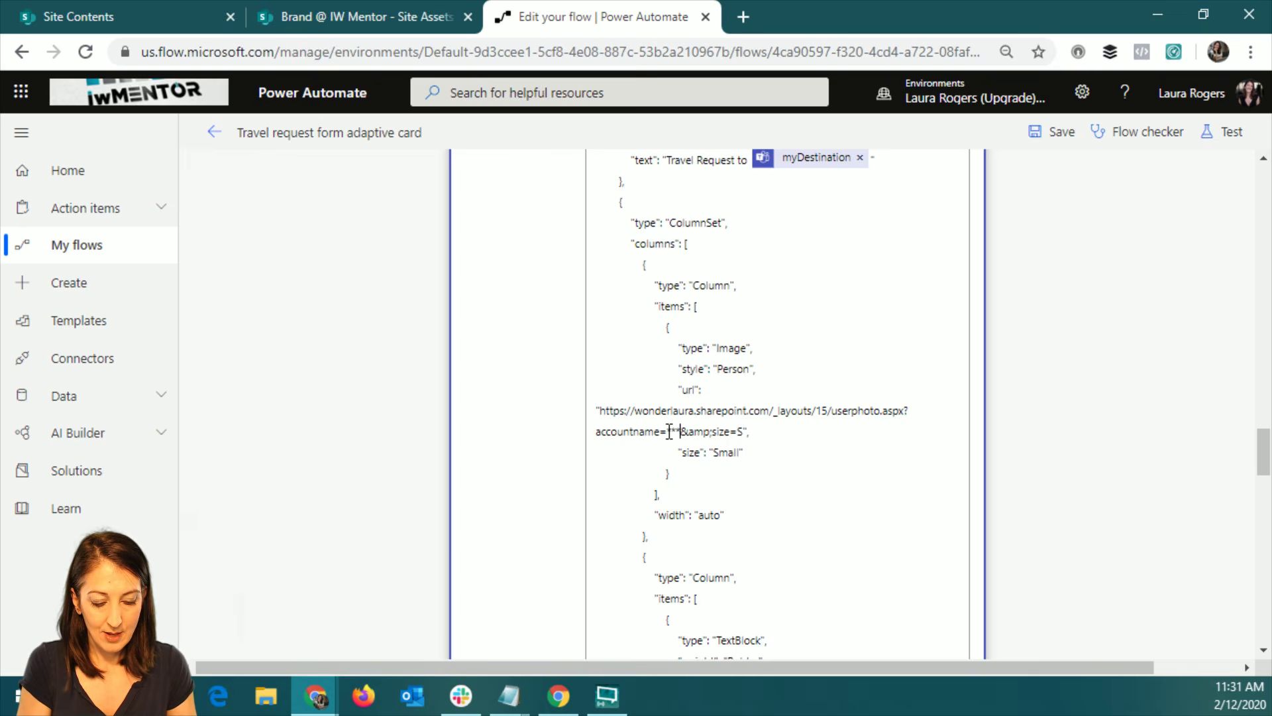
text(s)
key(BackSpace)
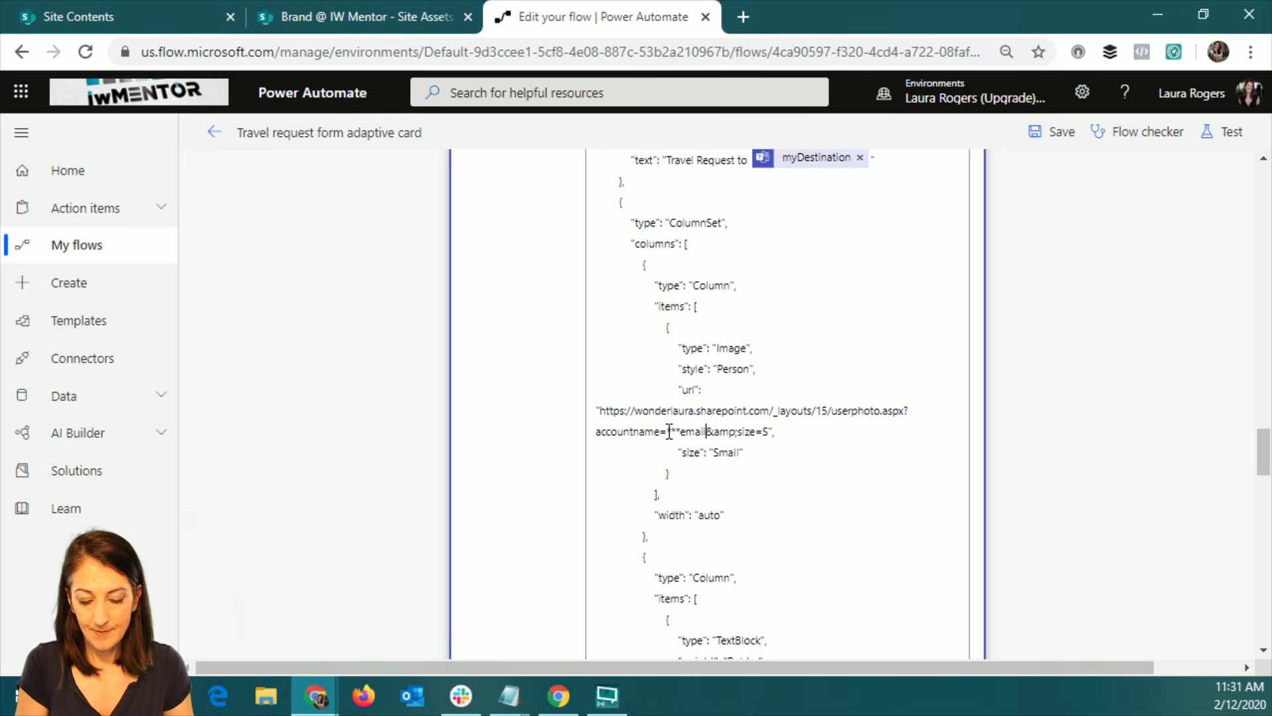
text(**)
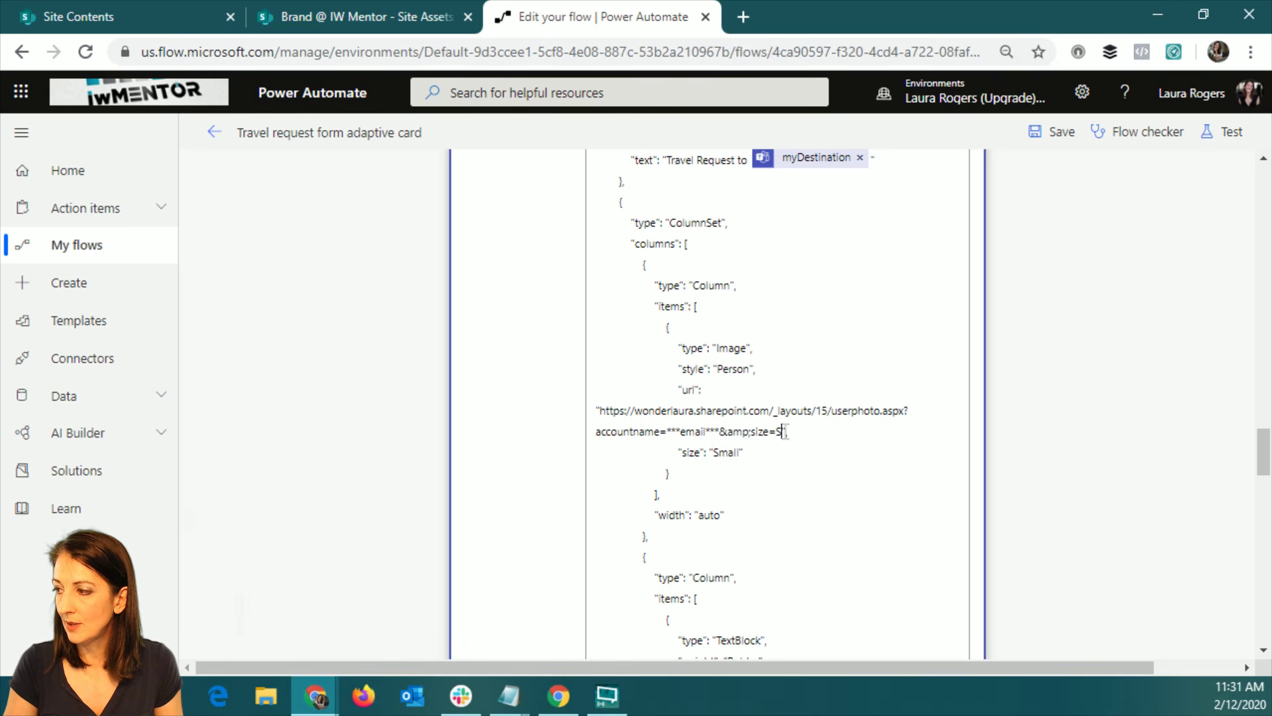
drag(785, 432, 592, 411)
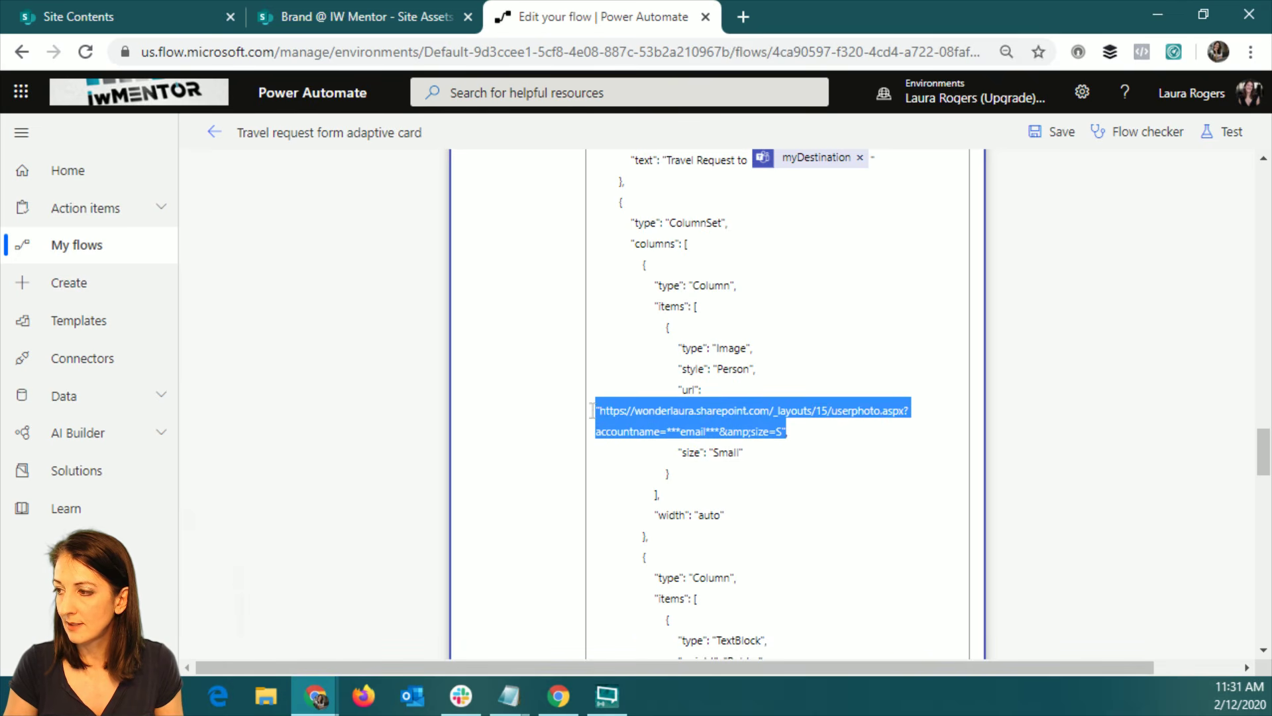
key(alt+Tab)
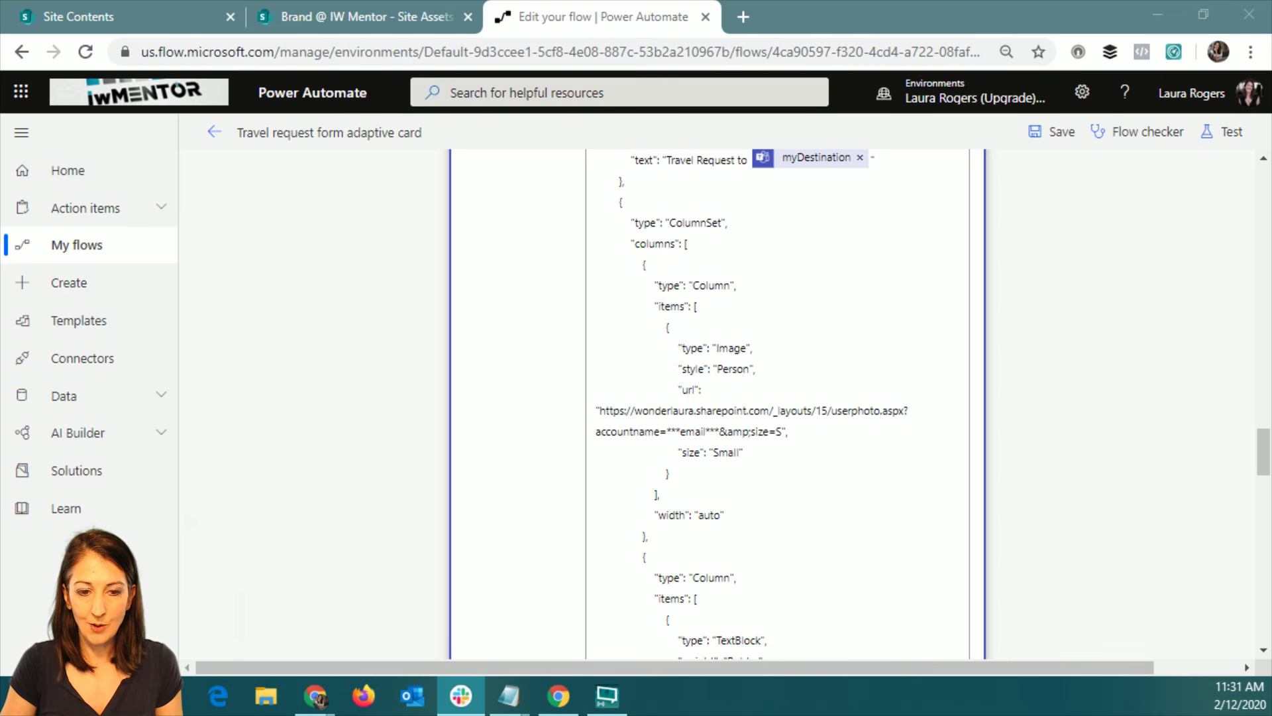
- Replace the ***email*** placeholder in the photo URL with the trigger's User email dynamic content
drag(720, 432, 671, 434)
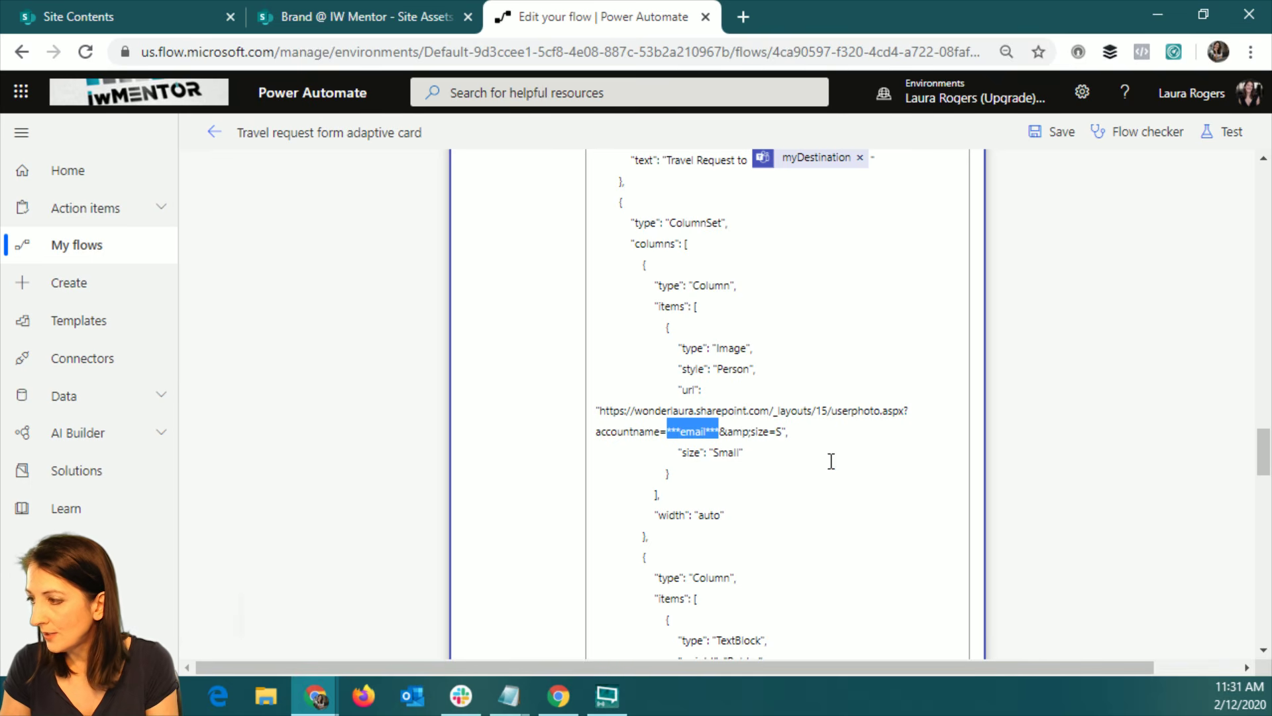
scroll(1125, 429, down, 6)
scroll(1122, 423, down, 10)
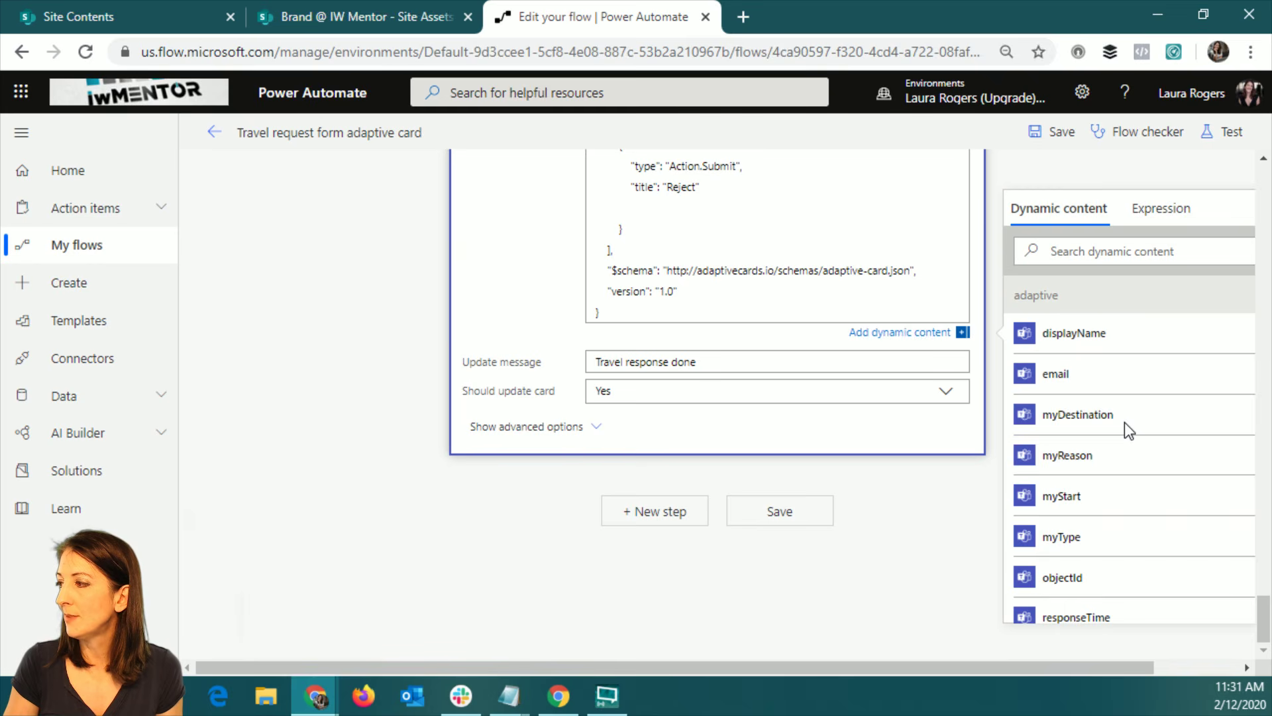
scroll(1125, 427, down, 7)
scroll(1128, 442, down, 5)
scroll(1121, 446, up, 10)
scroll(1121, 453, down, 15)
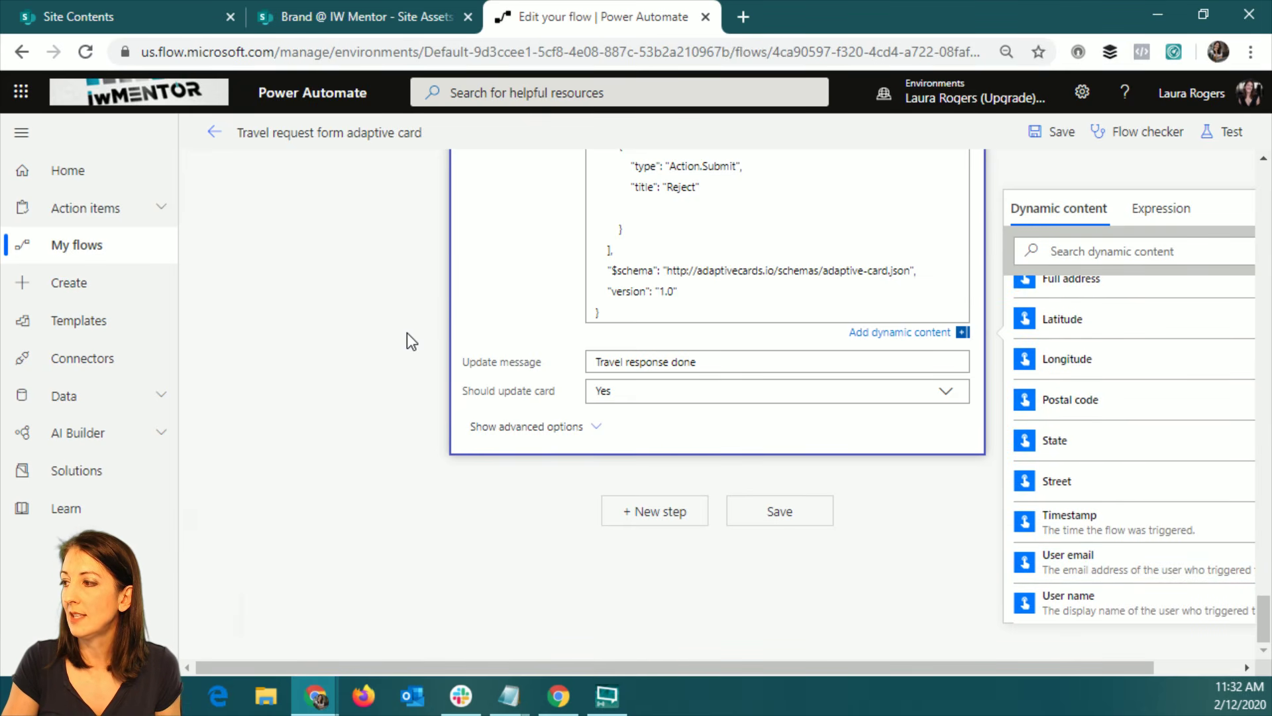
click(265, 369)
- Examine the User email, User name, Timestamp, myReason and myStart tokens in the manager card's JSON
scroll(264, 370, up, 20)
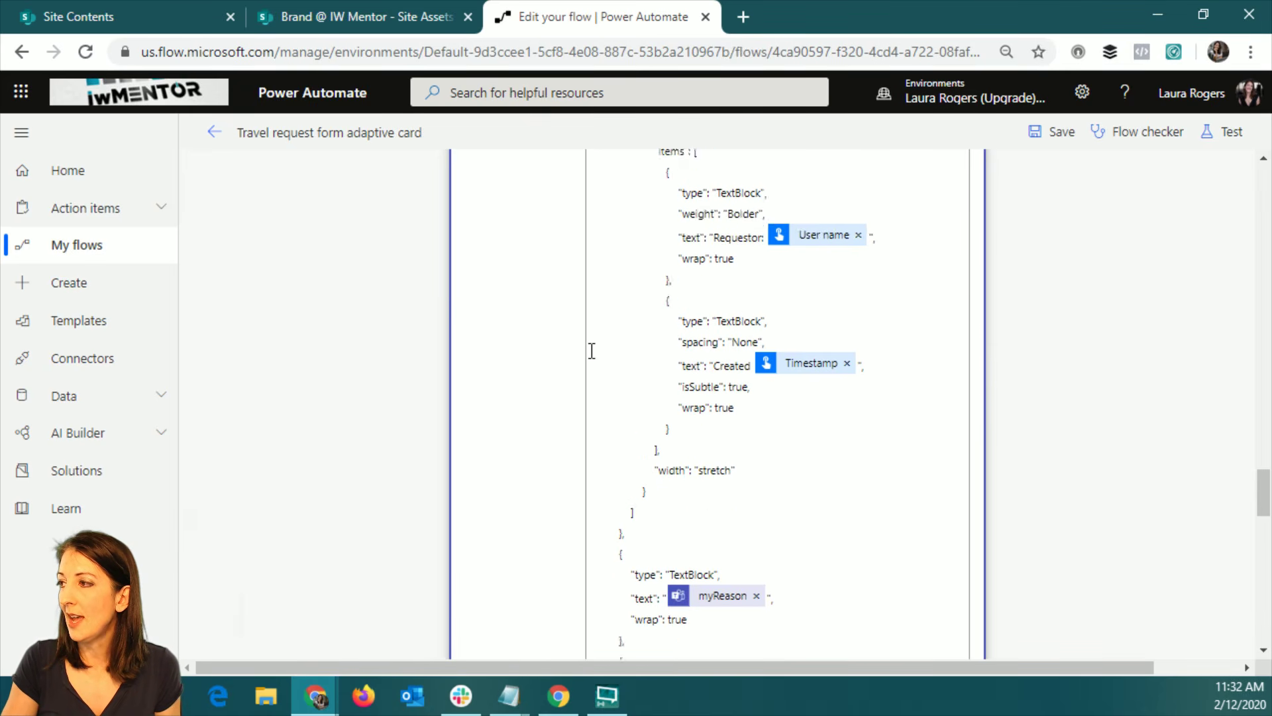
mouse_move(718, 201)
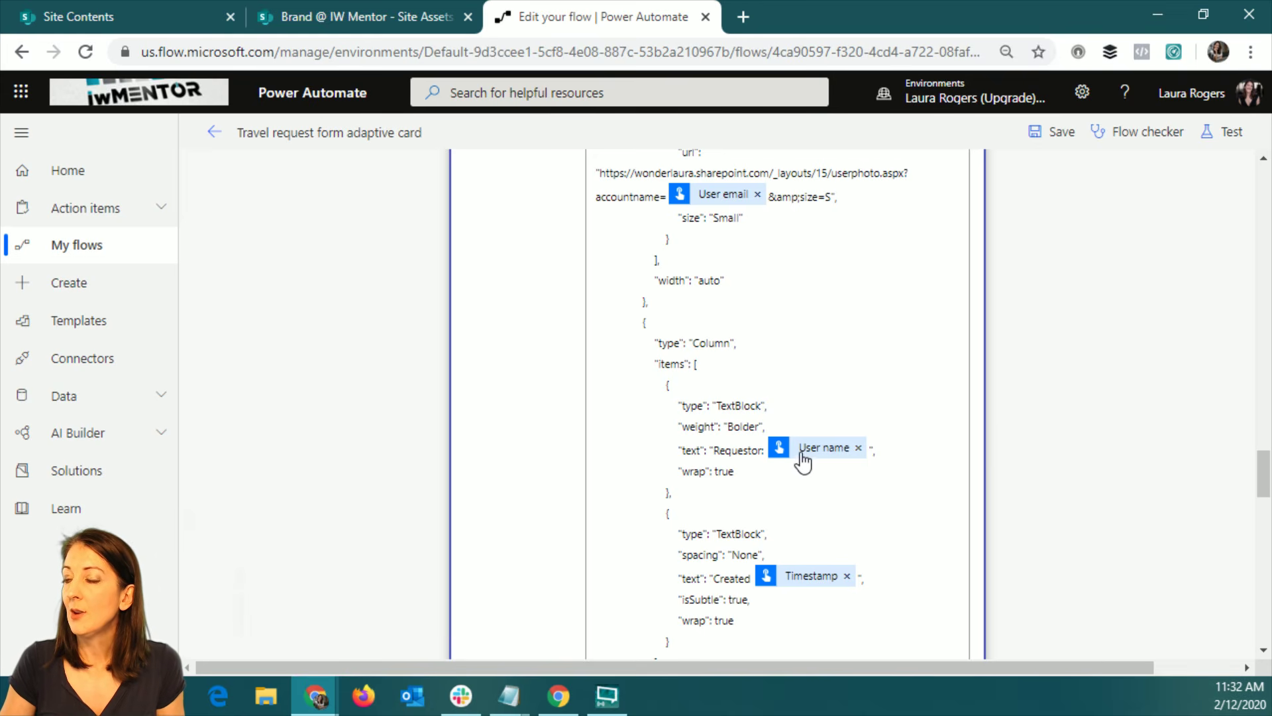
mouse_move(826, 456)
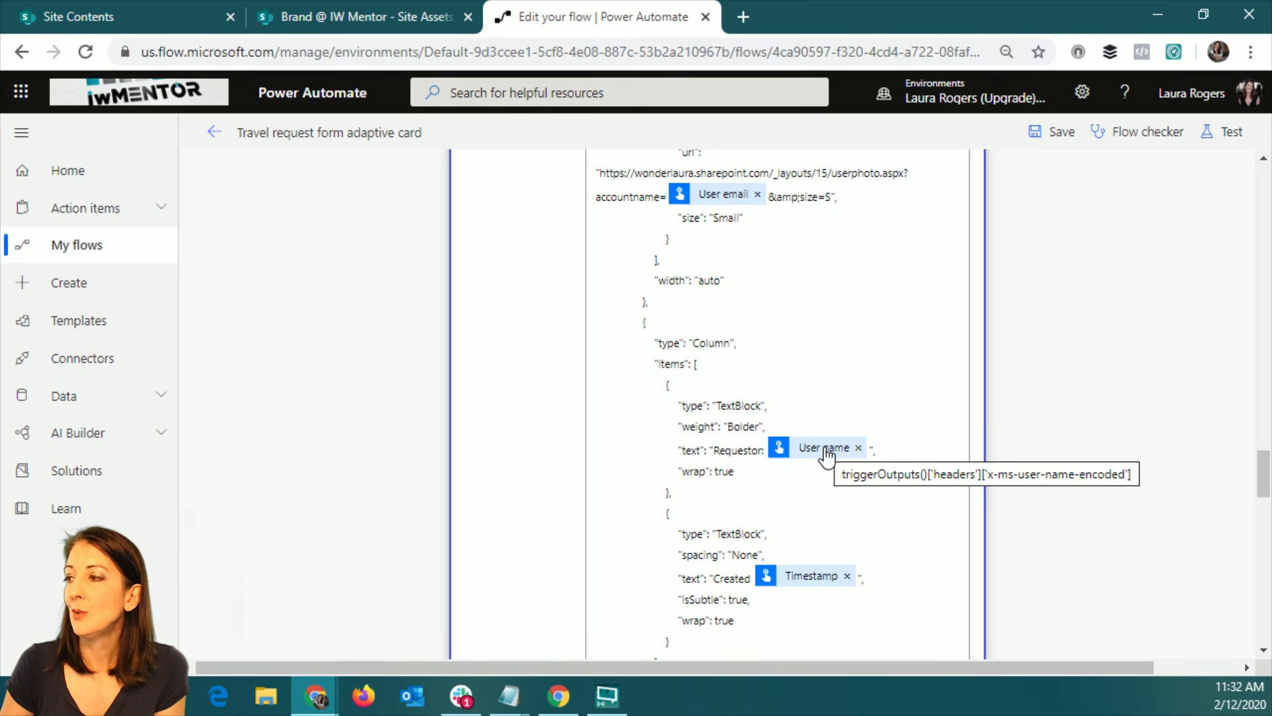
scroll(855, 504, down, 3)
mouse_move(792, 391)
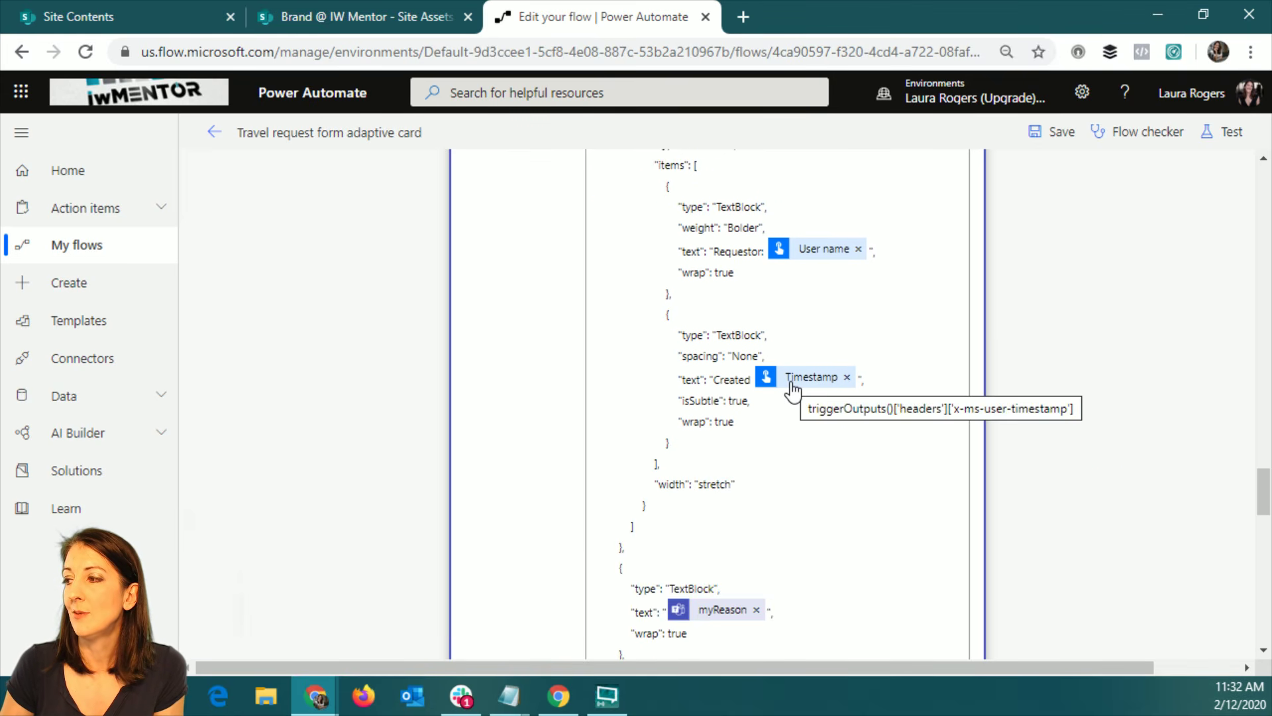
scroll(792, 391, down, 5)
mouse_move(714, 320)
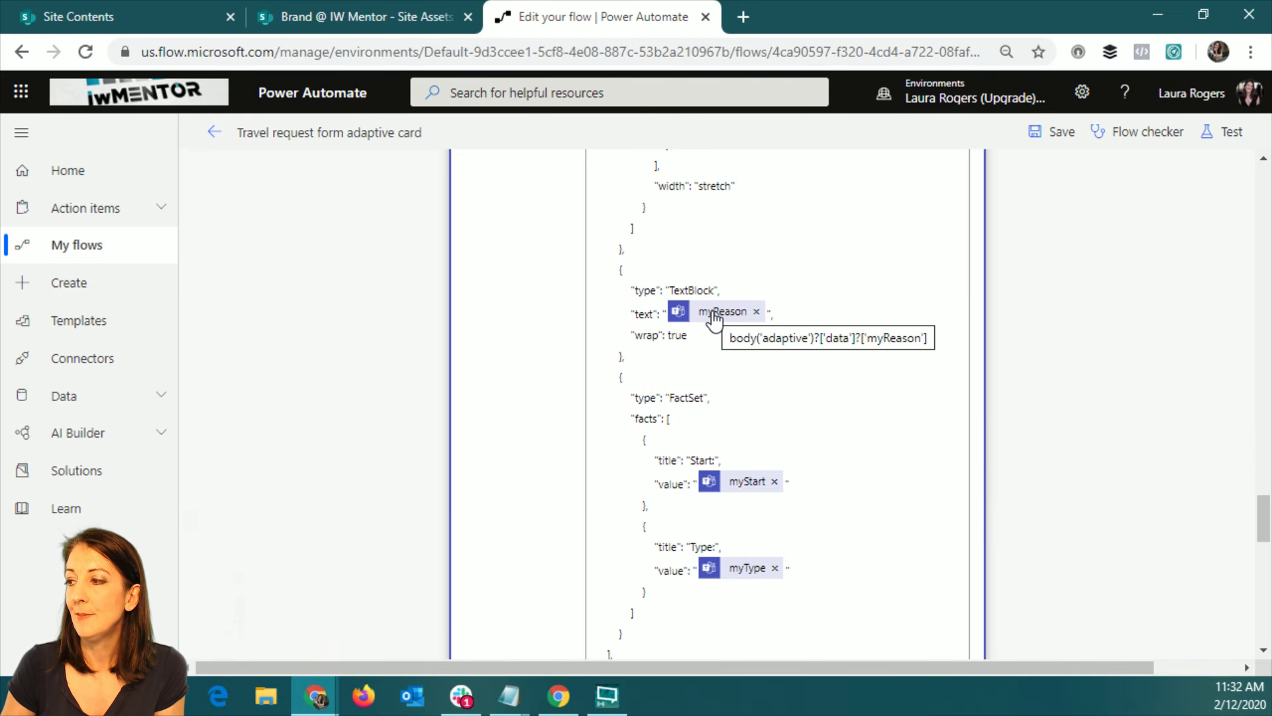
mouse_move(746, 488)
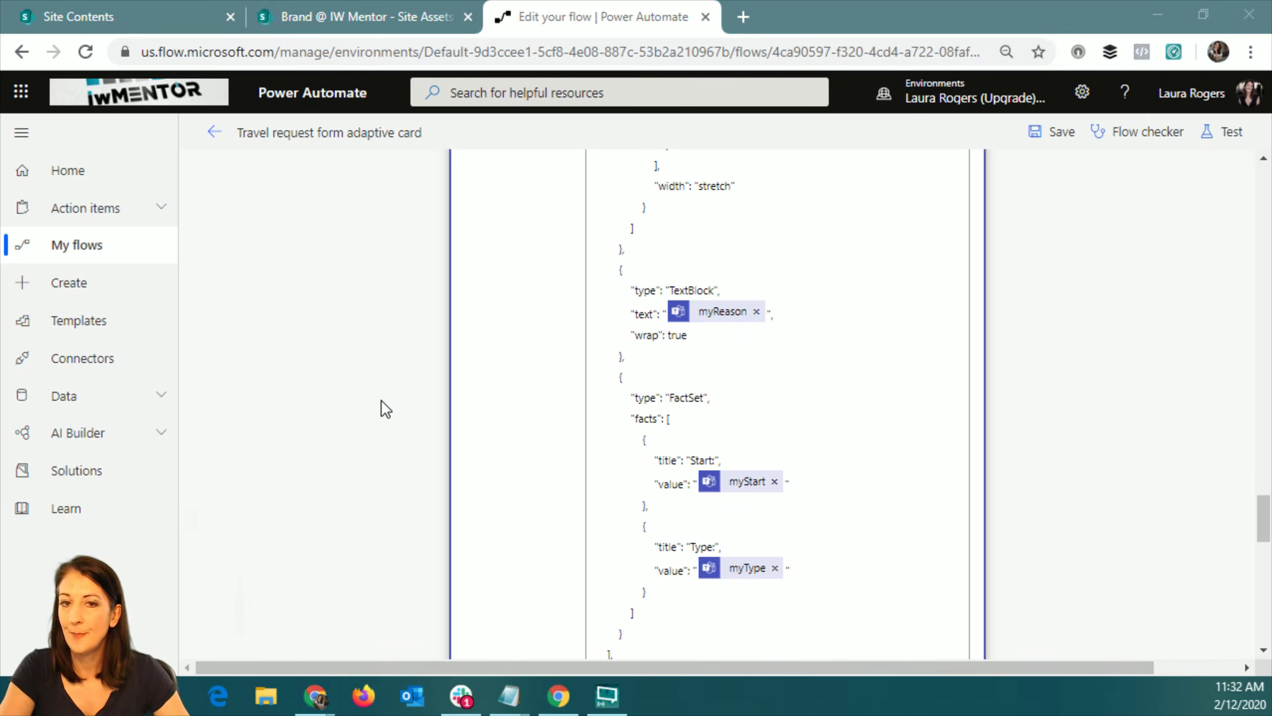
- Switch to the Adaptive Cards designer's approval card and inspect its description text block and the FactSet's Start and Type facts
key(alt+Tab)
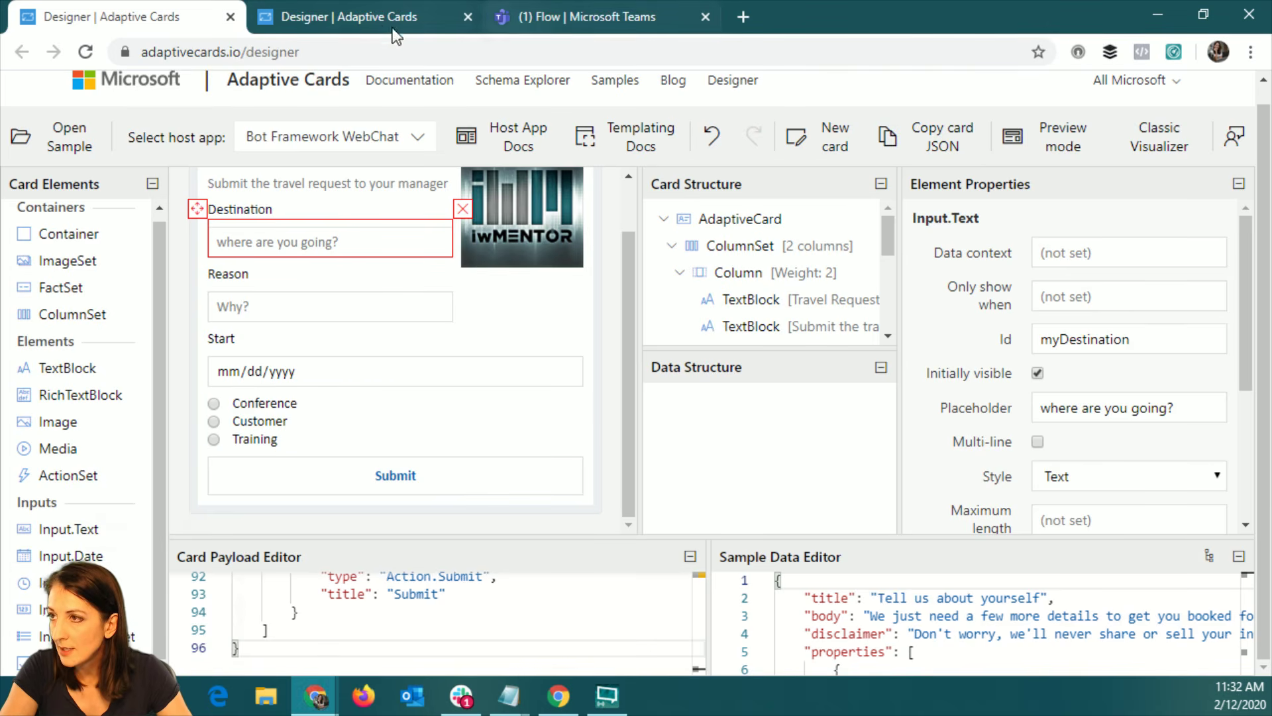
click(376, 18)
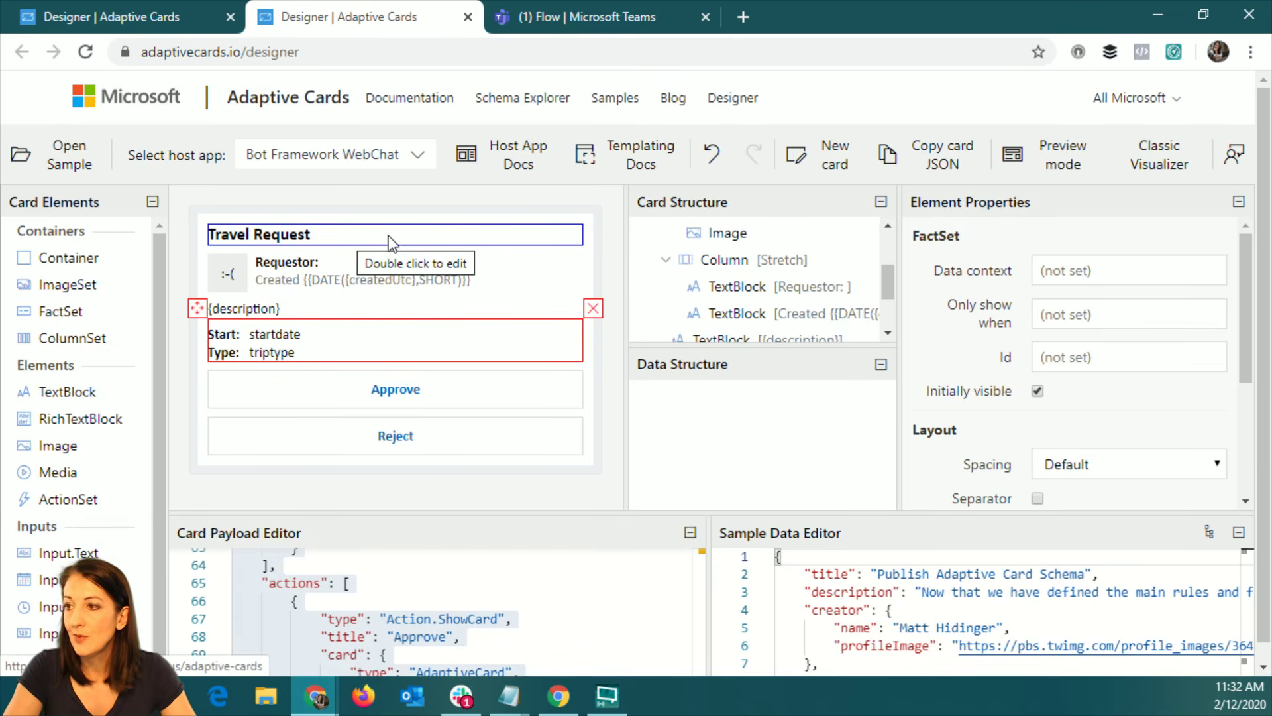
click(318, 320)
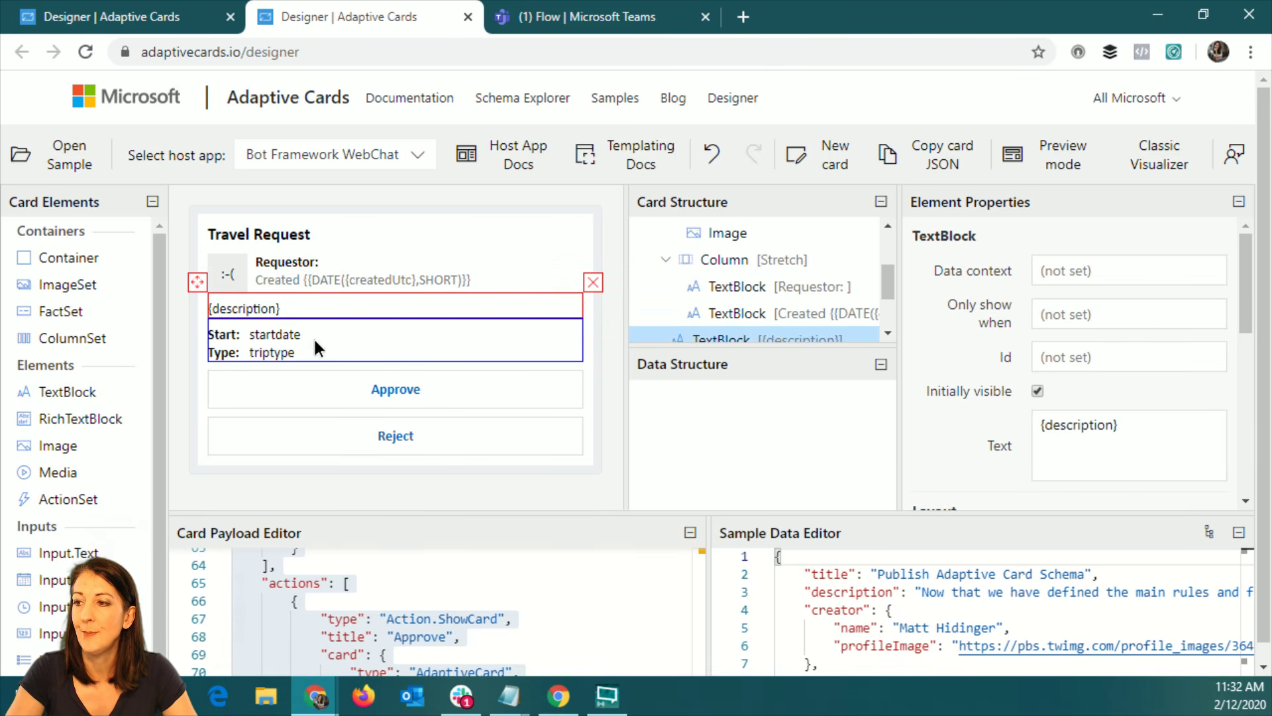
click(317, 344)
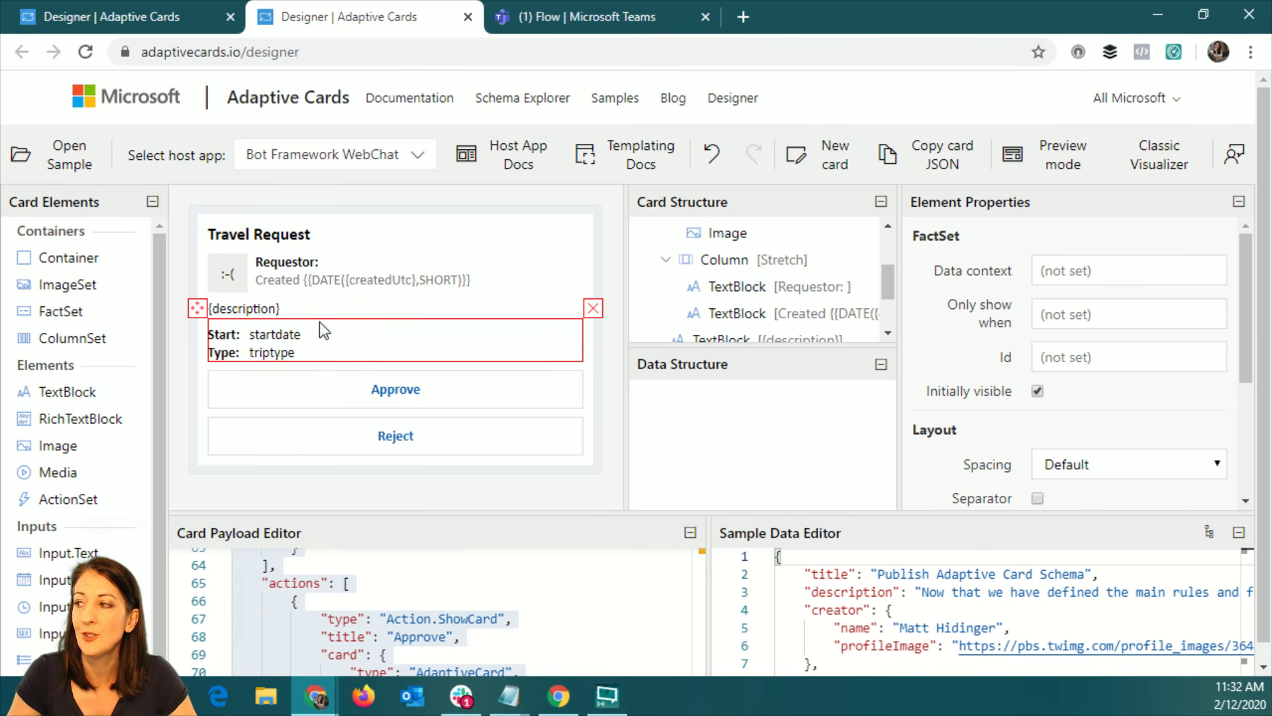
drag(1243, 348, 1247, 464)
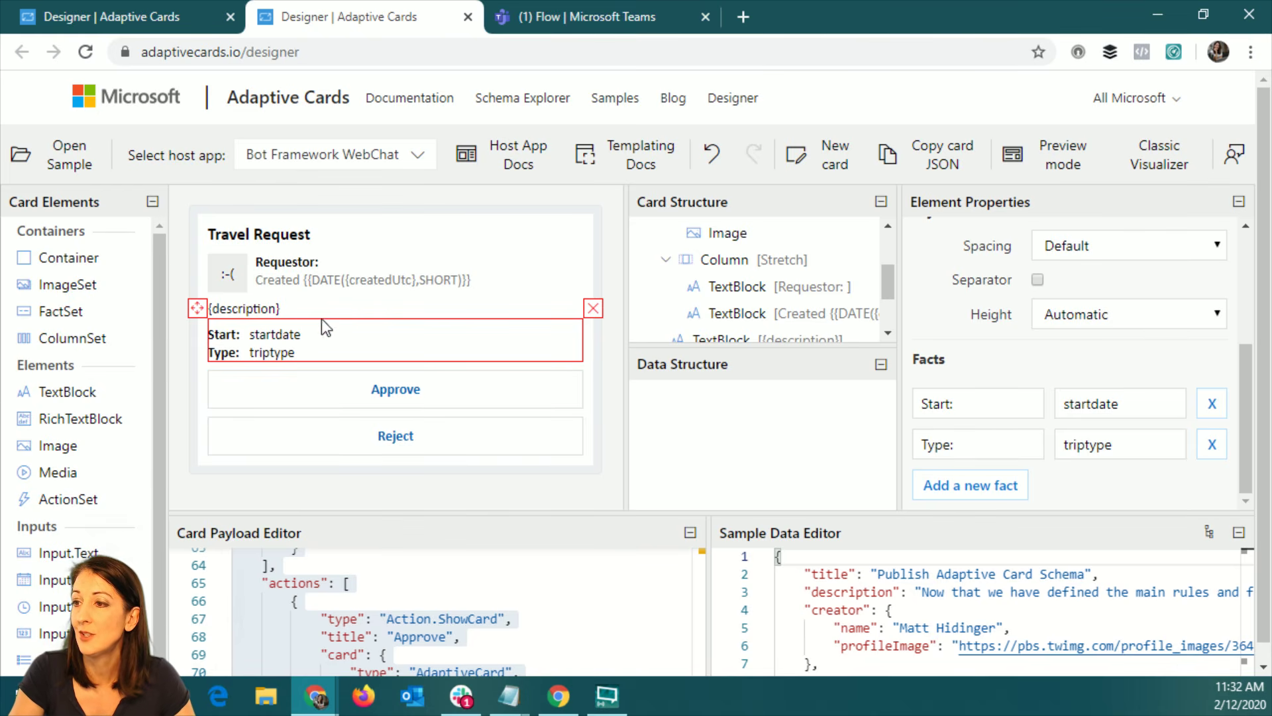
click(980, 403)
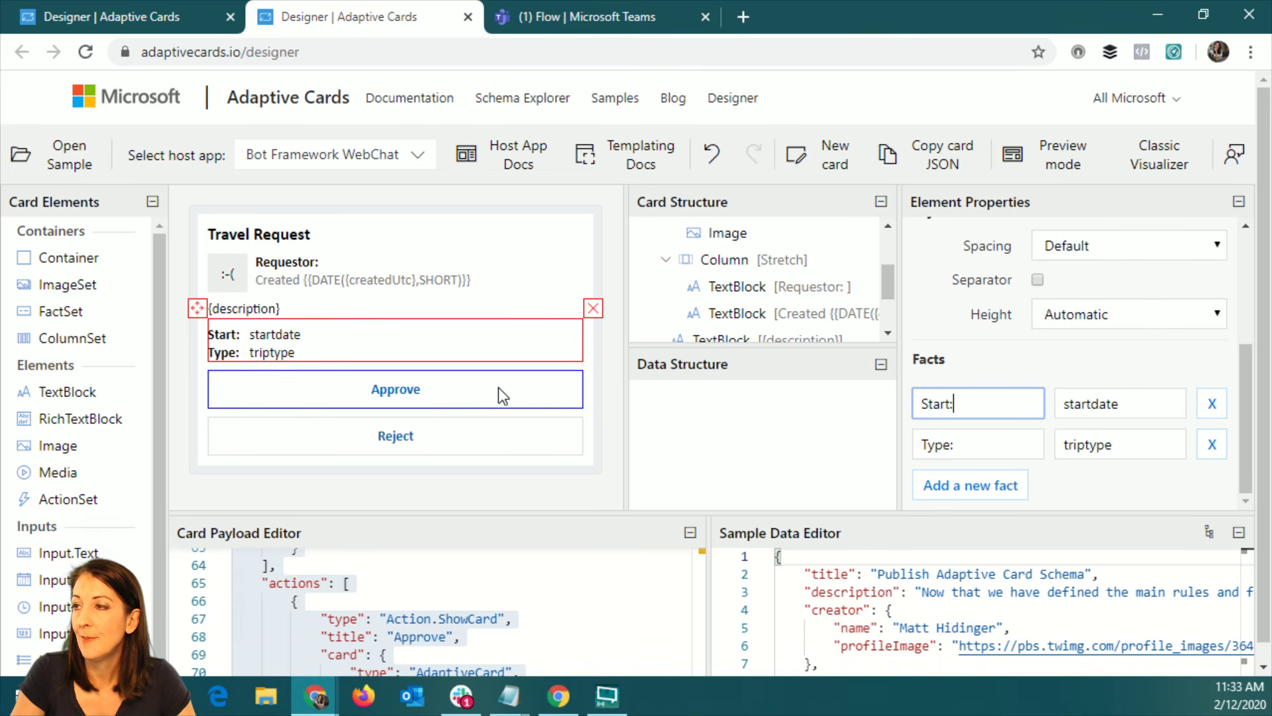
- Switch to the Power Automate flow and examine the myReason, myStart and myType dynamic values in the card JSON
key(alt+Tab)
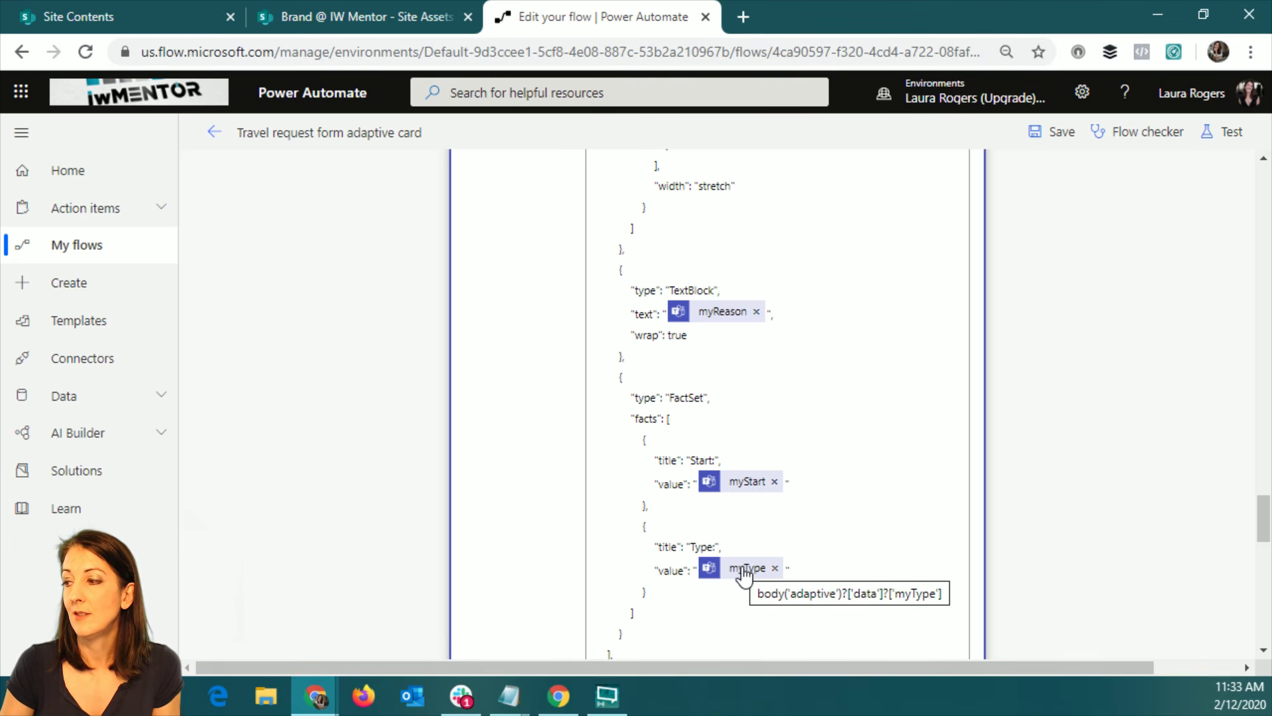
mouse_move(745, 574)
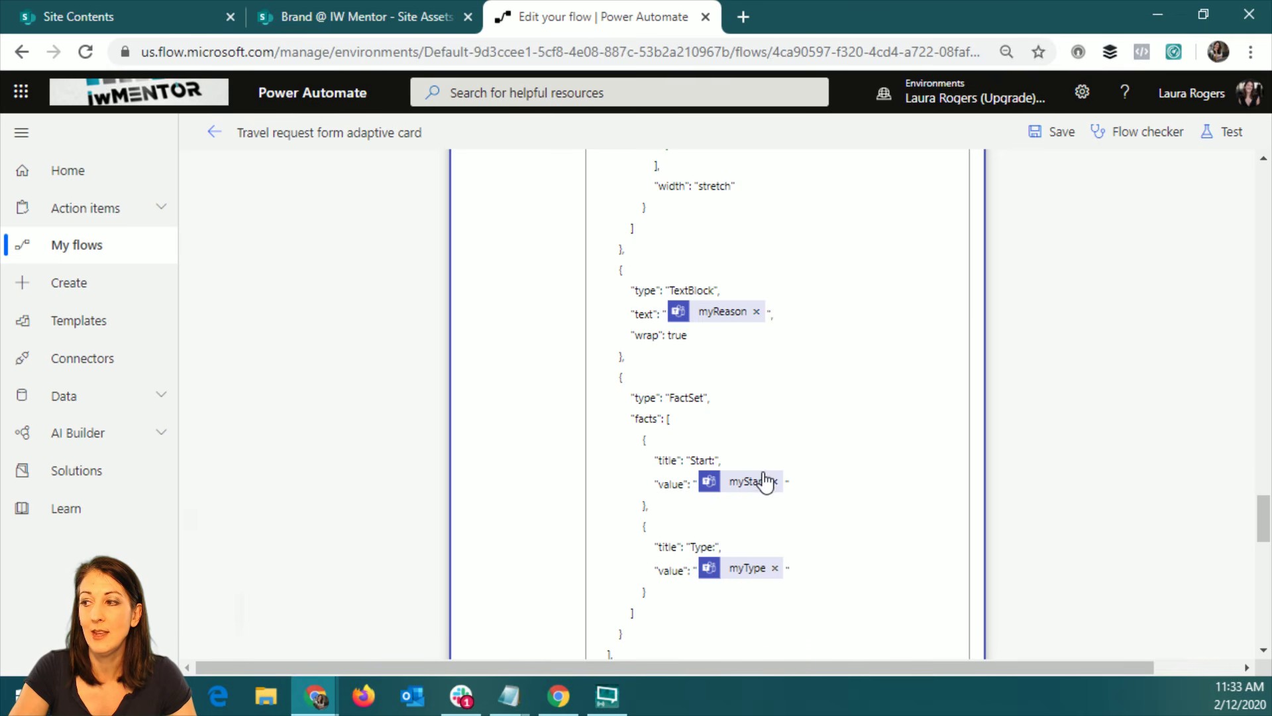
scroll(794, 555, down, 2)
scroll(744, 302, down, 1)
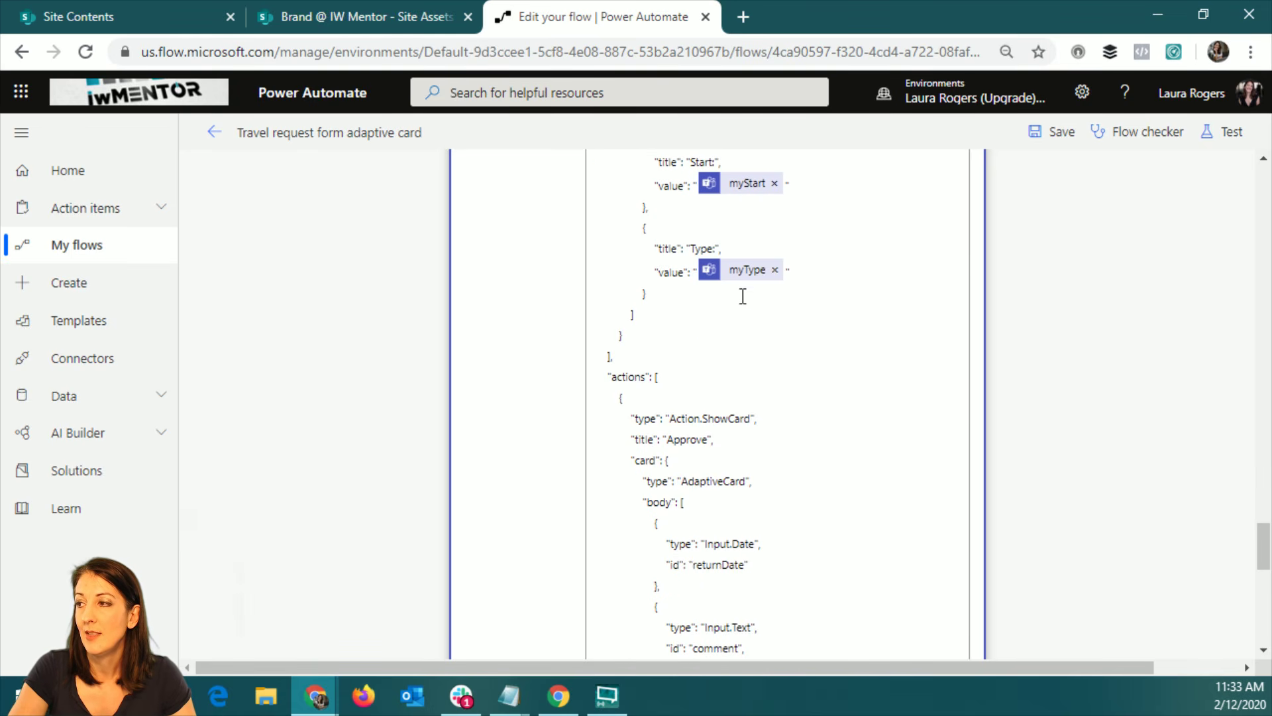
click(744, 276)
scroll(743, 278, down, 9)
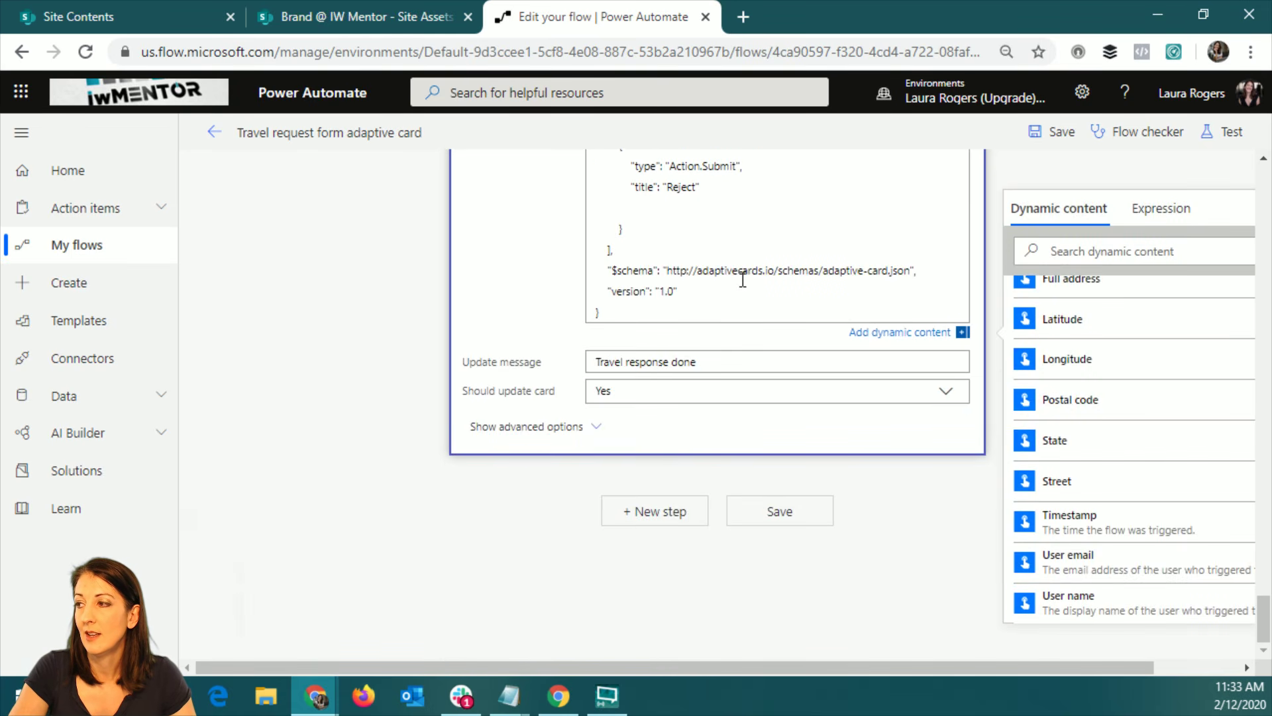
scroll(743, 278, up, 10)
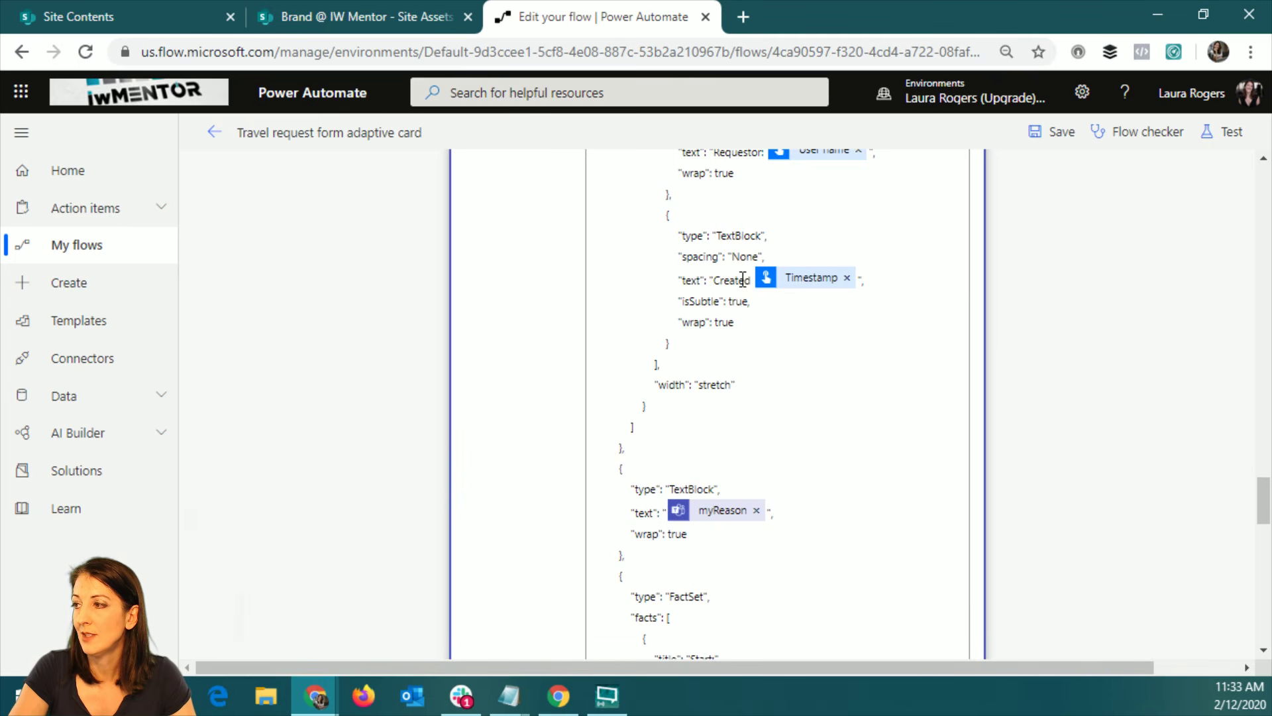
scroll(743, 278, down, 3)
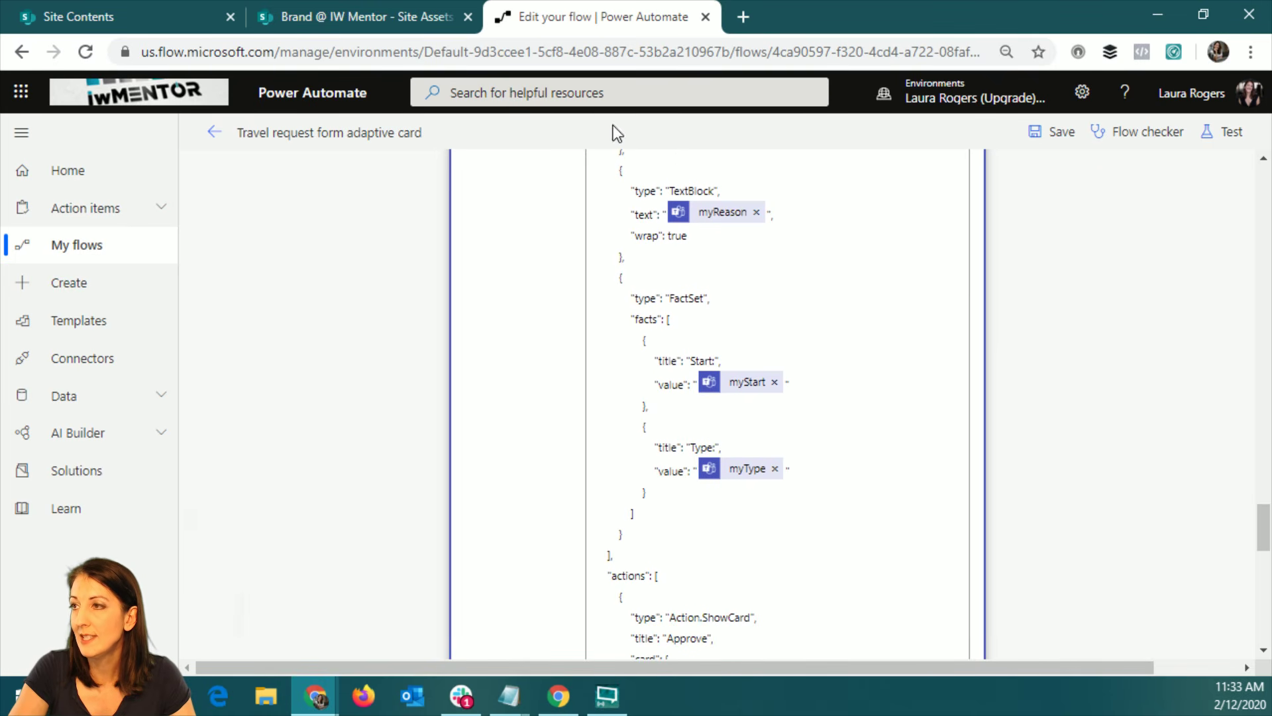
- Return to the Travel Request card in the Adaptive Cards designer and open the site's Samples page in a new tab
key(alt+Tab)
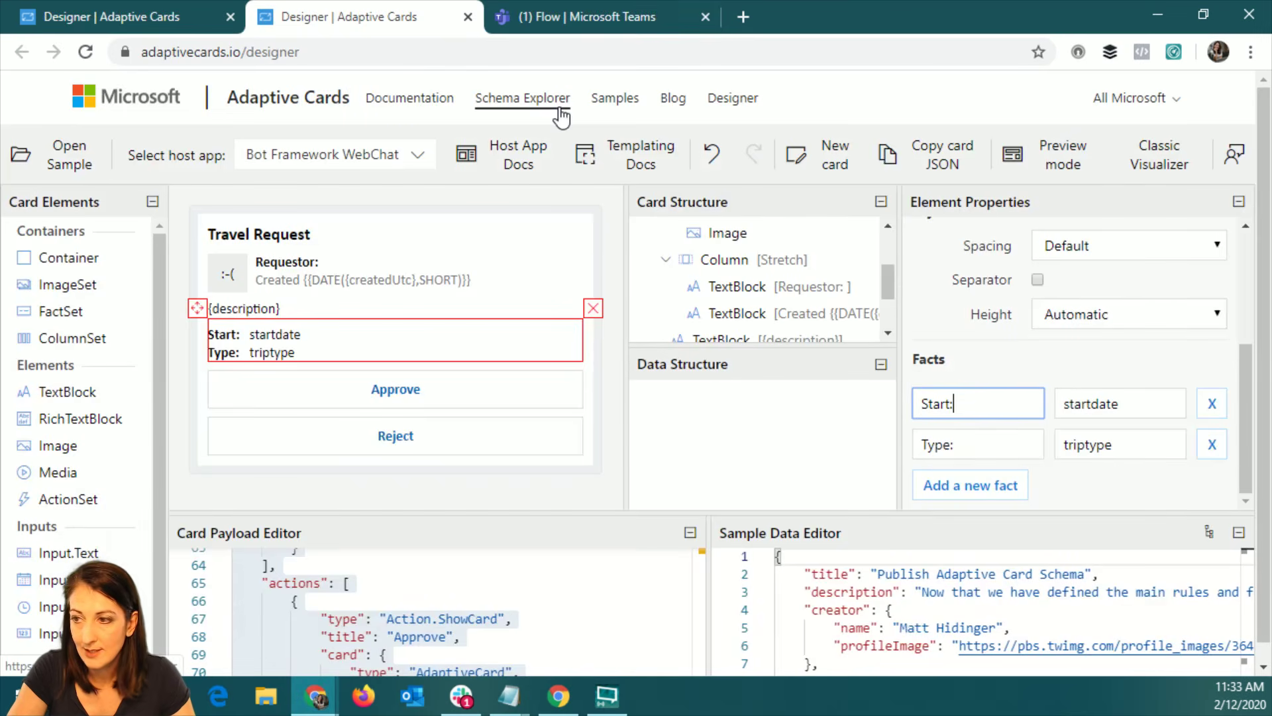
click(450, 383)
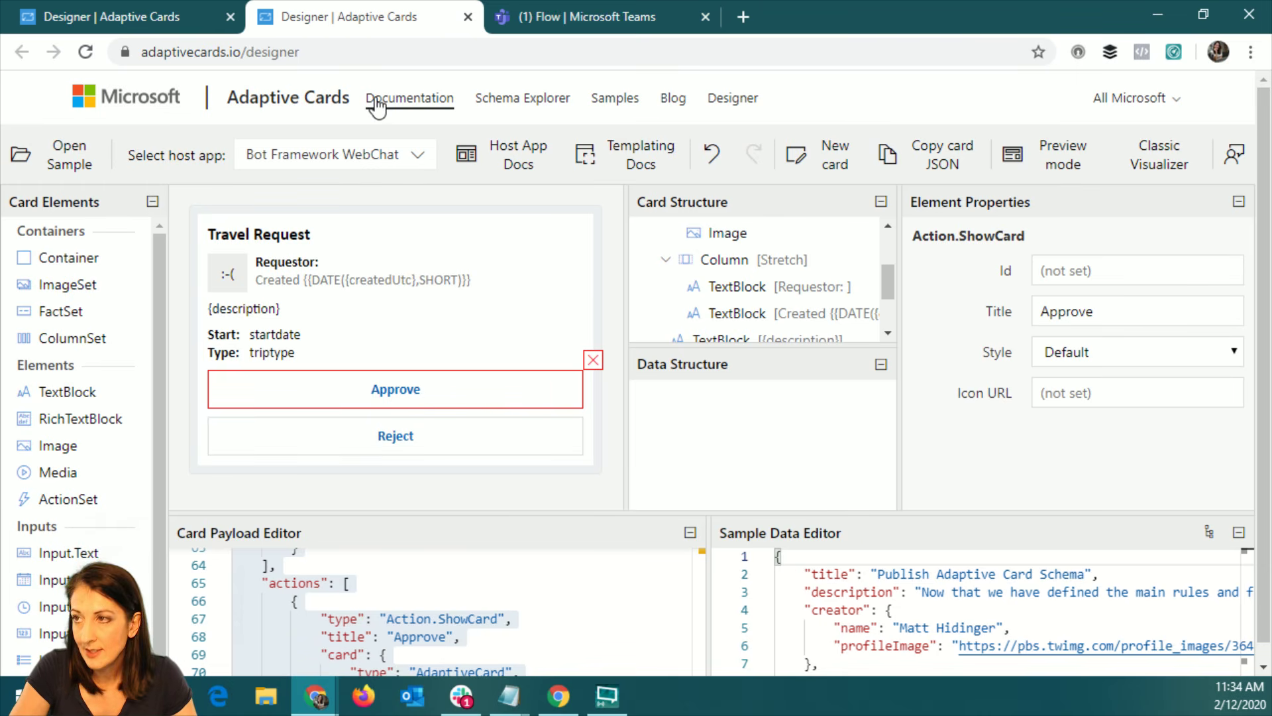
right_click(626, 106)
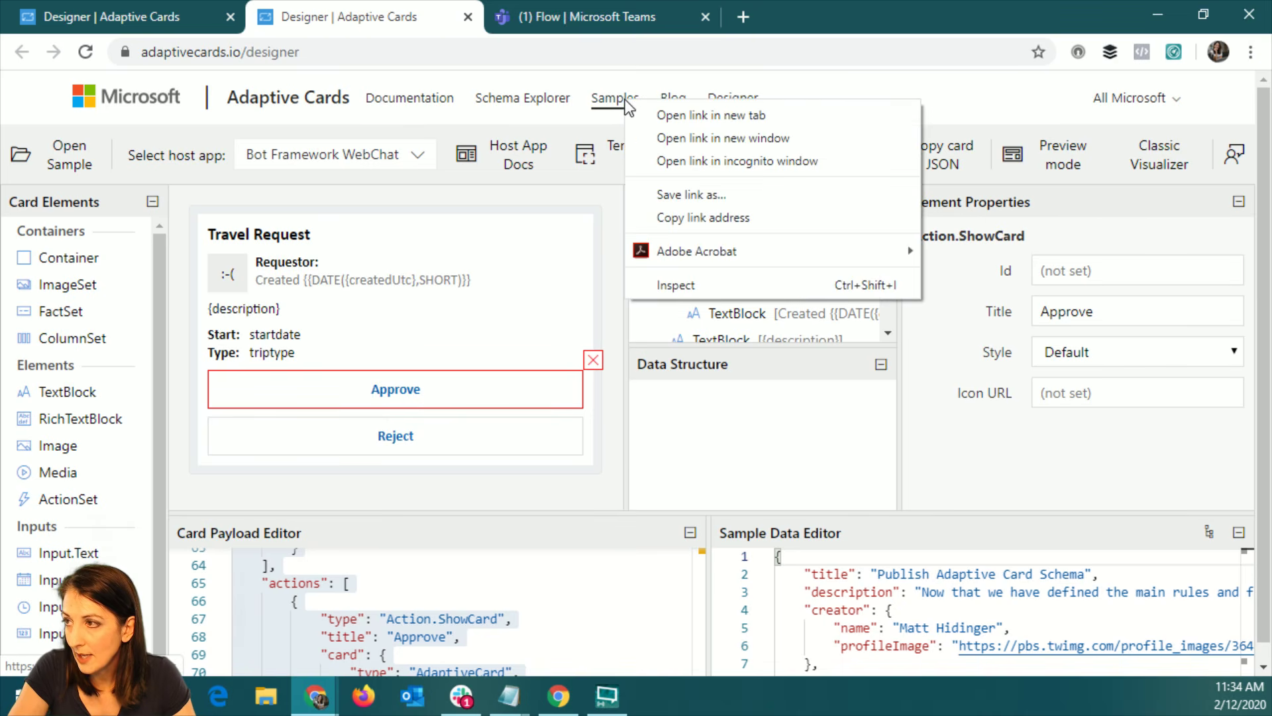
click(118, 17)
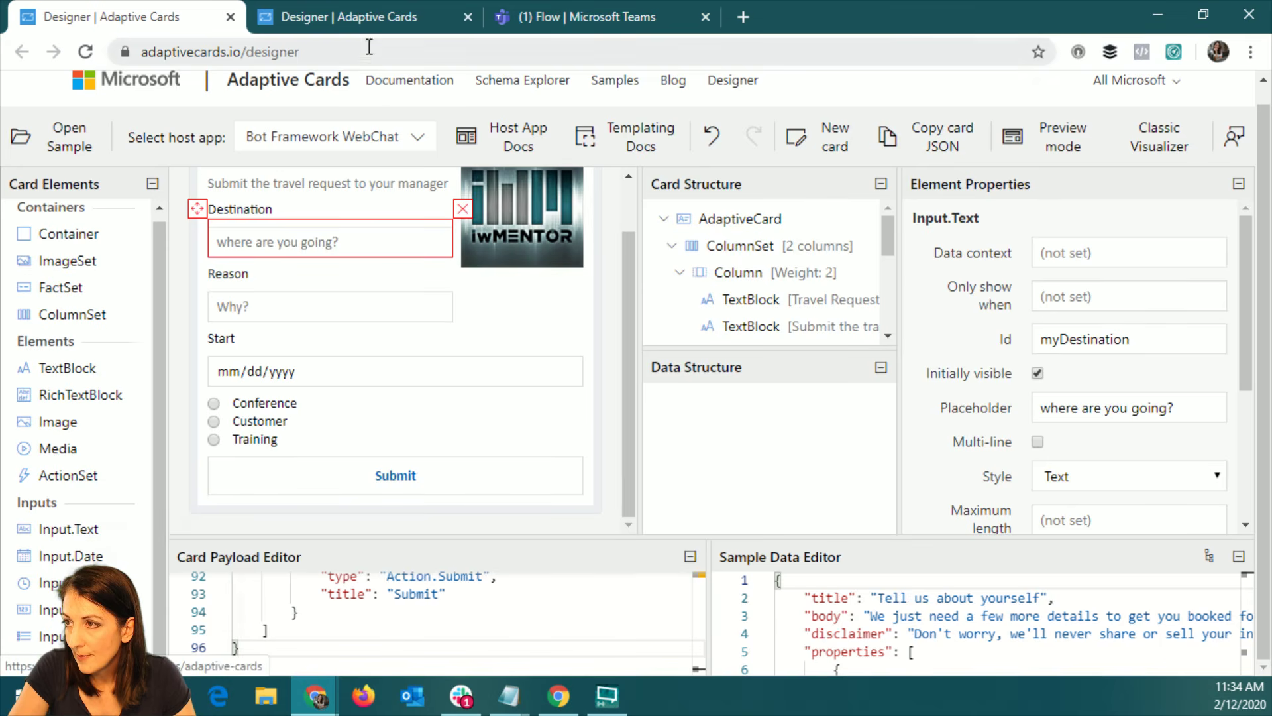
click(359, 17)
right_click(612, 103)
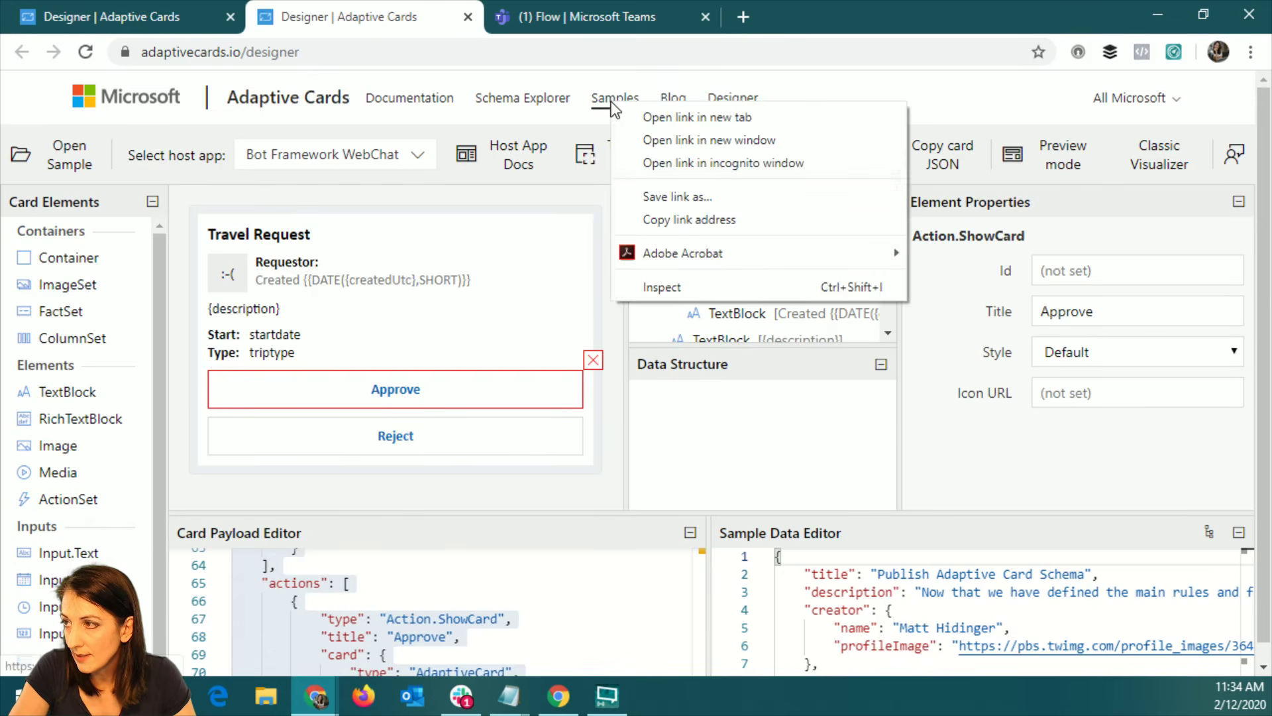
click(683, 117)
click(605, 16)
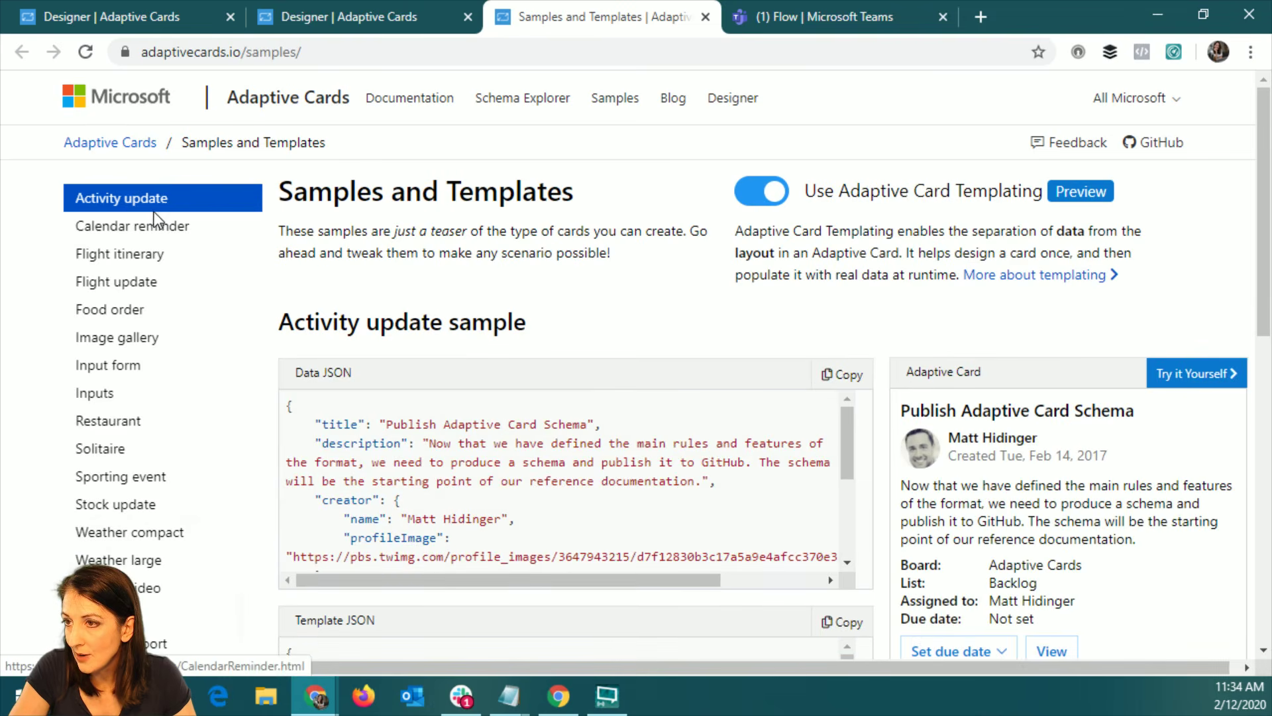
- Try the View and Set due date actions on the Activity update sample card, expanding and collapsing the due date form
scroll(927, 487, down, 3)
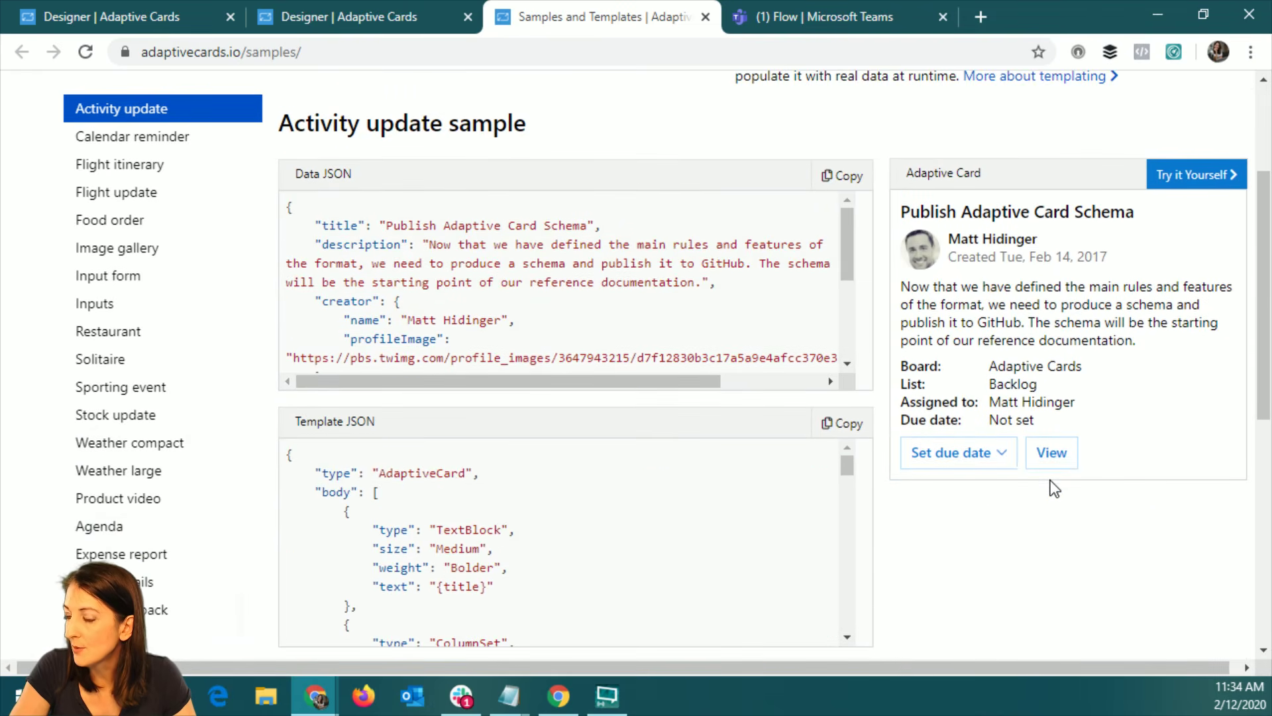
click(1004, 455)
click(968, 452)
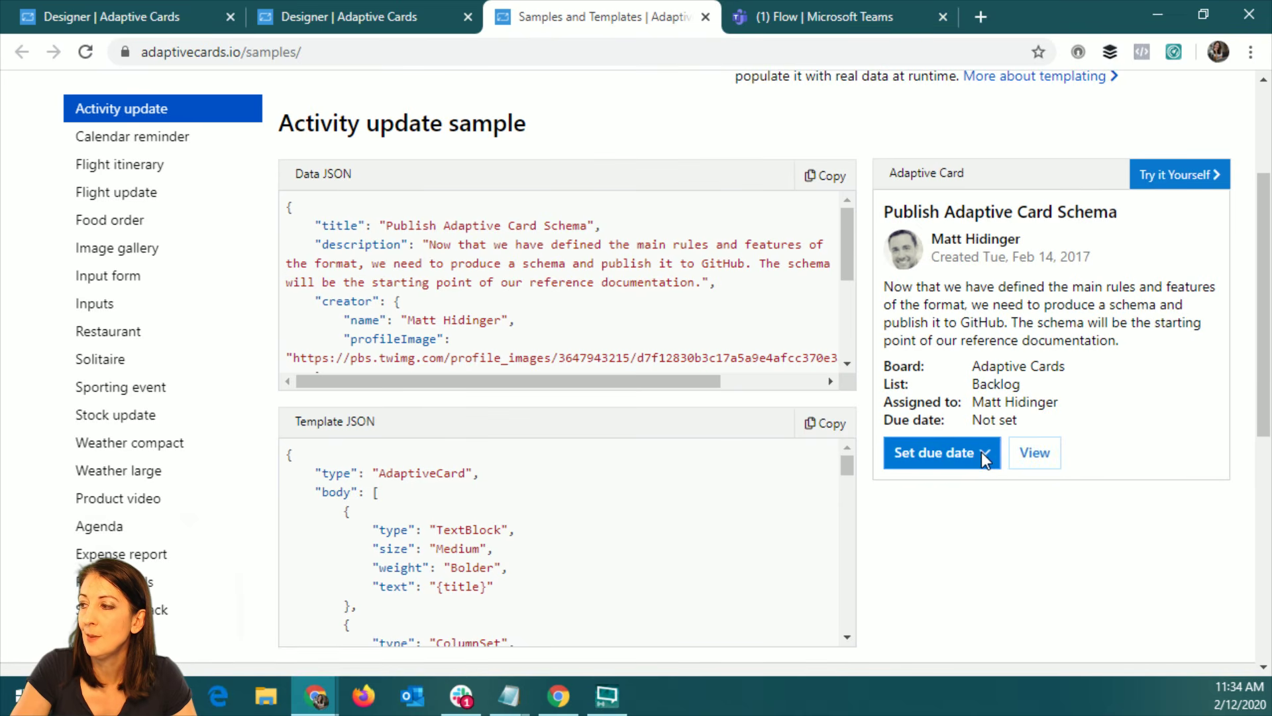
click(1043, 455)
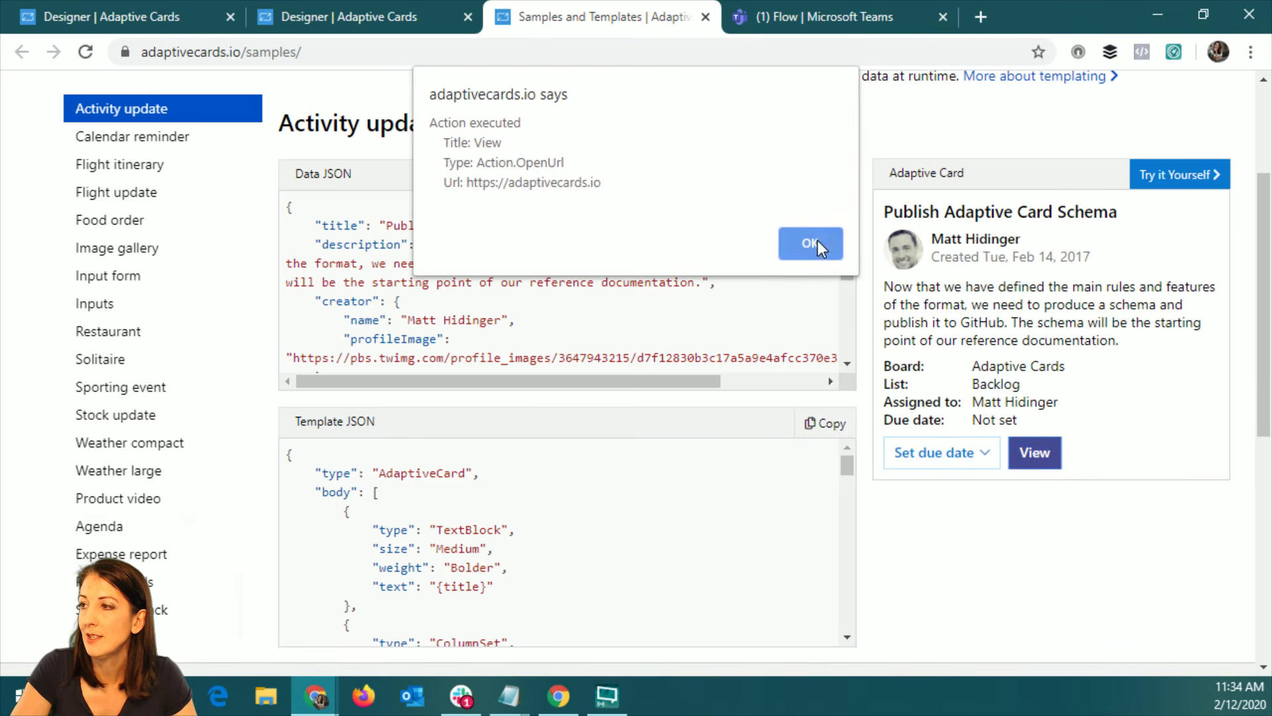
click(818, 243)
click(959, 457)
click(984, 450)
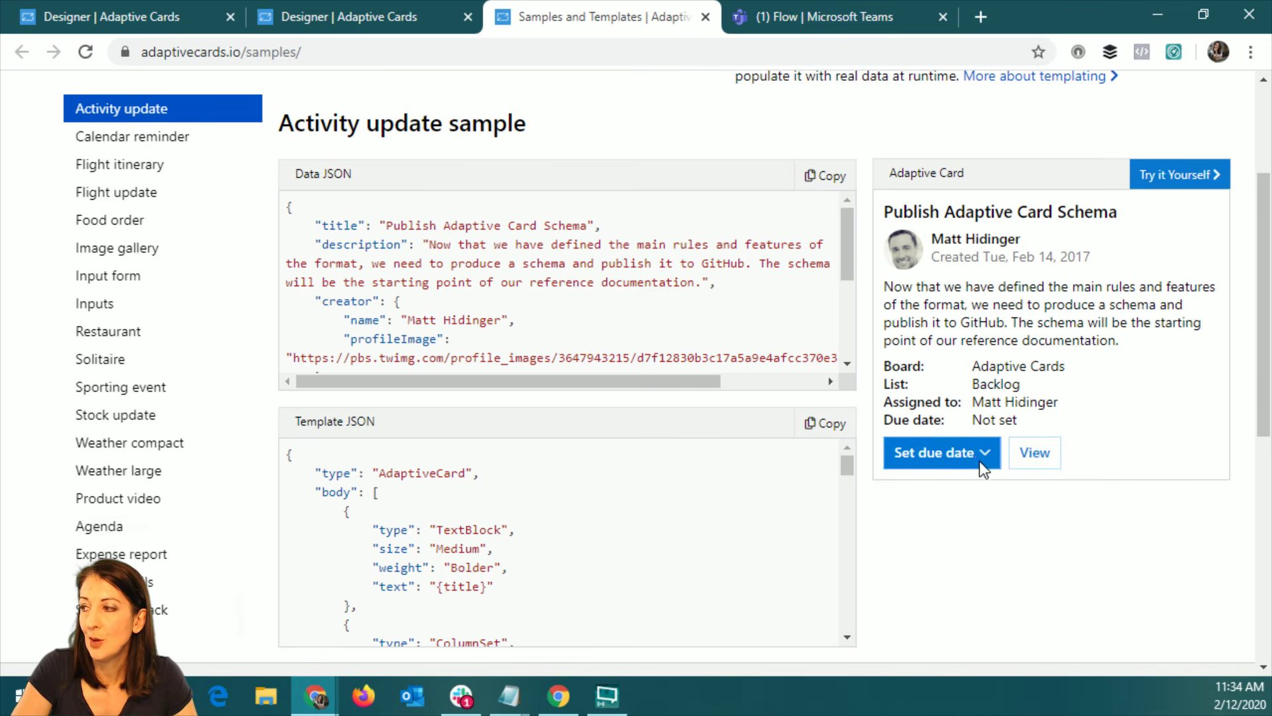
click(962, 454)
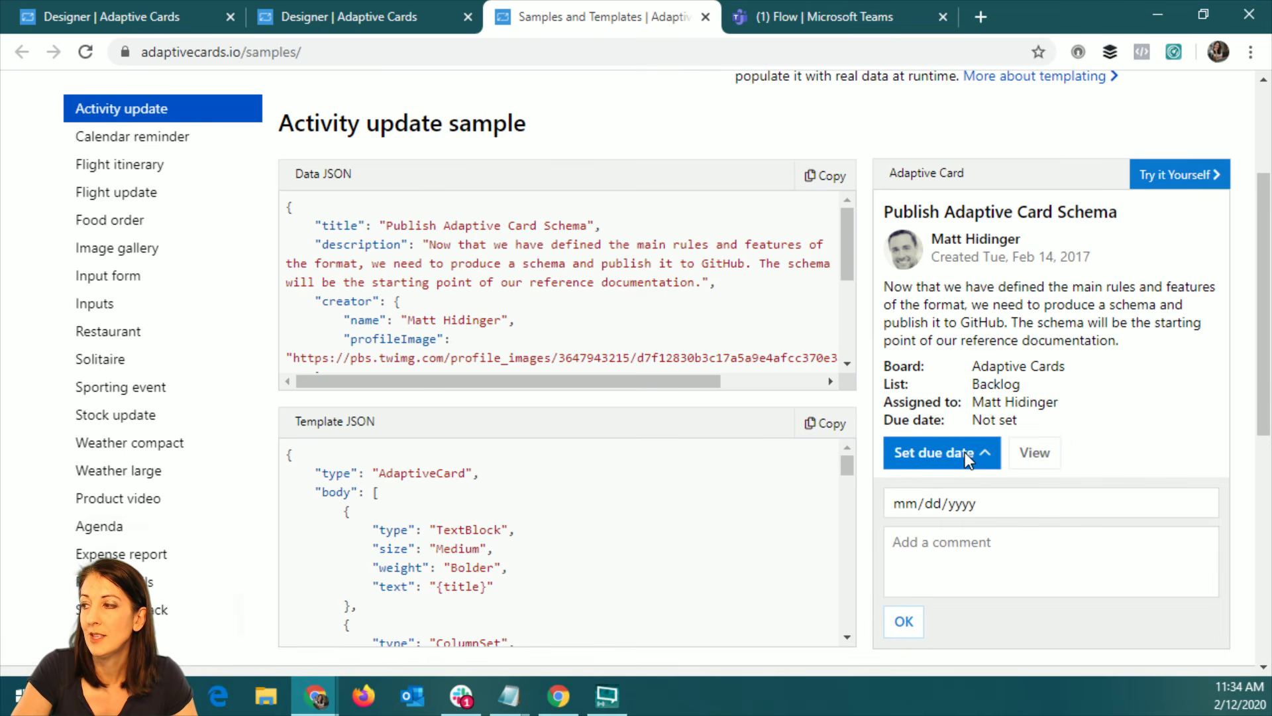
click(983, 457)
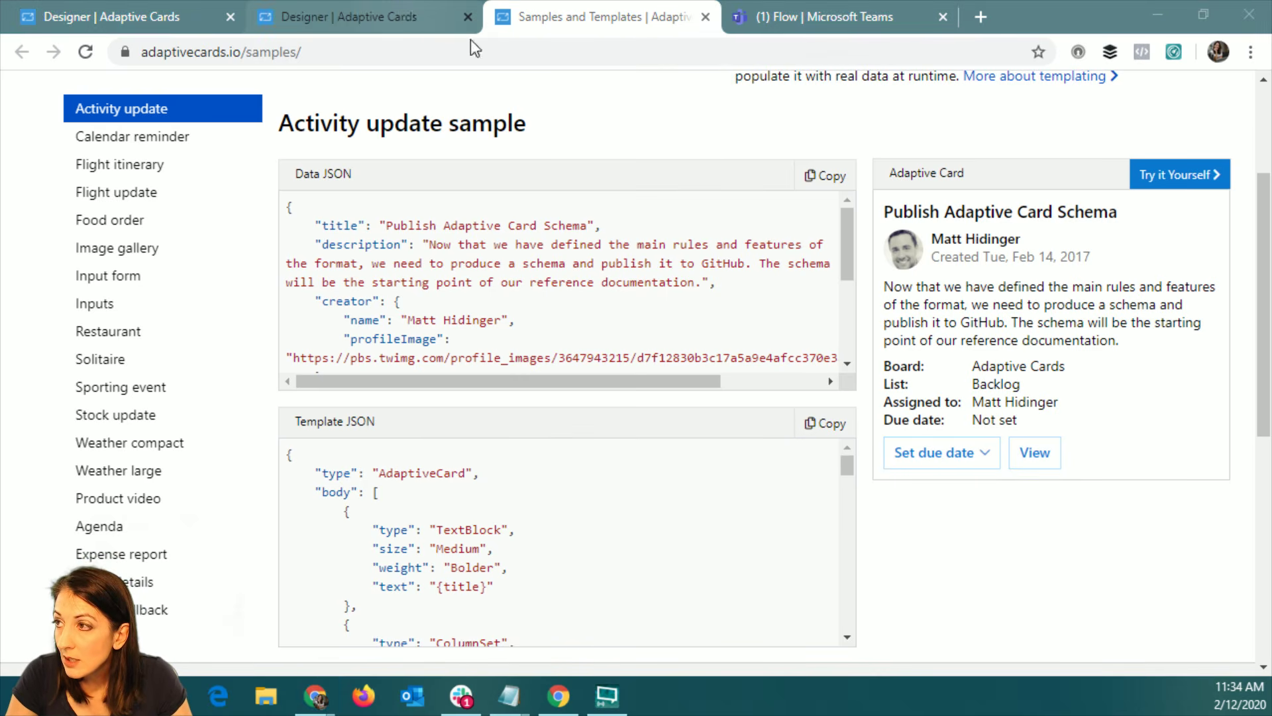
- Go back to the Travel Request card in the designer and inspect its Reject and Approve actions
key(alt+Tab)
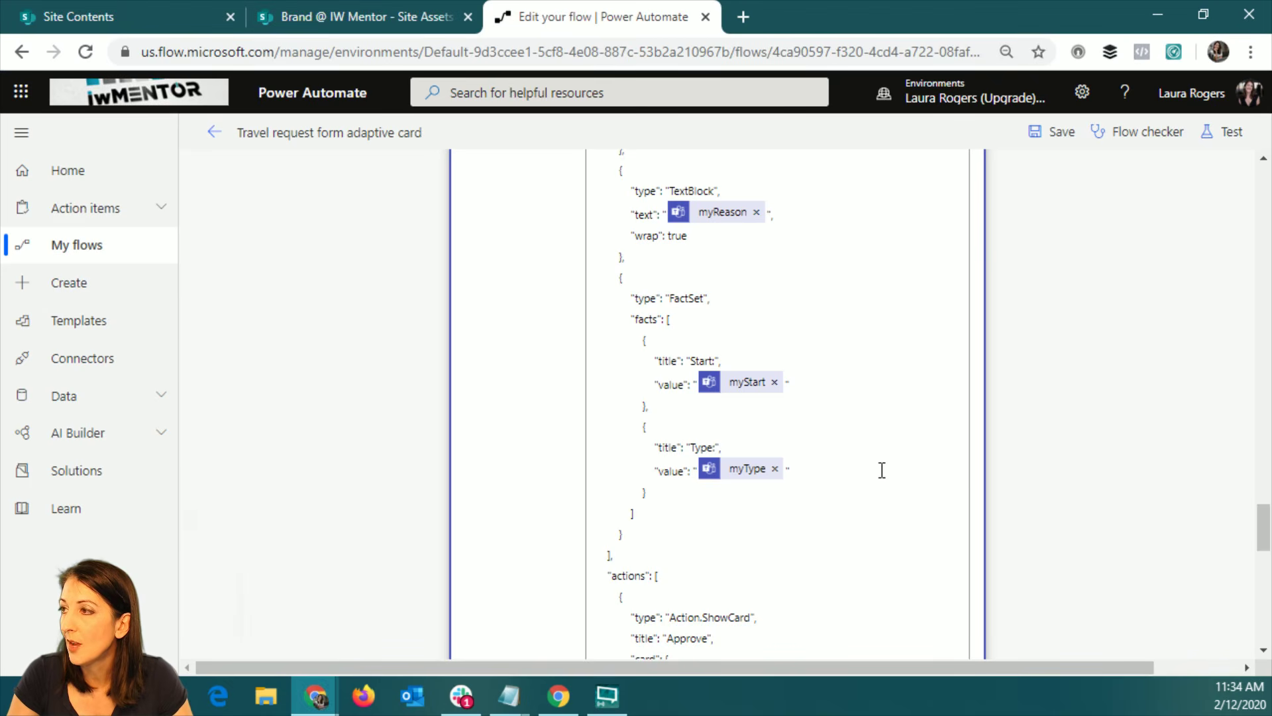
key(alt+Tab)
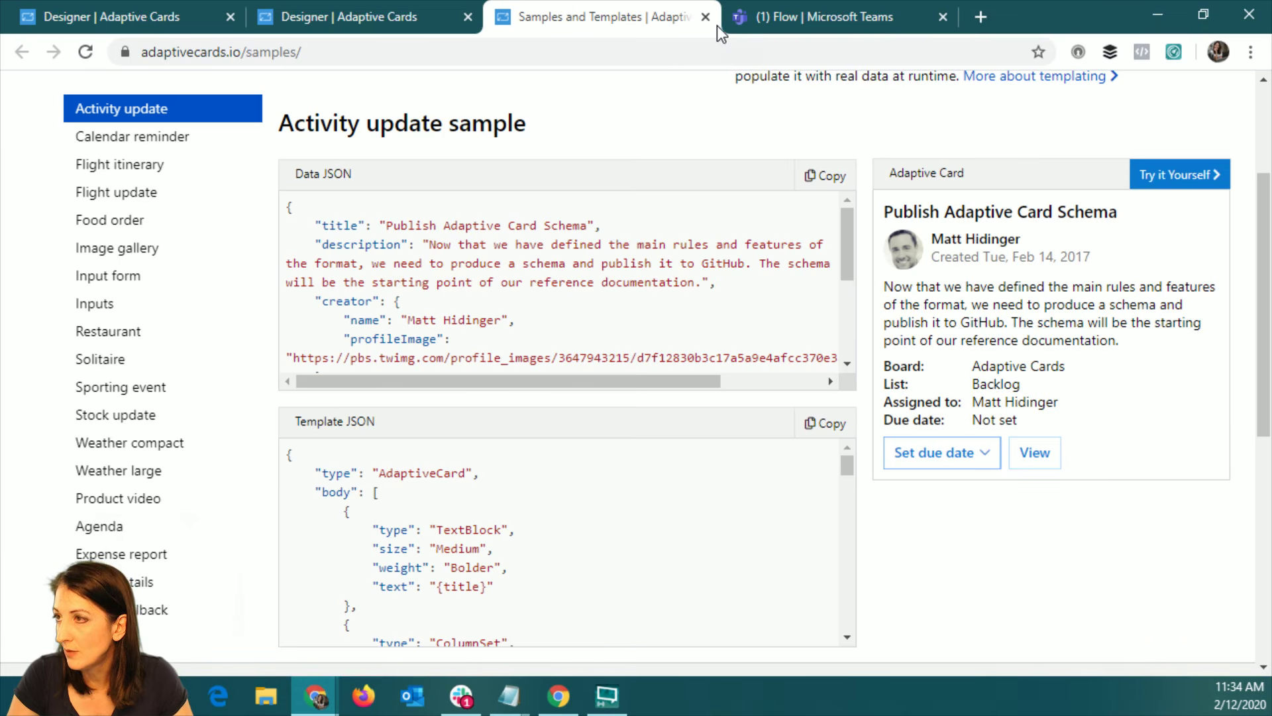
click(369, 15)
scroll(511, 506, down, 1)
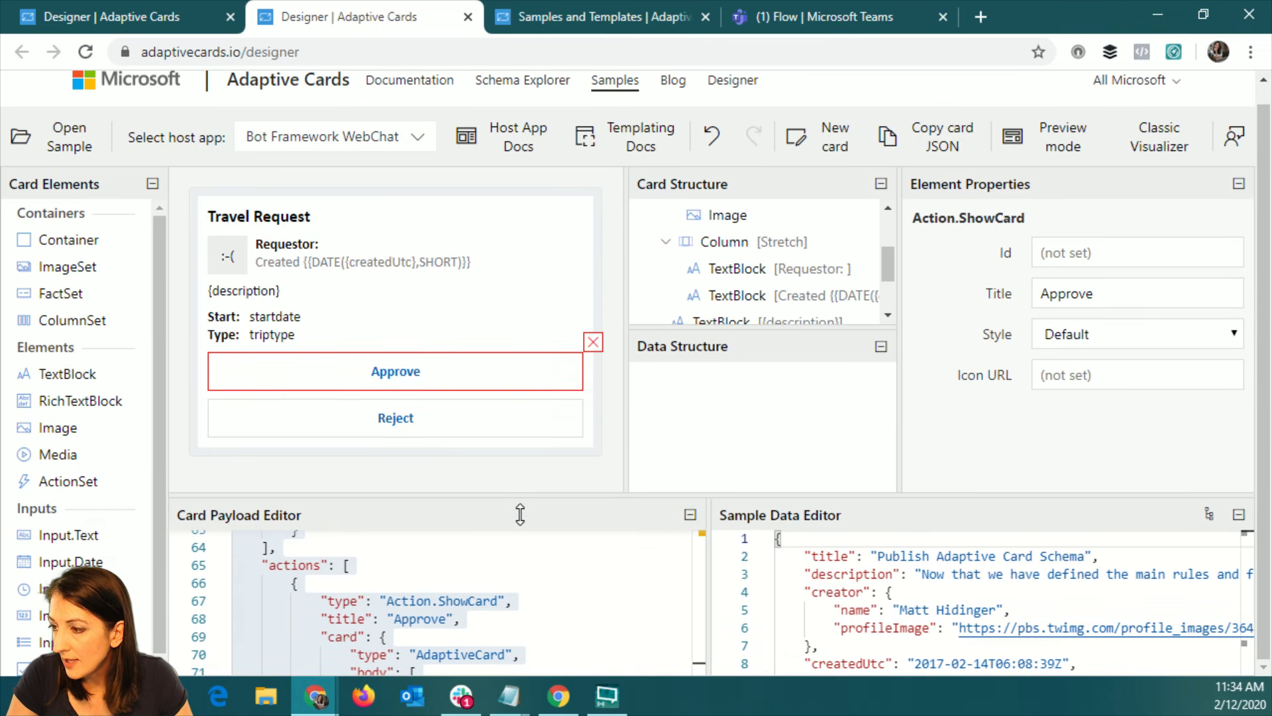
click(431, 426)
click(420, 366)
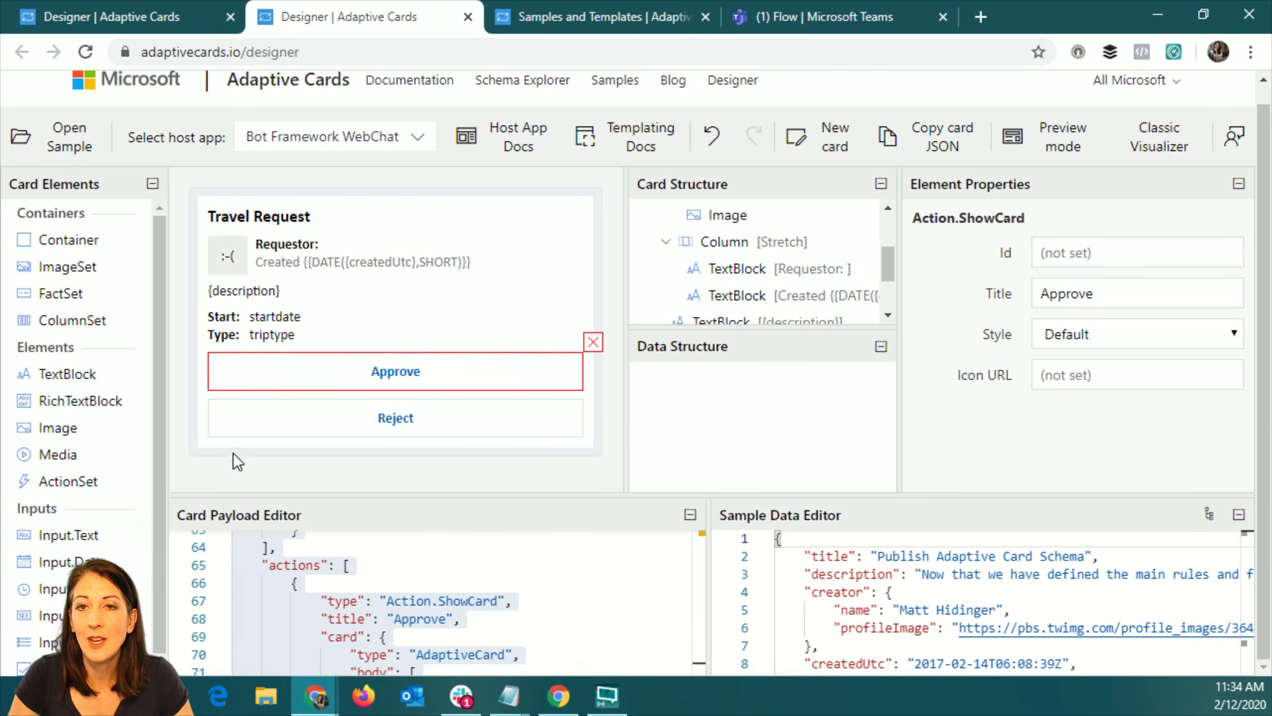
- Examine the Approve action's nested card in the payload and highlight the returnDate id of its date input
click(636, 601)
scroll(642, 602, down, 3)
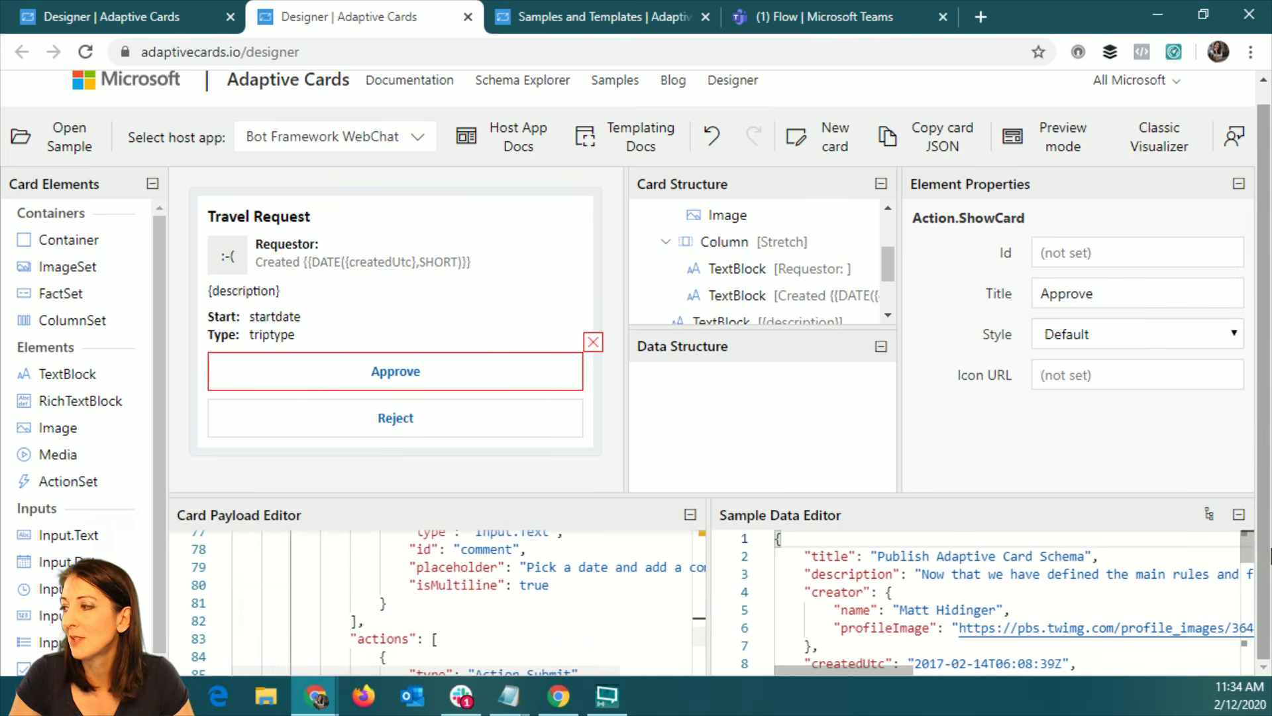
scroll(591, 614, down, 3)
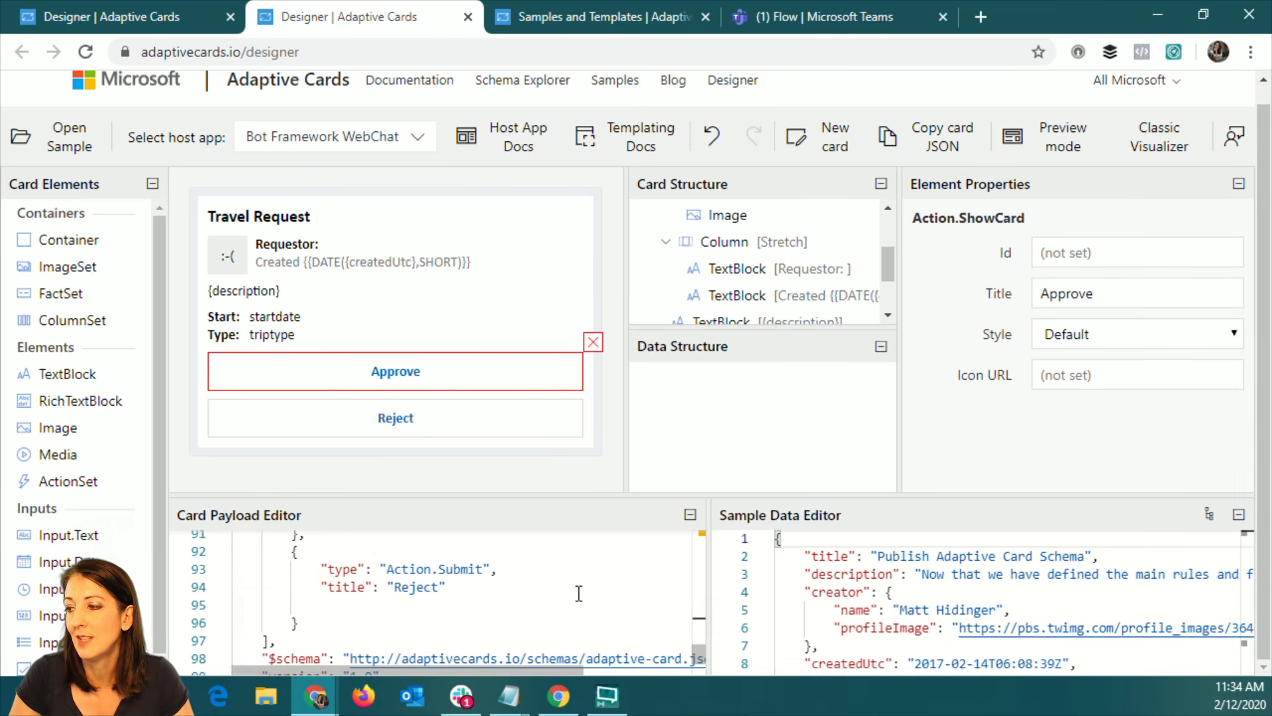
scroll(576, 591, down, 2)
scroll(578, 591, up, 3)
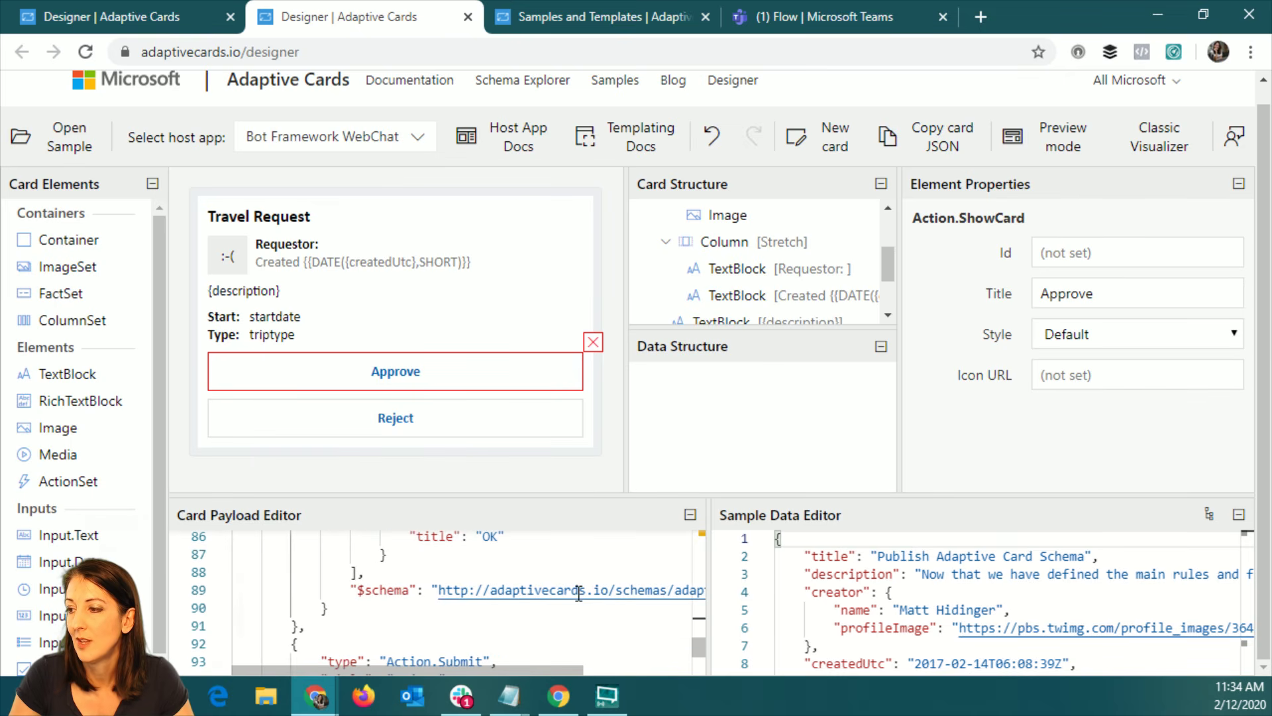
scroll(579, 592, up, 2)
drag(698, 637, 700, 627)
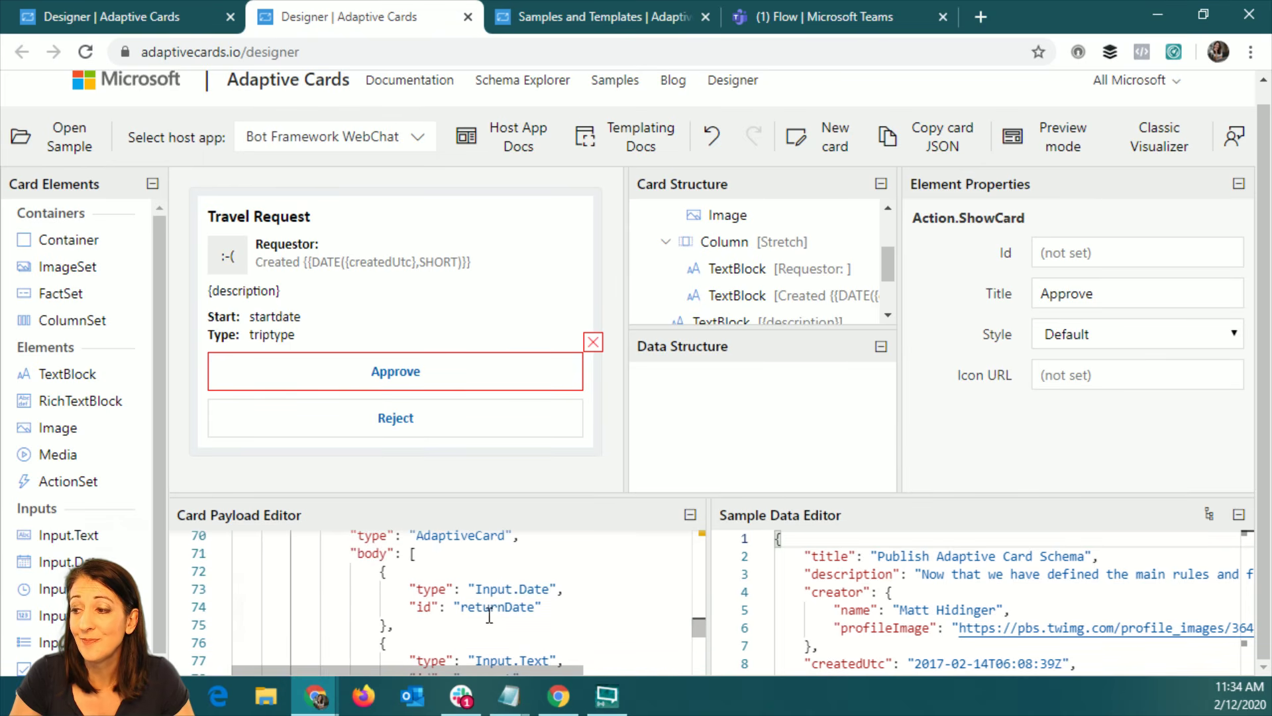
click(461, 607)
drag(461, 607, 540, 607)
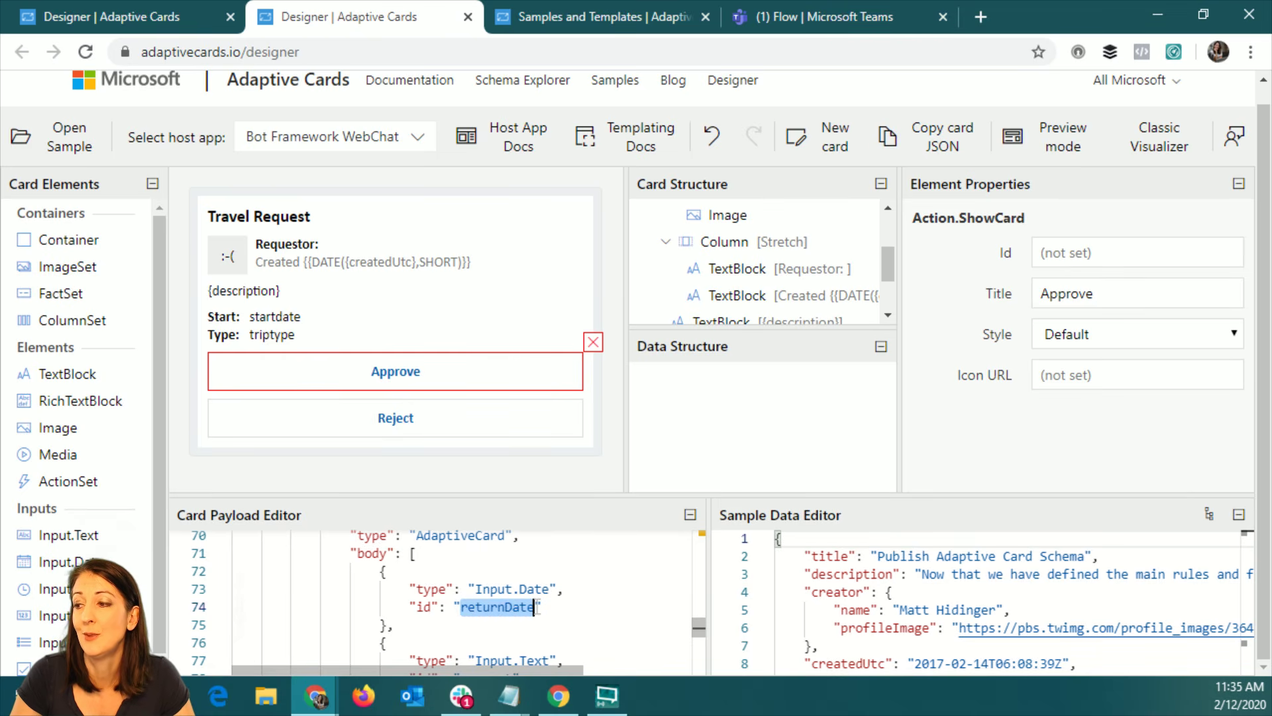
click(481, 607)
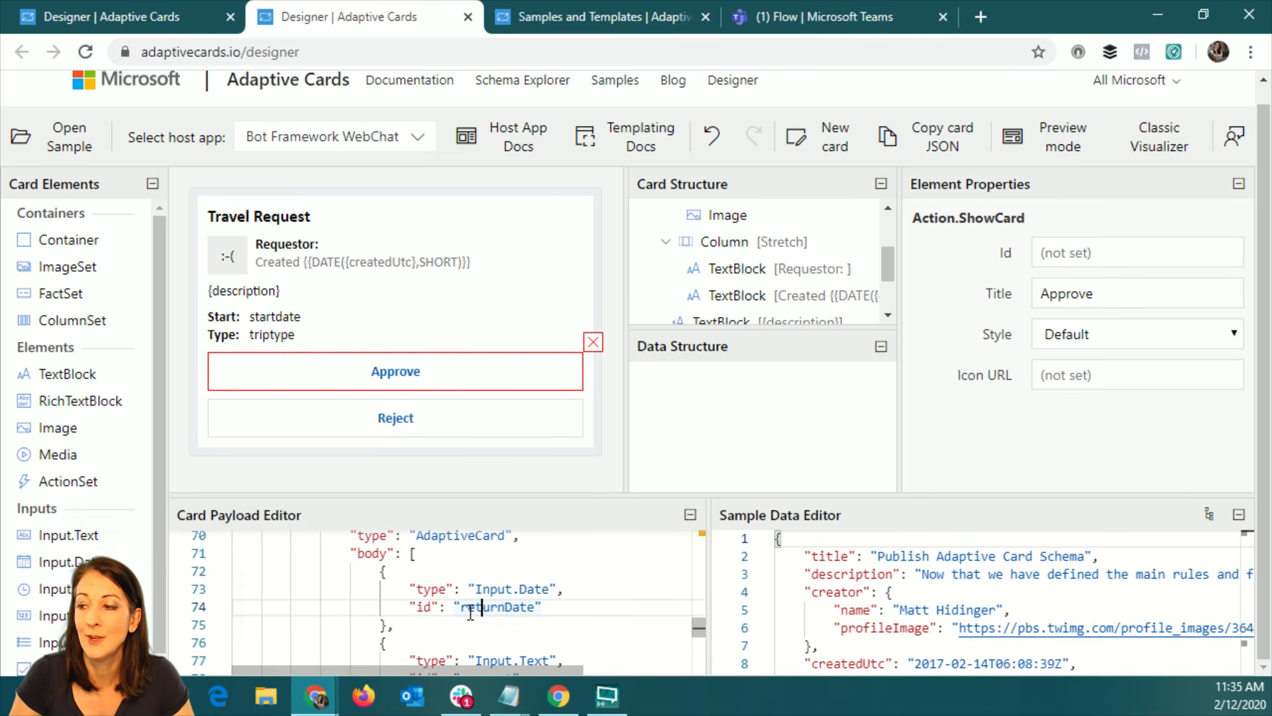
- Review the comment text input's id, full placeholder text and multi-line setting in the Approve card's payload
scroll(485, 608, down, 2)
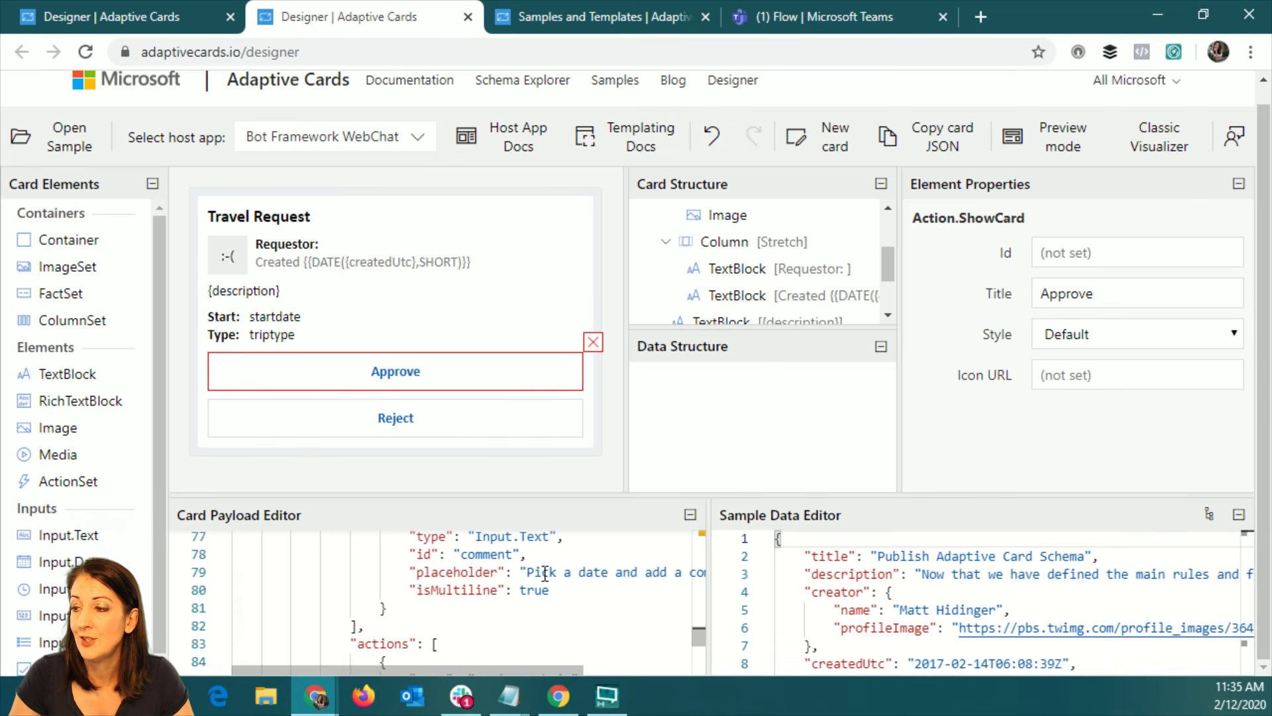
scroll(437, 569, right, 3)
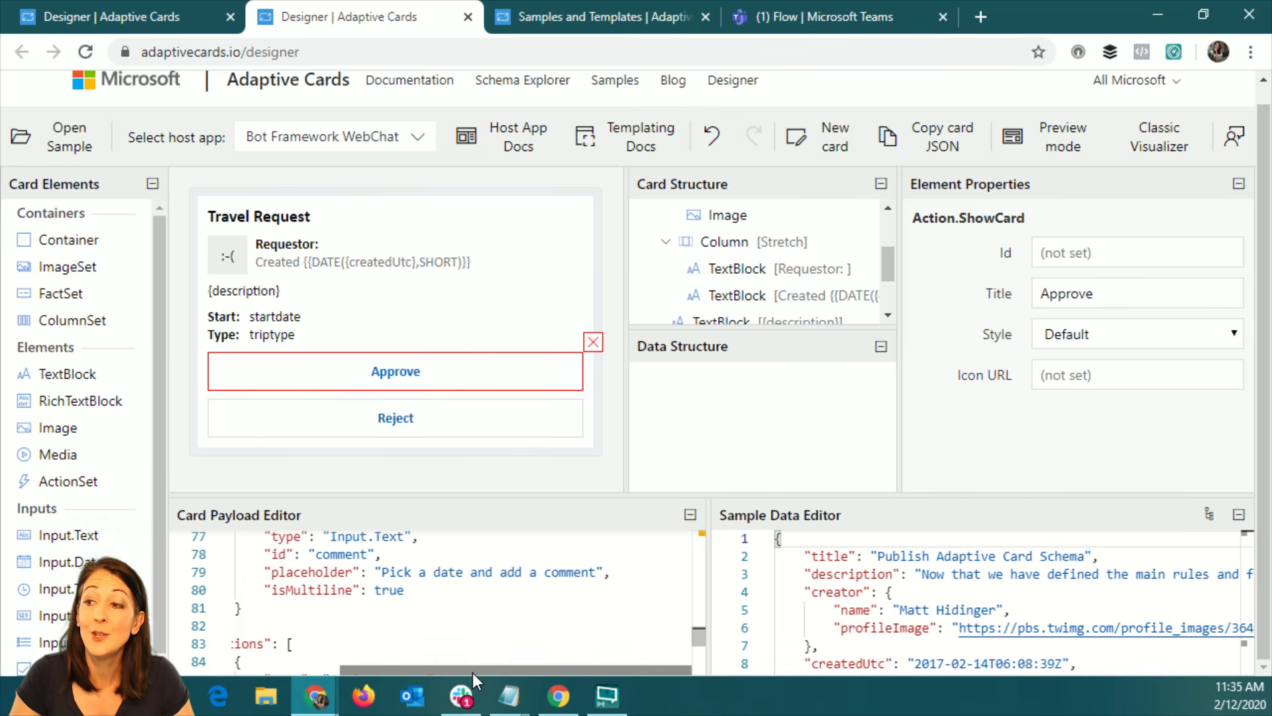
drag(471, 673, 364, 673)
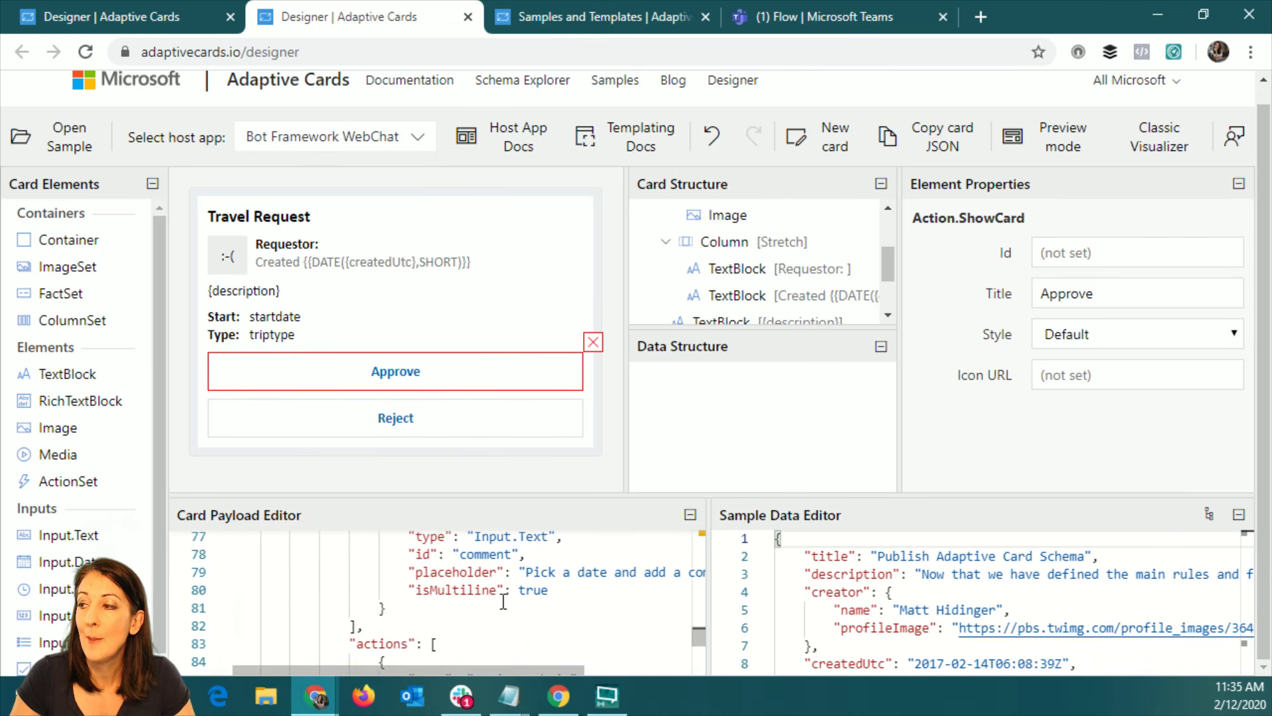
scroll(545, 583, up, 5)
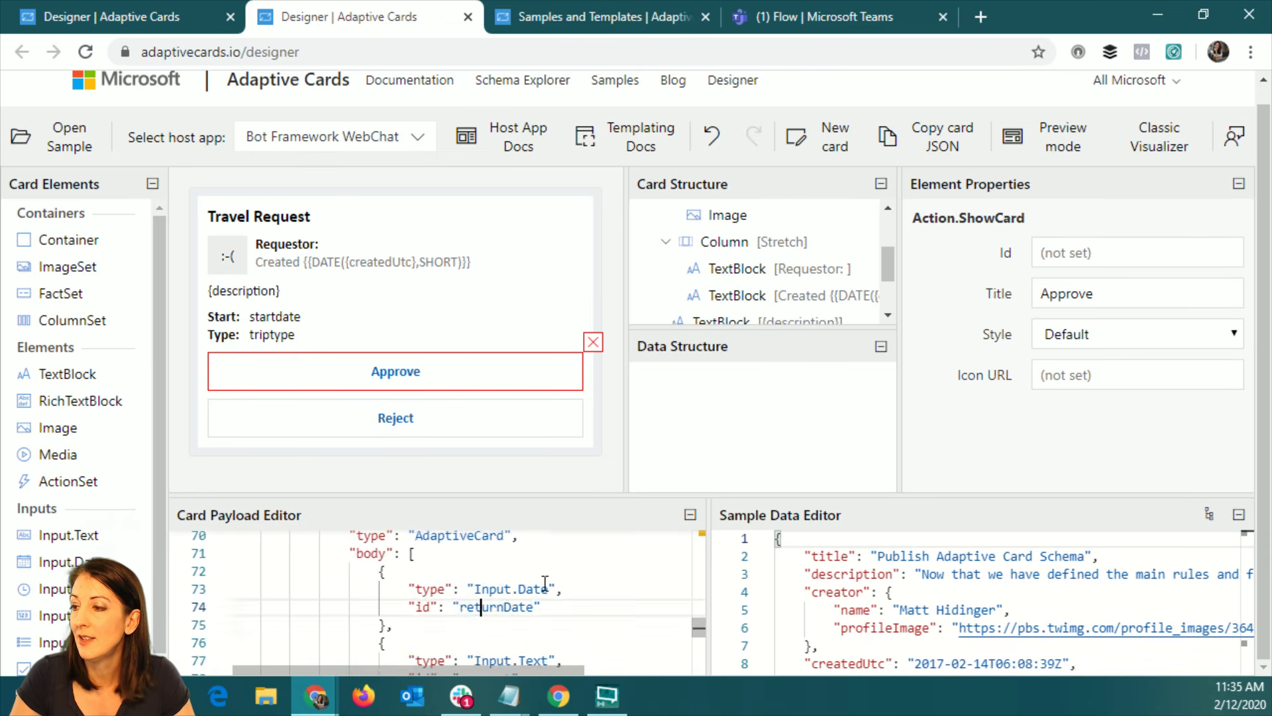
scroll(544, 583, down, 5)
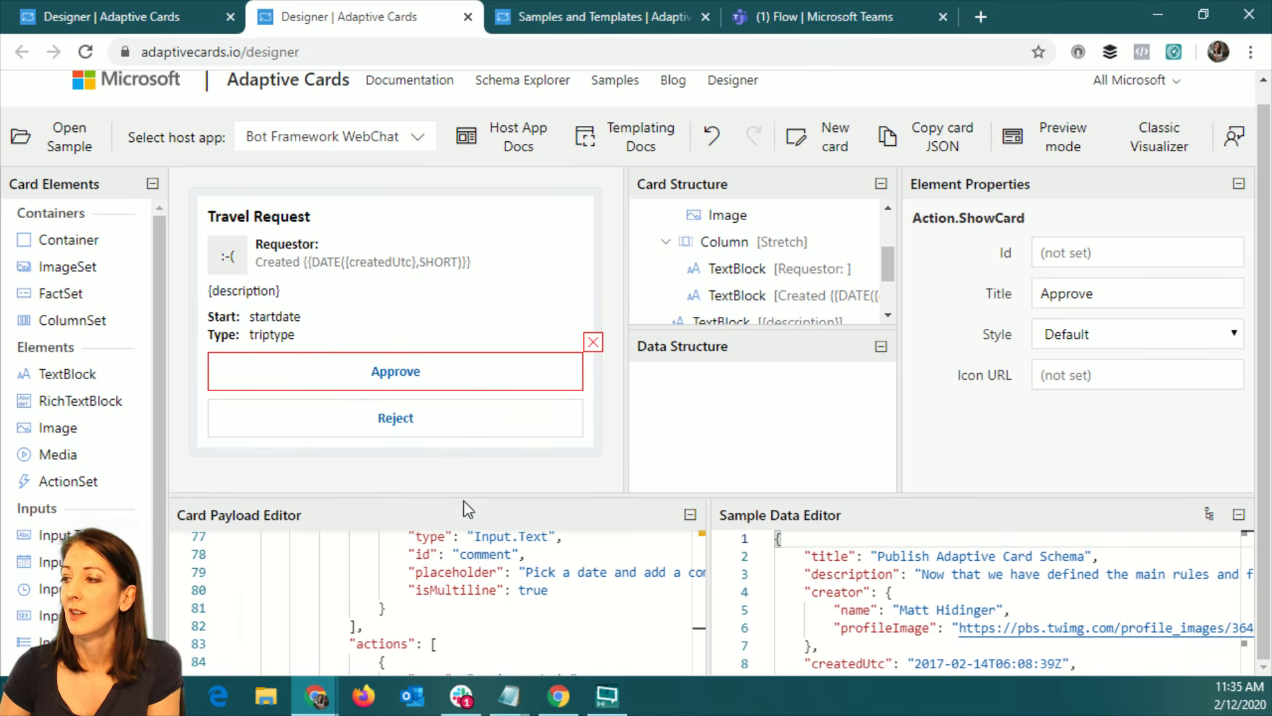
- Compare the card's Reject and Approve actions and examine the OK submit action in the Approve card's payload
click(439, 431)
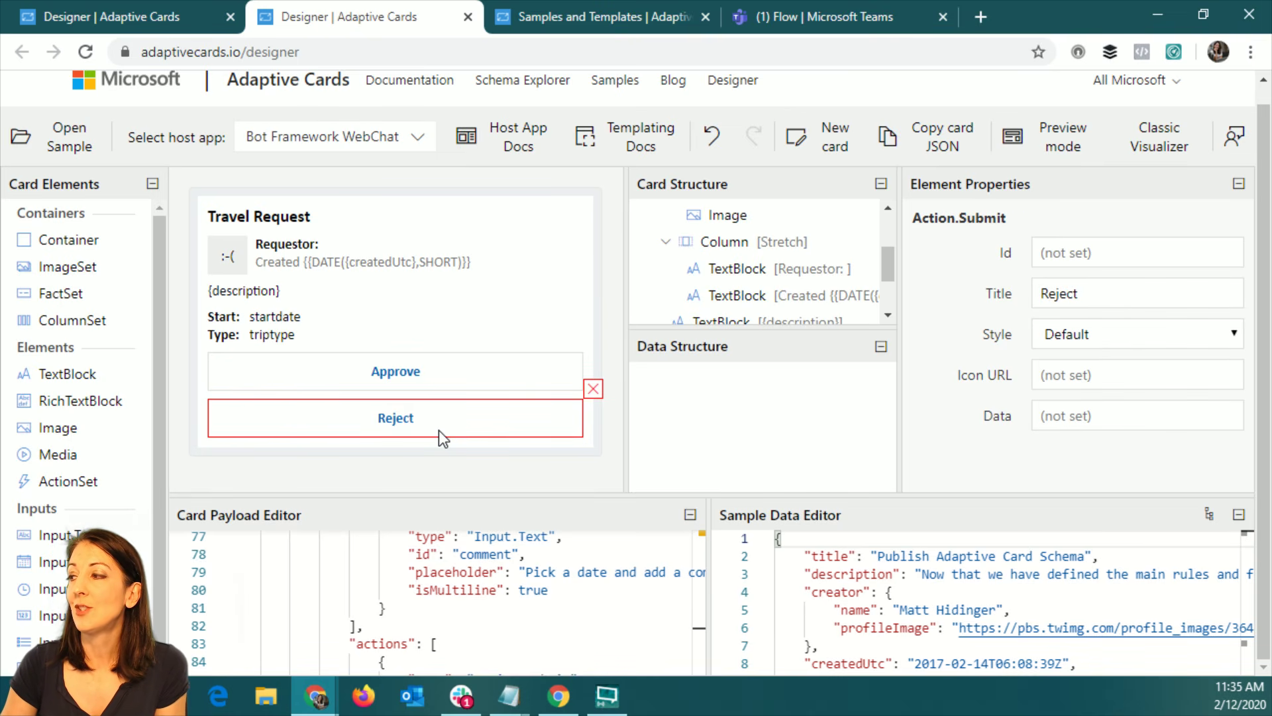
scroll(574, 583, down, 3)
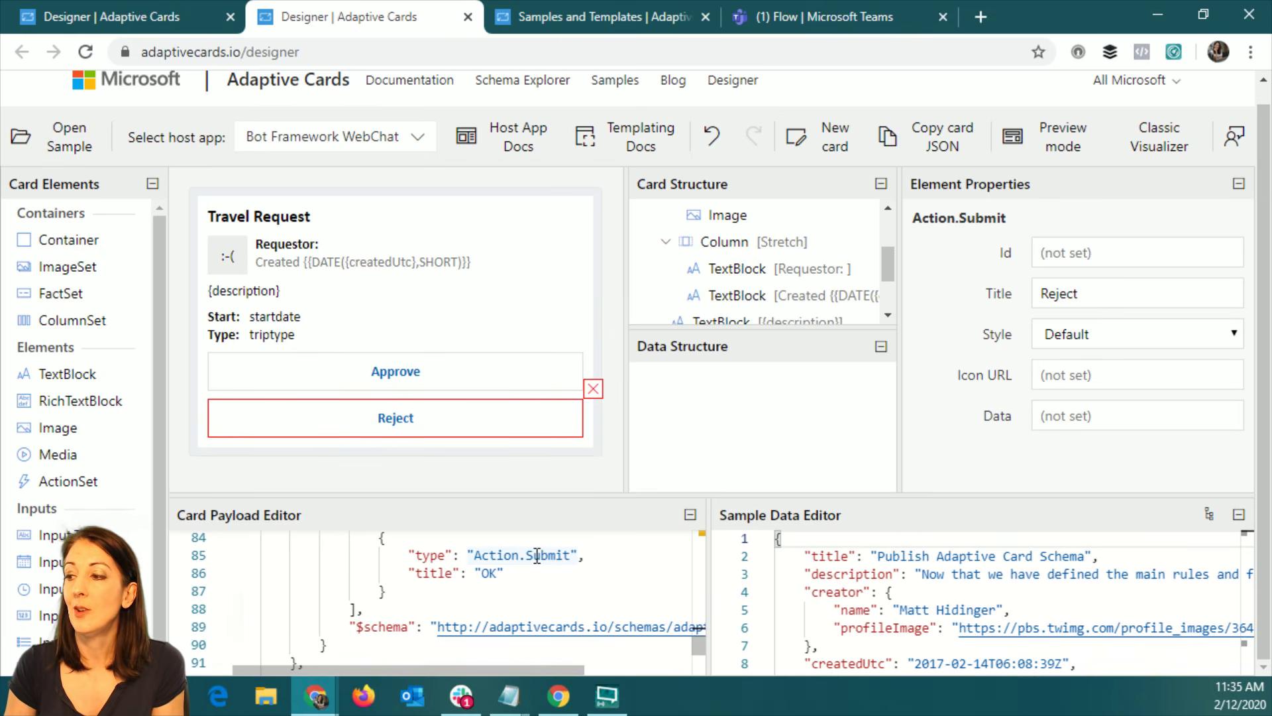
click(396, 378)
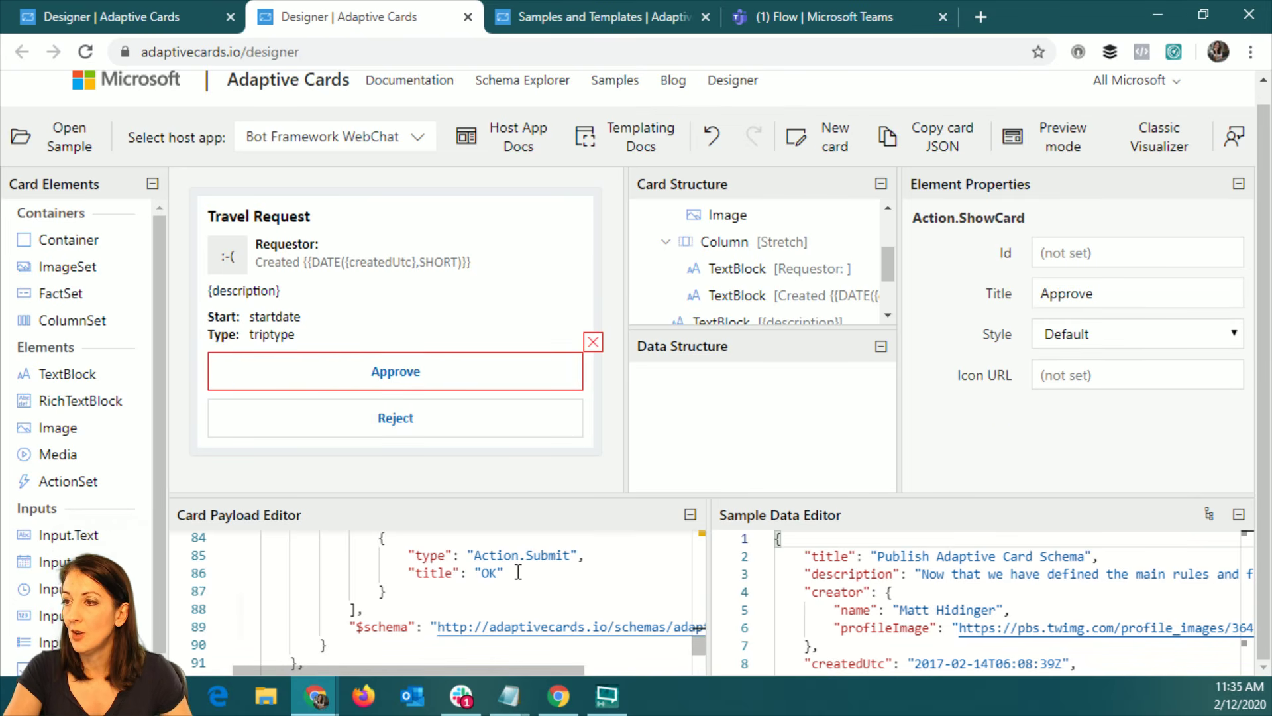
- Switch to the travel request flow in Power Automate and add an Office 365 Outlook Send an email (V2) action at its end
key(alt+Tab)
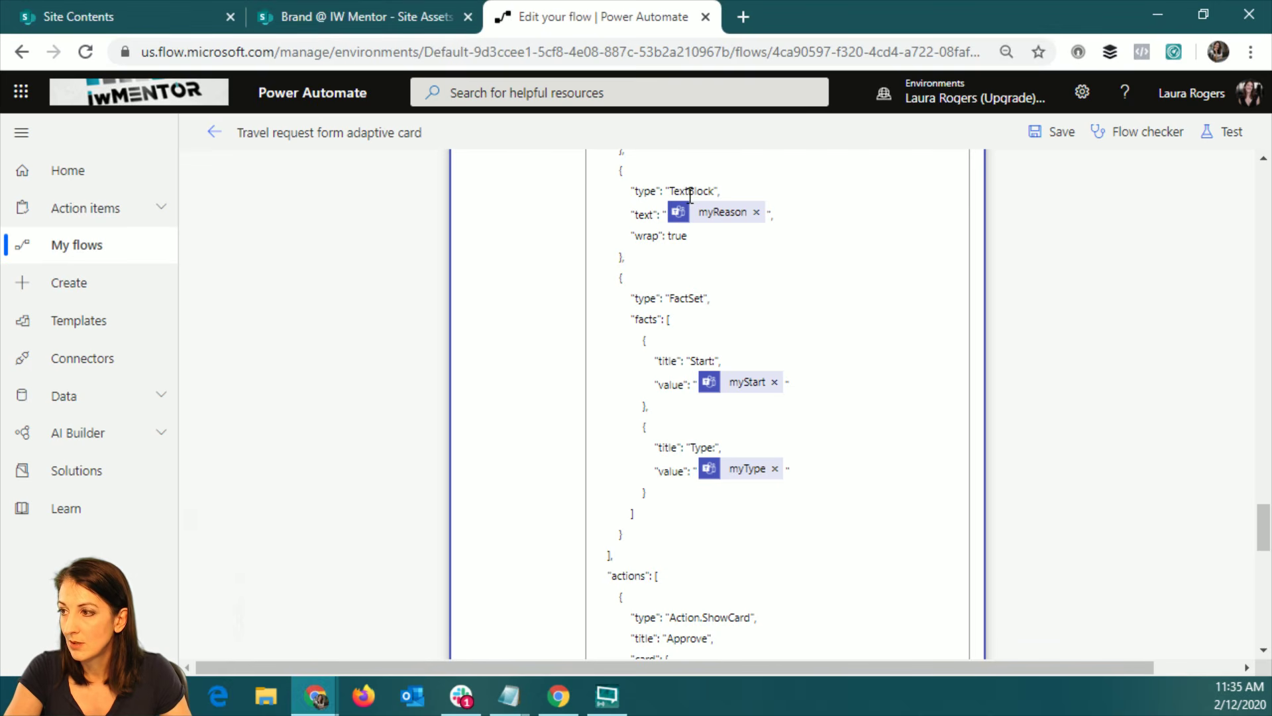
scroll(848, 430, down, 7)
scroll(855, 429, down, 10)
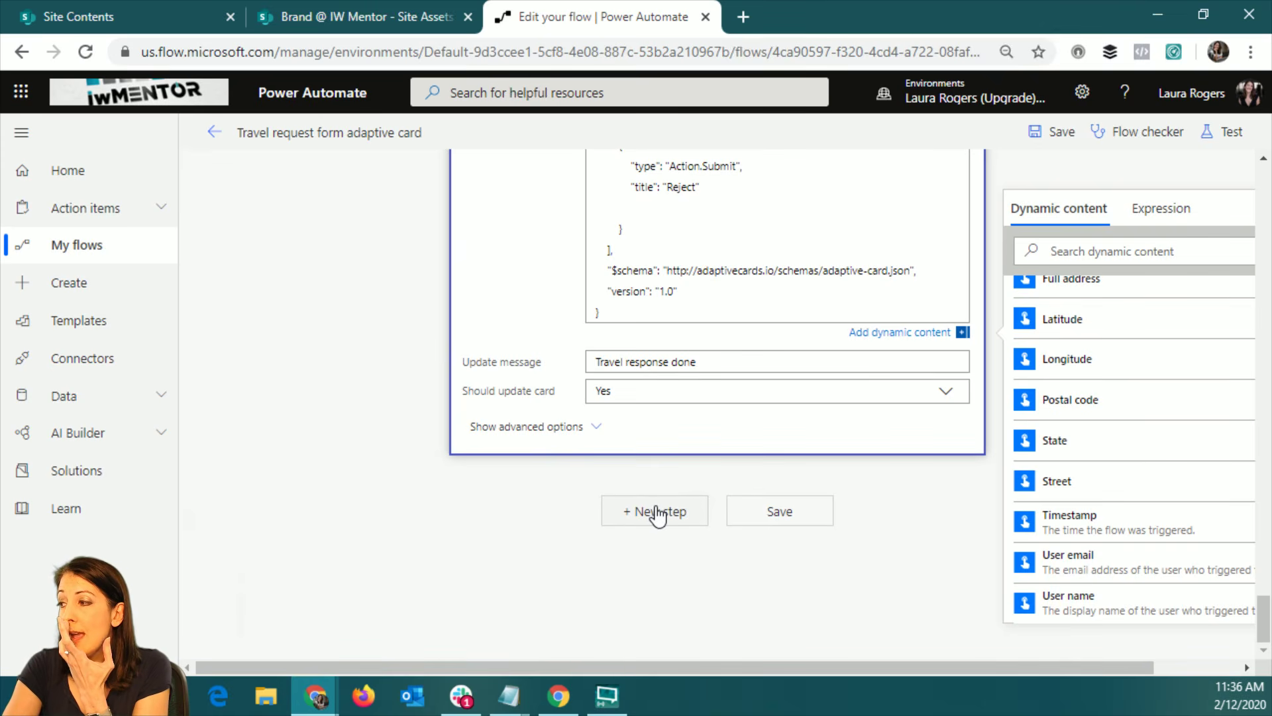
click(907, 503)
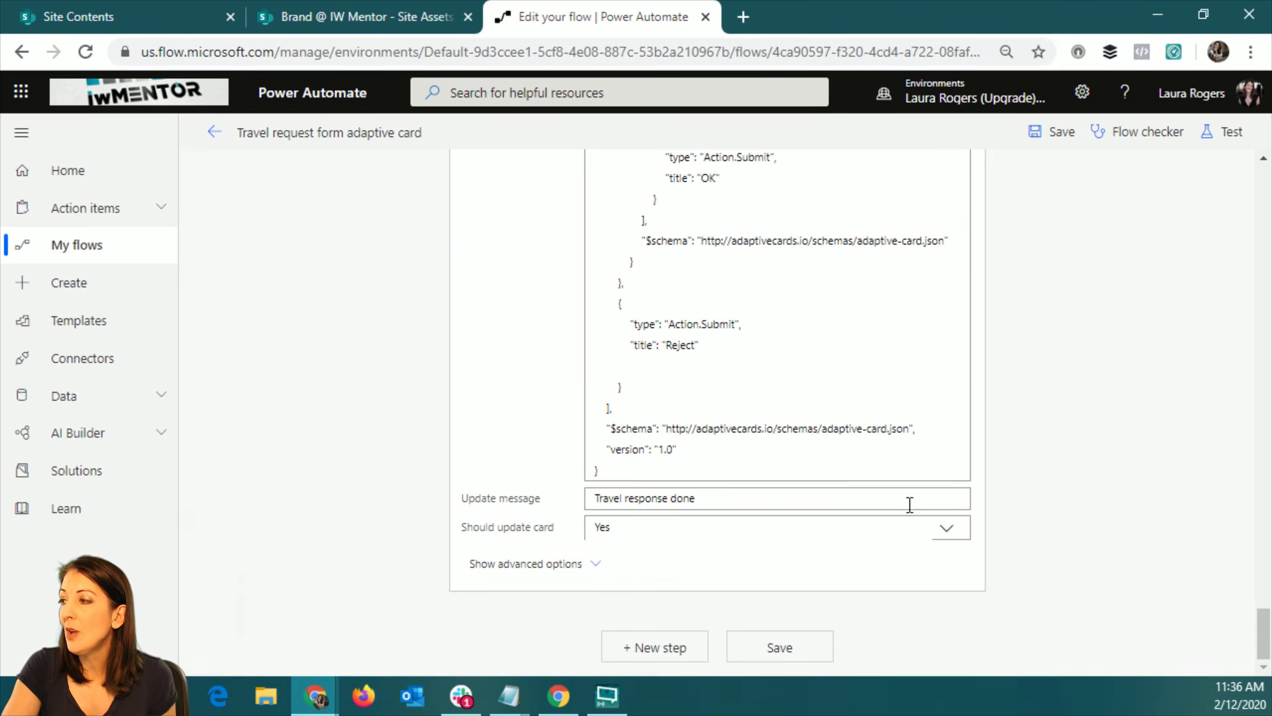
click(658, 648)
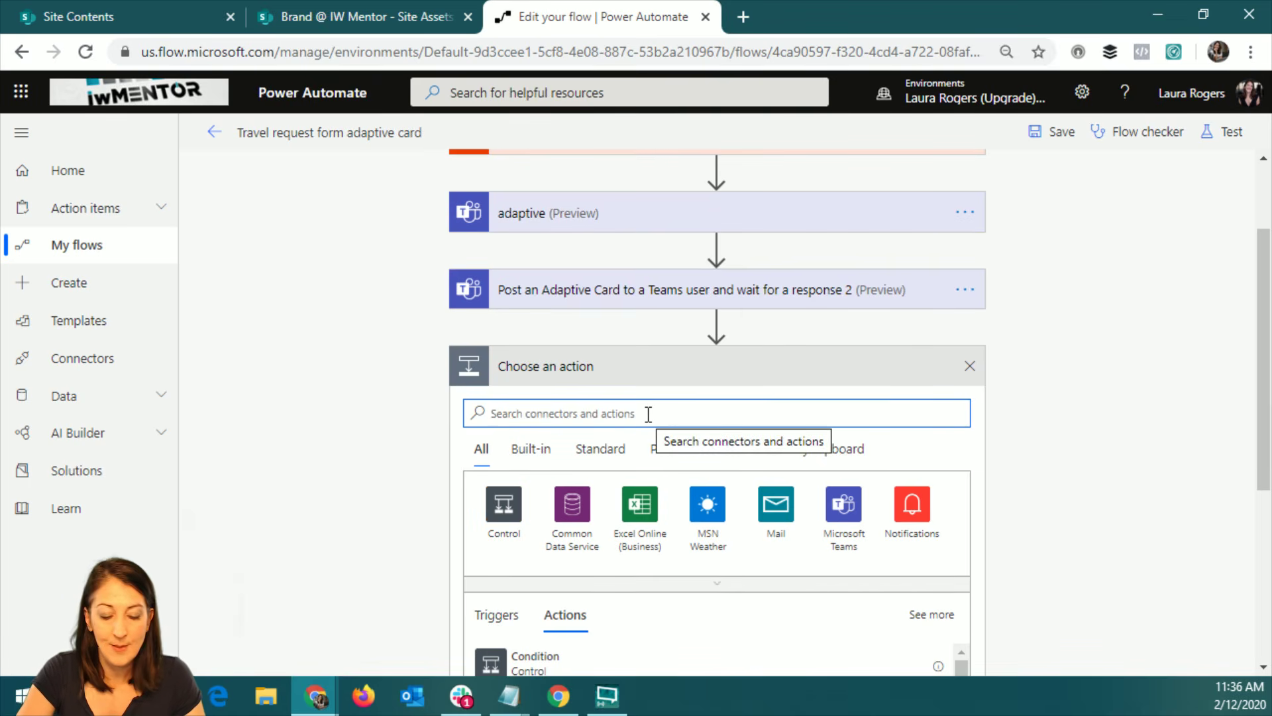
text(o)
key(BackSpace)
text(out)
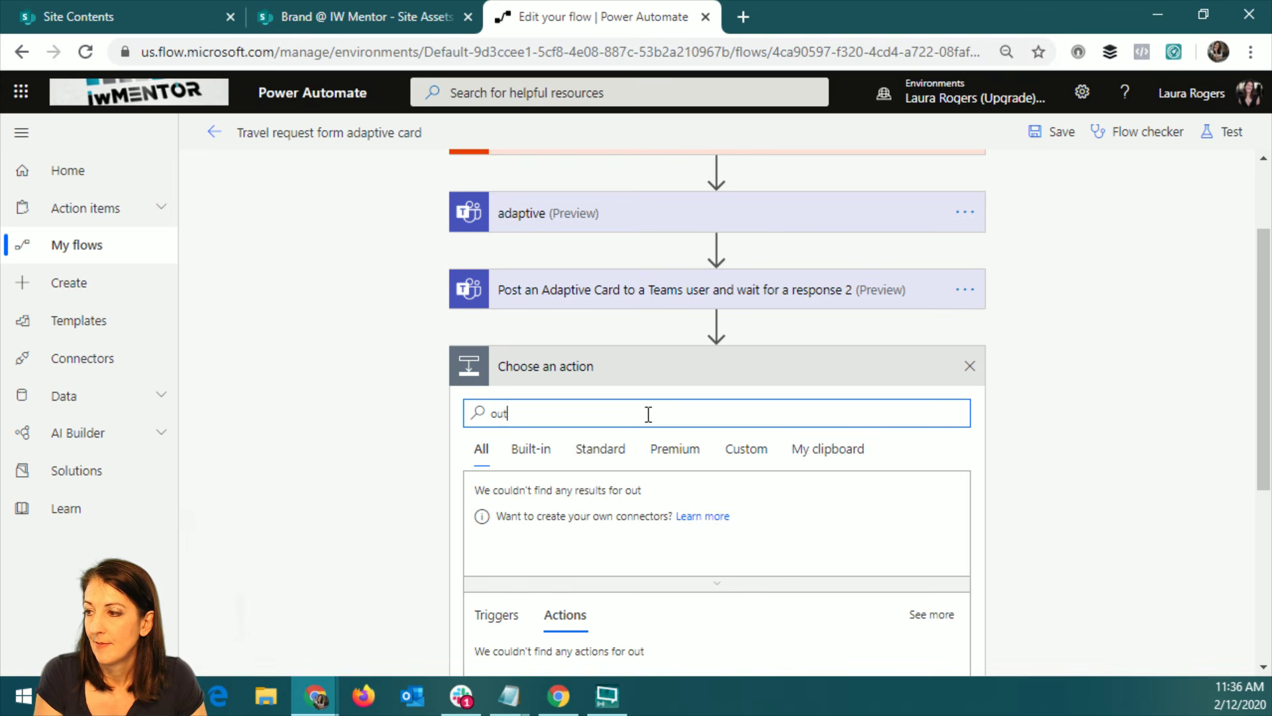
text(look)
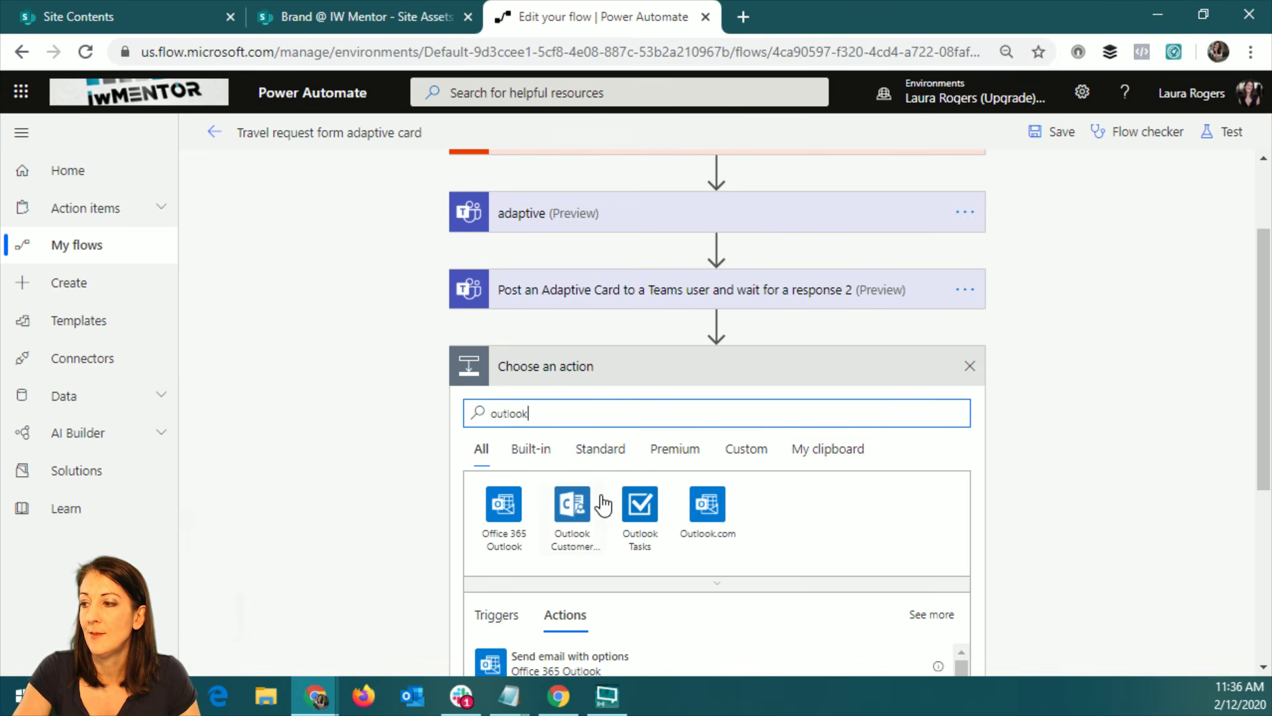
click(504, 507)
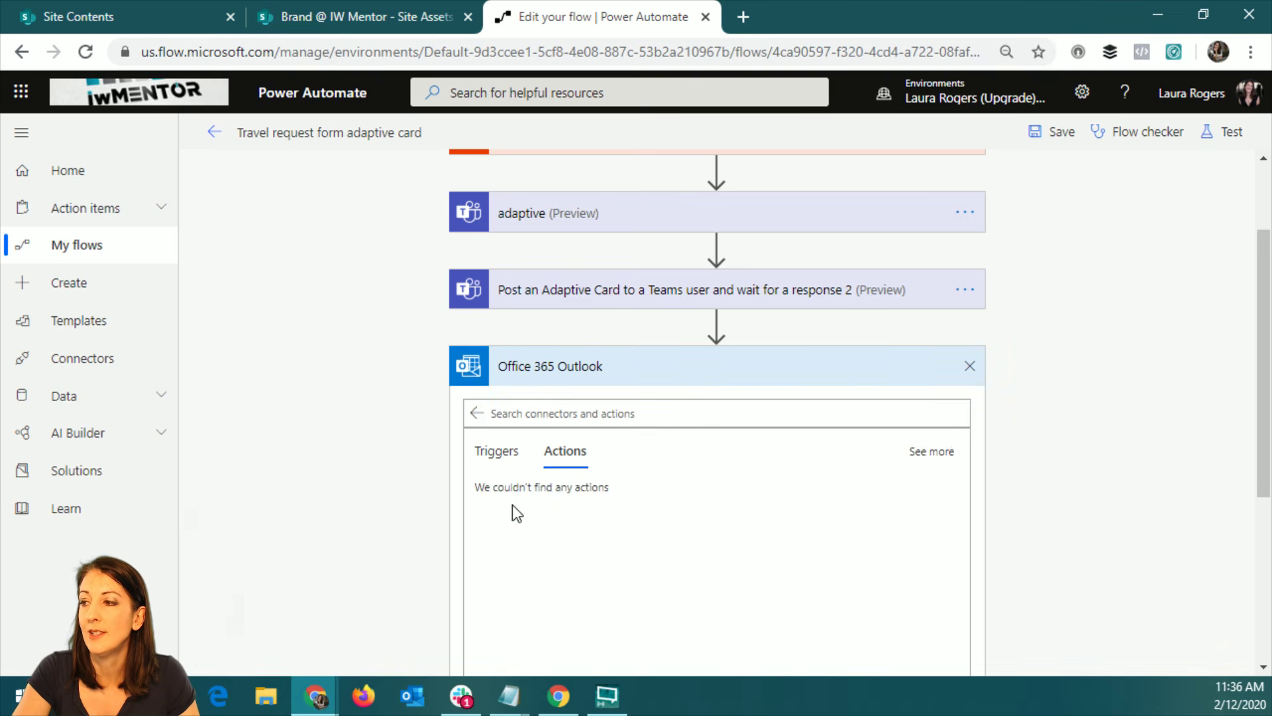
click(642, 599)
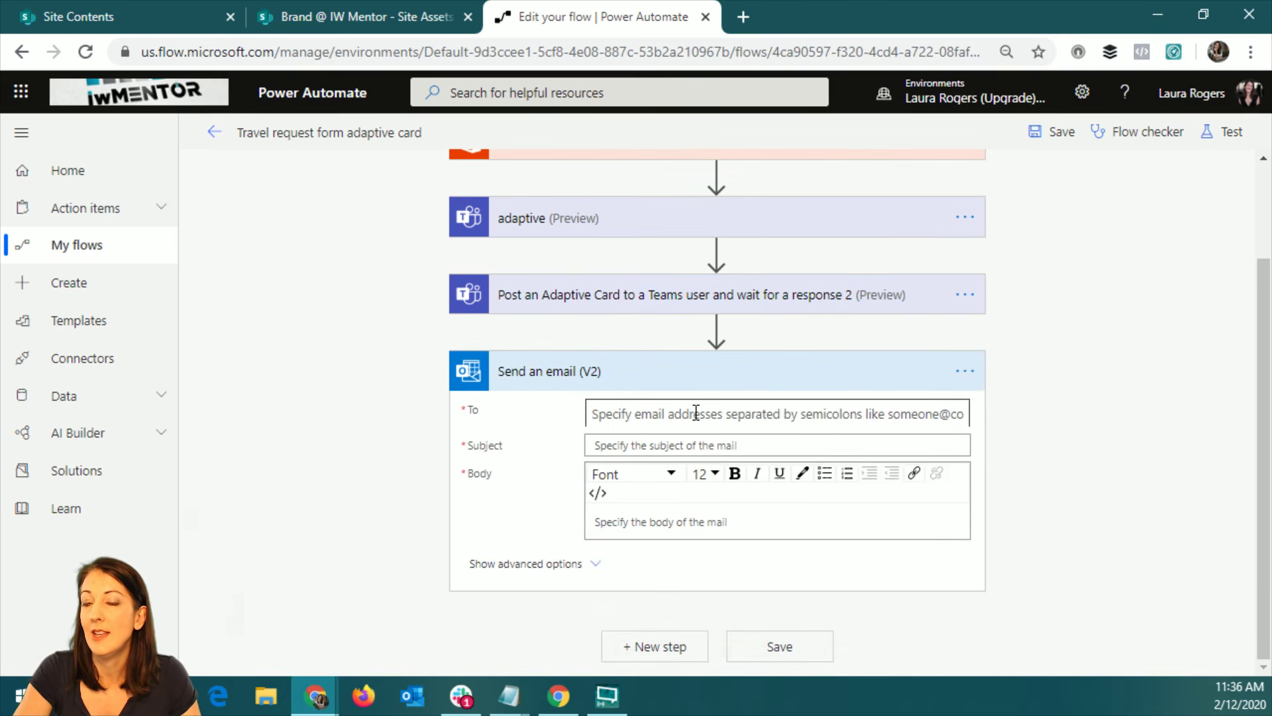
- Address the email to the trigger's User email and set its subject to "Travel to" followed by the myDestination value
click(696, 413)
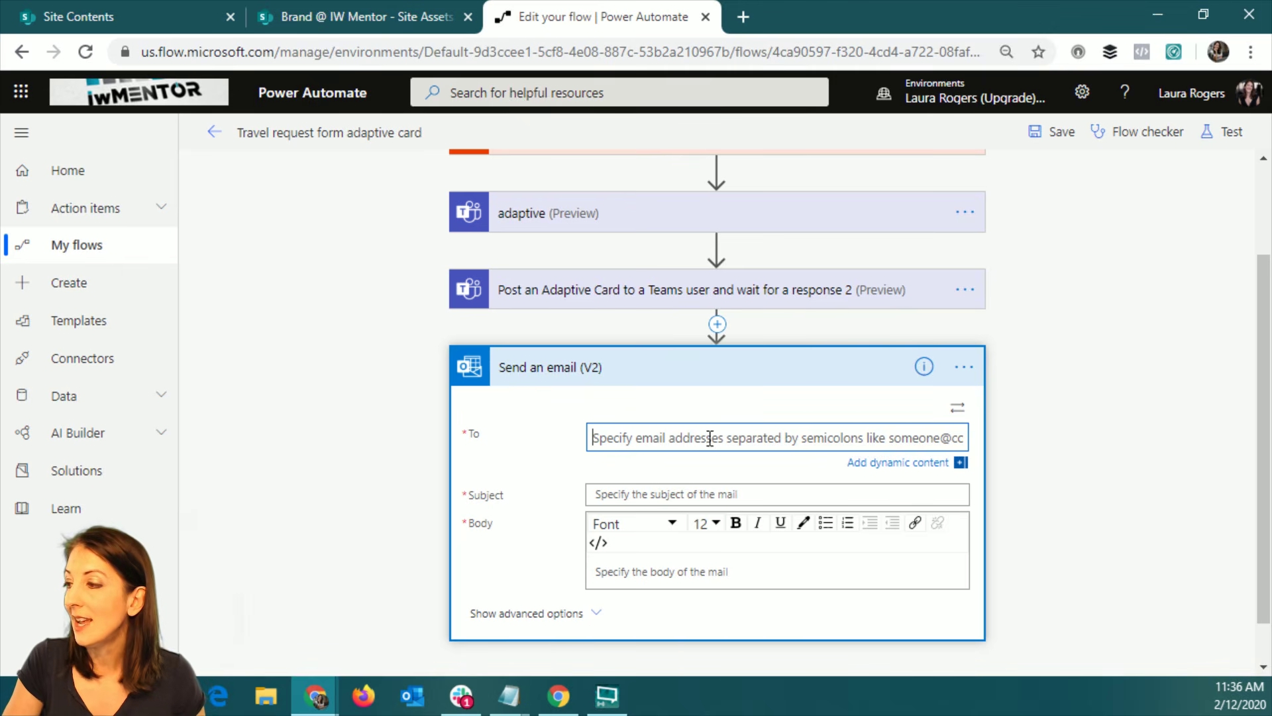
click(961, 462)
click(1113, 494)
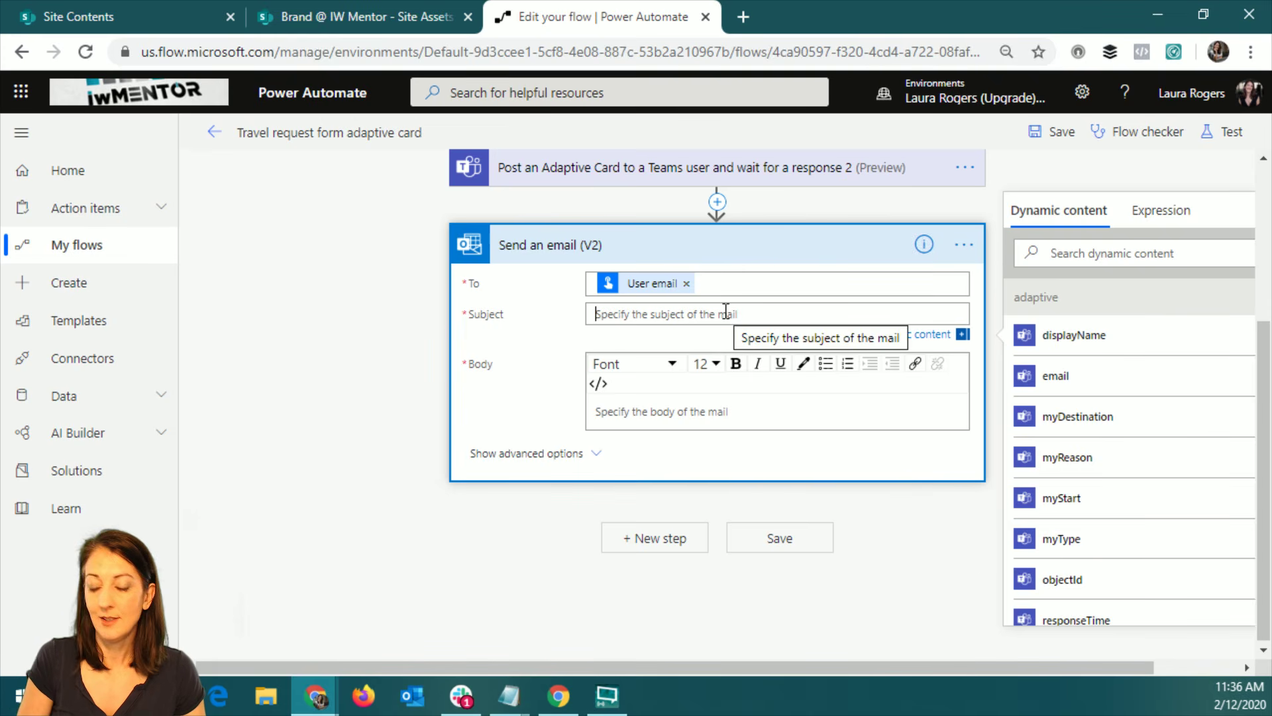
text(Travel to)
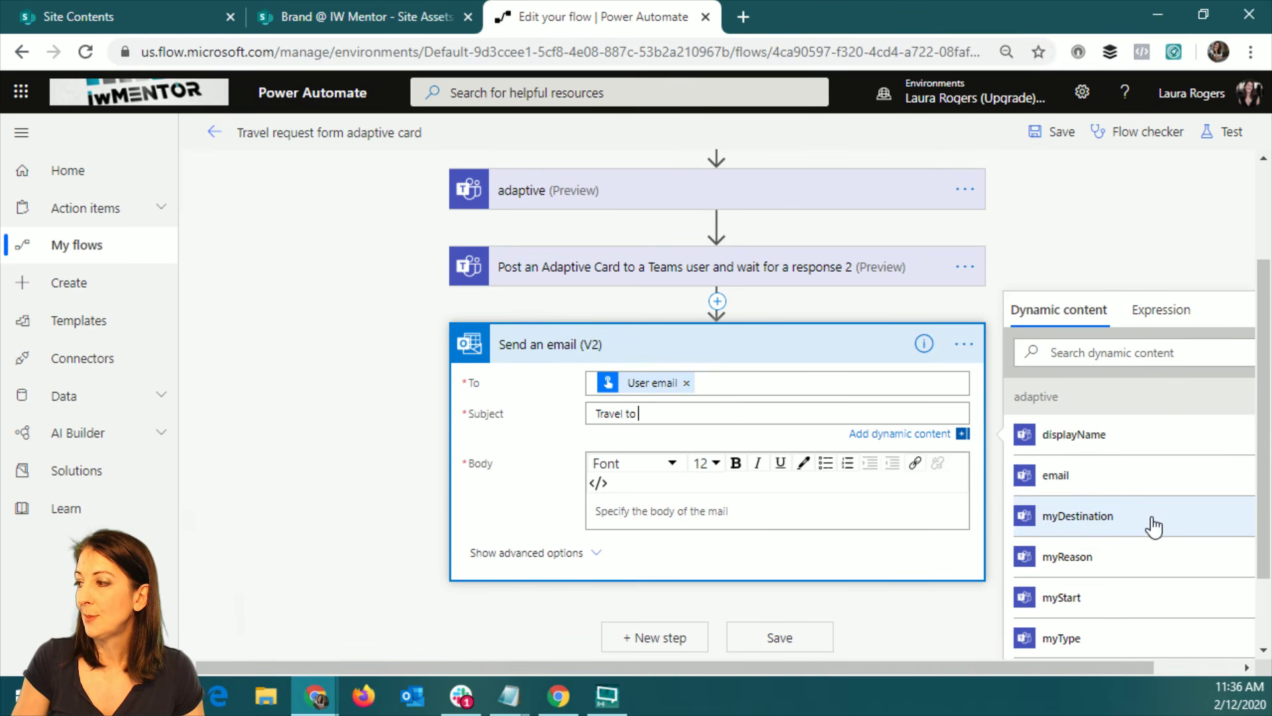
click(1153, 521)
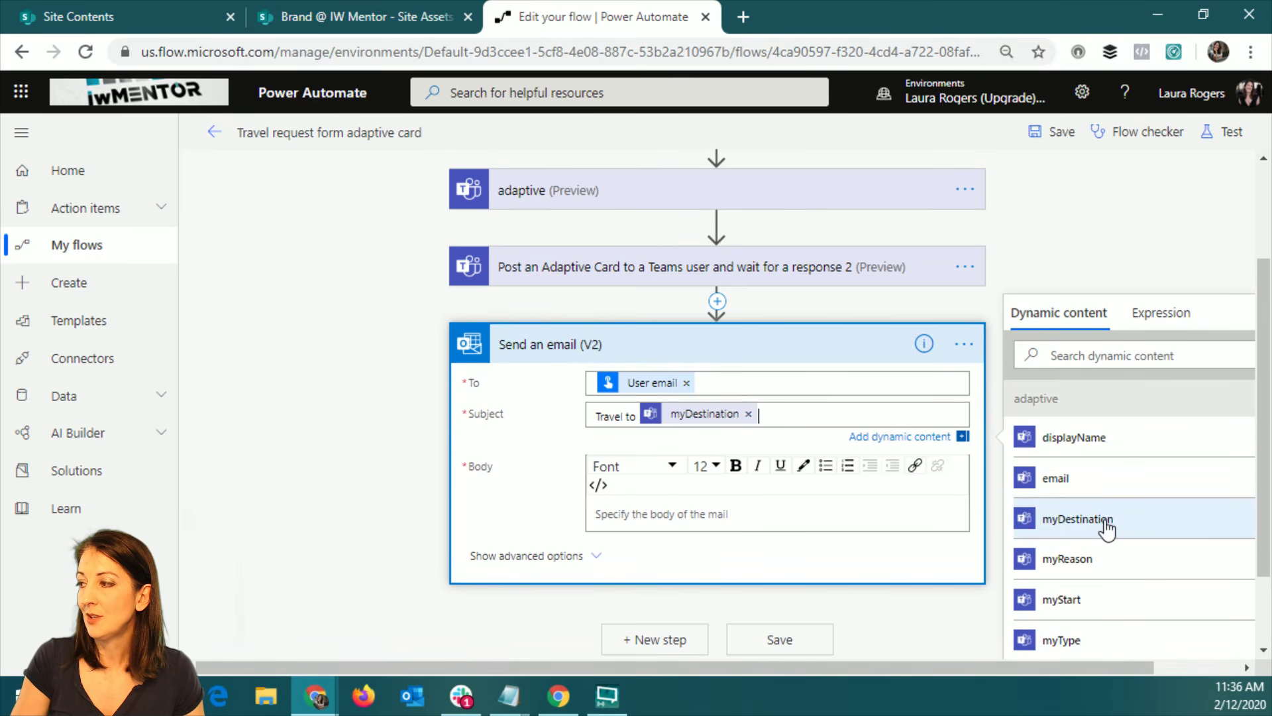
- Review the dynamic content available for the email body and compare its source groups with the flow's action names
click(693, 515)
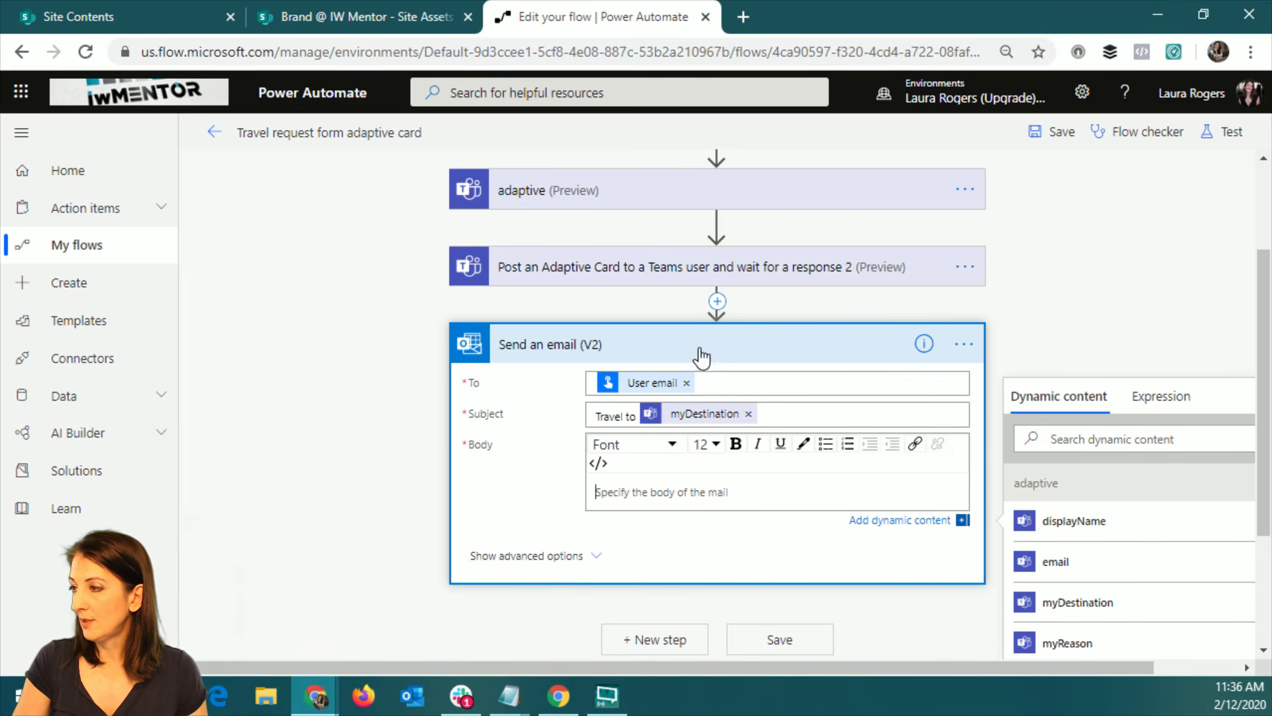
scroll(1255, 312, down, 3)
scroll(1182, 441, down, 6)
scroll(1182, 441, up, 6)
scroll(1181, 441, down, 15)
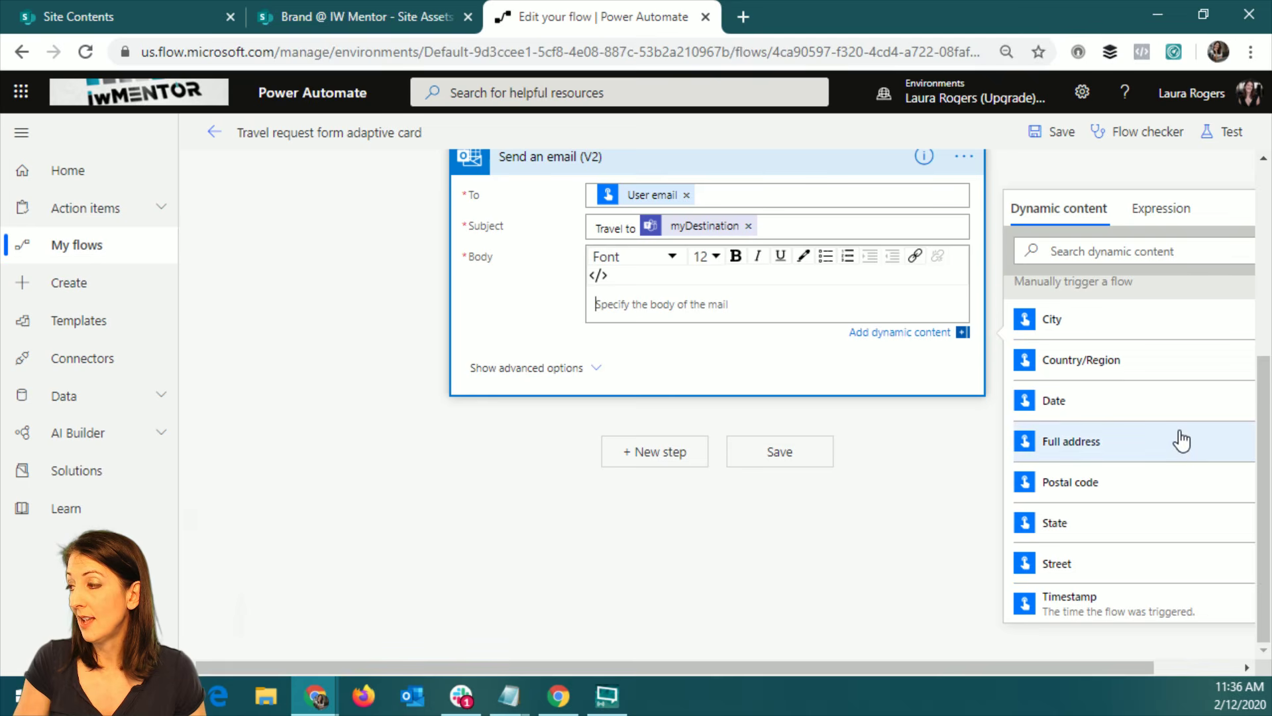
scroll(1182, 441, up, 5)
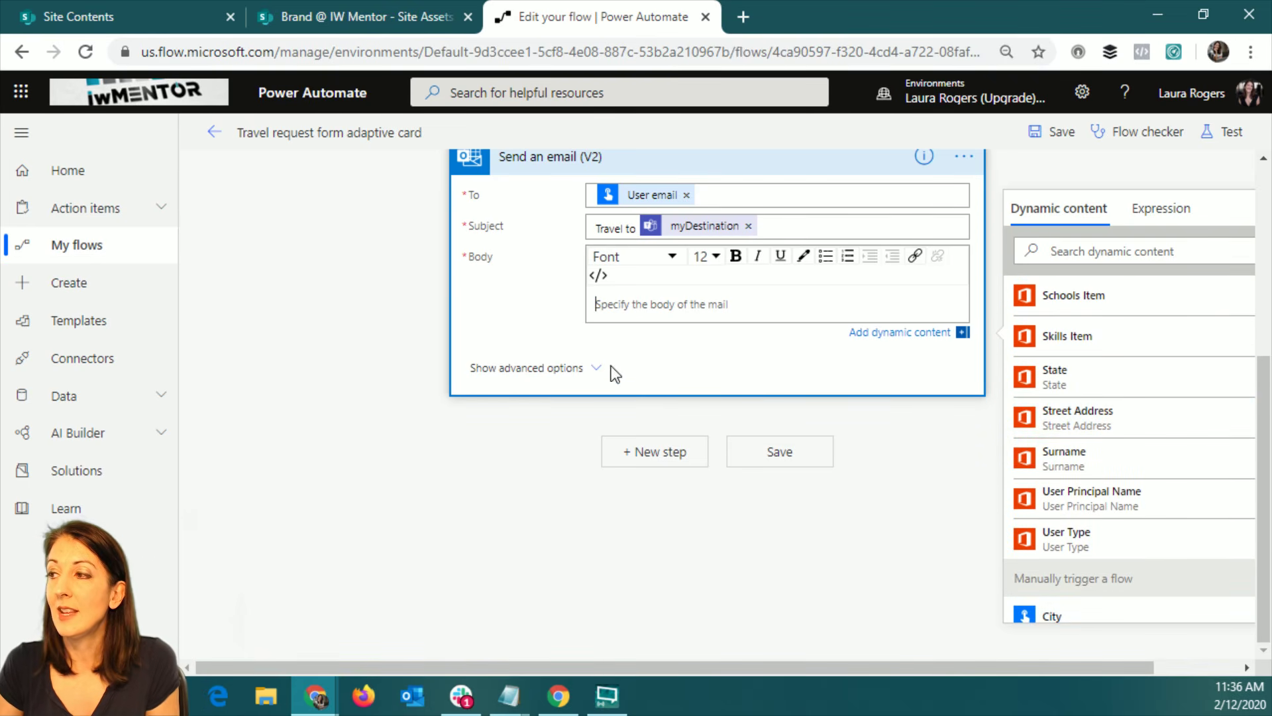
scroll(1135, 457, up, 1)
scroll(1135, 457, up, 15)
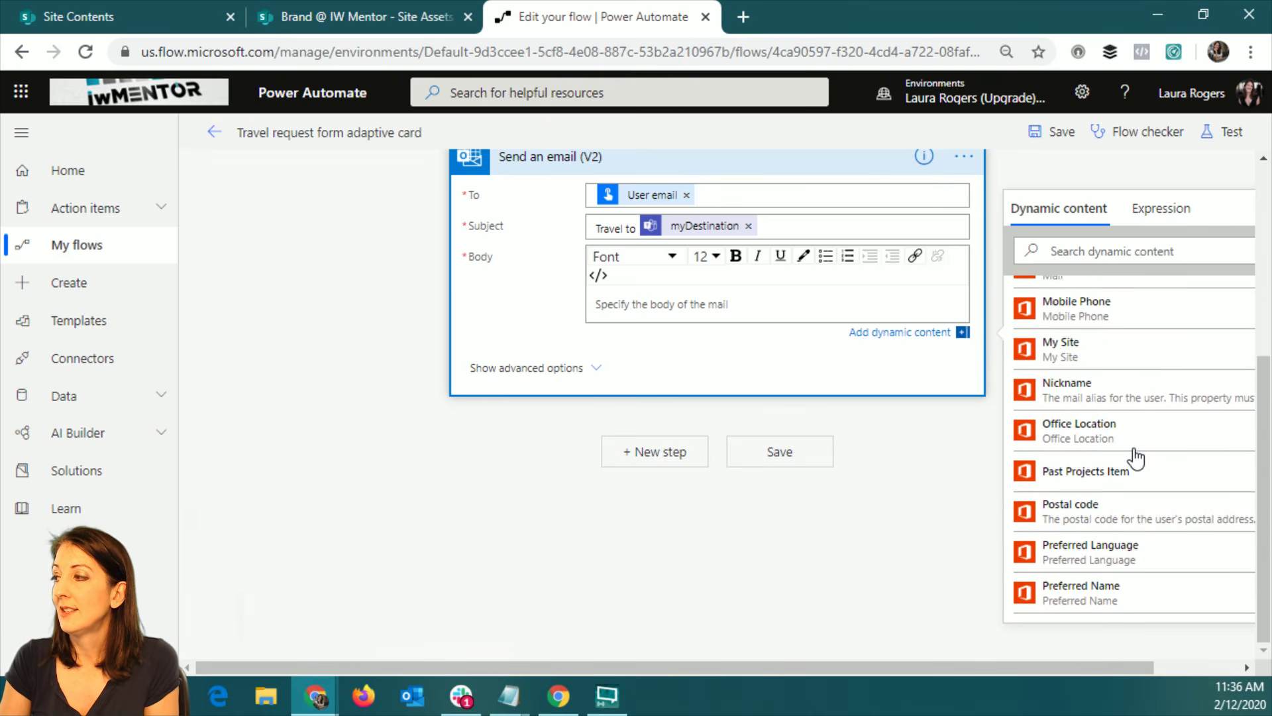
scroll(1135, 457, up, 3)
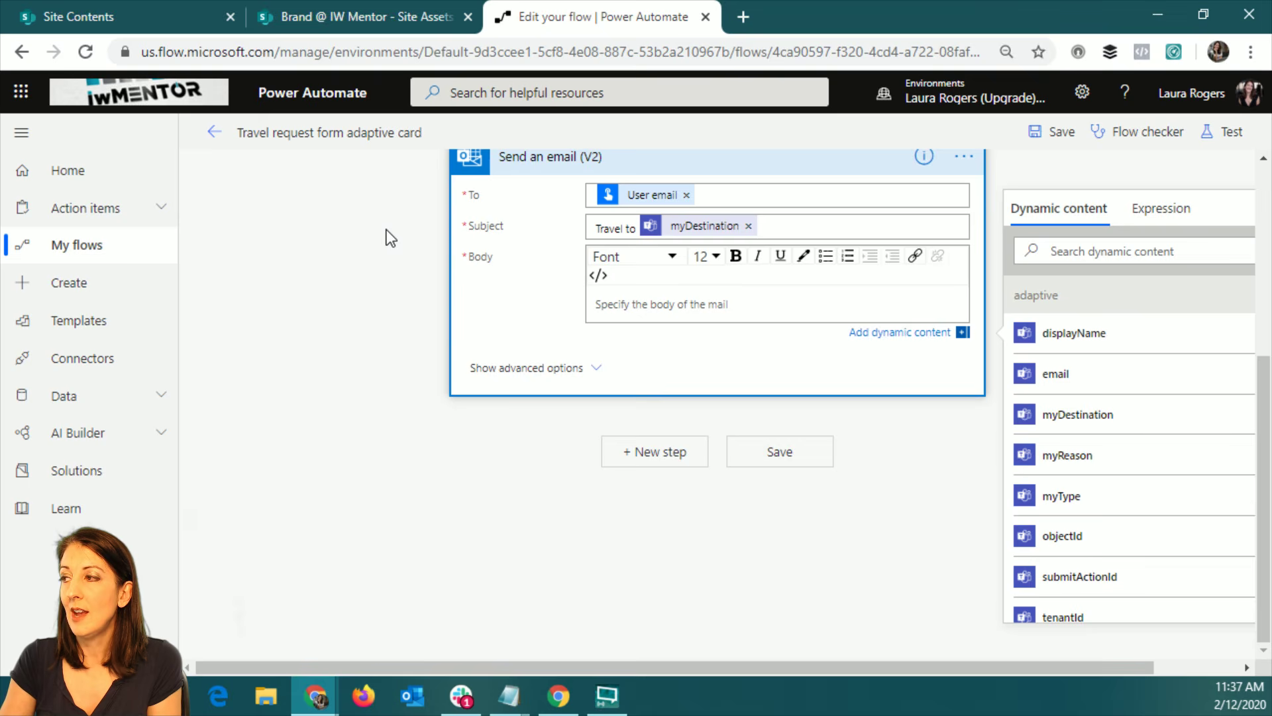
scroll(387, 229, up, 2)
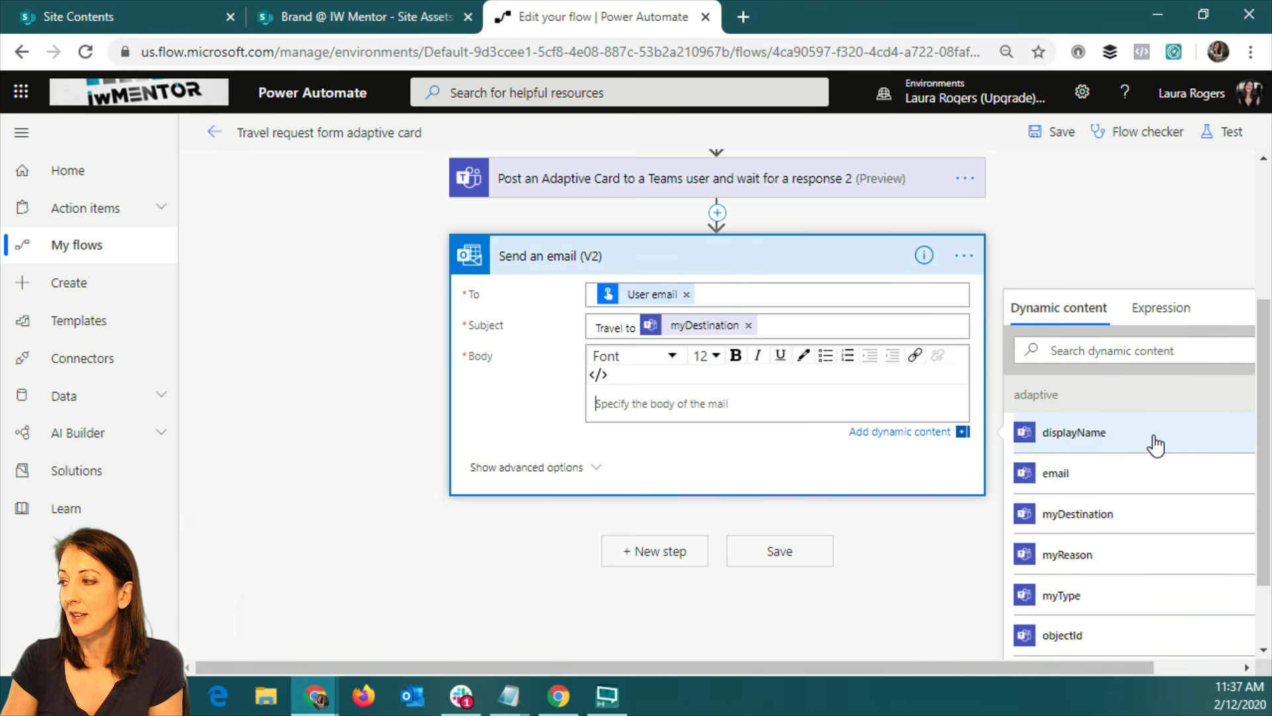
scroll(780, 299, up, 1)
scroll(780, 300, up, 1)
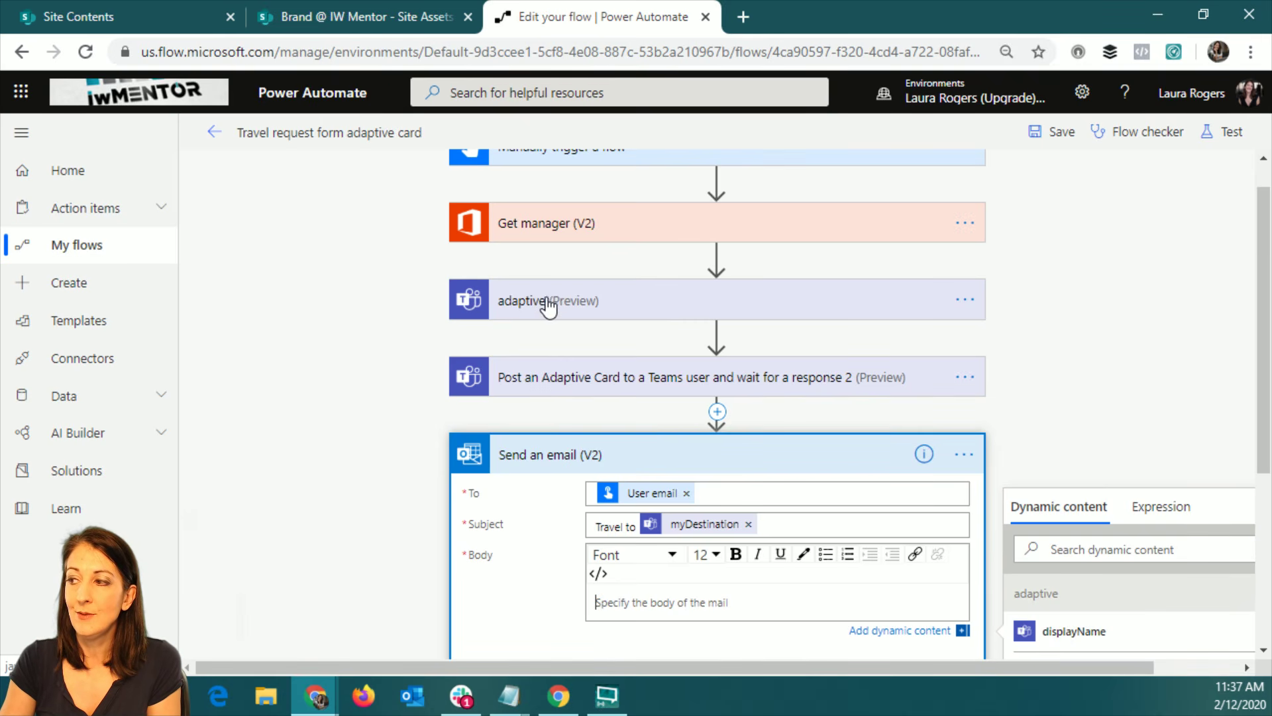
scroll(1059, 438, down, 1)
scroll(1059, 439, down, 1)
scroll(1104, 530, down, 5)
scroll(1111, 530, up, 5)
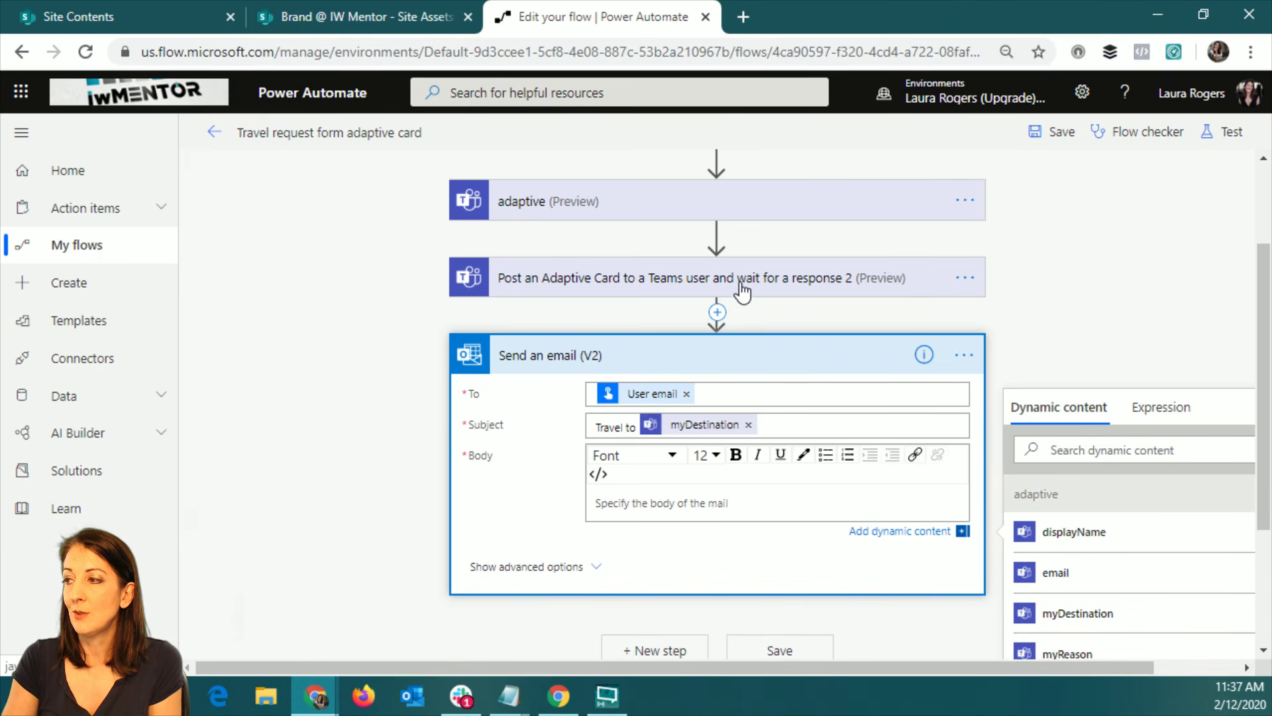
- Rename the second action that posts an Adaptive Card to a Teams user as manager
click(964, 278)
click(966, 295)
click(1034, 317)
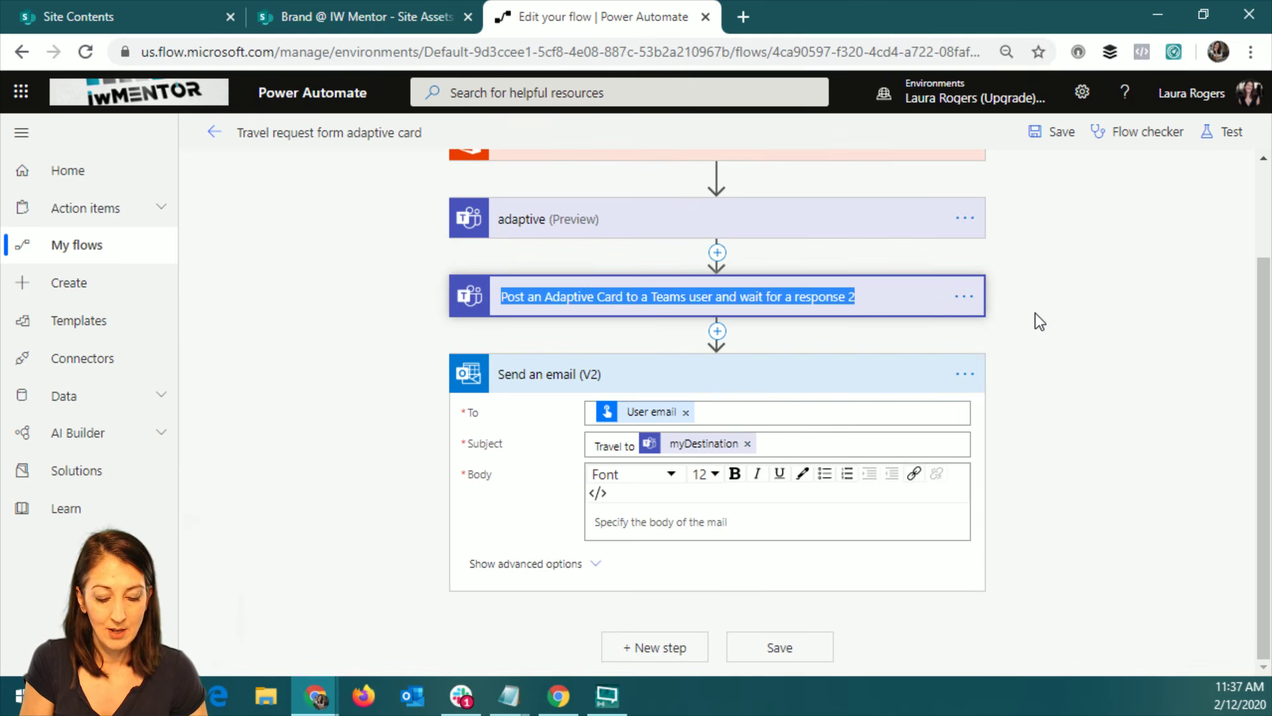
text(manager)
key(Return)
- Check the dynamic content for the email body again and enter "test" as the body text
click(772, 520)
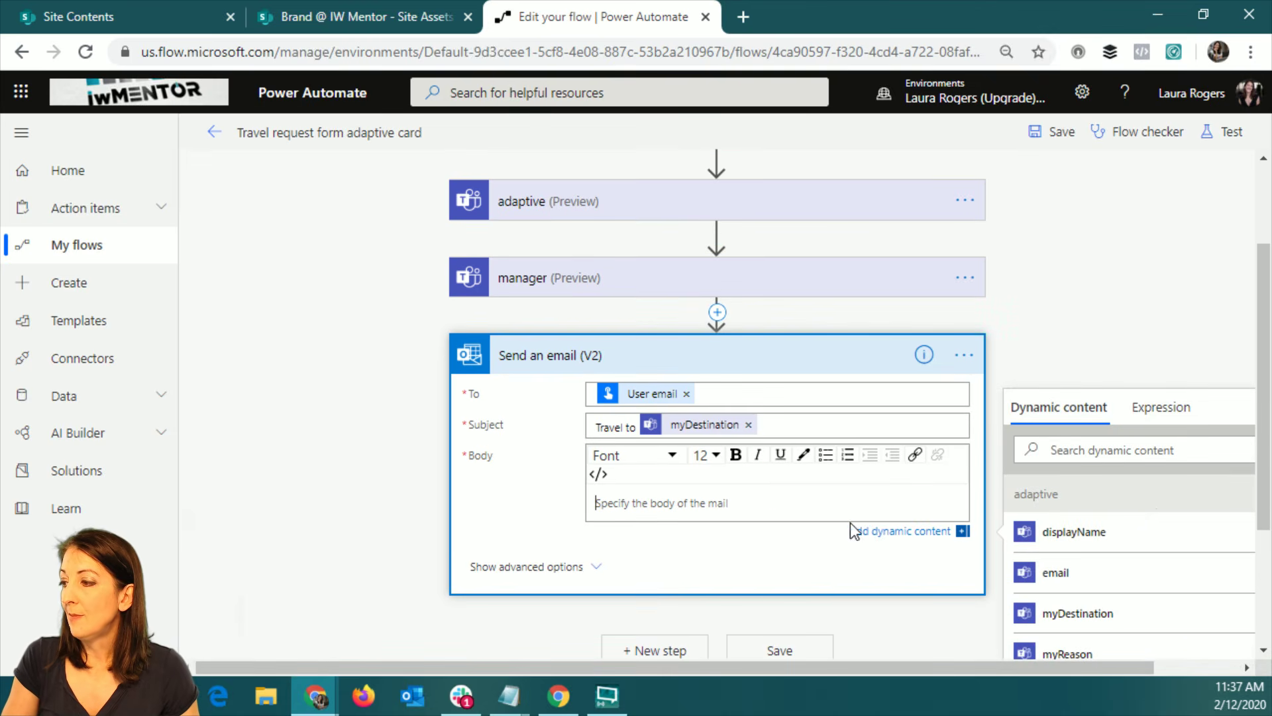
scroll(1156, 510, down, 5)
scroll(1226, 497, down, 5)
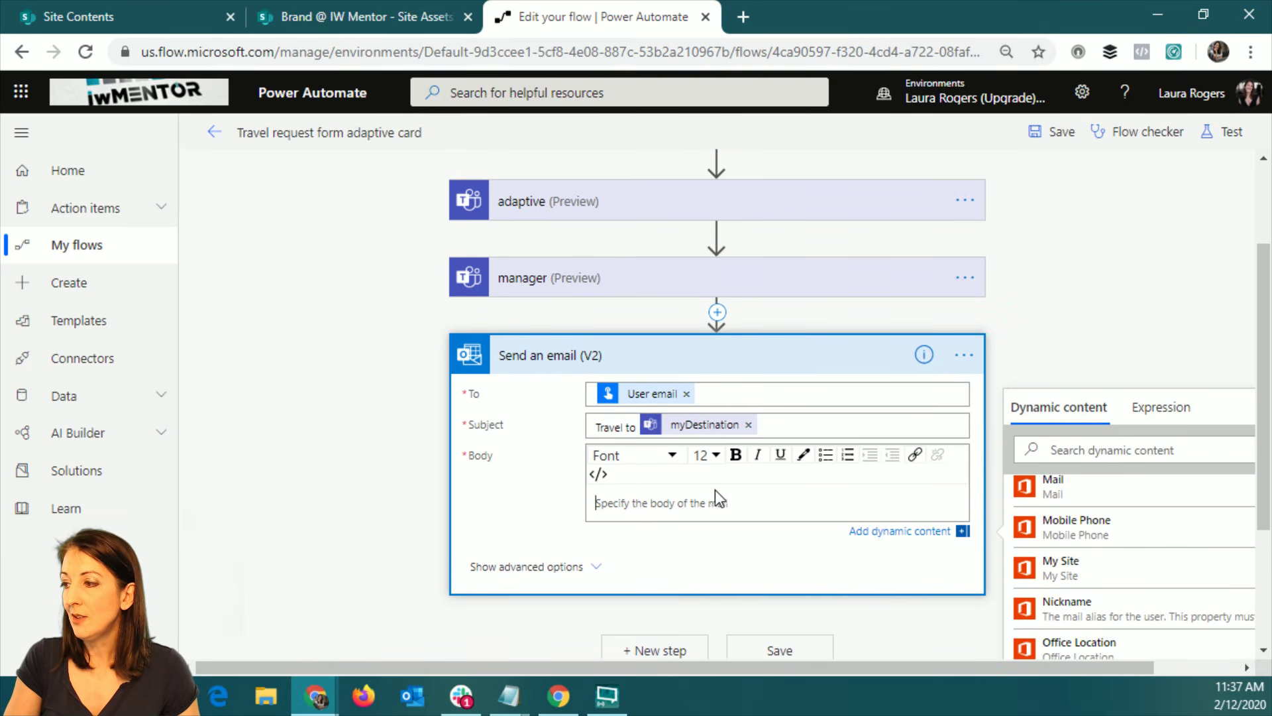
text(test)
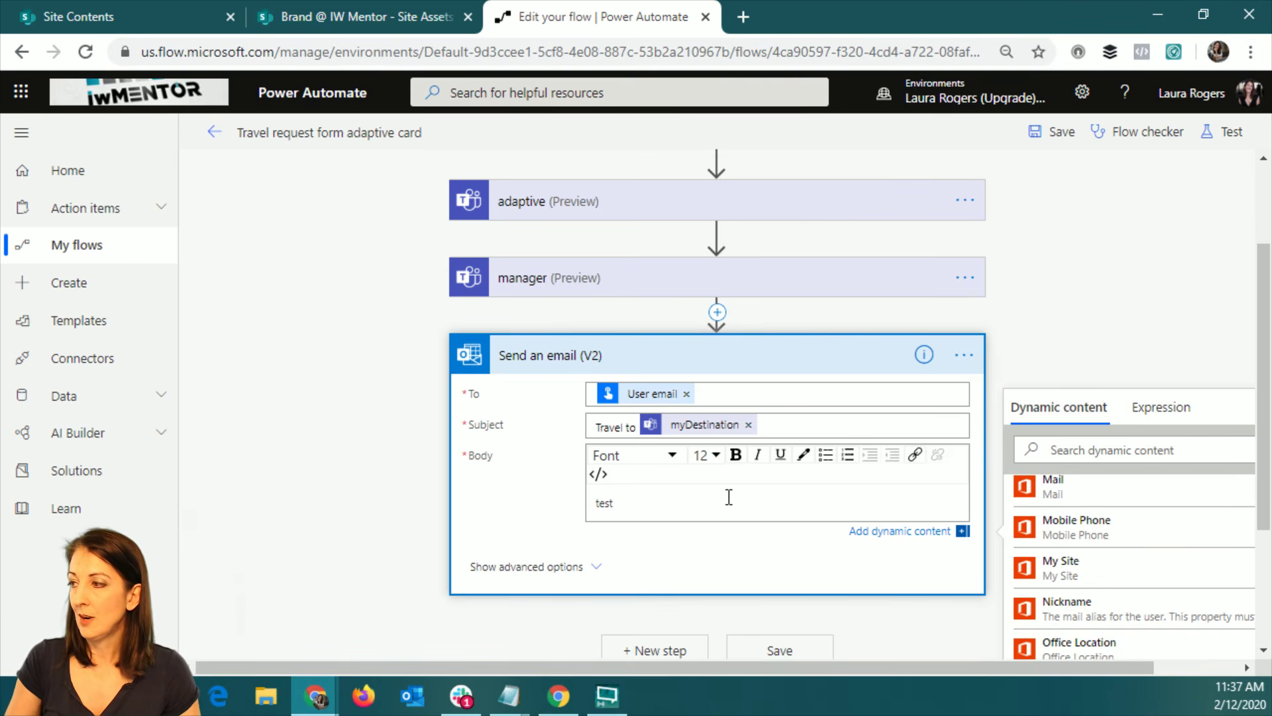
- Save the flow, open its test options and cancel the test
click(1055, 131)
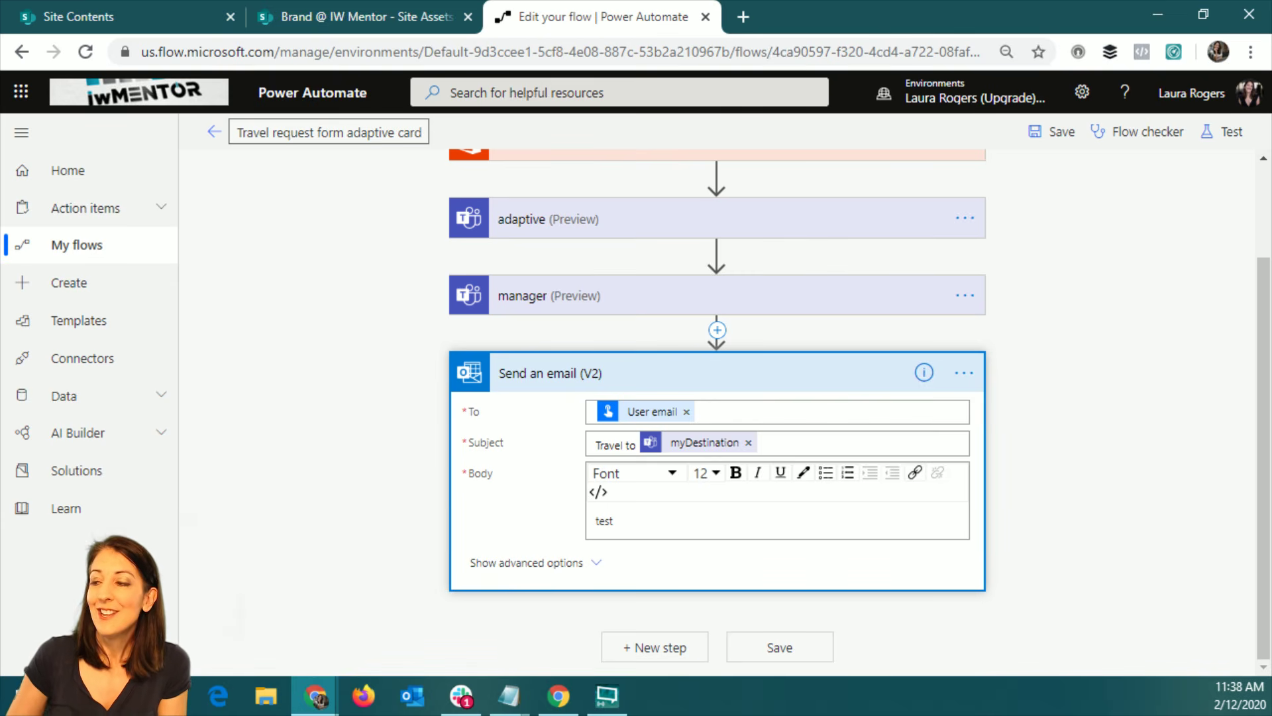
click(1054, 132)
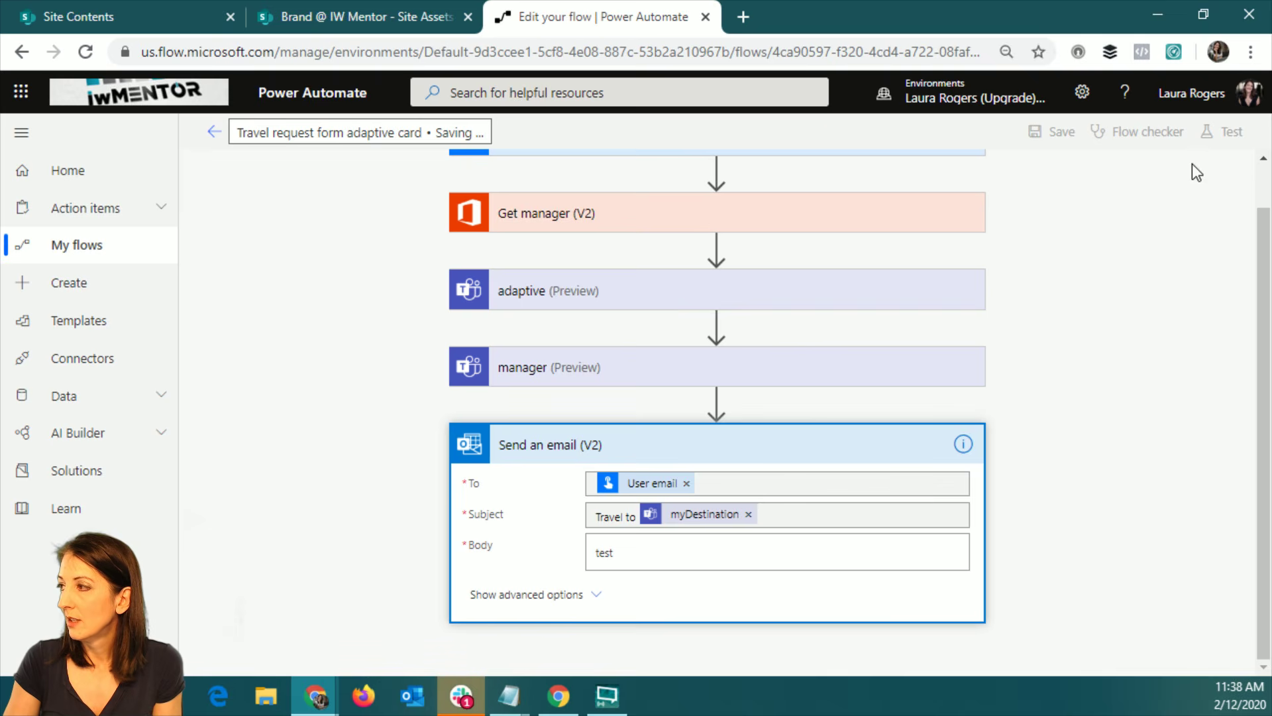
click(1224, 131)
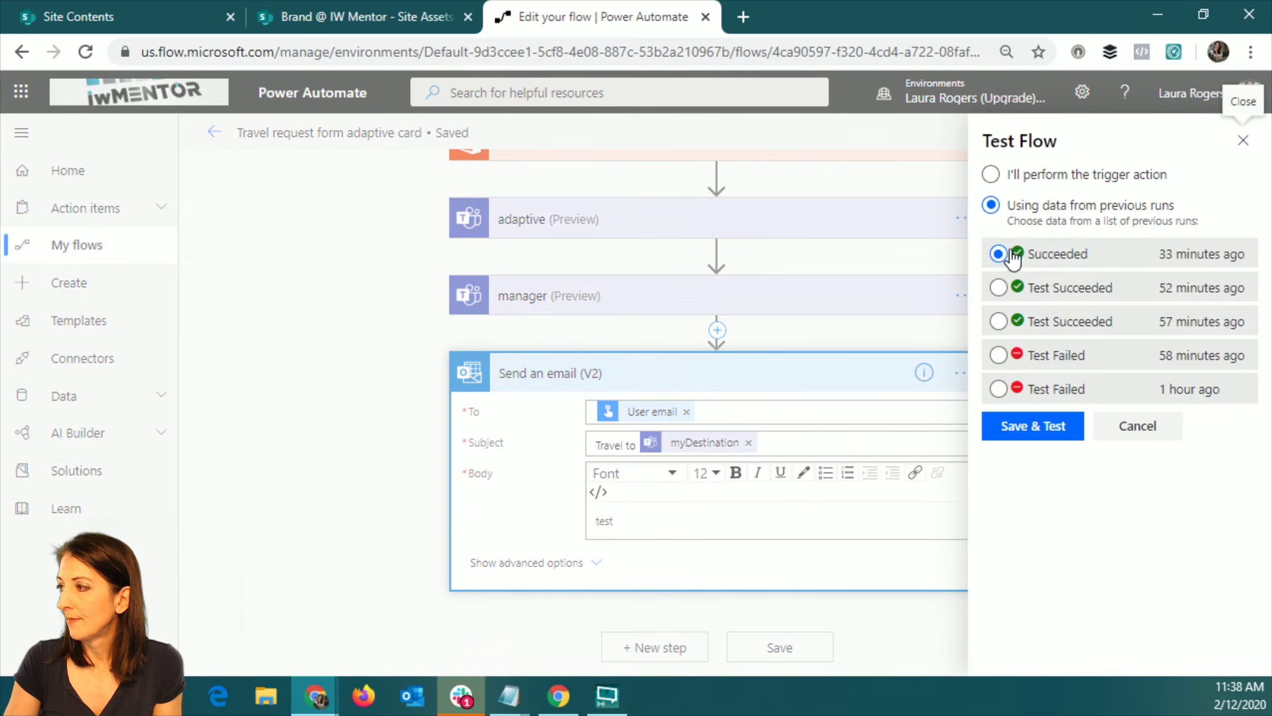
click(1138, 428)
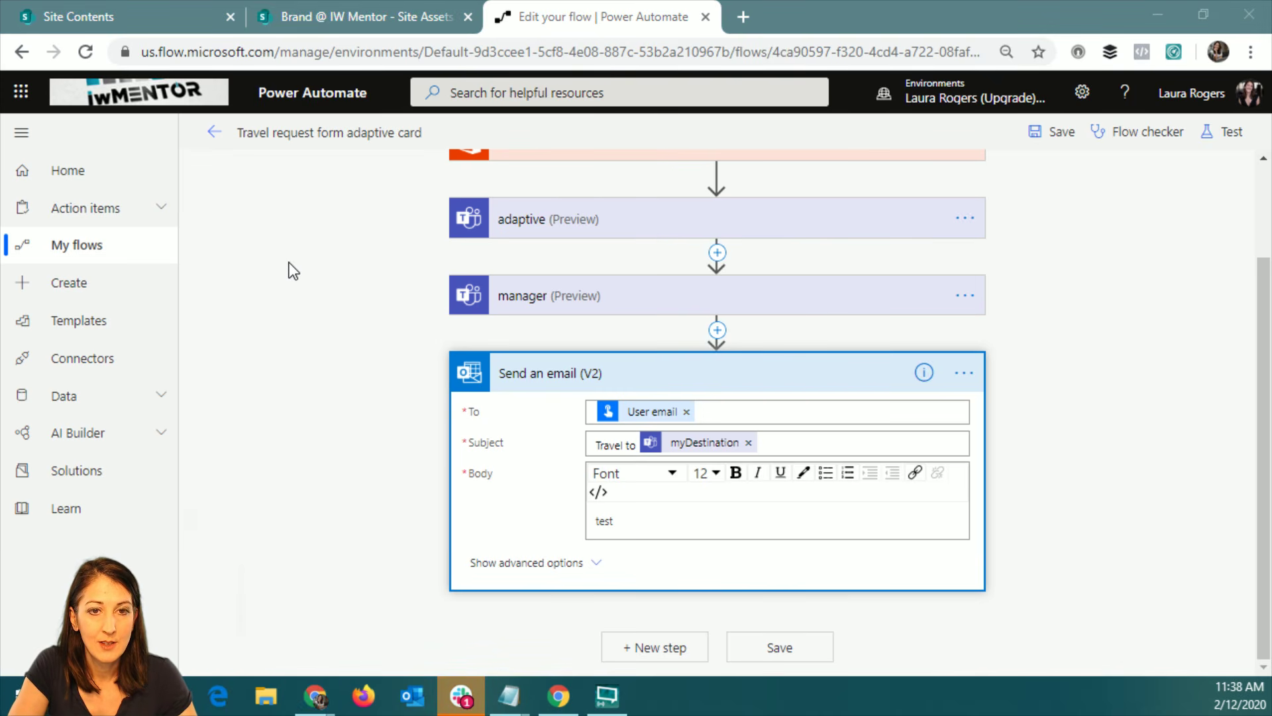
- Switch to the requester's Teams chat with Flow and fill the Travel Request card with destination "places" and reason "because"
key(alt+Tab)
click(881, 20)
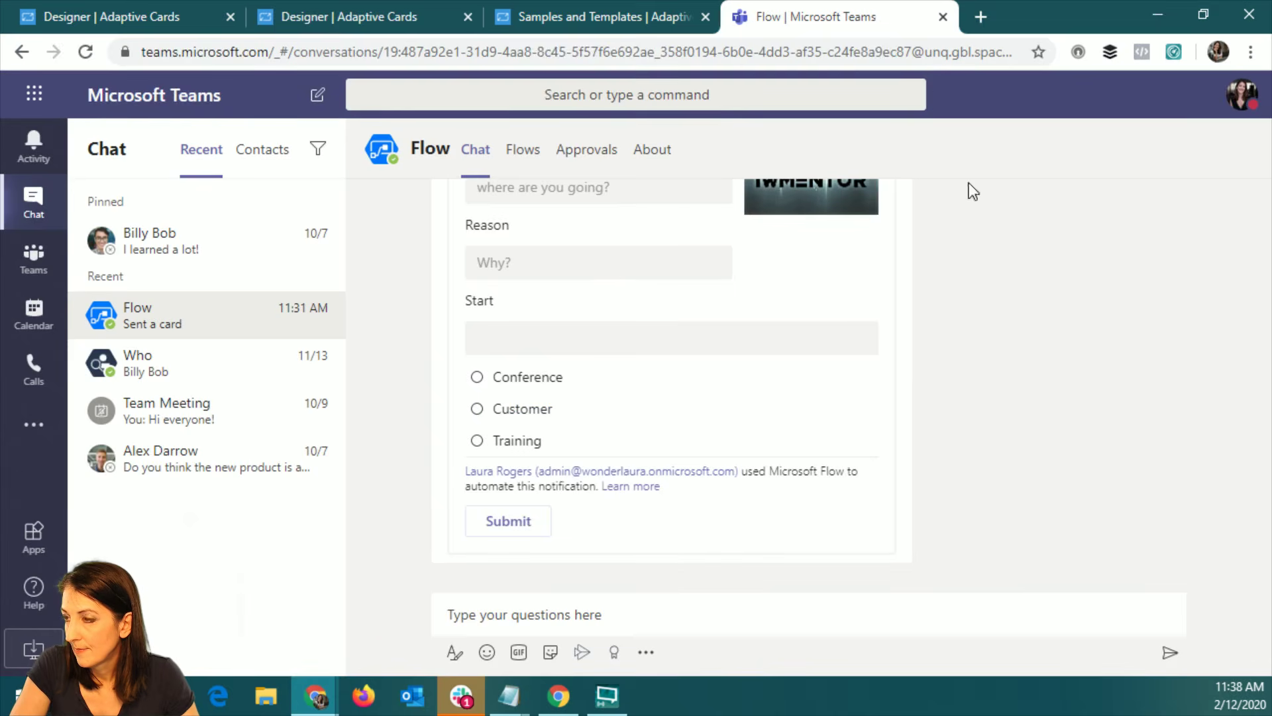
scroll(1029, 311, up, 3)
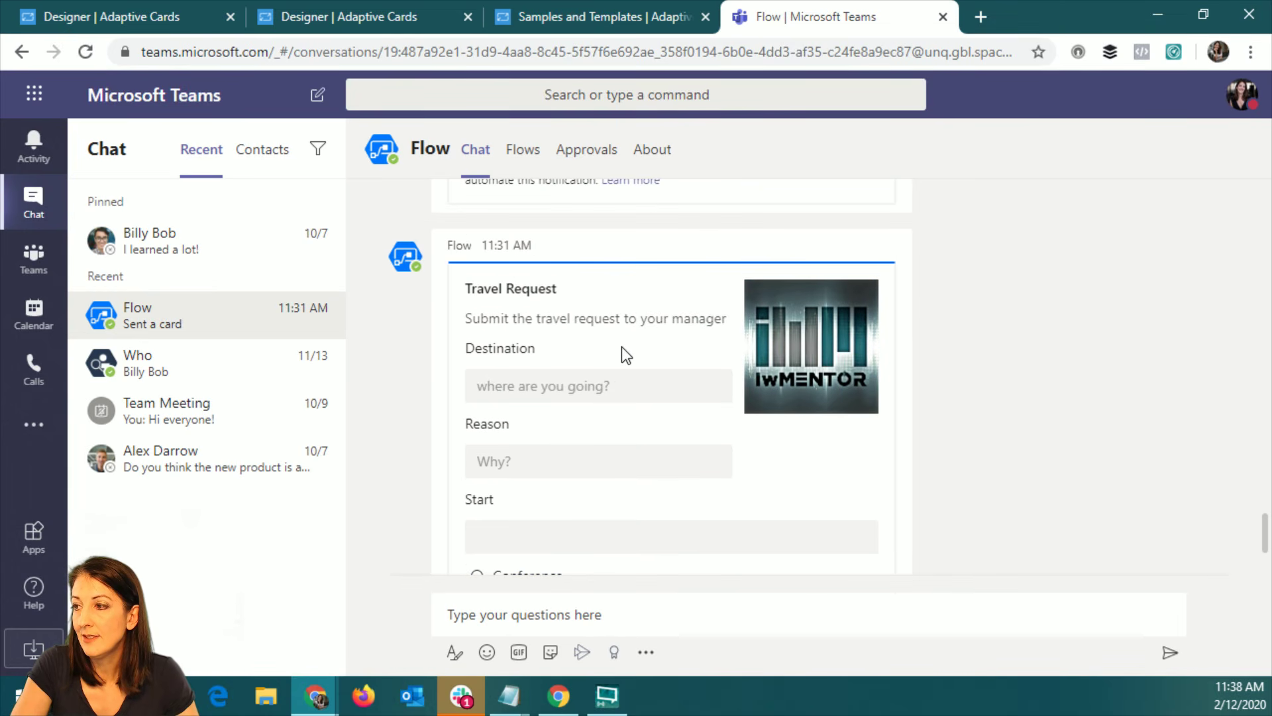
click(576, 385)
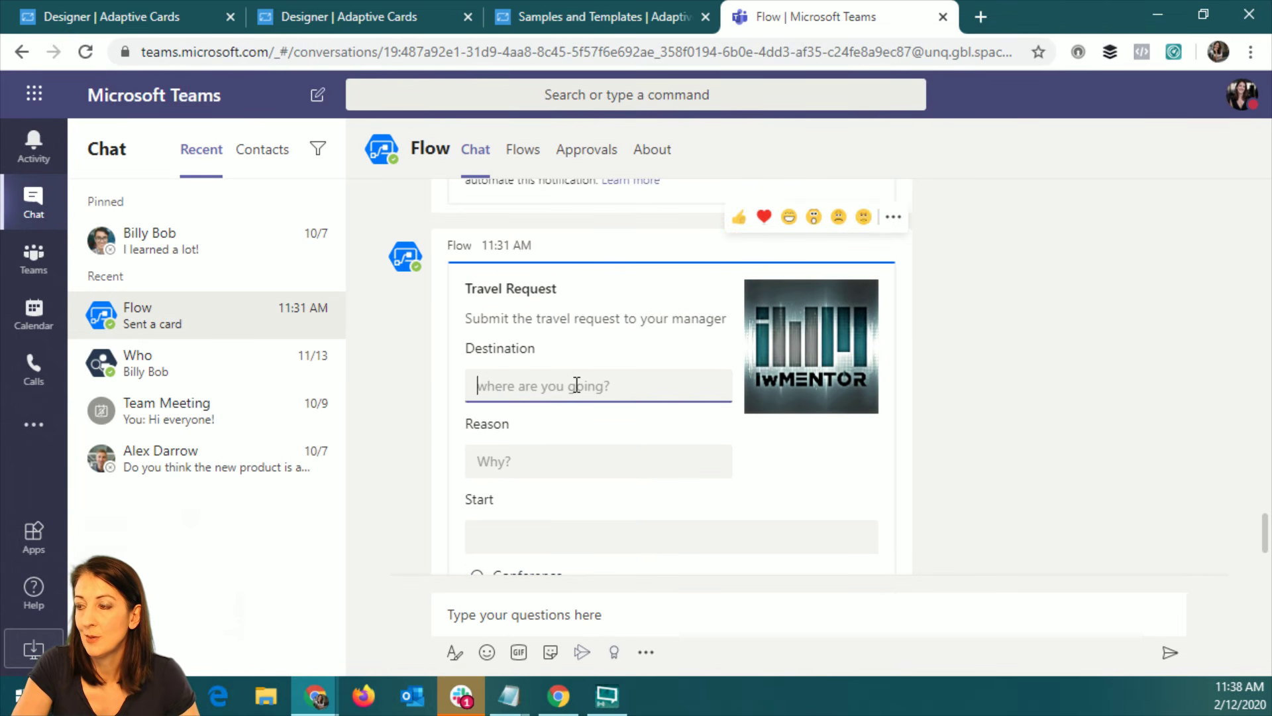
text(places)
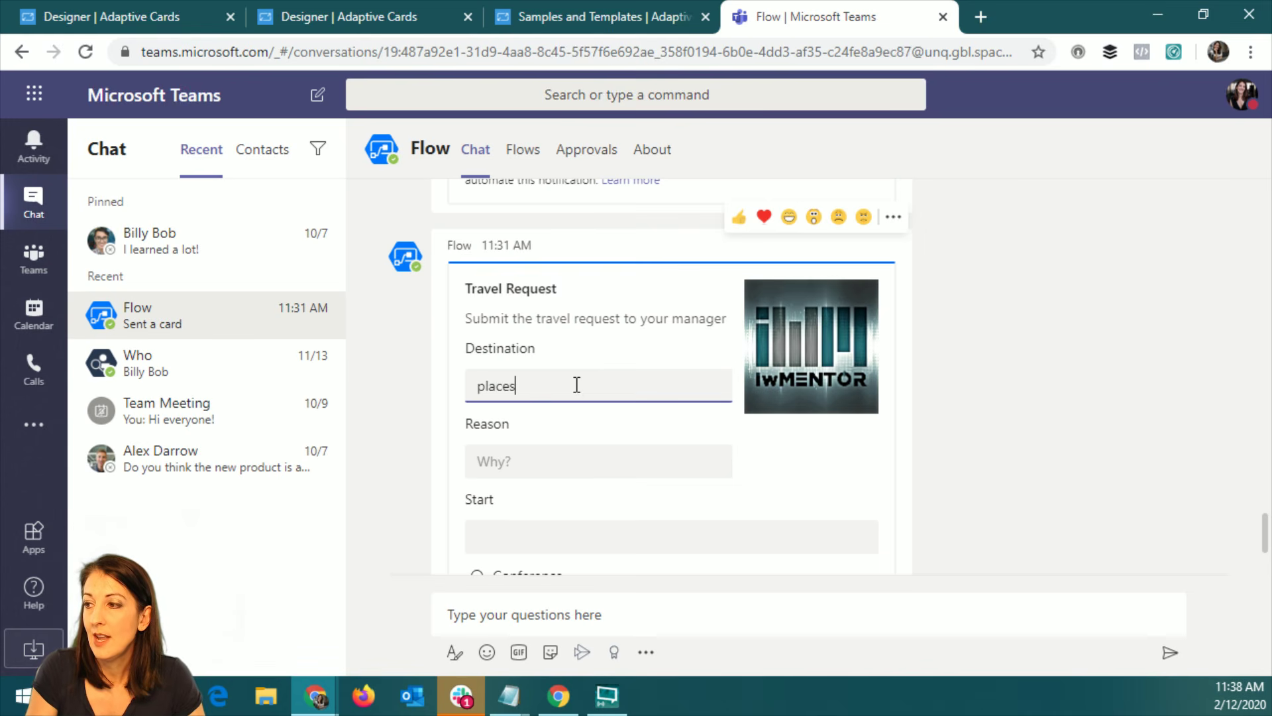
click(564, 462)
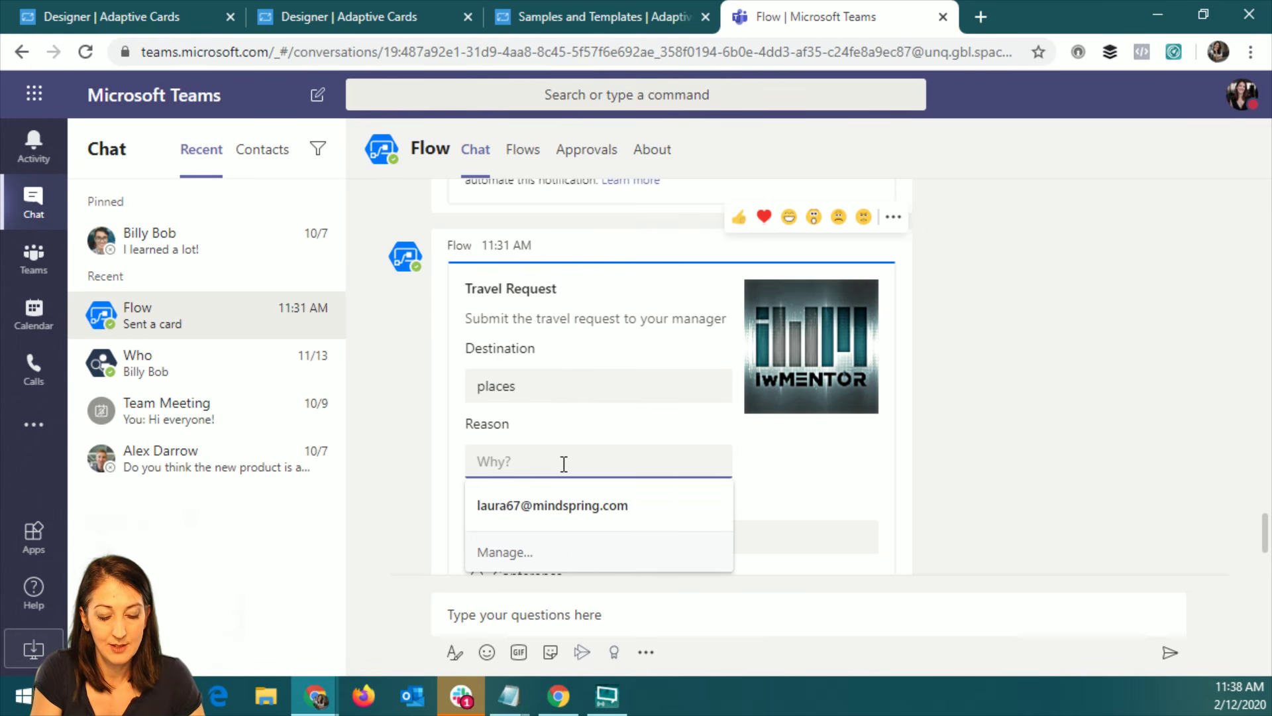
text(because)
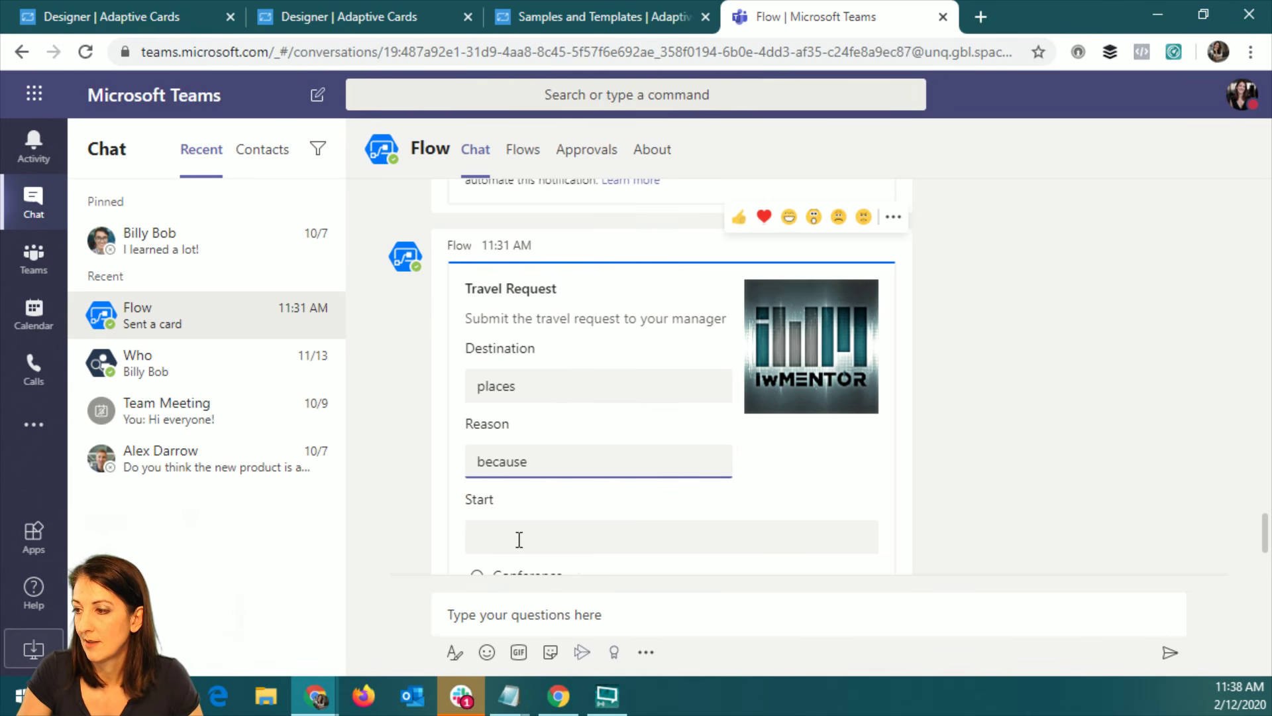
- Set the card's start date to Feb 5, 2020, choose Customer as the travel type and submit the request
click(514, 538)
click(611, 431)
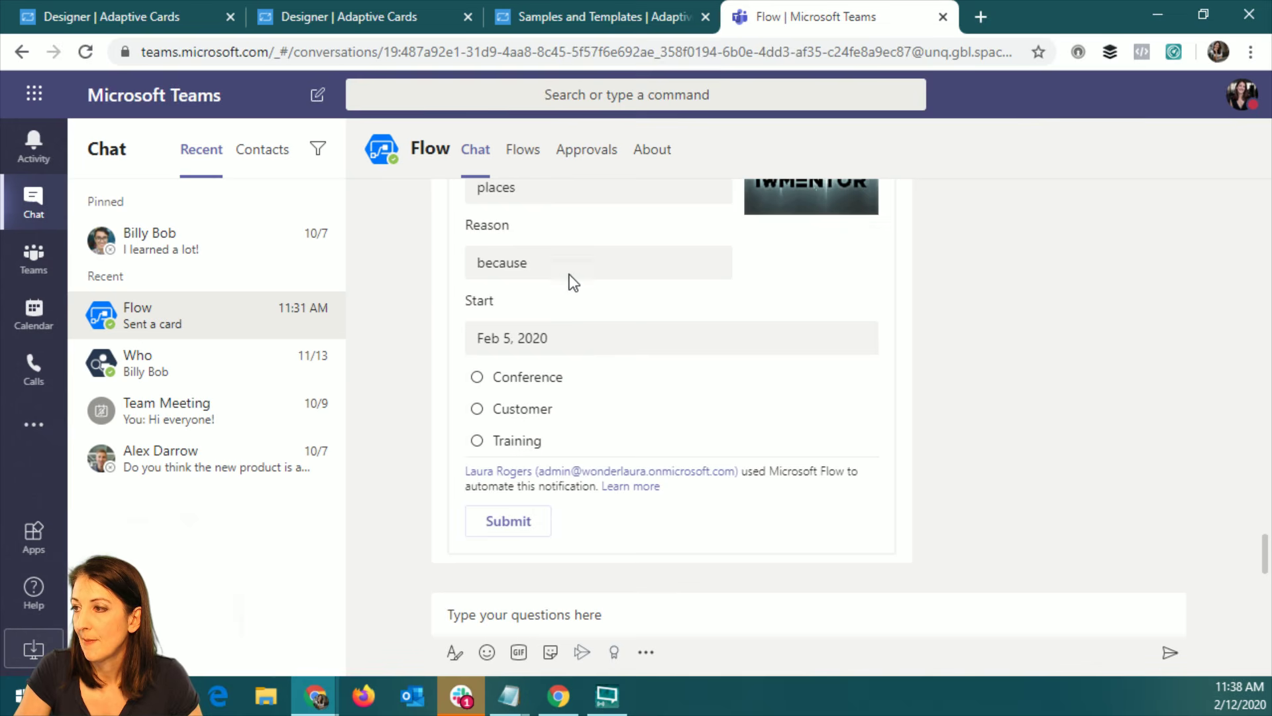
click(478, 408)
scroll(862, 318, up, 3)
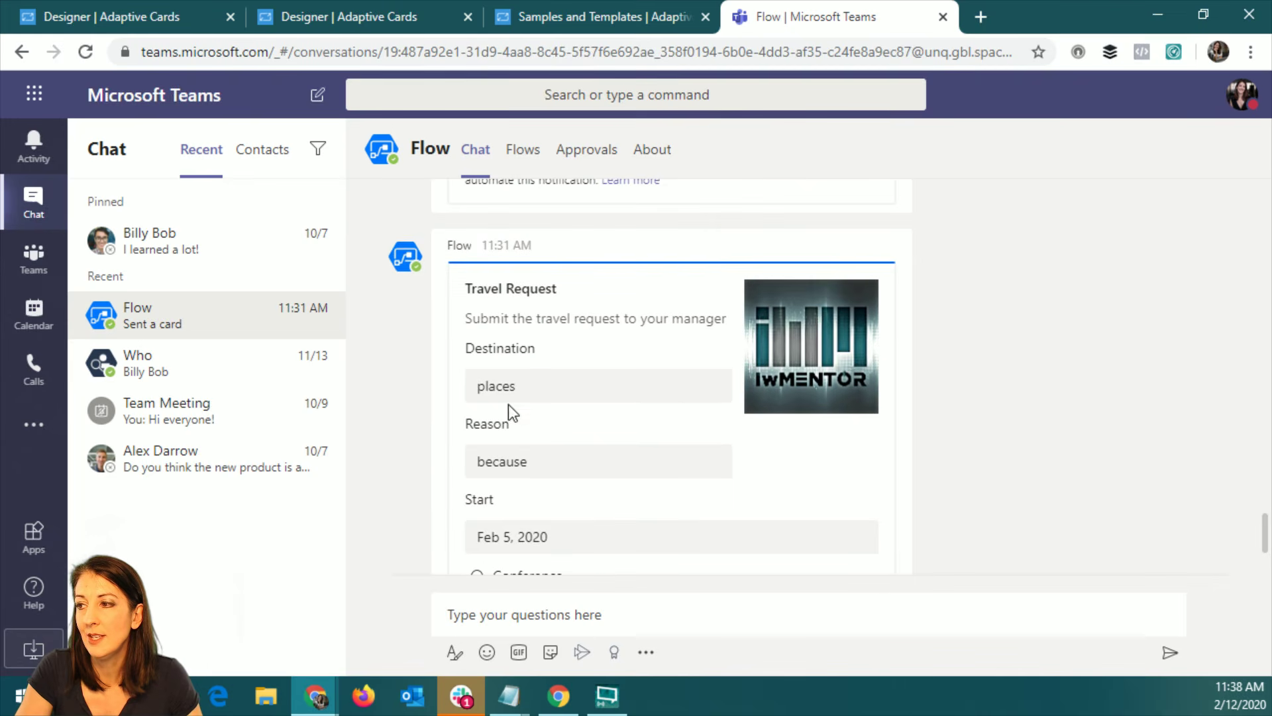
scroll(568, 380, down, 3)
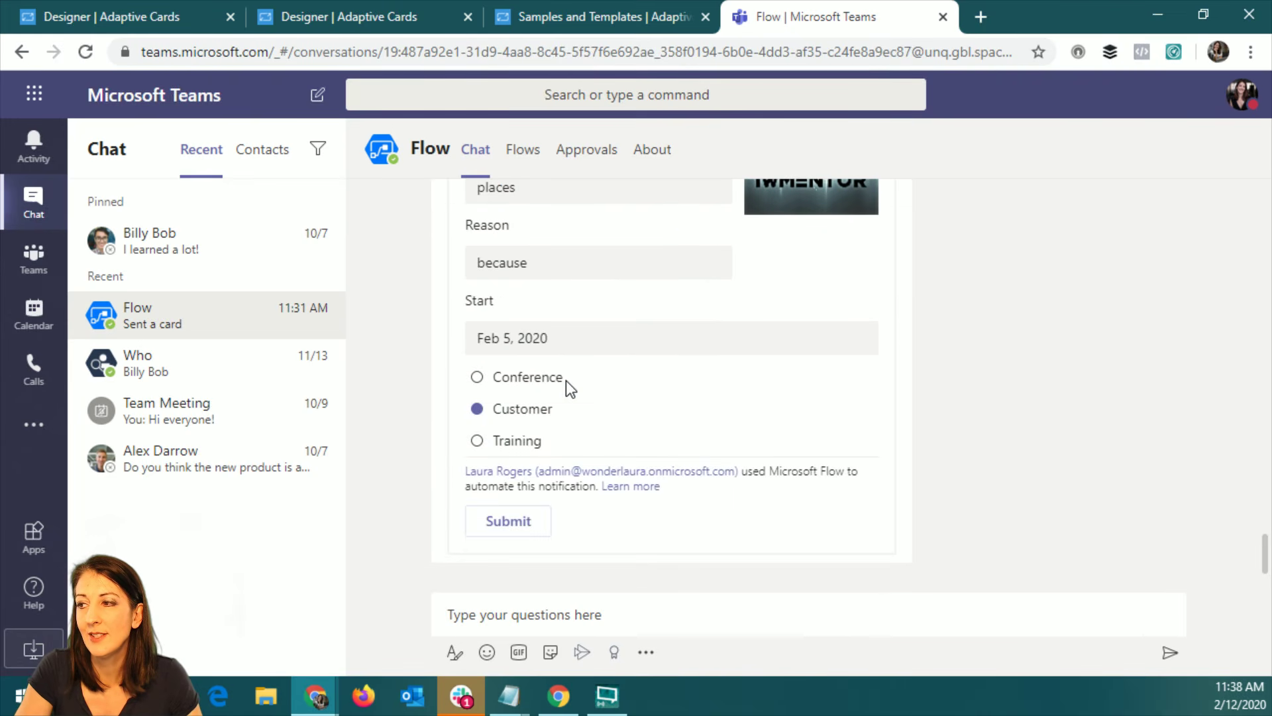
click(534, 521)
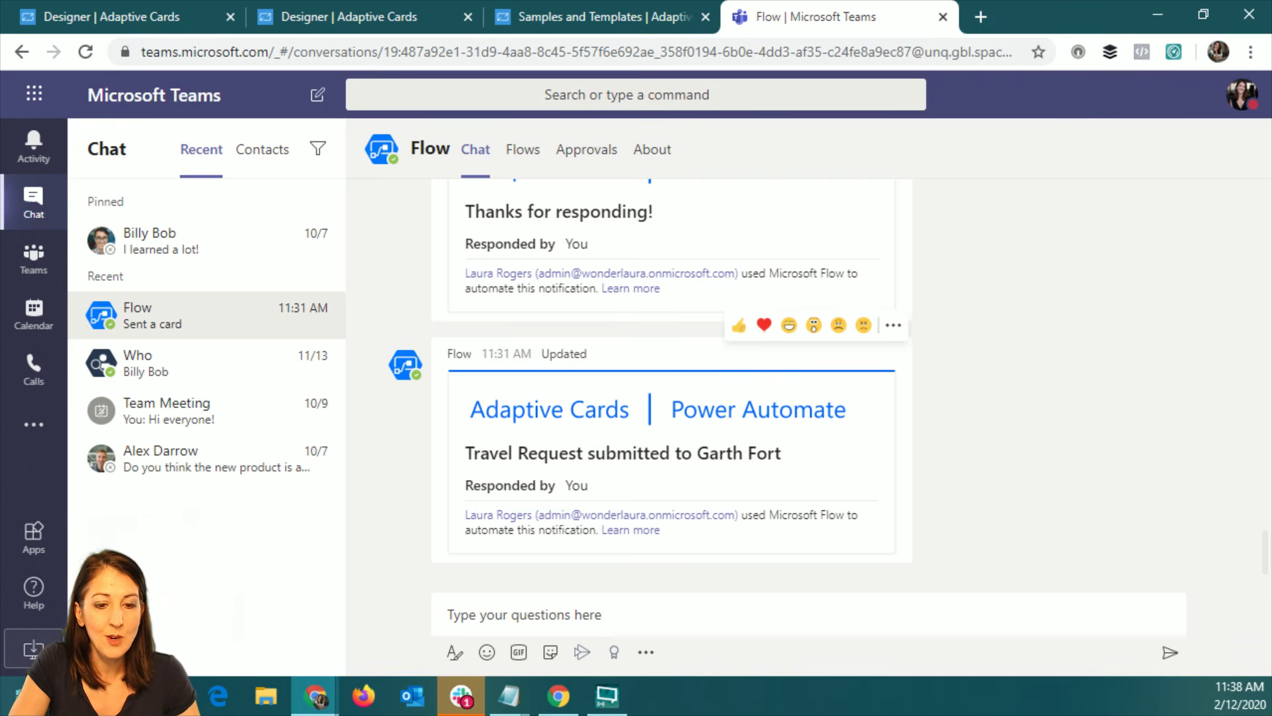
- Switch to the manager's Teams chat with Flow and reject the travel request to places
key(alt+Tab)
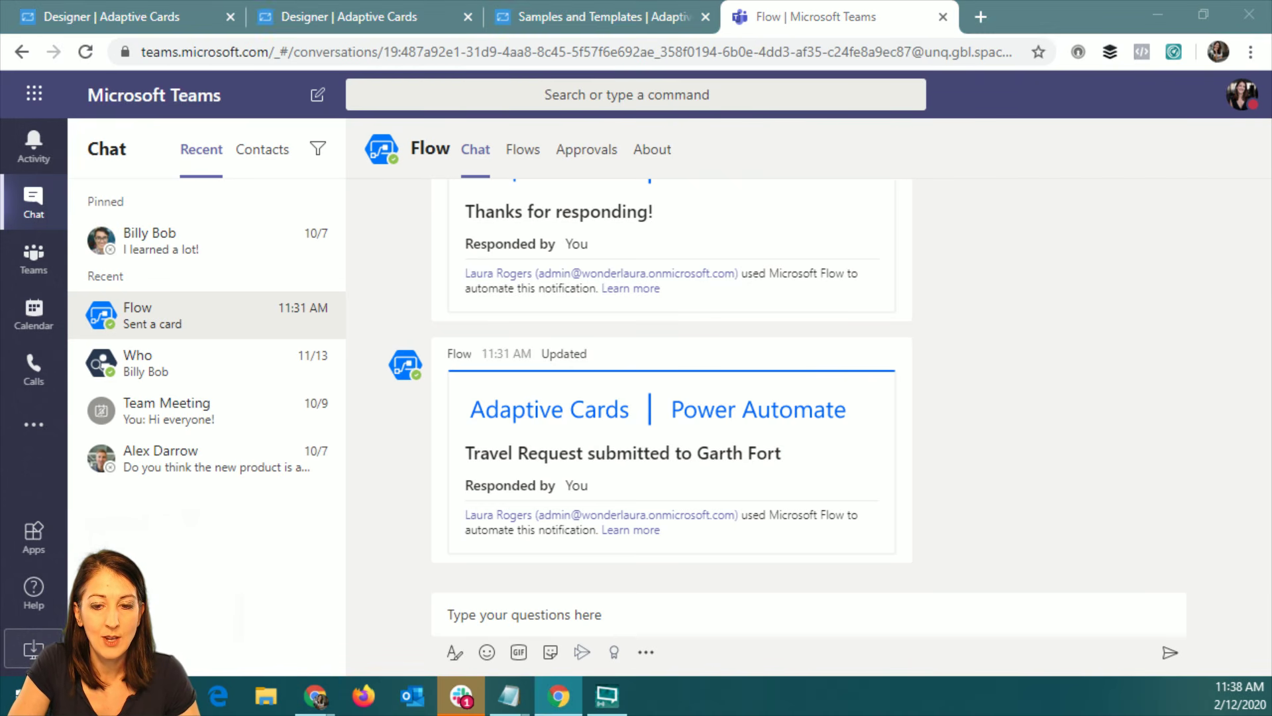
key(super+Up)
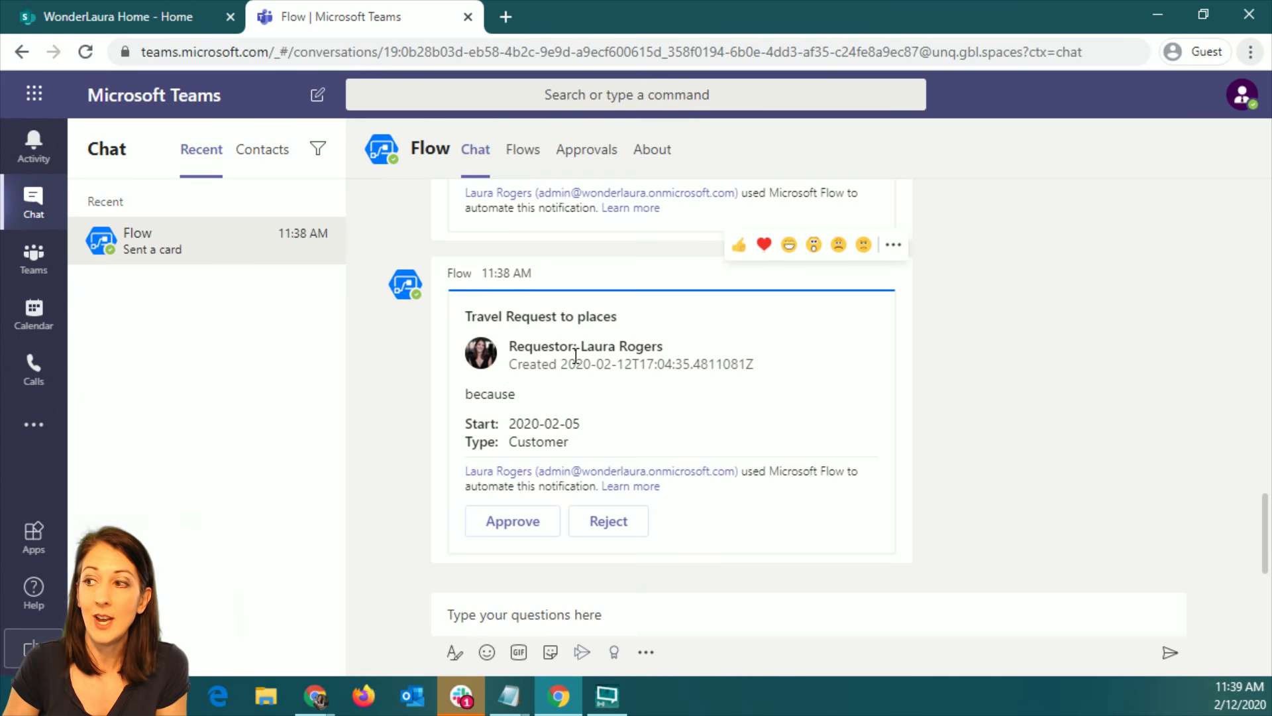
click(606, 520)
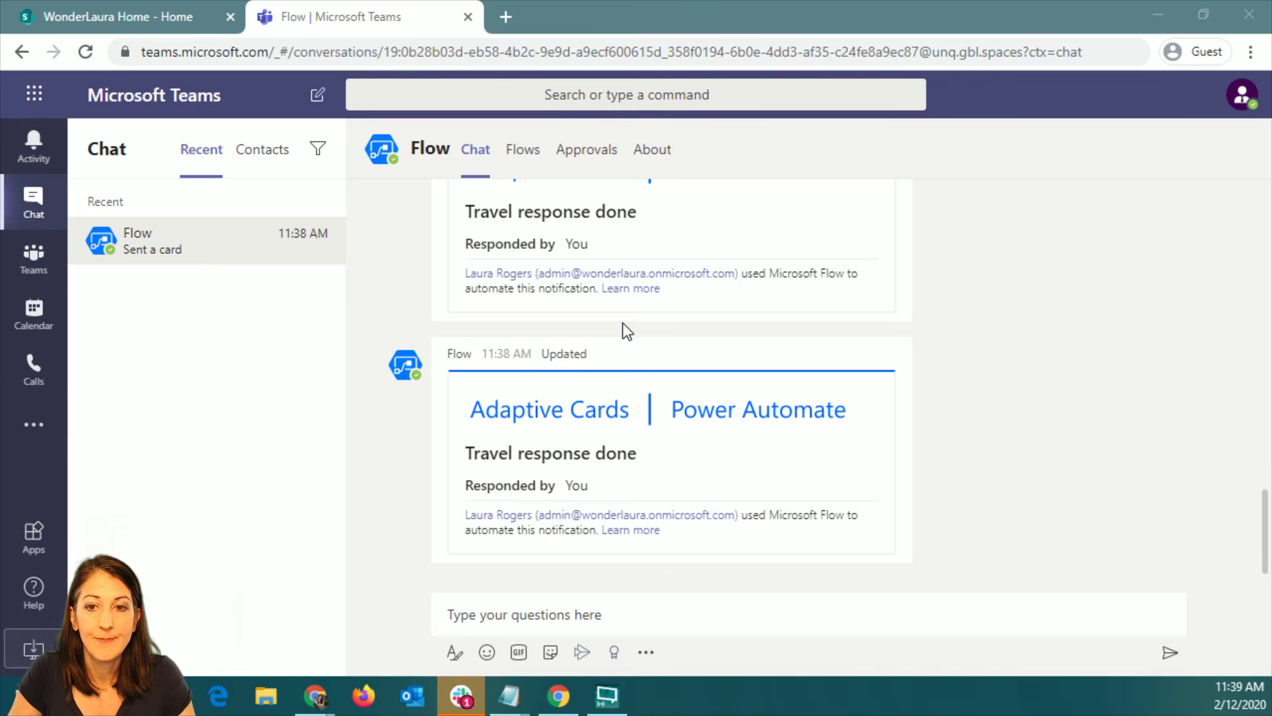
- Return to the flow in Power Automate, save it and start a test using data from a previous run
key(alt+Tab)
click(1218, 132)
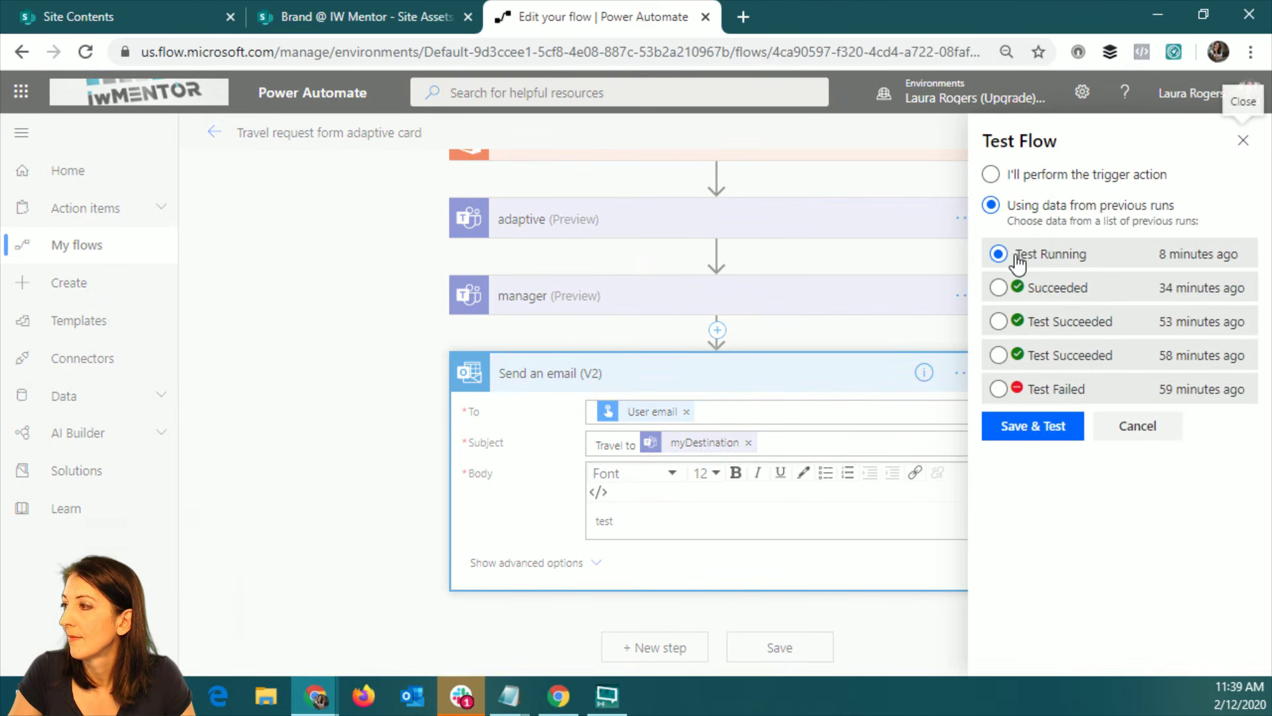
click(1137, 426)
click(1054, 132)
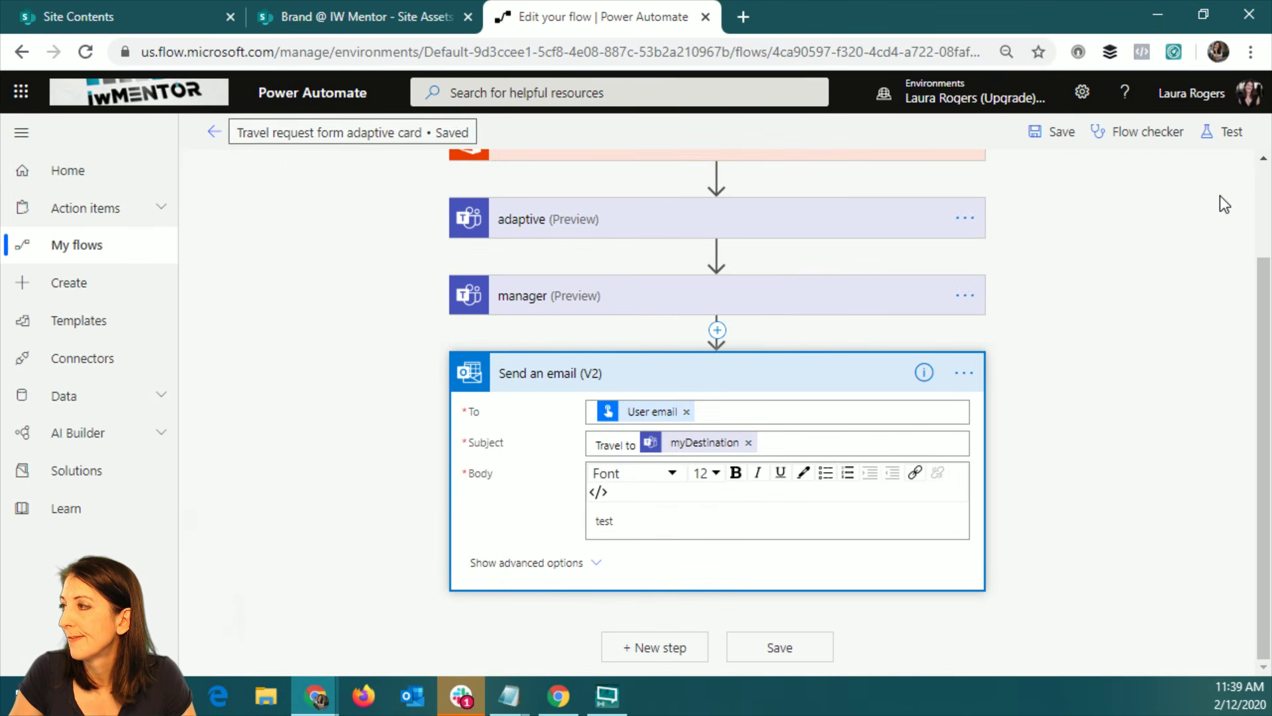
click(1227, 136)
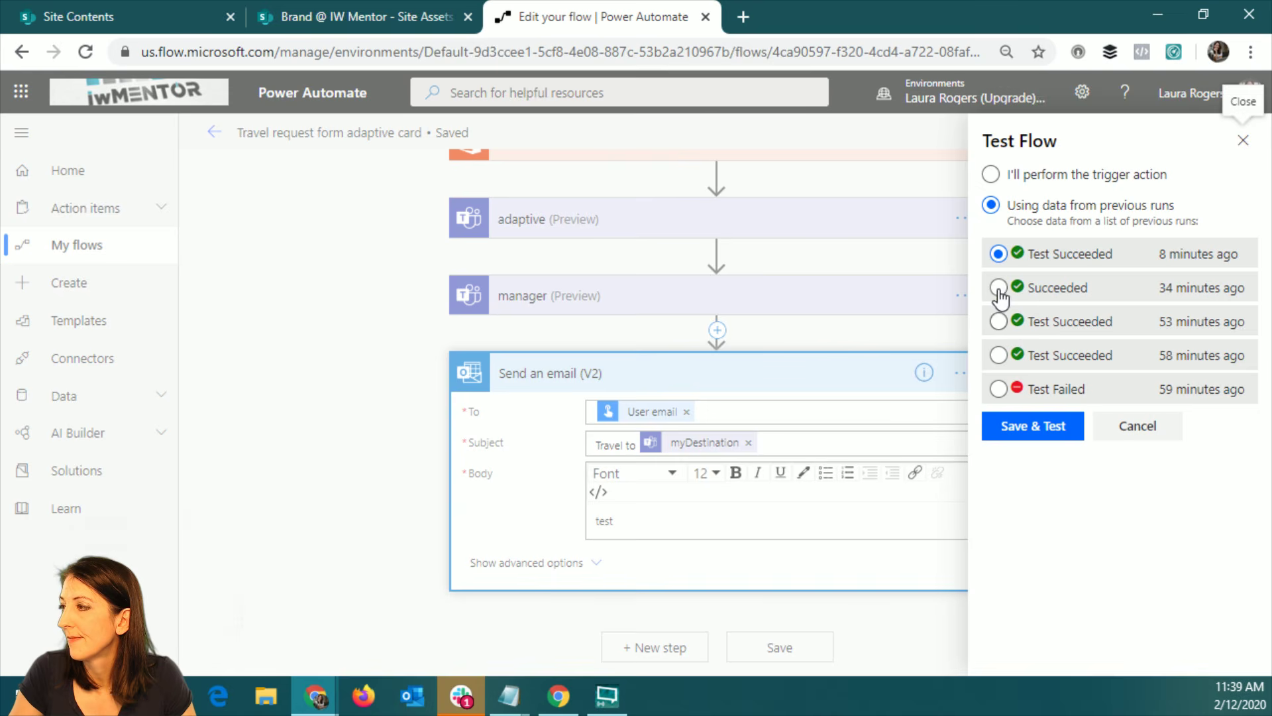
click(1032, 425)
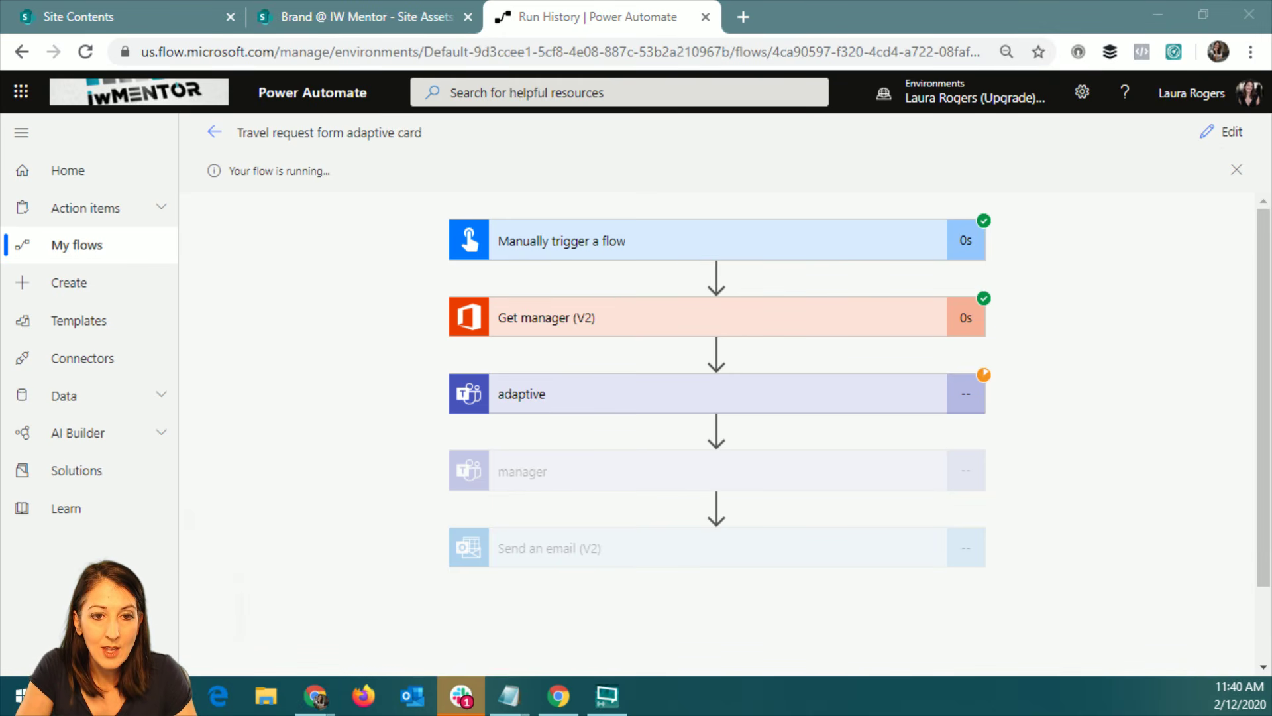
- In the requester's Teams chat, fill the new Travel Request card with destination Atlanta and a reason about visiting a named person
key(alt+Tab)
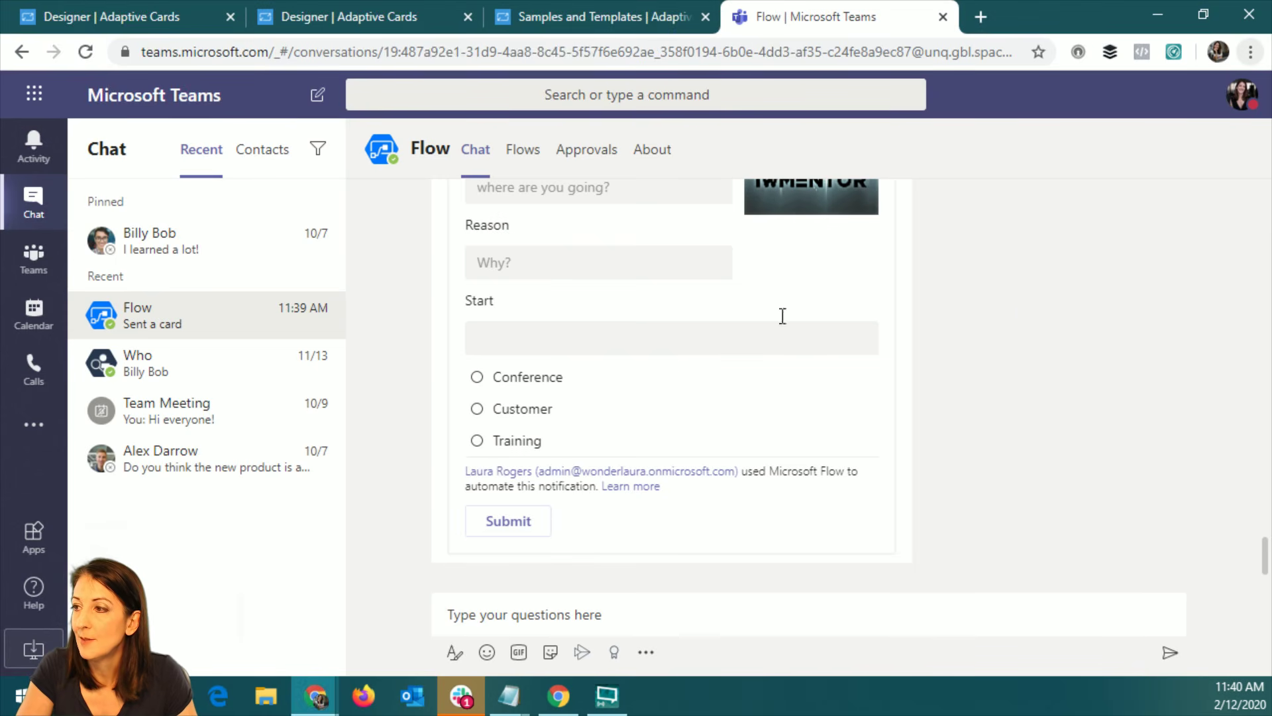
scroll(1019, 305, up, 5)
scroll(1019, 305, down, 2)
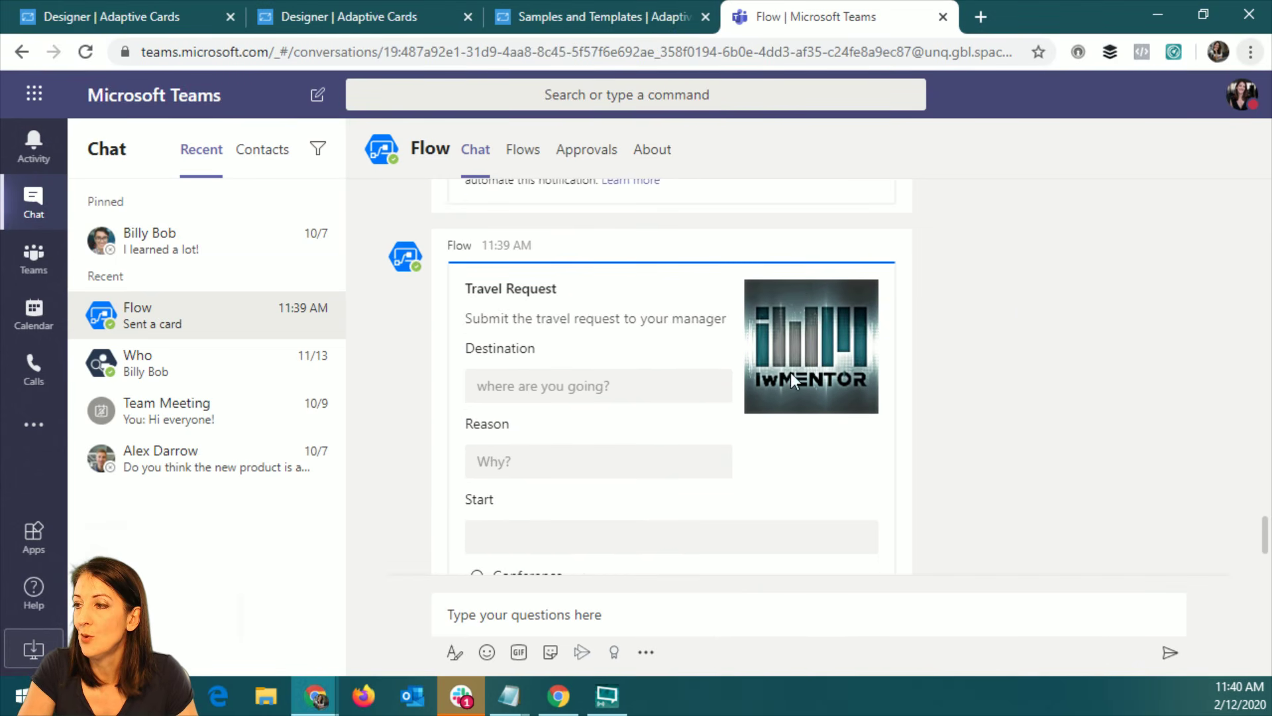
click(616, 390)
text(Atlanta)
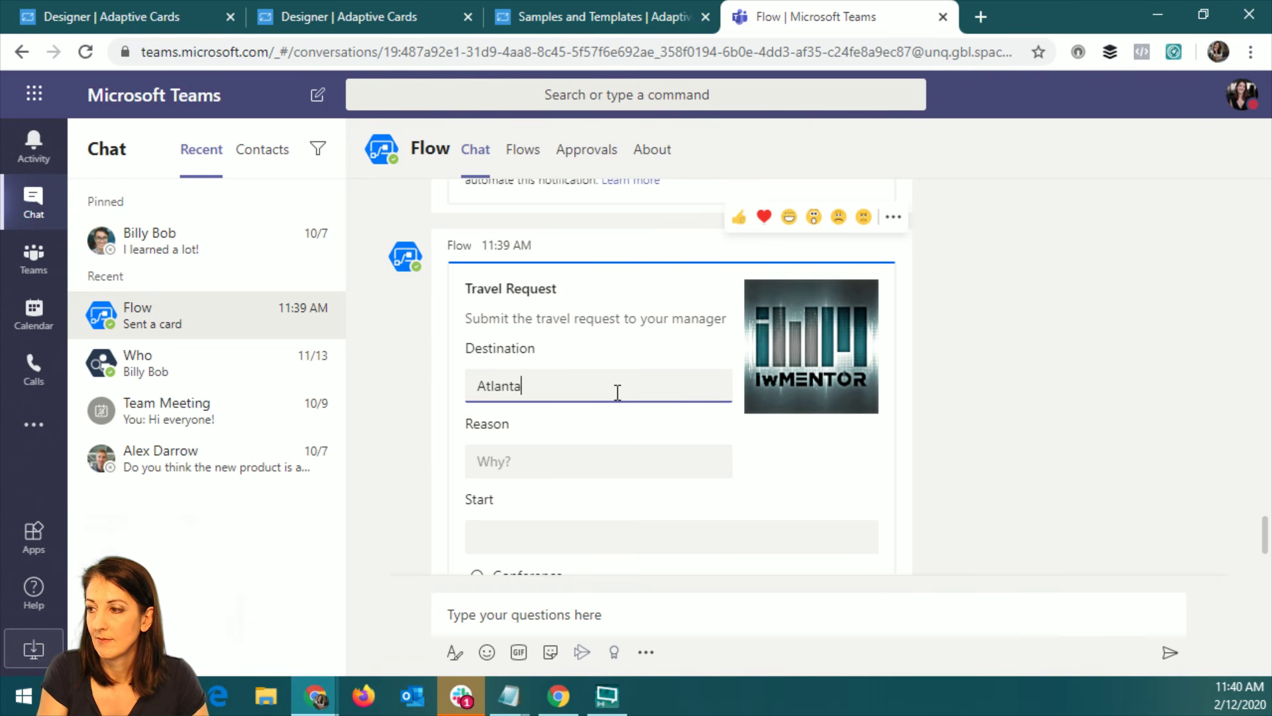
click(601, 462)
text(visit )
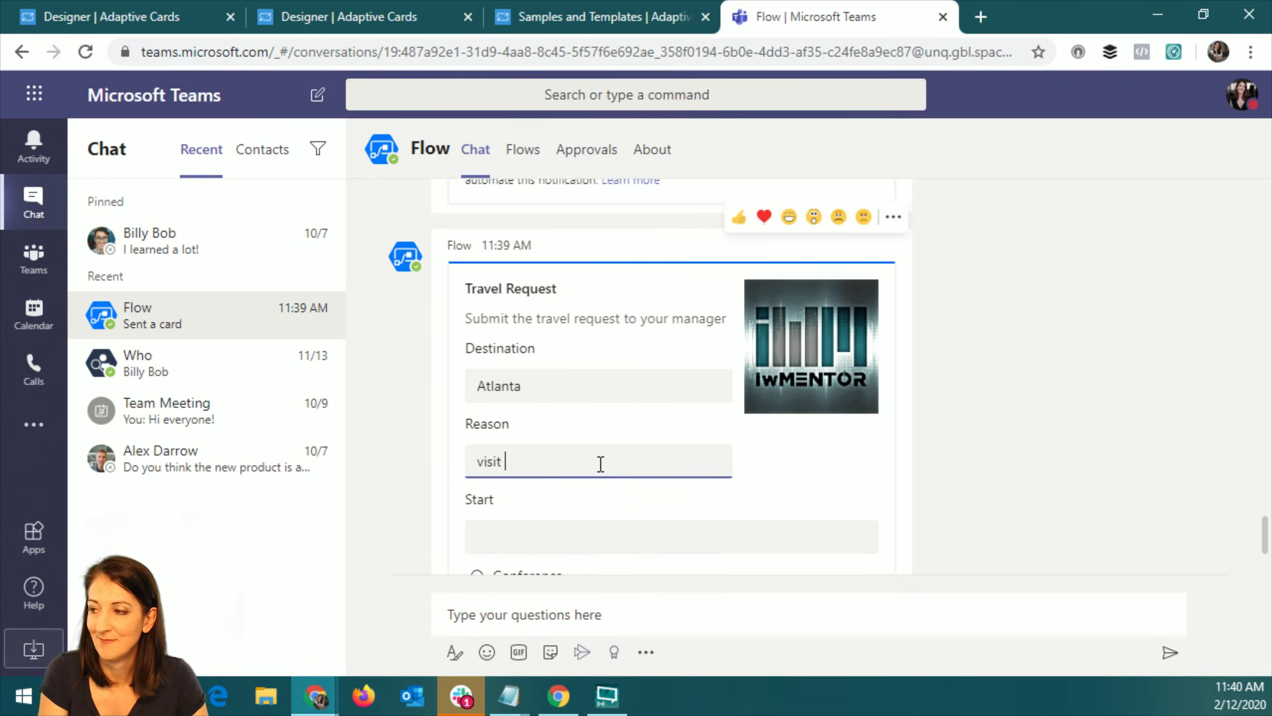
text(Joelle)
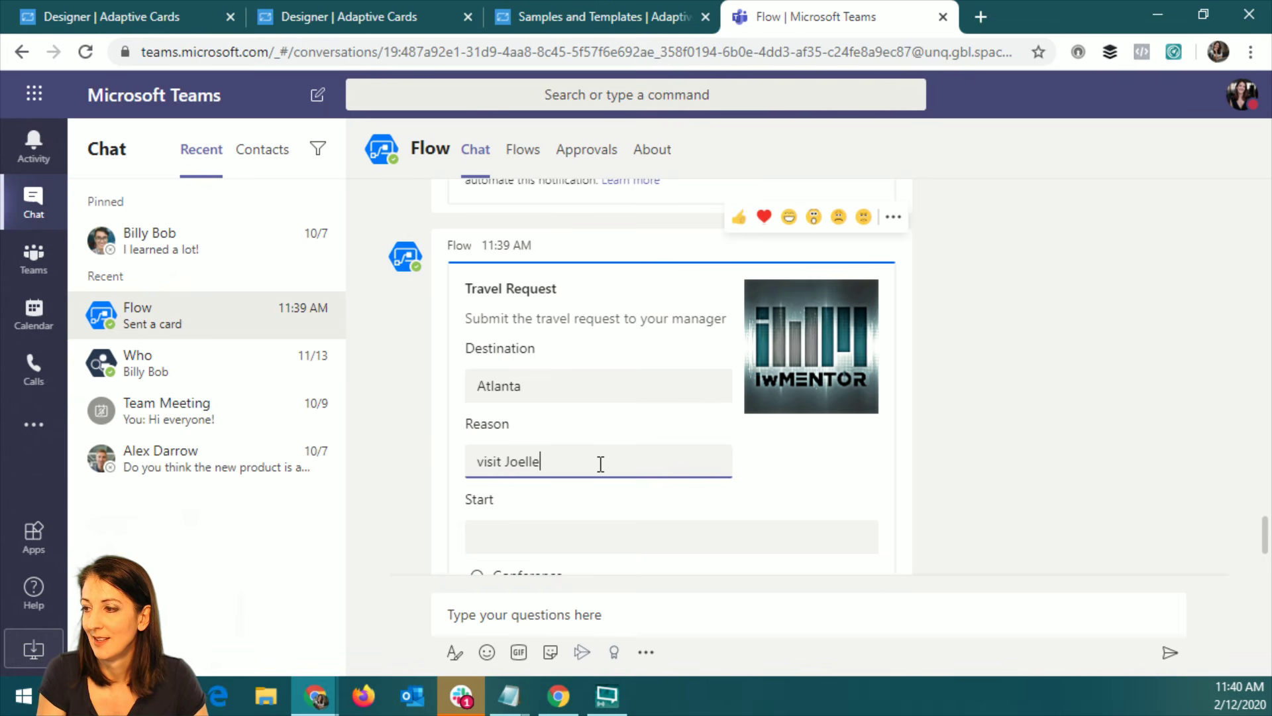
- Set the Atlanta request's start date to Feb 13, 2020, choose Customer as the type and submit the card
click(619, 526)
click(655, 453)
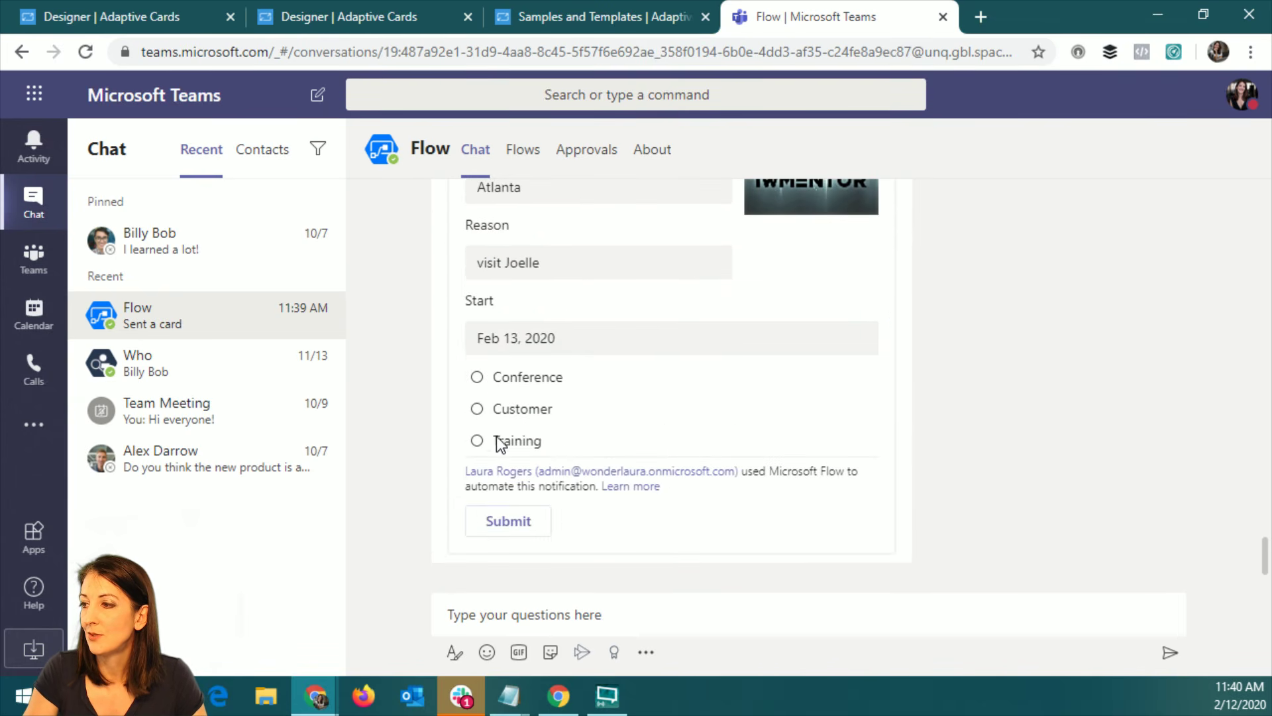
click(477, 409)
click(503, 524)
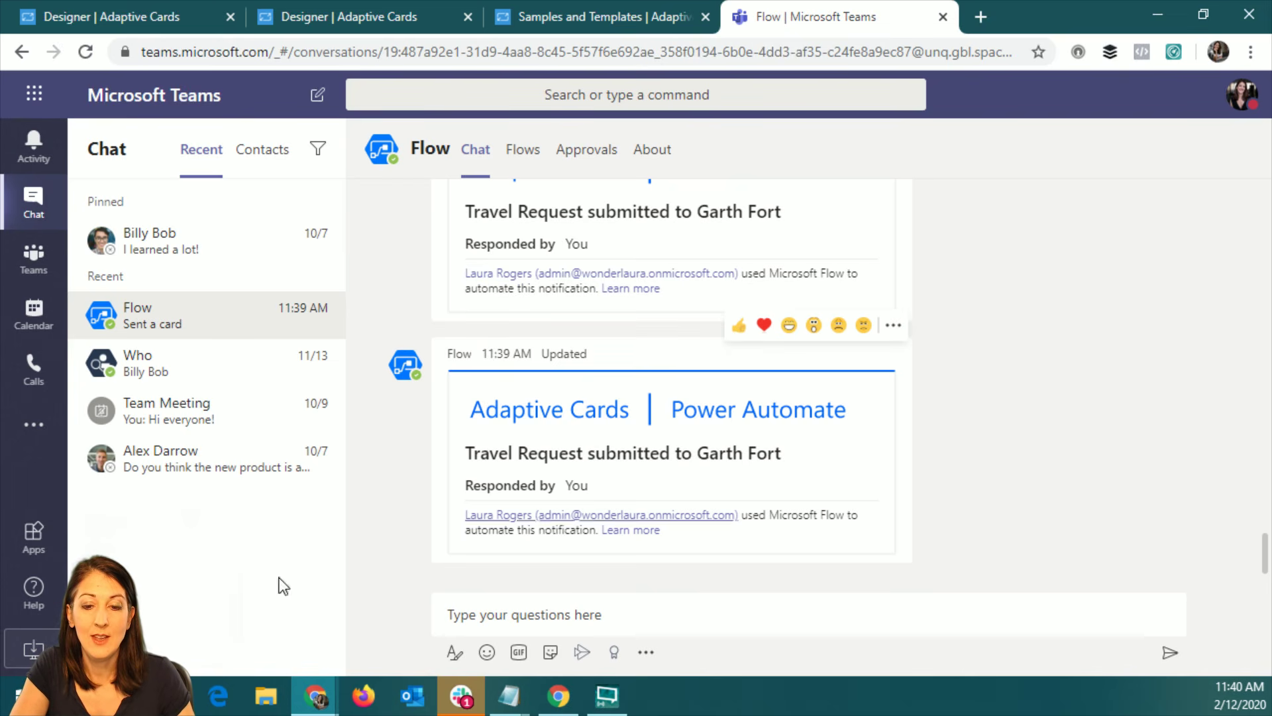
- In the manager's Teams chat, approve the Atlanta request with the date Feb 19, 2020 and the comment "have fun"
key(alt+Tab)
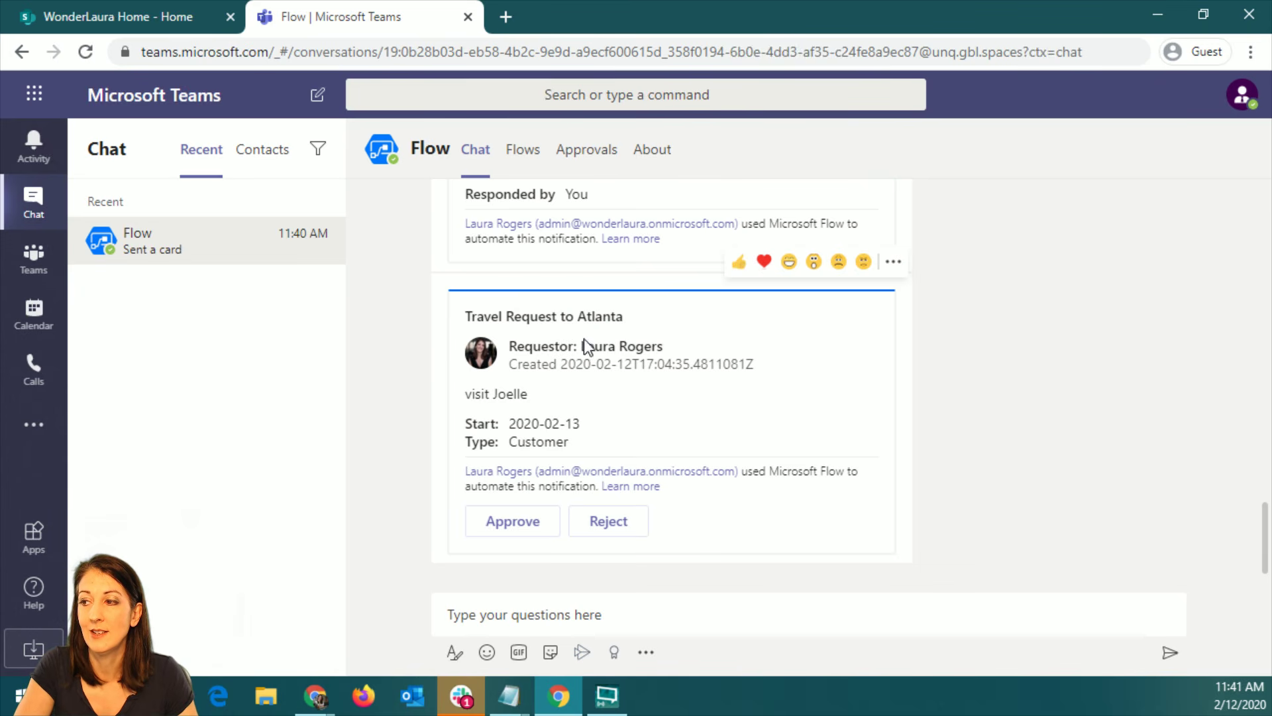
click(527, 524)
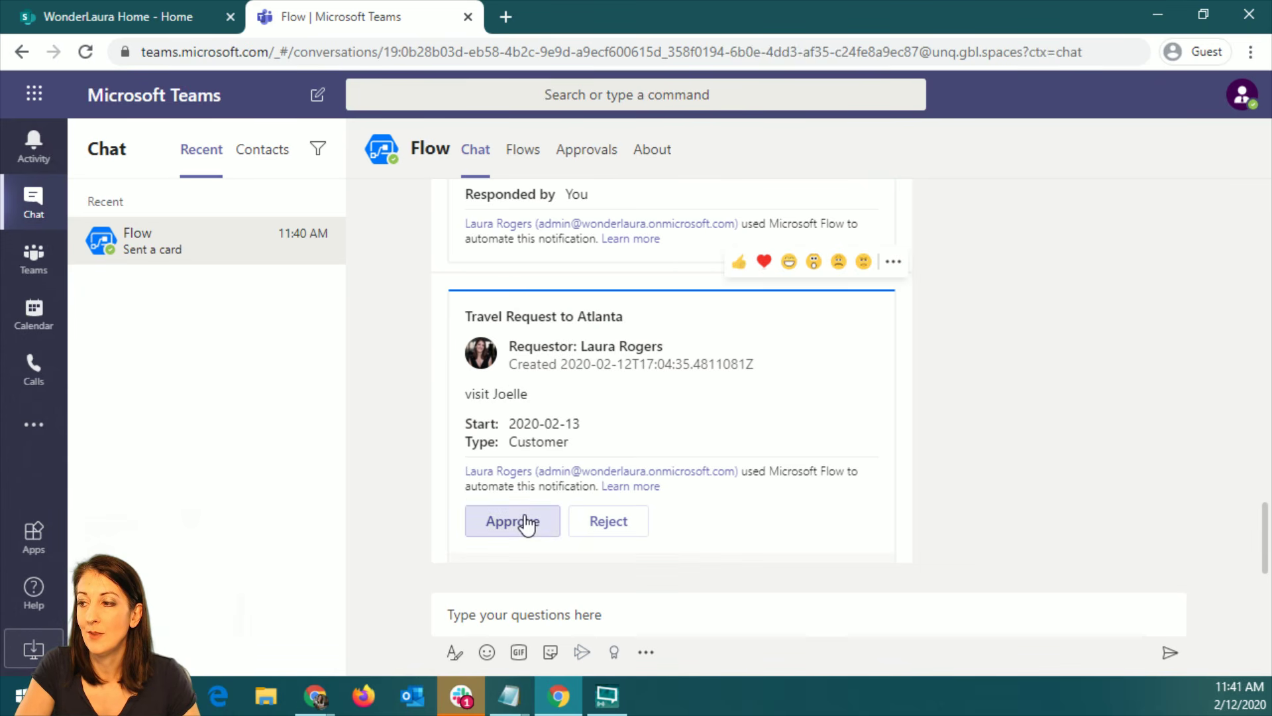
click(570, 362)
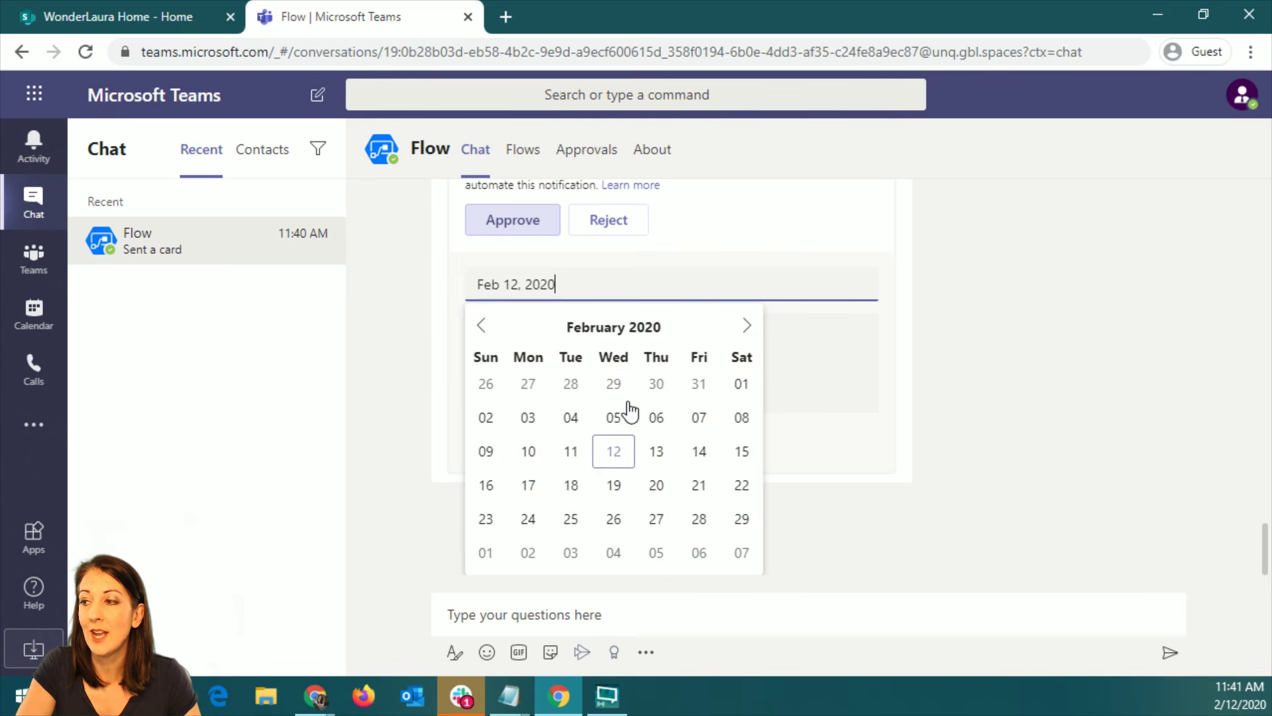
click(613, 485)
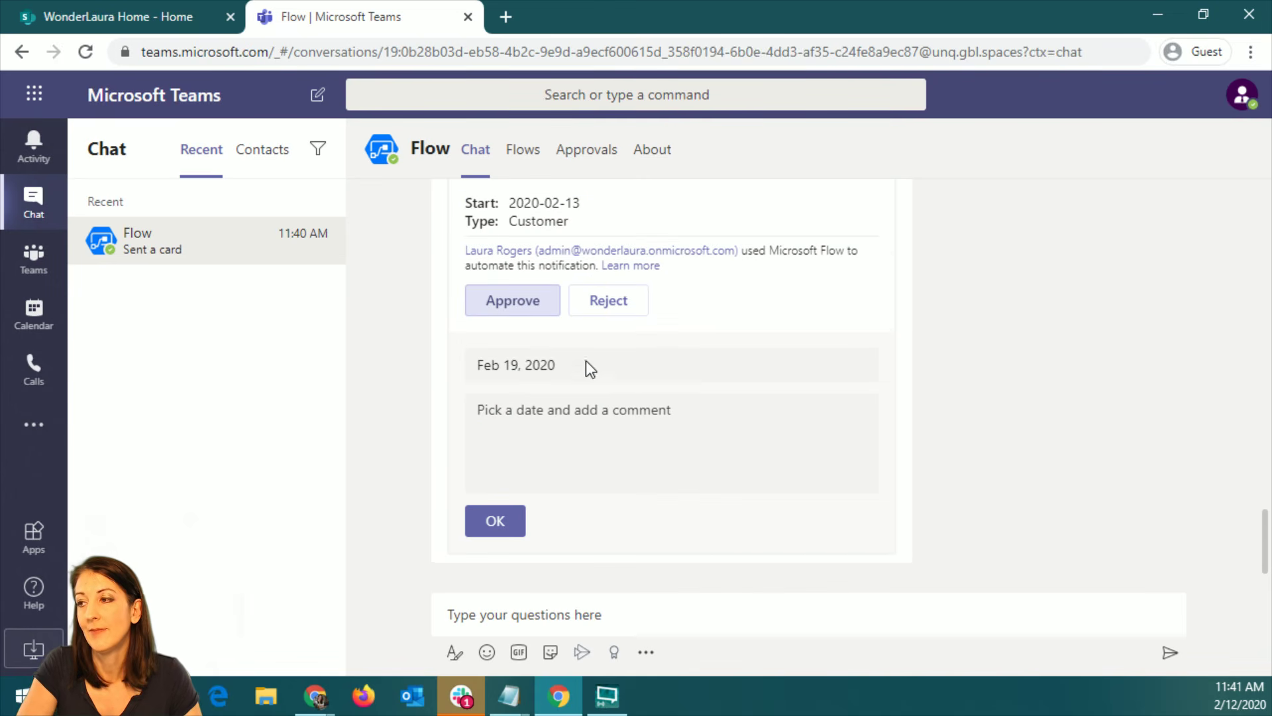
click(676, 400)
text(have fun)
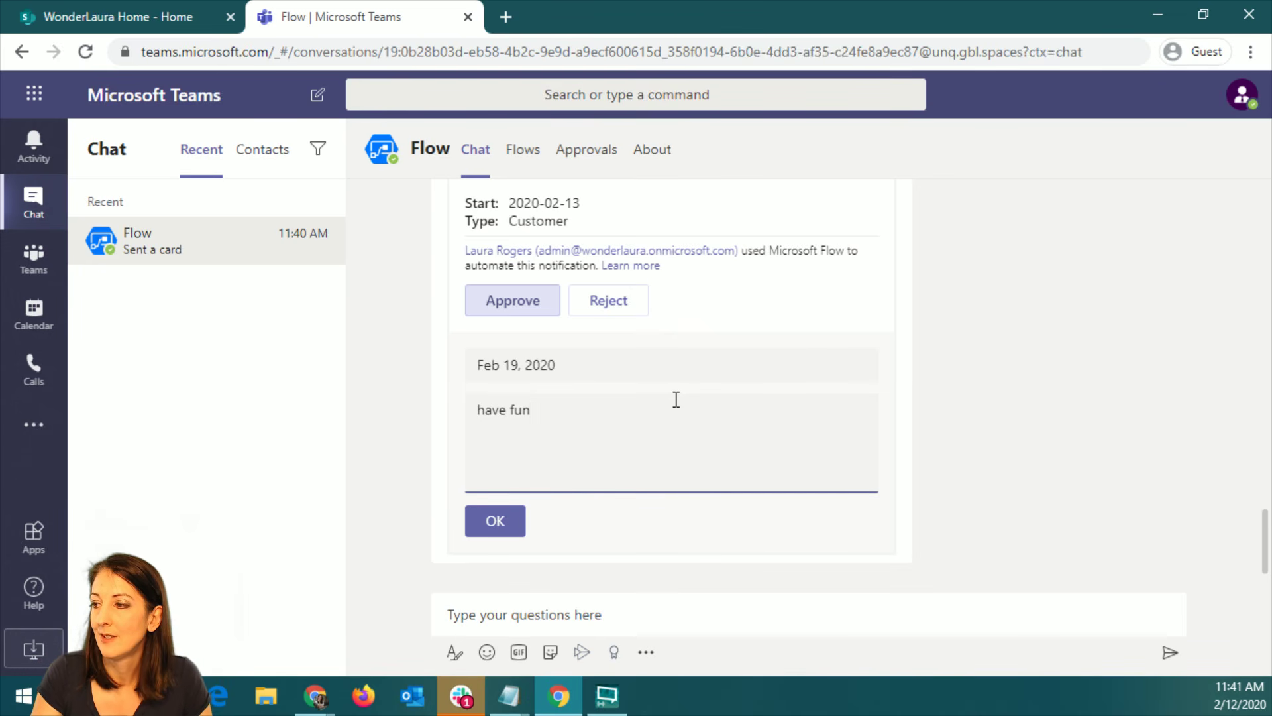
click(511, 530)
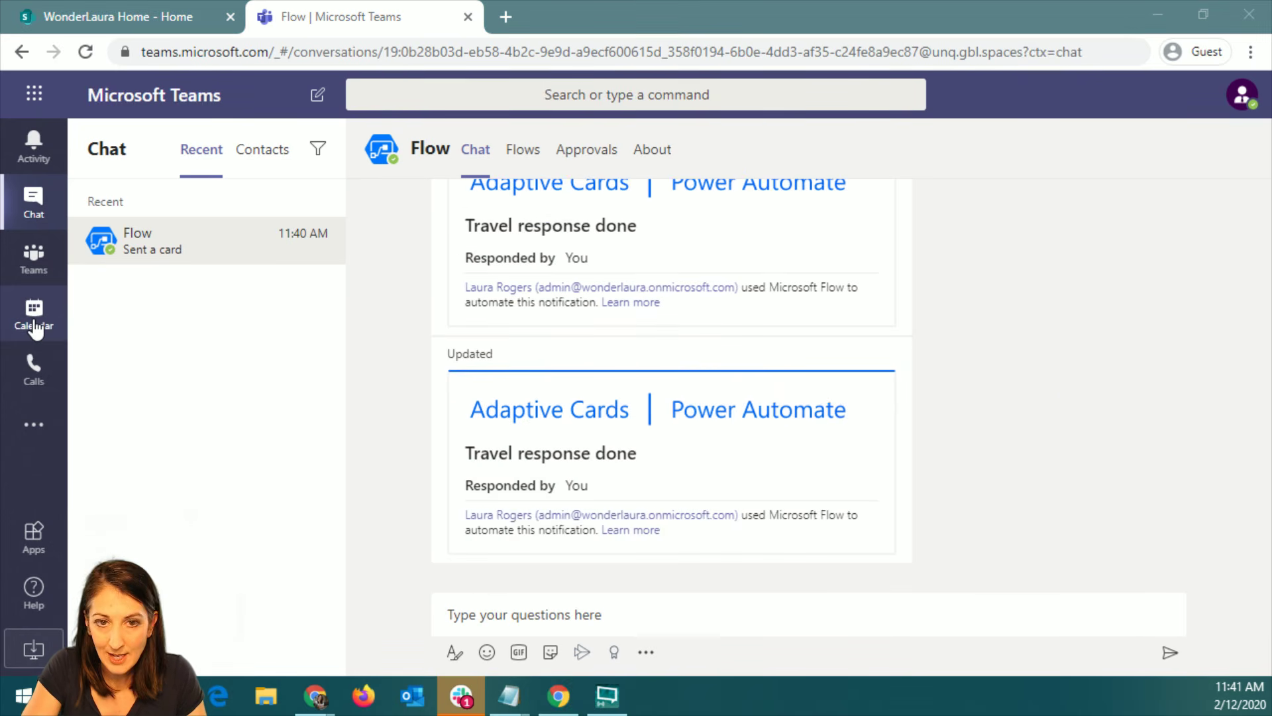
- Go back to the flow run in Power Automate, expand the manager action's outputs and select the entire Body JSON
key(alt+Tab)
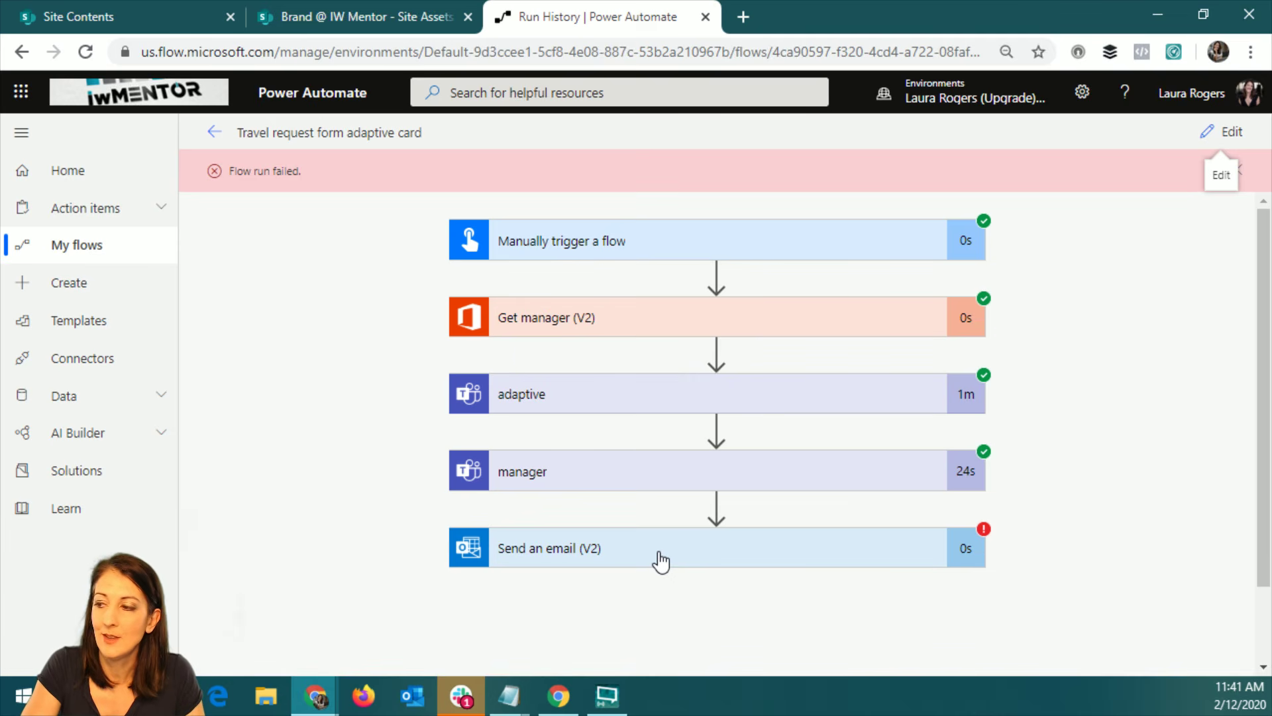
click(662, 473)
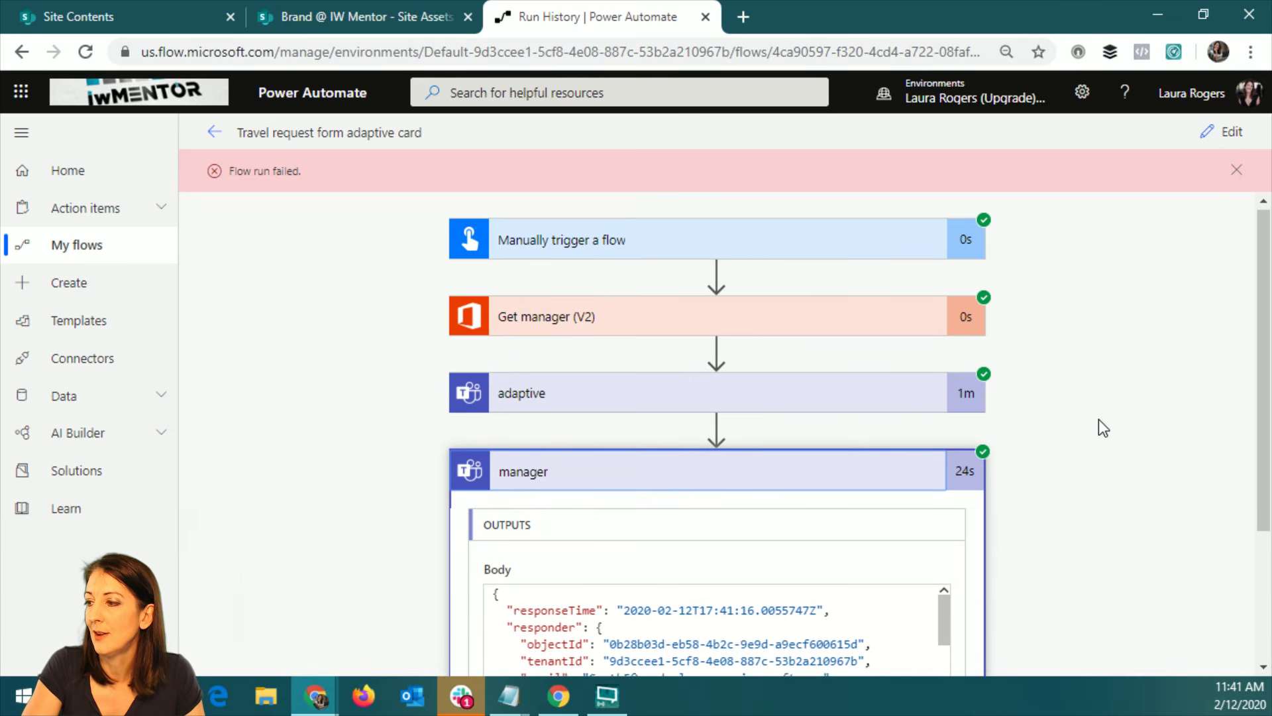
scroll(1098, 419, down, 3)
drag(944, 423, 963, 511)
click(583, 449)
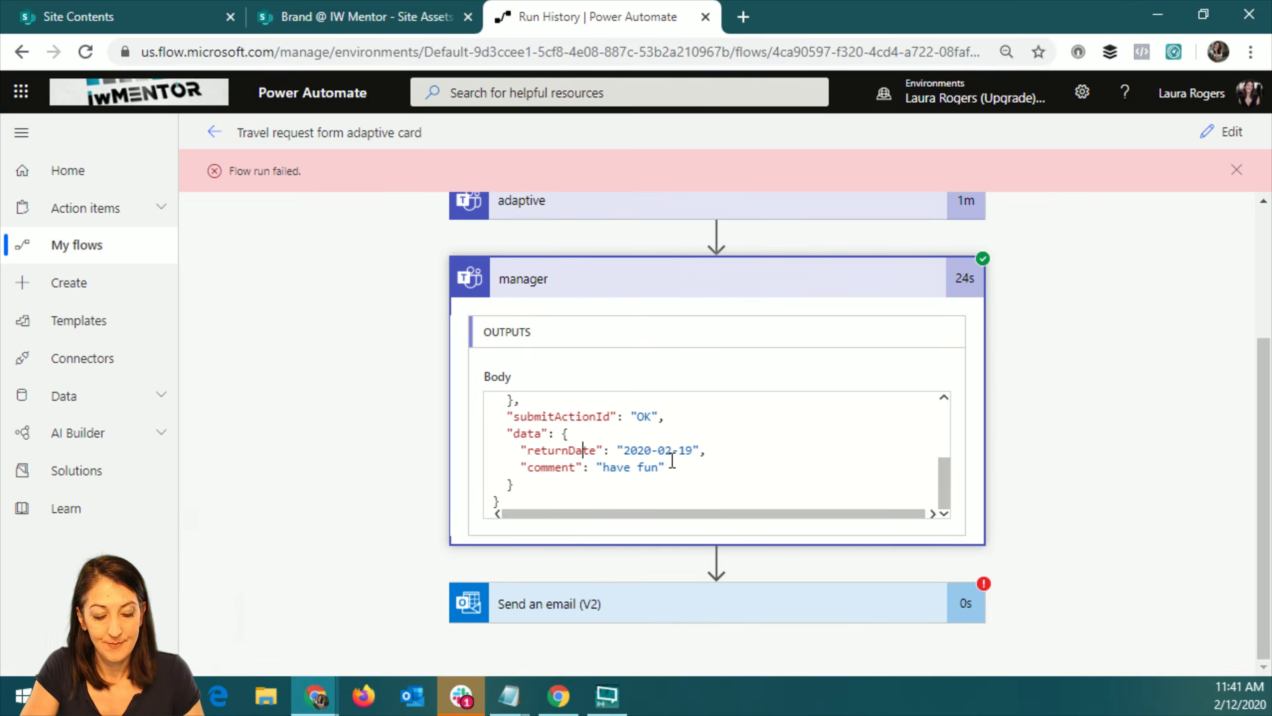
key(ctrl+a)
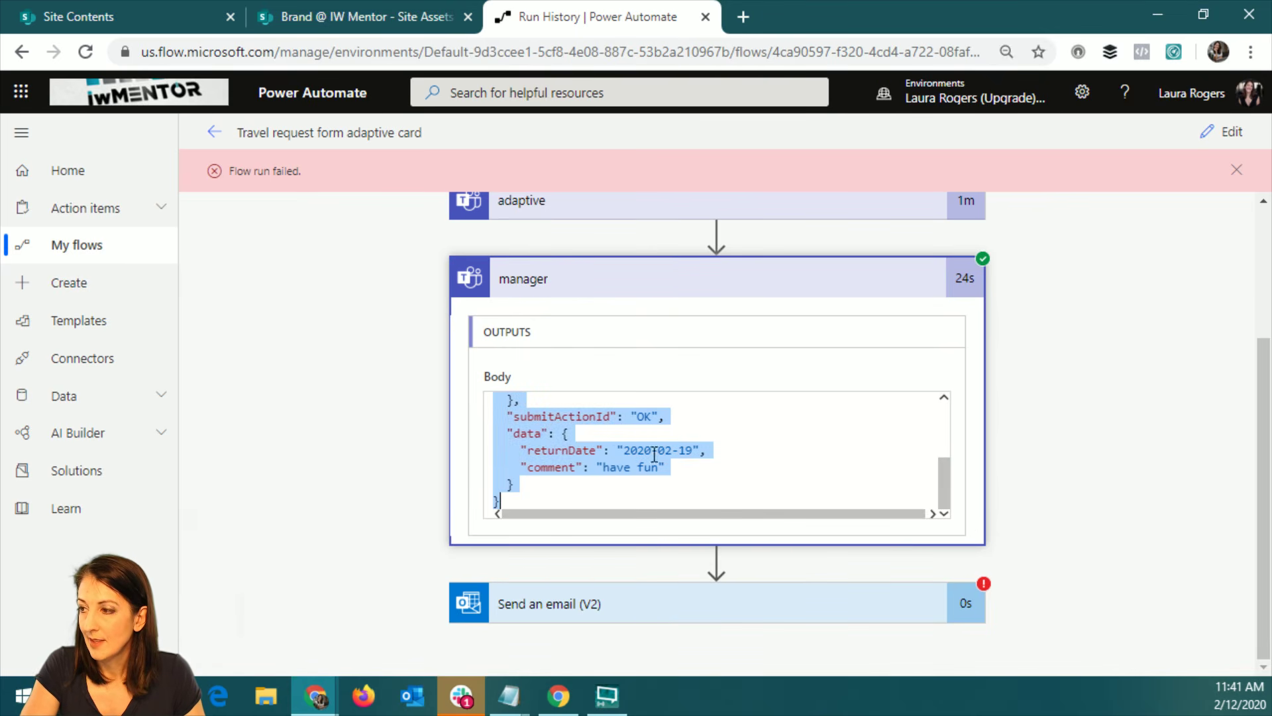
scroll(699, 460, up, 1)
scroll(698, 460, down, 1)
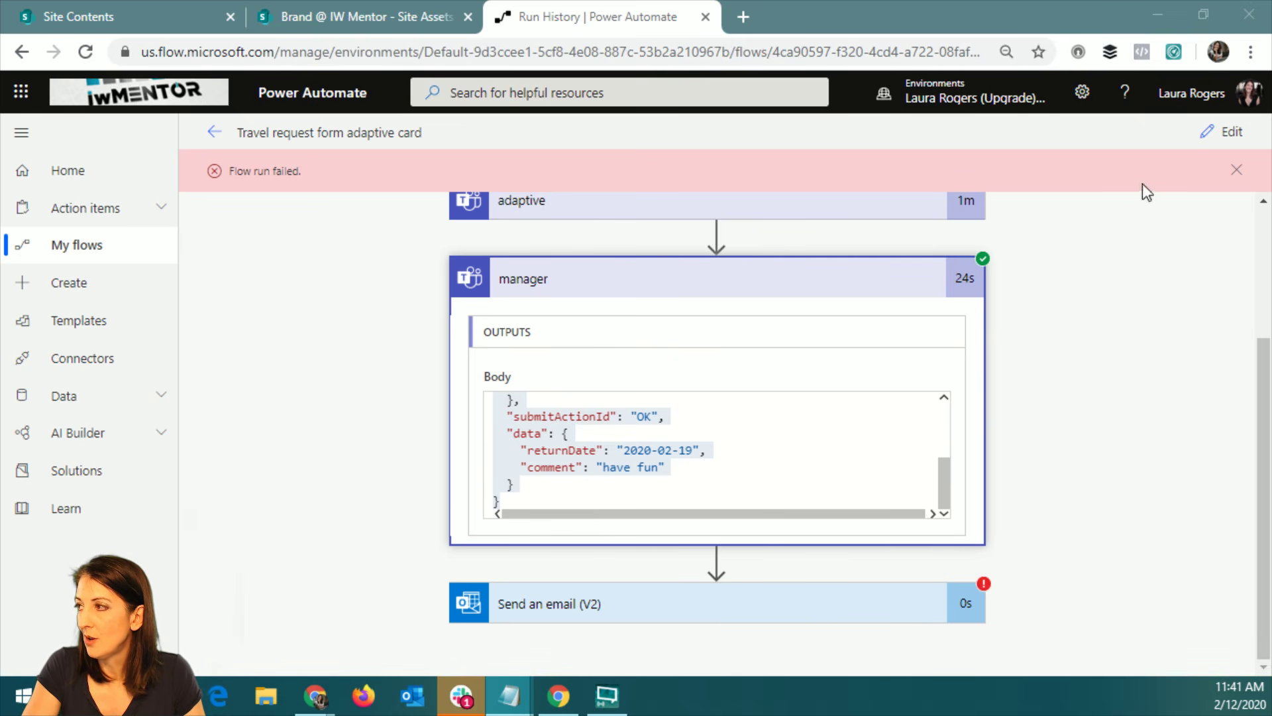
- Open the flow for editing and replace the Send an email body text with "Response date:"
click(1227, 132)
scroll(1167, 360, down, 2)
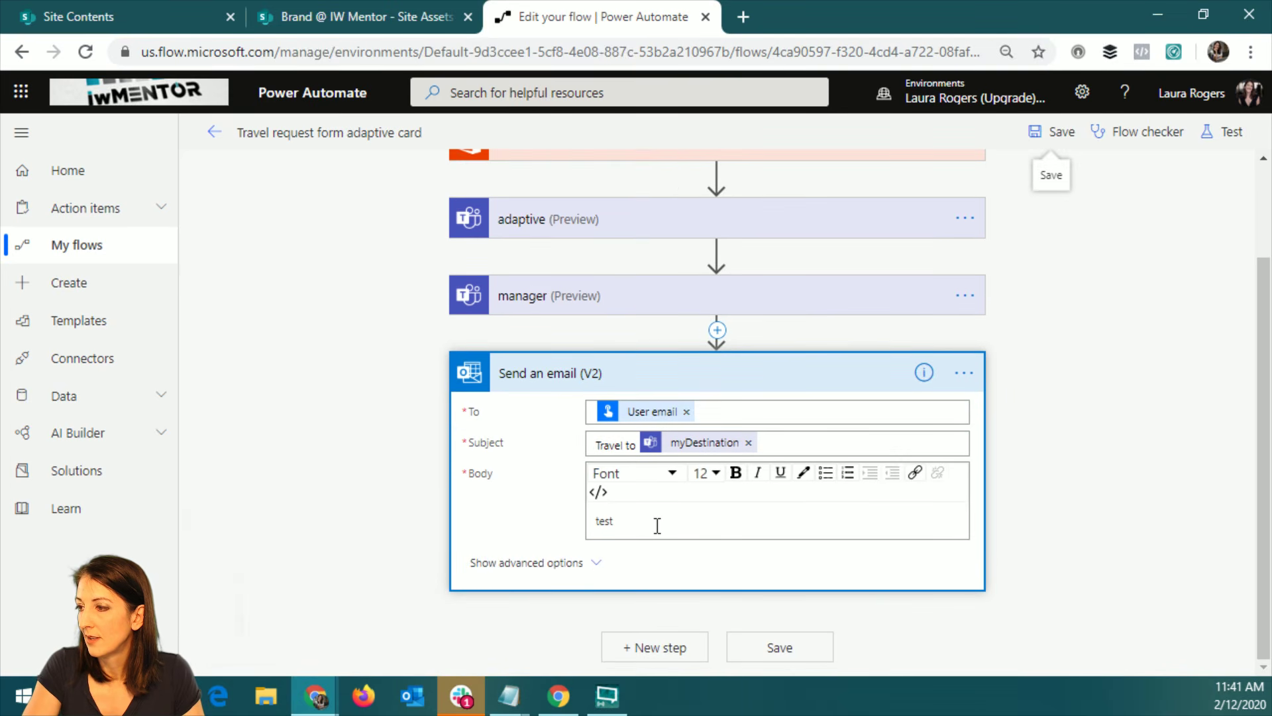
click(656, 524)
key(BackSpace)
key(BackSpace)
key(BackSpace)
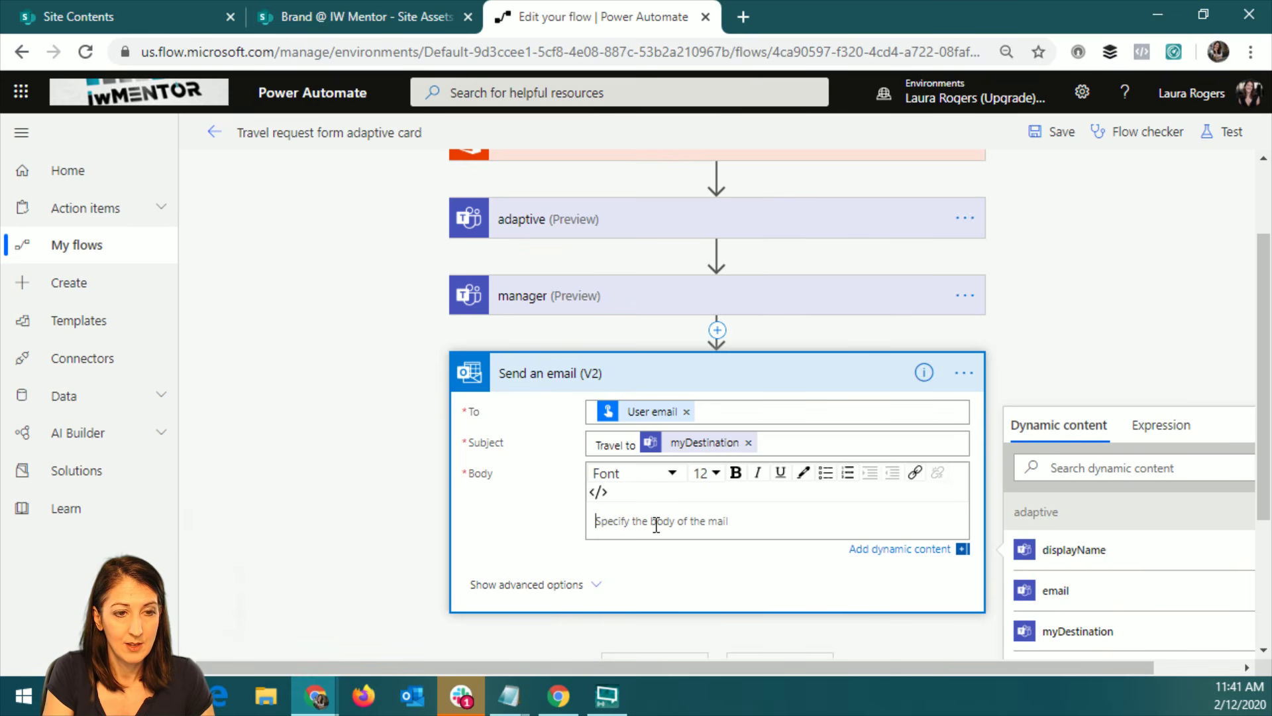
text(Res)
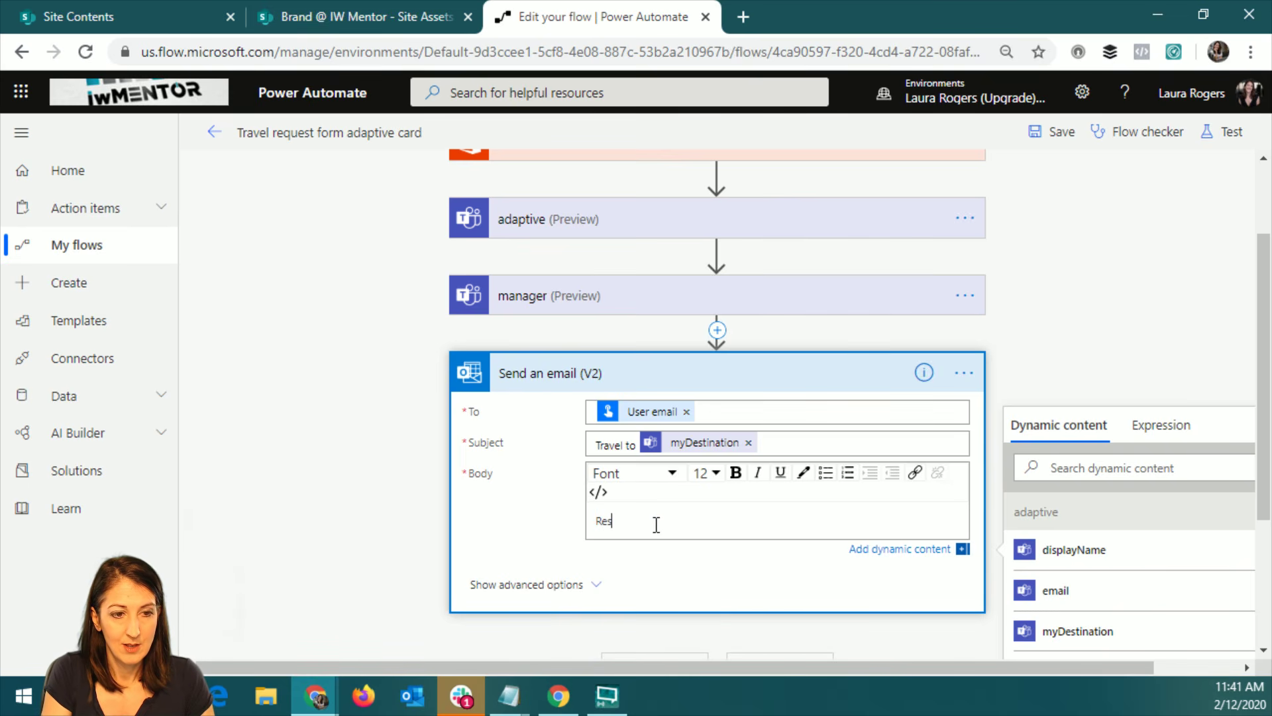
text(ponse date:)
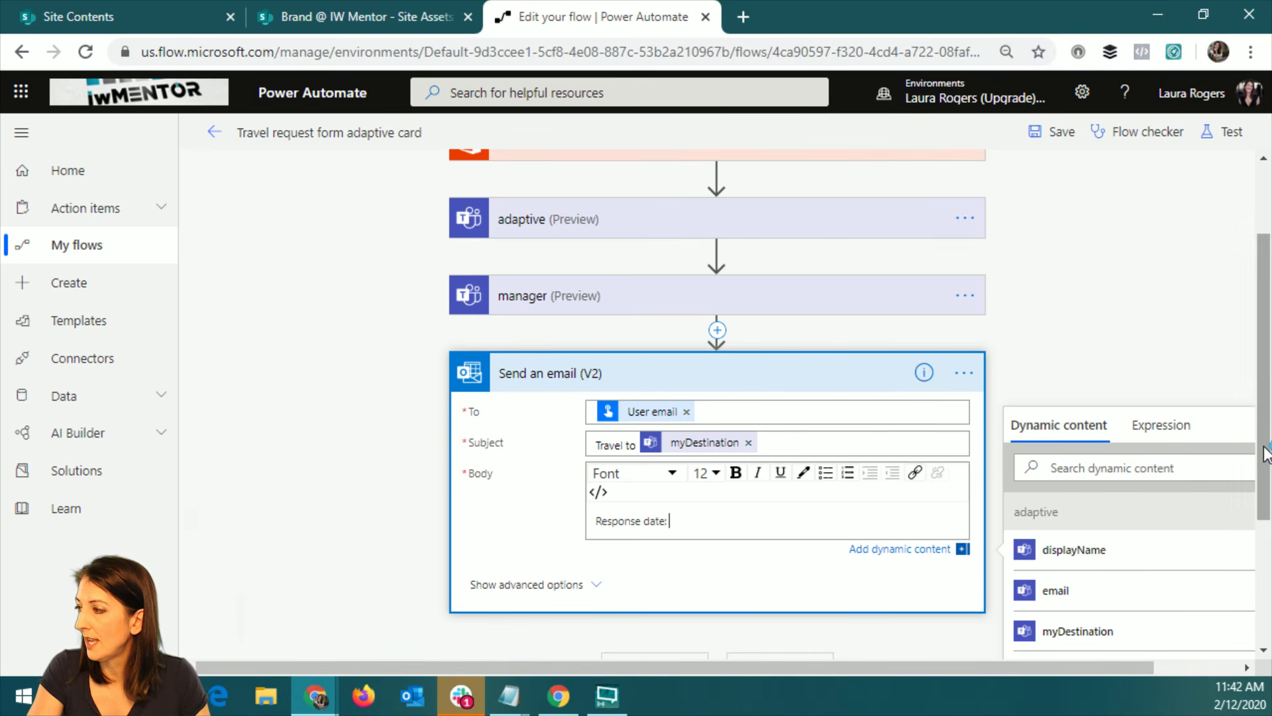
- Look through the dynamic content available to the email body for fields from the manager action
scroll(1264, 378, down, 3)
drag(1122, 671, 1185, 671)
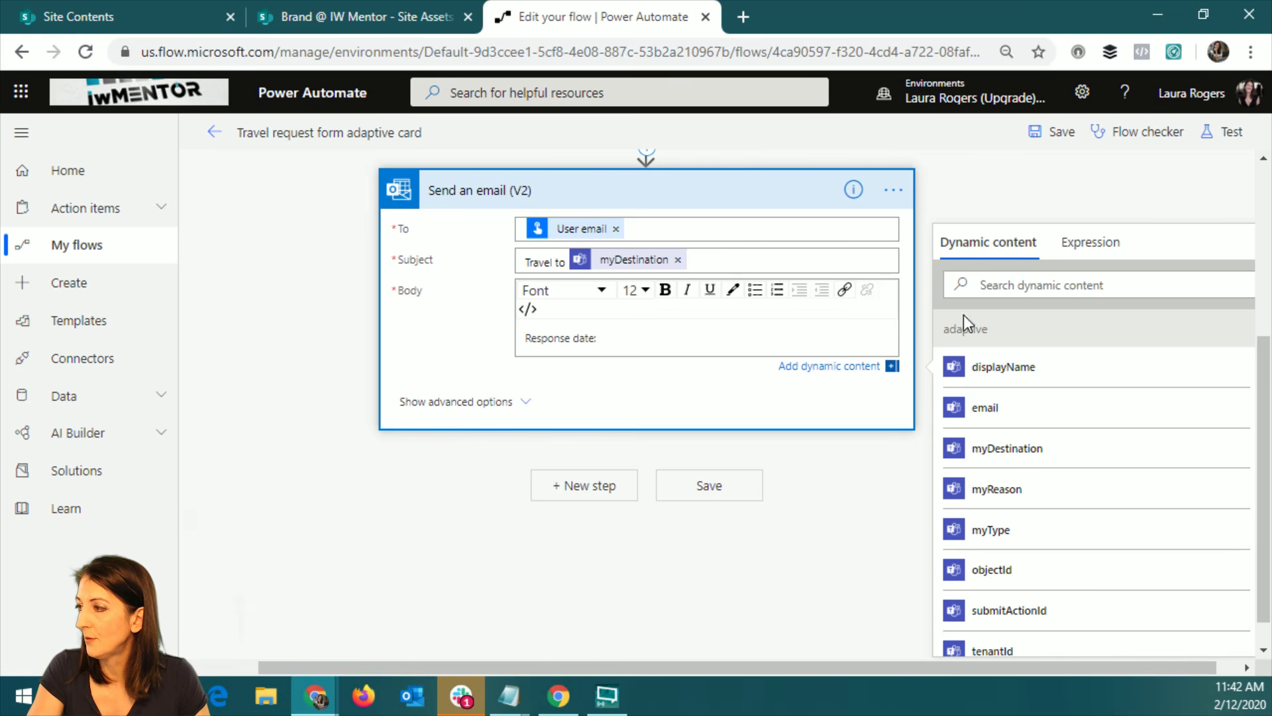
click(852, 260)
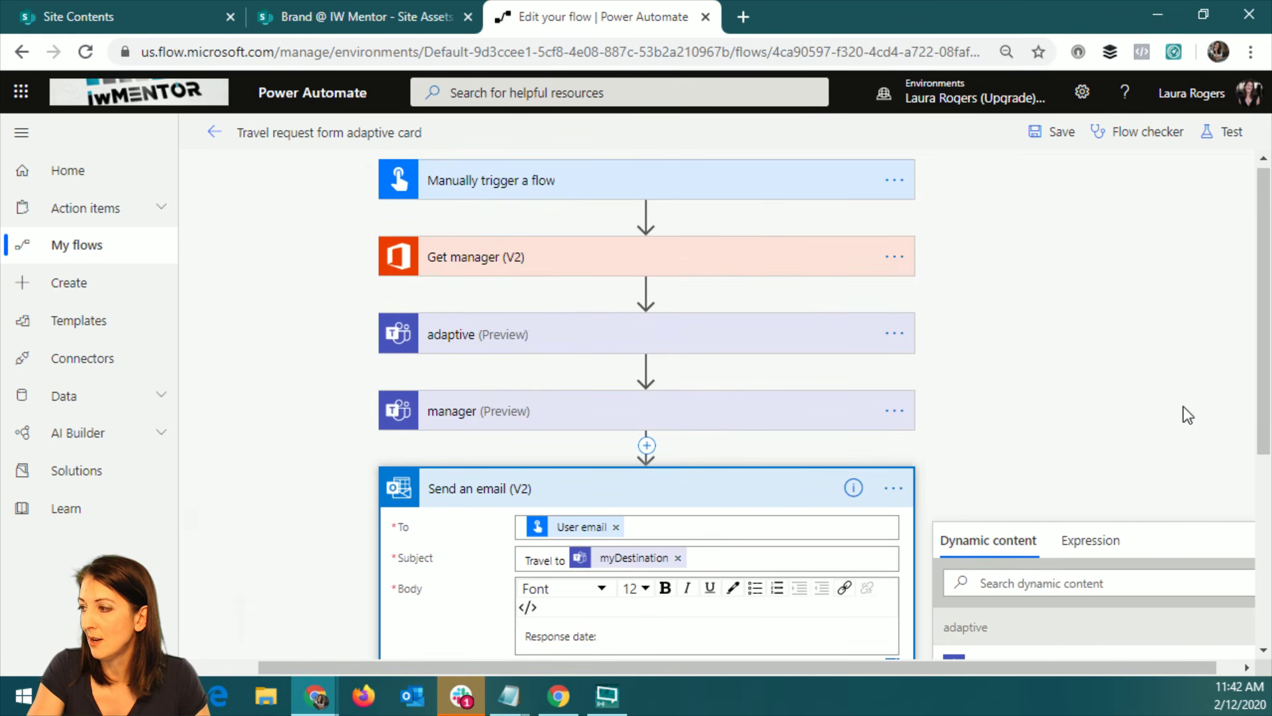
scroll(1077, 504, down, 3)
scroll(1080, 446, down, 15)
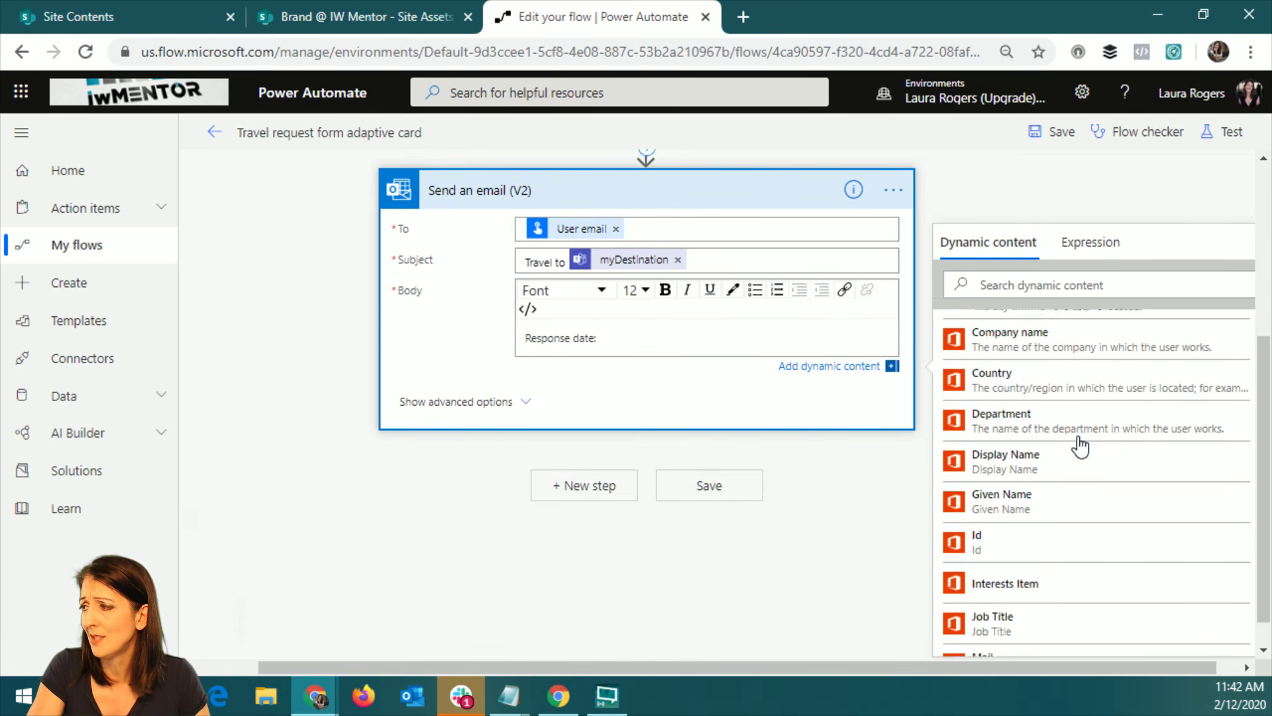
scroll(1079, 446, down, 2)
scroll(1081, 450, up, 12)
scroll(1080, 454, up, 3)
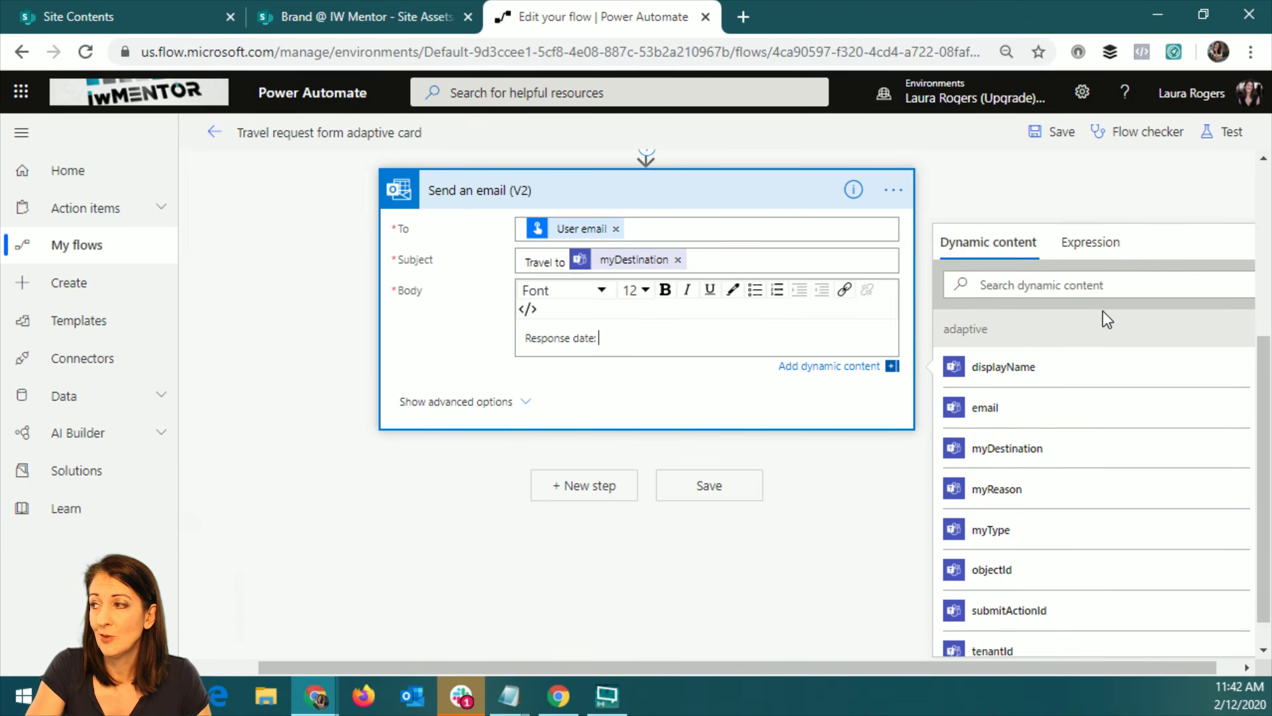
- Start an expression for the email body that reads the manager action's output: body('manager')
click(1092, 246)
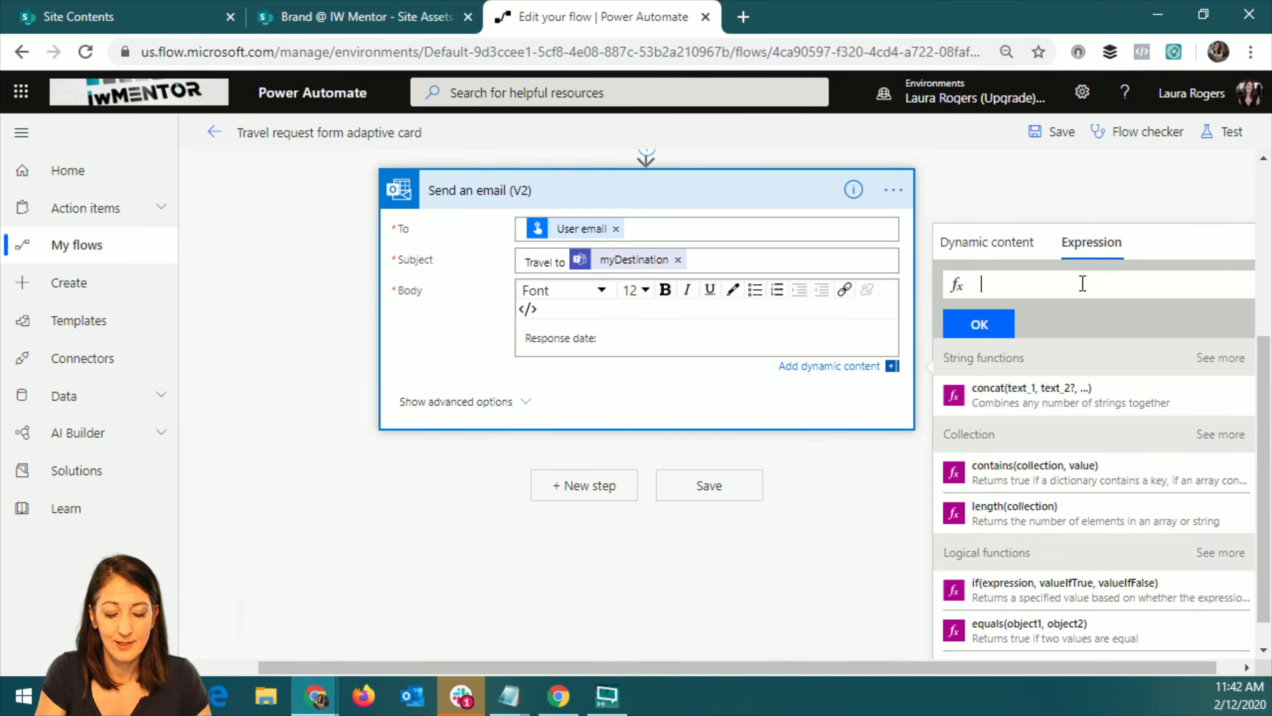
text(body)
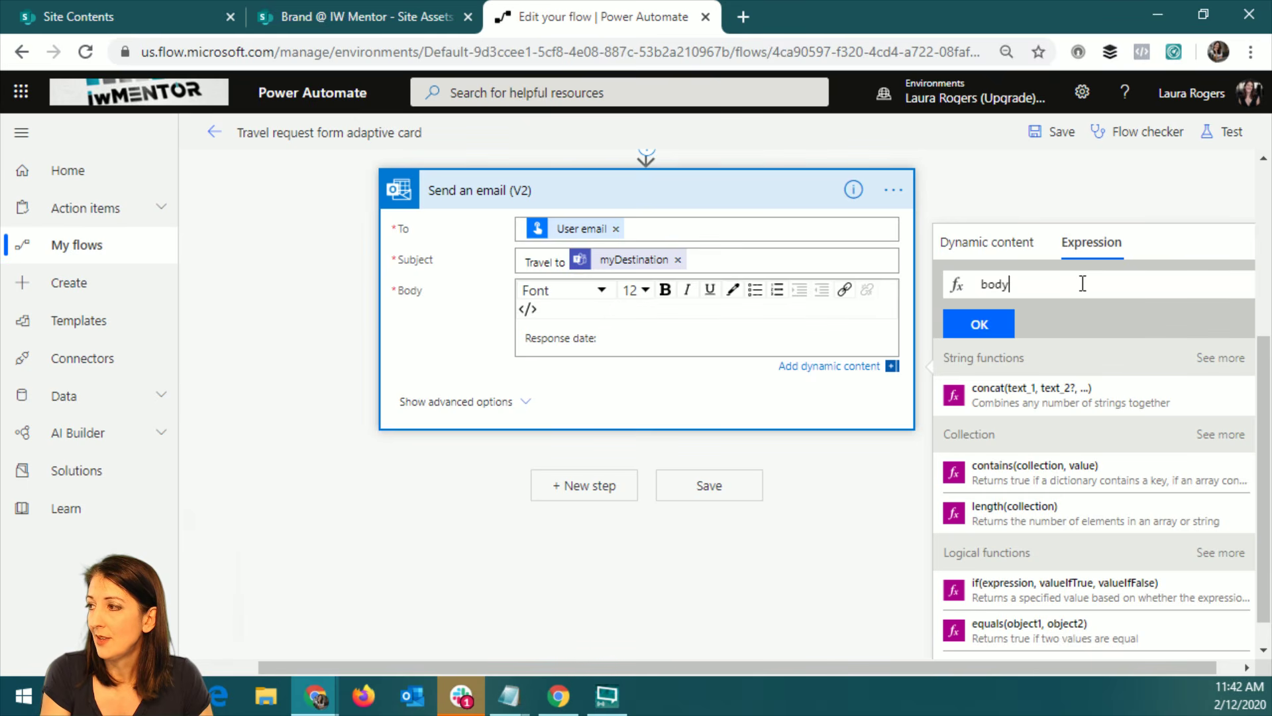
text(()
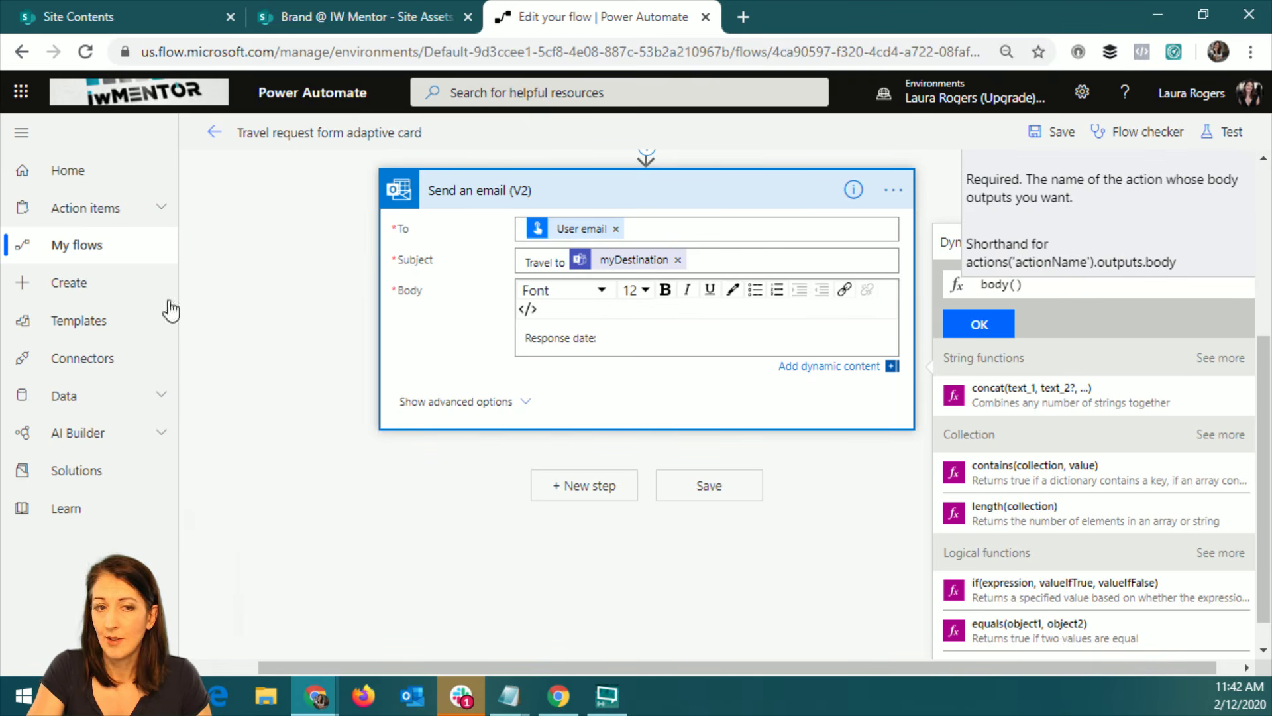
scroll(483, 260, up, 3)
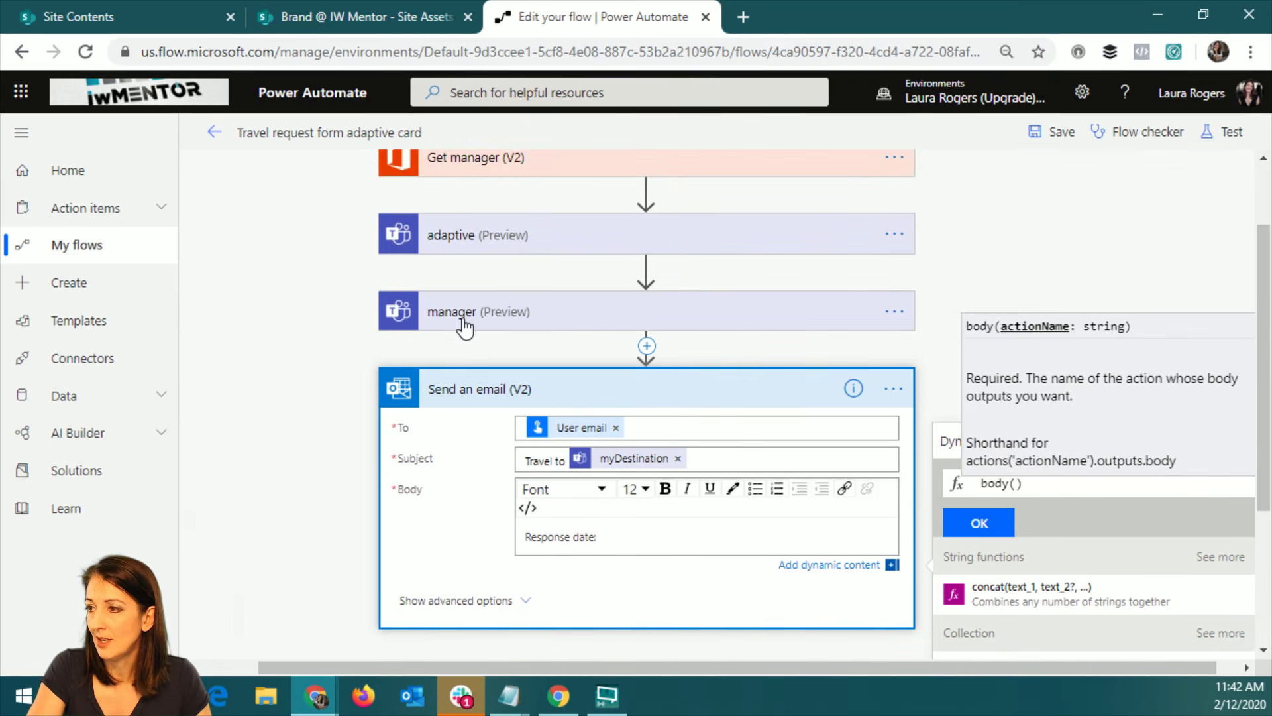
scroll(1039, 464, down, 1)
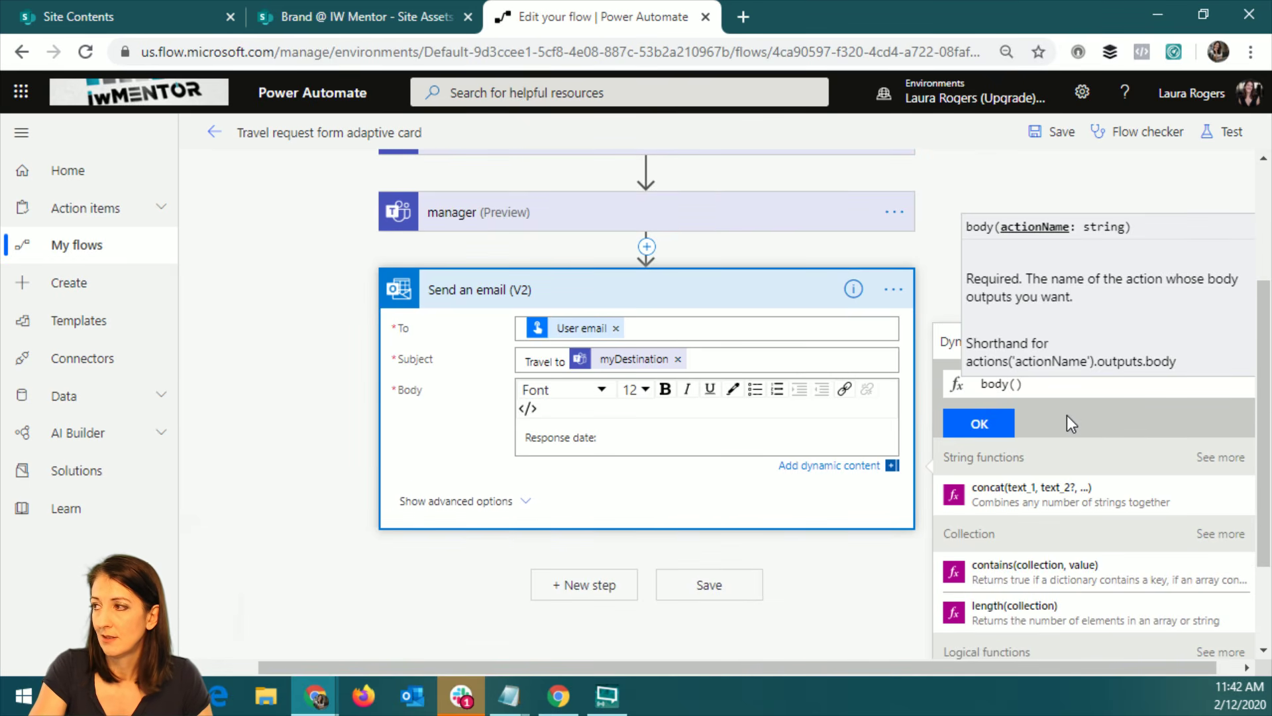
text('m)
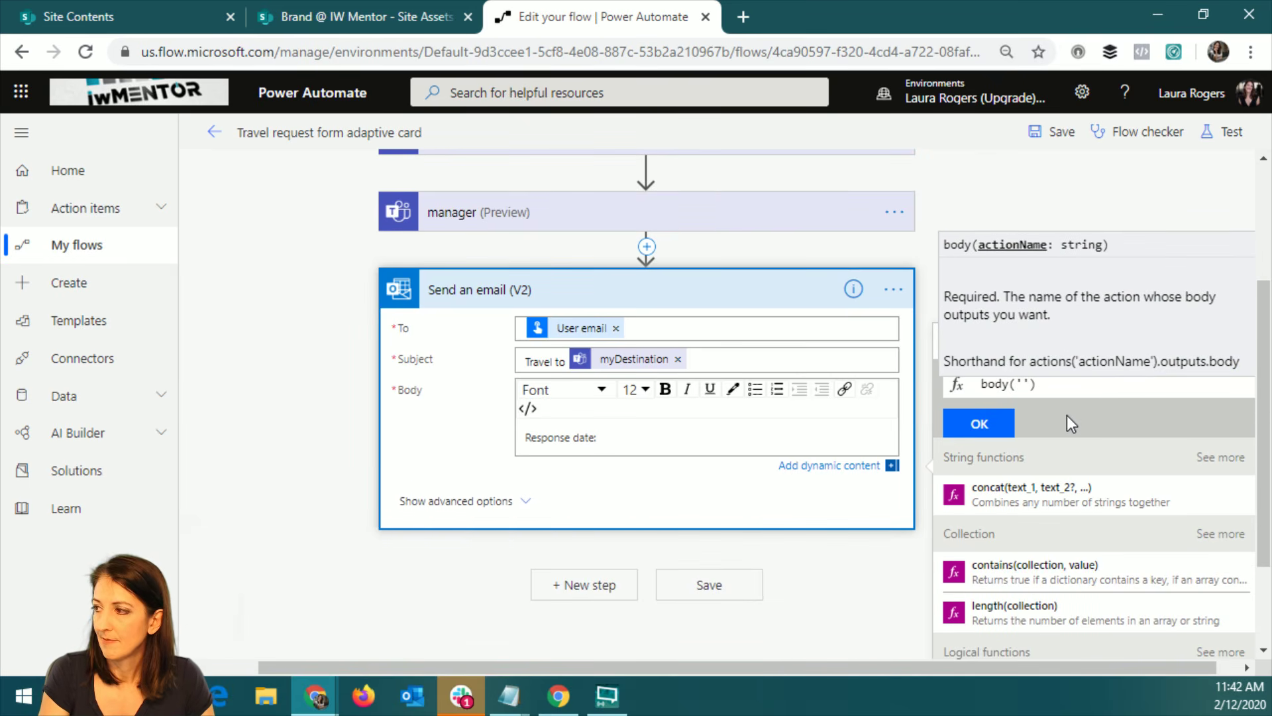
text(anager)
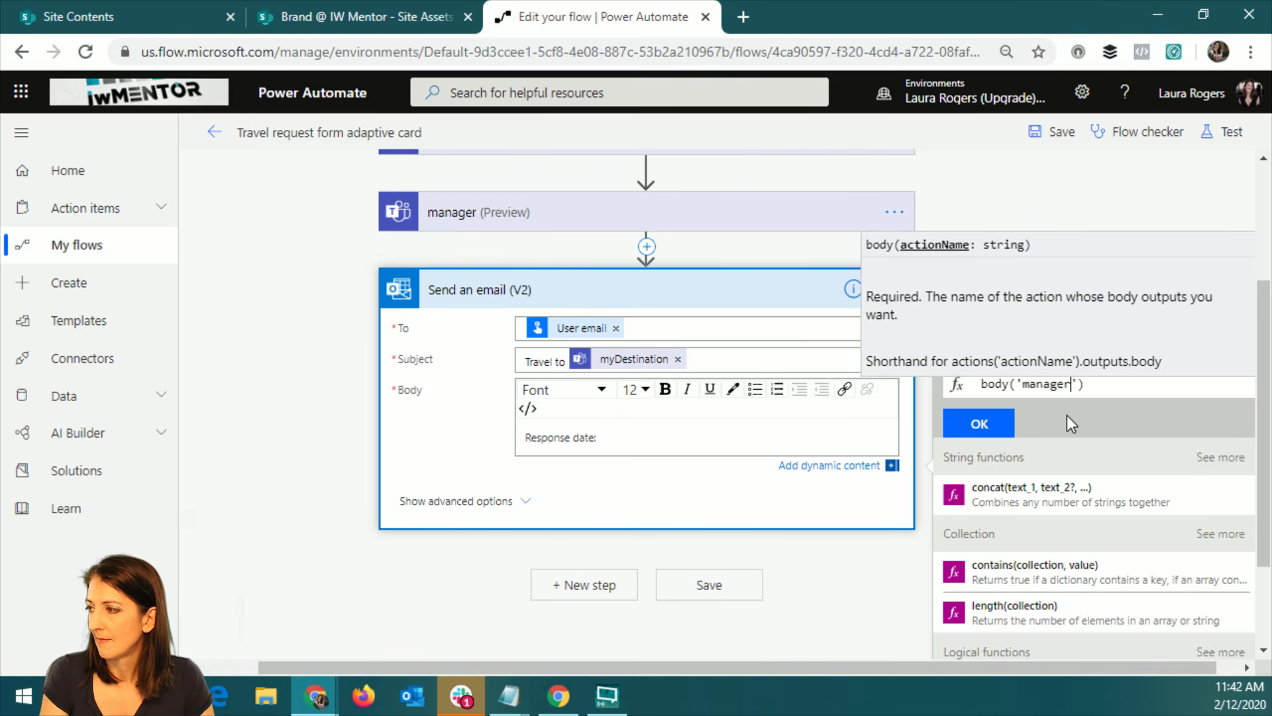
- Extend the expression to body('manager')?['data']?['returnDate'] and insert it after "Response date:" in the email body
click(1122, 389)
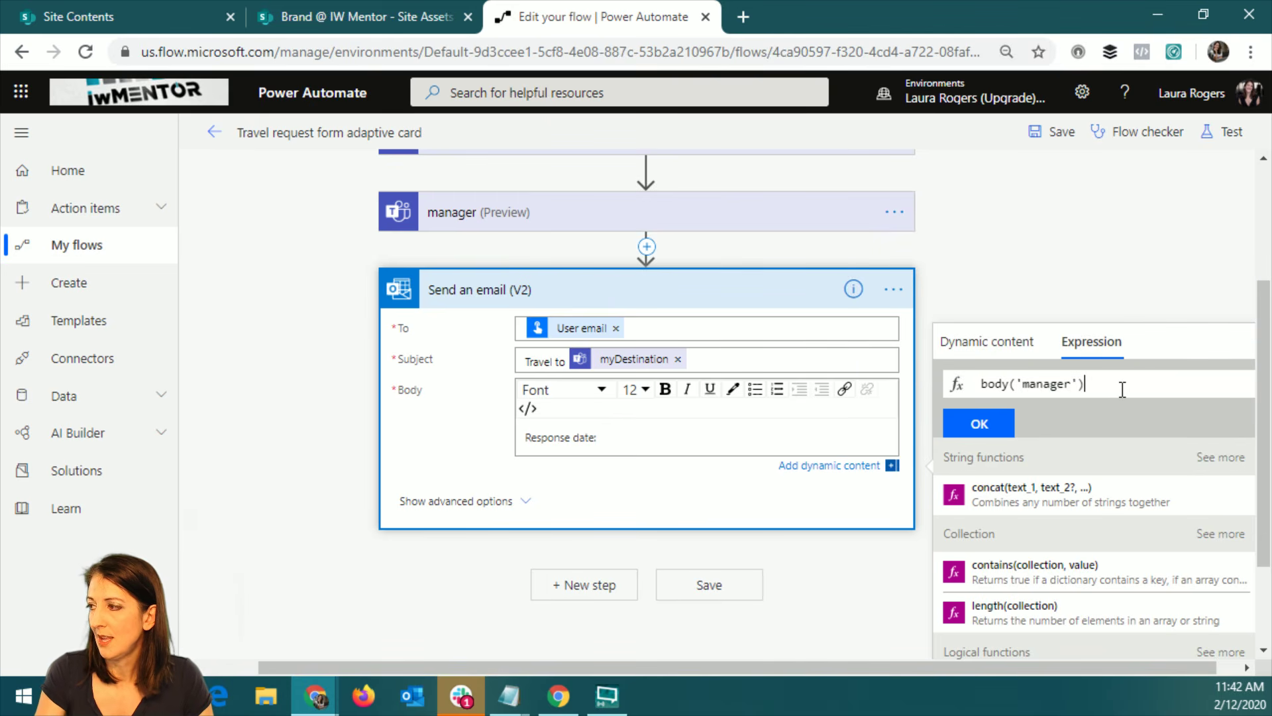
text(?[)
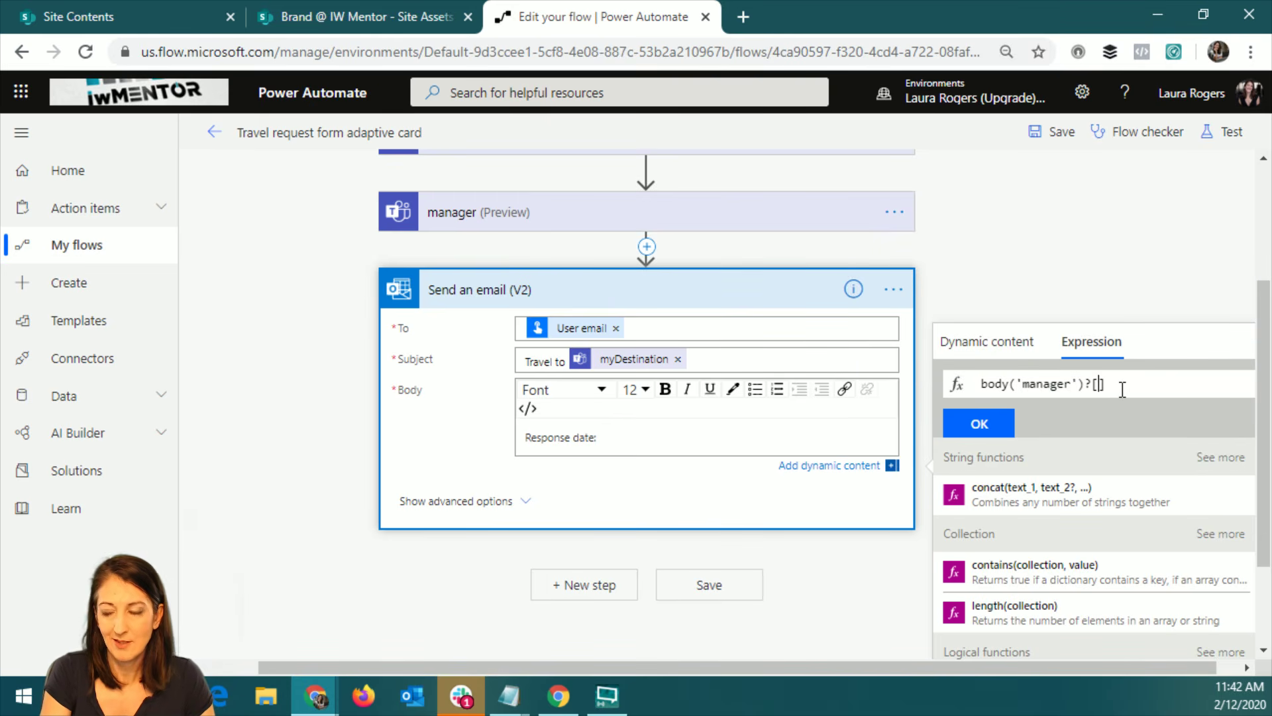
text(')
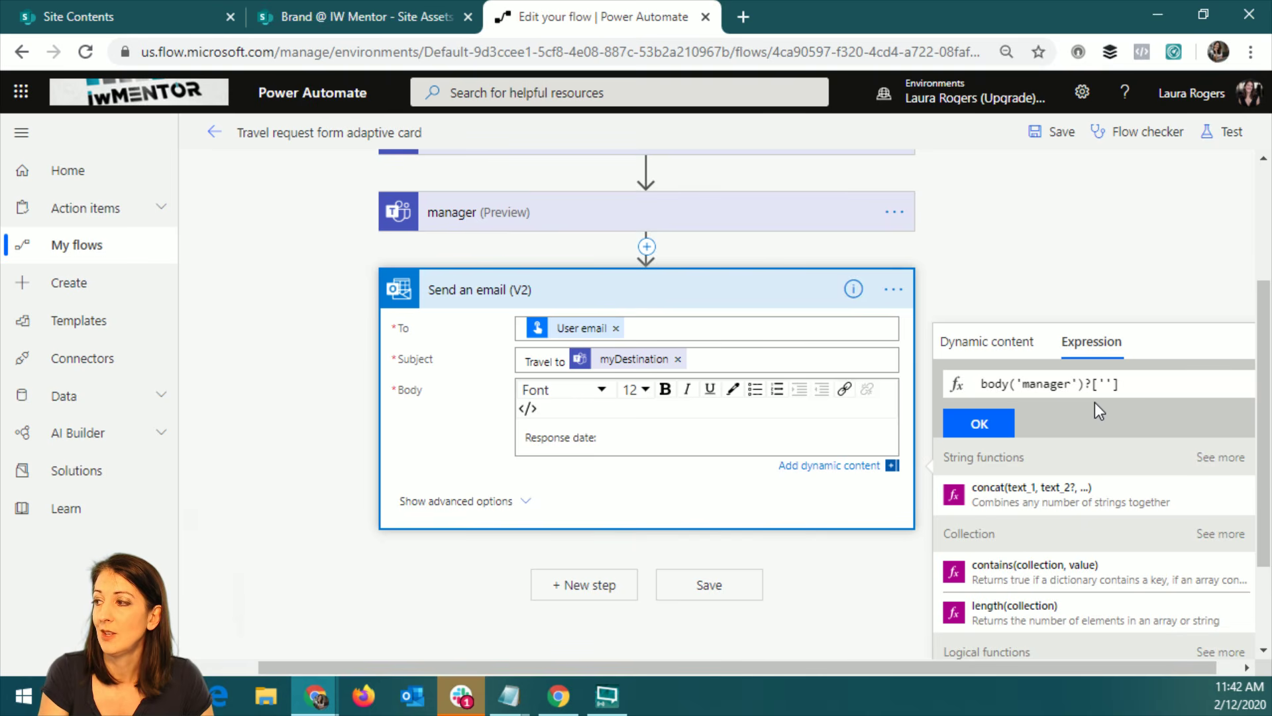
text(data)
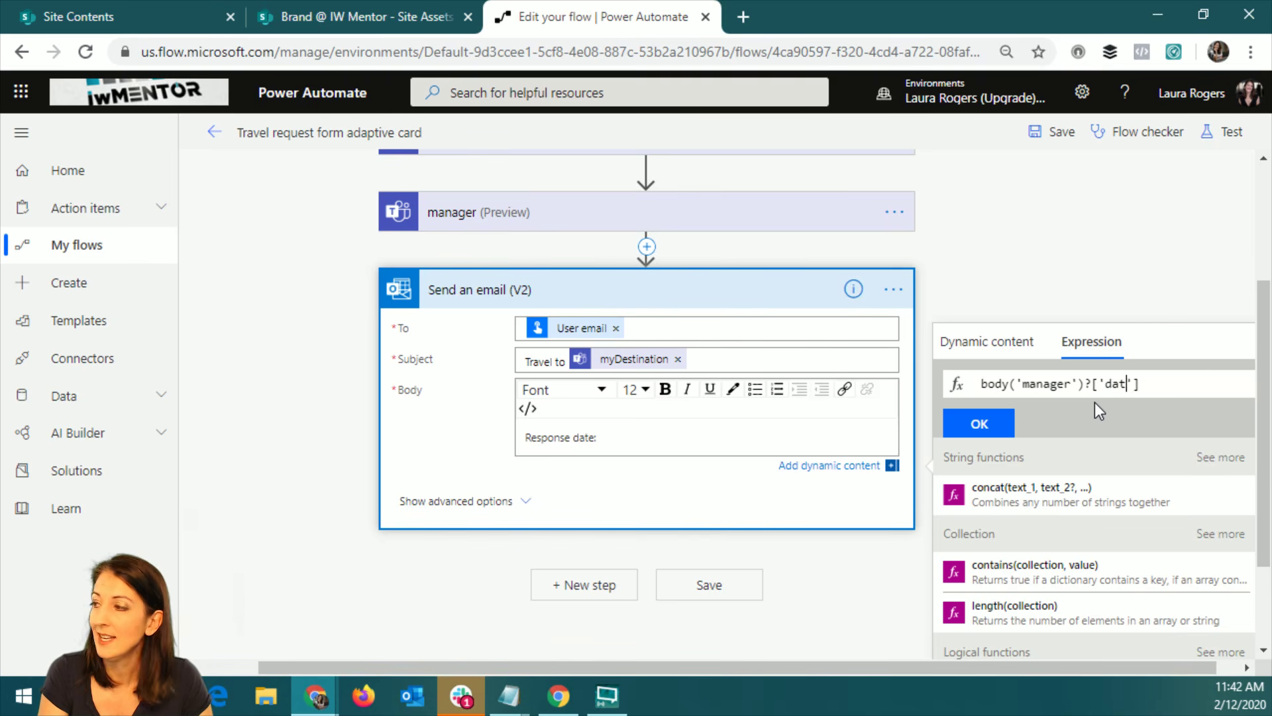
click(1218, 384)
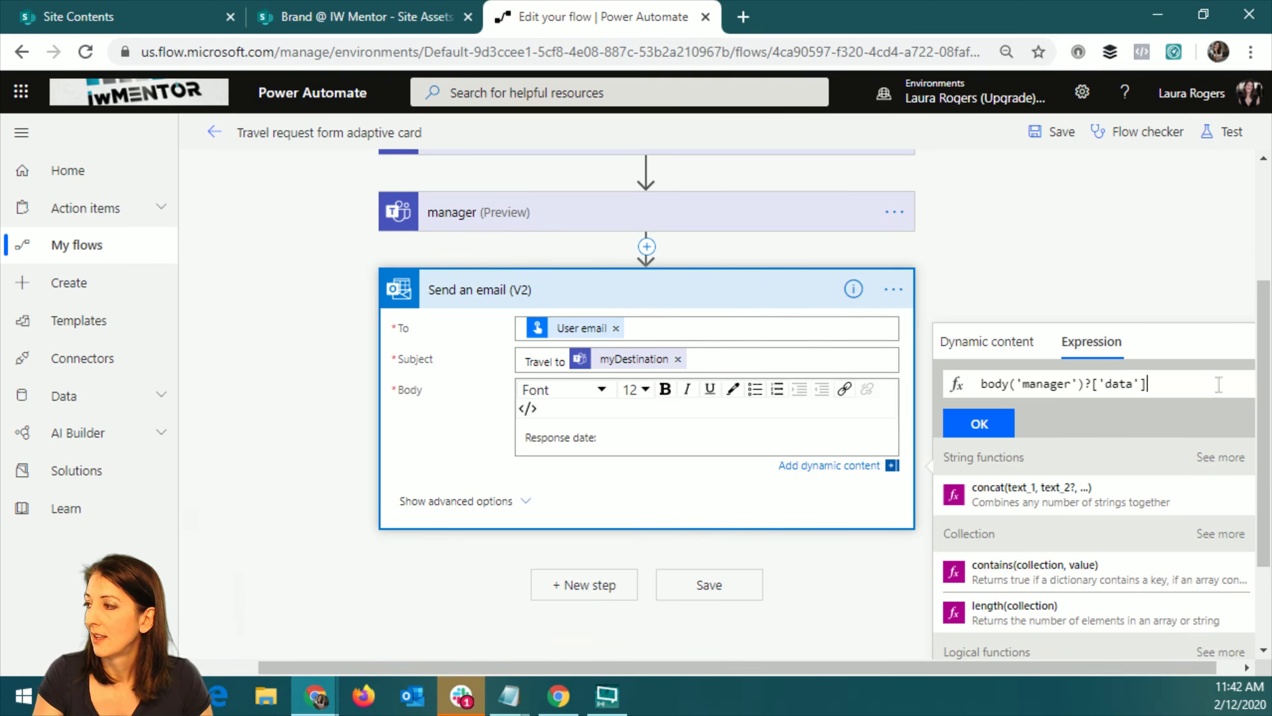
text(?[)
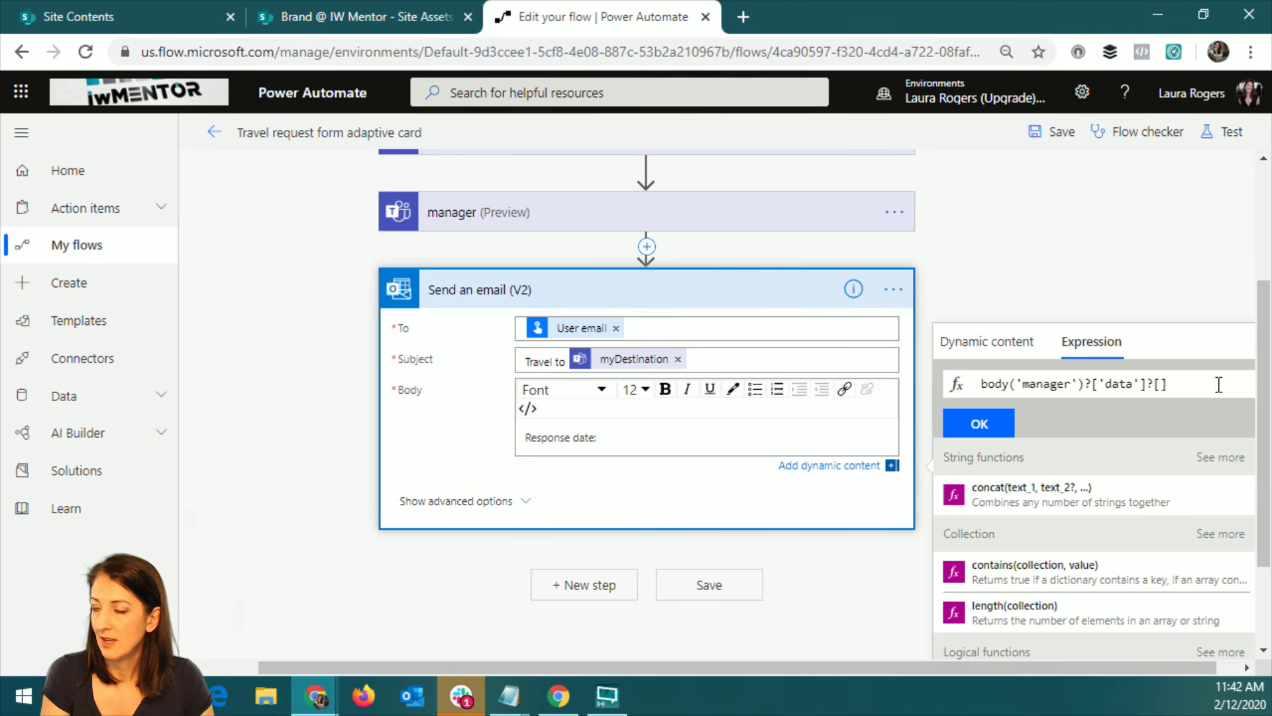
text('re)
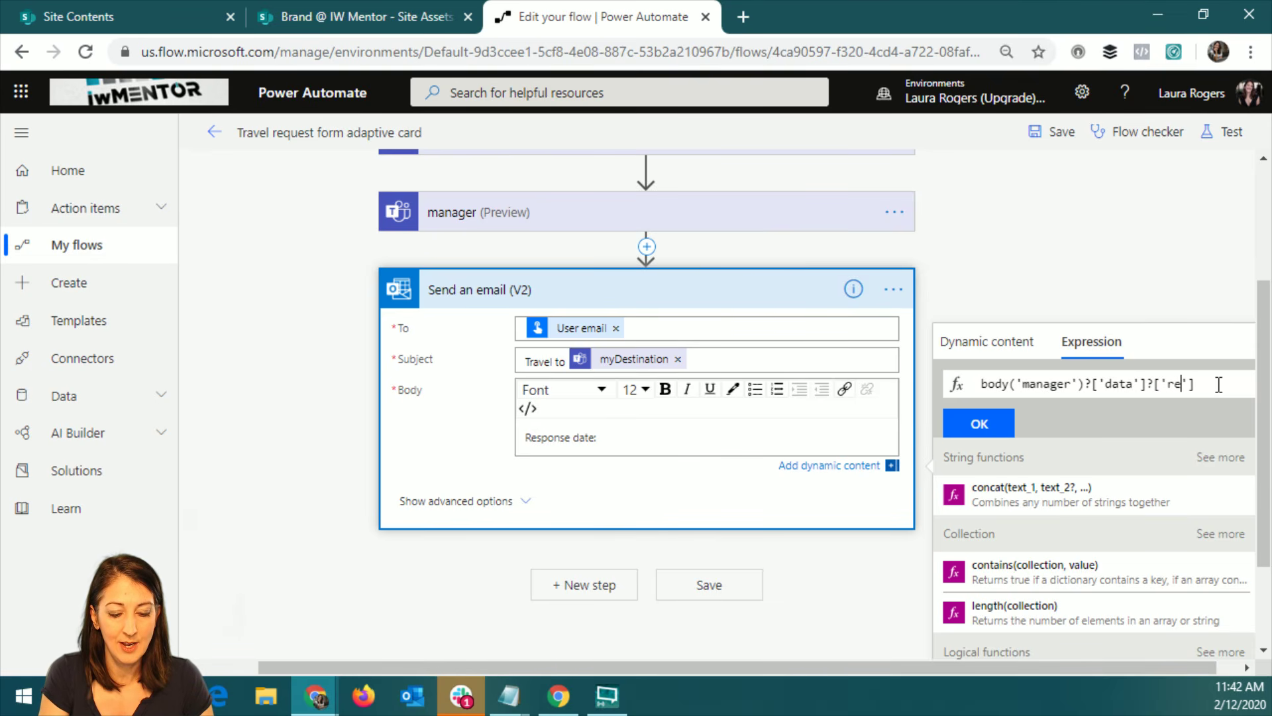
text(turnDat)
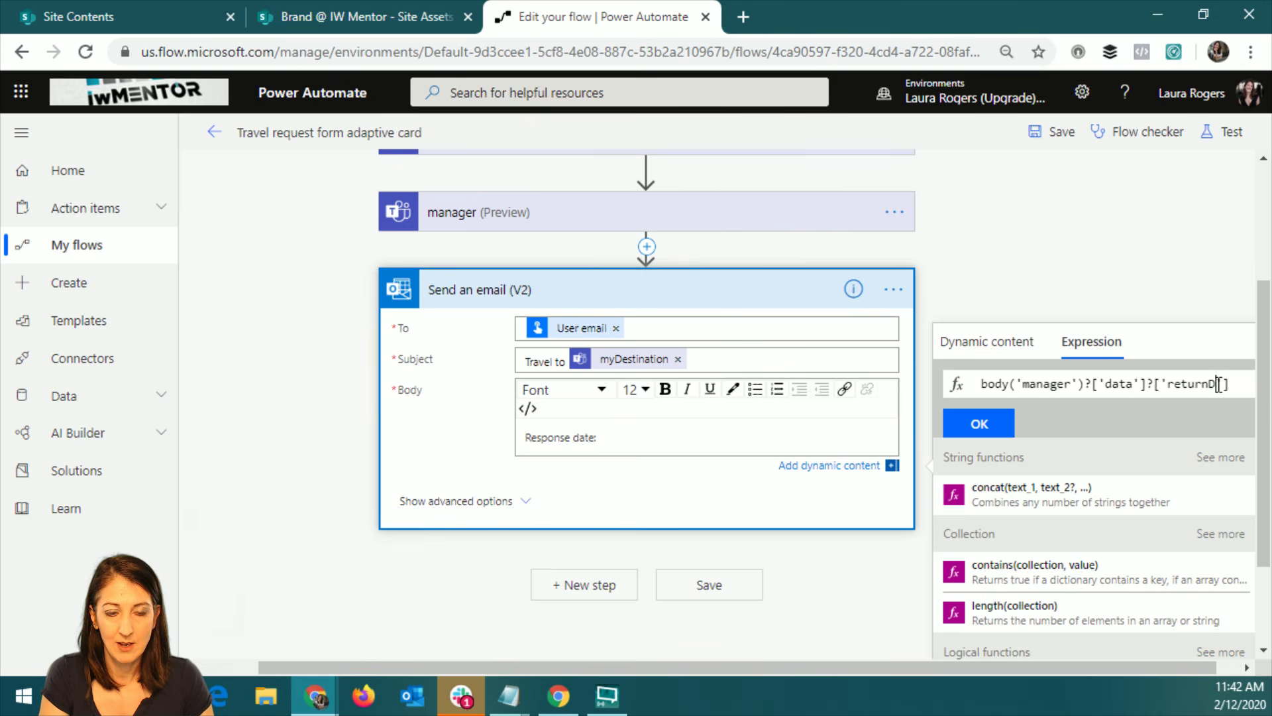
text(e)
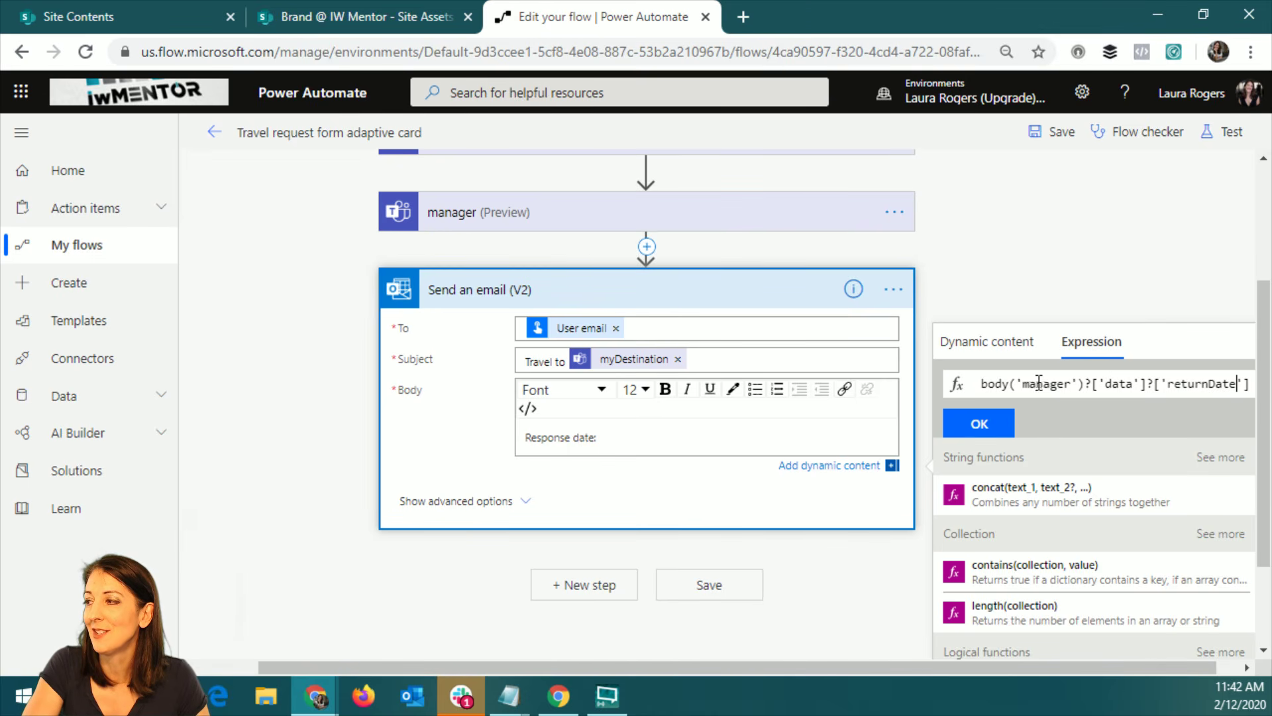
click(979, 424)
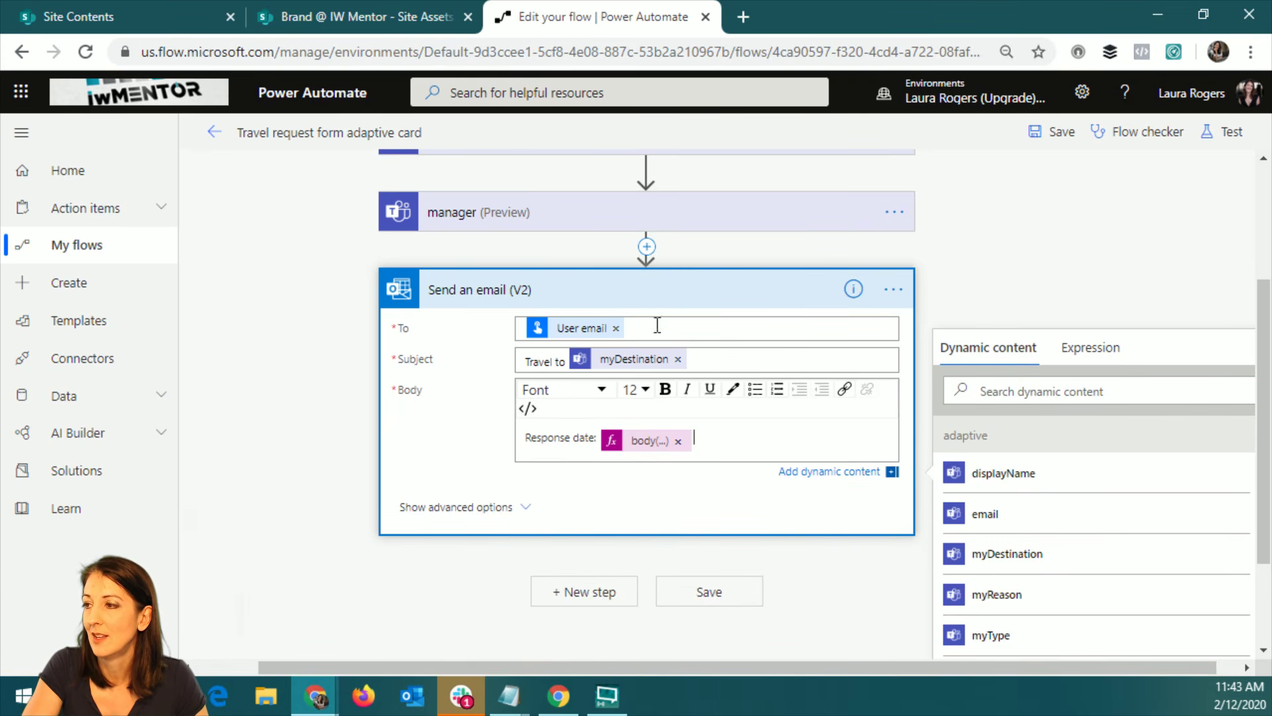
- Add a Data Operation Compose action between the manager and Send an email actions
click(646, 254)
click(718, 323)
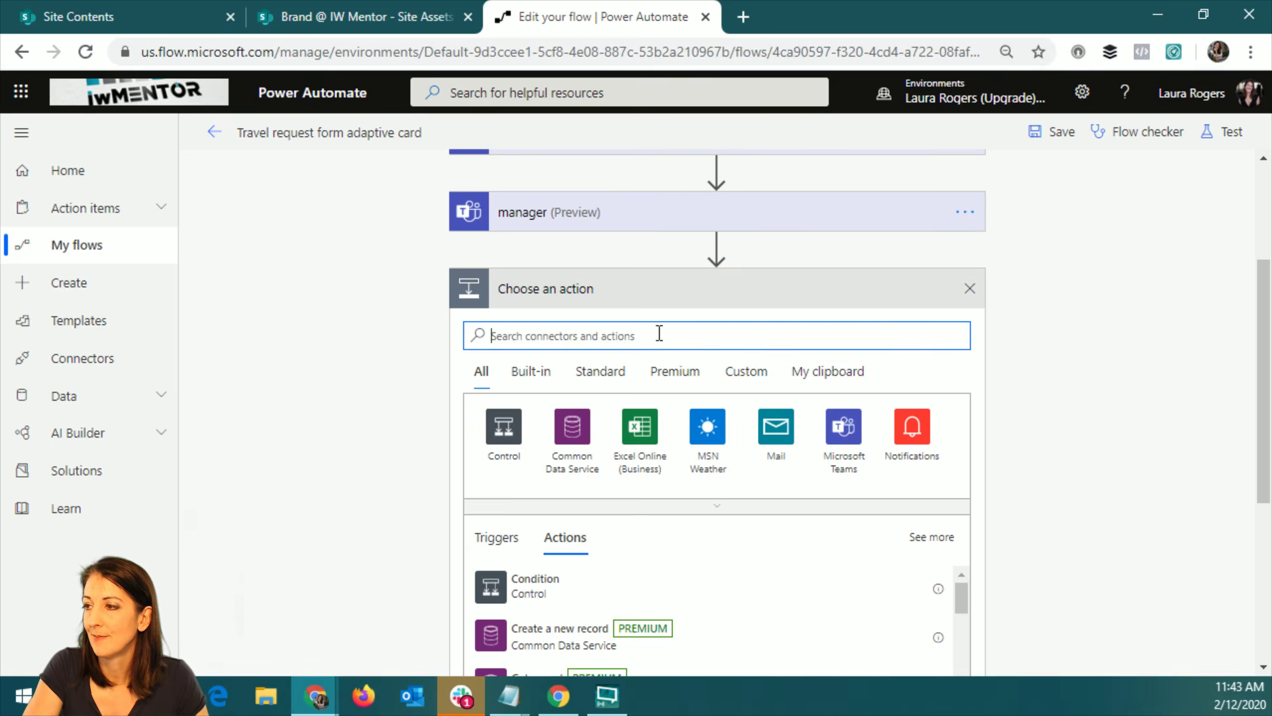
text(compose)
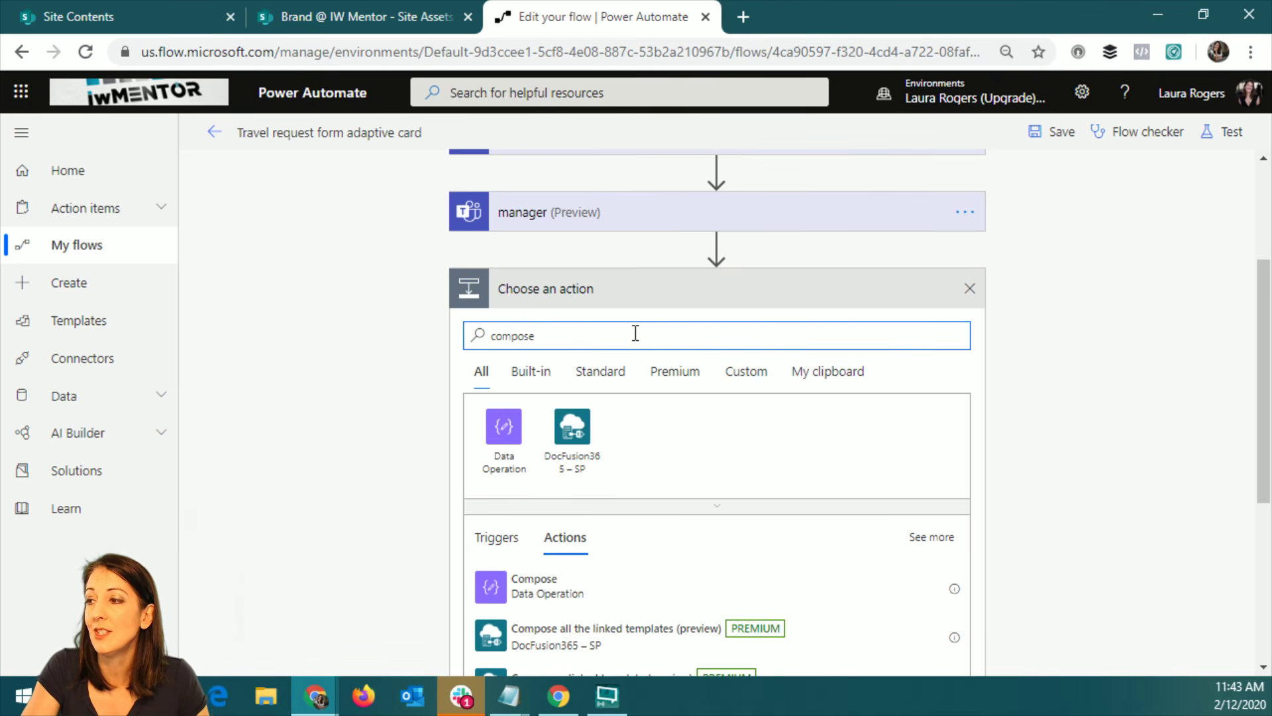
click(525, 589)
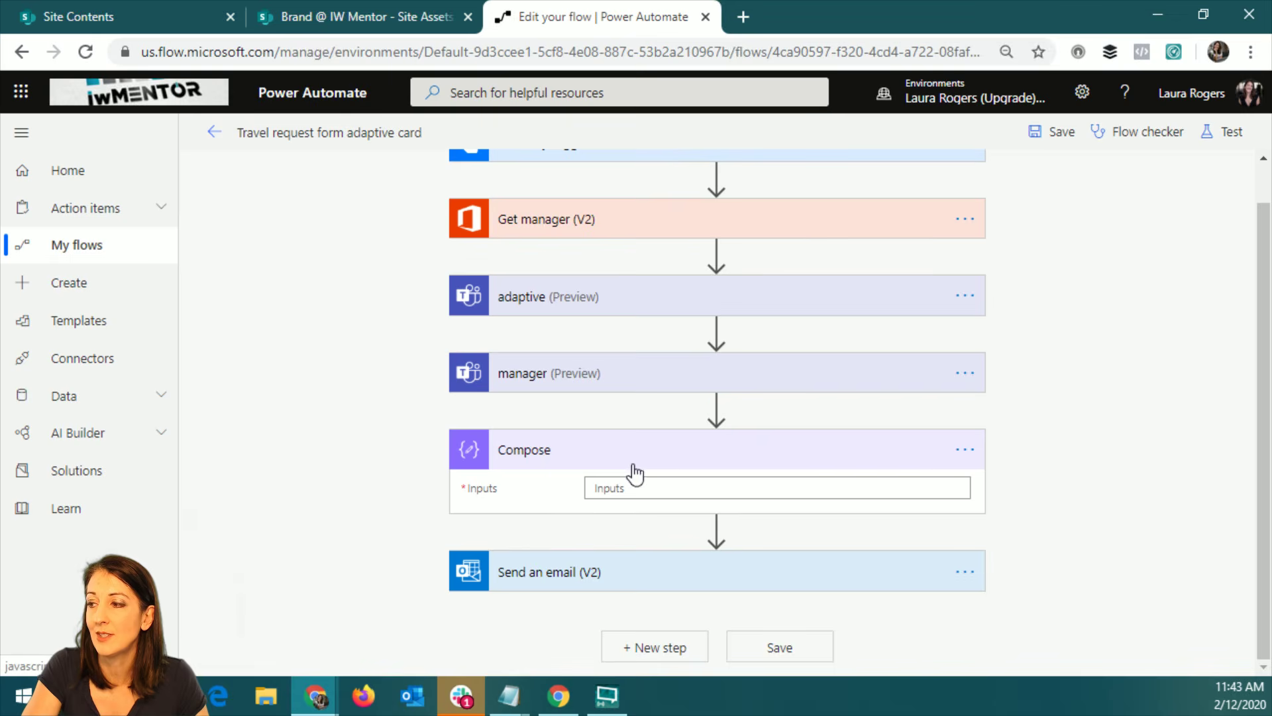
- Copy the returnDate expression from the email body and enter it in the Compose inputs after the label "date:", followed by a new line
click(619, 445)
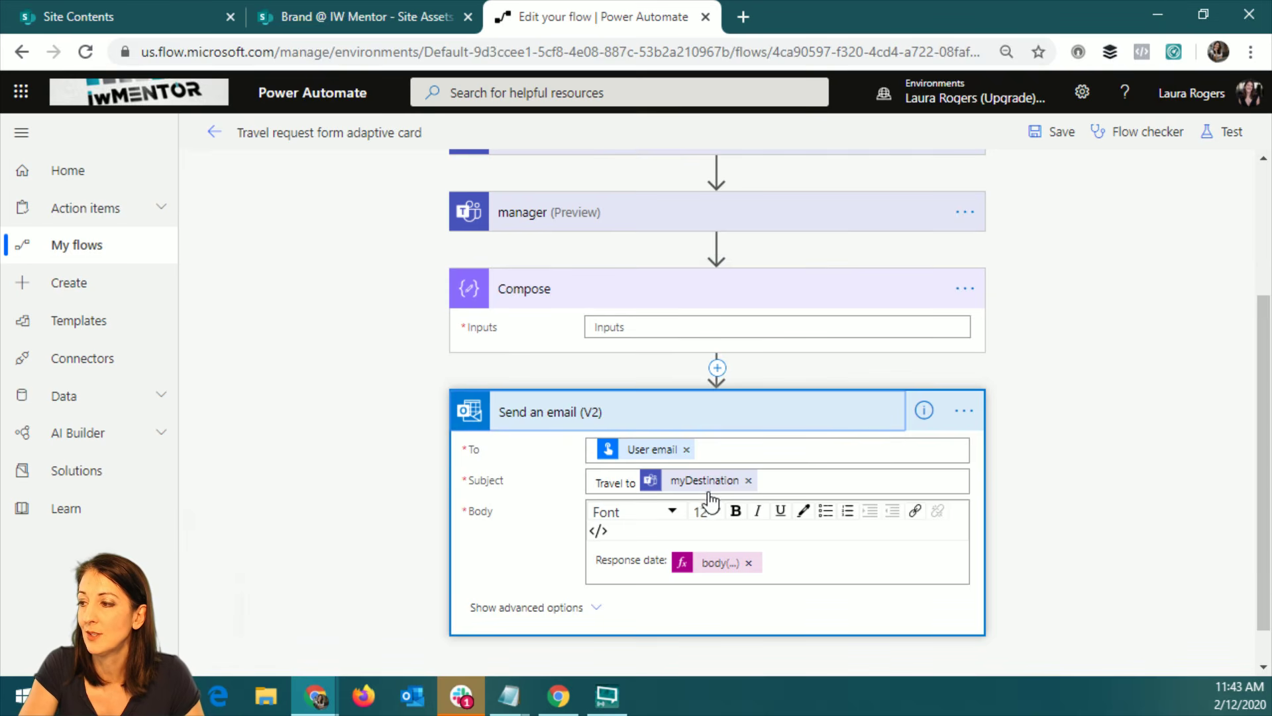
click(707, 563)
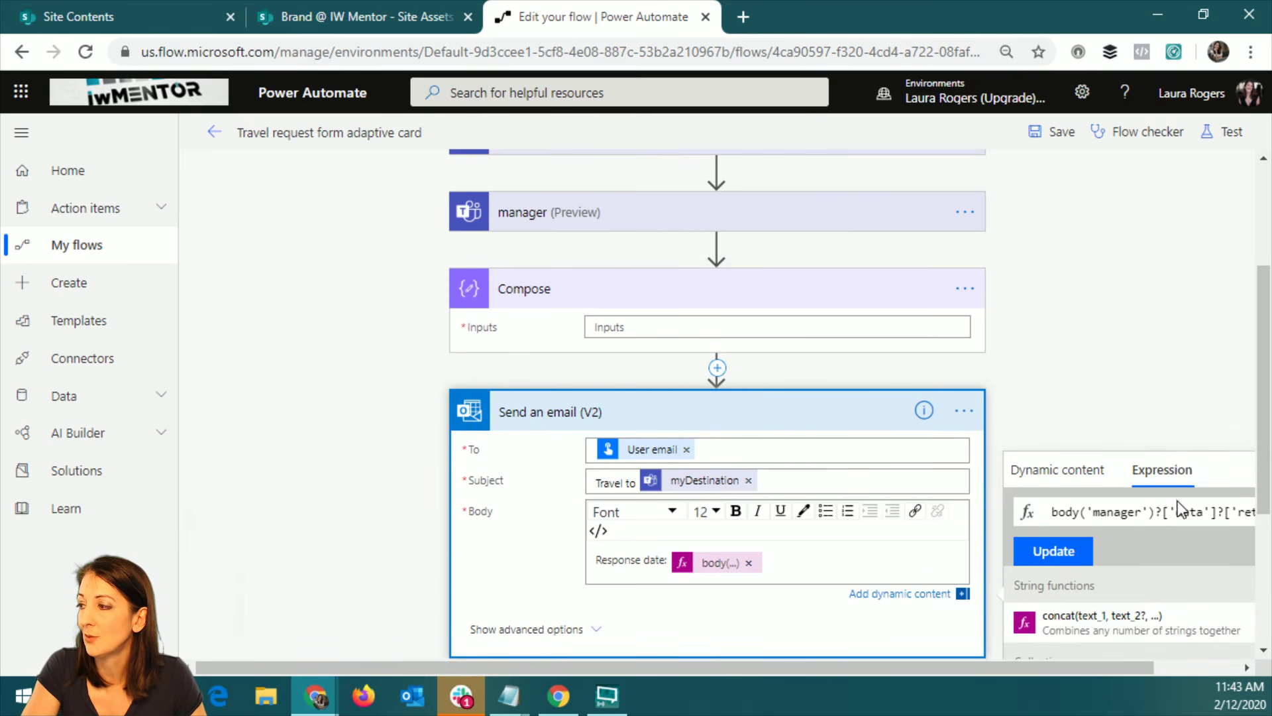
key(ctrl+a)
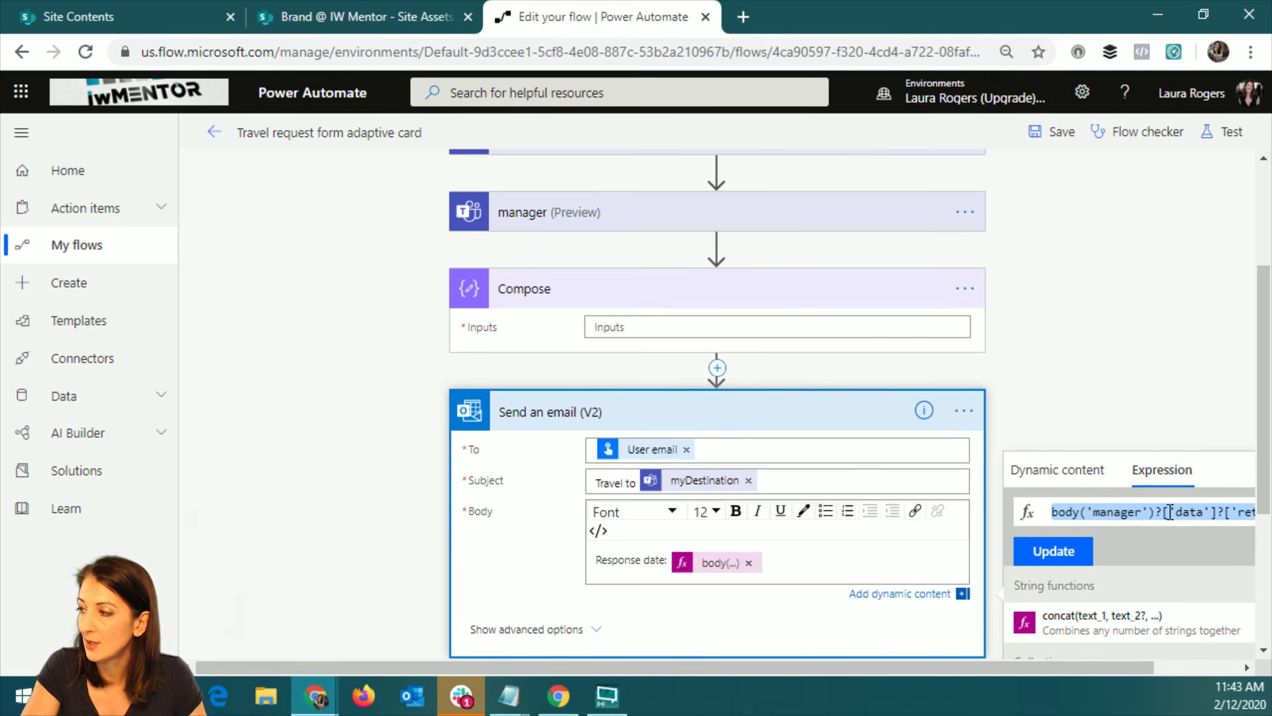
click(753, 326)
text(date)
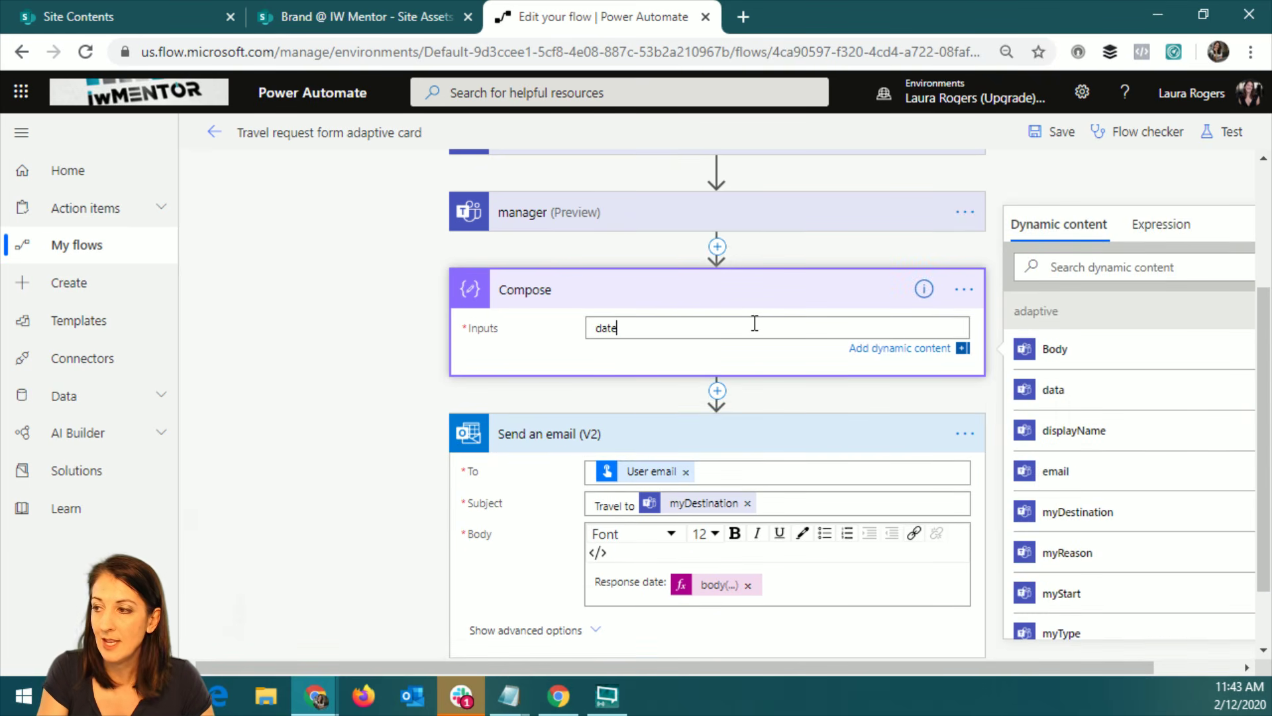
text(:)
text(body('manager')?['data']?['returnDate'])
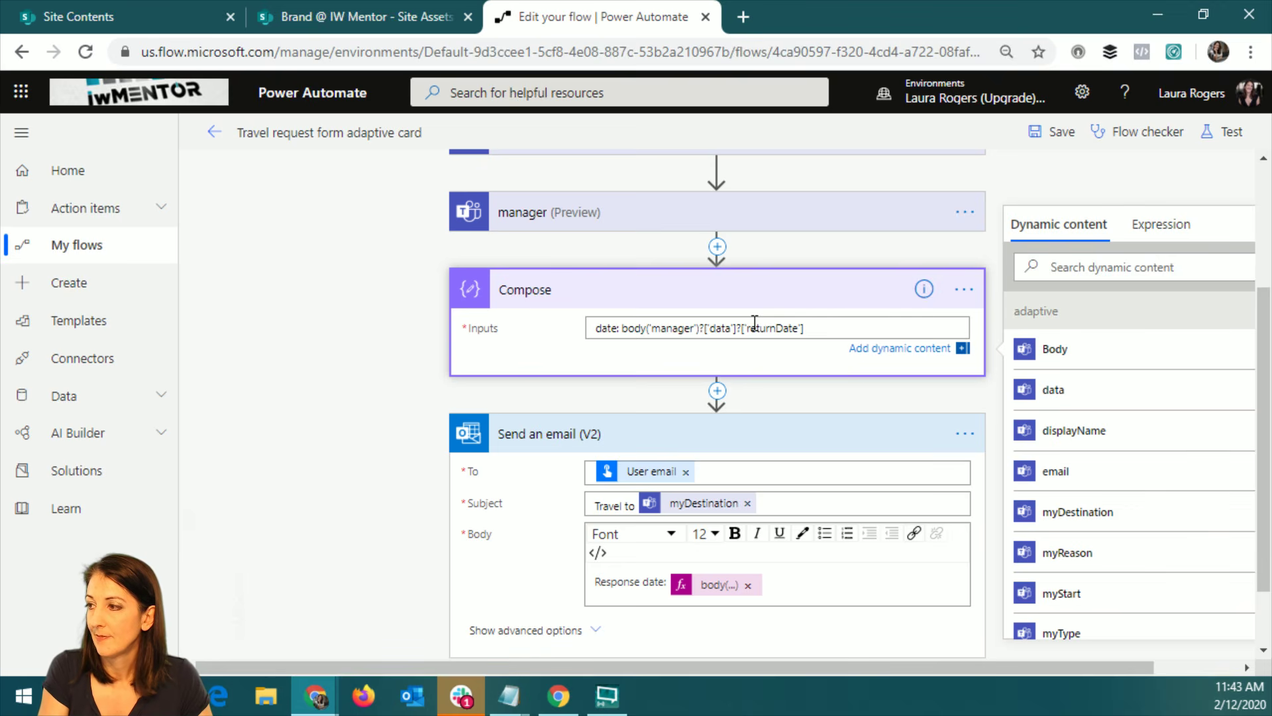
key(Return)
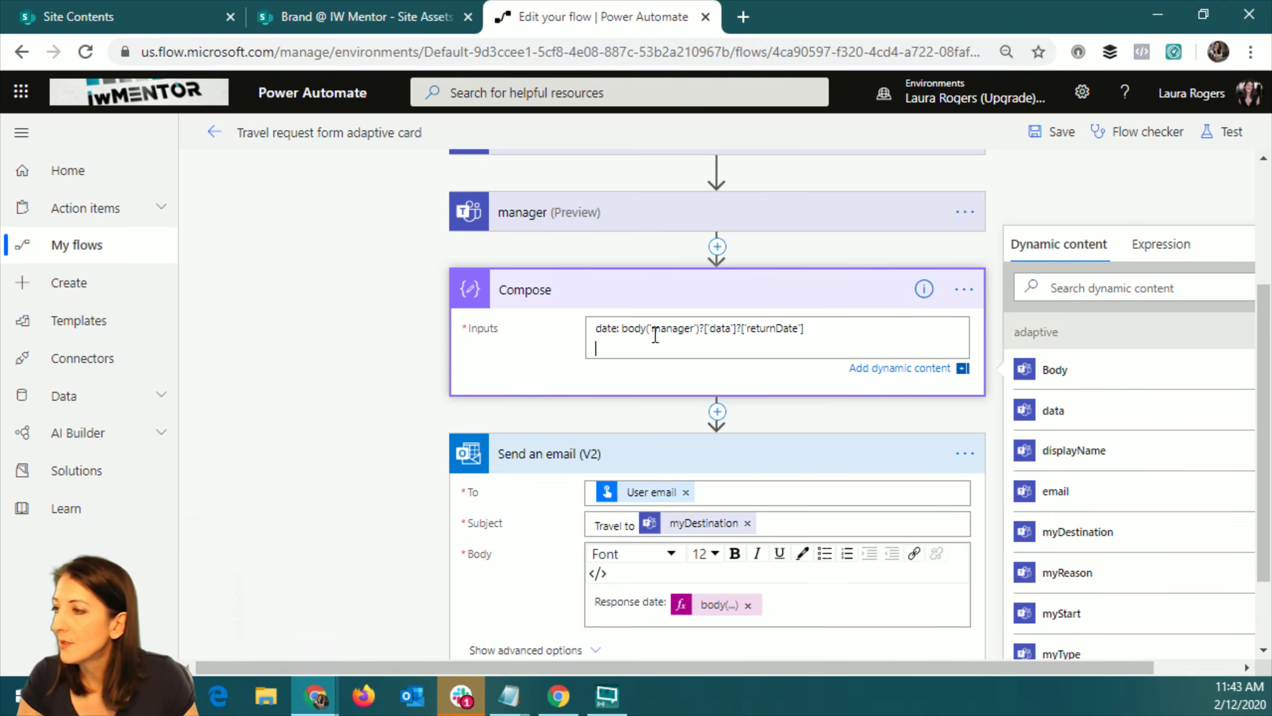
- Replace the plain-text formula after "date:" in the Compose inputs with the real expression body('manager')?['data']?['returnDate']
drag(623, 327, 865, 333)
key(ctrl+x)
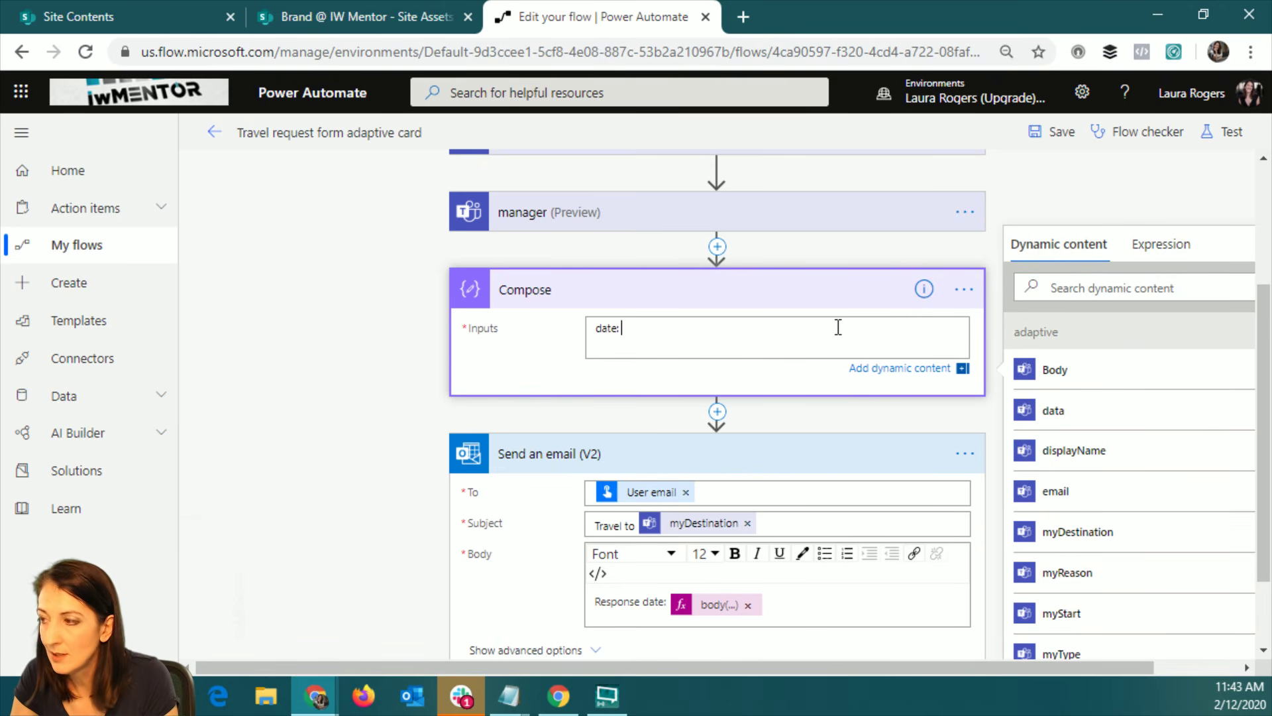
click(1162, 246)
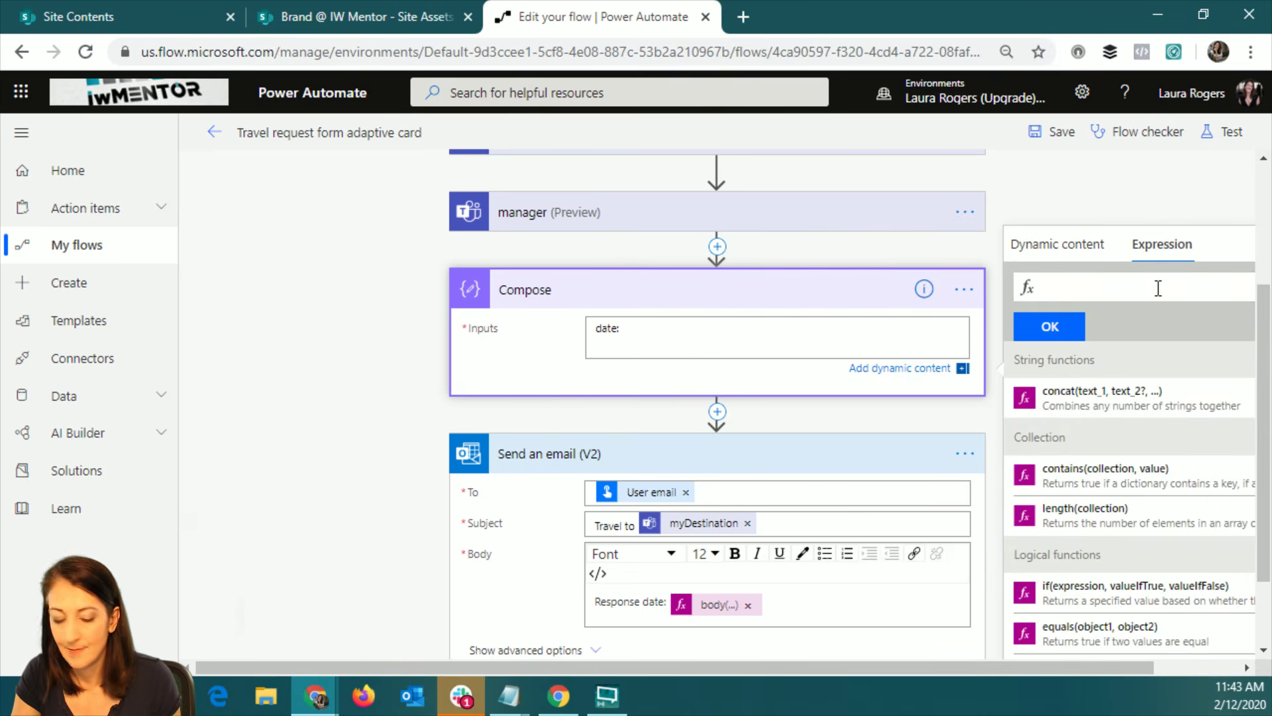
key(ctrl+v)
click(1048, 325)
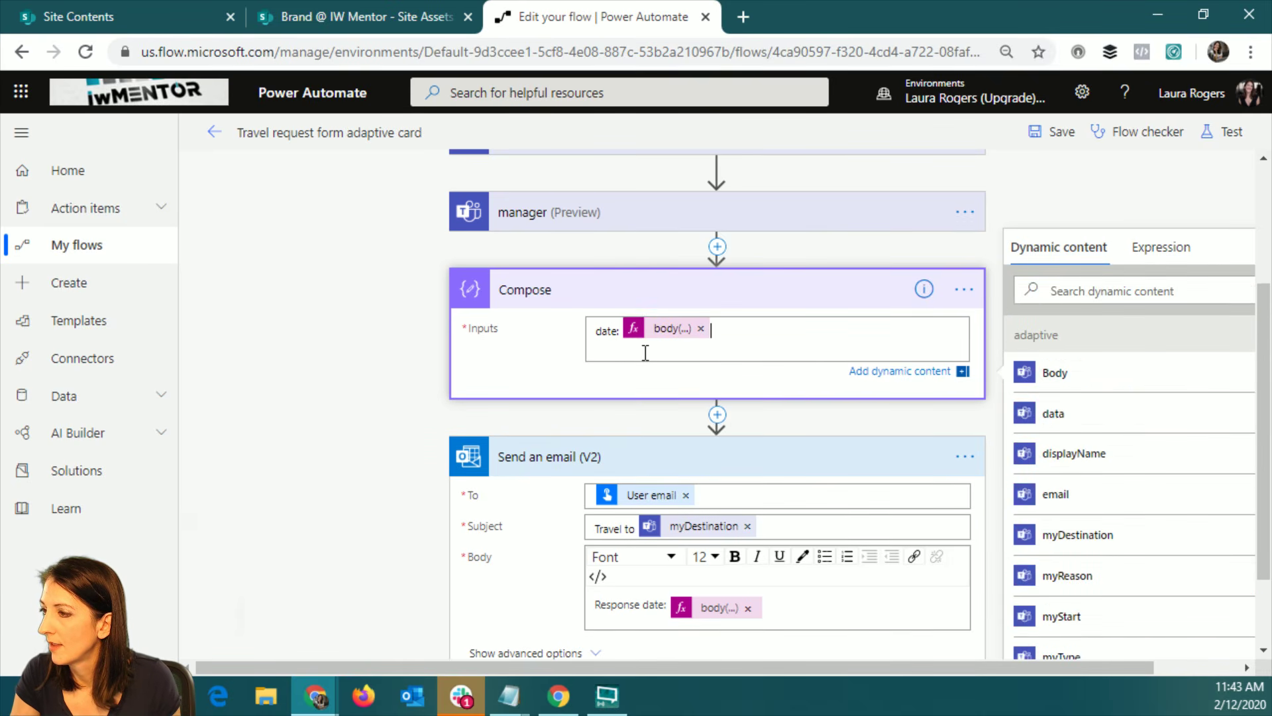
- Add the label "comment:" on the second line of the Compose inputs
click(643, 350)
text(comments)
key(BackSpace)
key(BackSpace)
key(BackSpace)
key(BackSpace)
key(BackSpace)
key(BackSpace)
key(BackSpace)
key(BackSpace)
text(omment)
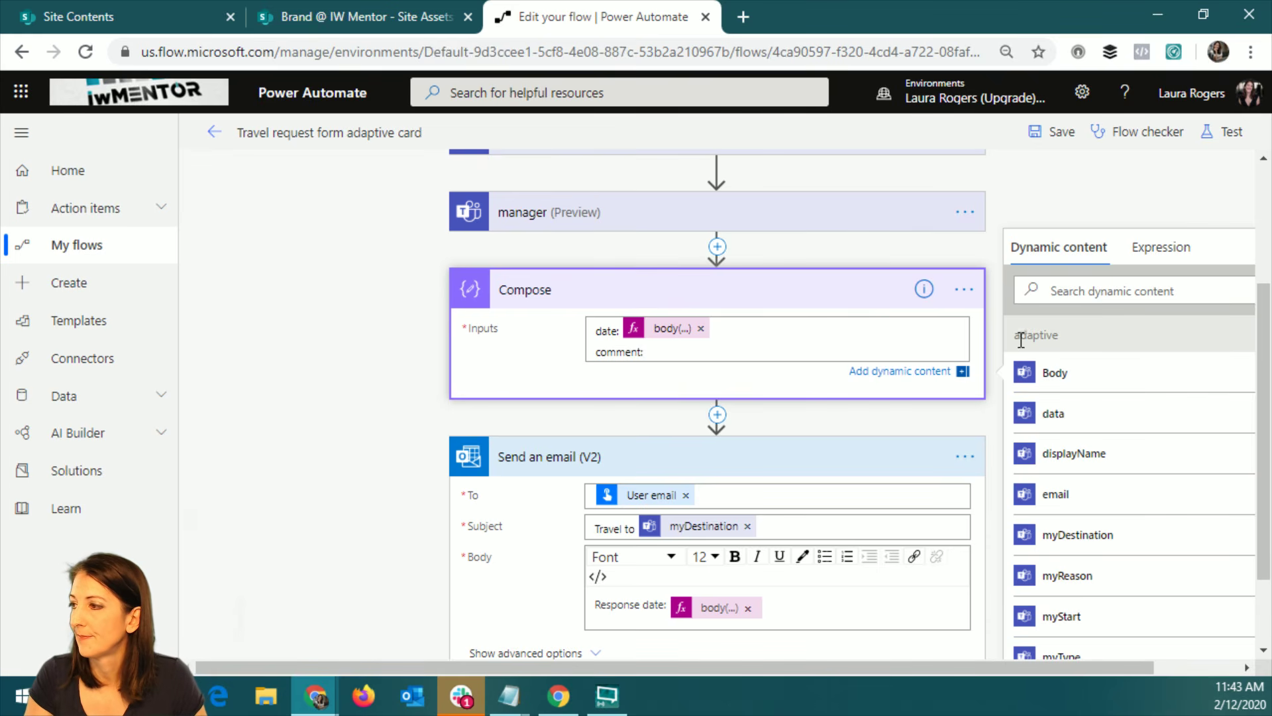
- Insert the expression body('manager')?['data']?['comment'] after "comment:" in the Compose inputs and save the flow
click(1164, 272)
key(ctrl+v)
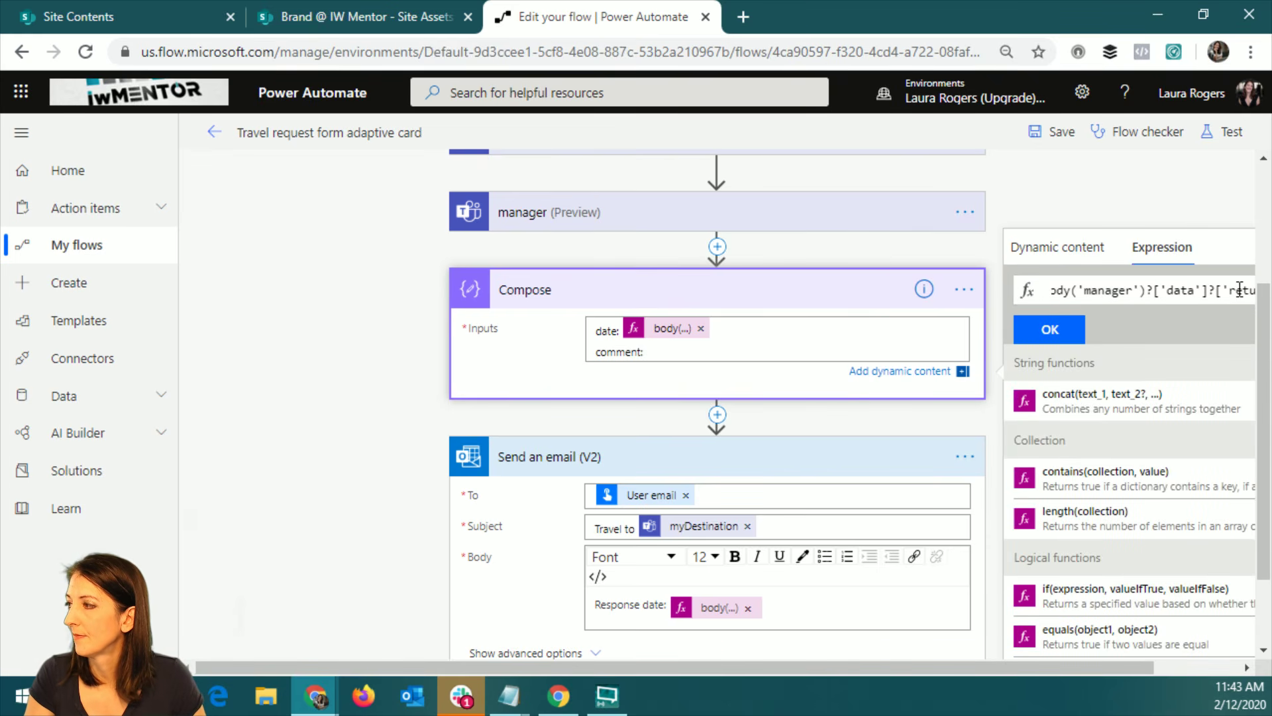
drag(1231, 289, 1241, 289)
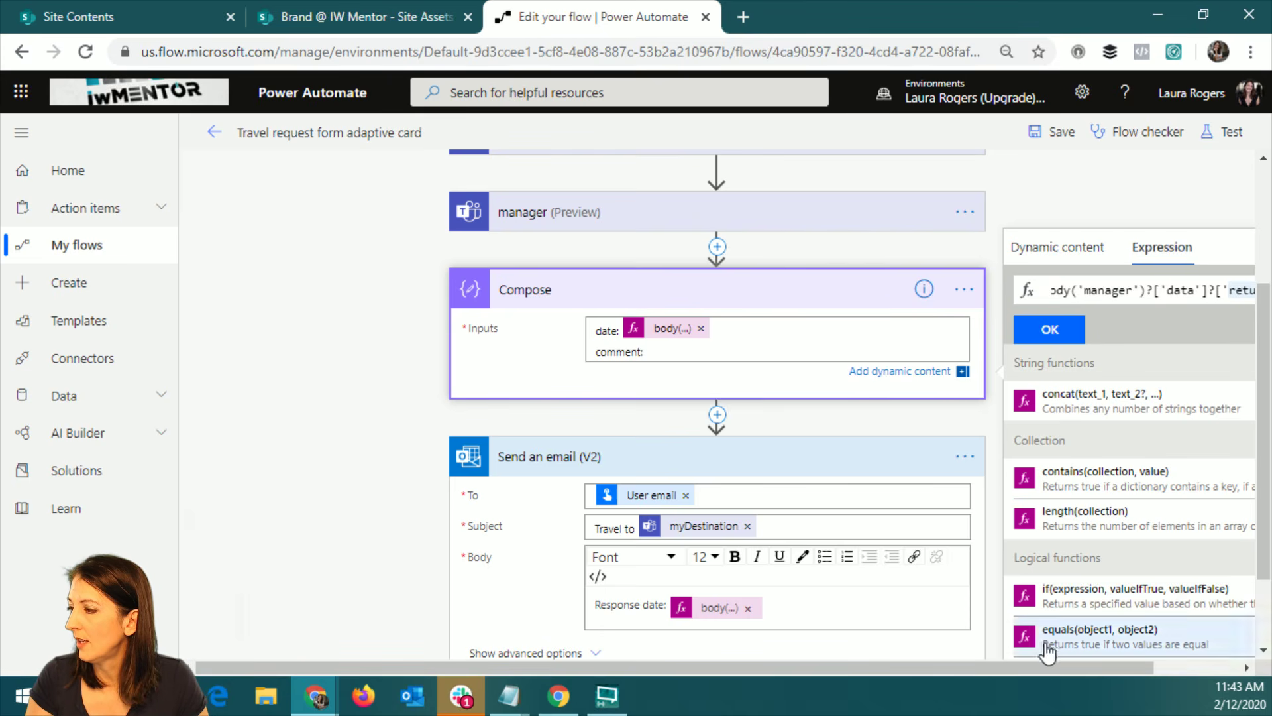
click(1163, 665)
drag(1135, 290, 1204, 290)
text(comment)
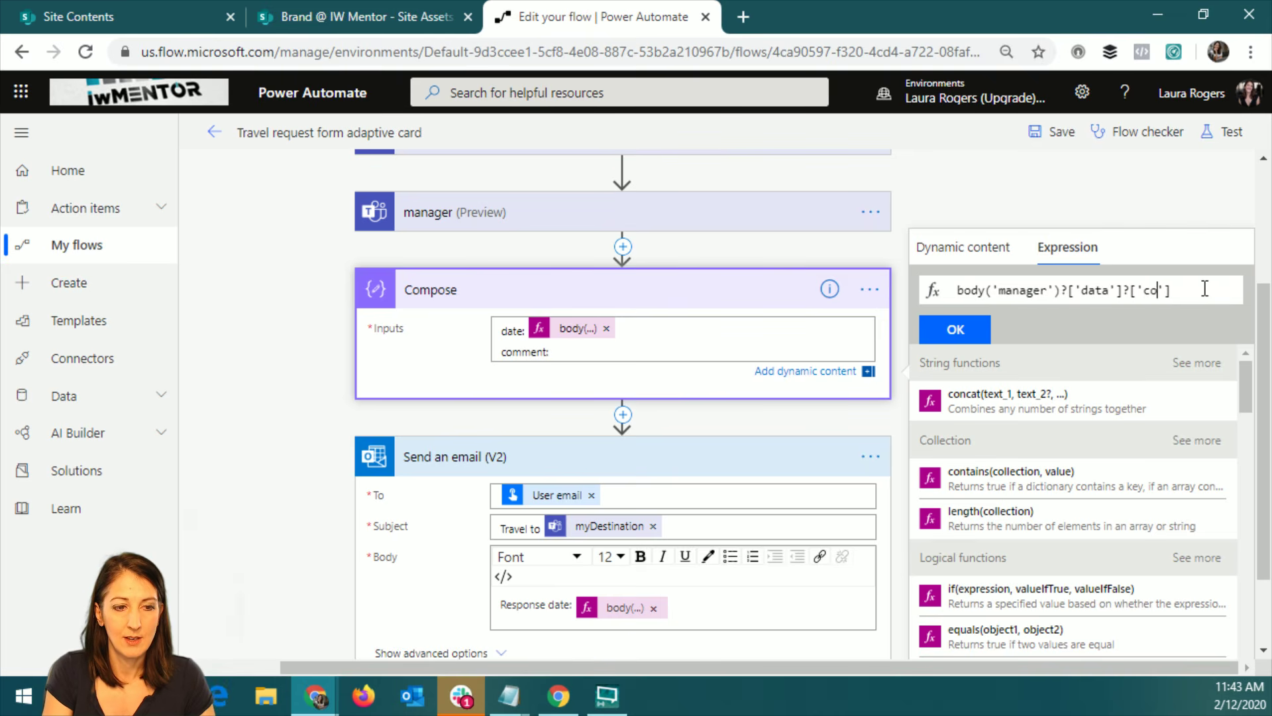
click(955, 329)
click(1055, 131)
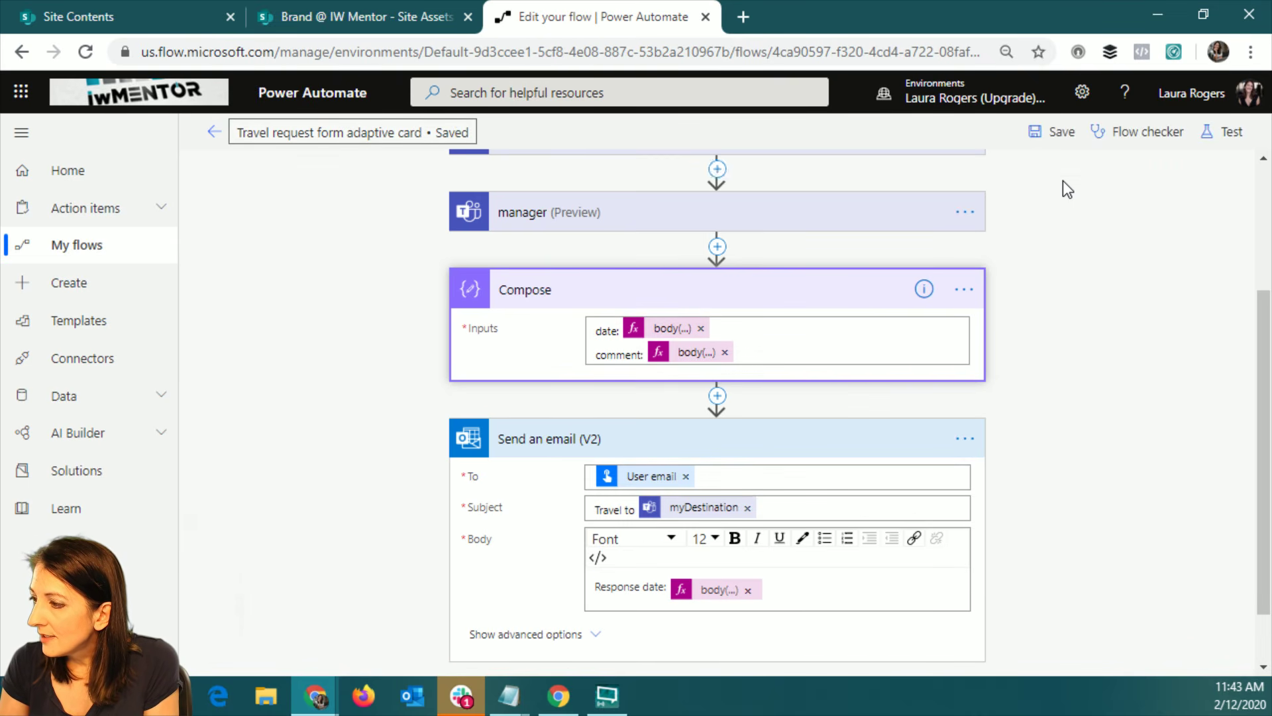
- Expand the advanced options of the Send an email (V2) action and look through its fields
click(567, 634)
scroll(1054, 550, down, 3)
scroll(1072, 544, down, 2)
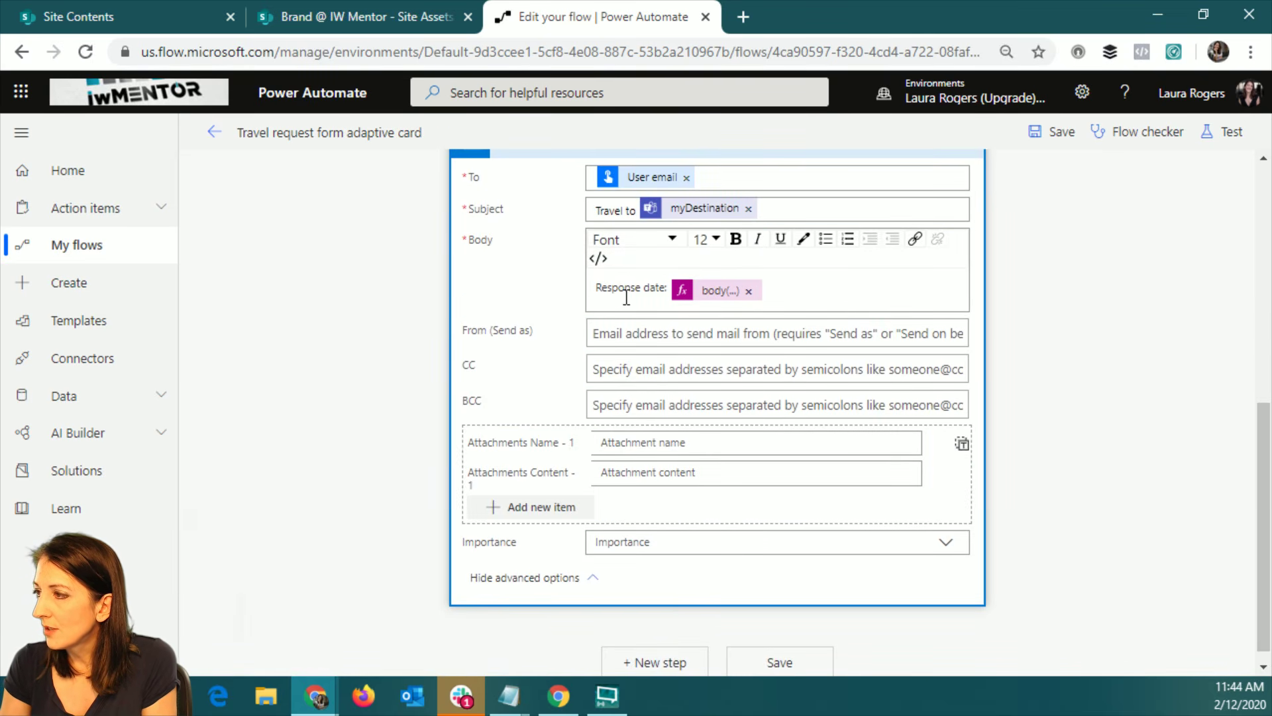
- Save and test the flow using data from the most recent successful test run
click(1227, 132)
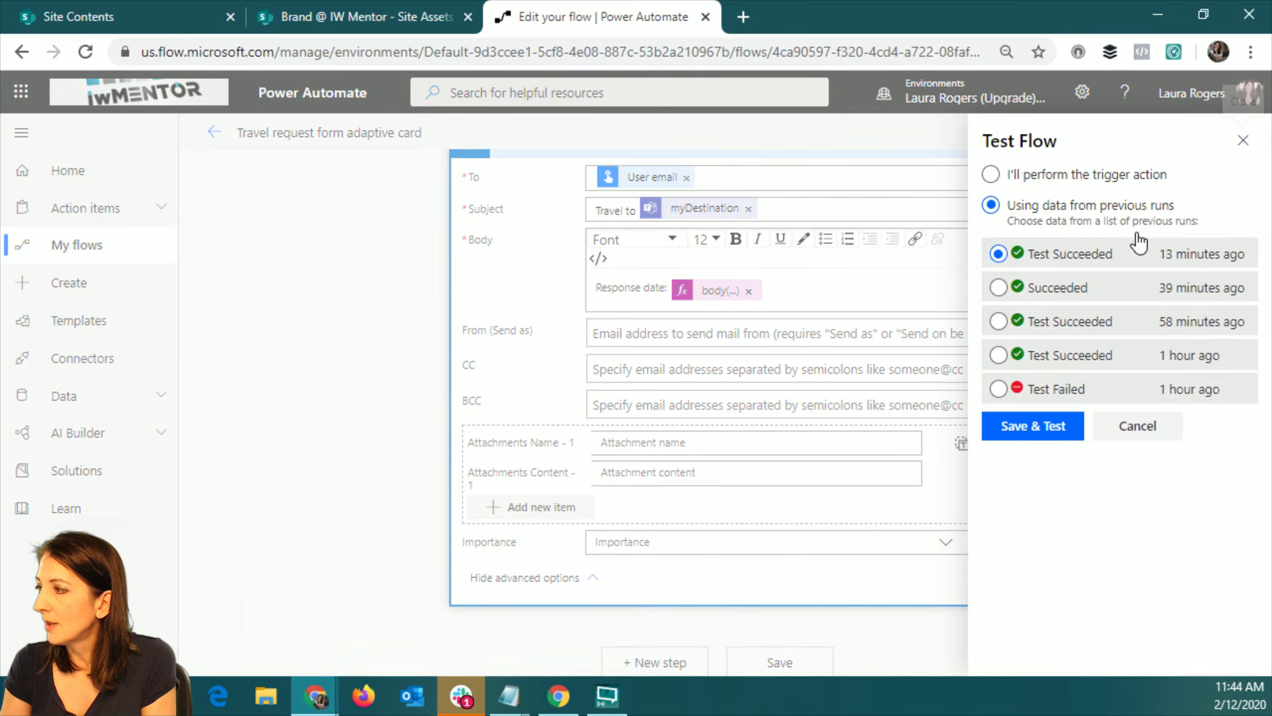
click(998, 239)
click(1048, 429)
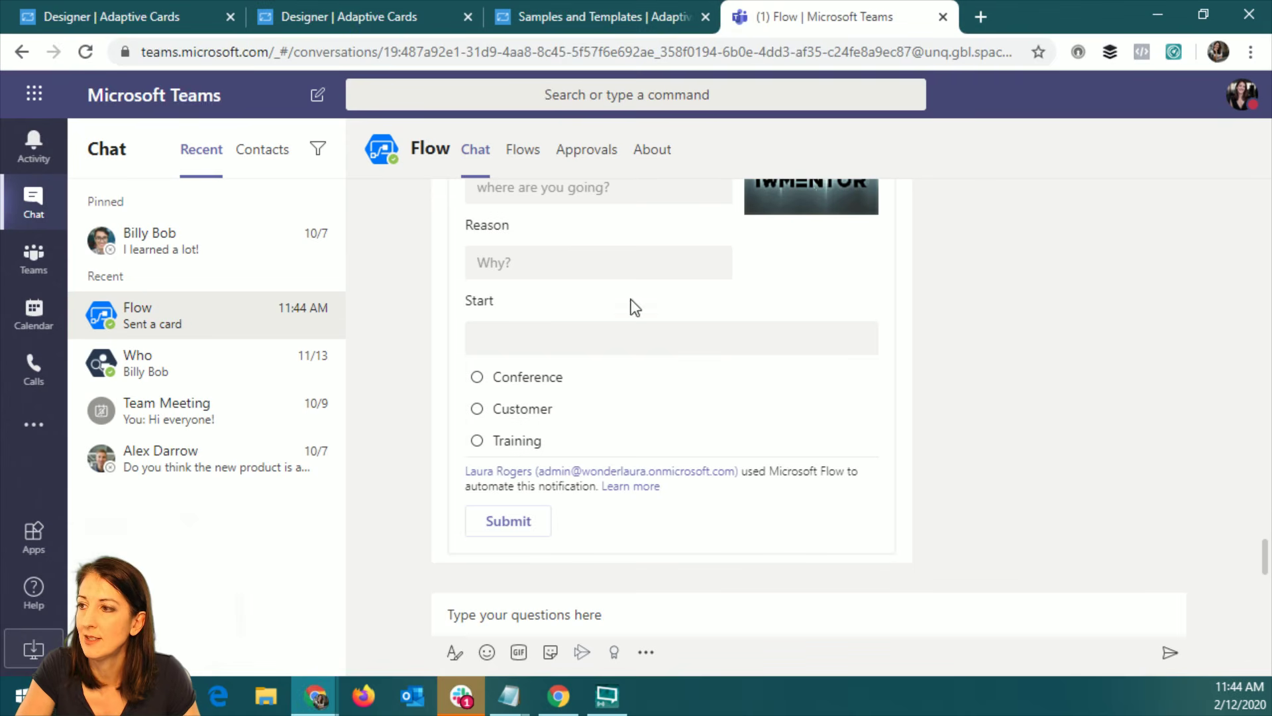
- In the new Travel Request card in Microsoft Teams, enter "Places" as the destination and "fun" as the reason
scroll(809, 281, up, 3)
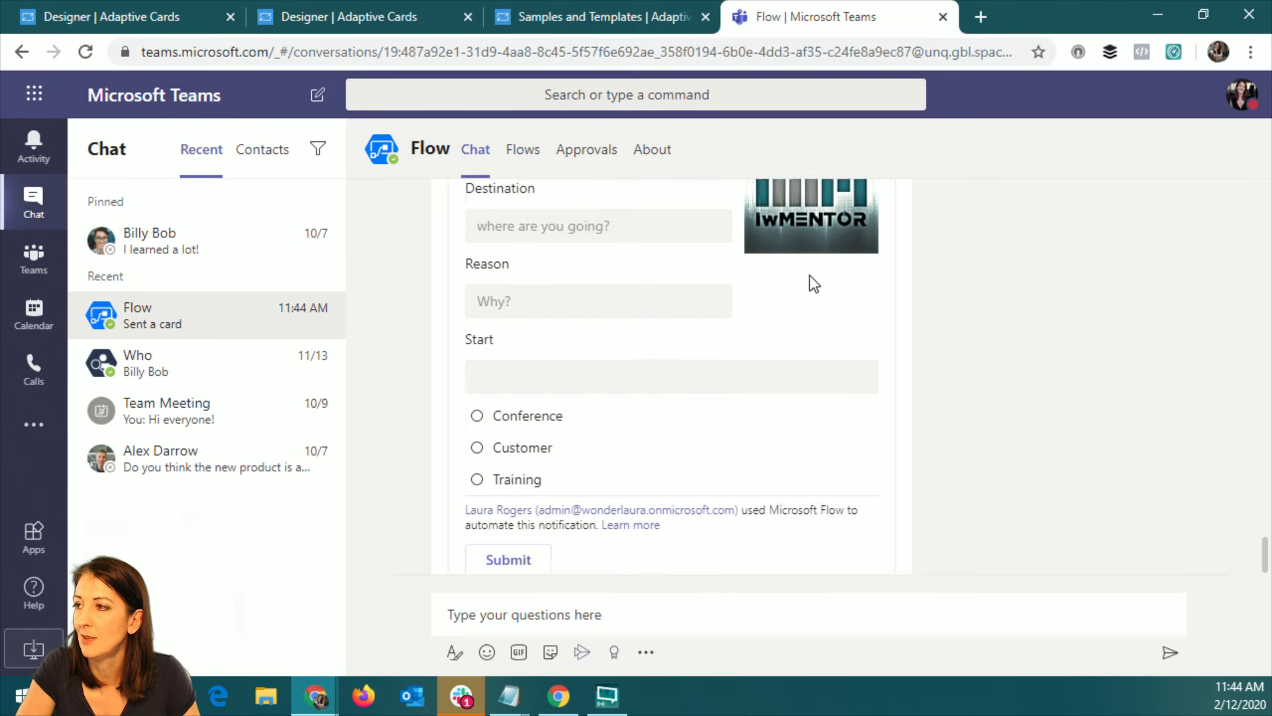
click(593, 376)
text(PLa)
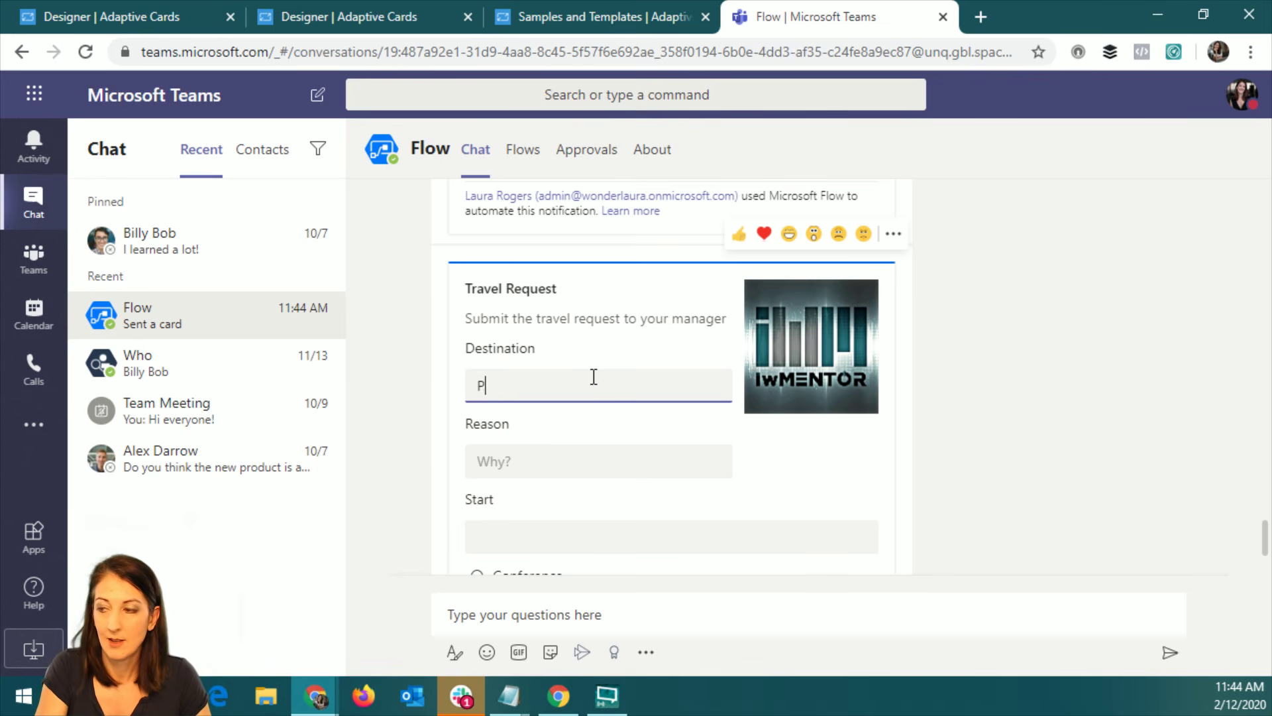
key(BackSpace)
key(BackSpace)
text(laces)
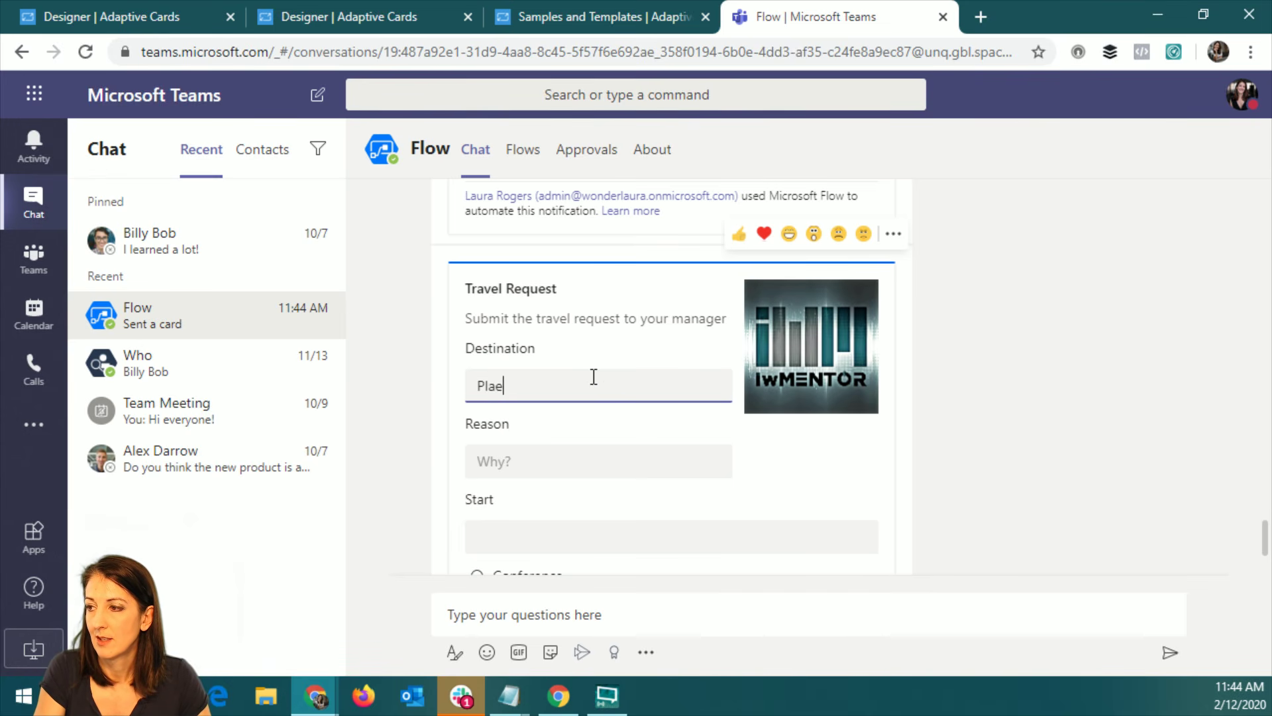
click(580, 455)
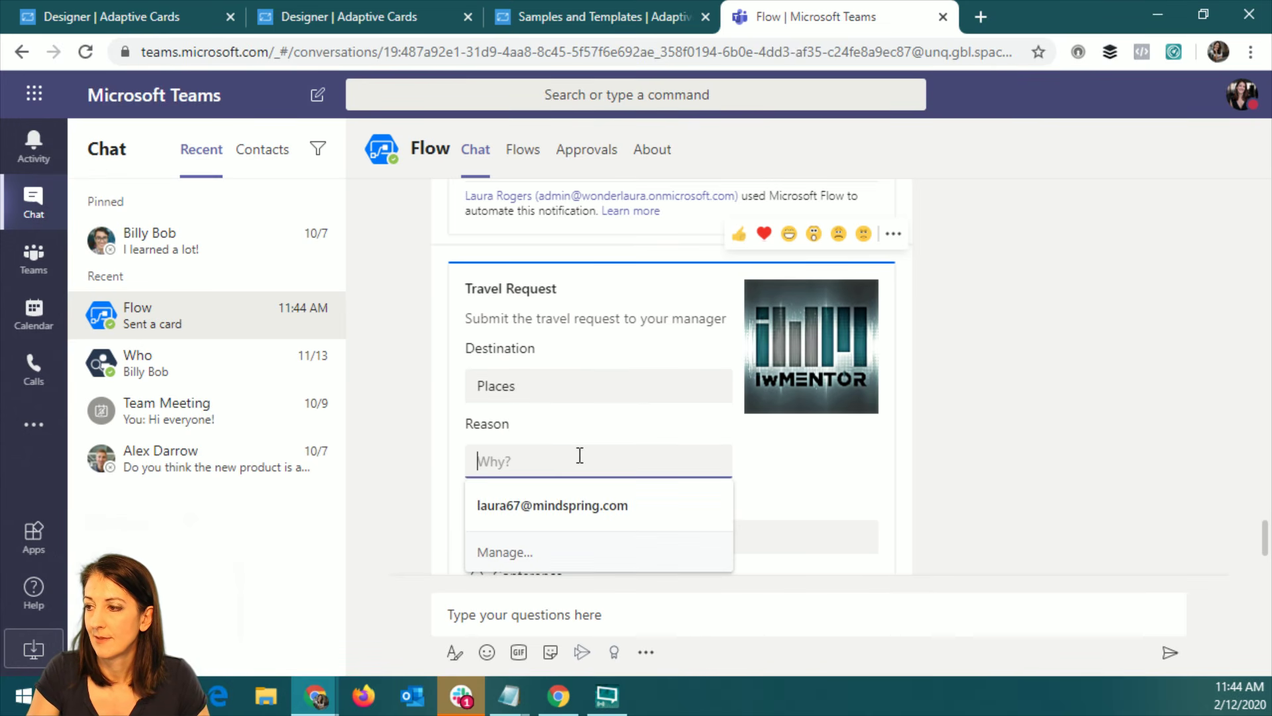
text(fun)
- Set the travel start to Feb 20, 2020, choose Training as the type, and submit the request
click(563, 532)
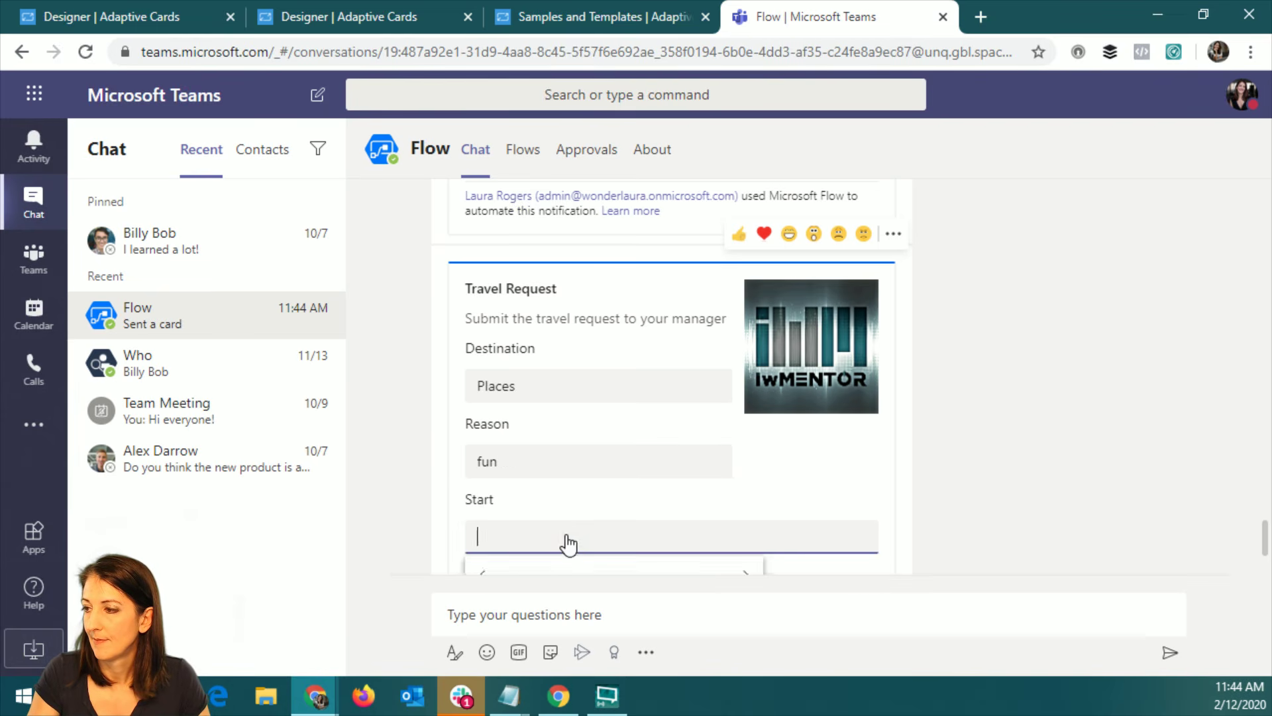
click(652, 487)
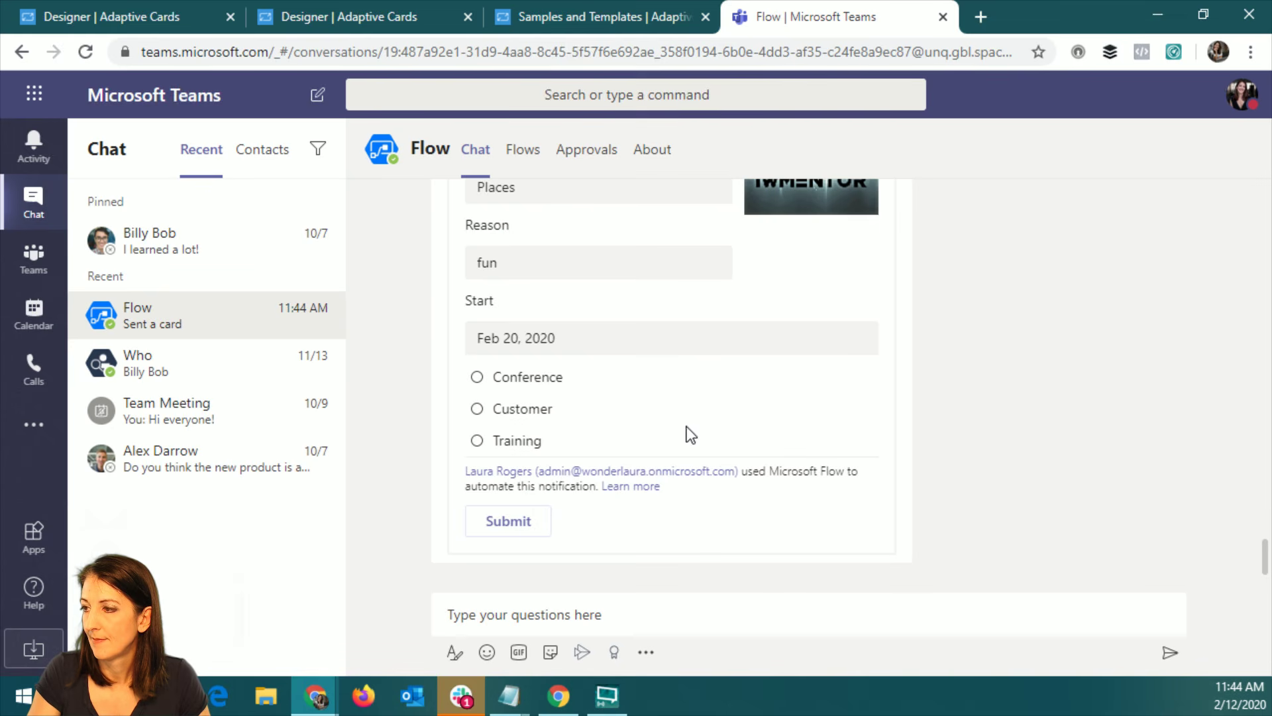
click(477, 440)
click(528, 522)
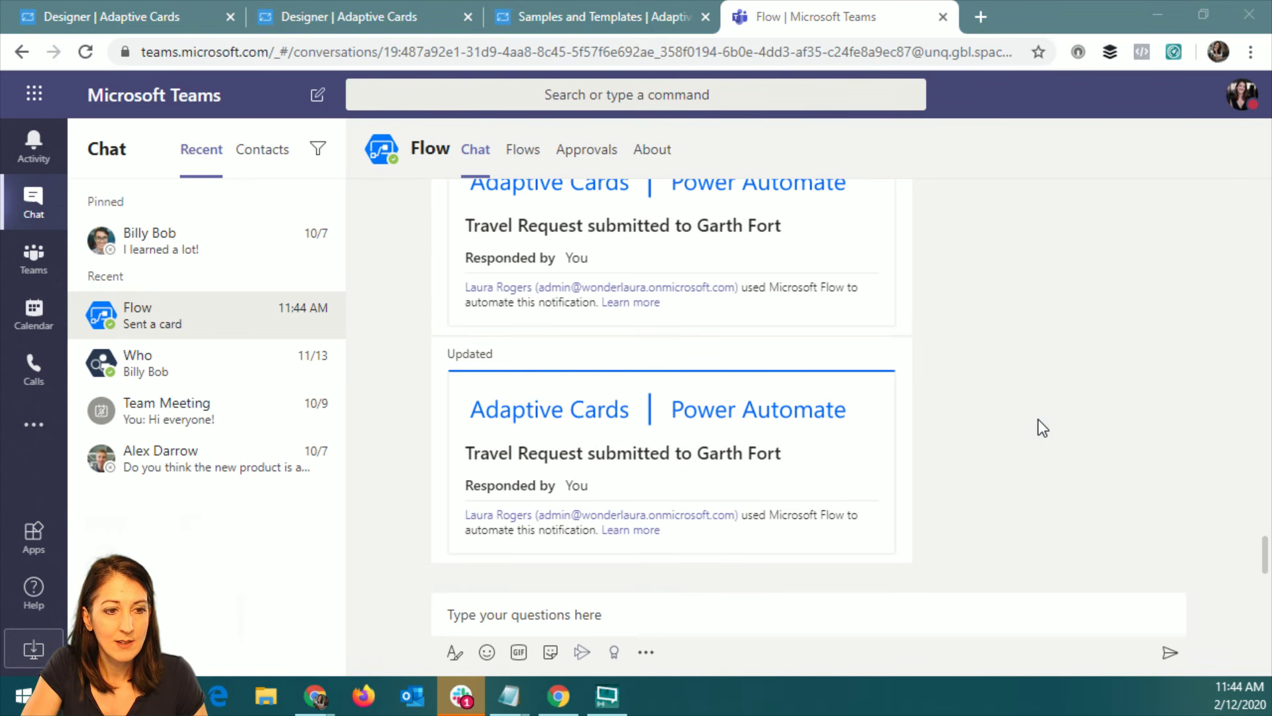
- In the manager's Teams chat, approve the request with the date Feb 19, 2020 and the comment "okey dokey"
key(alt+Tab)
click(514, 524)
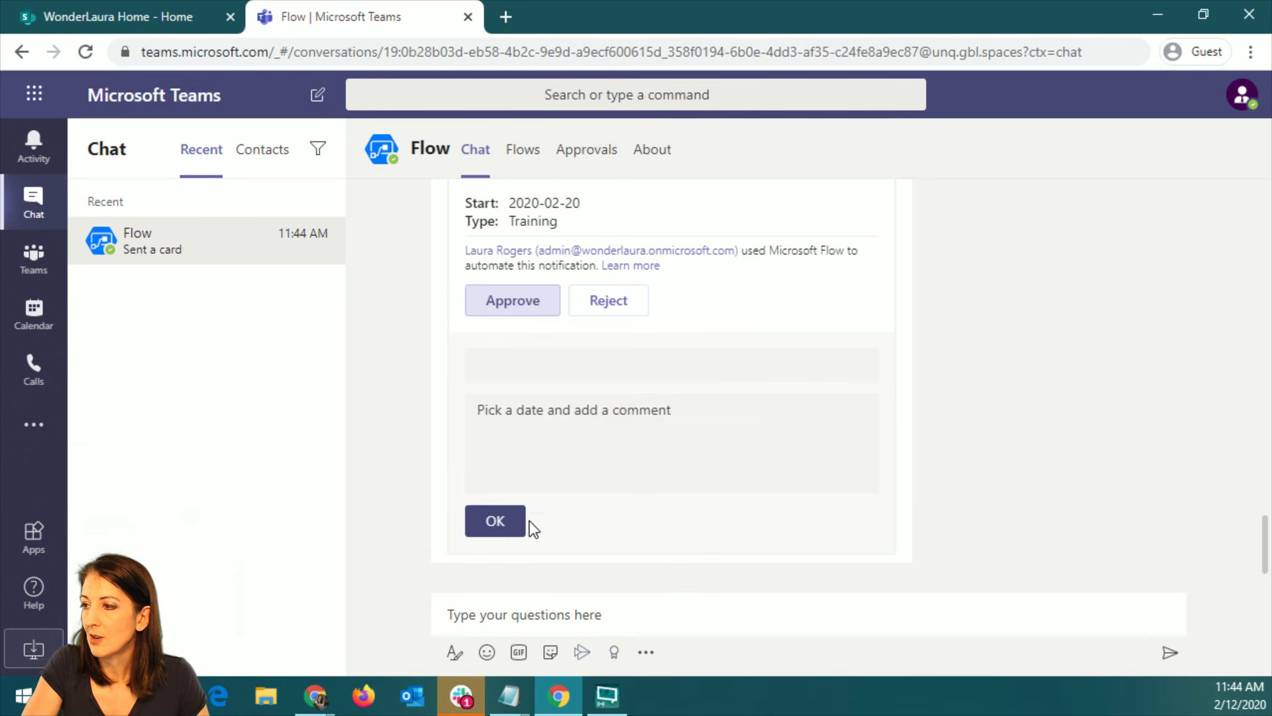
click(548, 364)
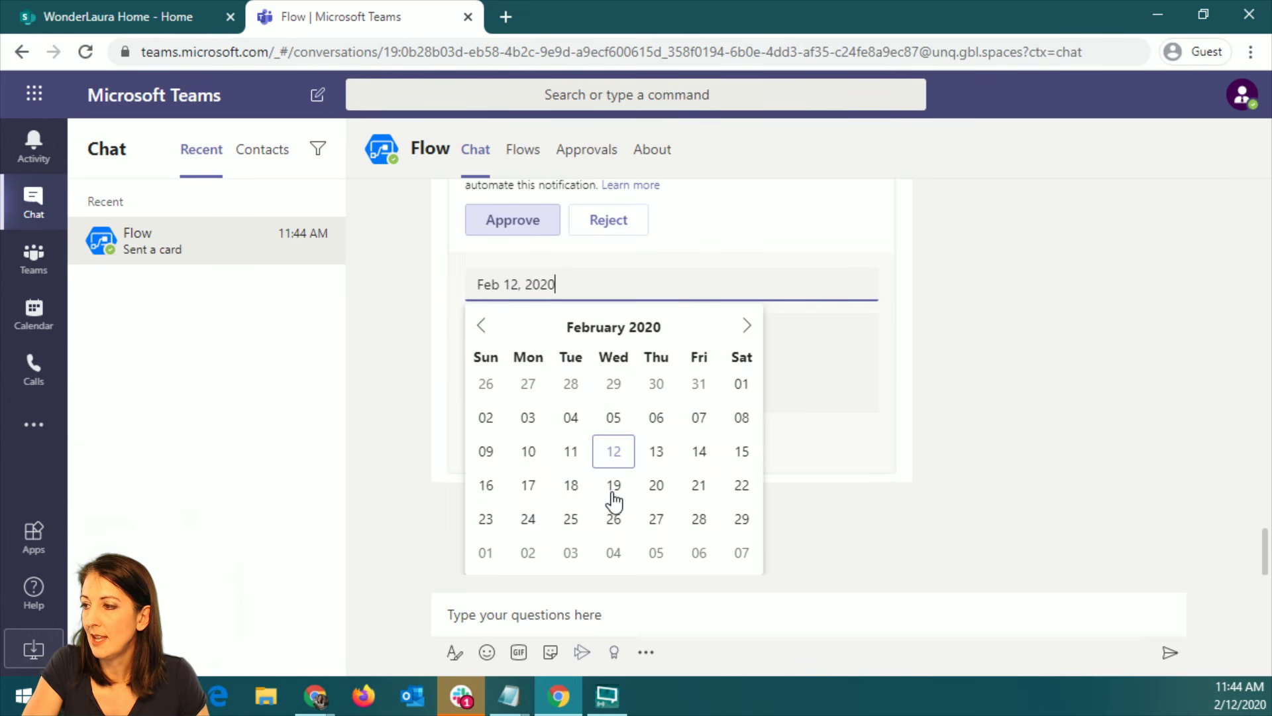
click(613, 490)
click(580, 424)
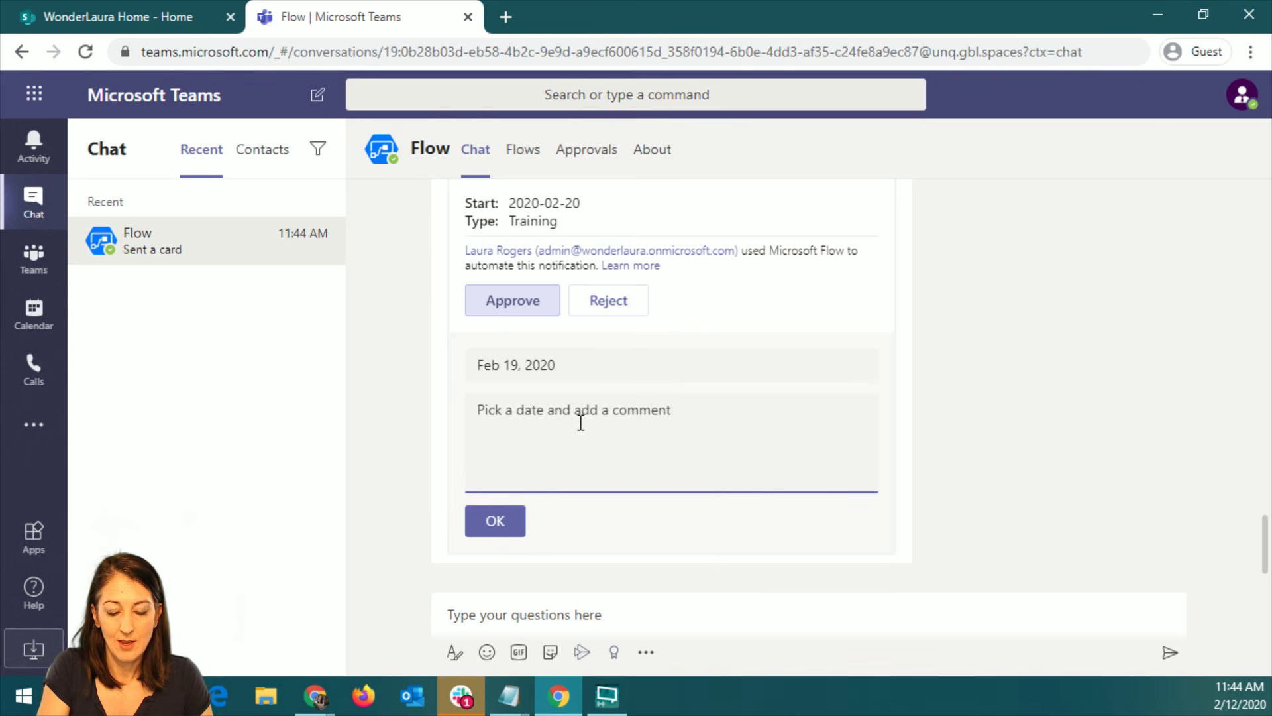
text(okey dokey)
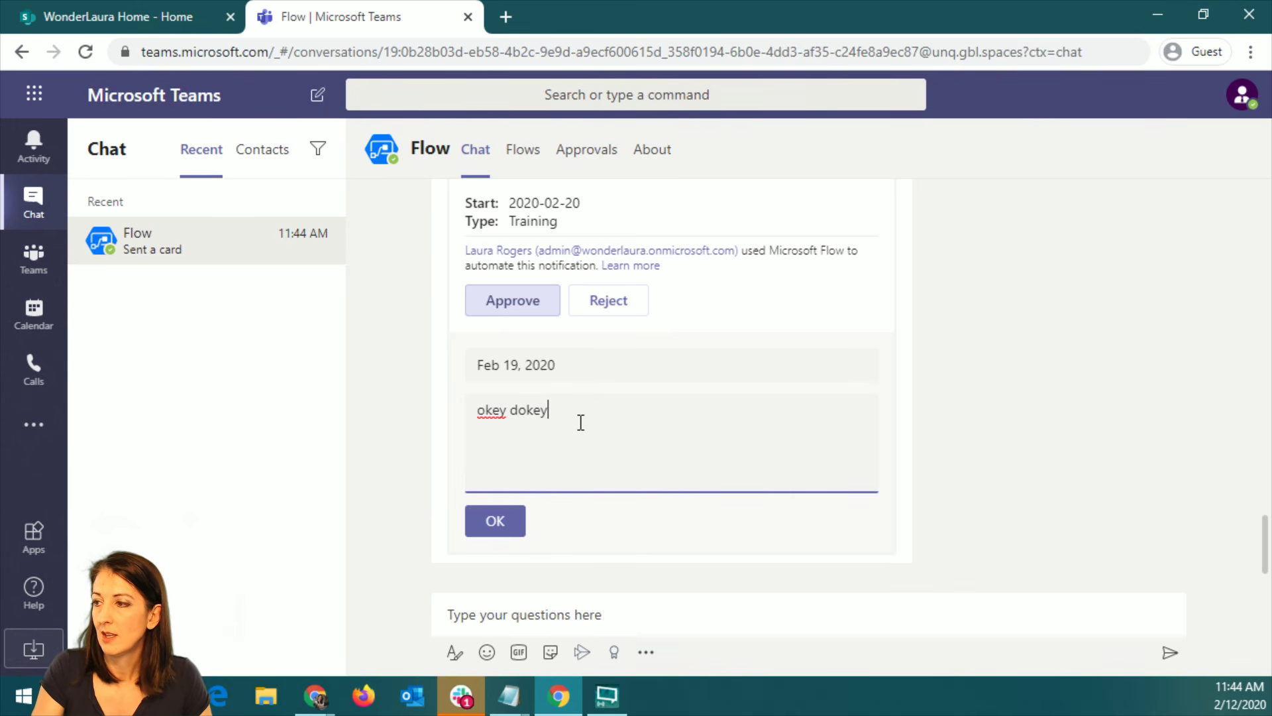
click(496, 520)
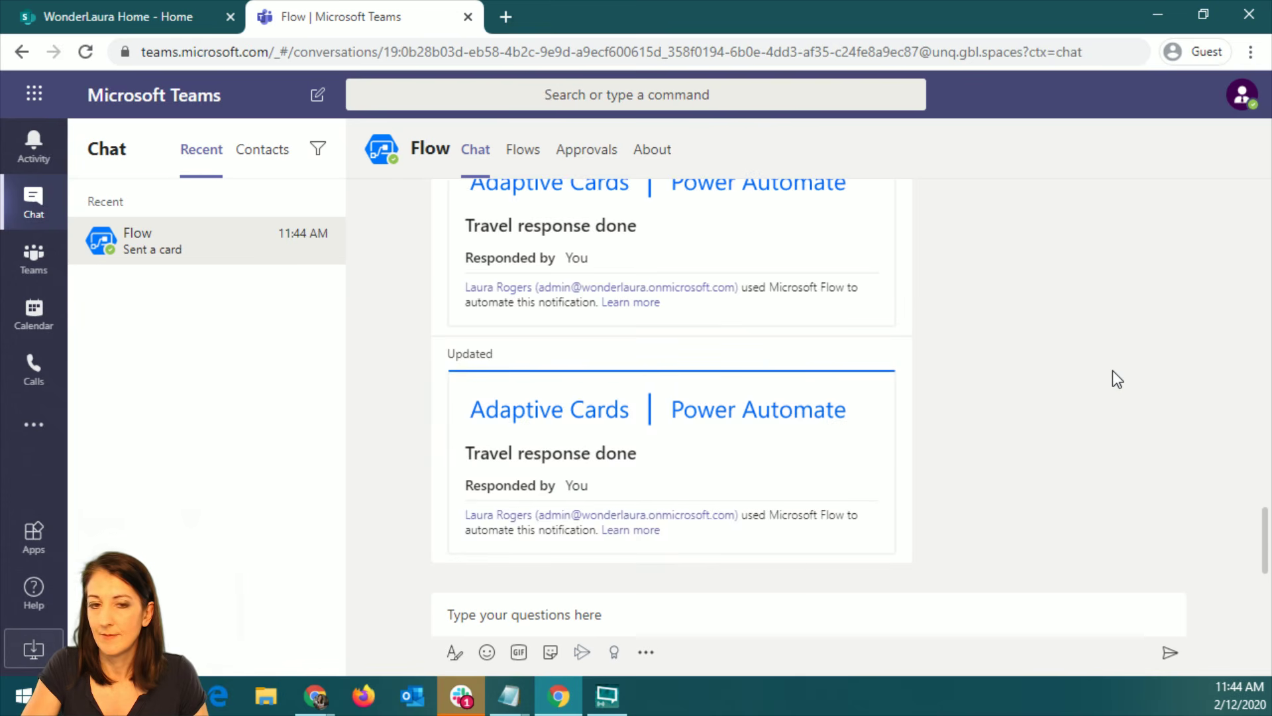
- Return to the Power Automate run and examine the Compose action's inputs and outputs
key(alt+Tab)
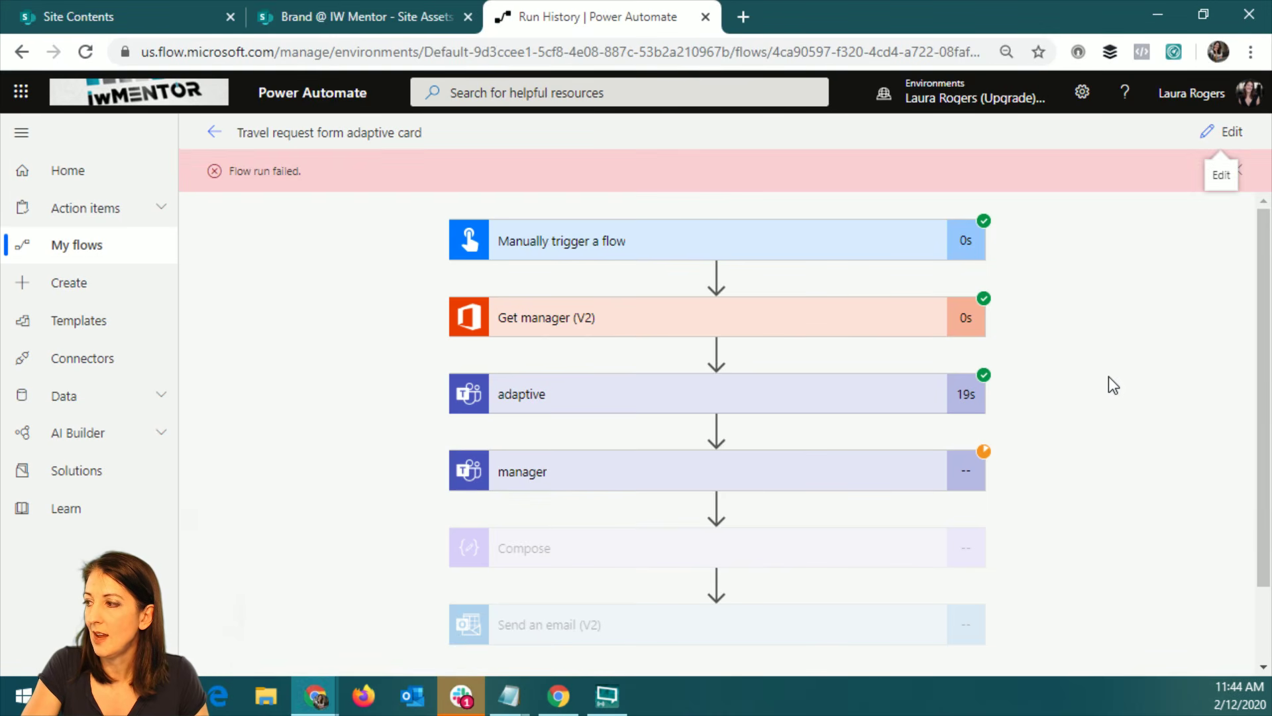
click(709, 553)
scroll(1103, 488, down, 3)
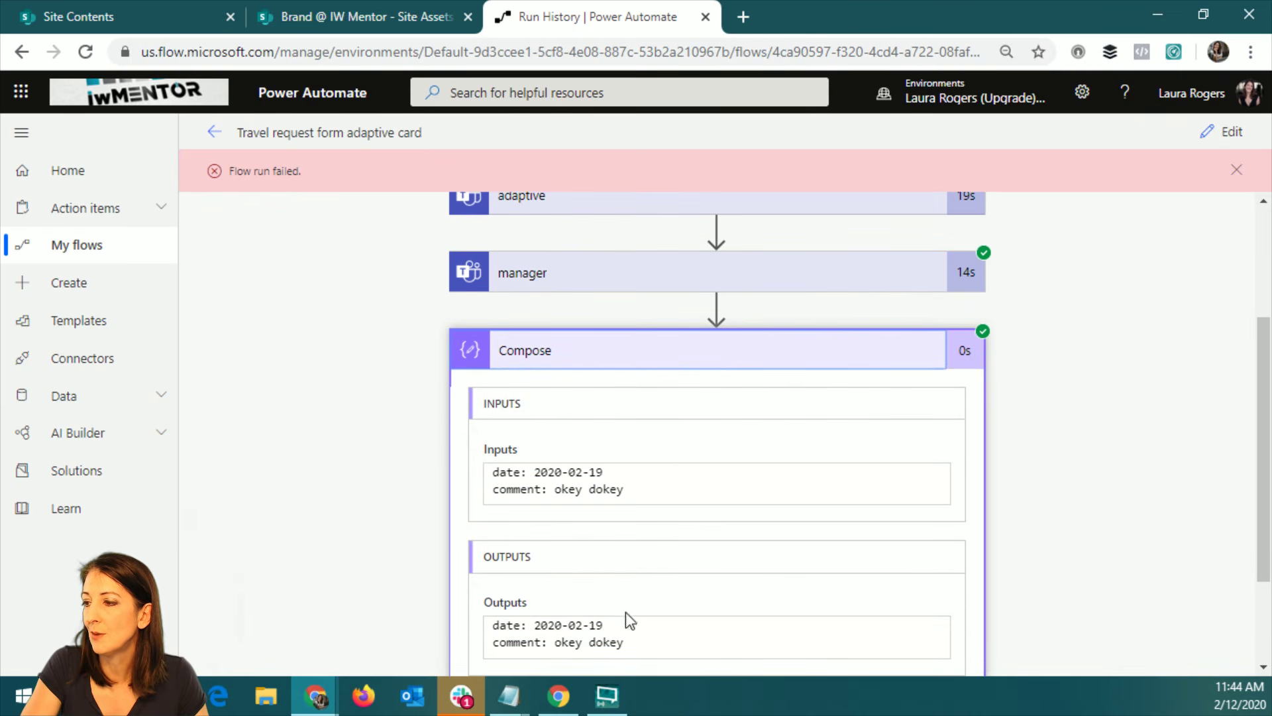
scroll(558, 566, down, 2)
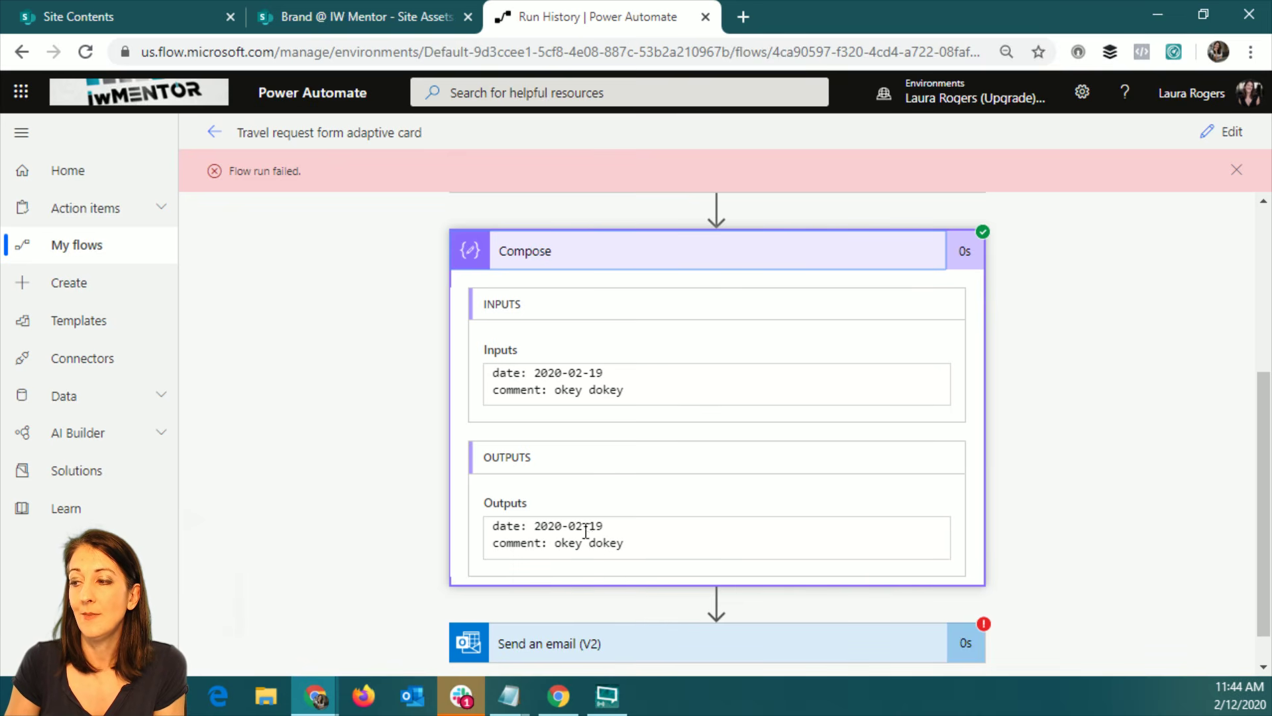
- Reopen the flow for editing and show the full date expression used in the Compose inputs
click(1223, 136)
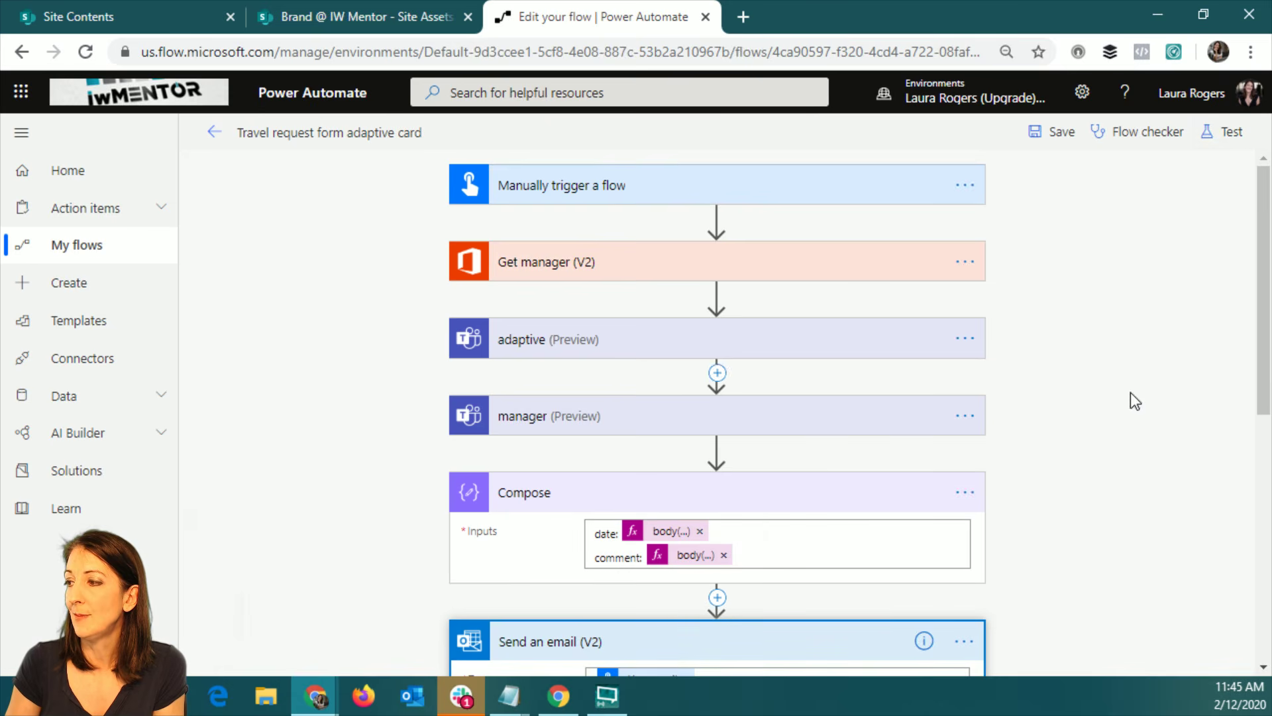
click(676, 531)
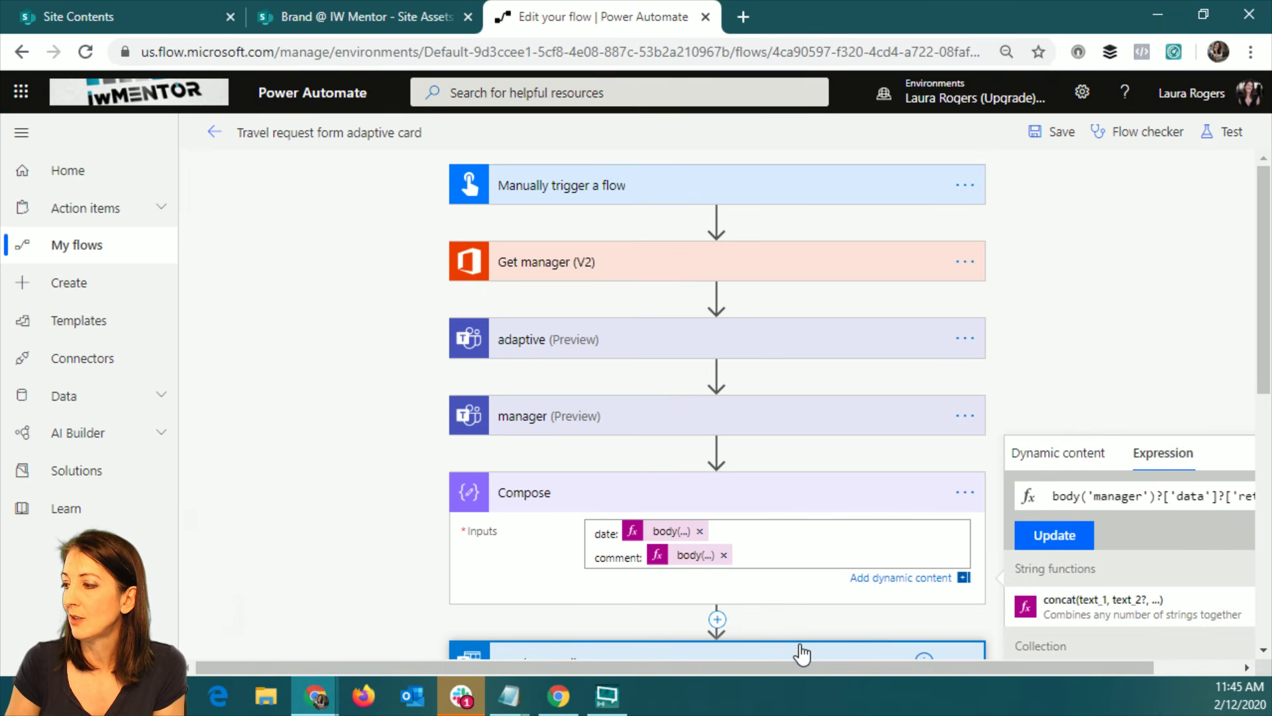
drag(809, 671, 894, 669)
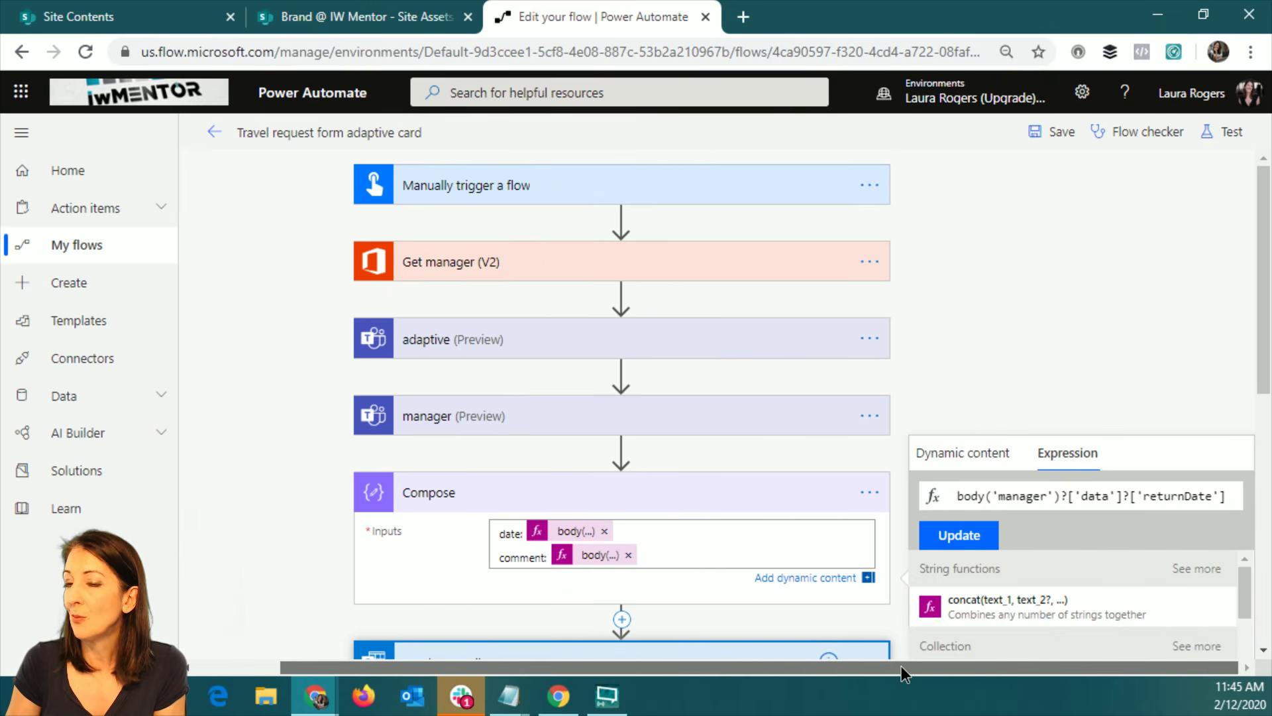
- Place the Notepad JSON response beside the date expression and compare its "data" and "comment" keys with the expression's syntax
drag(0, 126, 654, 117)
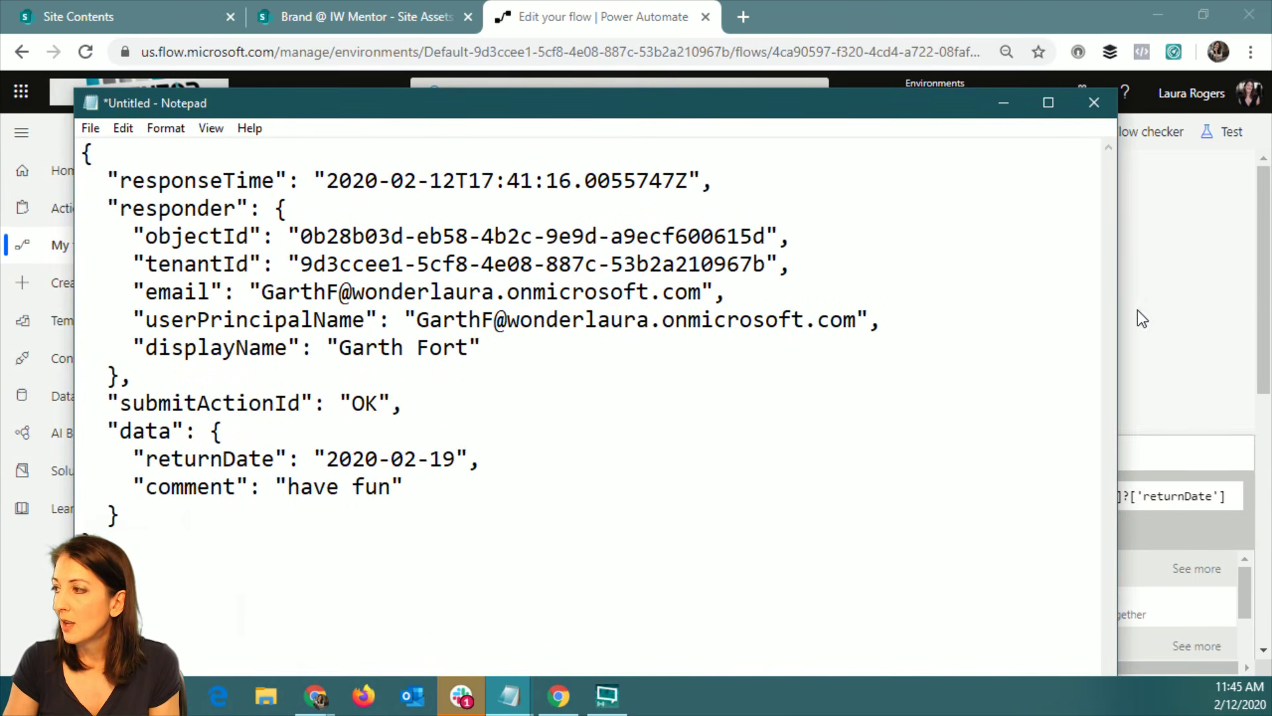
drag(1122, 305, 704, 318)
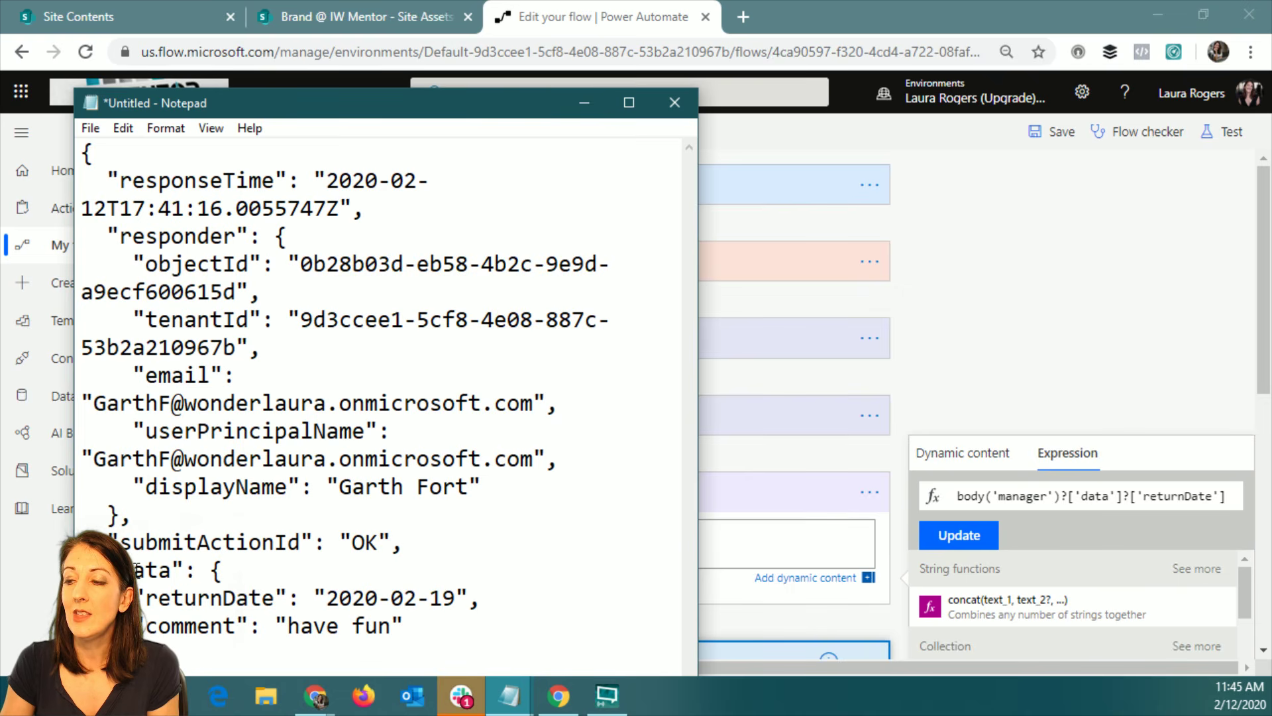
drag(1072, 495, 1129, 497)
key(alt+Tab)
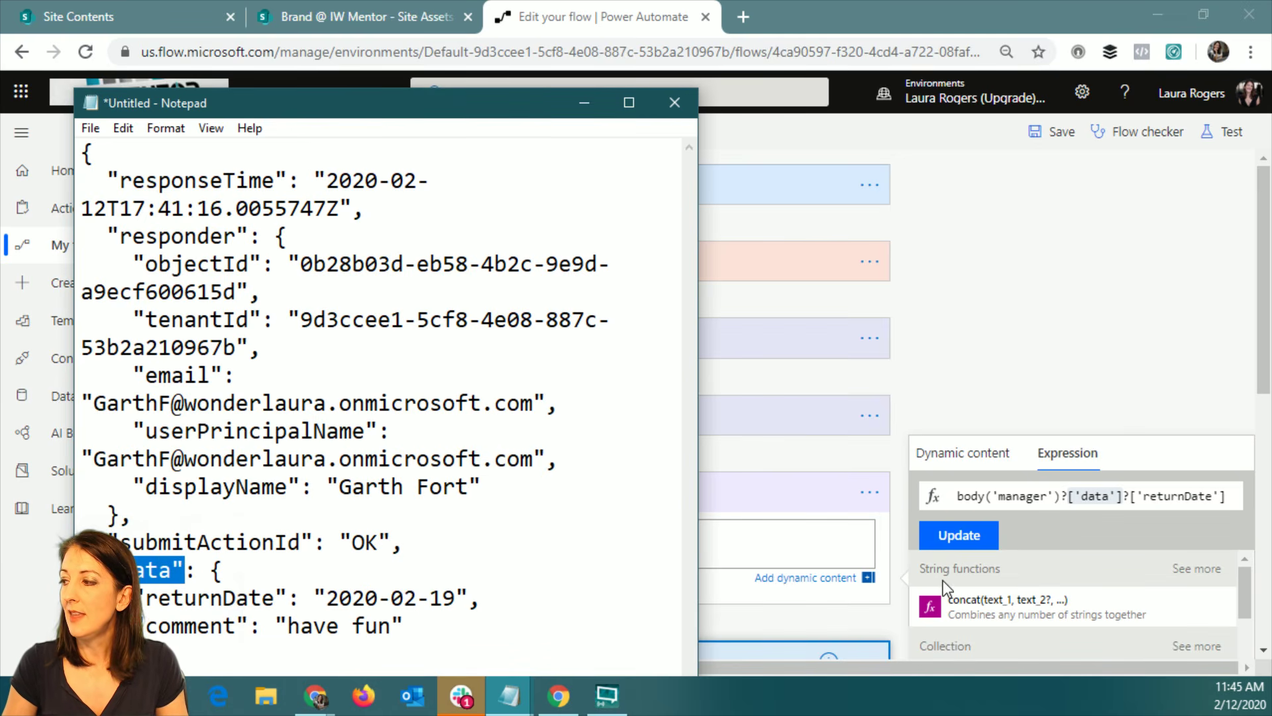
double_click(186, 625)
click(227, 625)
drag(236, 625, 146, 626)
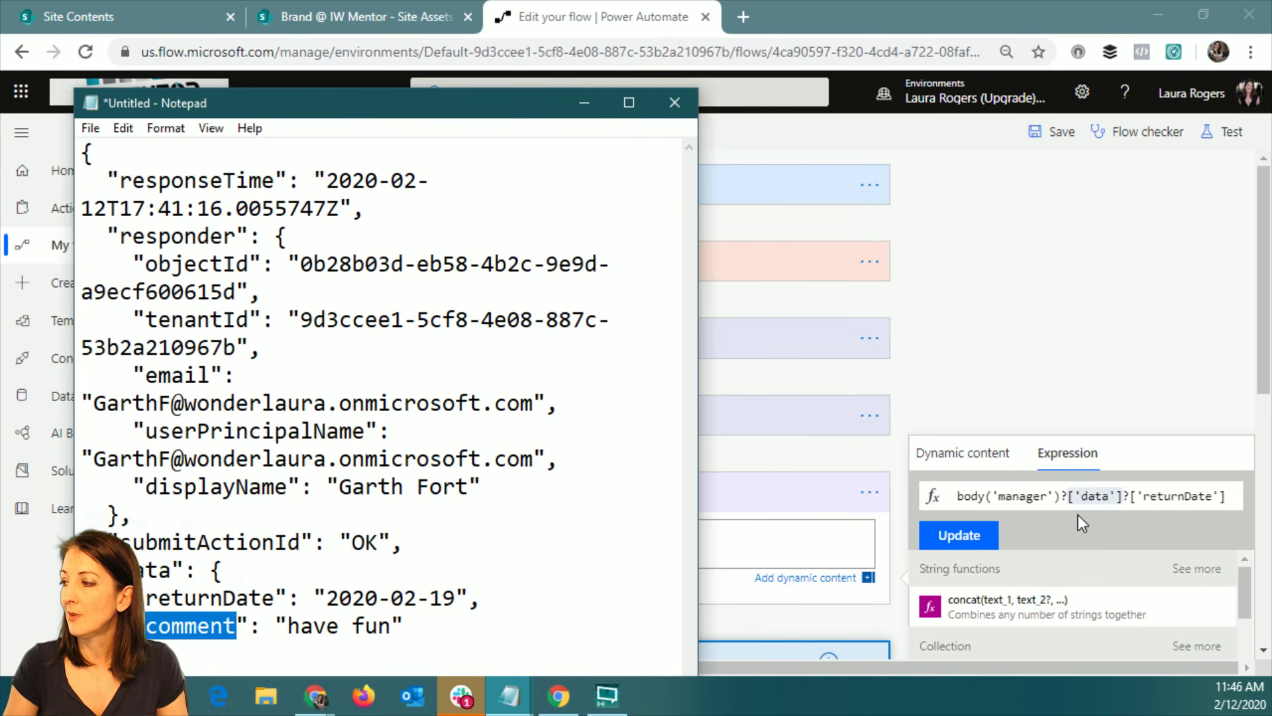
- Return to the flow and open the comment expression in the Compose inputs to review it
click(838, 542)
click(596, 557)
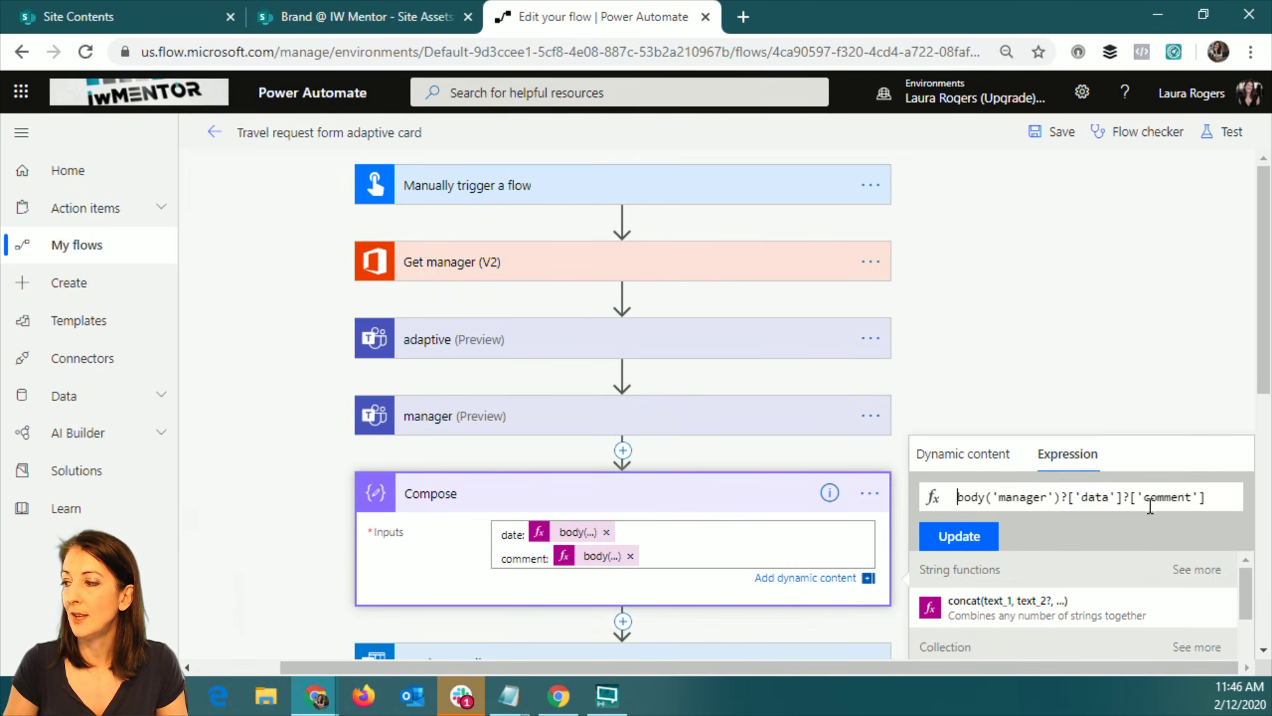
key(F10)
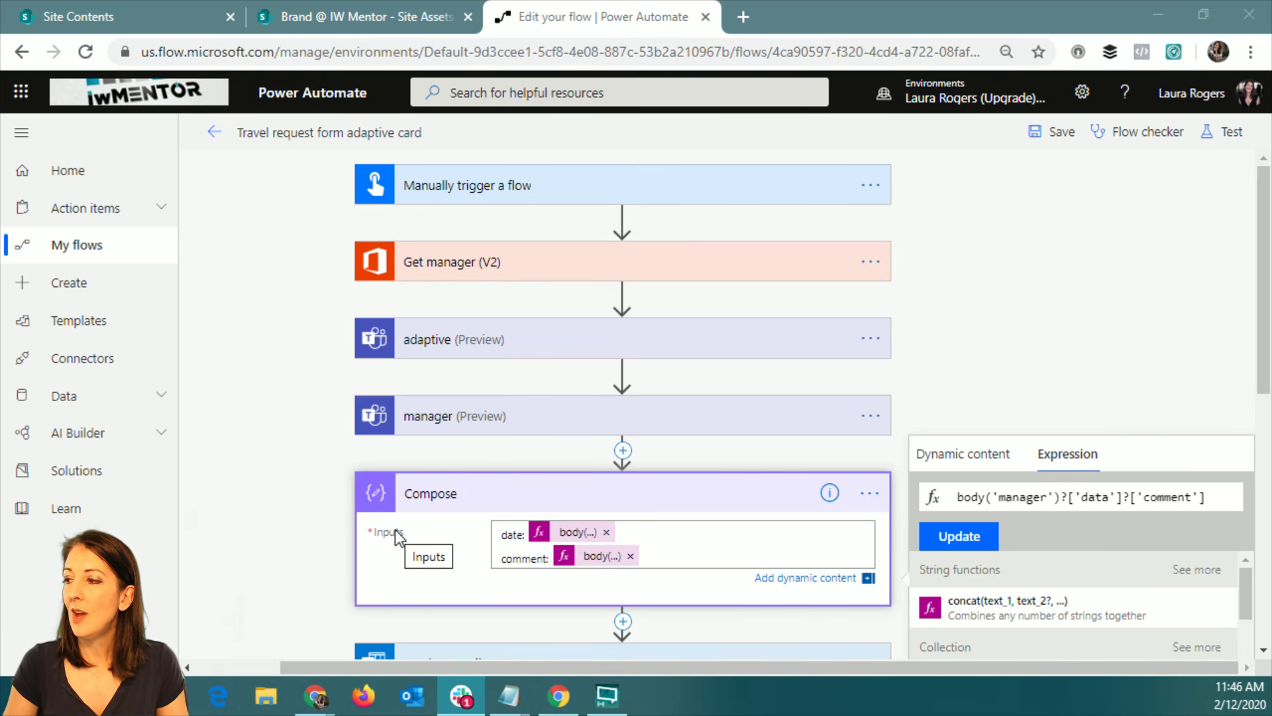
- Bring up the Notepad JSON response, examine its "submitActionId" value, and put Notepad away
click(210, 568)
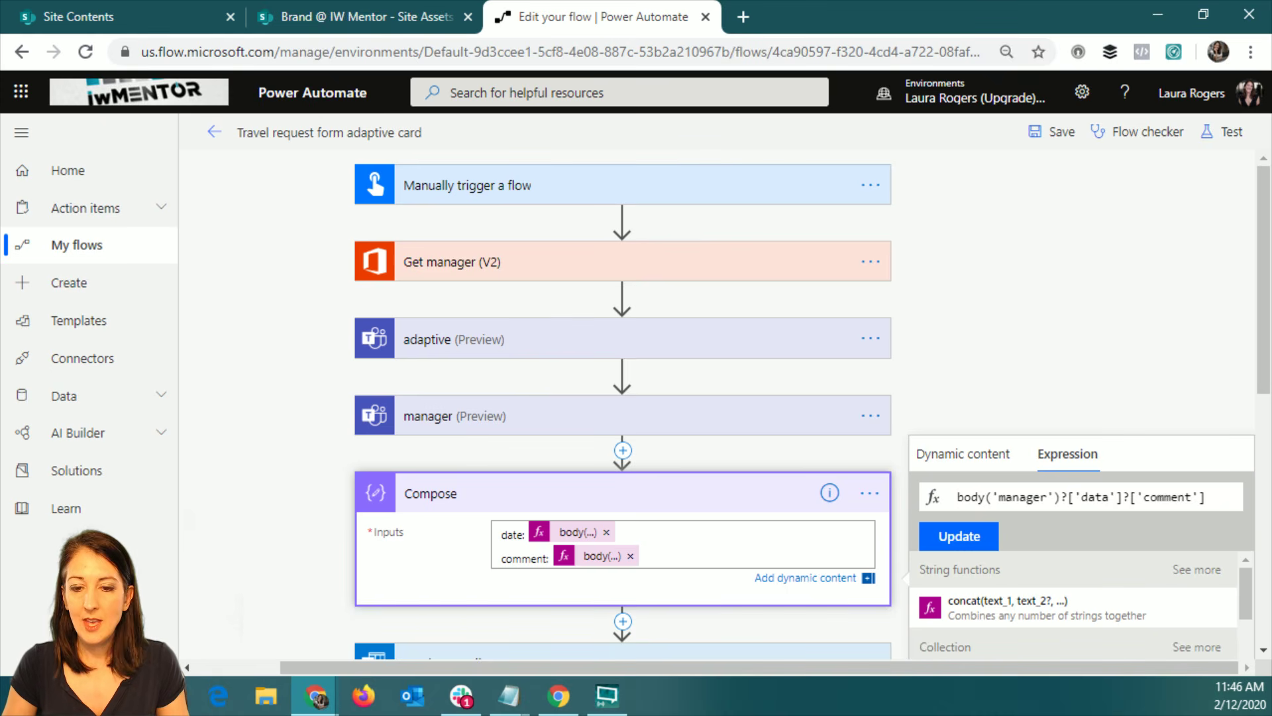
key(alt+Tab)
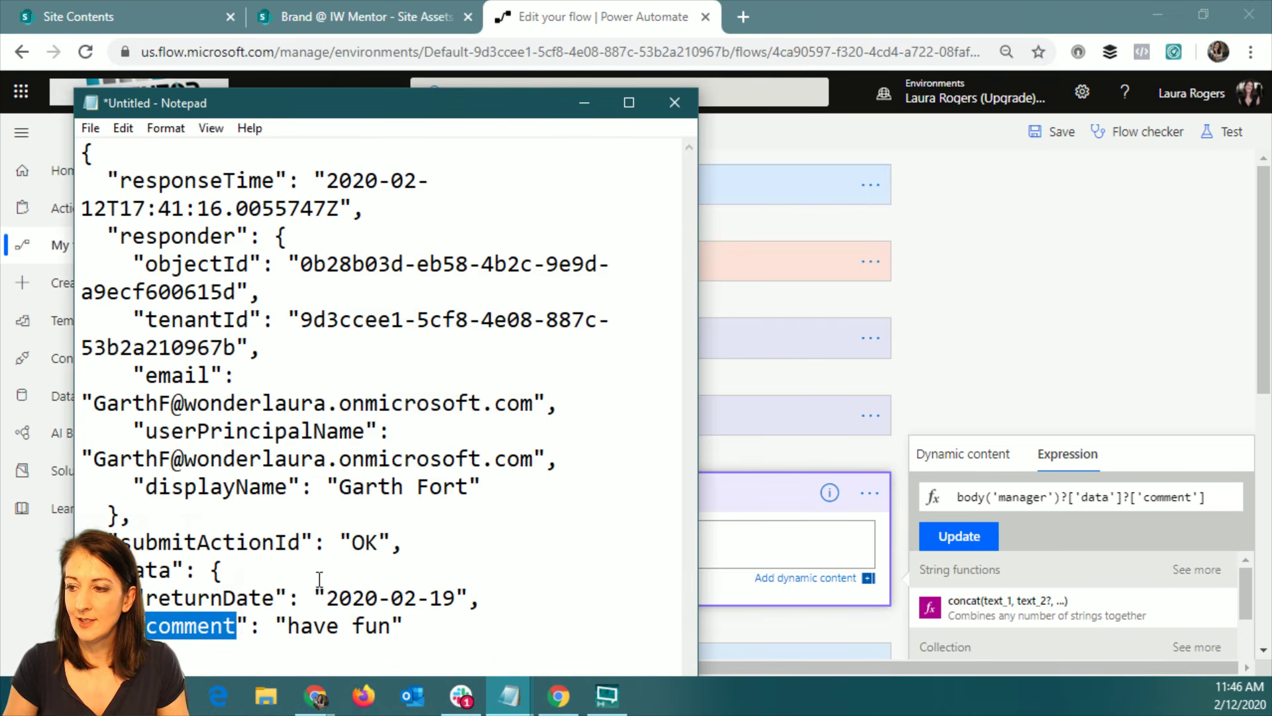
drag(351, 542, 377, 544)
click(363, 542)
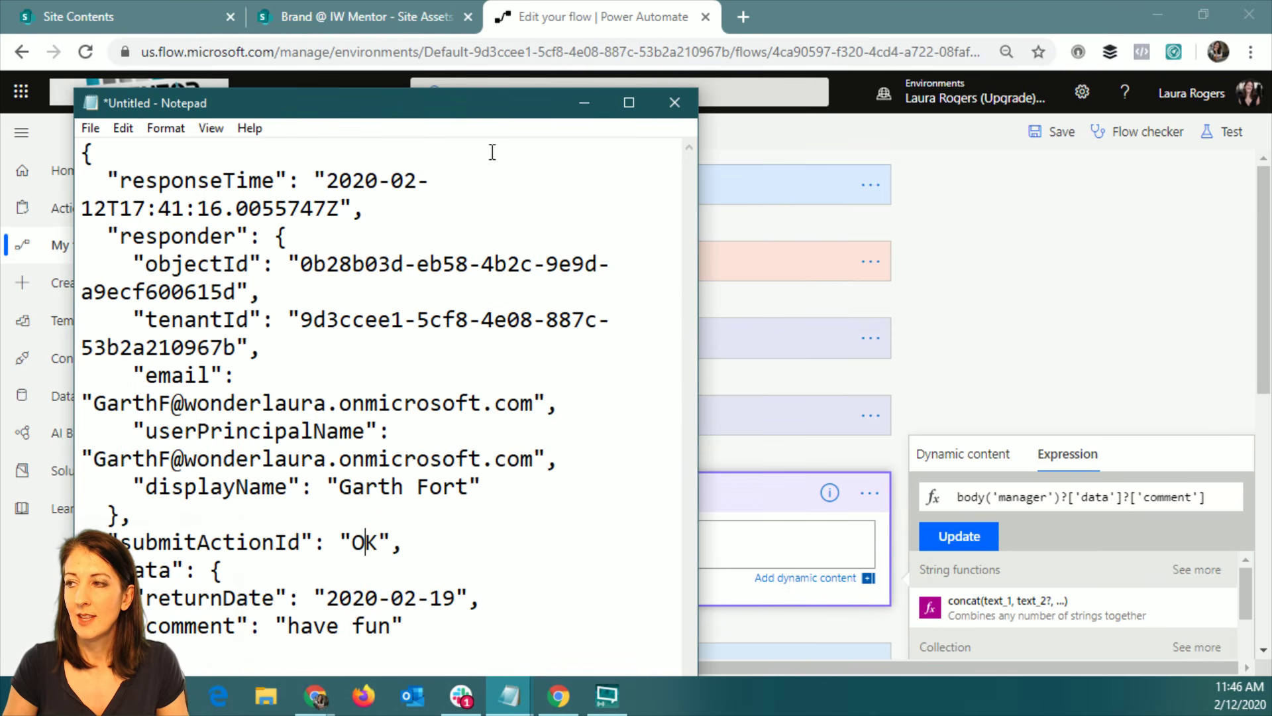
drag(498, 102, 841, 87)
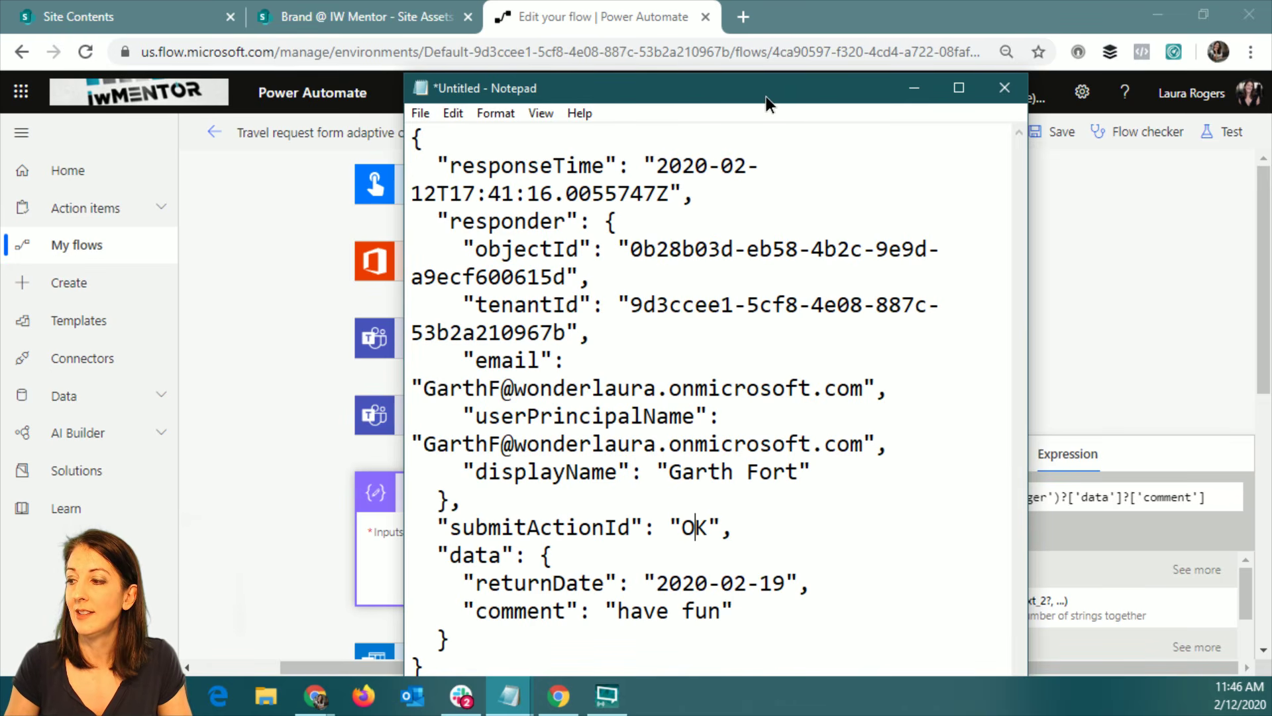
click(914, 88)
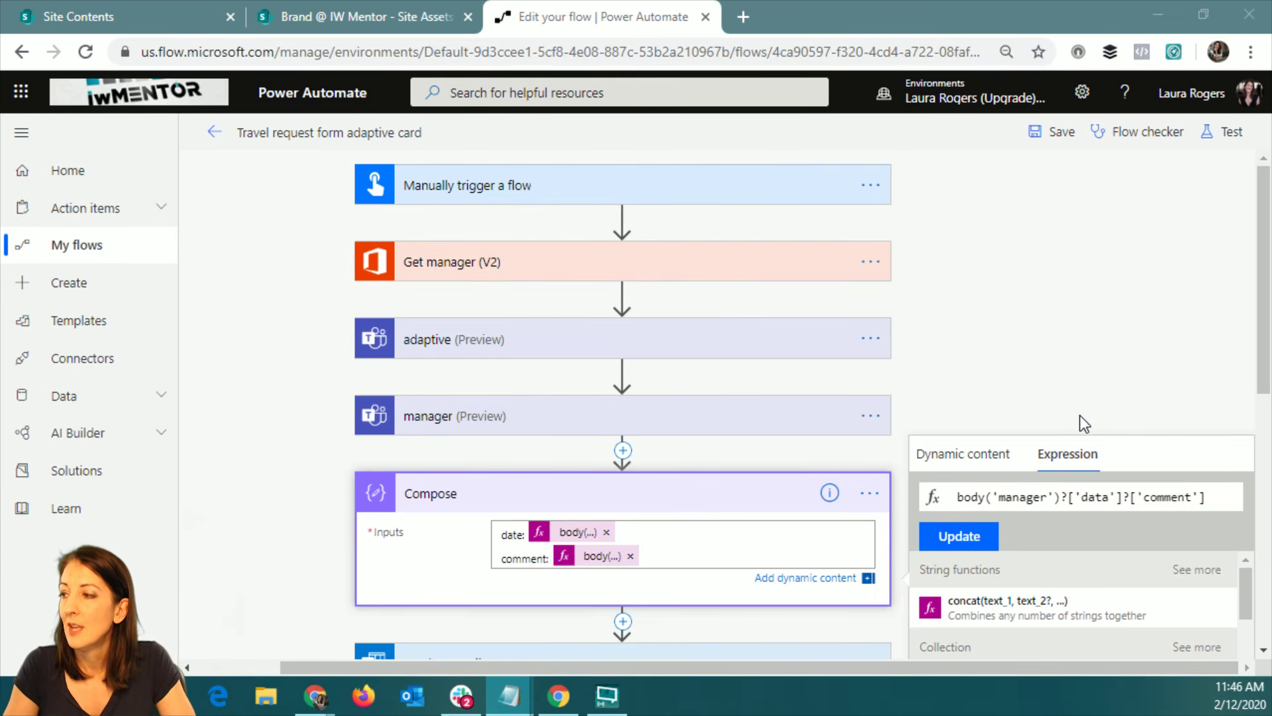
- Switch to the Adaptive Cards Designer holding the Travel Request card and set the Approve button's Id to "LauraApprove"
click(1016, 329)
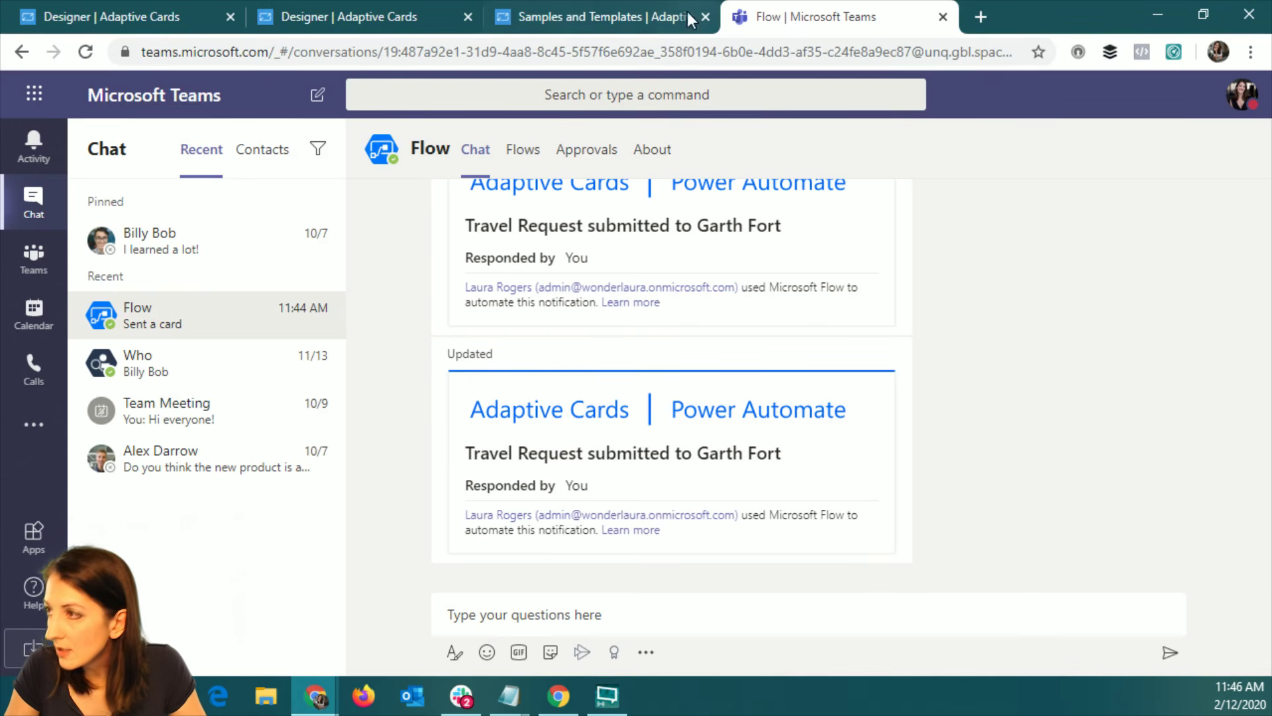
click(570, 17)
click(424, 16)
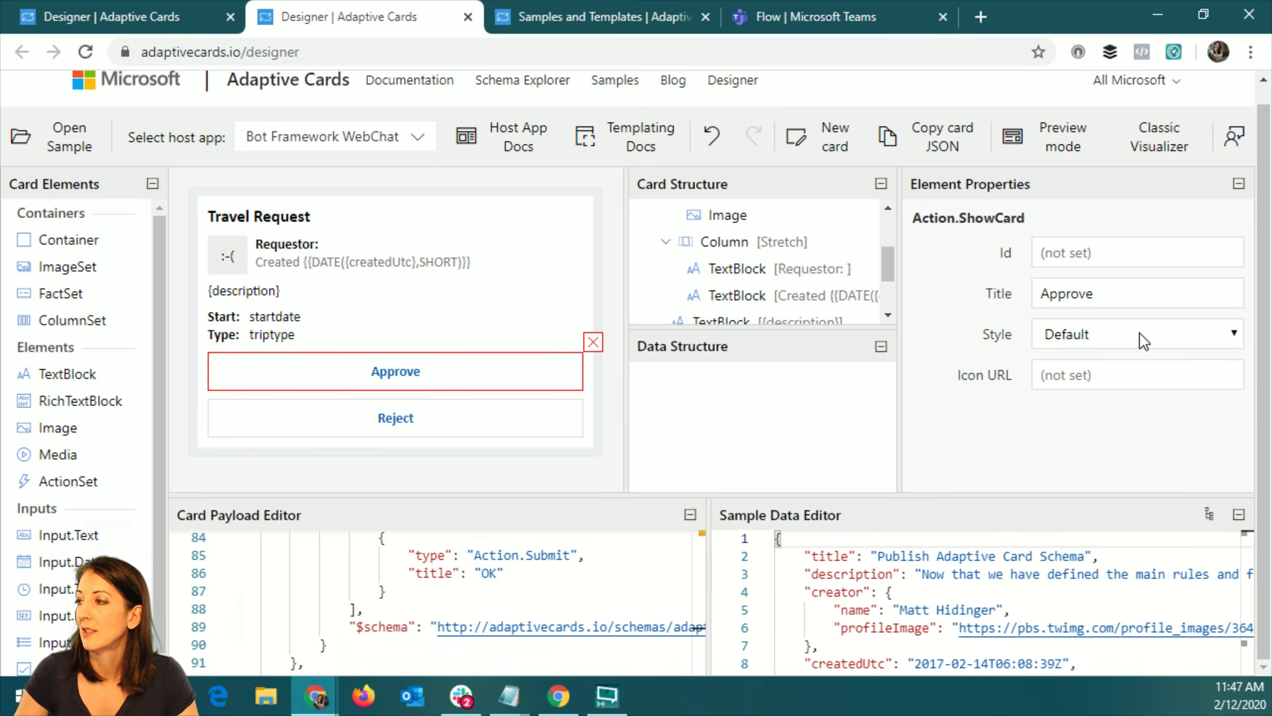
drag(642, 499, 656, 462)
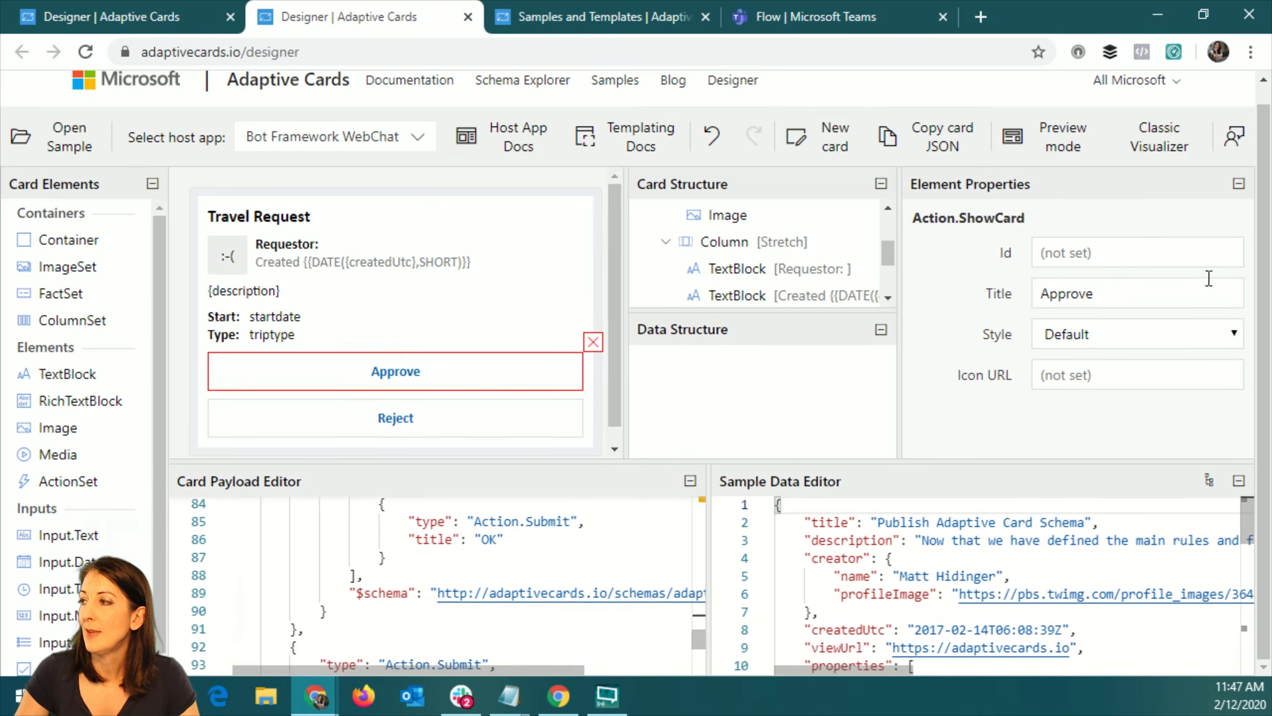
click(1109, 250)
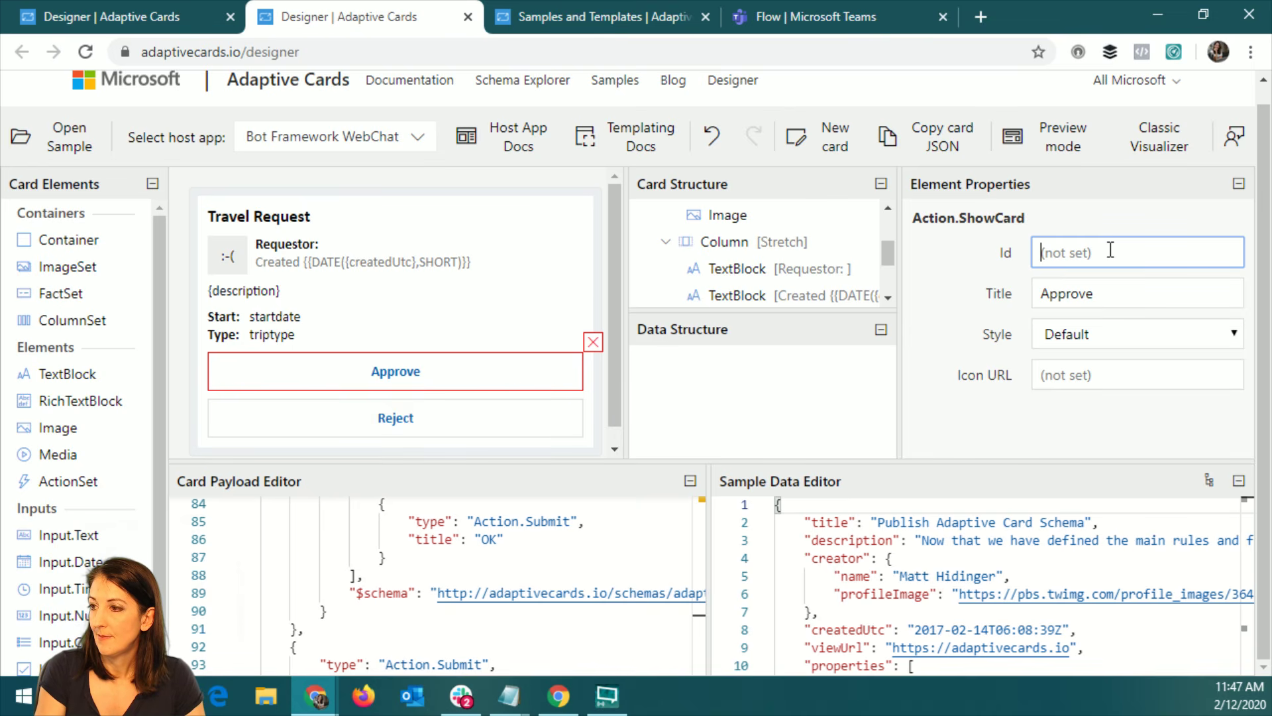
text(ap)
key(BackSpace)
key(BackSpace)
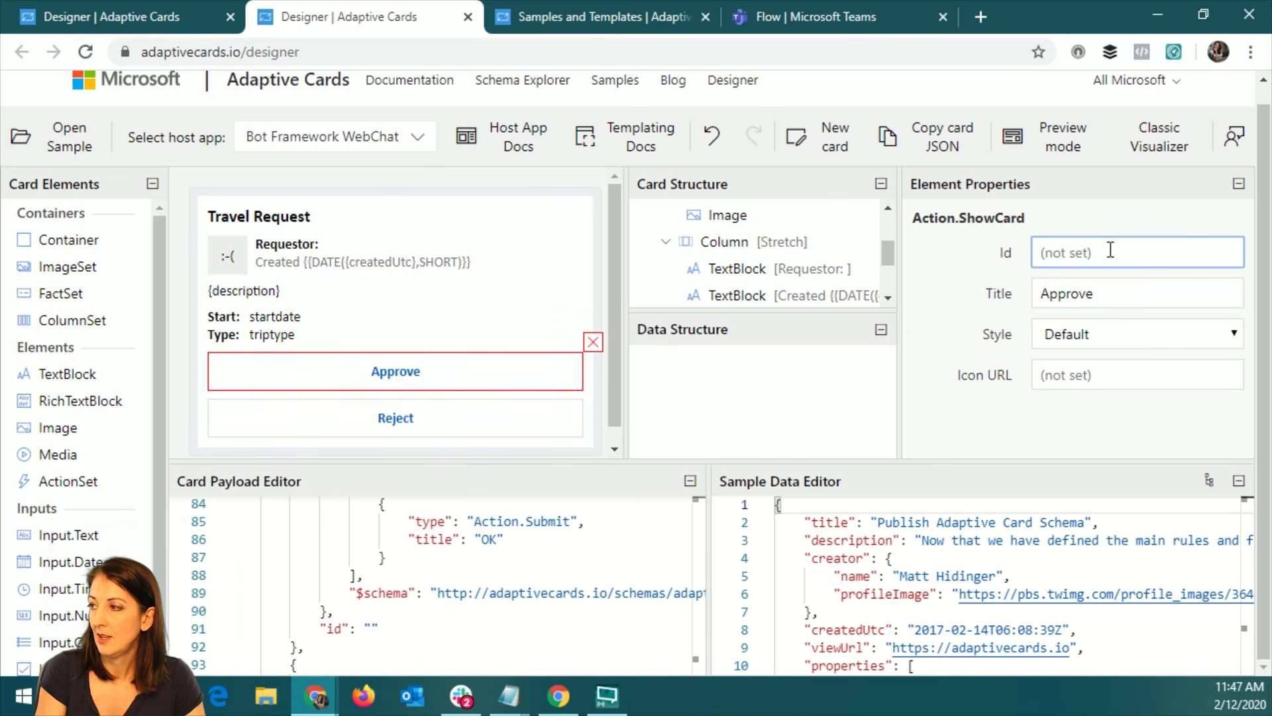
text(L)
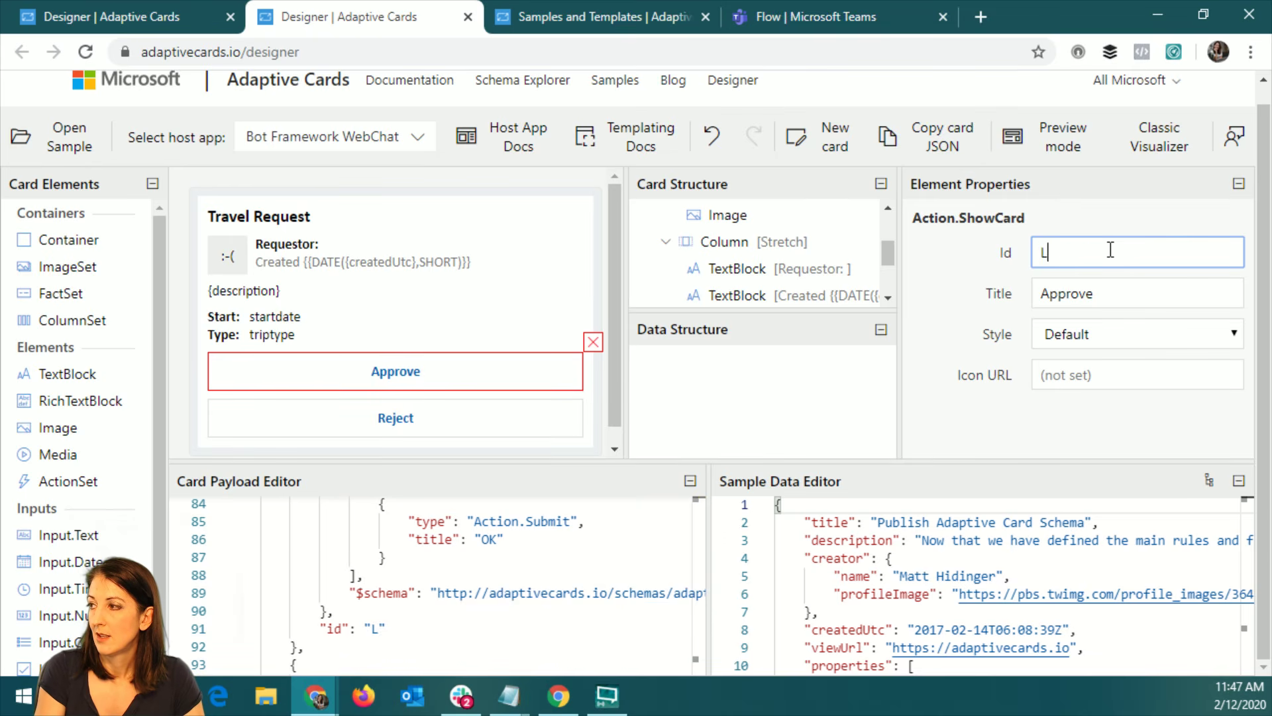
text(auraApprove)
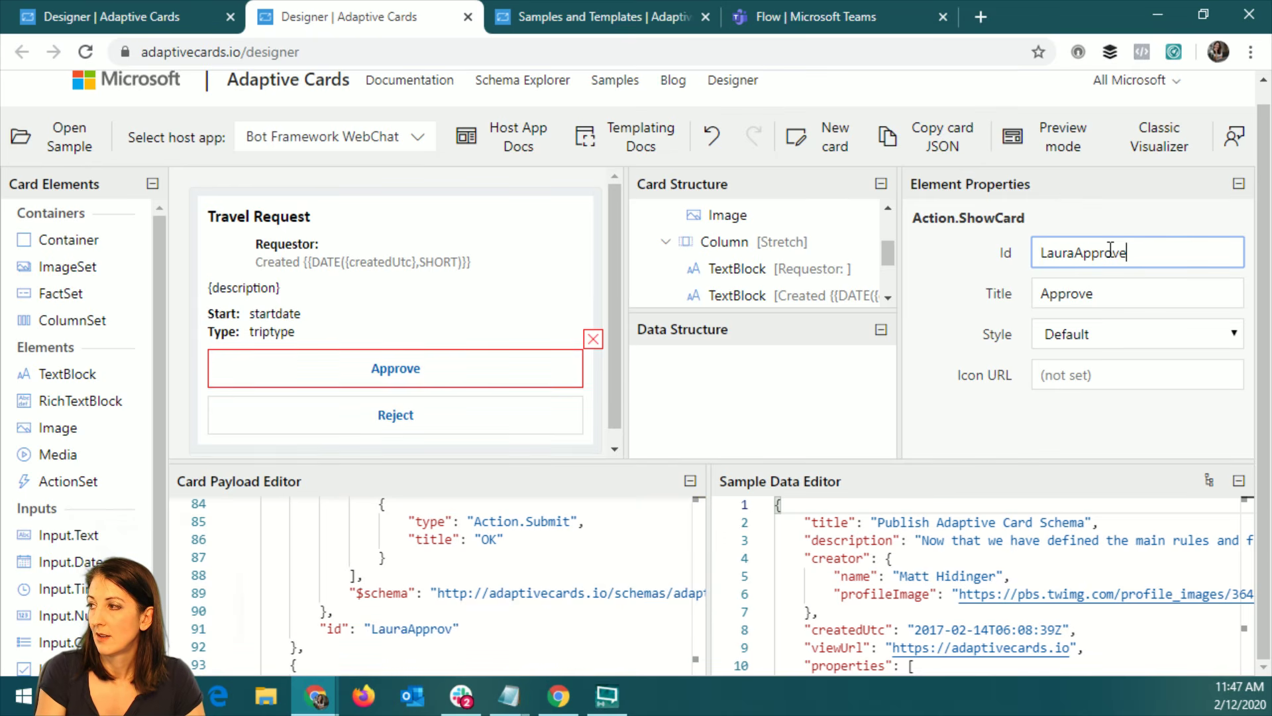
- Set the Reject button's Id to "LauraReject" on the Travel Request card
click(451, 431)
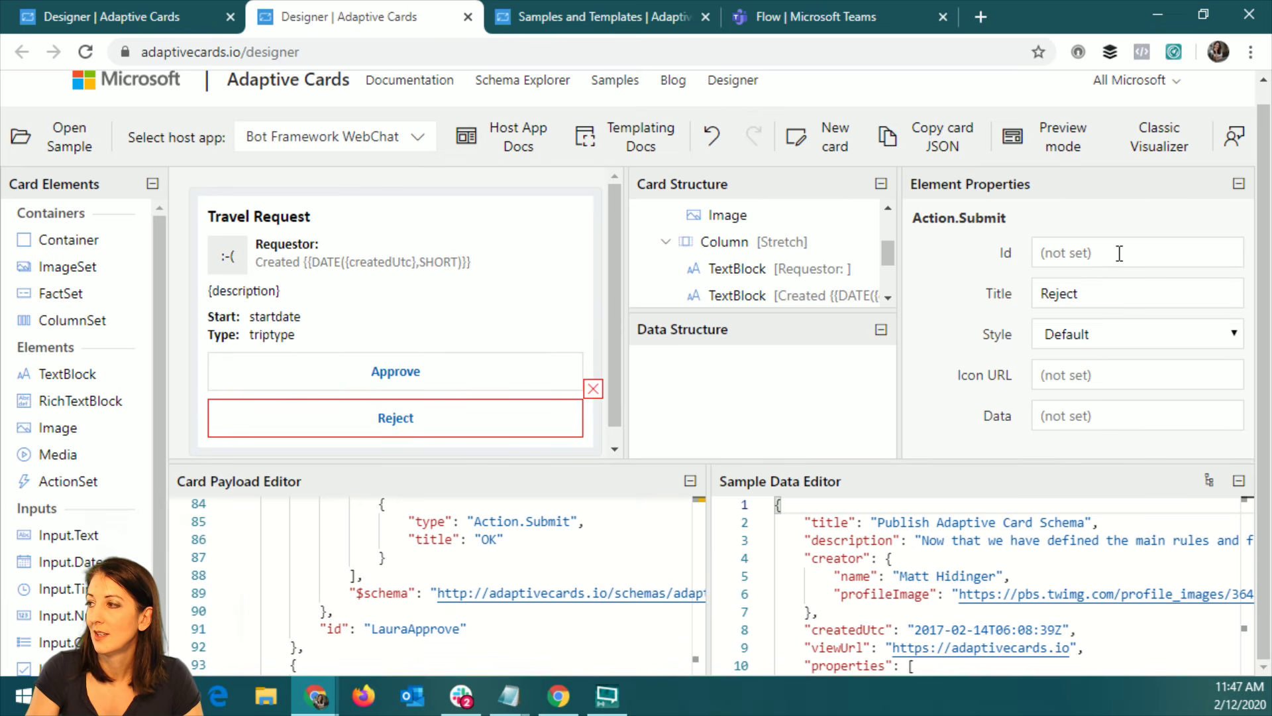
scroll(475, 517, down, 3)
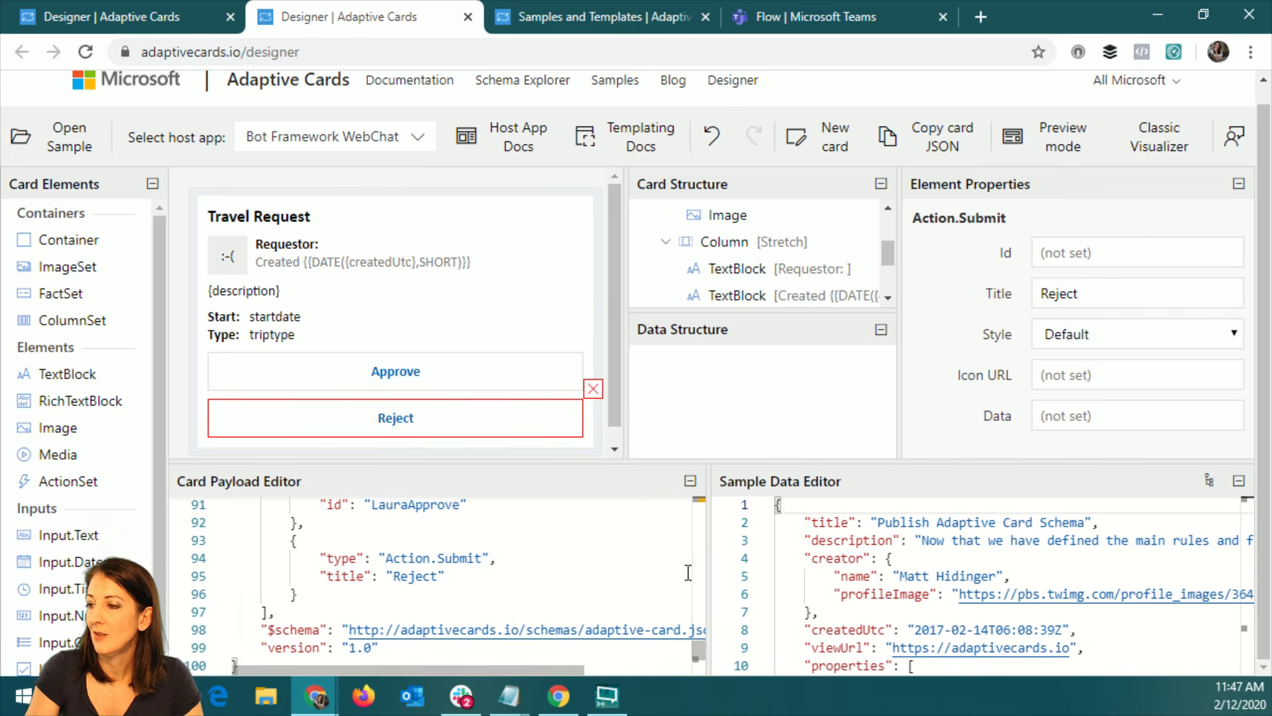
scroll(725, 636, down, 3)
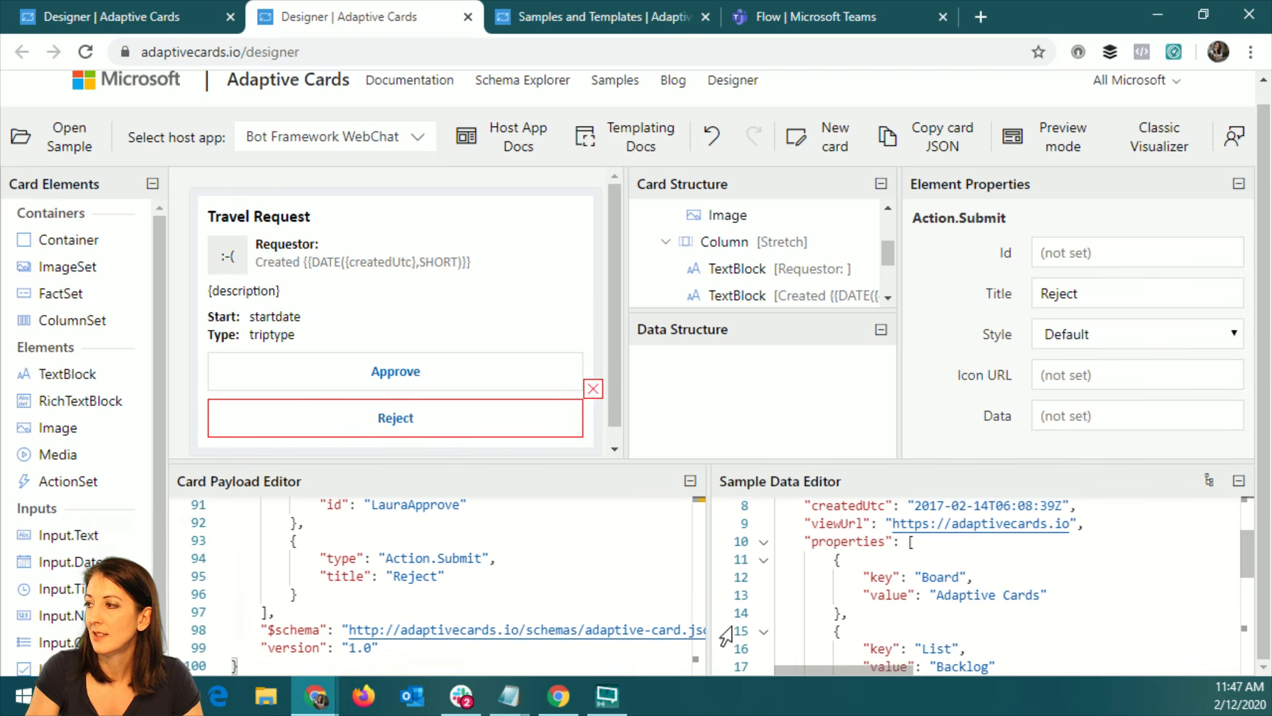
click(1131, 250)
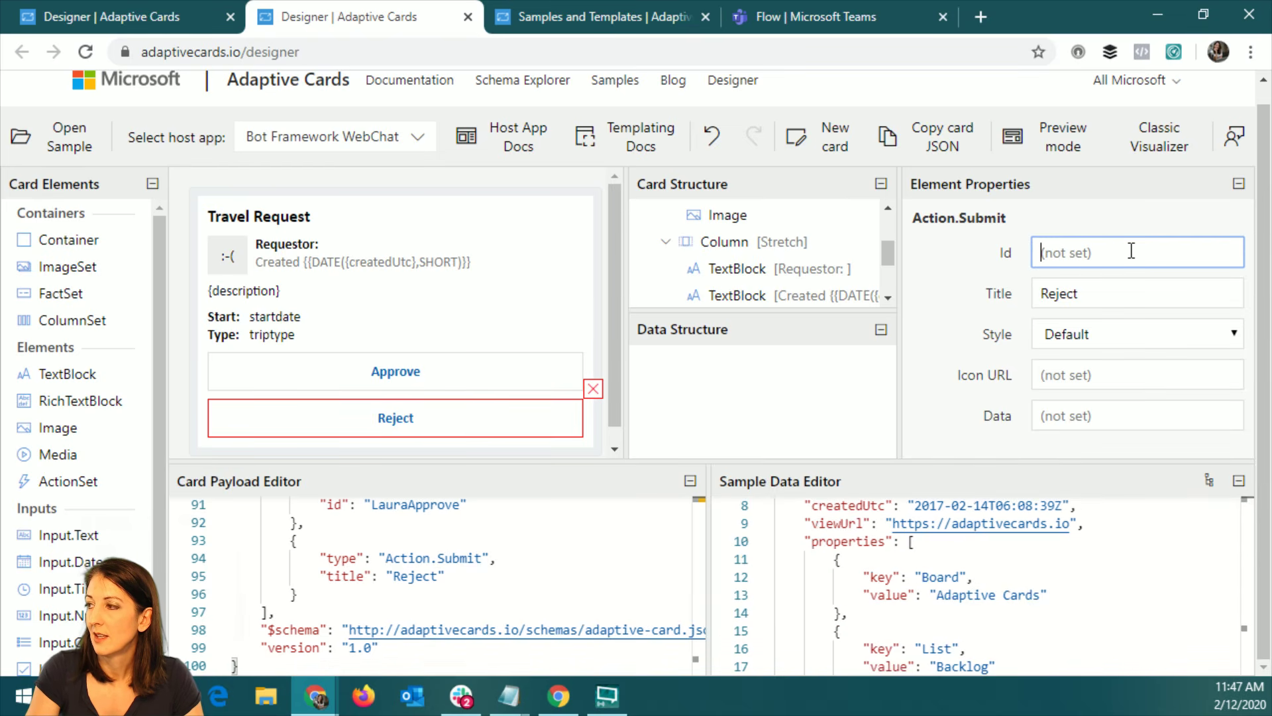
text(L)
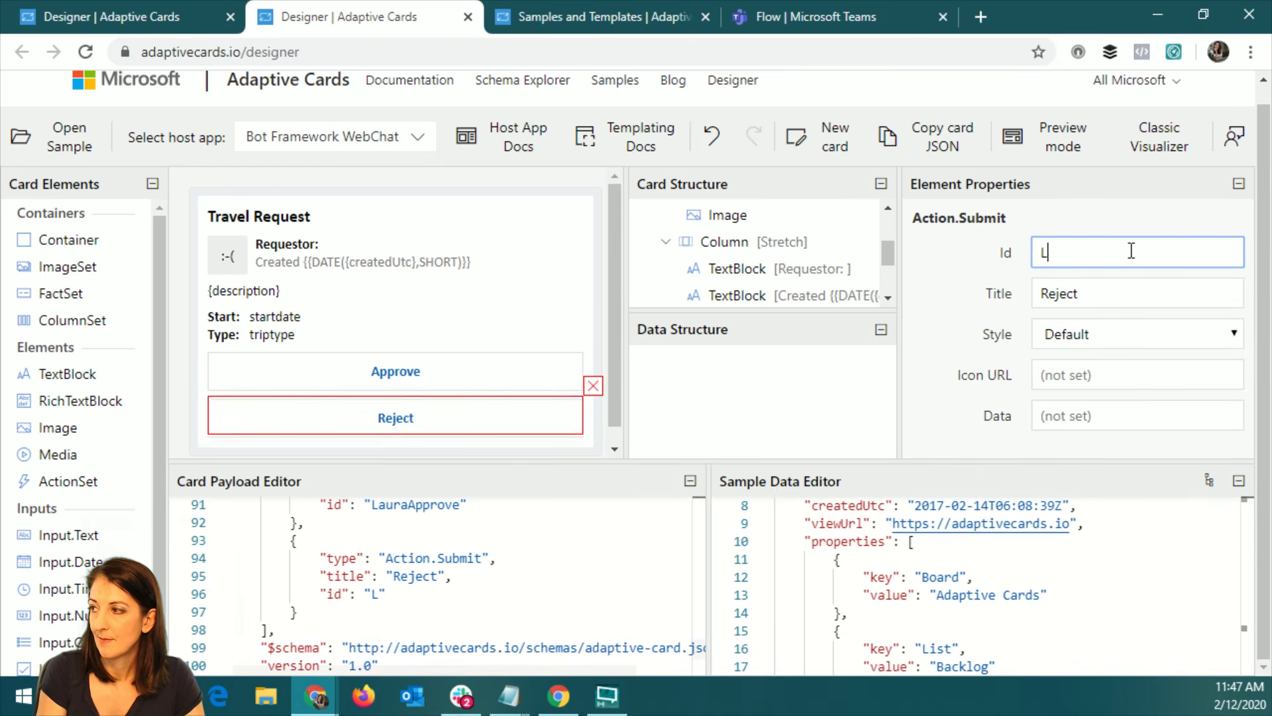
text(auraReject)
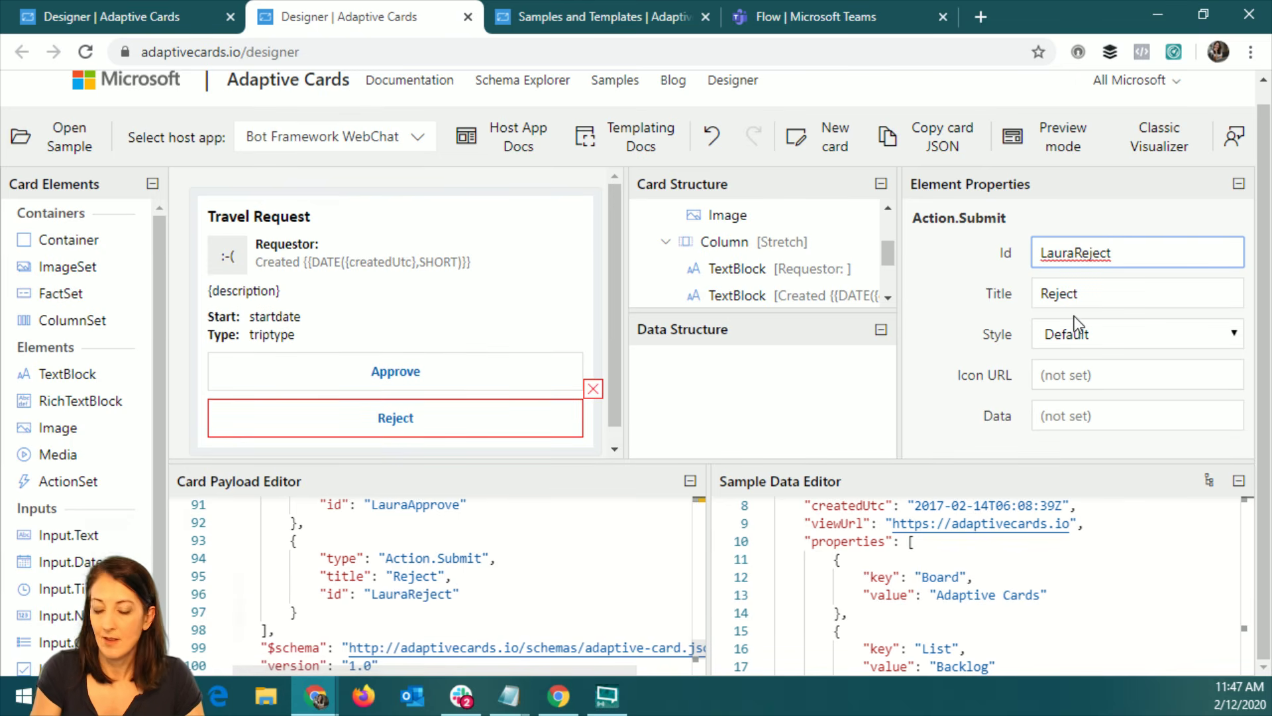
text(1st)
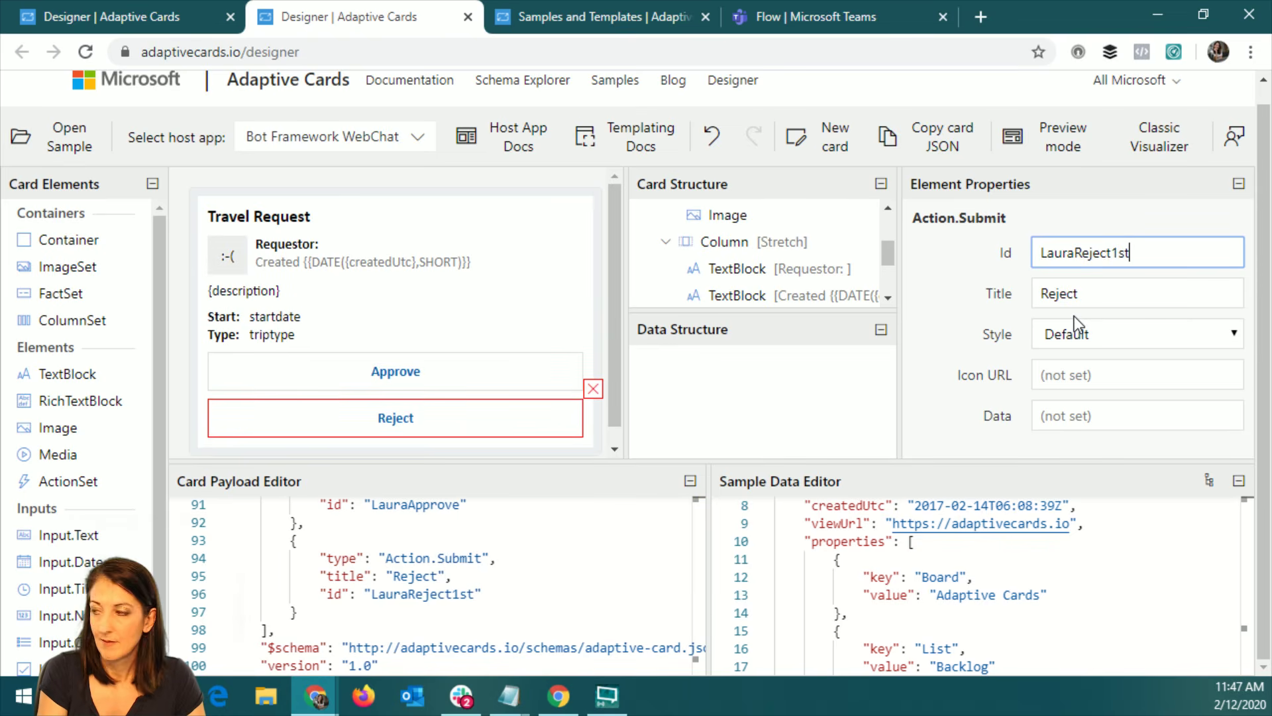
key(BackSpace)
key(BackSpace)
key(BackSpace)
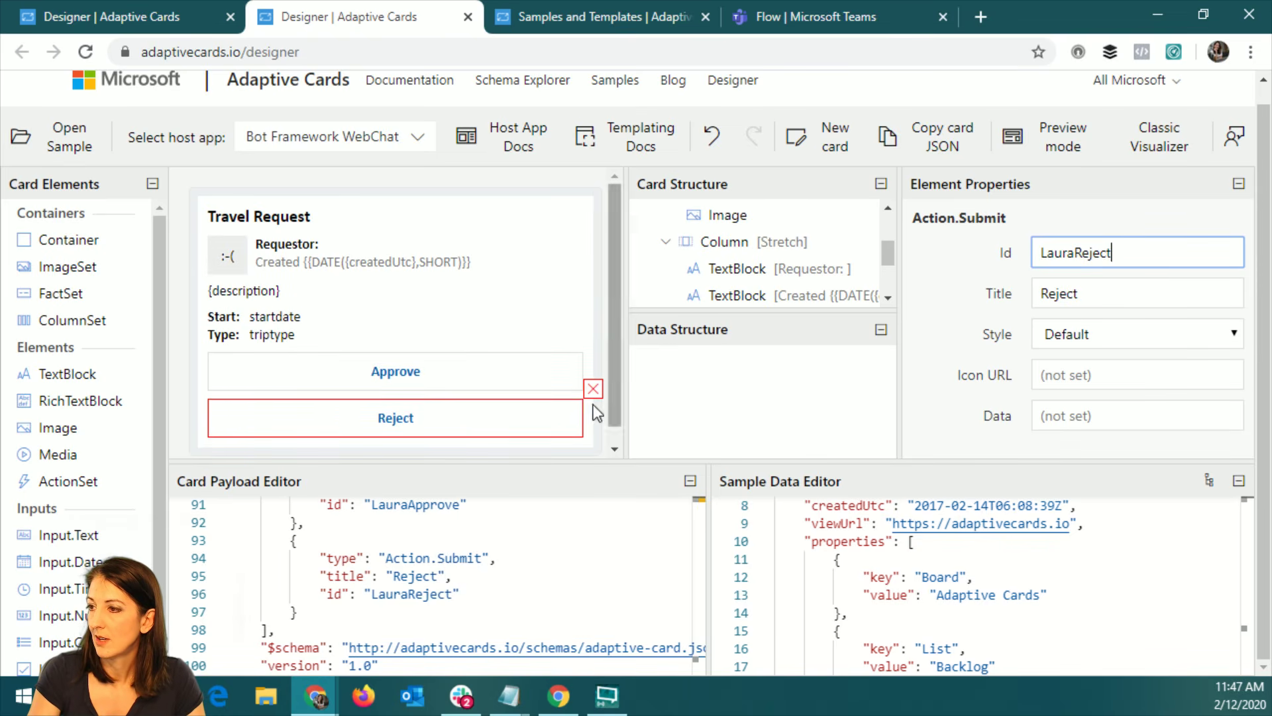
- Extend the Approve button's Id to "LauraApprove1stbutton"
click(454, 371)
click(1140, 249)
text(1stbutton)
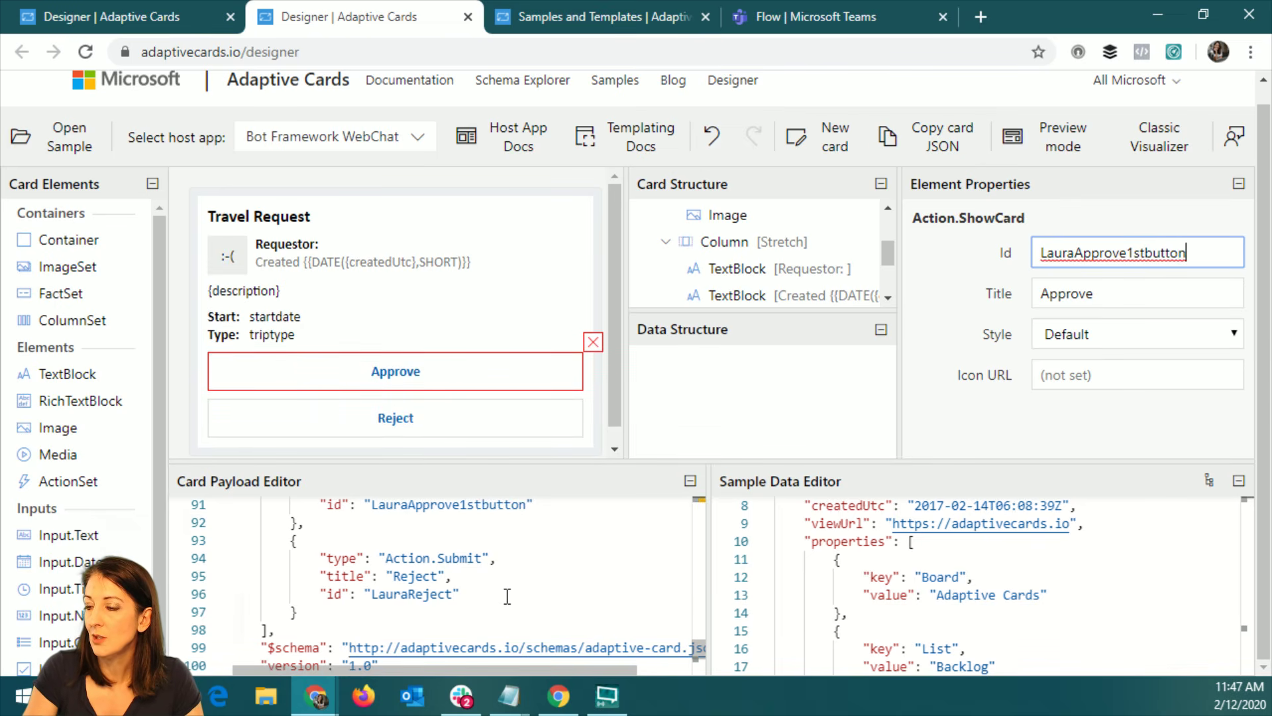
- In the card payload, change the title of the Action.Submit nested under Approve to "LauraApprove2ndButton"
scroll(488, 560, down, 3)
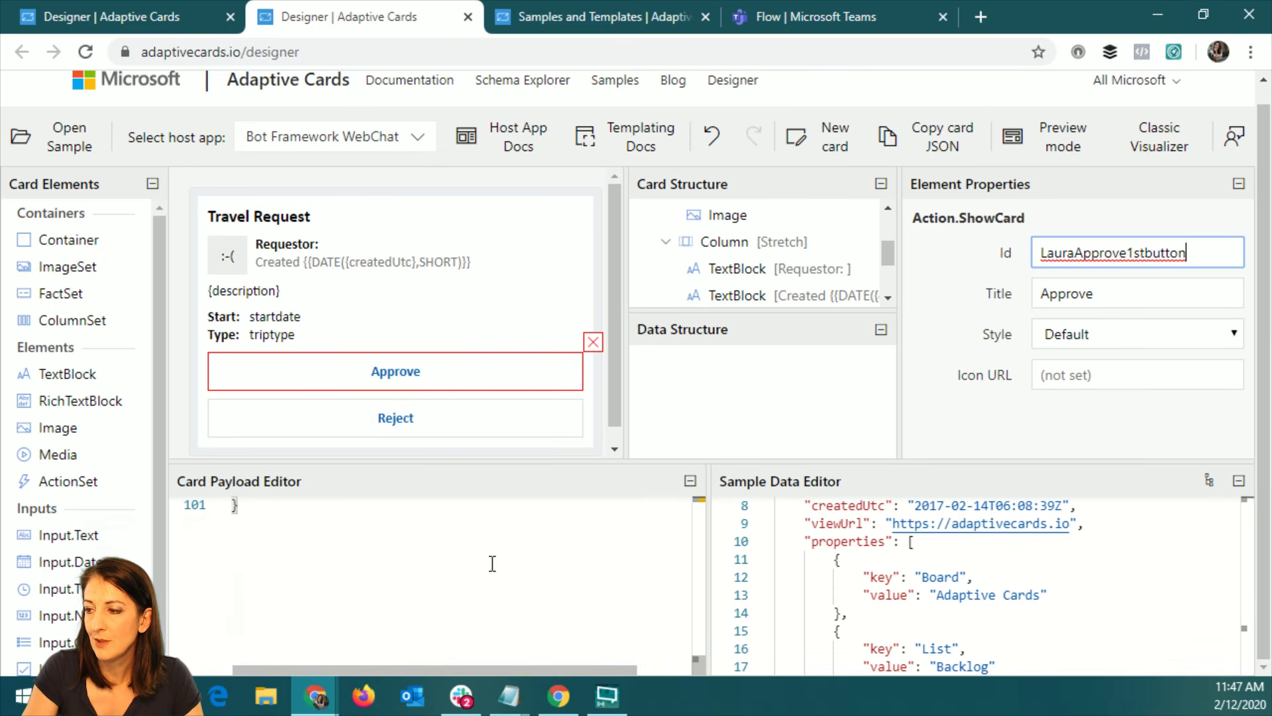
scroll(486, 557, up, 2)
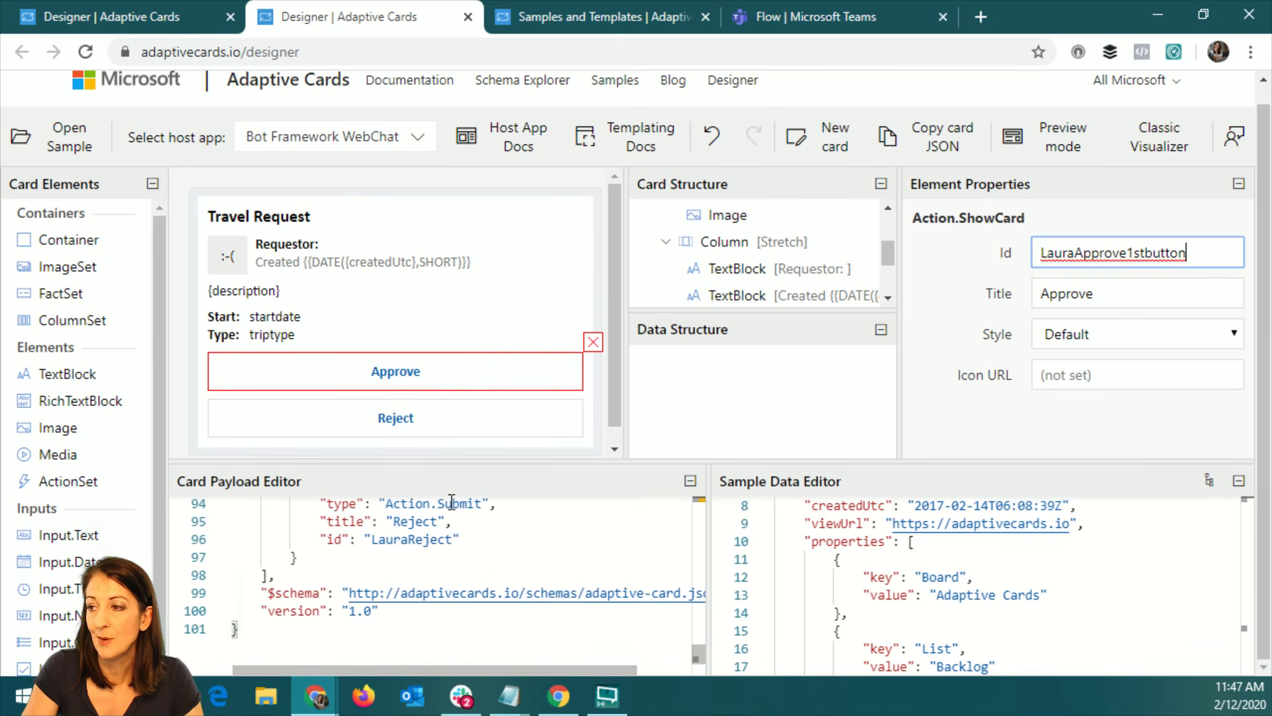
scroll(477, 530, up, 2)
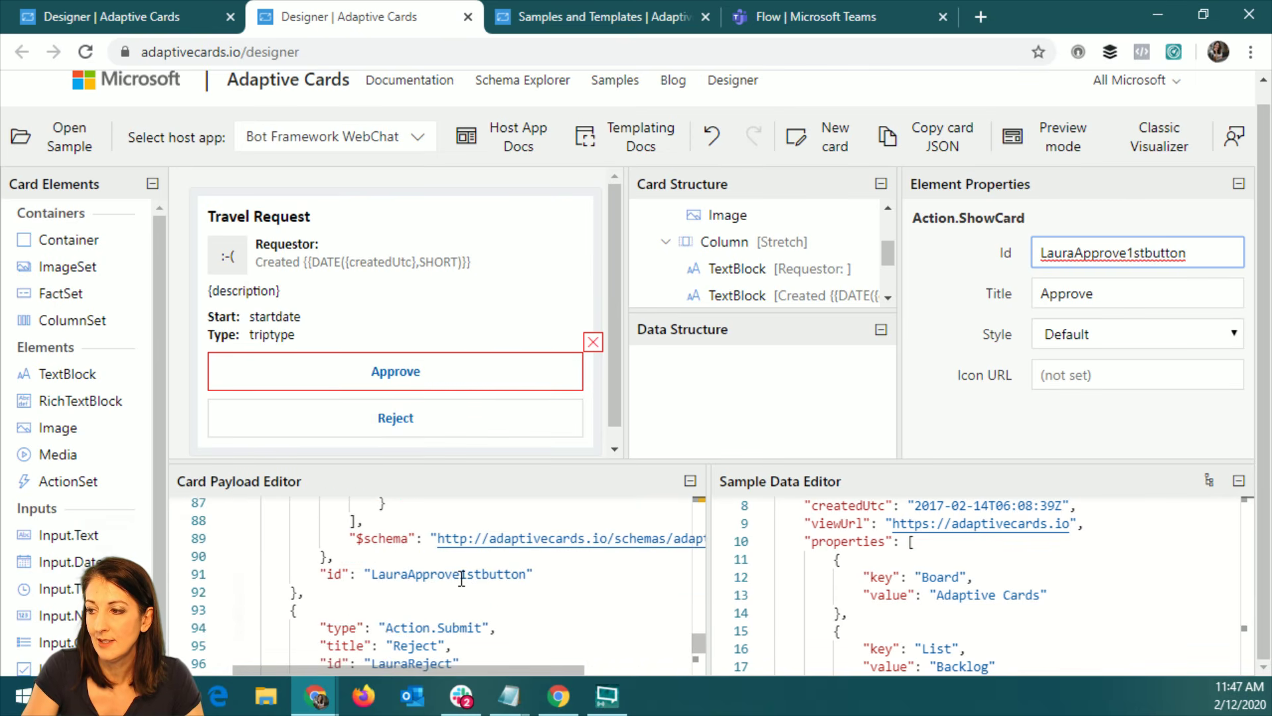
scroll(462, 578, up, 5)
scroll(504, 596, down, 3)
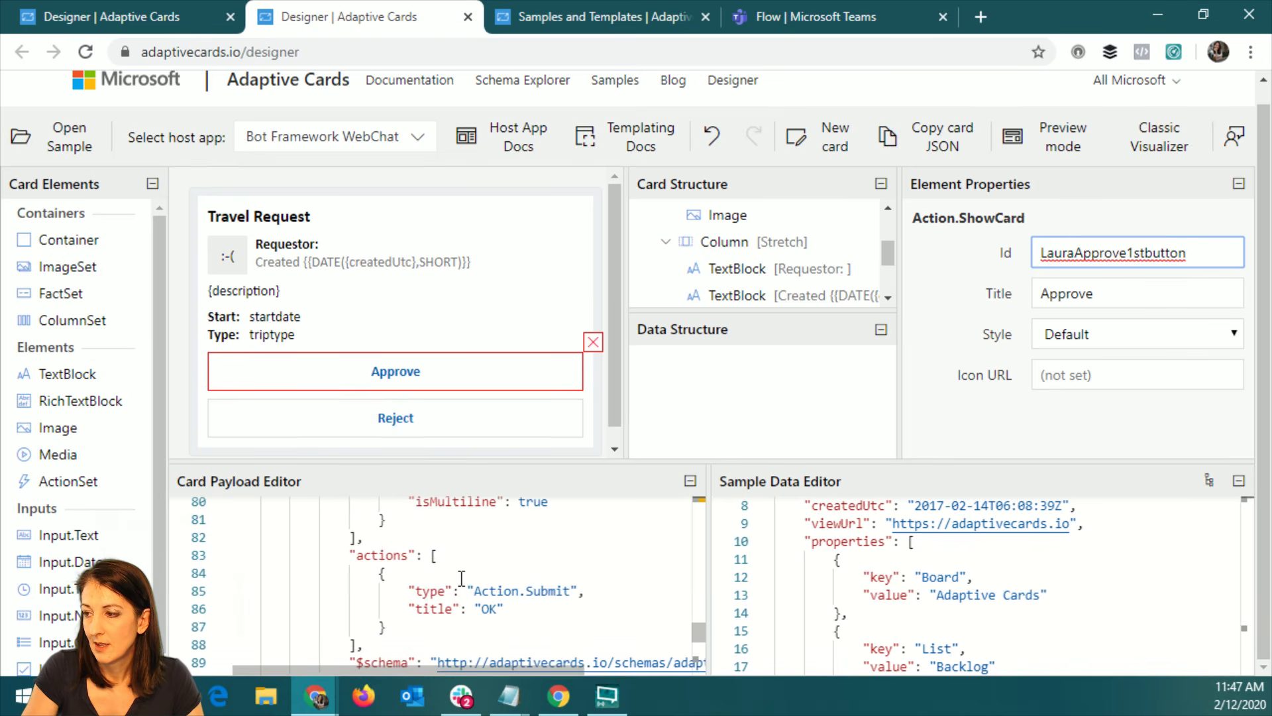
click(527, 590)
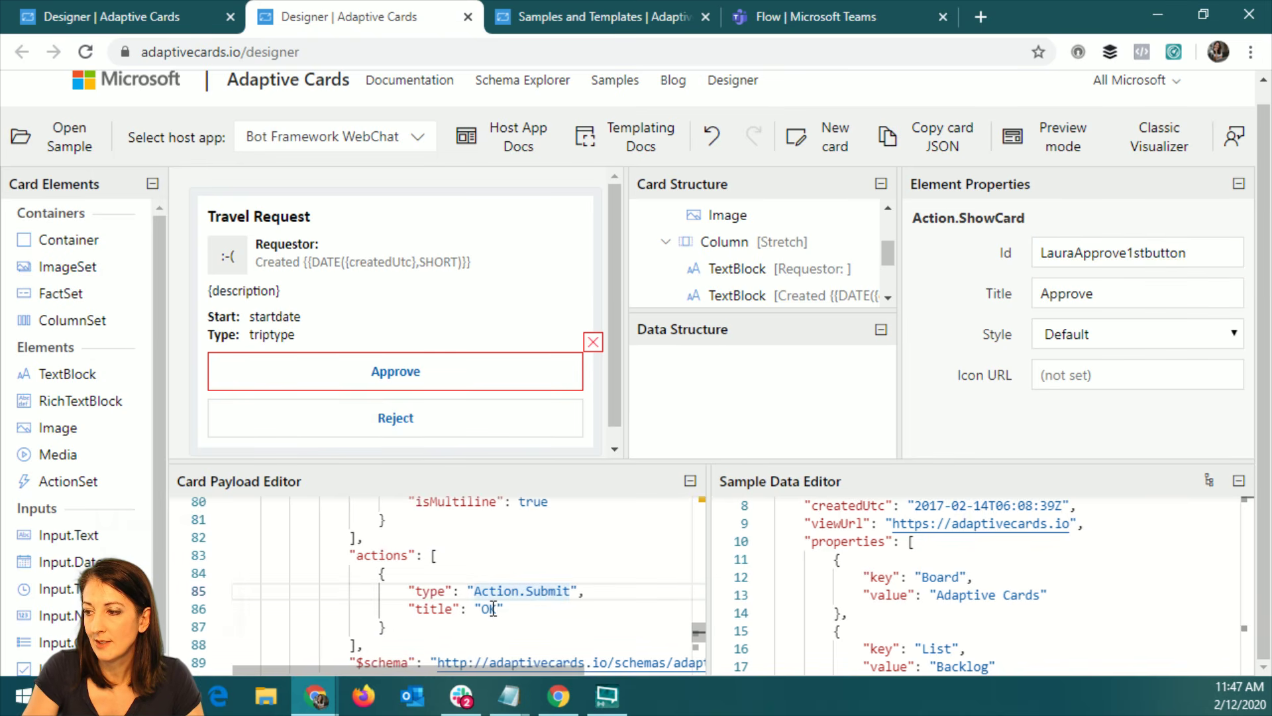
drag(484, 609, 496, 609)
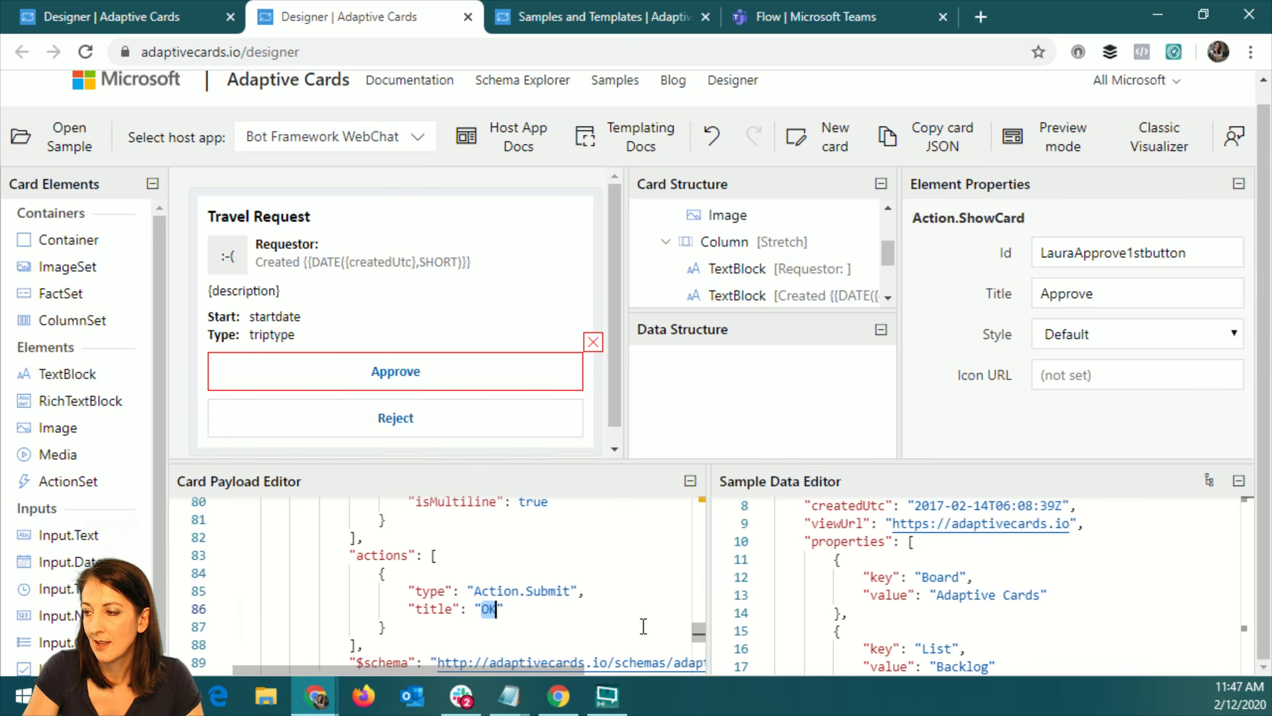
scroll(570, 568, up, 2)
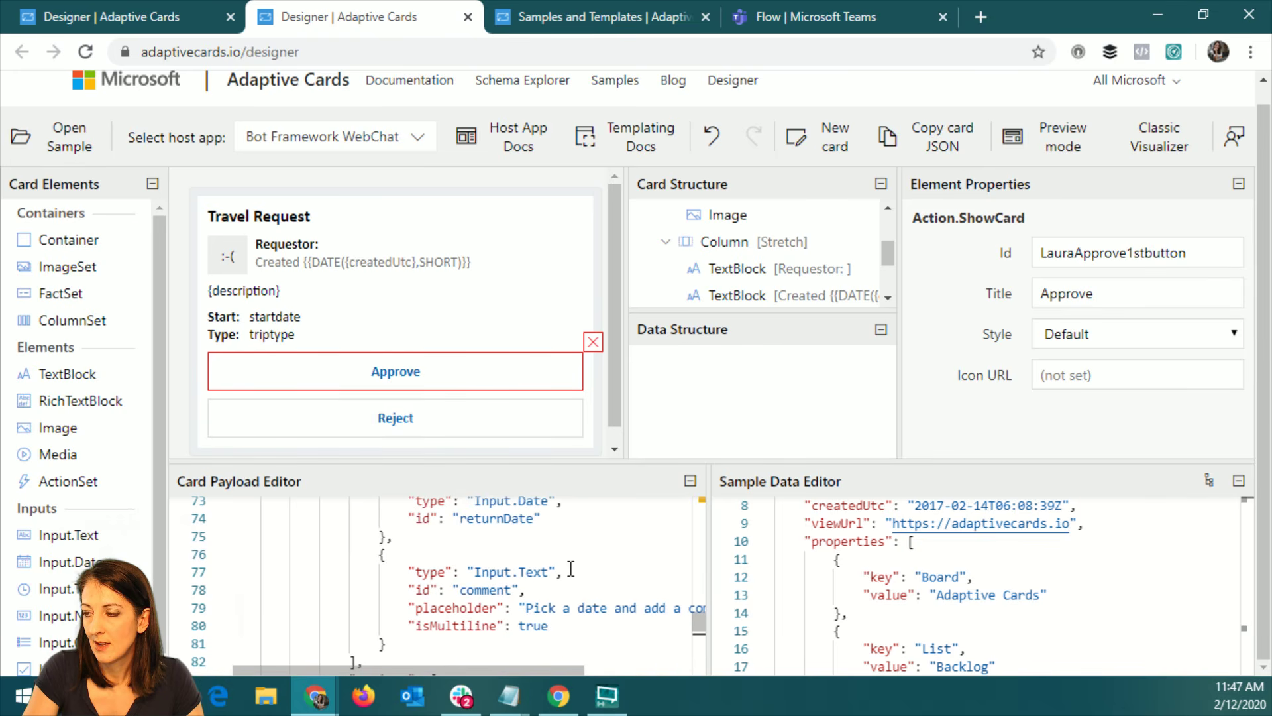
scroll(570, 568, down, 2)
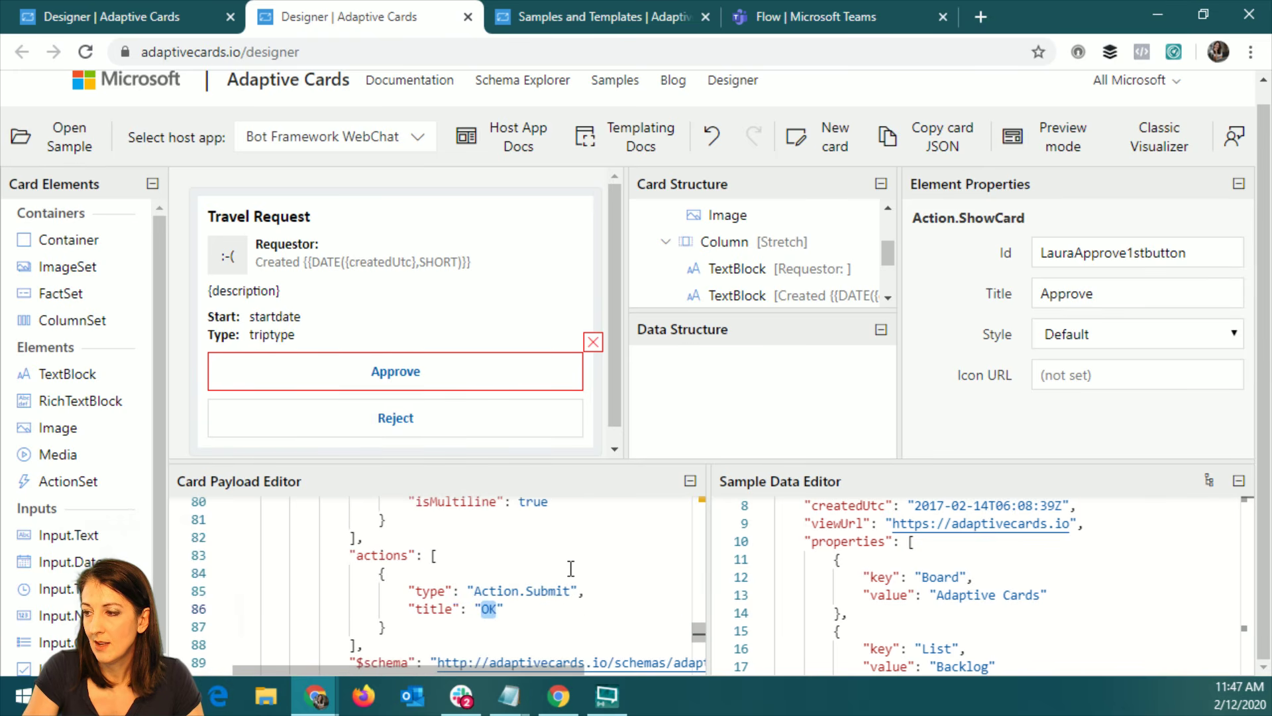
click(498, 609)
double_click(494, 609)
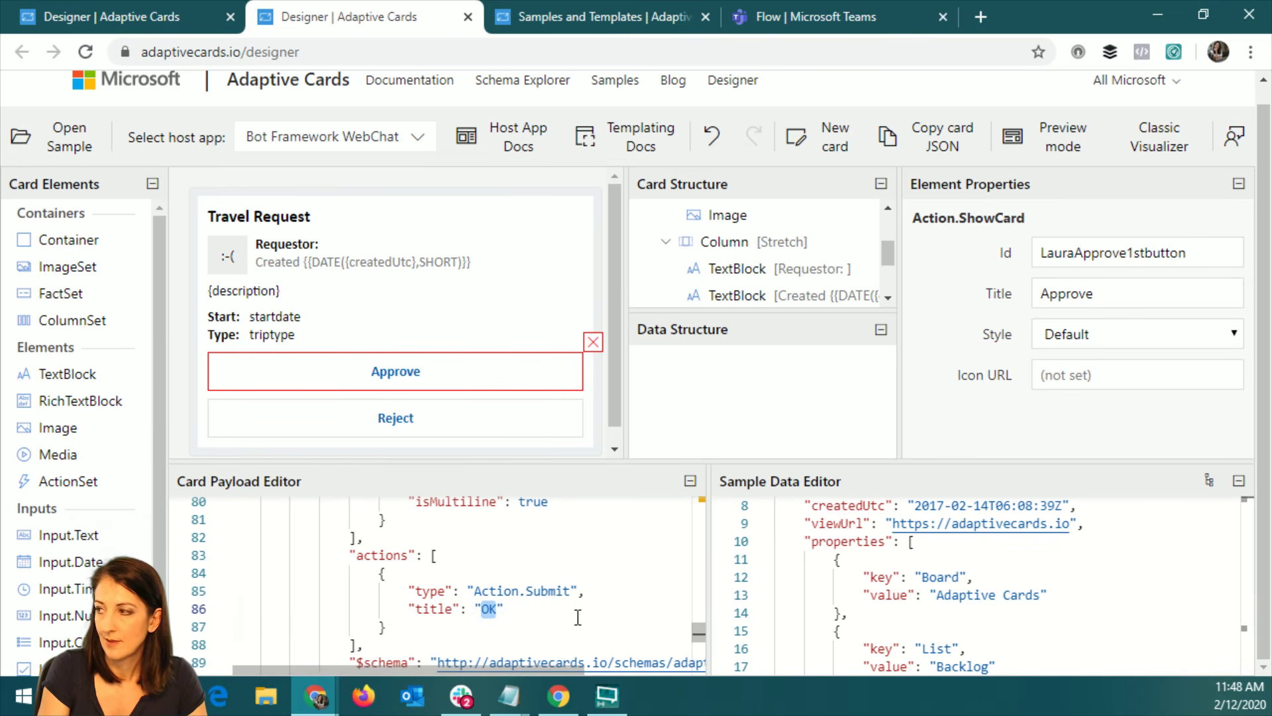
text(LauraAppro)
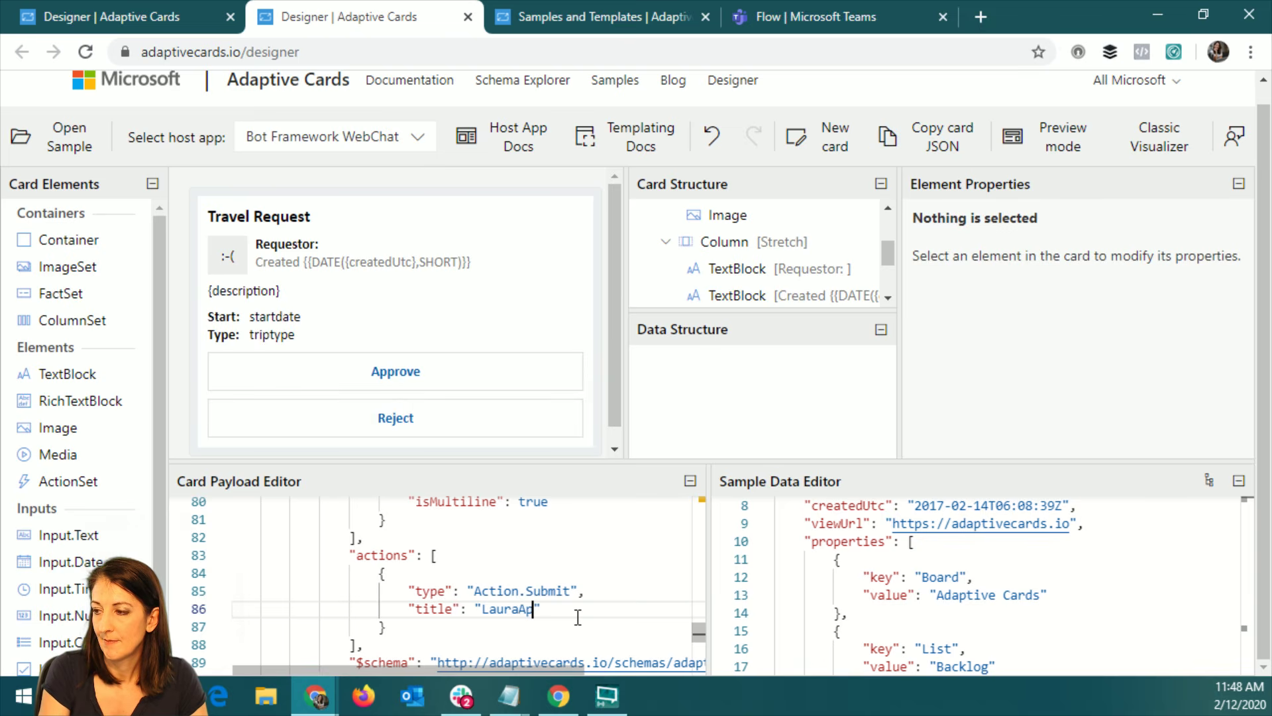
text(ve2ndButton)
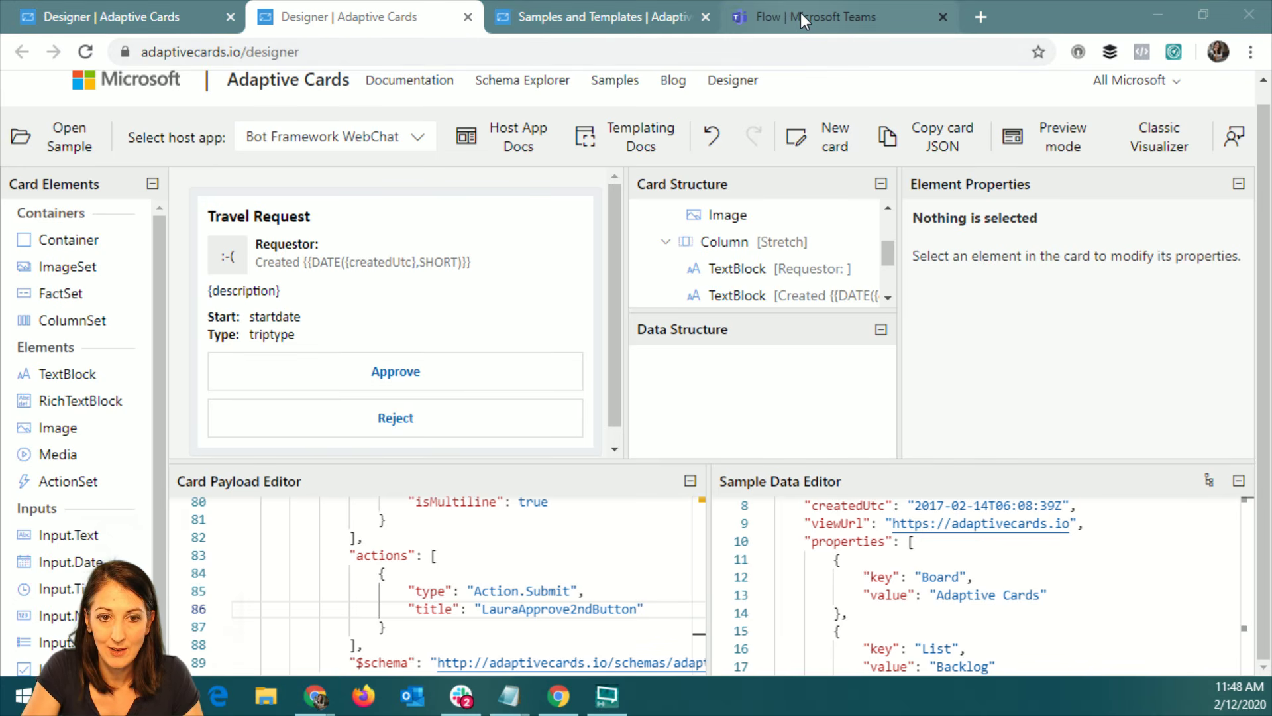
- Switch to the Power Automate flow editor and expand the manager action to review its card message JSON
key(alt+Tab)
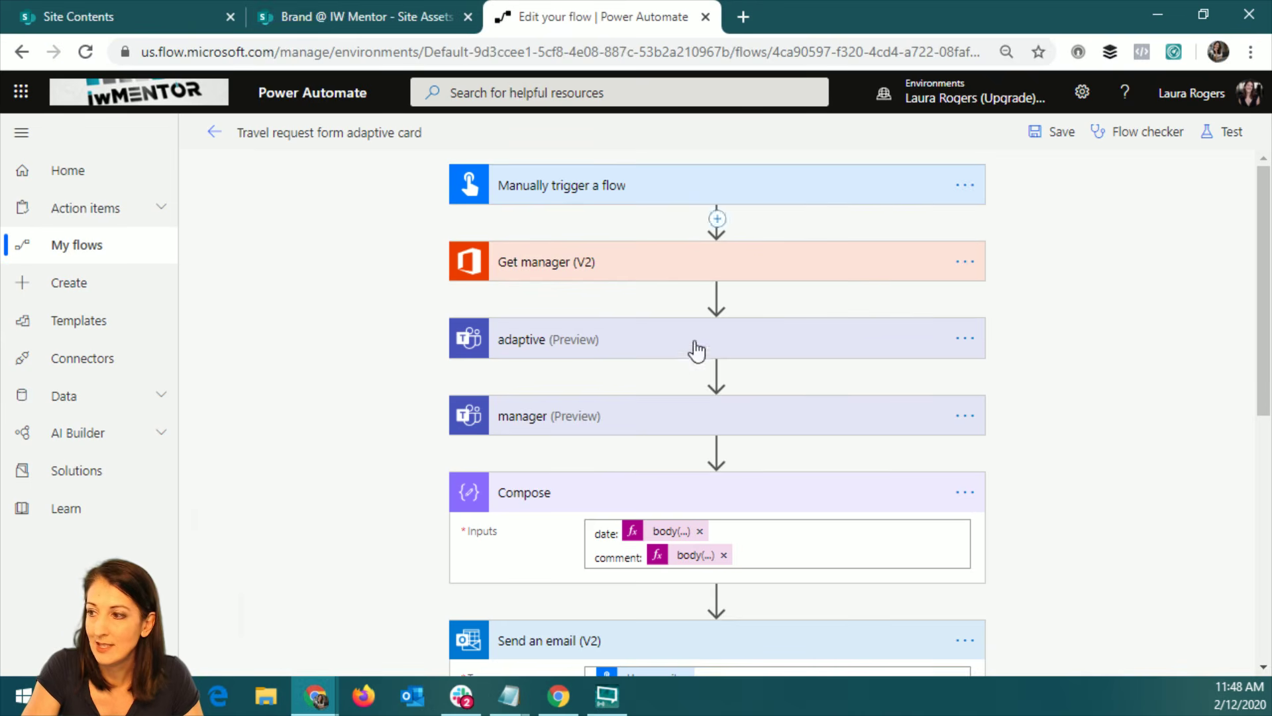
click(611, 419)
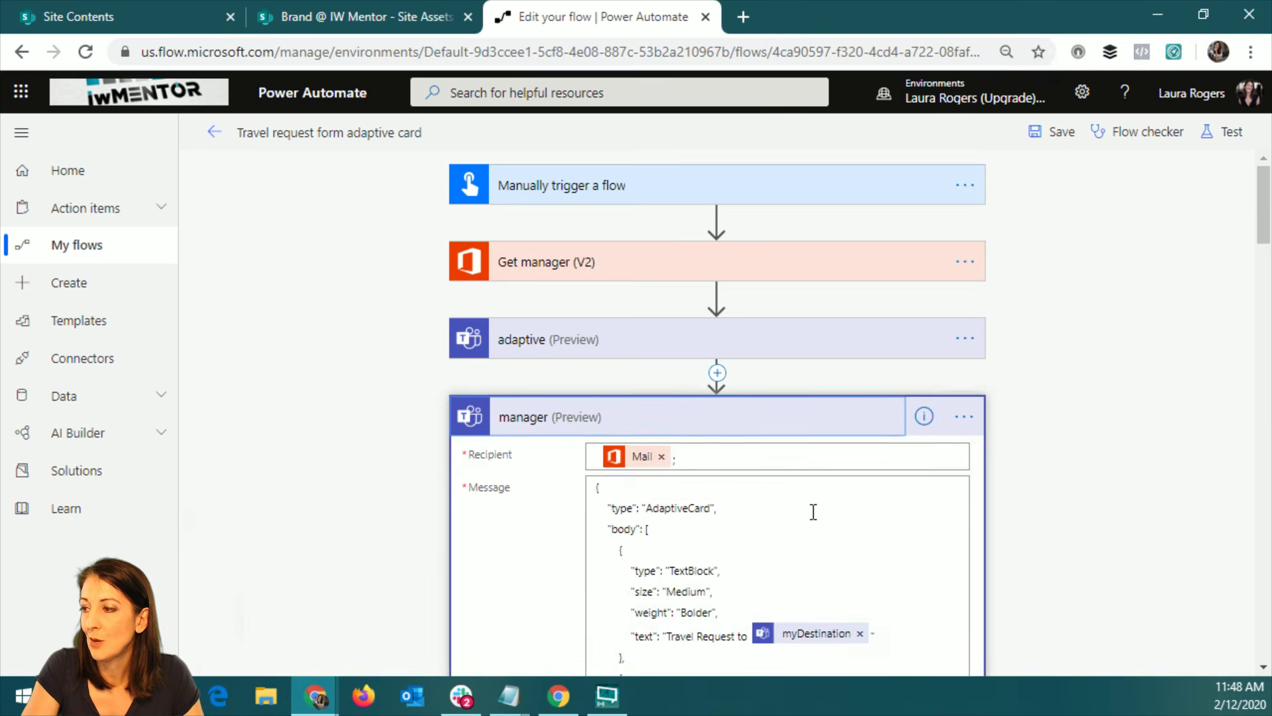
scroll(811, 511, down, 5)
click(766, 483)
key(ctrl+a)
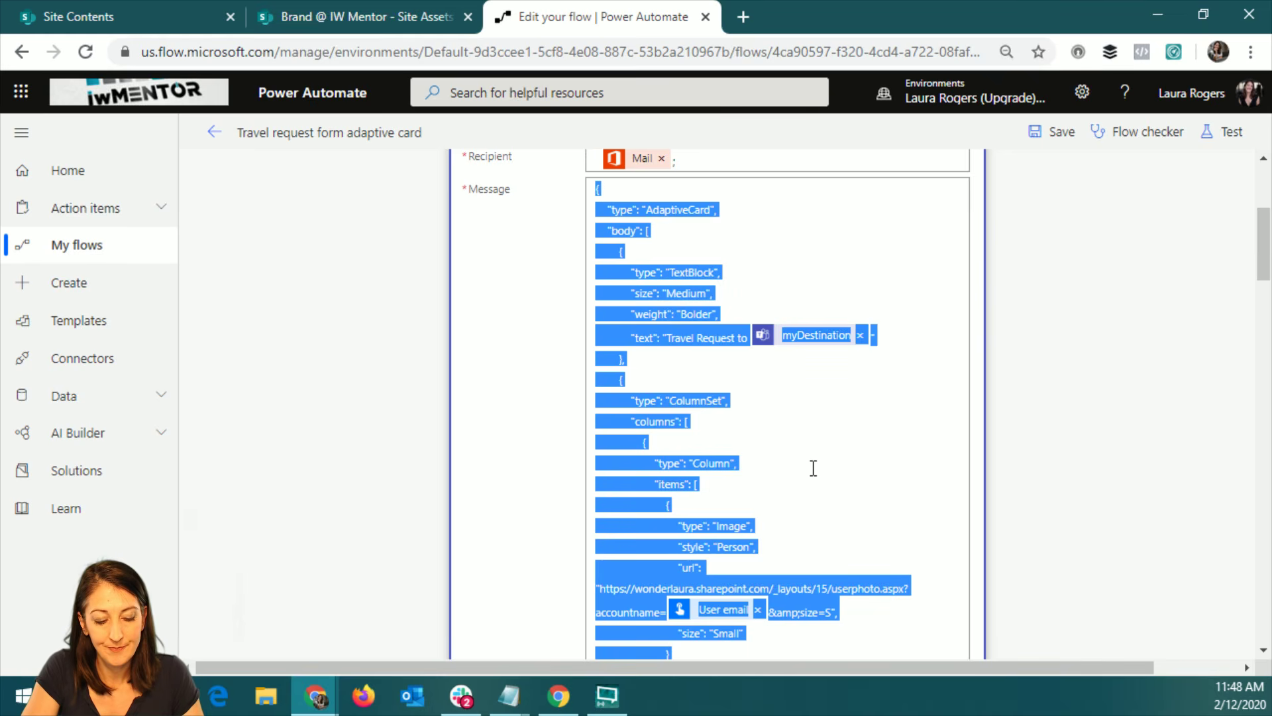
scroll(814, 468, down, 10)
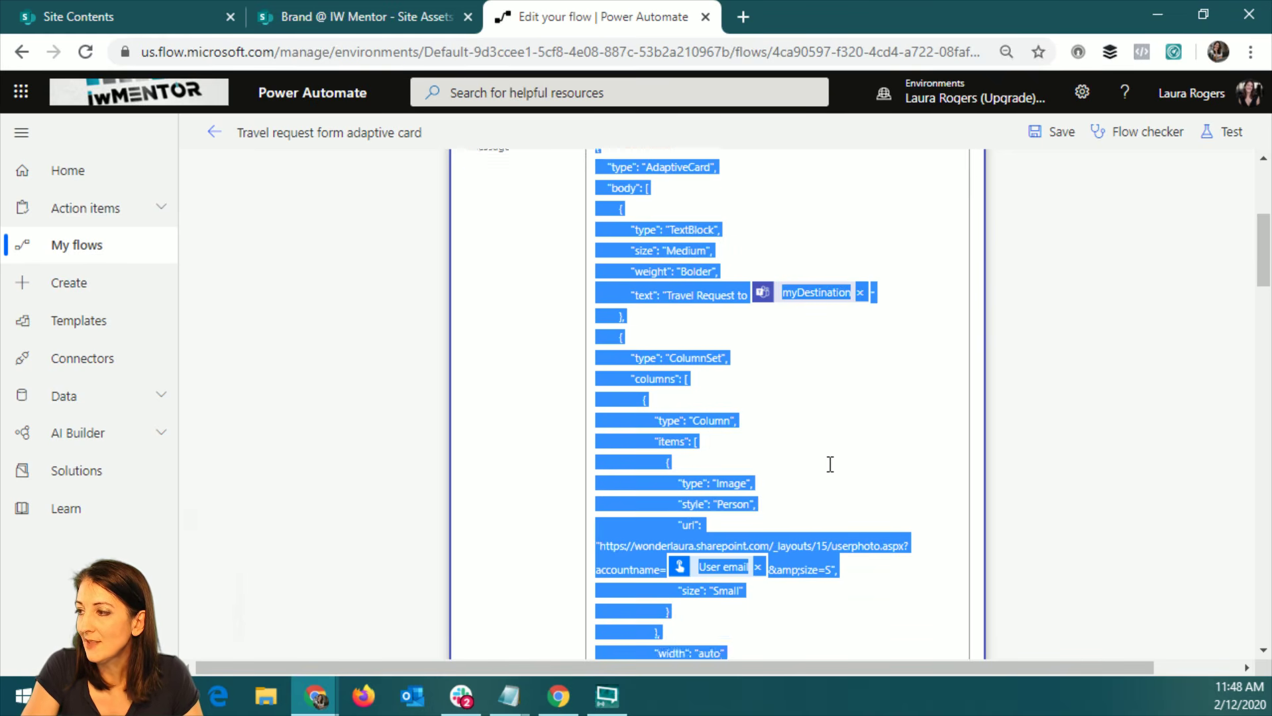
scroll(873, 514, down, 10)
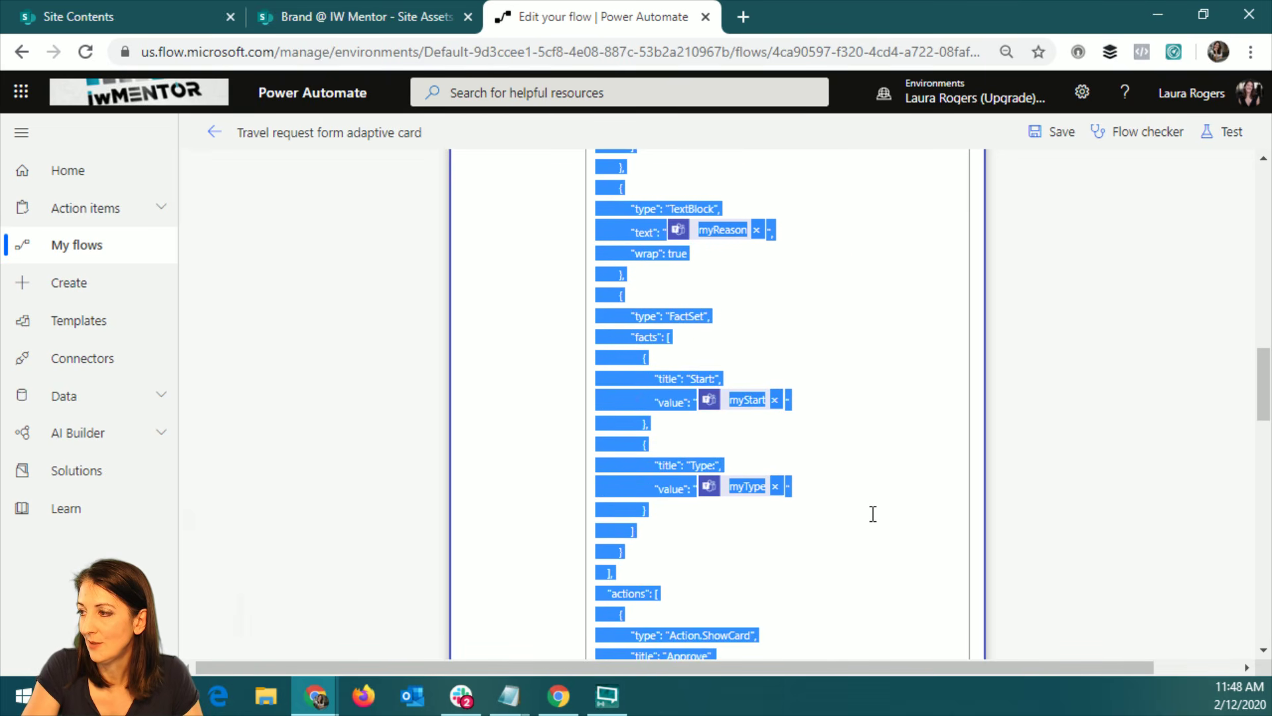
scroll(873, 514, down, 2)
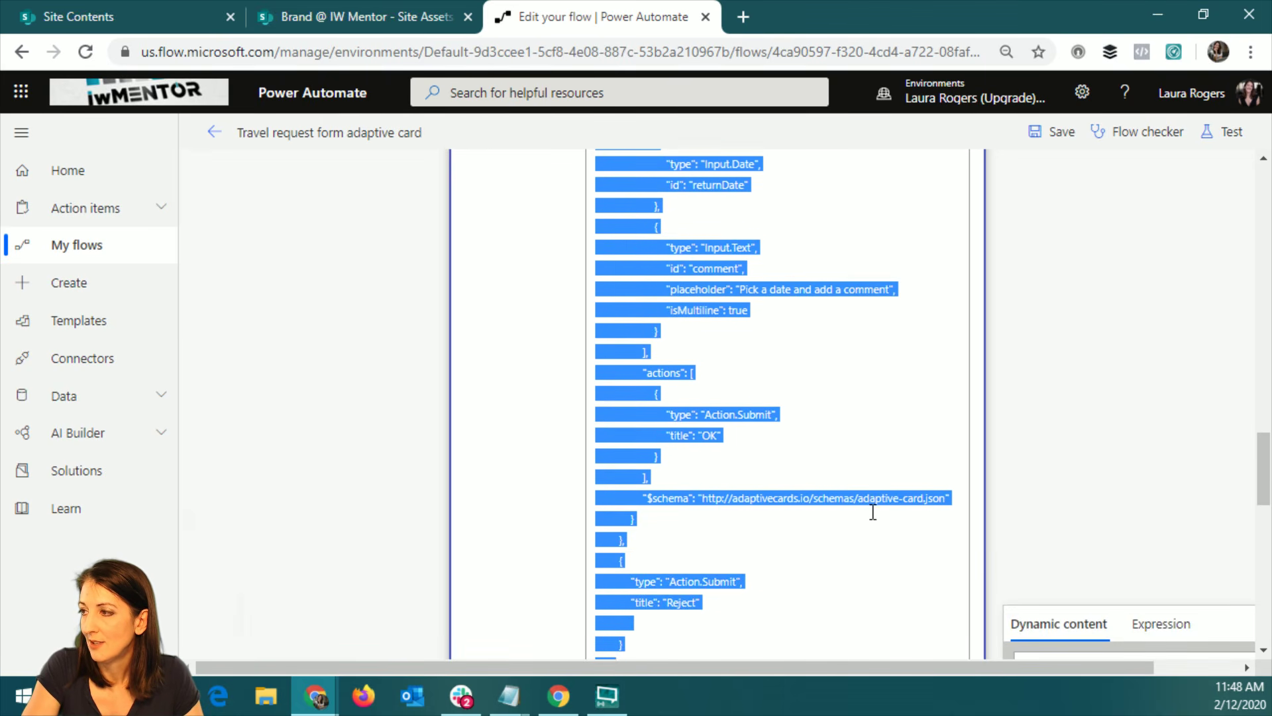
scroll(873, 514, up, 12)
scroll(873, 512, up, 2)
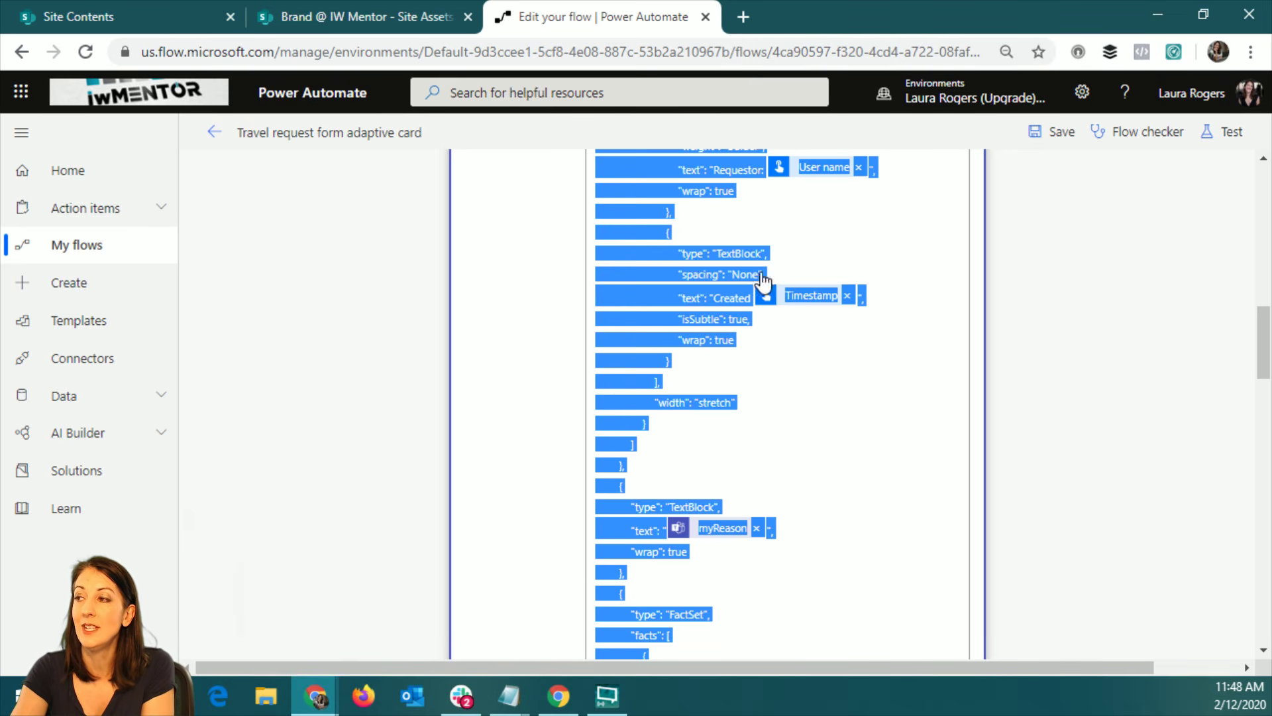
- In the manager card's message, change the title of the Action.Submit nested under Approve to "Approve"
click(816, 456)
scroll(817, 456, down, 7)
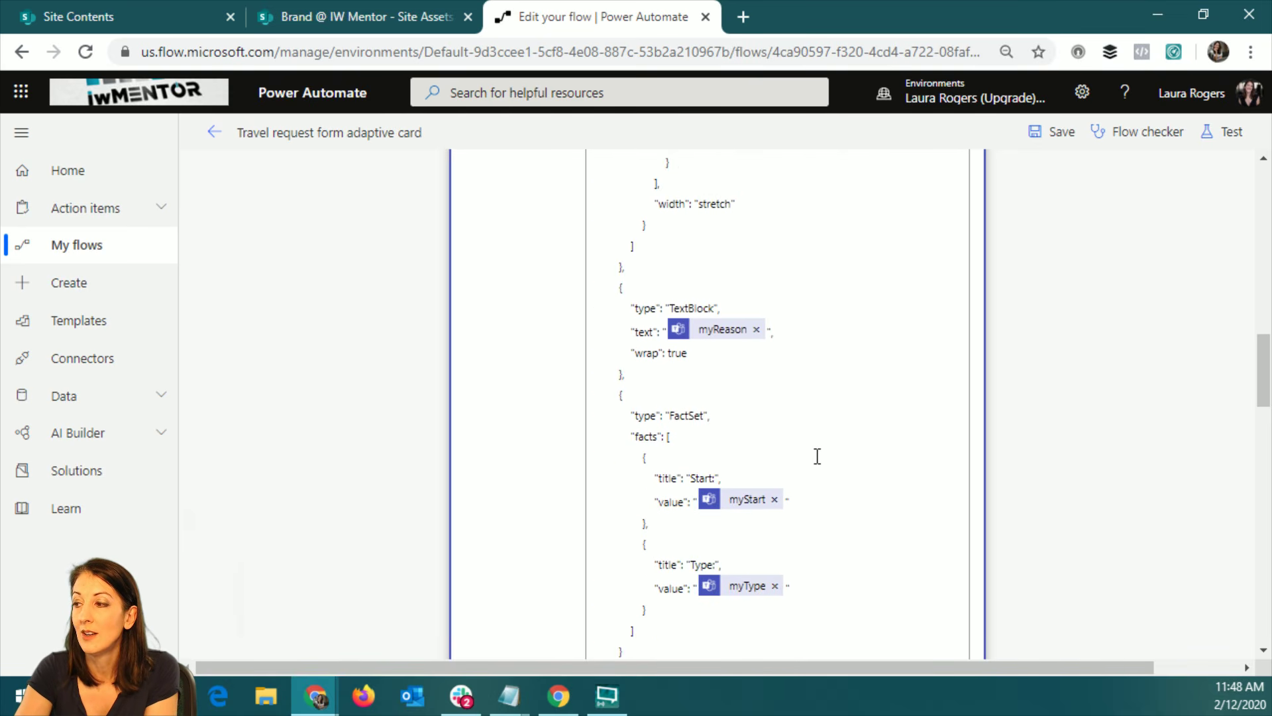
scroll(760, 440, down, 6)
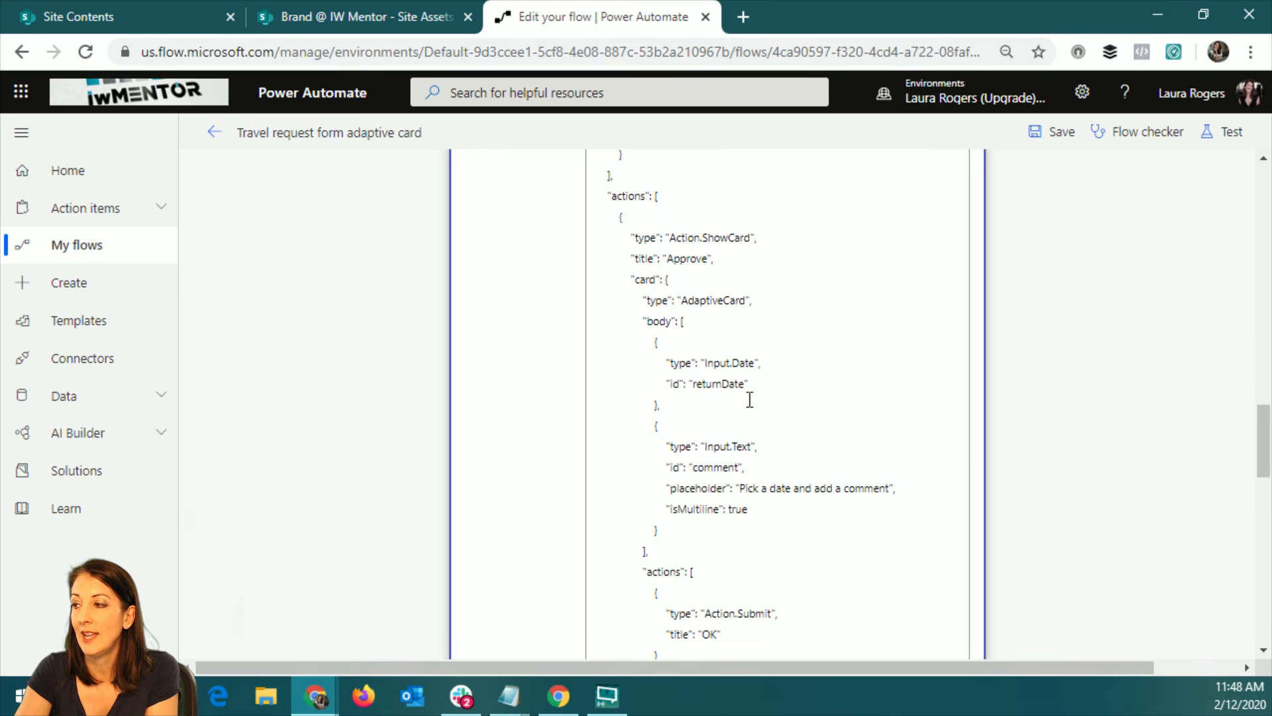
scroll(758, 455, down, 2)
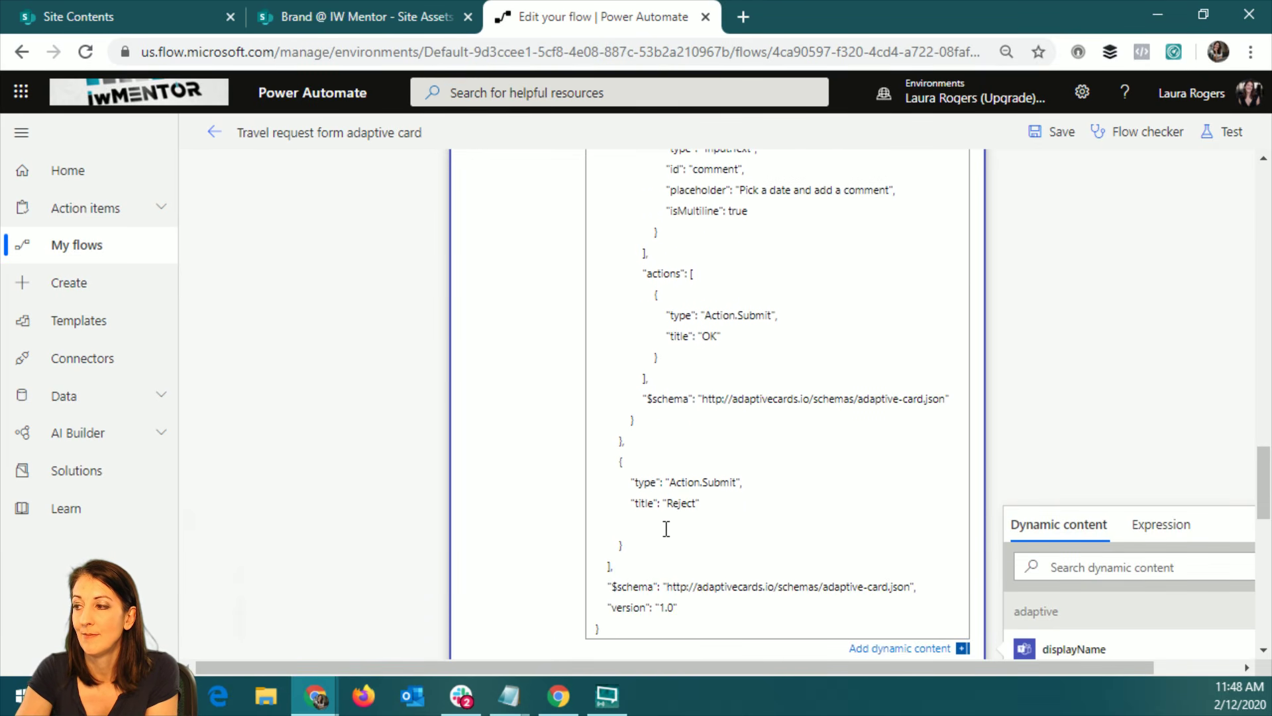
double_click(709, 336)
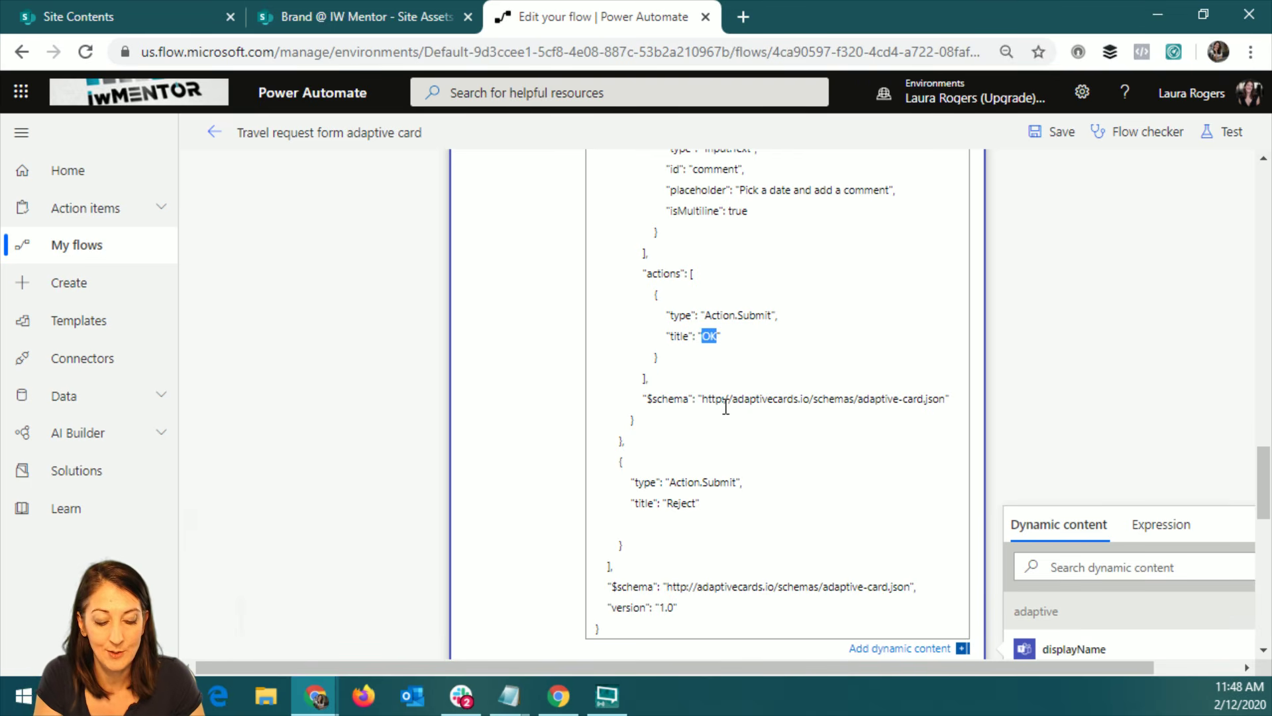
text(Approve)
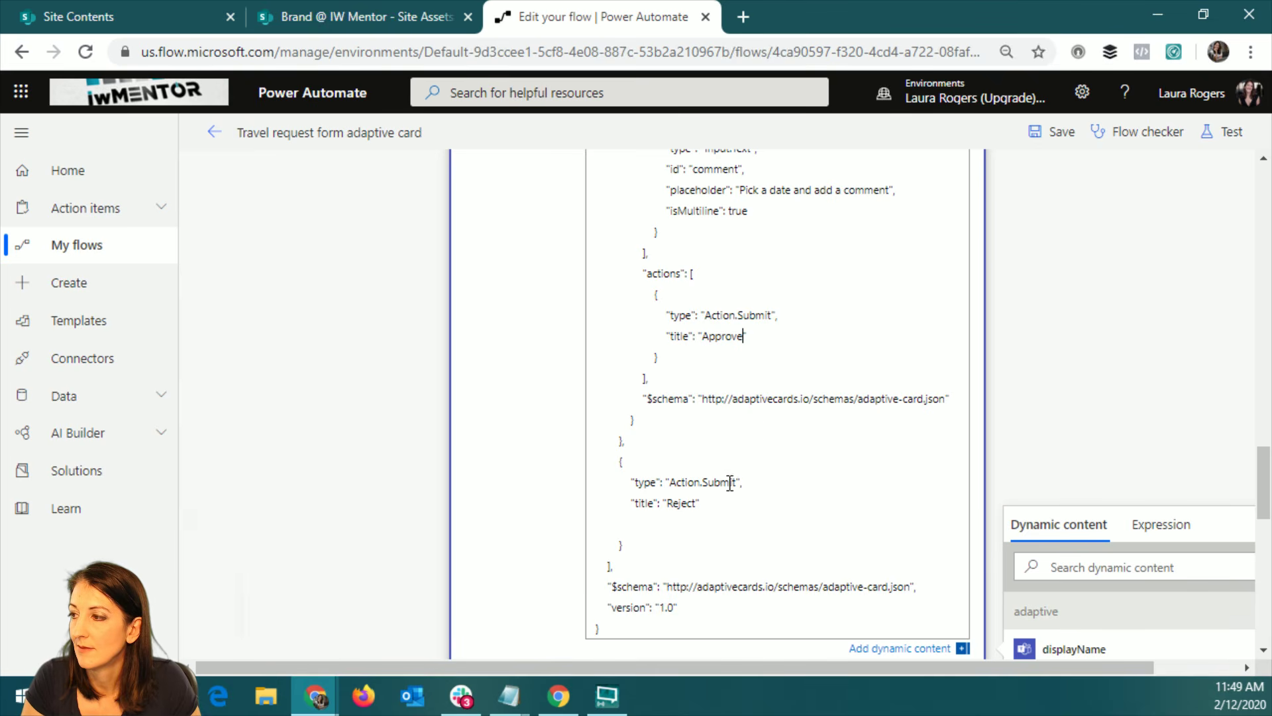
- Compare the outer and nested Approve actions in the manager card's message and save the flow
scroll(792, 370, up, 2)
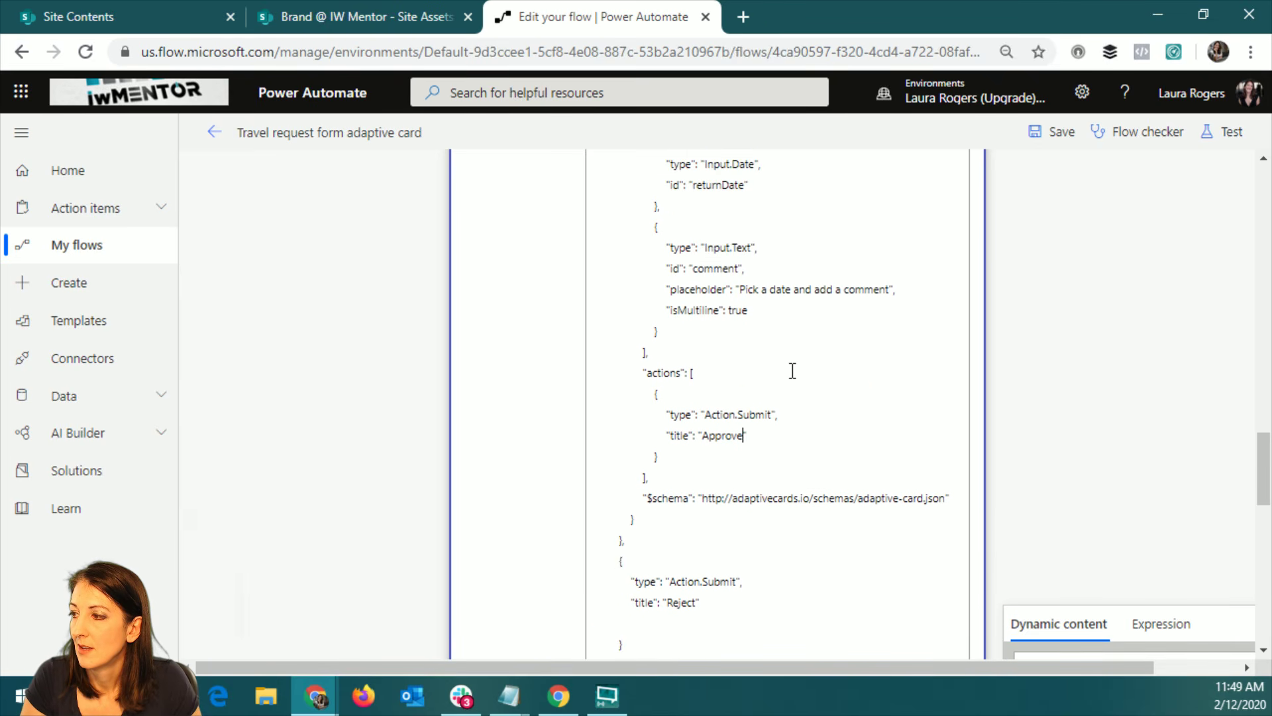
scroll(792, 370, up, 4)
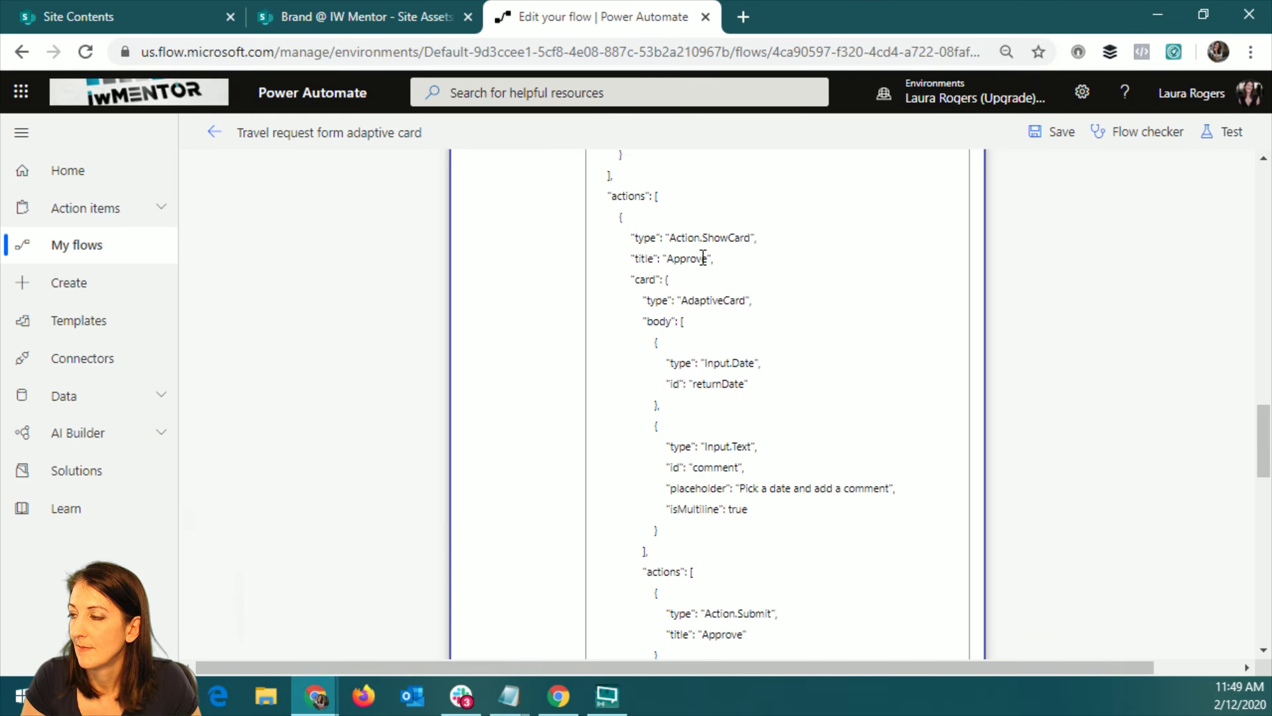
scroll(703, 258, up, 2)
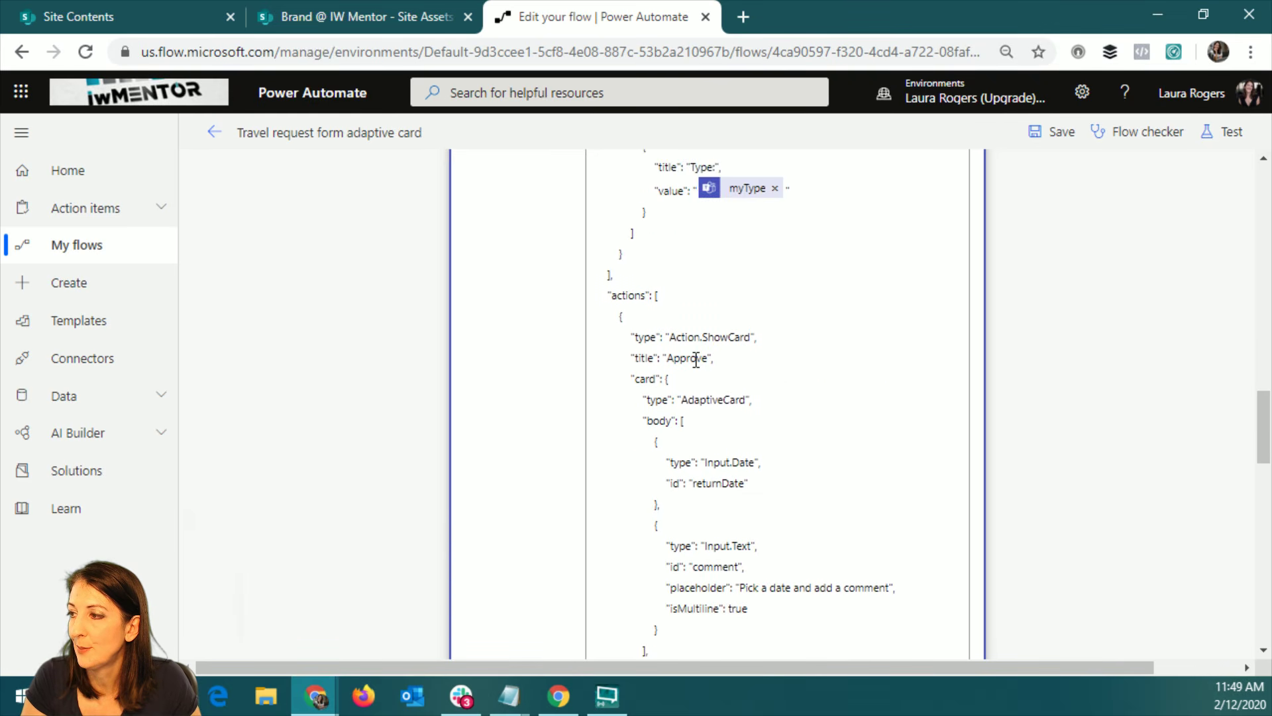
scroll(710, 370, down, 8)
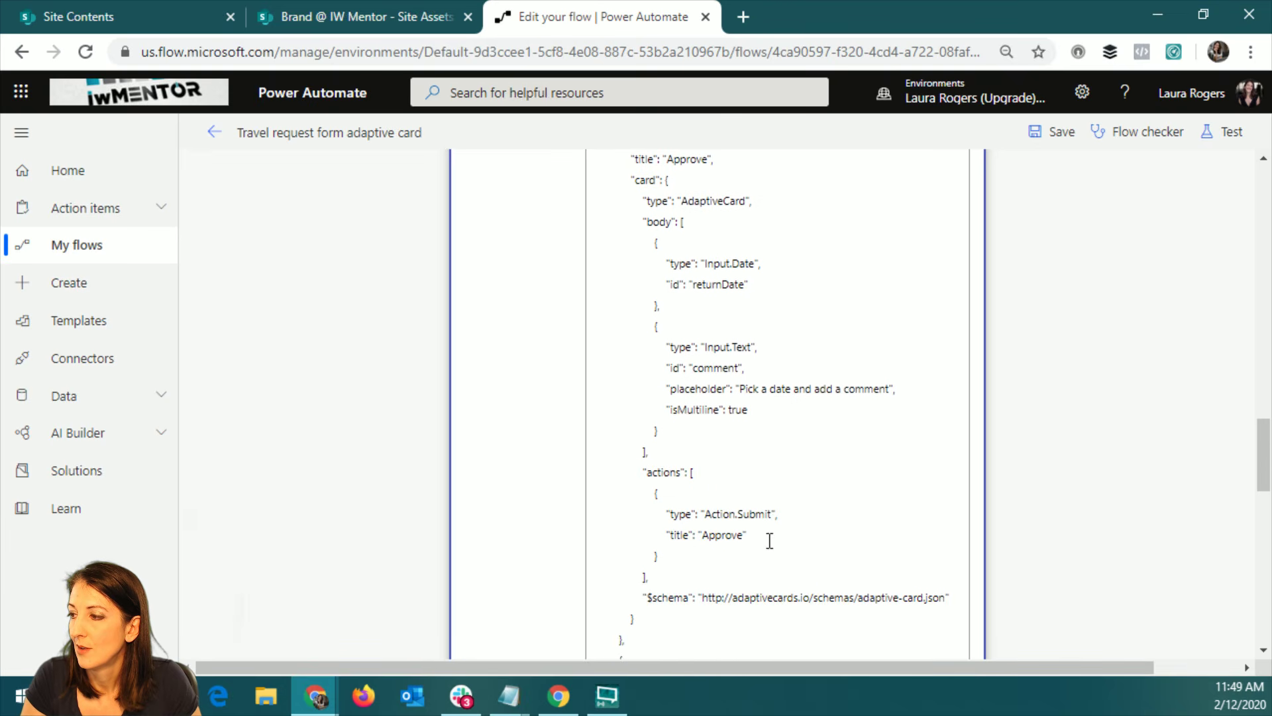
click(743, 336)
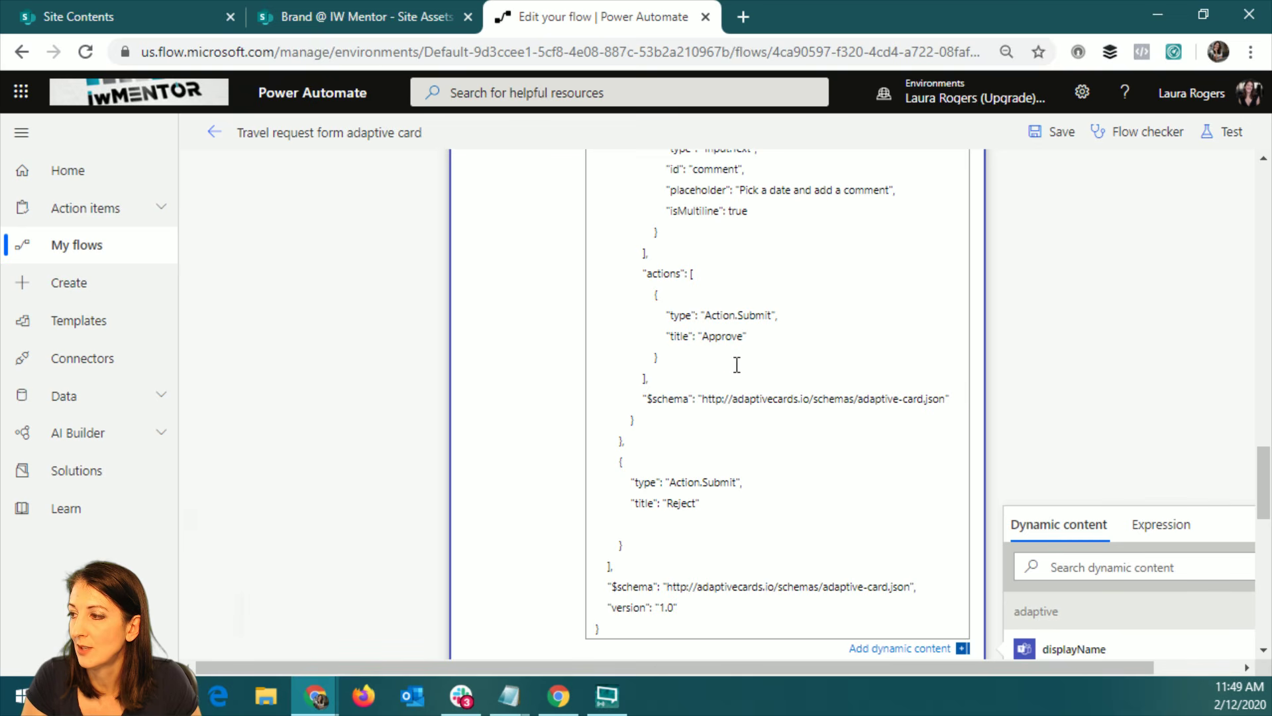
click(1044, 135)
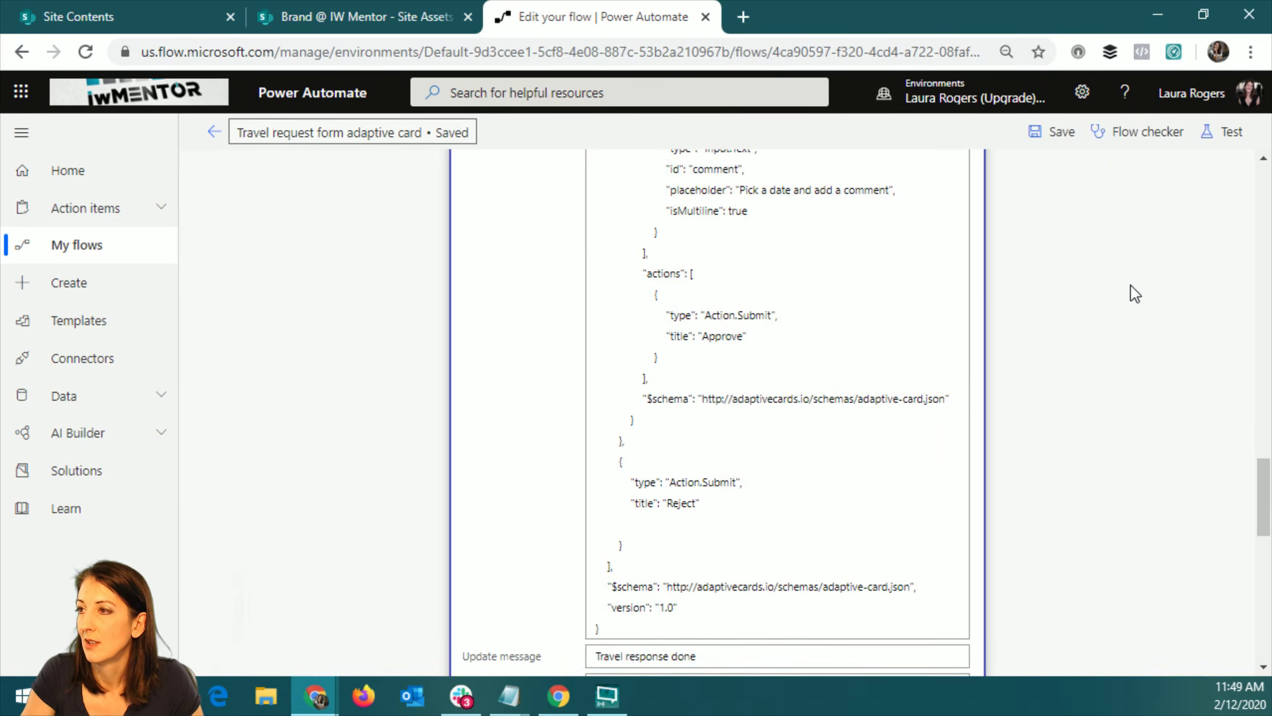
key(alt+Tab)
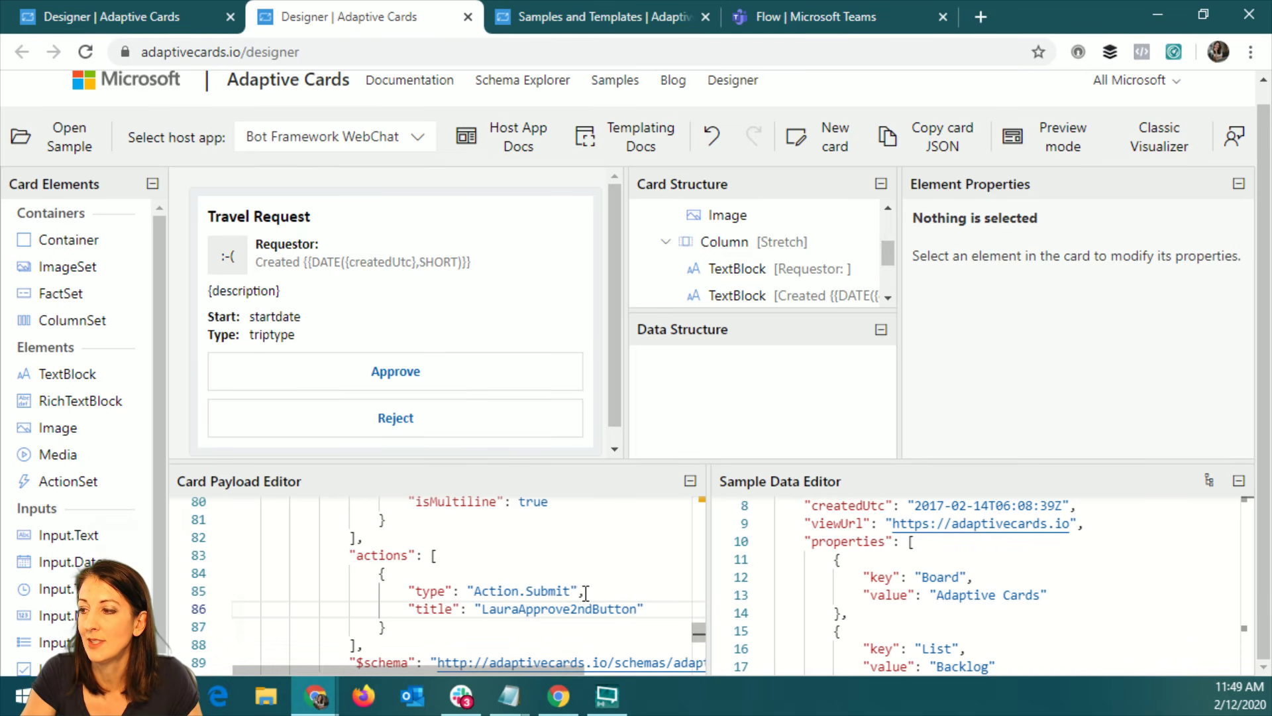
click(1163, 4)
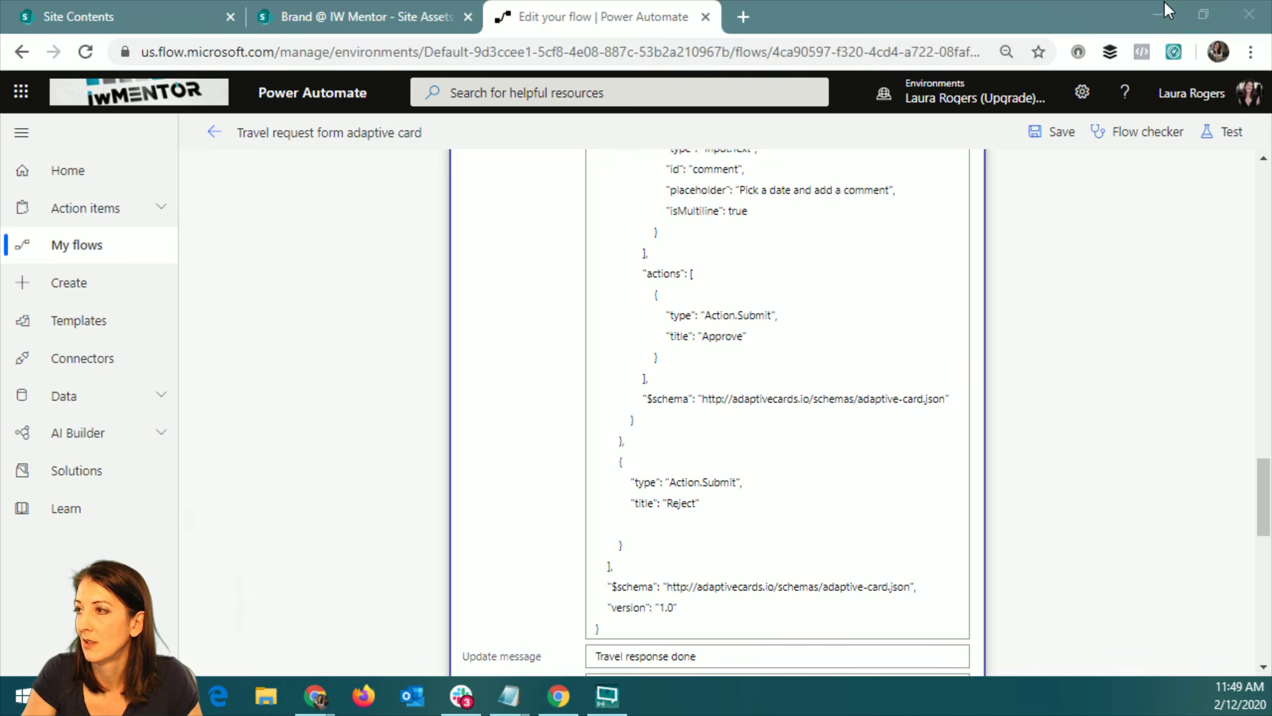
click(1229, 132)
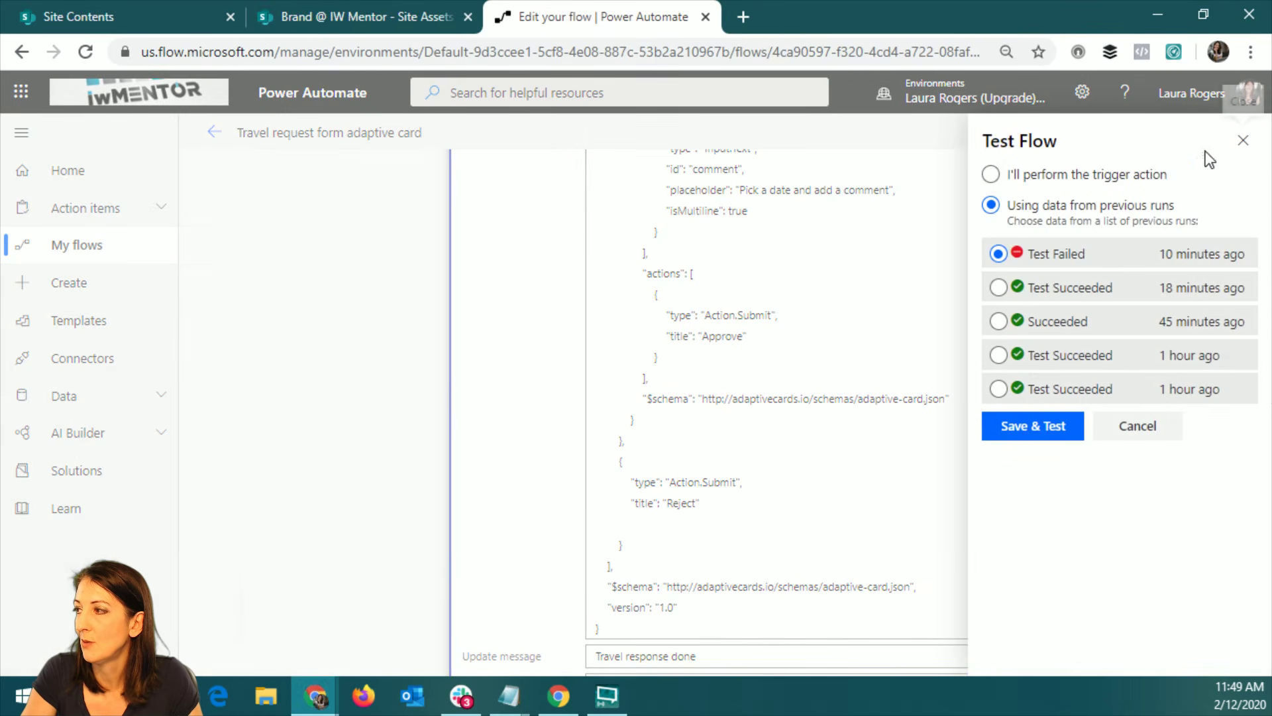
click(998, 253)
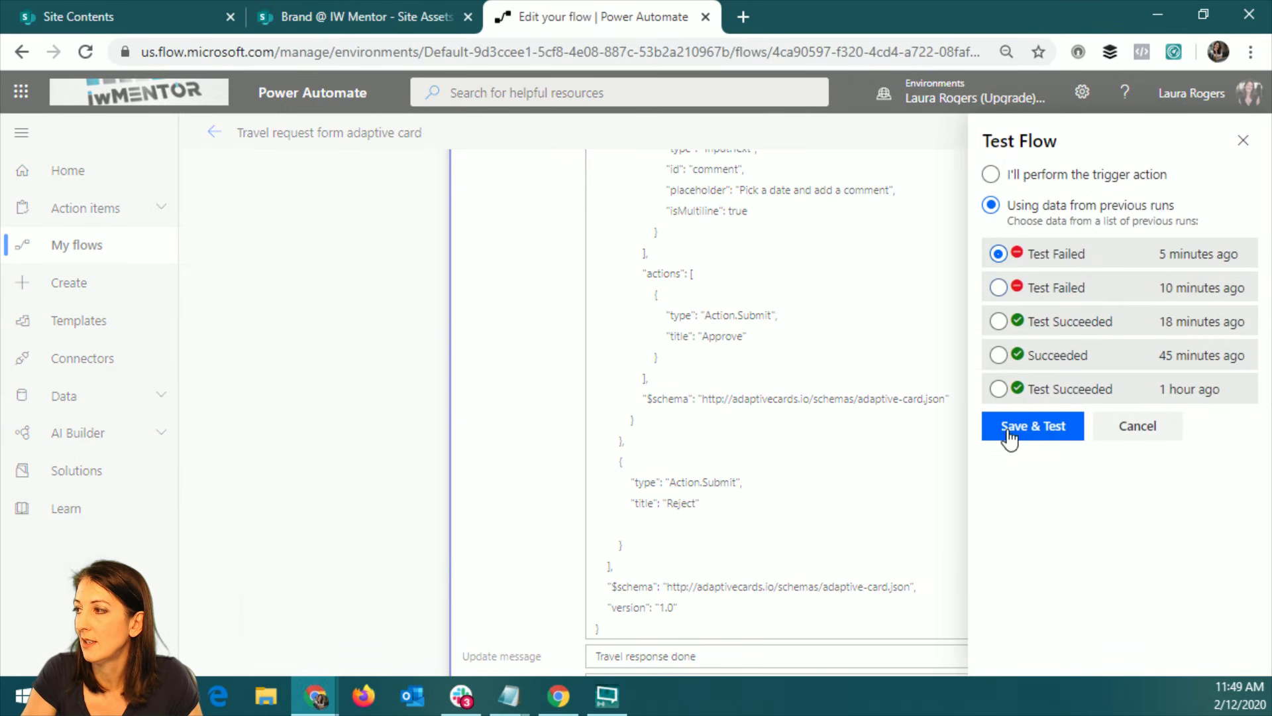
click(1156, 431)
- Save the flow again and go back to its details page
scroll(1080, 440, down, 3)
scroll(1080, 440, down, 8)
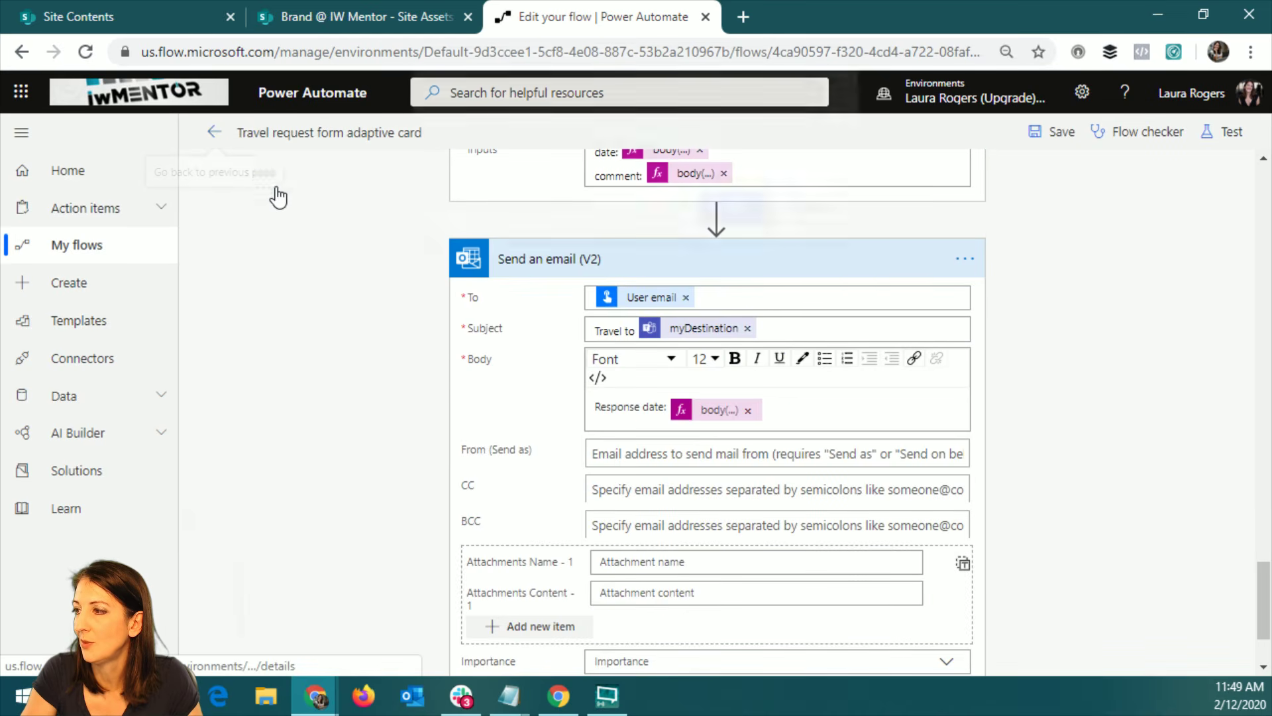
click(214, 132)
click(805, 221)
click(1055, 132)
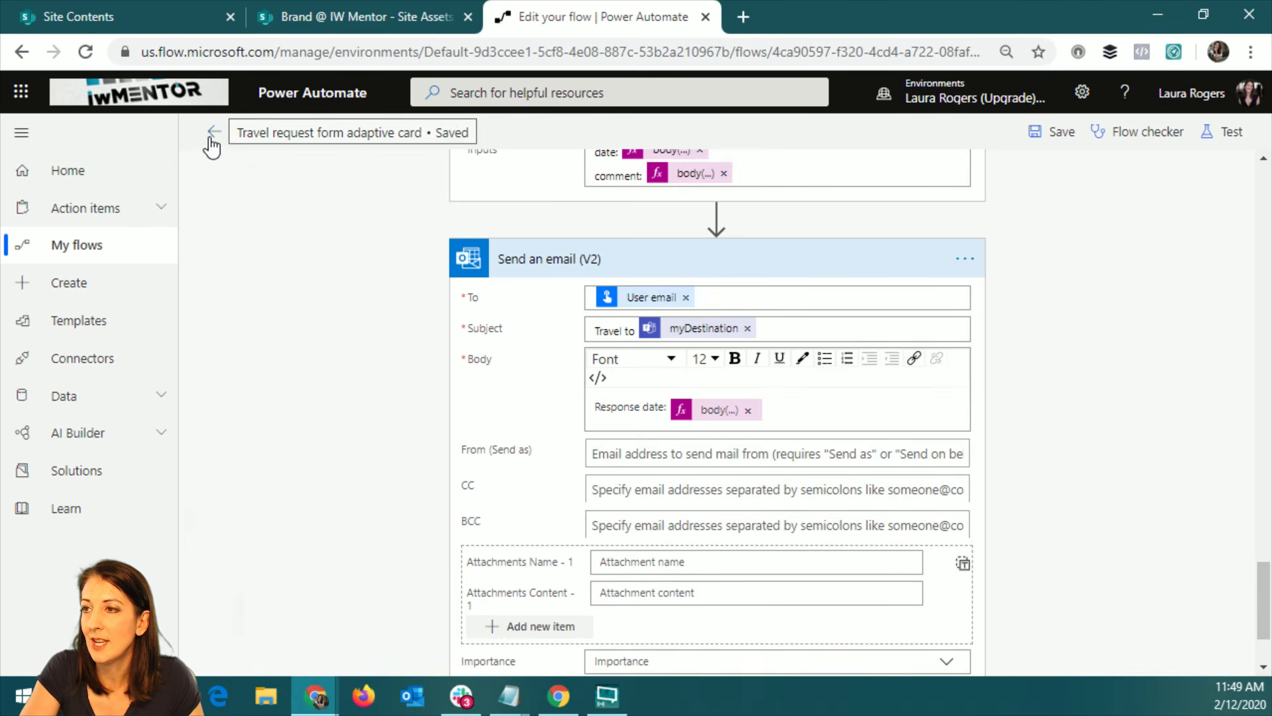
click(210, 136)
click(729, 221)
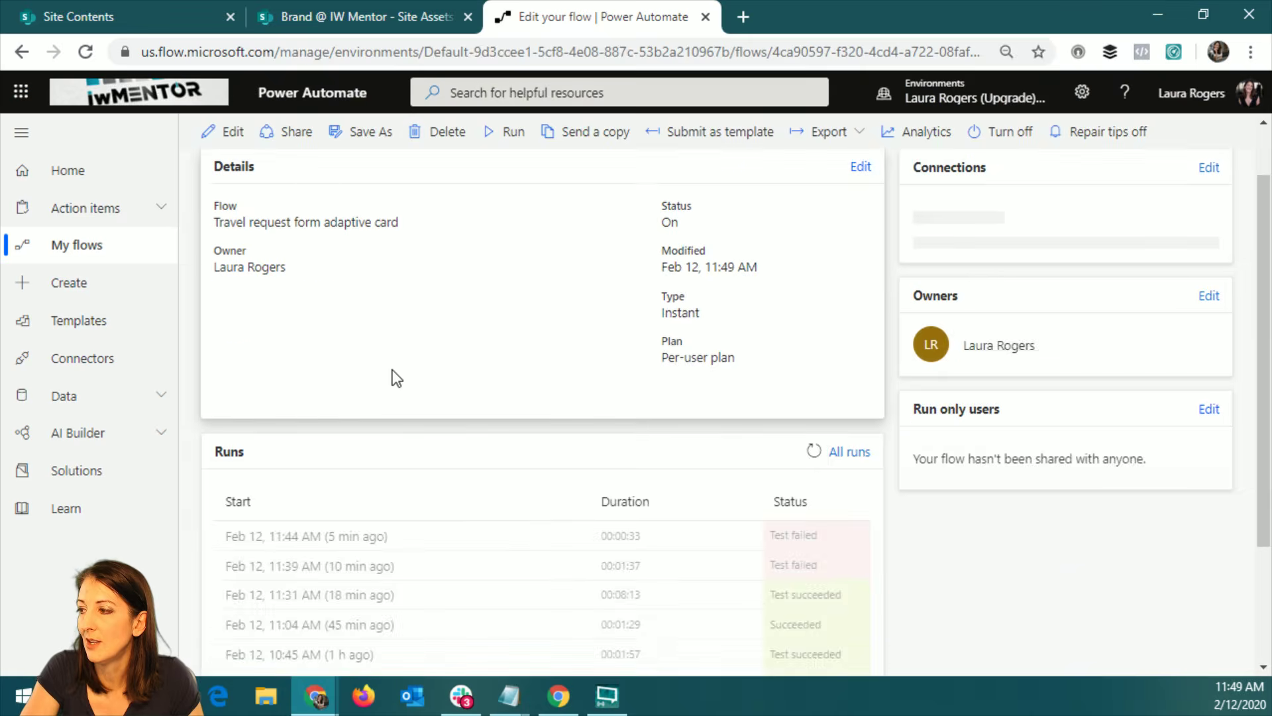
- Open the failed 11:44 AM run and examine the error on the Send an email (V2) action
click(310, 506)
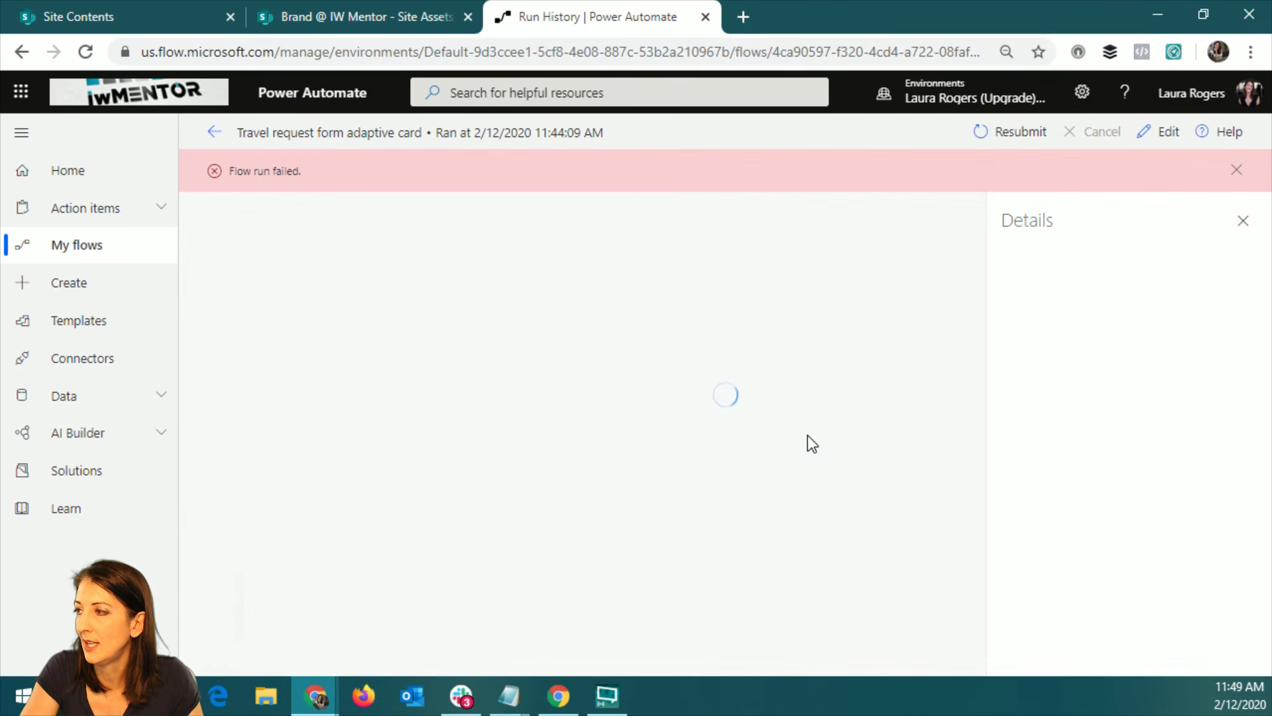
scroll(689, 513, down, 1)
click(807, 545)
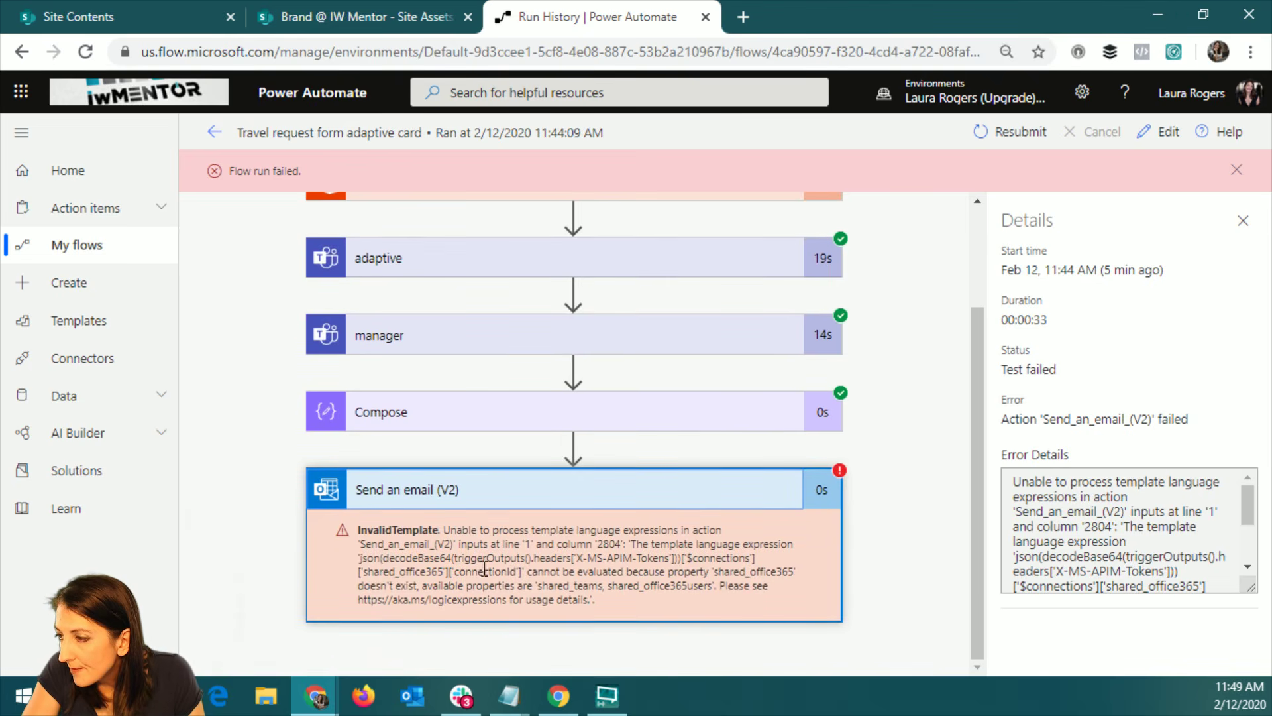
- Reopen the flow for editing, delete the Send an email (V2) action and save the flow
click(1161, 132)
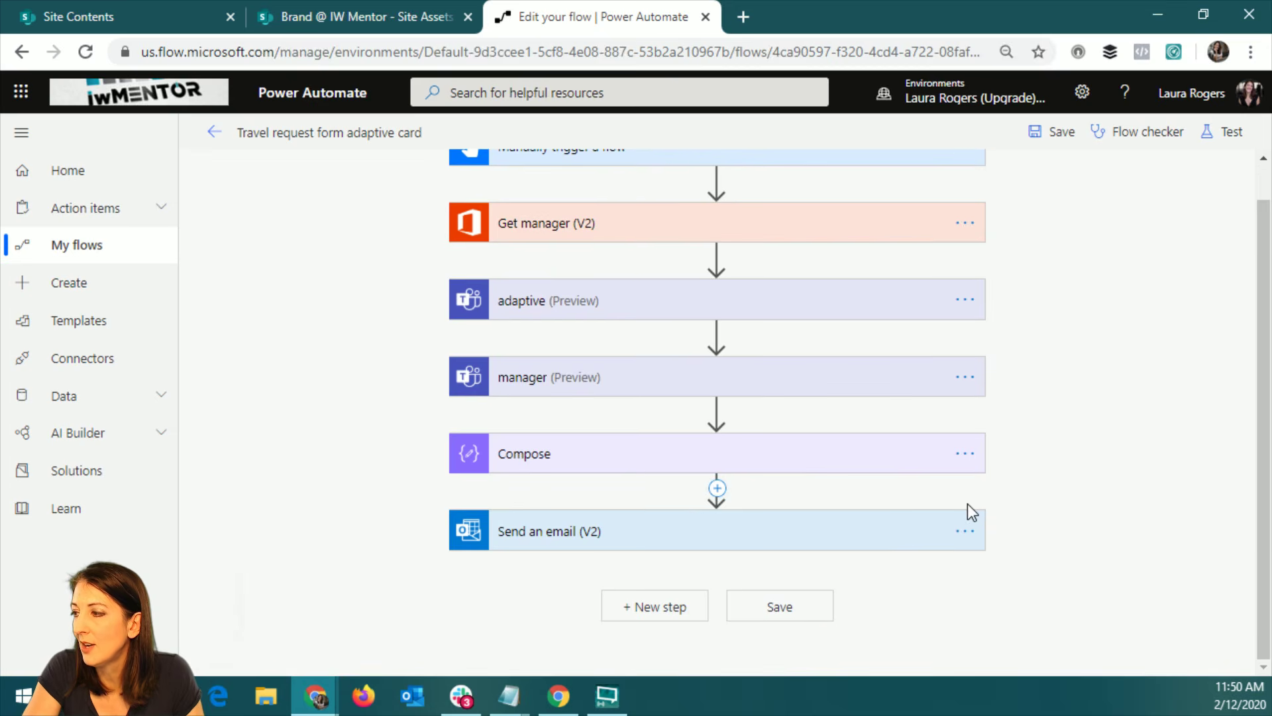
click(964, 531)
click(990, 564)
click(670, 429)
click(782, 530)
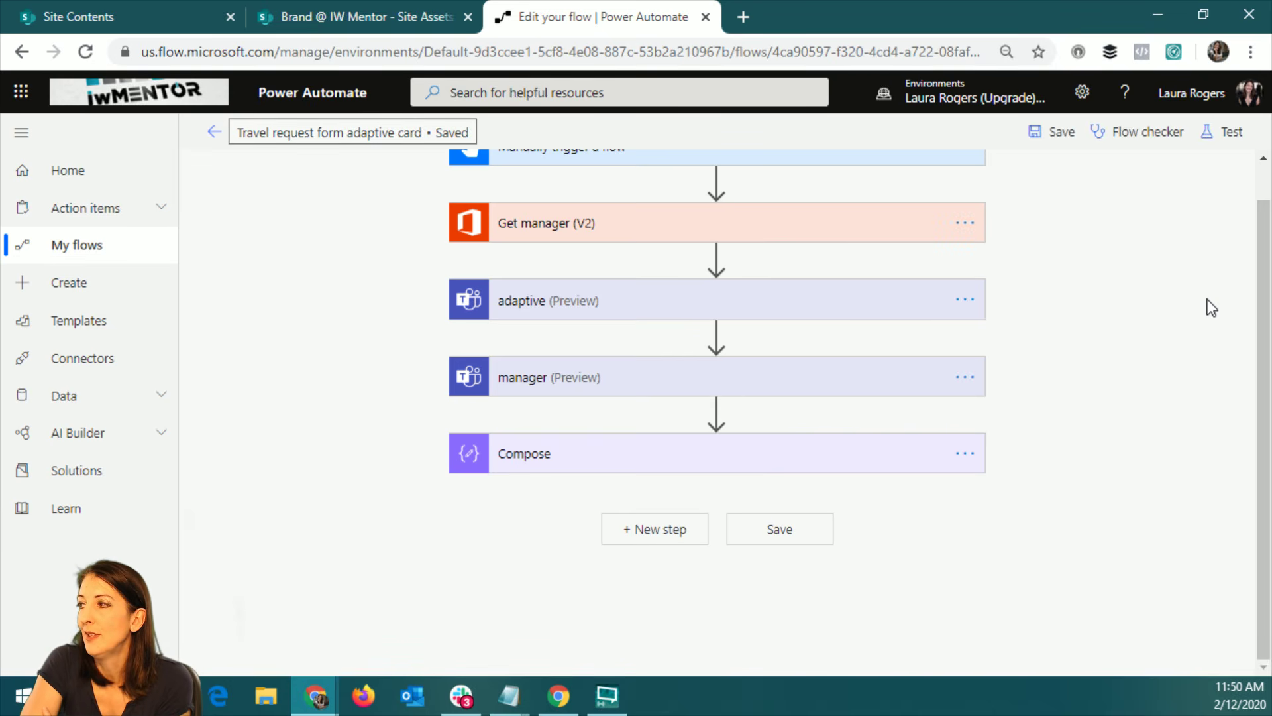
- Test the flow using data from the most recent previous run
click(1222, 130)
click(990, 205)
click(998, 253)
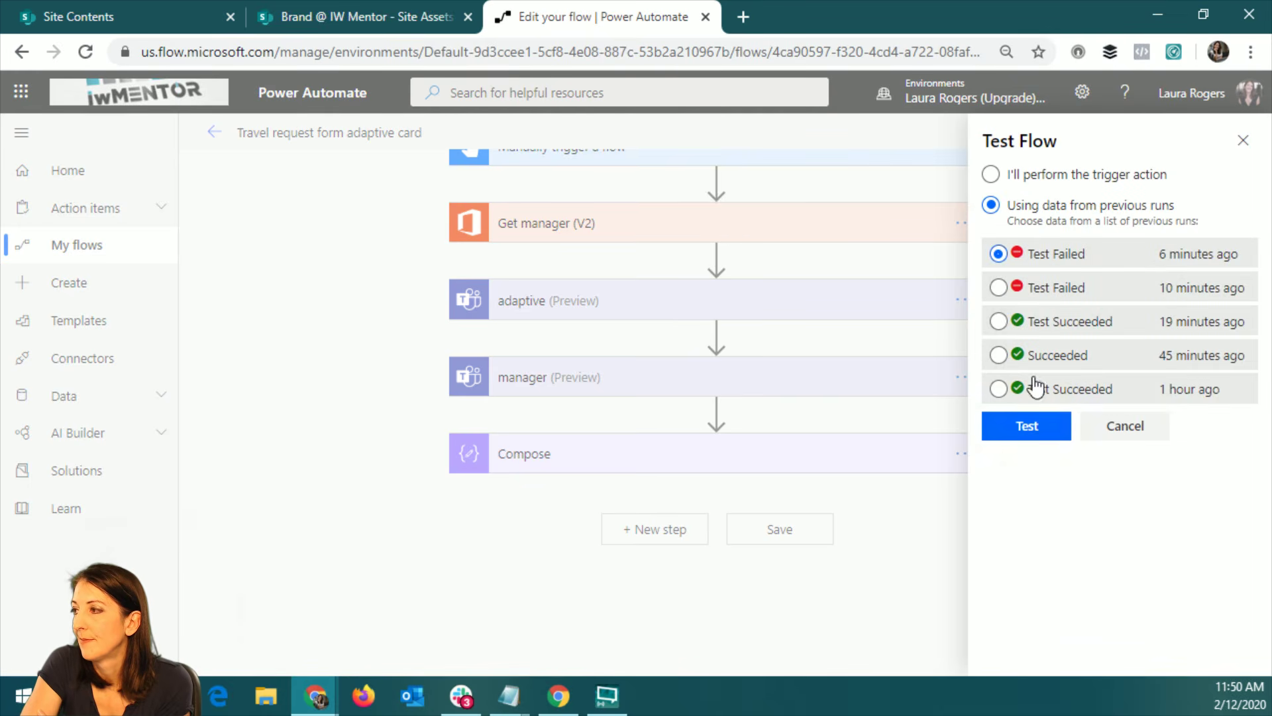
click(1037, 431)
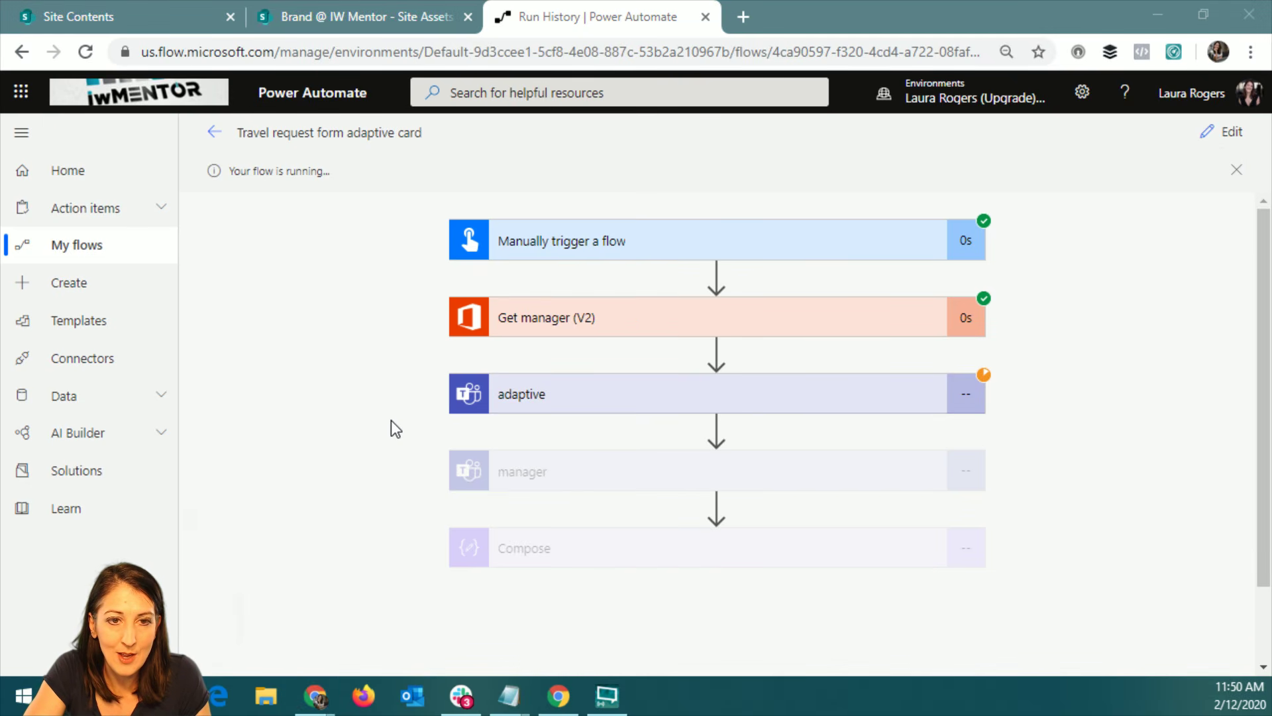
- Switch to the Flow chat in Microsoft Teams and submit the new Travel Request card with destination "places" and trip type Customer
key(alt+Tab)
click(879, 17)
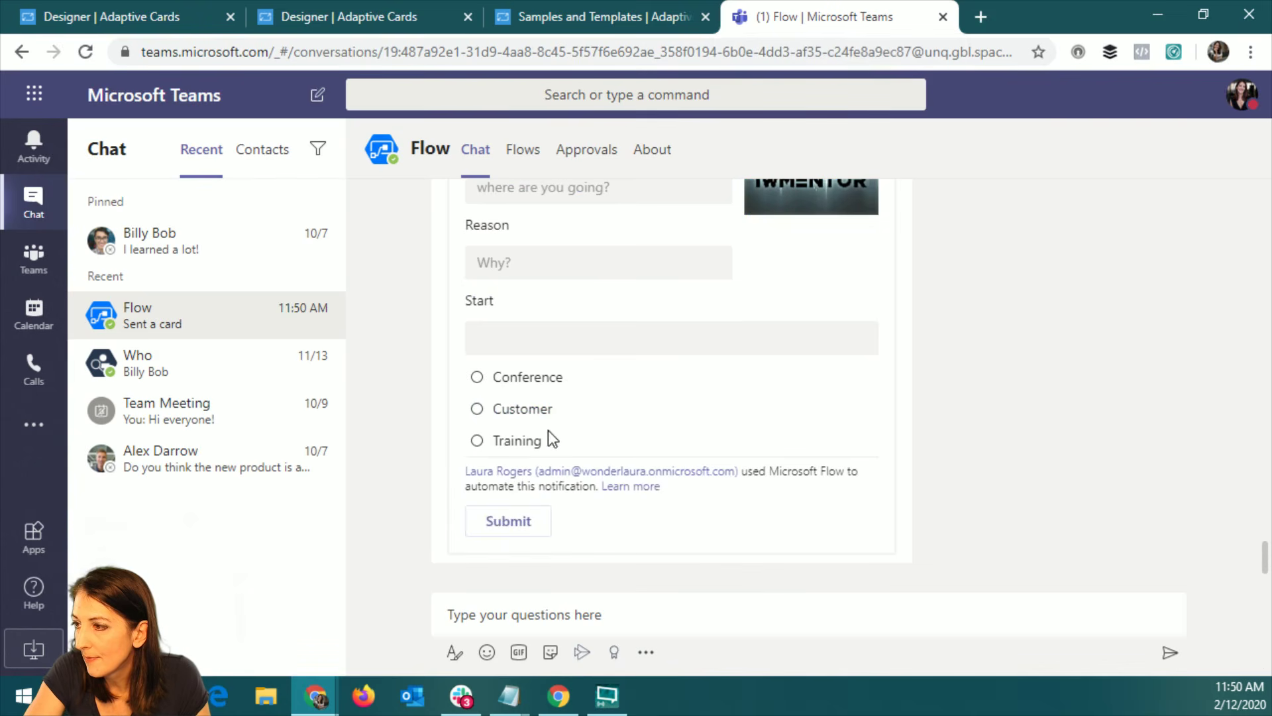
scroll(685, 339, up, 3)
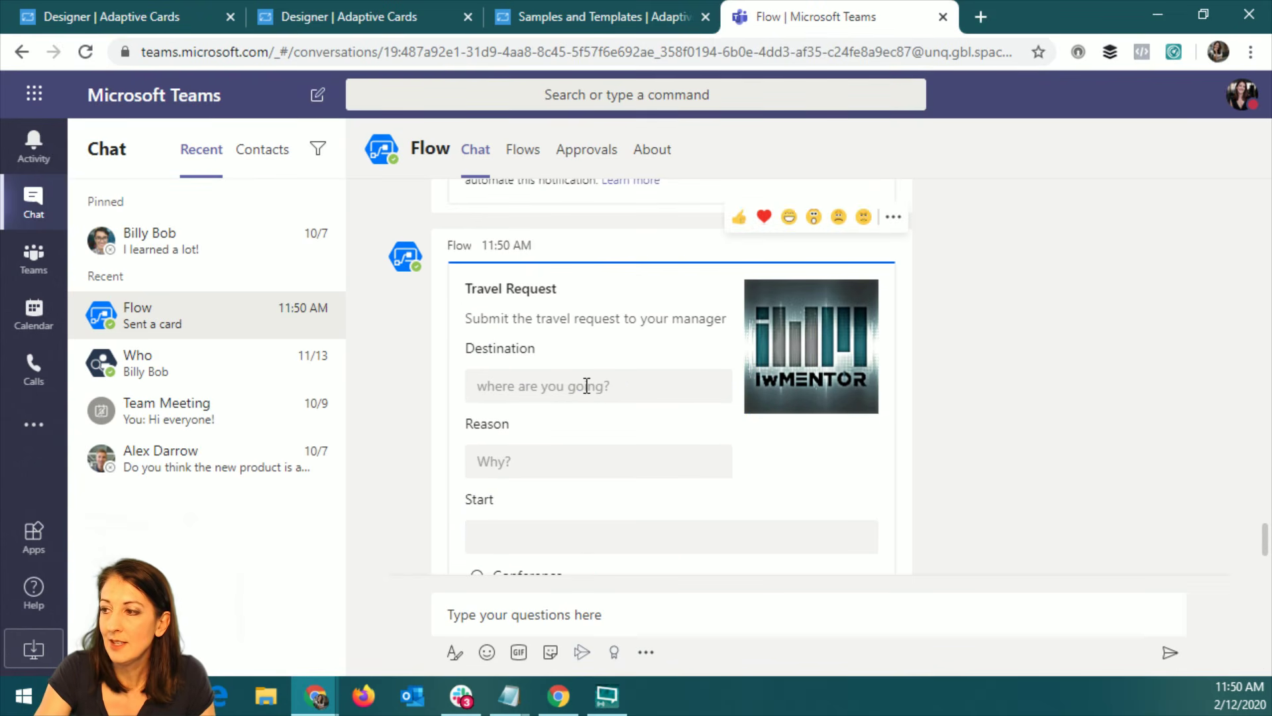
click(621, 384)
text(places)
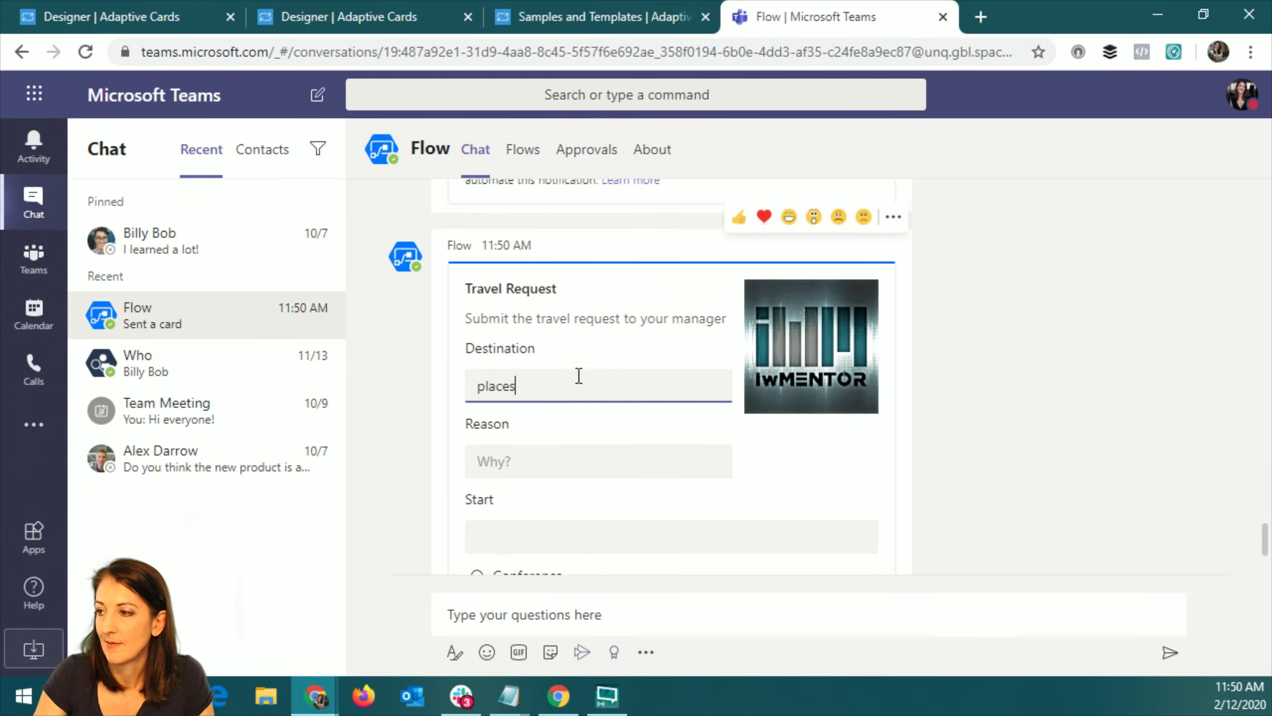
scroll(608, 400, down, 3)
click(476, 409)
click(508, 521)
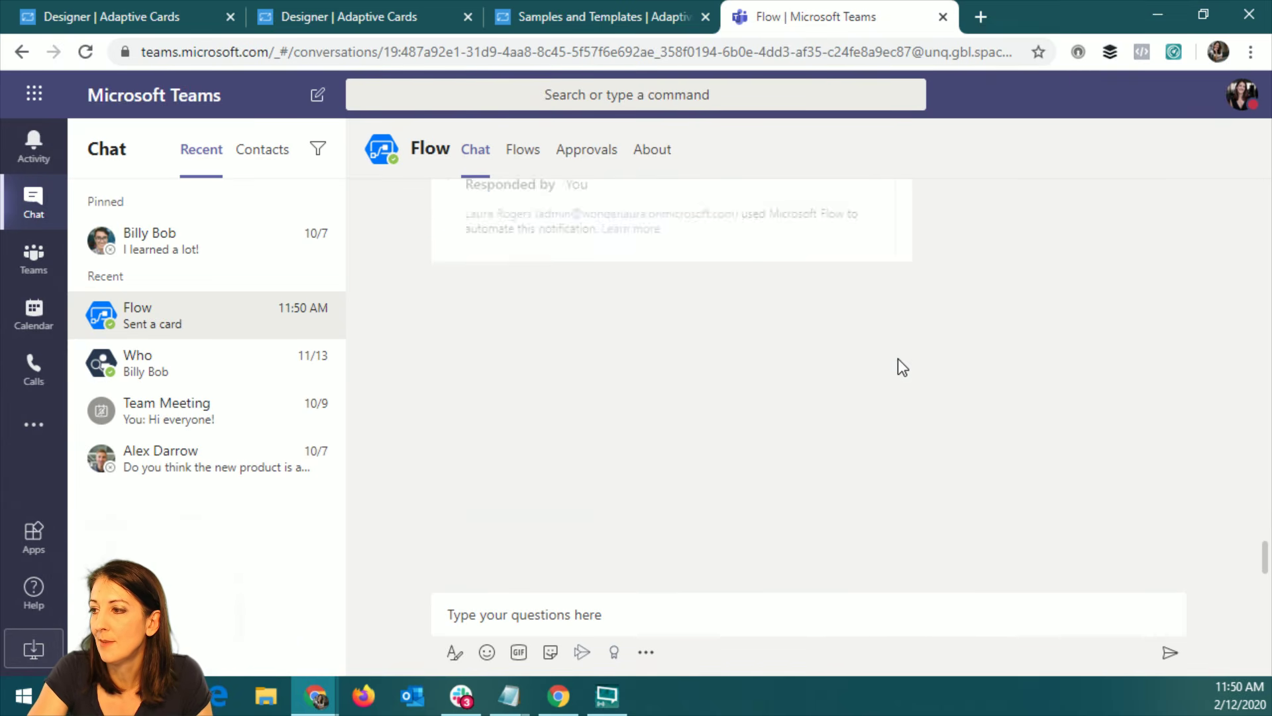
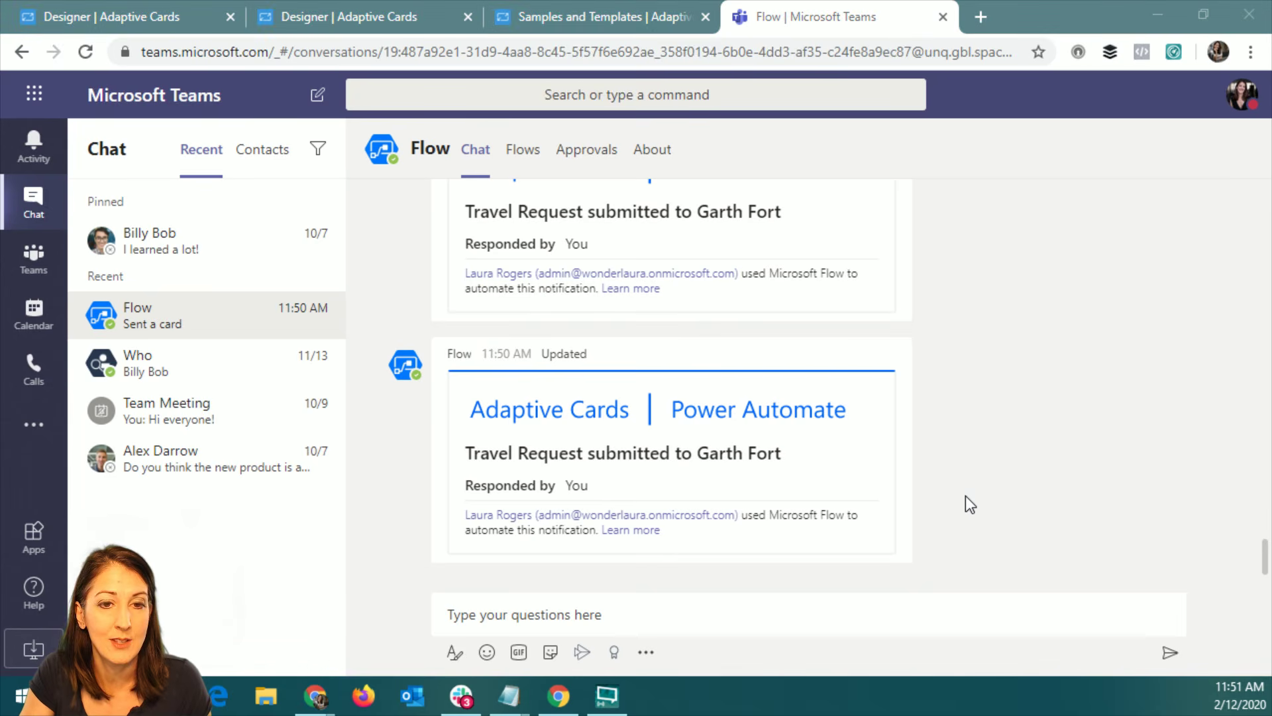
- Switch to the manager's Flow chat in Teams, reject the travel request to "places", and return to the flow run
key(alt+Tab)
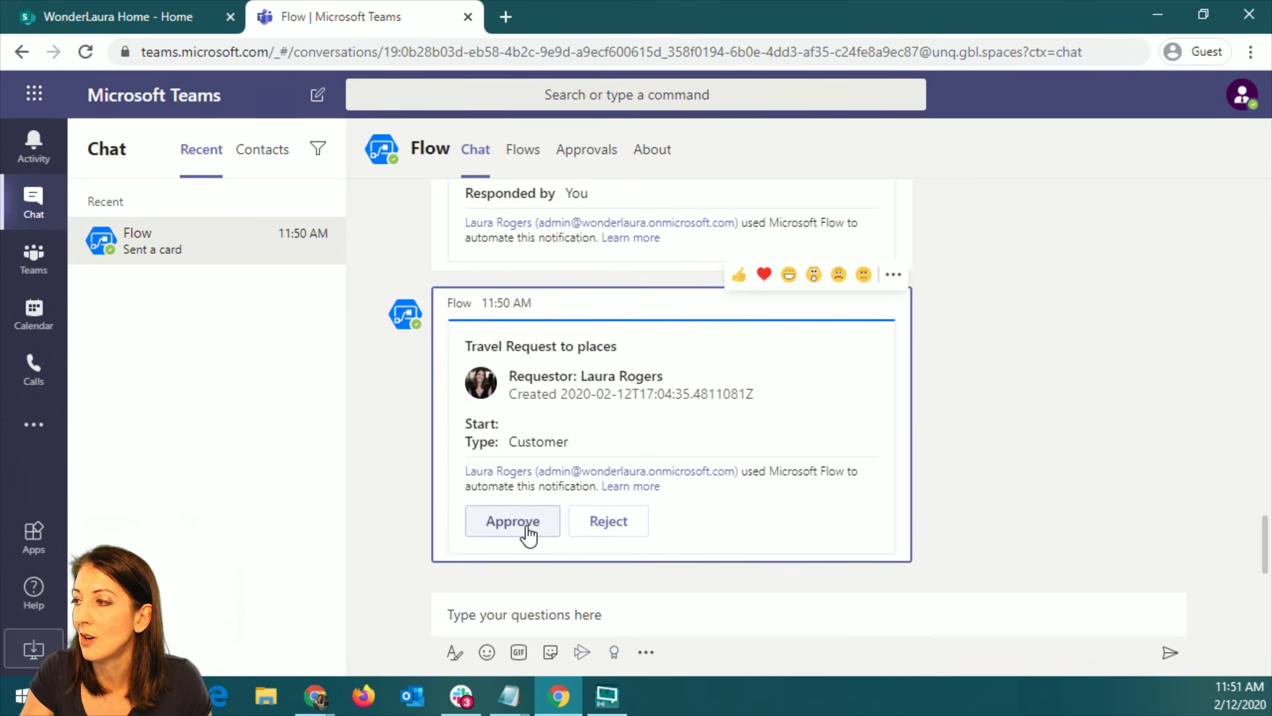
click(628, 524)
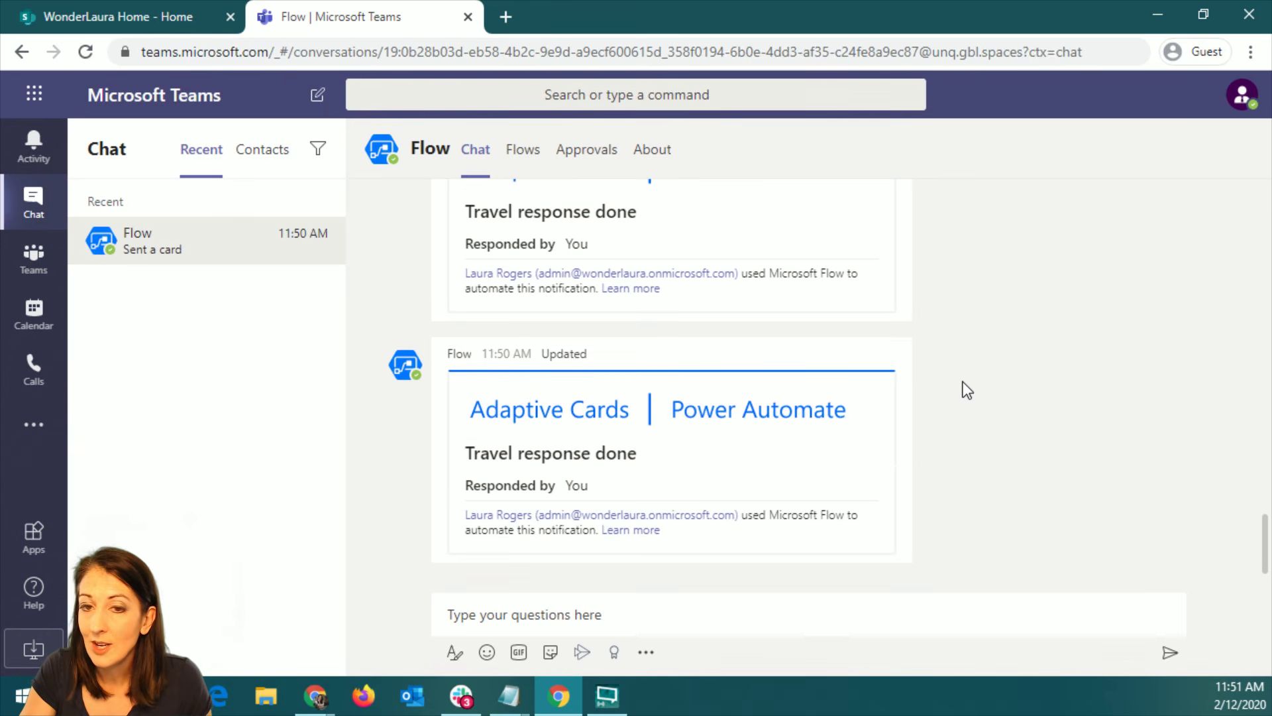
key(alt+Tab)
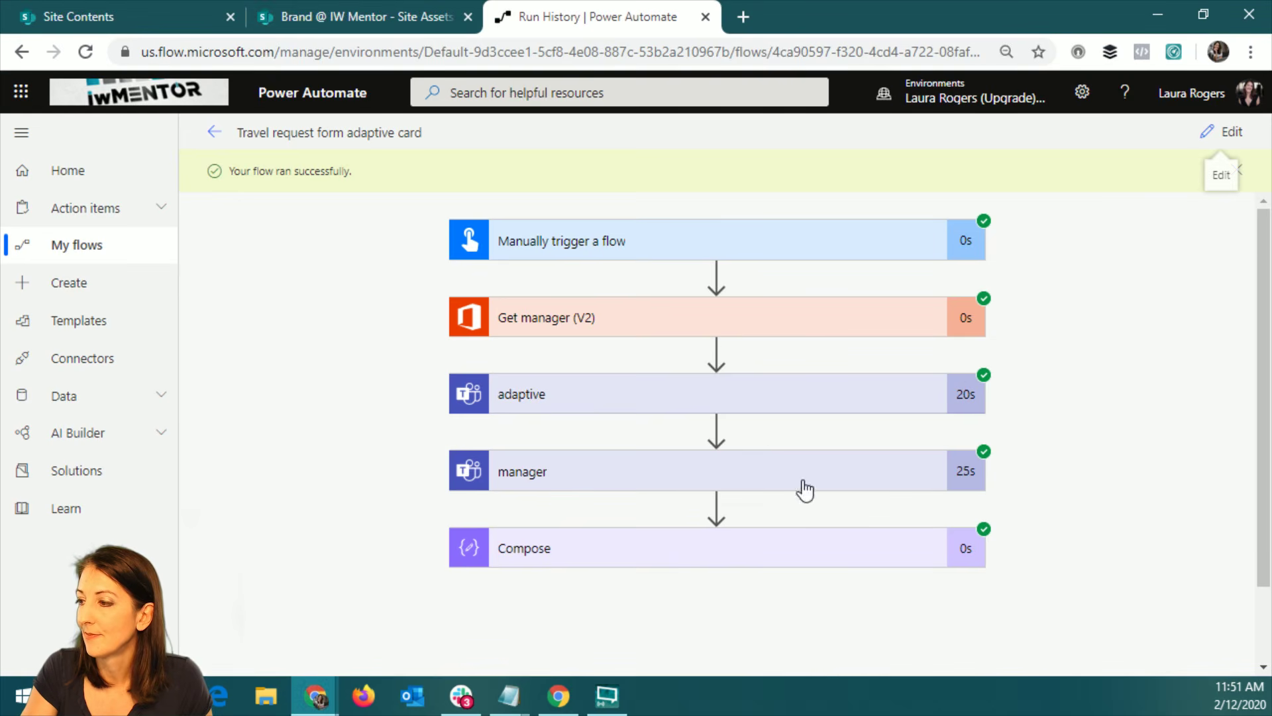
- Expand the manager action in the completed run and examine the submitActionId value in its output body
click(628, 475)
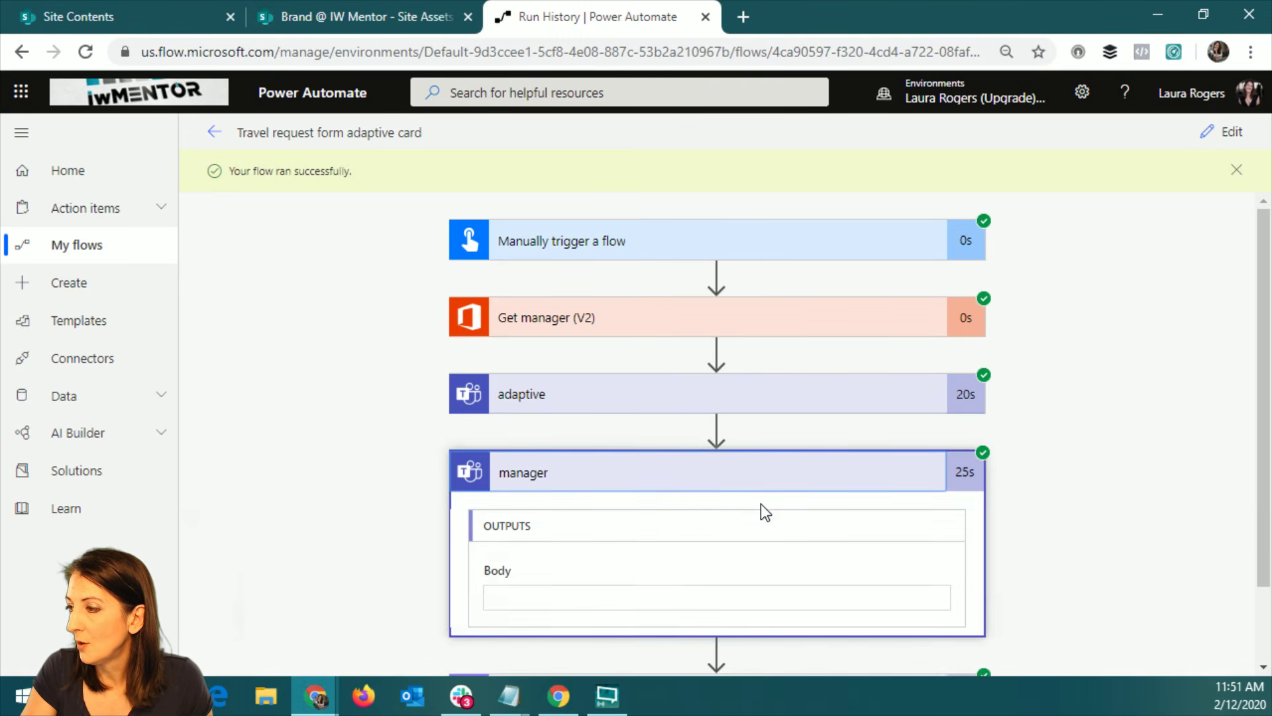
scroll(761, 504, down, 3)
drag(944, 450, 945, 500)
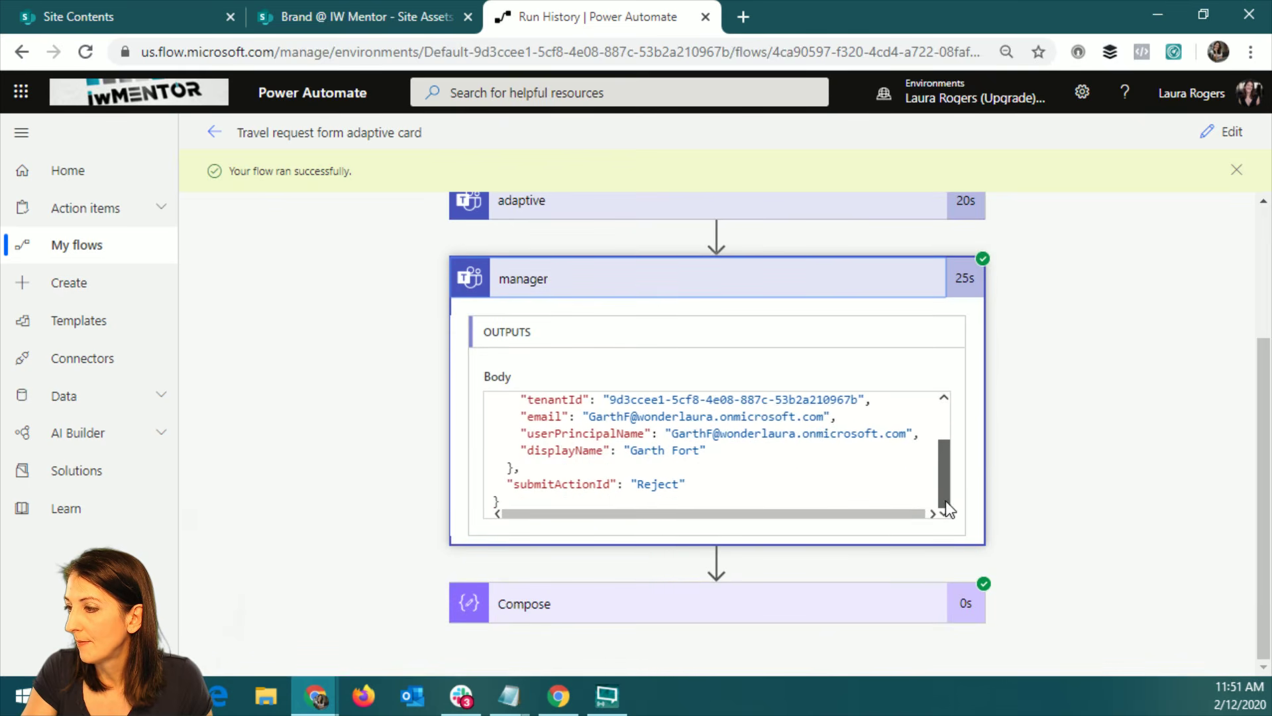
drag(509, 484, 718, 478)
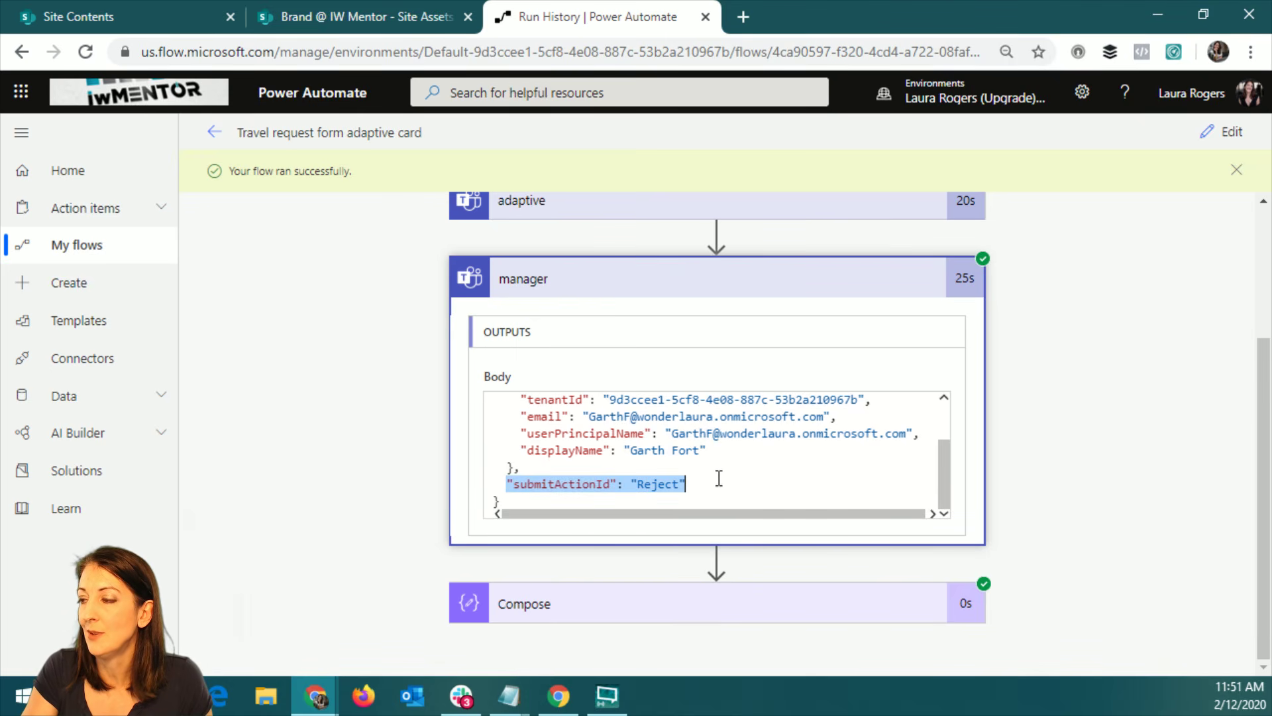
click(719, 478)
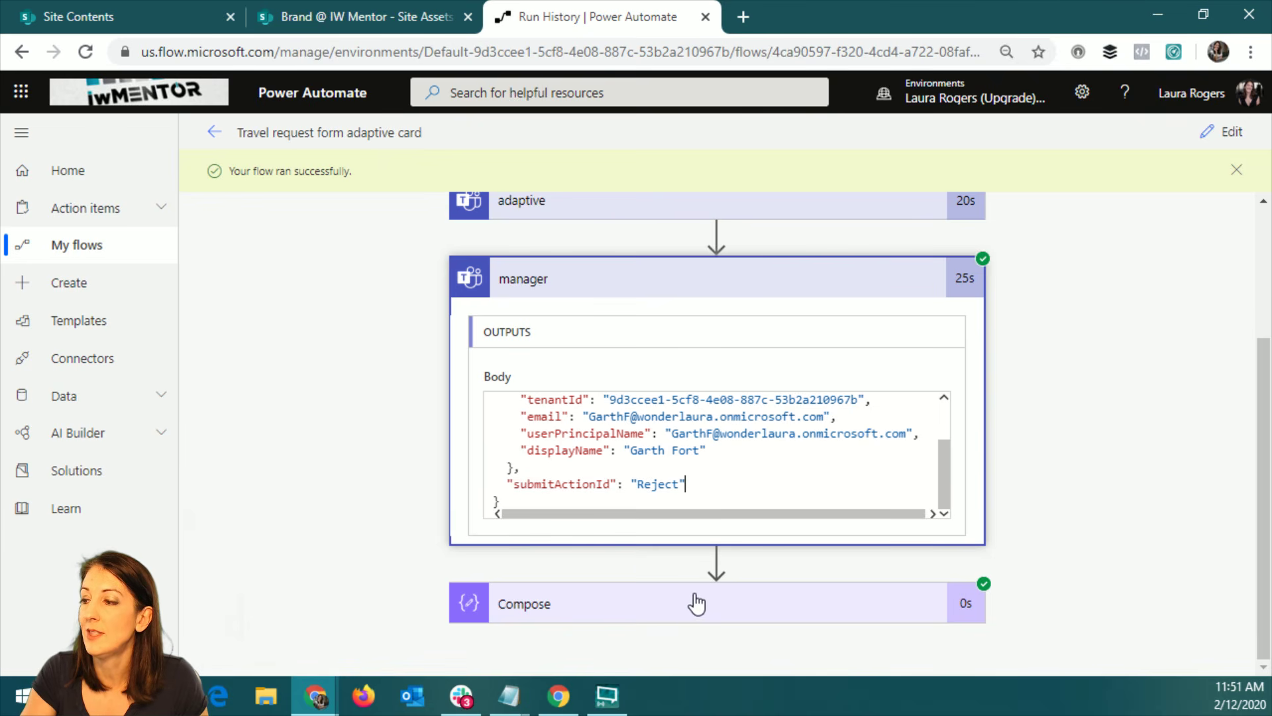
mouse_move(945, 464)
mouse_down()
mouse_move(938, 420)
mouse_move(940, 472)
mouse_up()
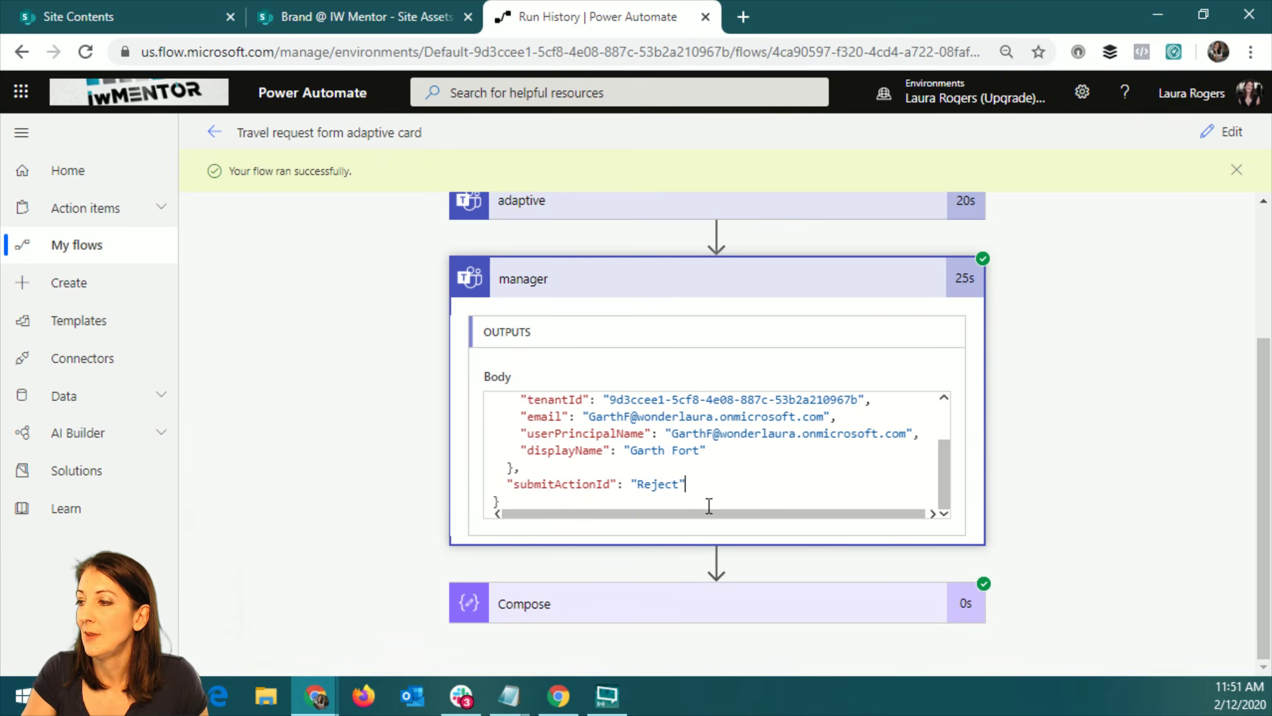
- Copy the manager action's full output body into Notepad++ and examine its JSON structure down to the submitActionId line
drag(502, 501, 449, 365)
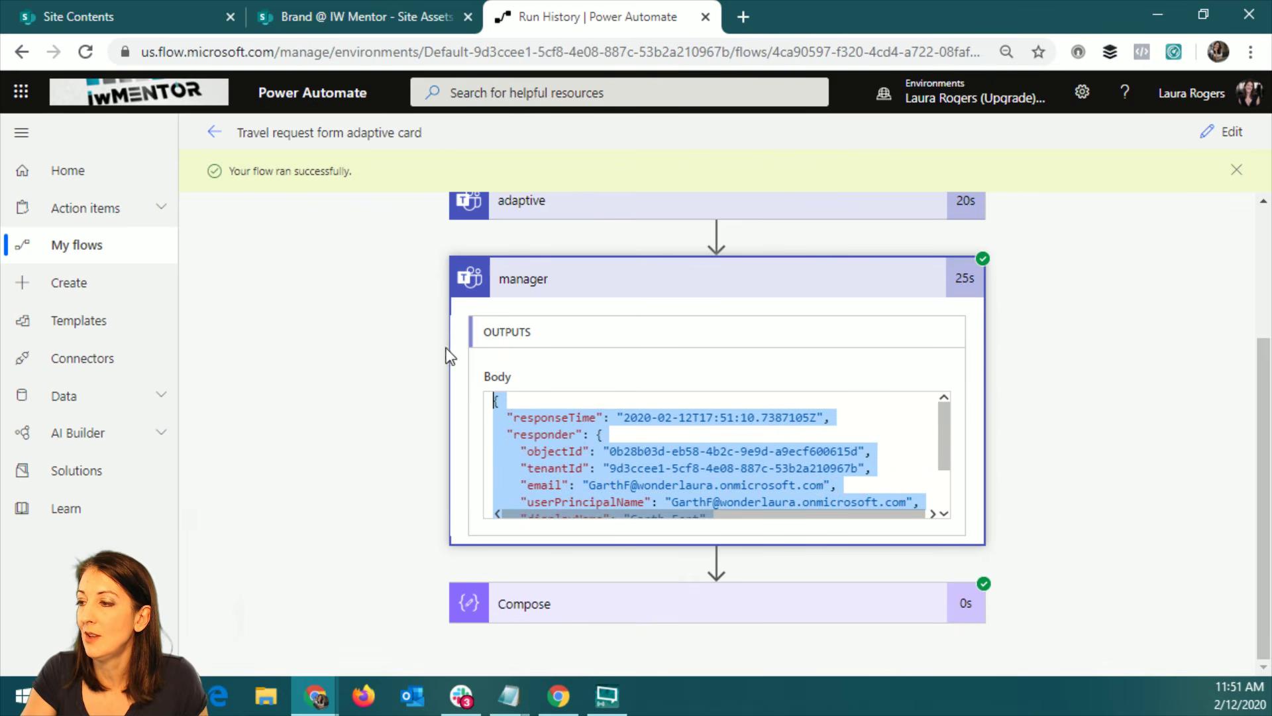
drag(946, 428, 954, 477)
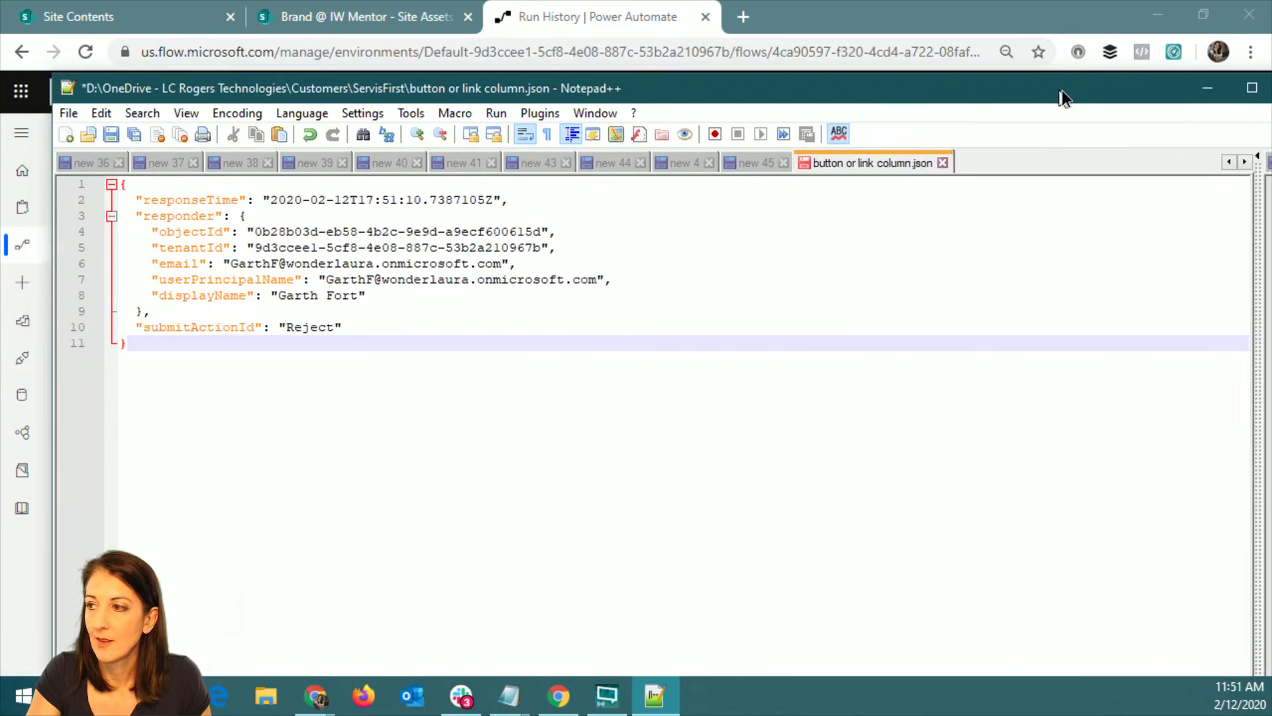
drag(1059, 90, 1217, 155)
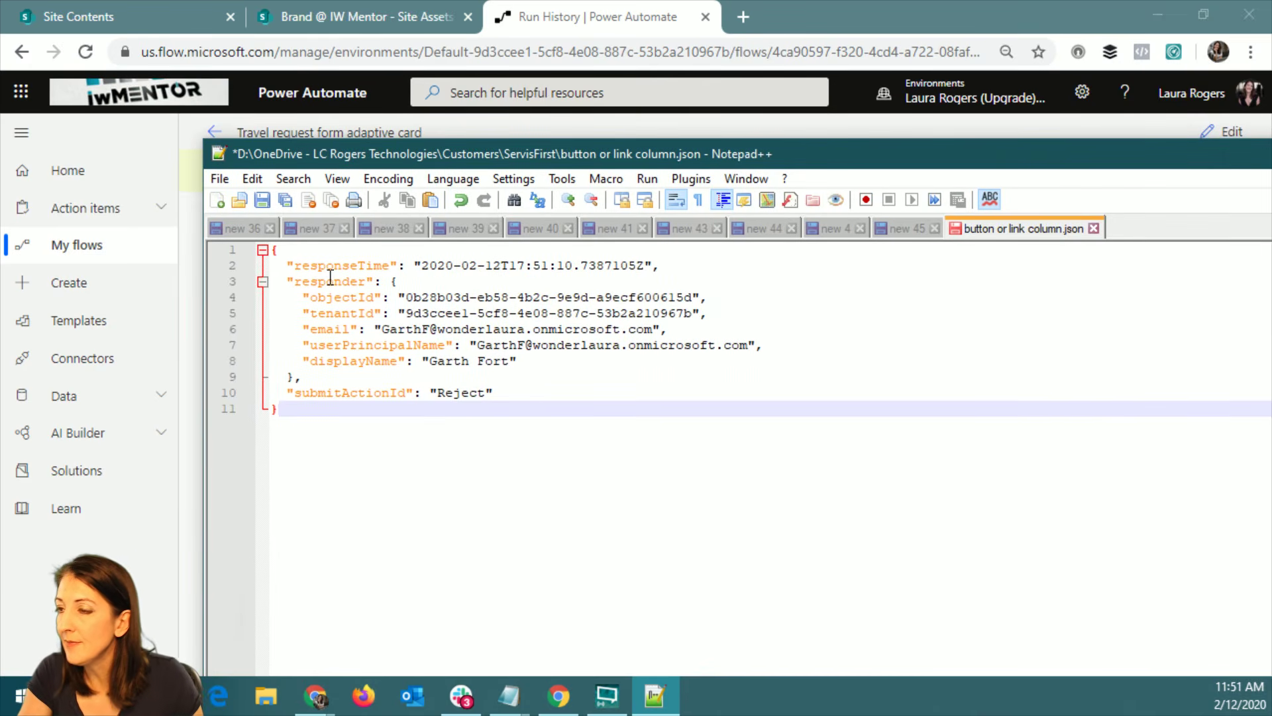
click(280, 250)
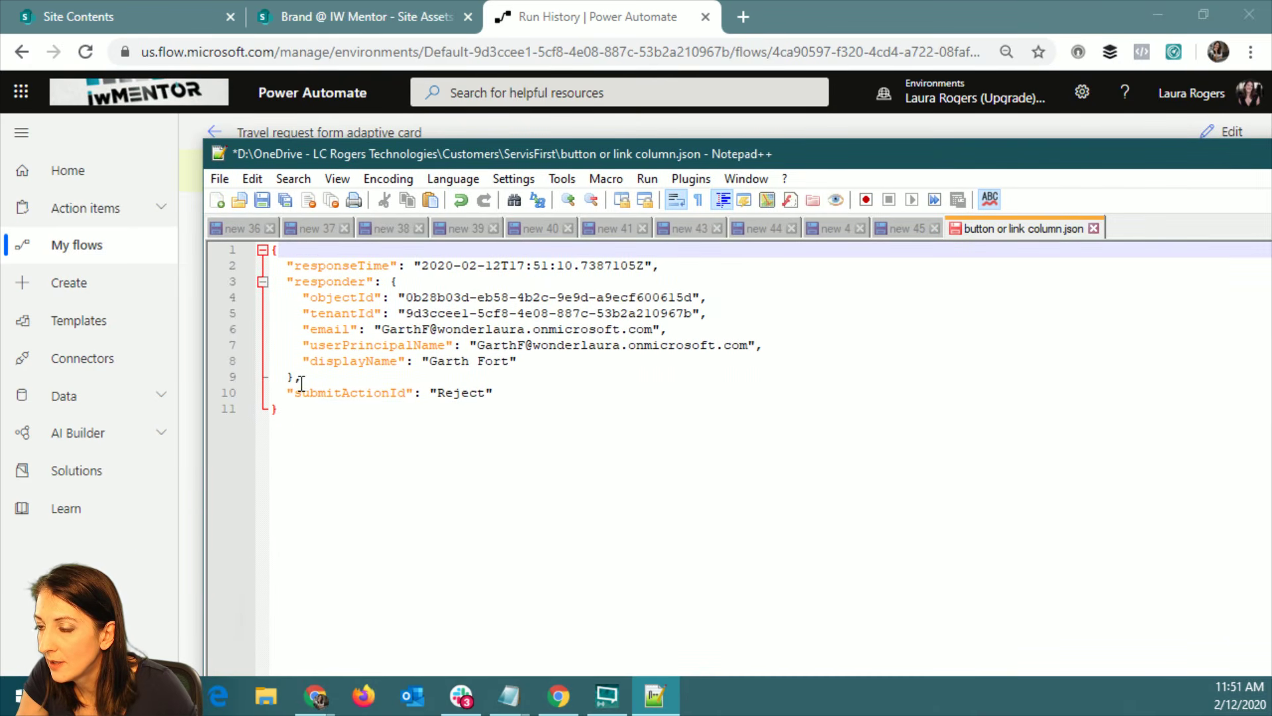
click(298, 392)
click(507, 394)
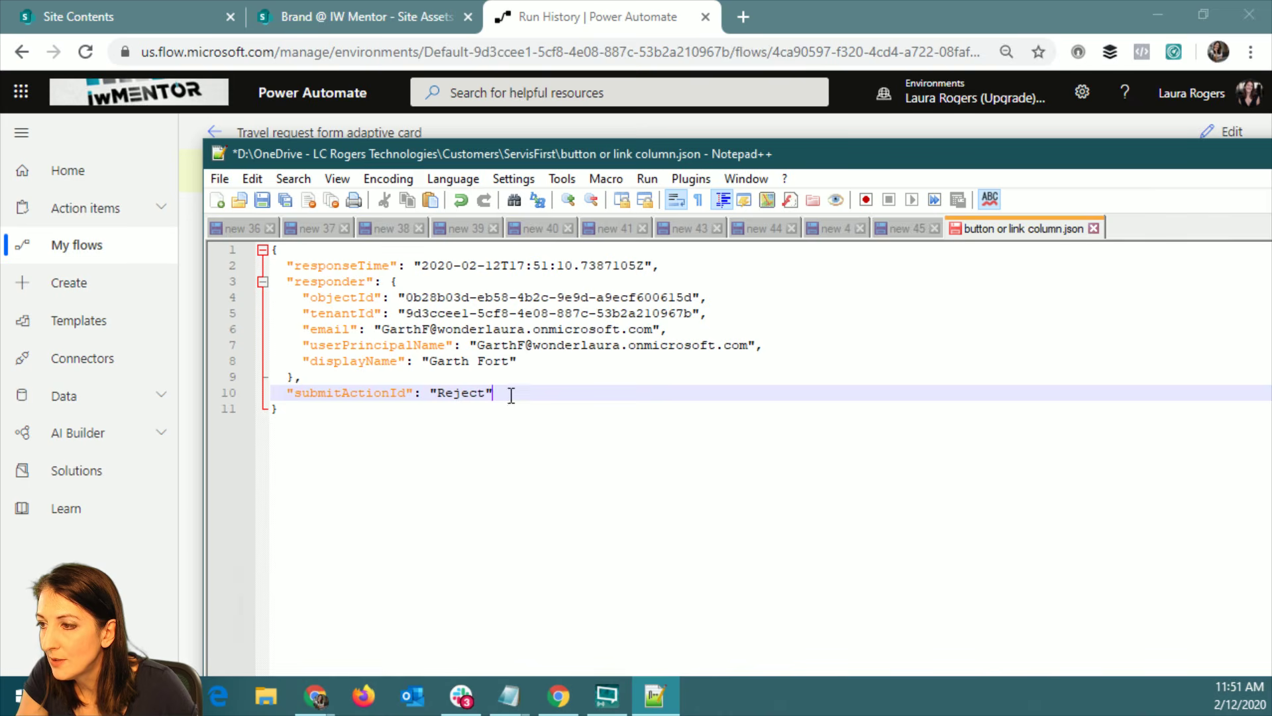
click(288, 392)
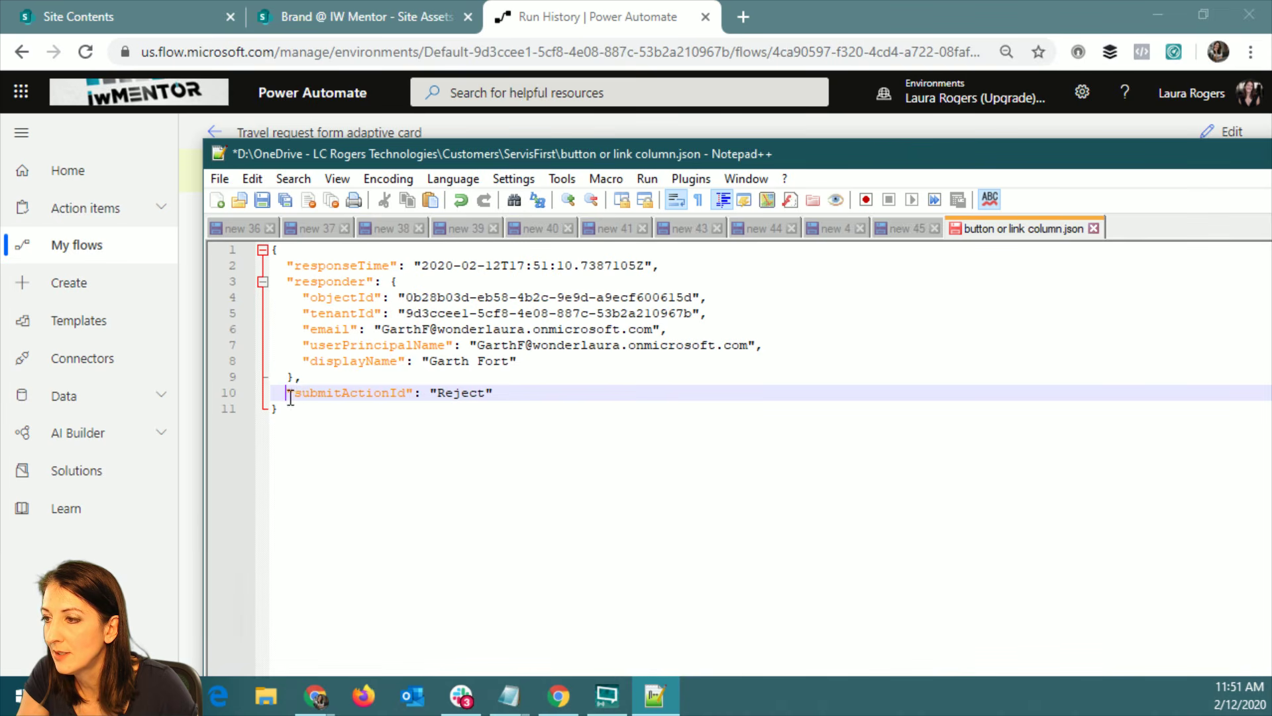
double_click(874, 136)
click(1103, 165)
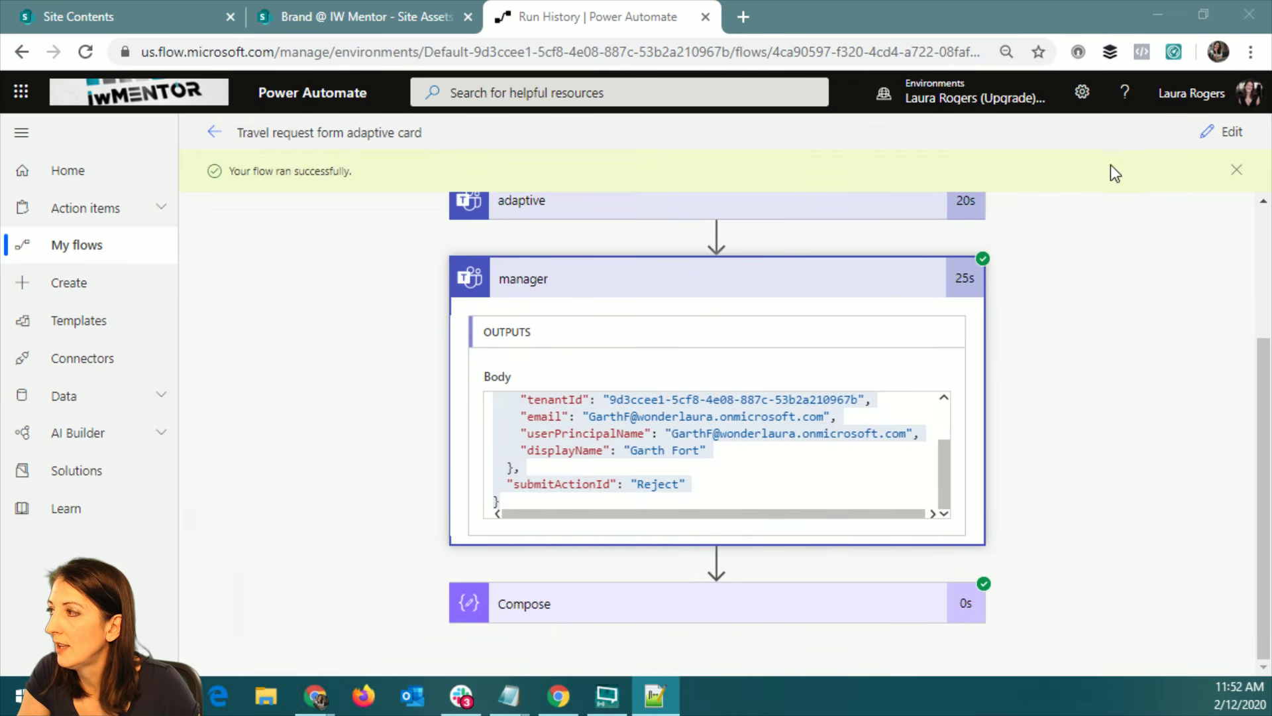
- Reopen the flow for editing and add an empty line below the comment entry in the Compose inputs
click(1216, 137)
click(602, 506)
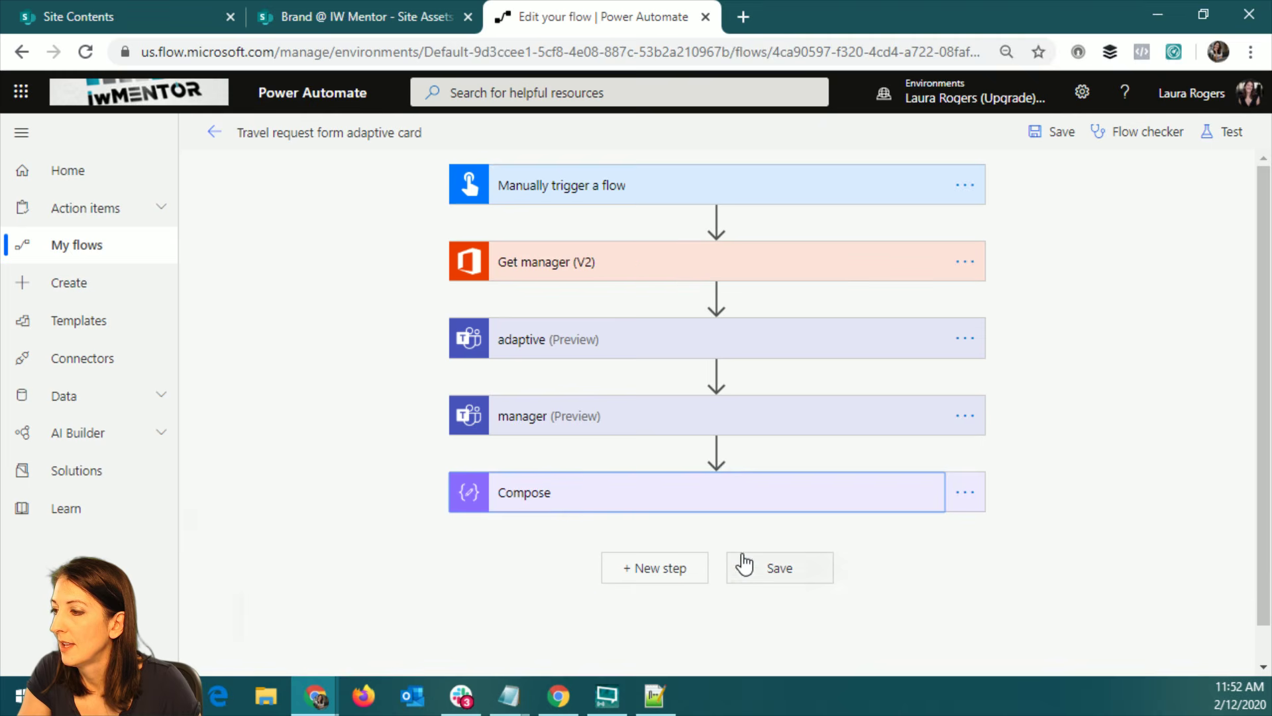
click(789, 555)
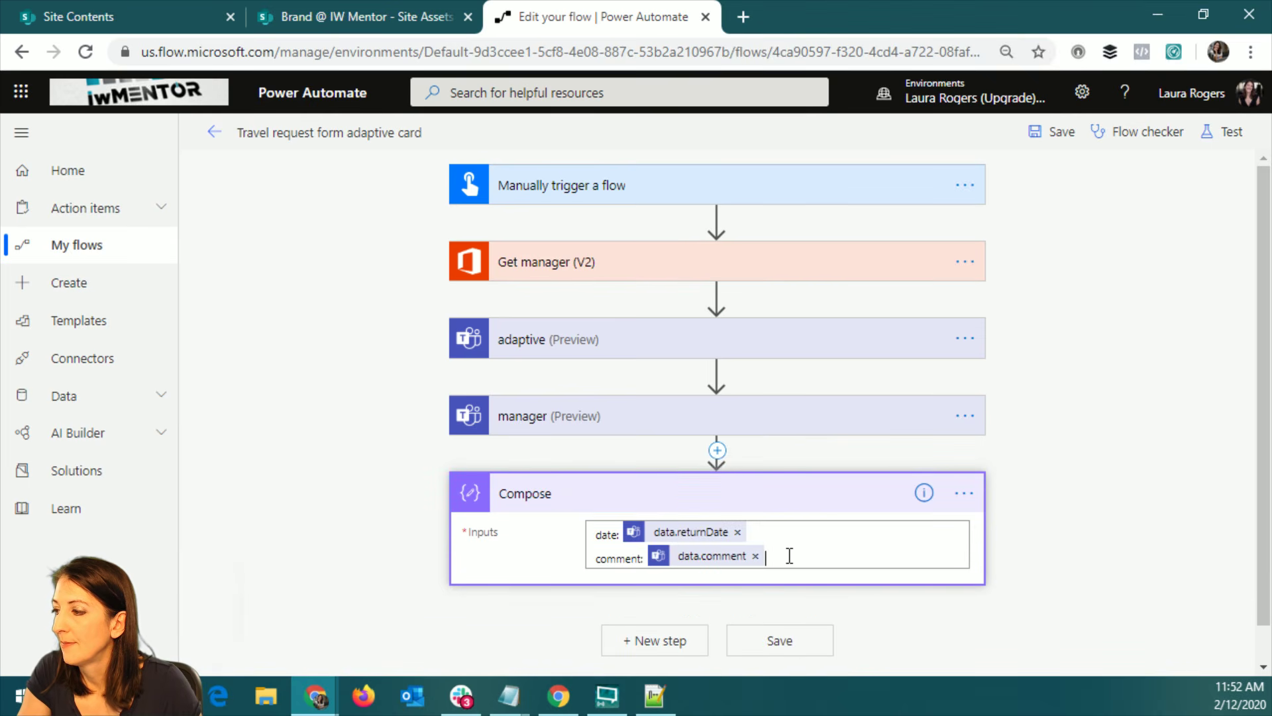
key(Return)
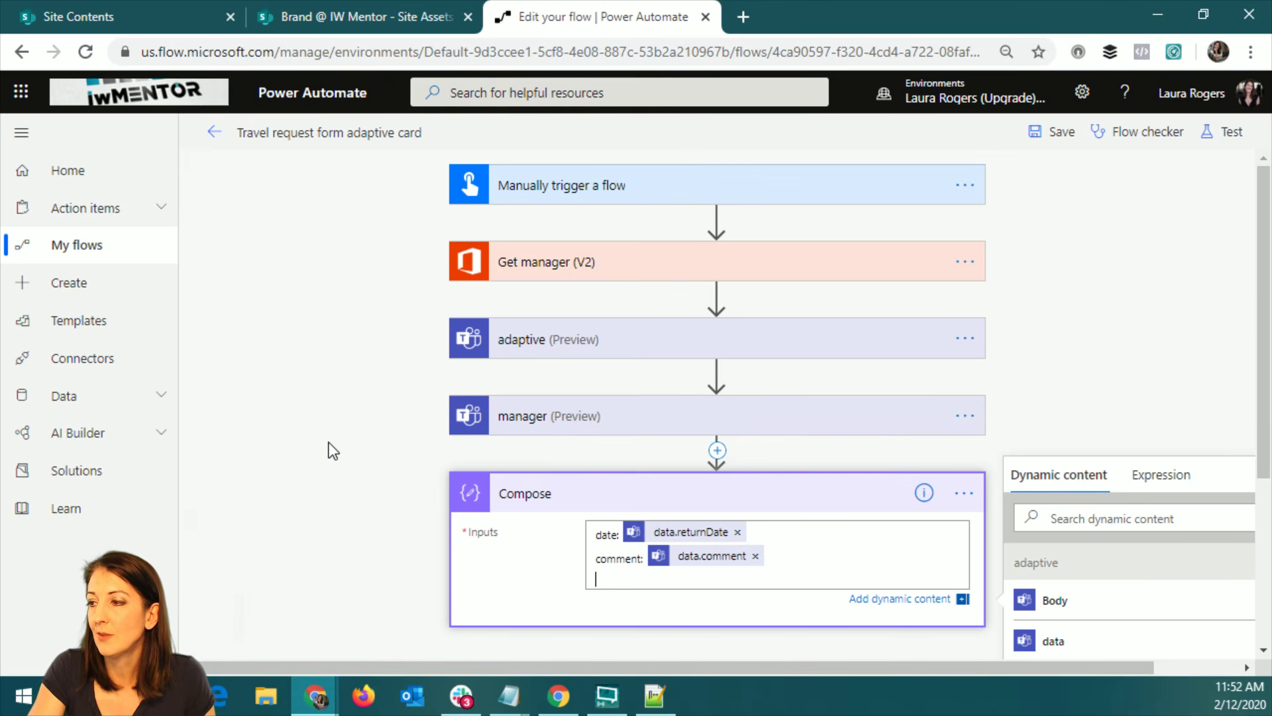
scroll(329, 448, down, 4)
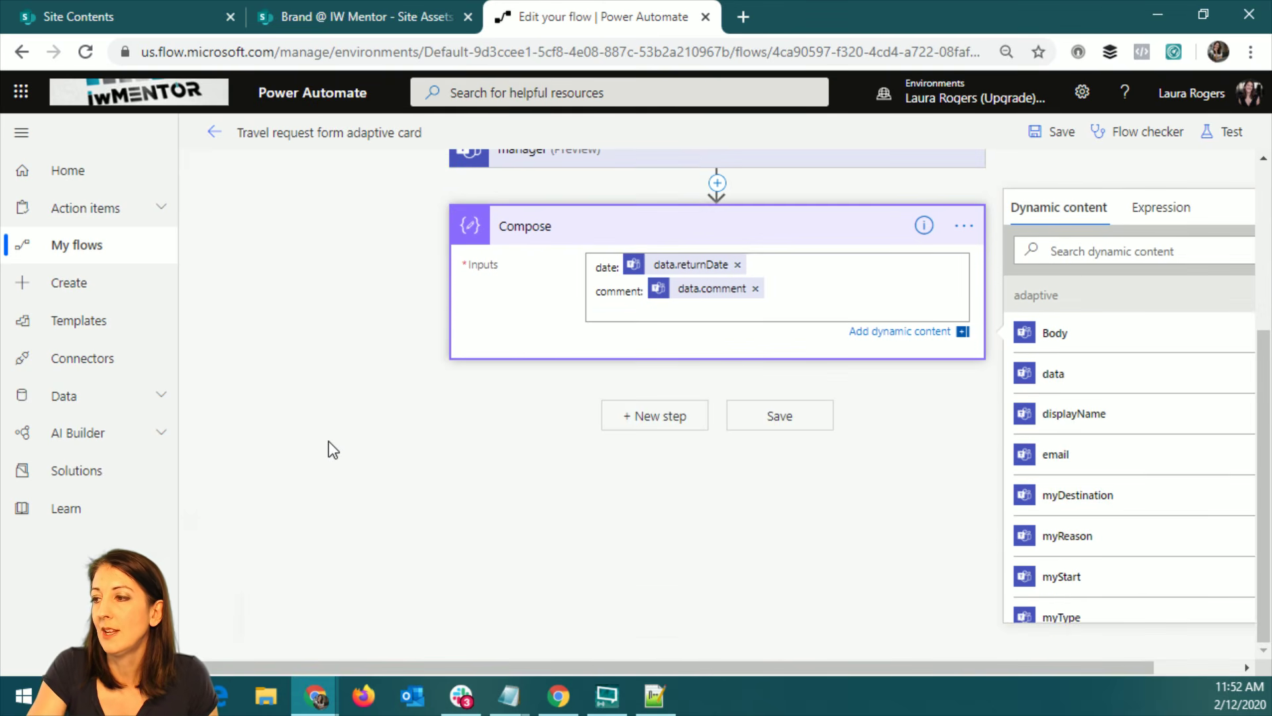
- Add a SharePoint Create item action after the Compose action
click(650, 422)
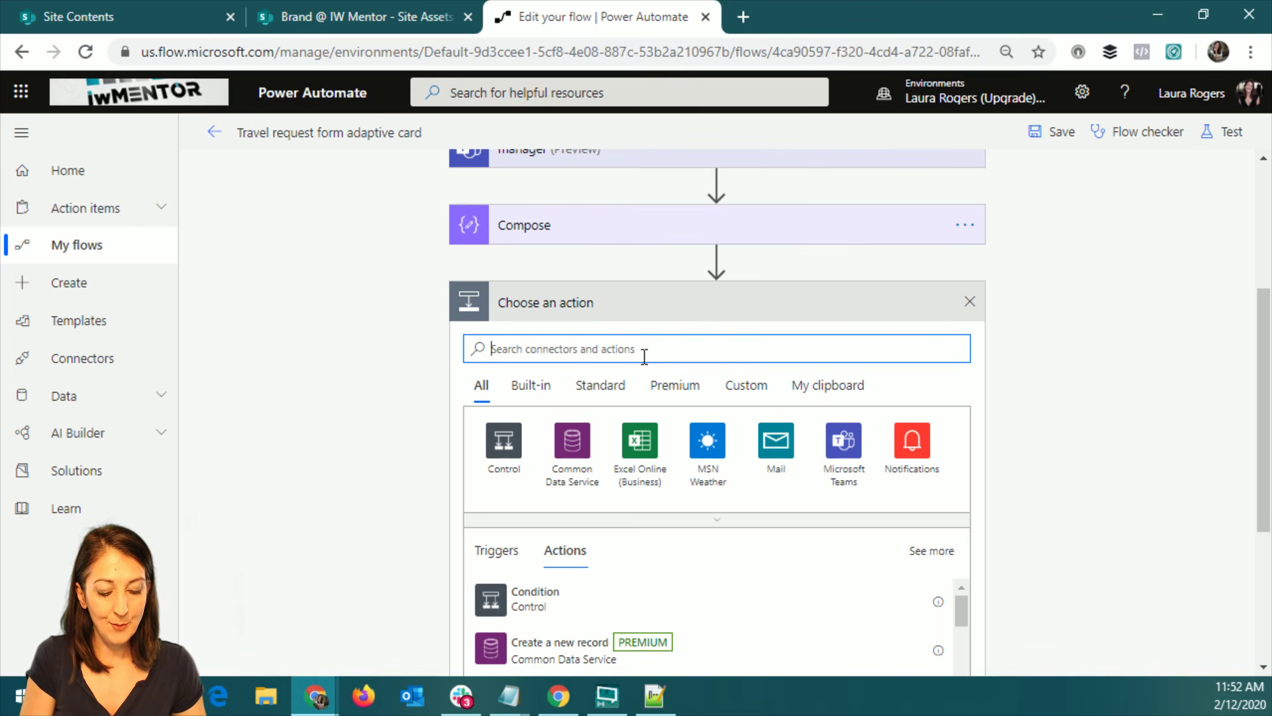
text(sharepoint)
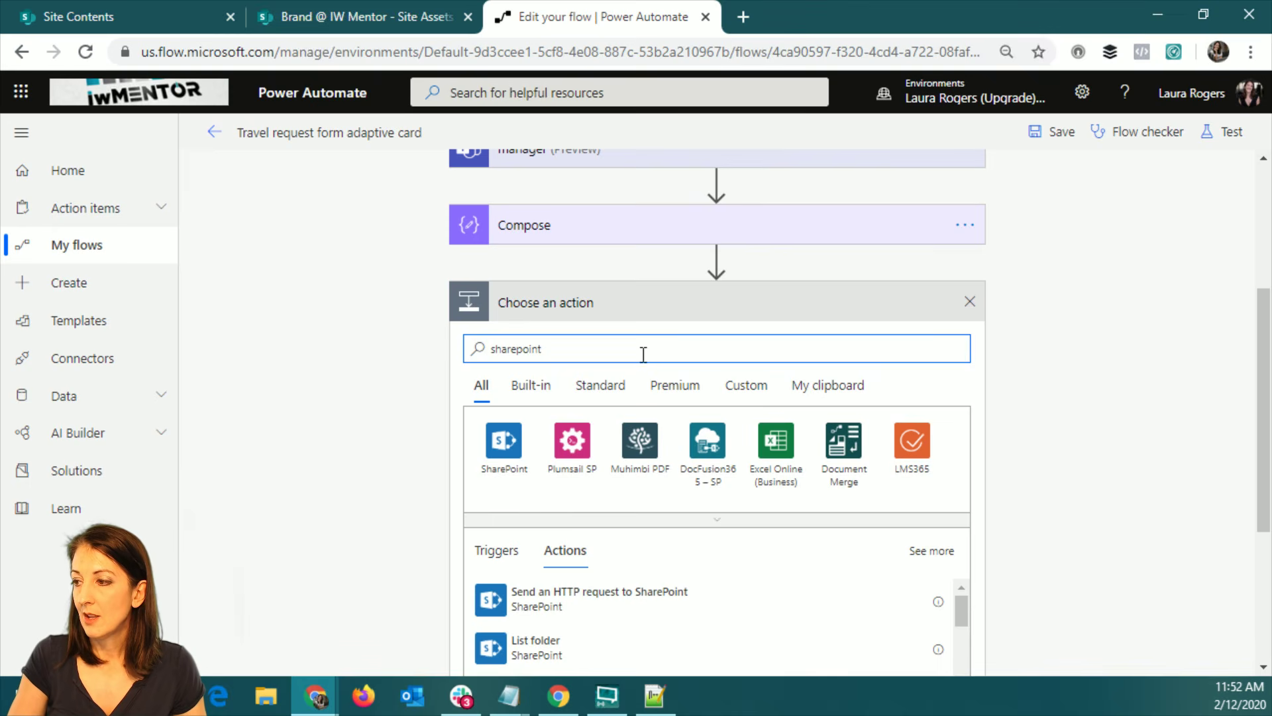
click(502, 443)
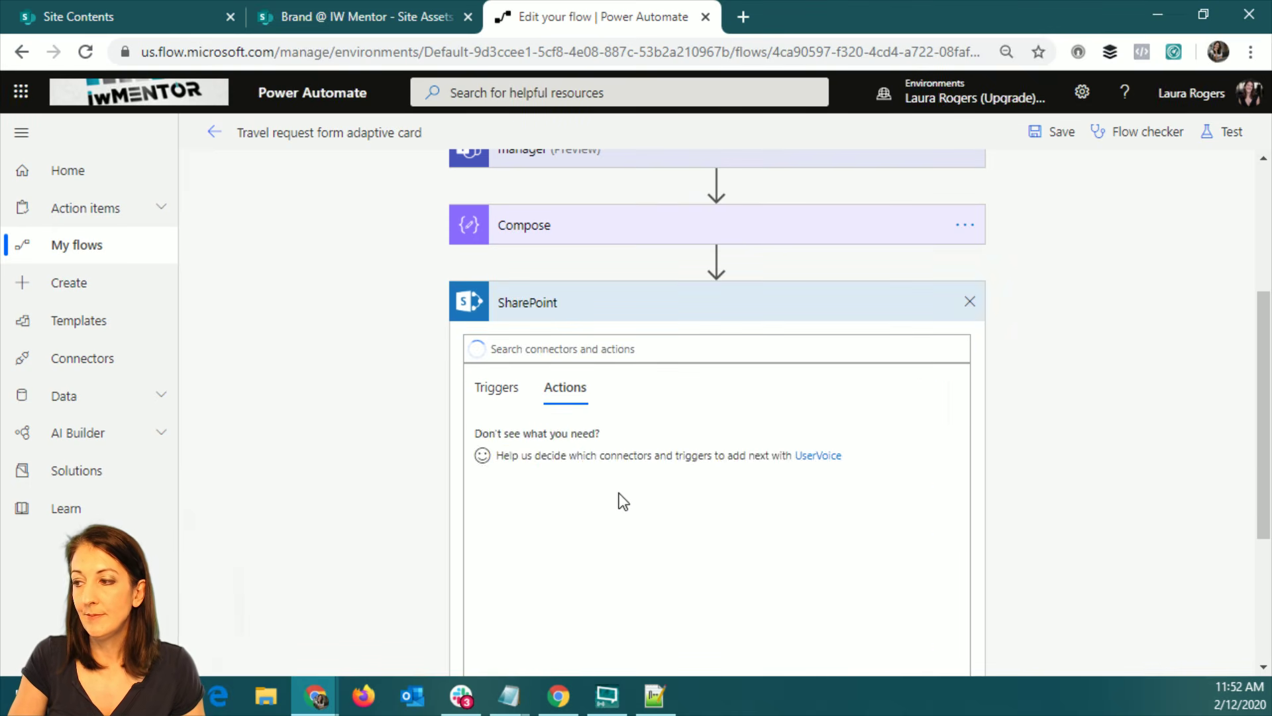
scroll(662, 523, down, 3)
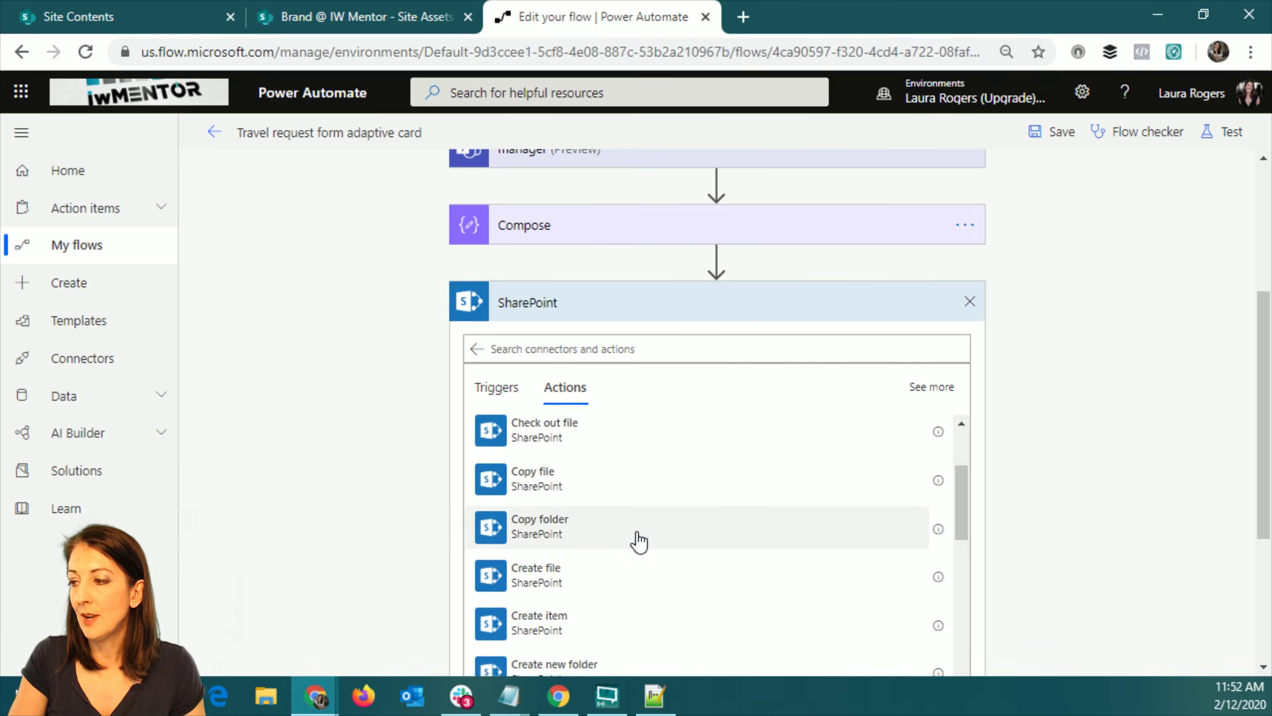
scroll(638, 539, down, 2)
click(576, 526)
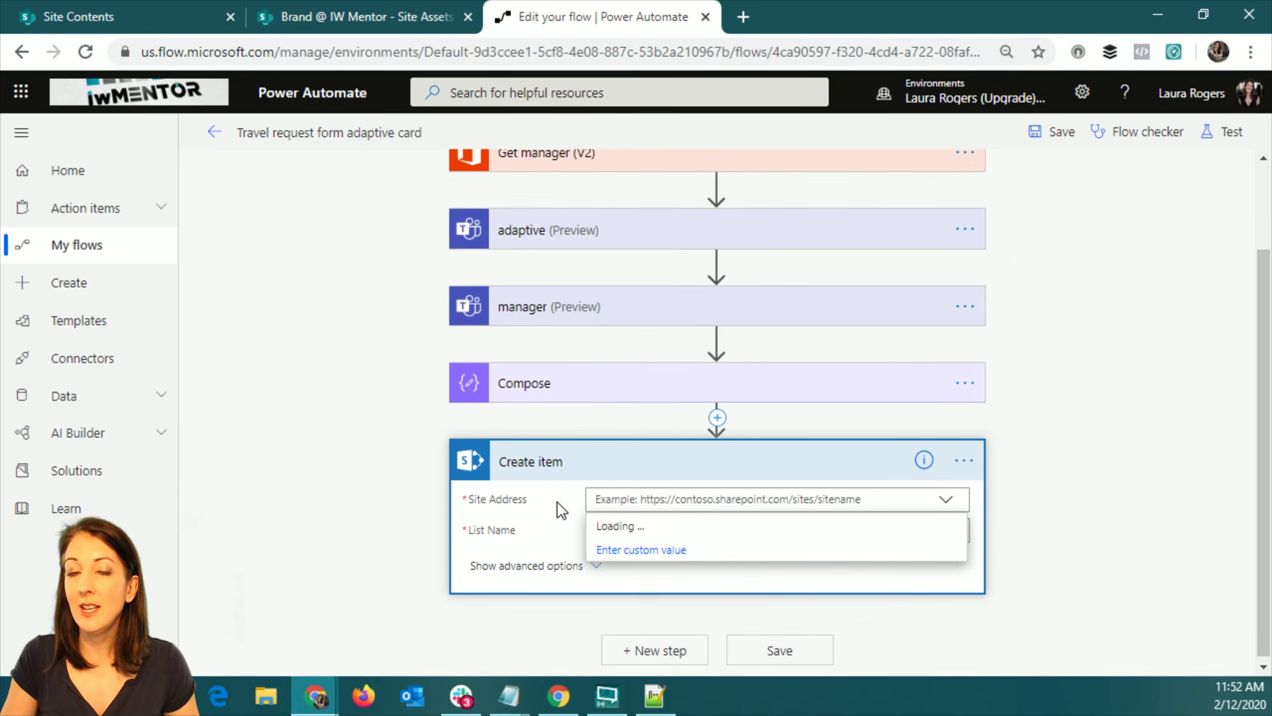
scroll(479, 349, up, 2)
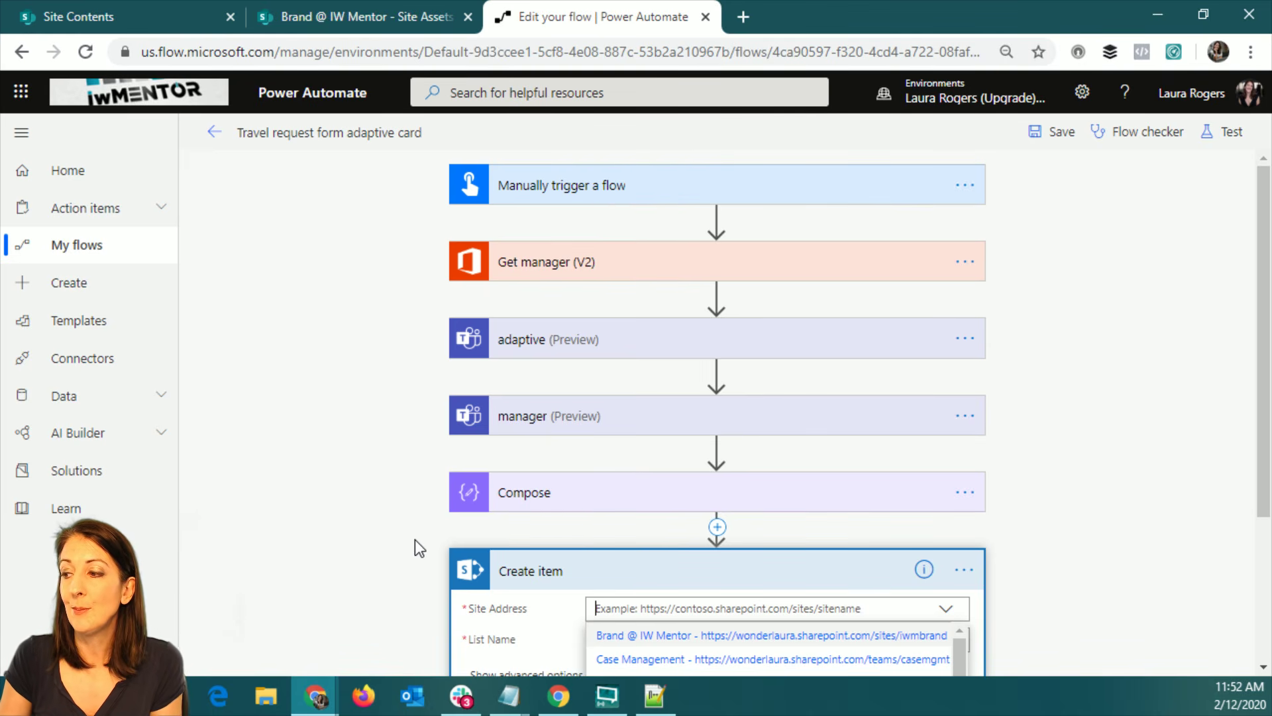
scroll(415, 540, down, 3)
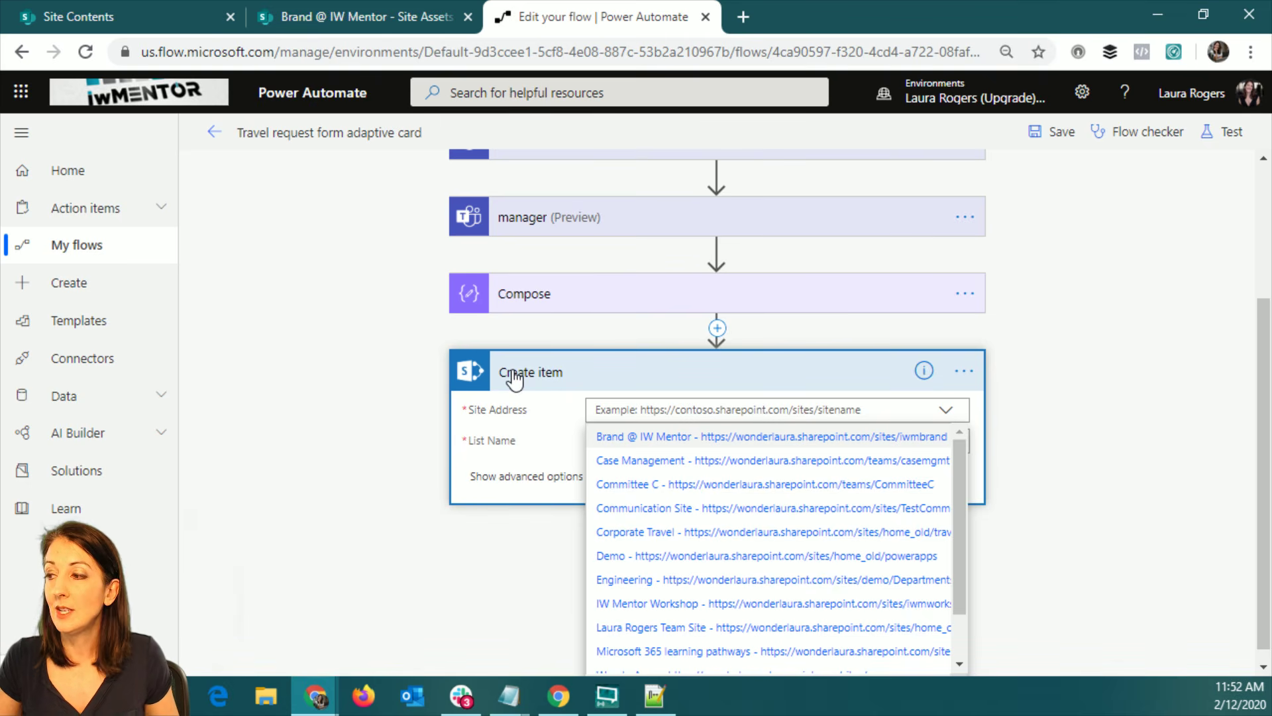
- Delete the SharePoint Create item action from the end of the flow
click(1031, 400)
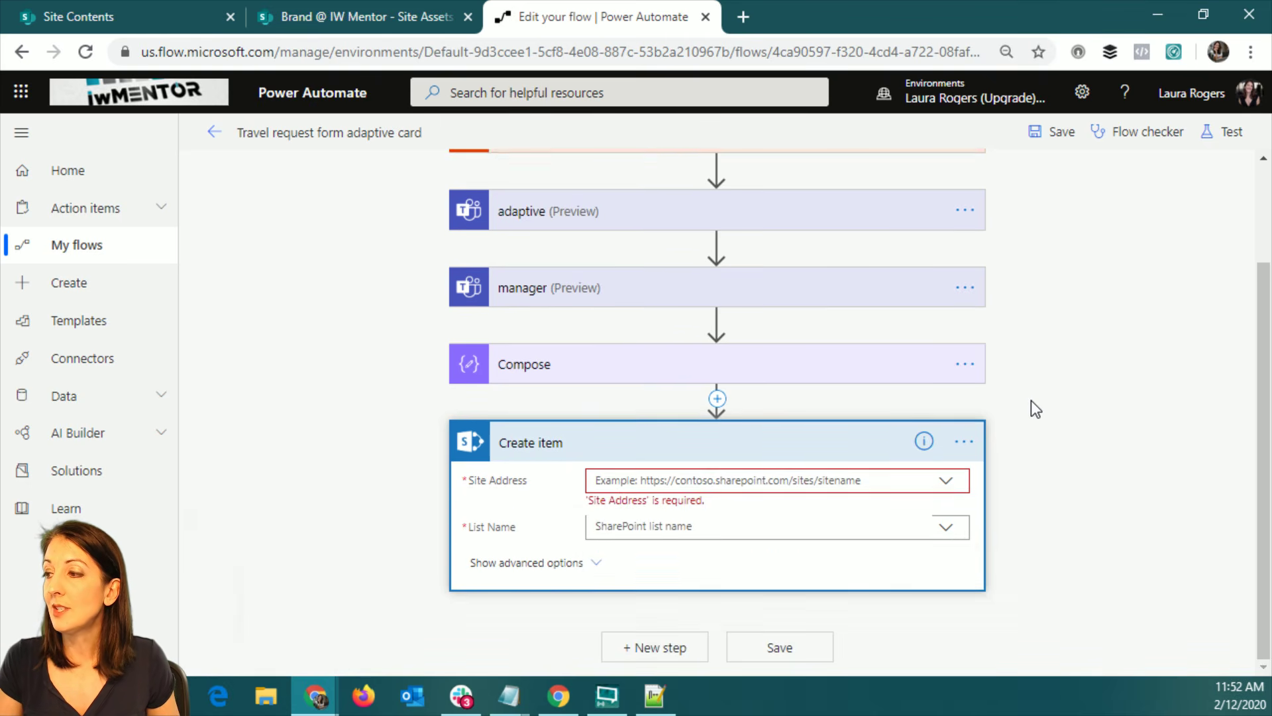
click(964, 441)
click(969, 444)
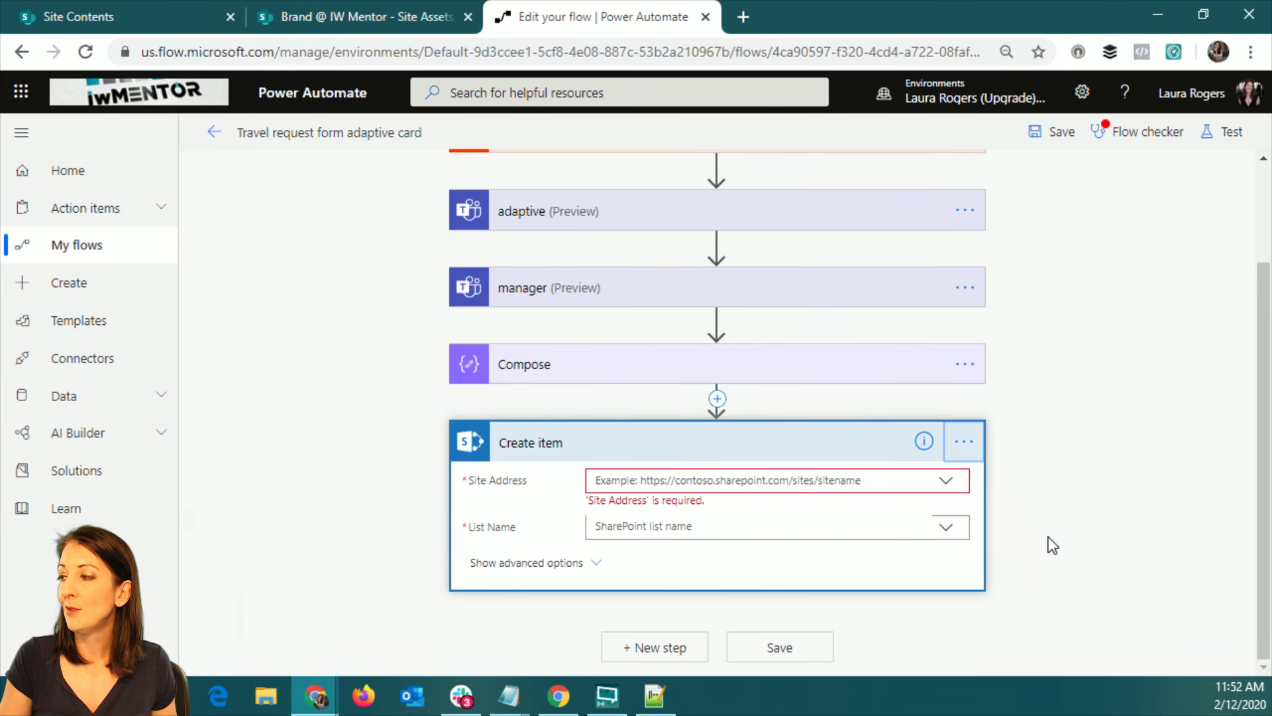
click(963, 442)
click(1033, 564)
click(666, 424)
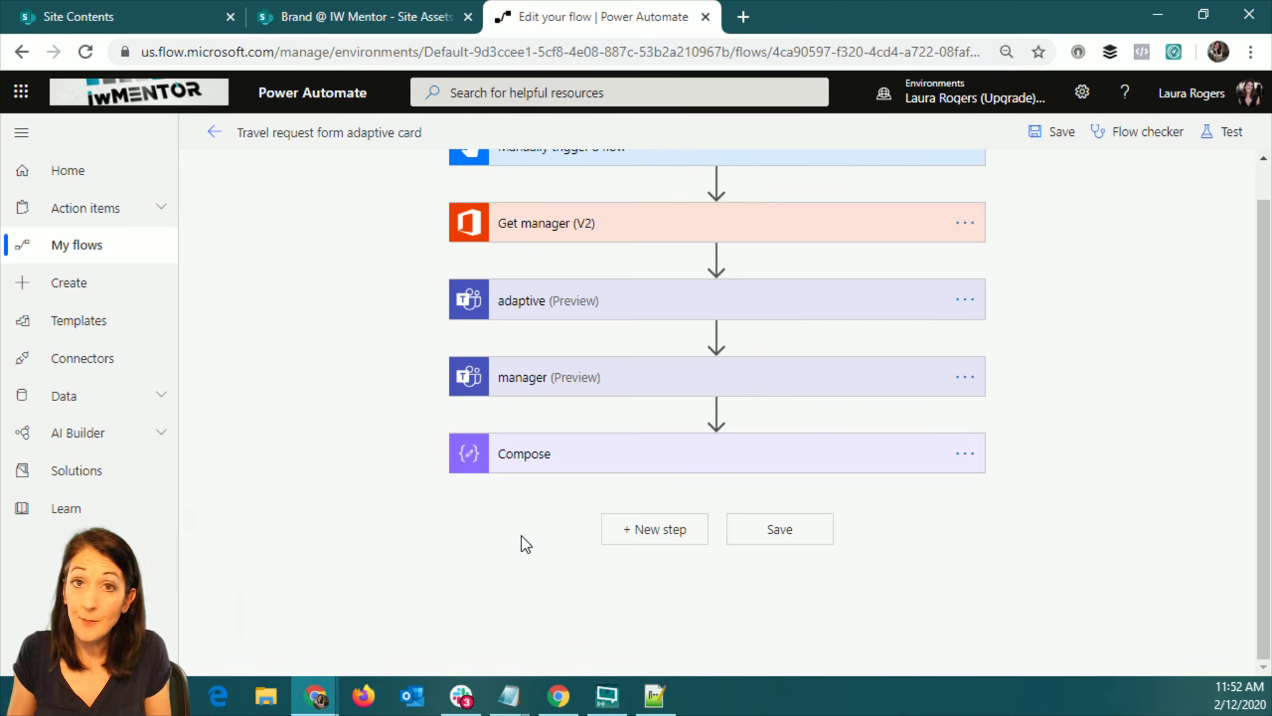
- Leave the travel request flow without saving the changes and open the "Button to Adaptive get response" flow's details
click(577, 454)
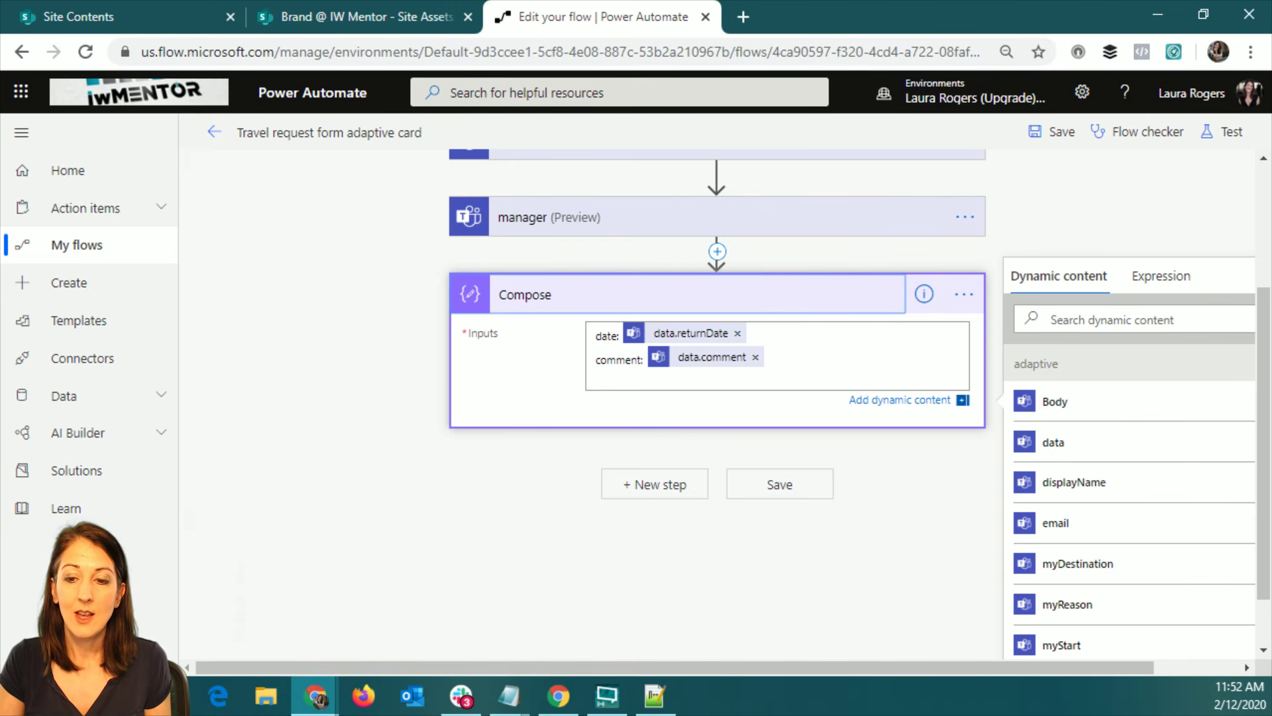
key(alt+Tab)
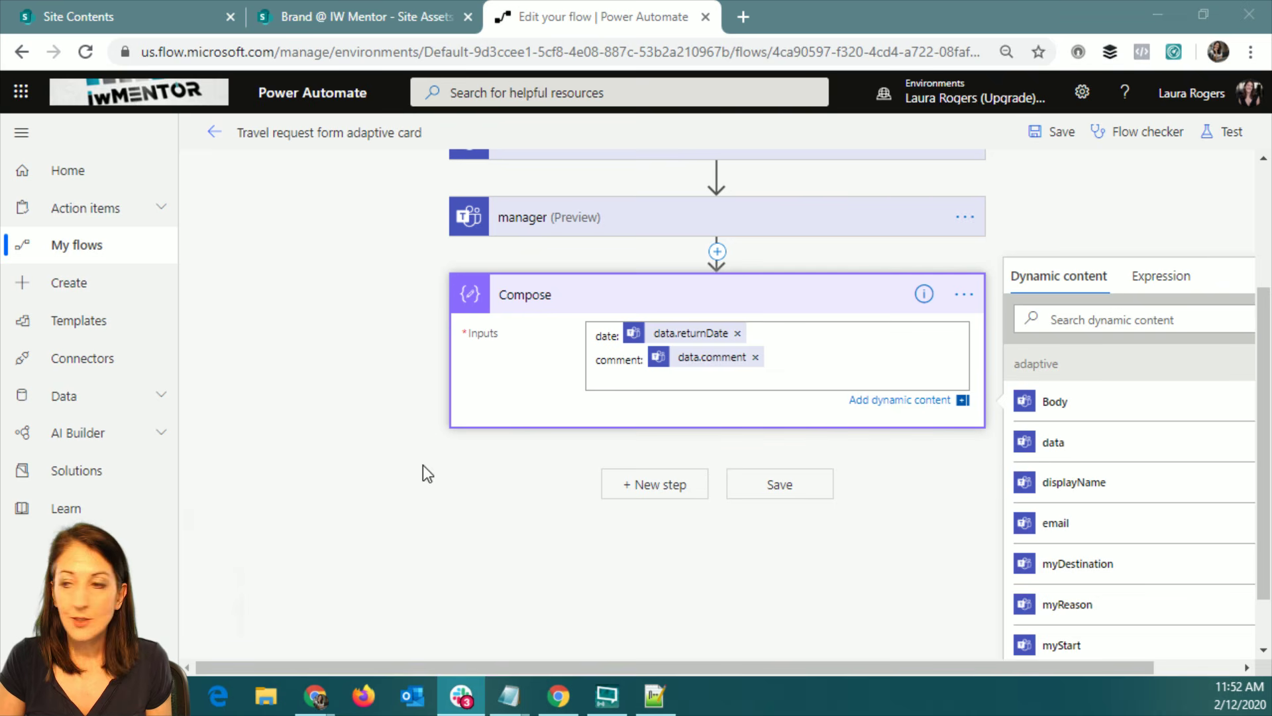
click(214, 135)
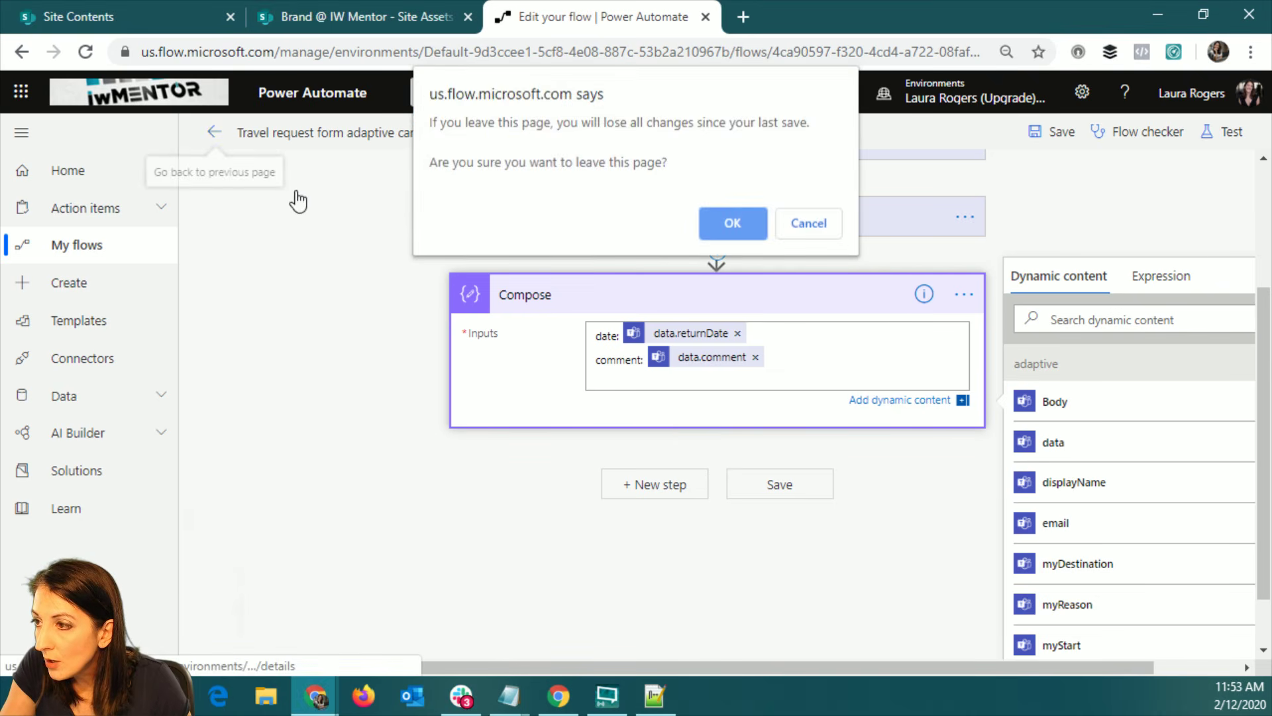
click(755, 222)
click(220, 182)
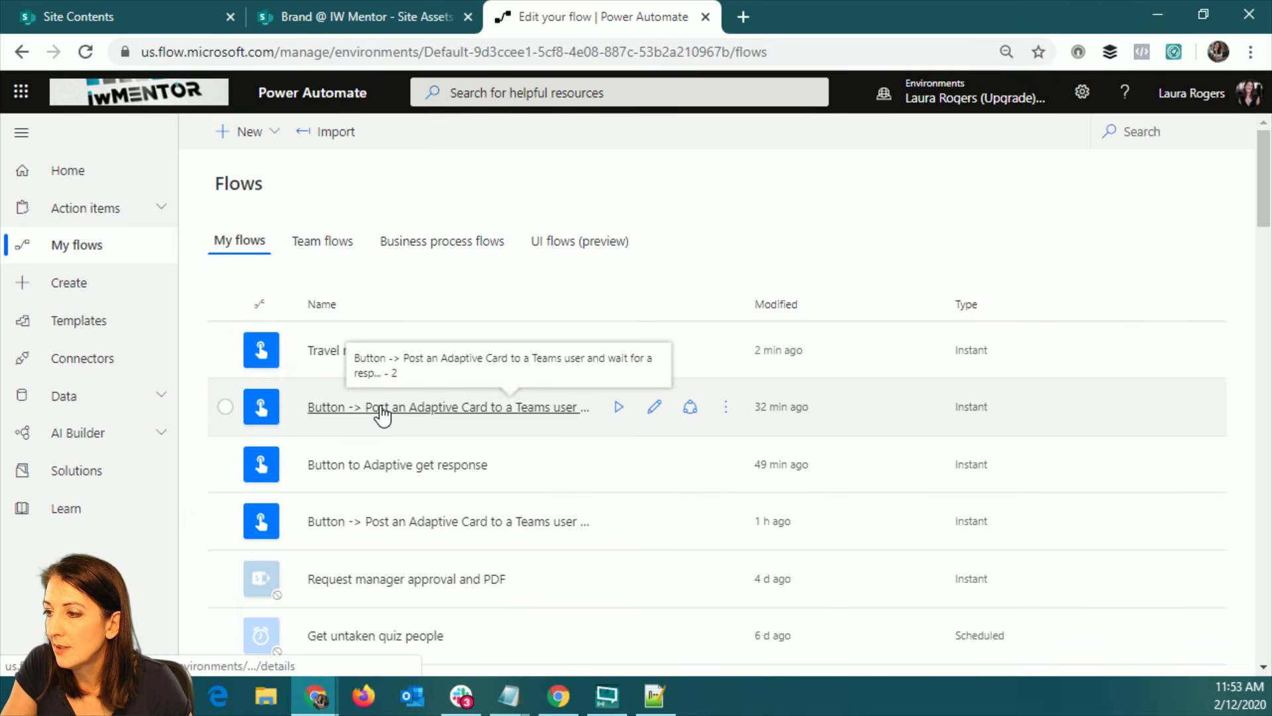
click(469, 465)
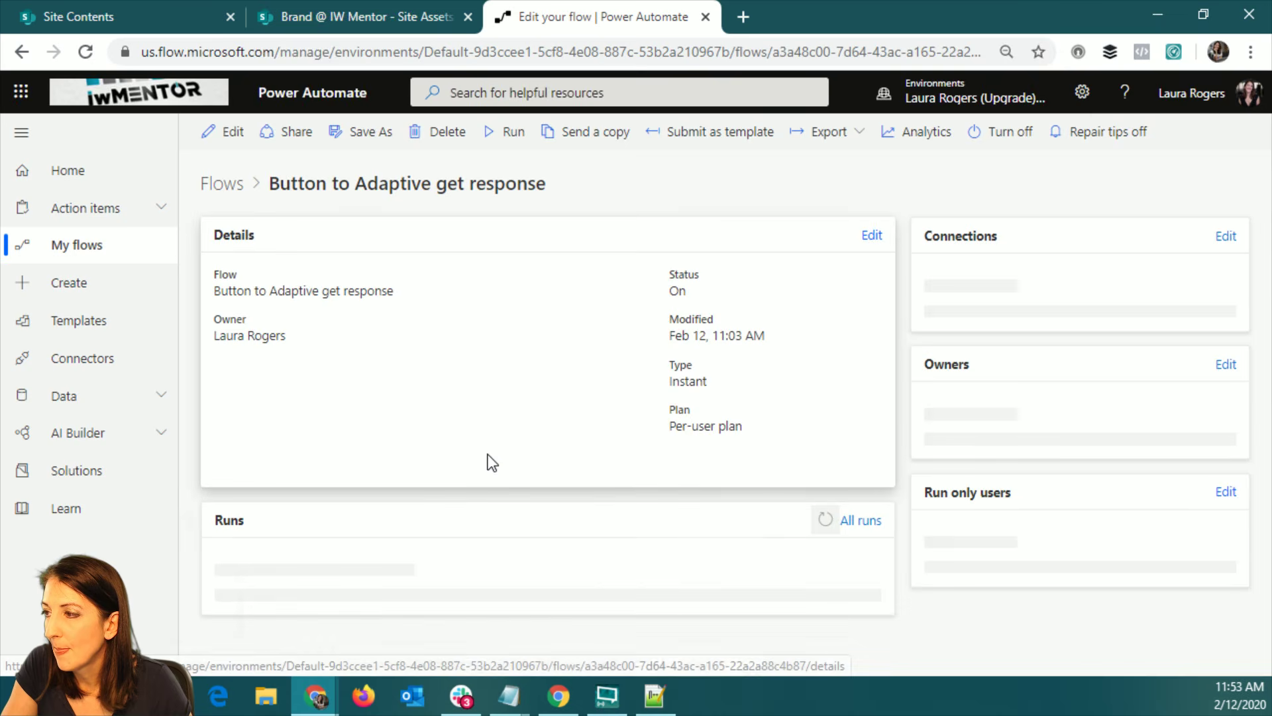
- Open the "Button to Adaptive get response" flow for editing and examine the adaptive action and its two parallel branches
click(219, 133)
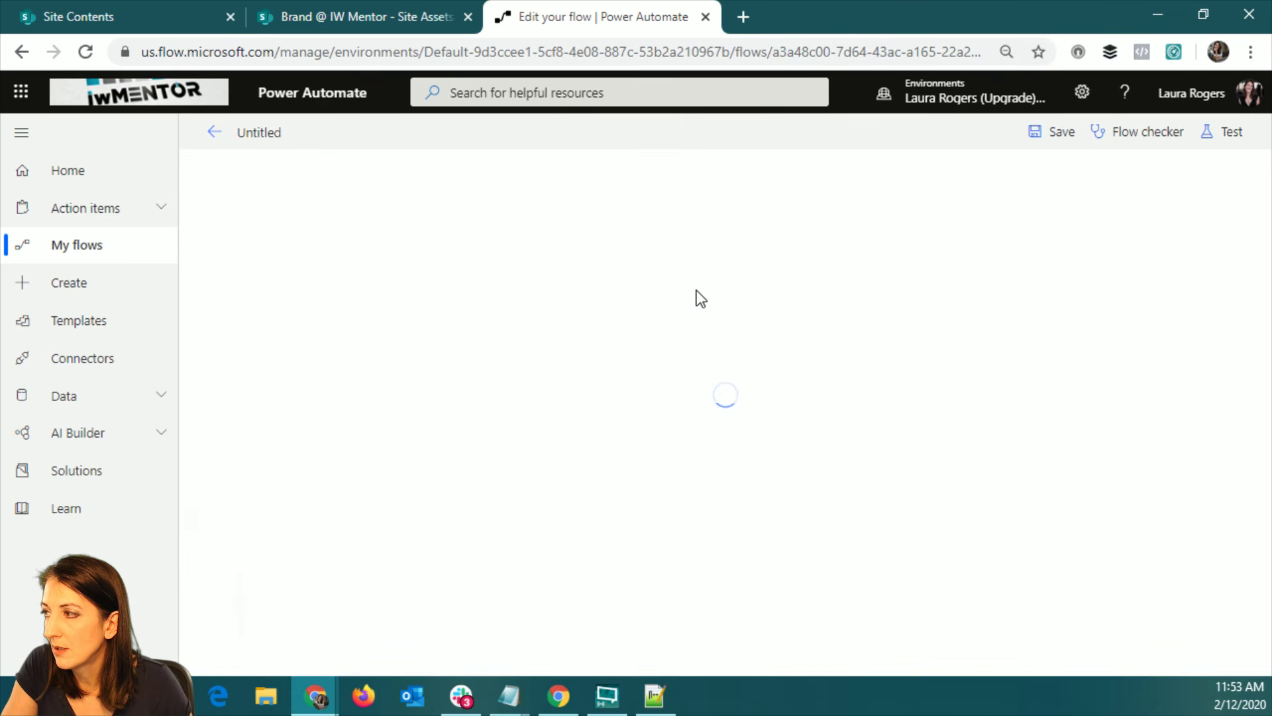
click(622, 189)
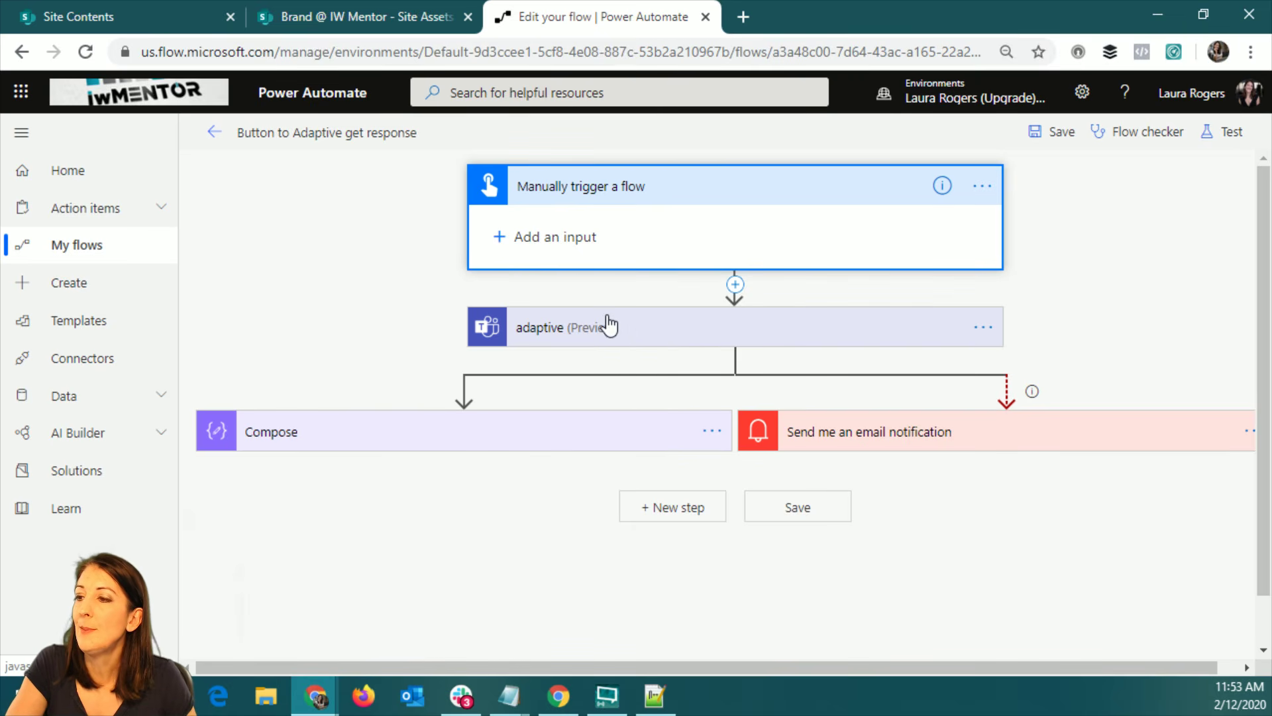
mouse_move(1010, 401)
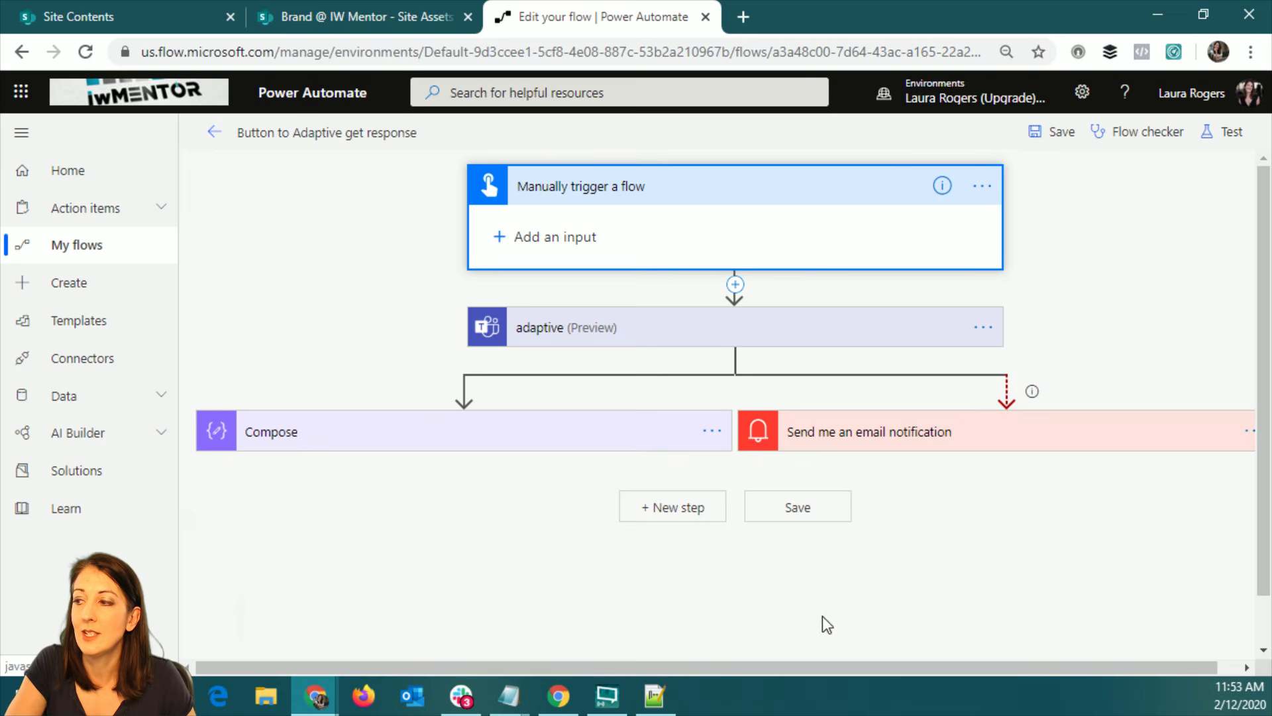
drag(801, 666, 937, 643)
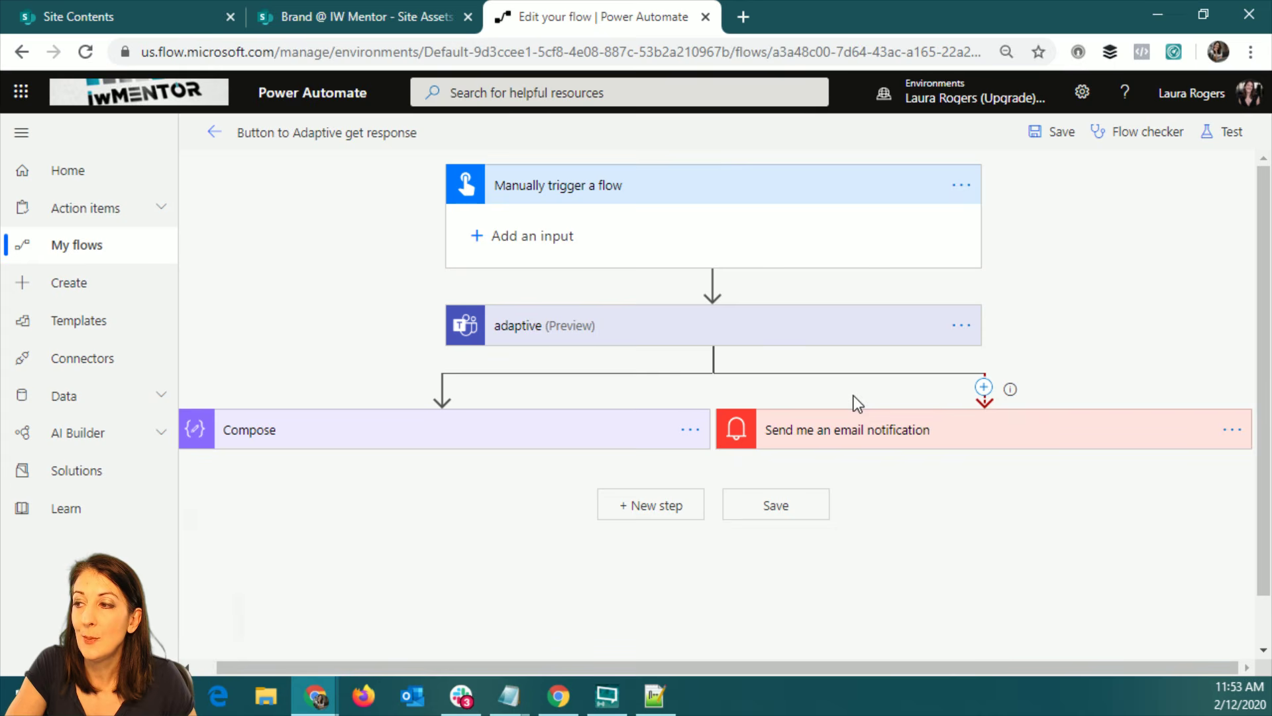
click(615, 332)
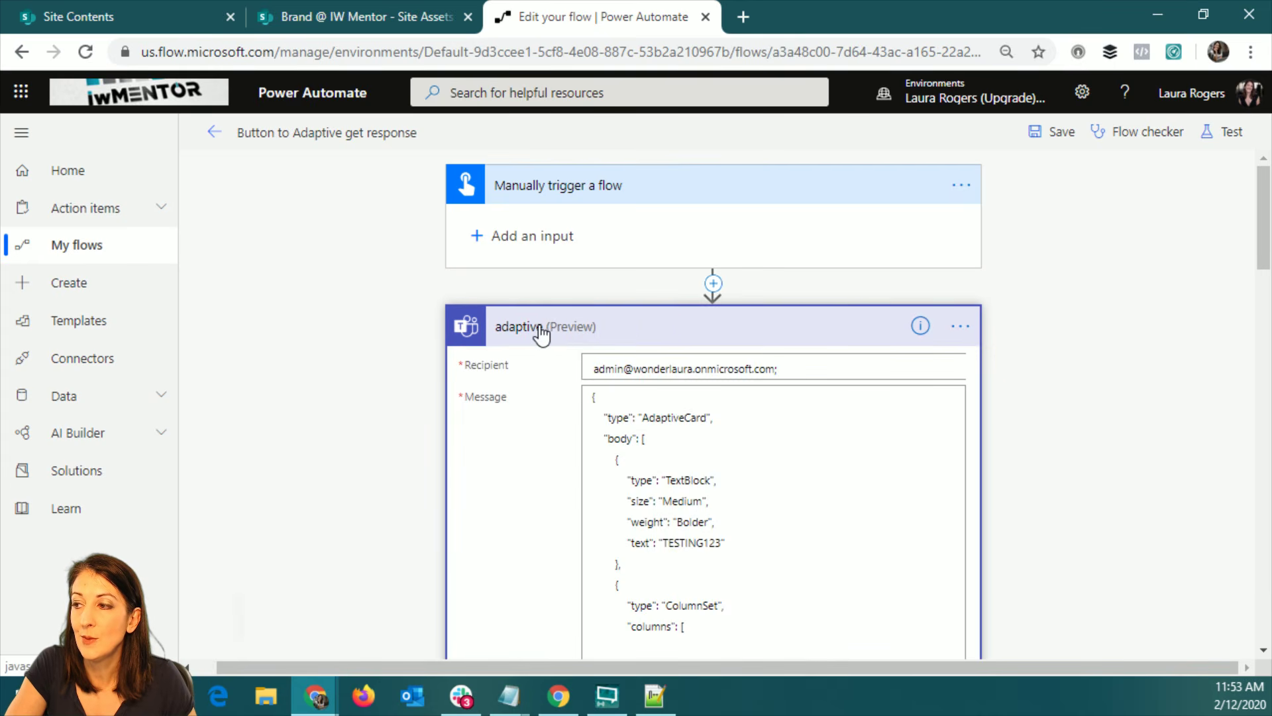
click(620, 331)
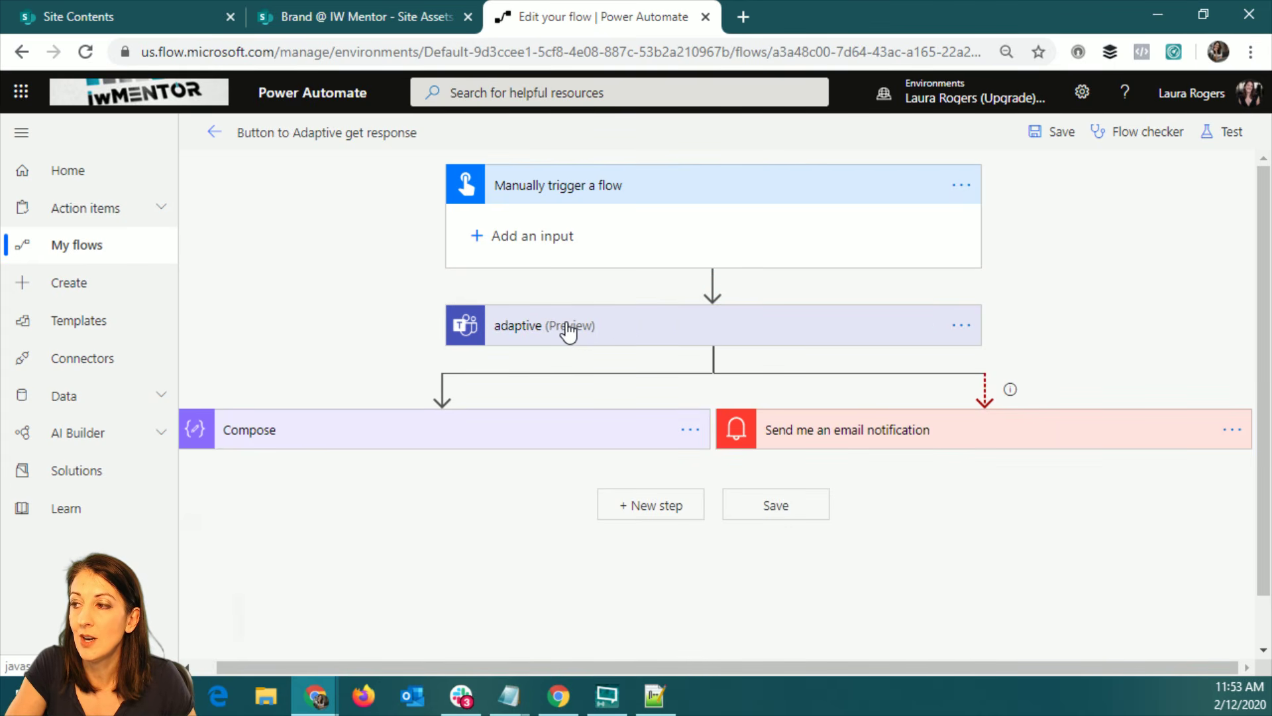
mouse_move(709, 361)
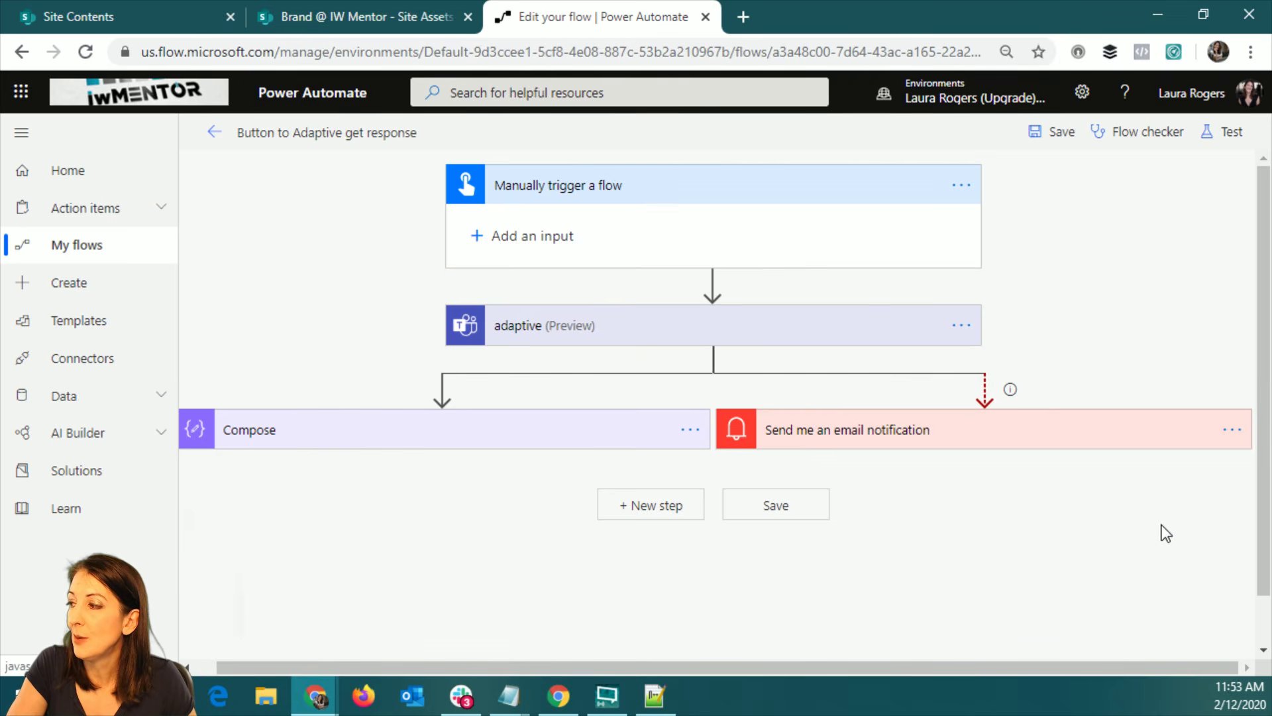
- Inspect the run-after configuration of the "Send me an email notification" action and close it without changes
click(1231, 430)
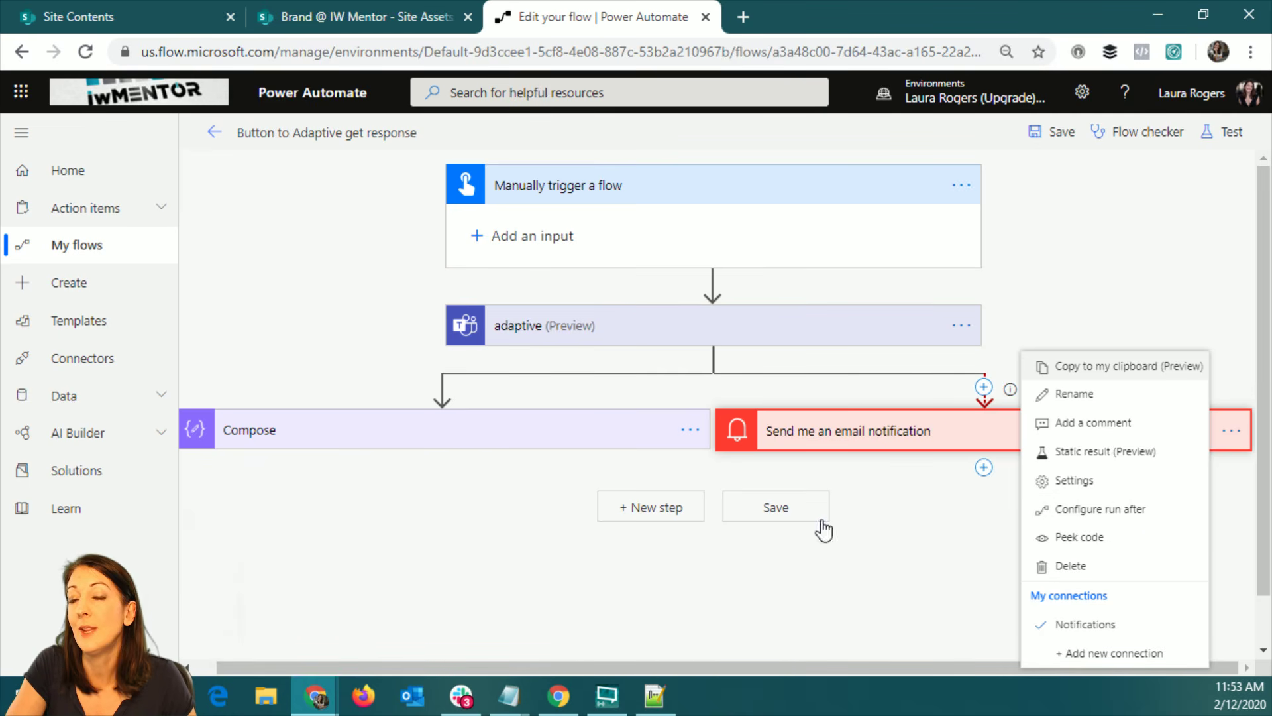
click(1130, 509)
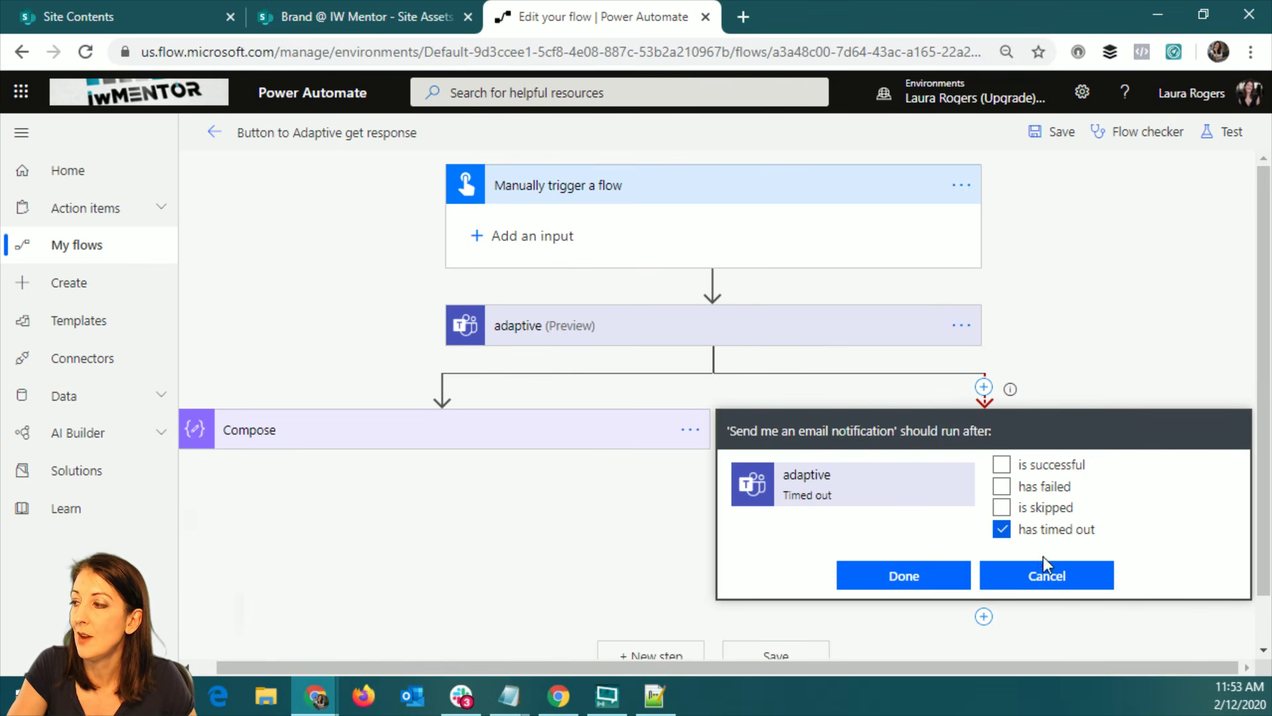
key(Escape)
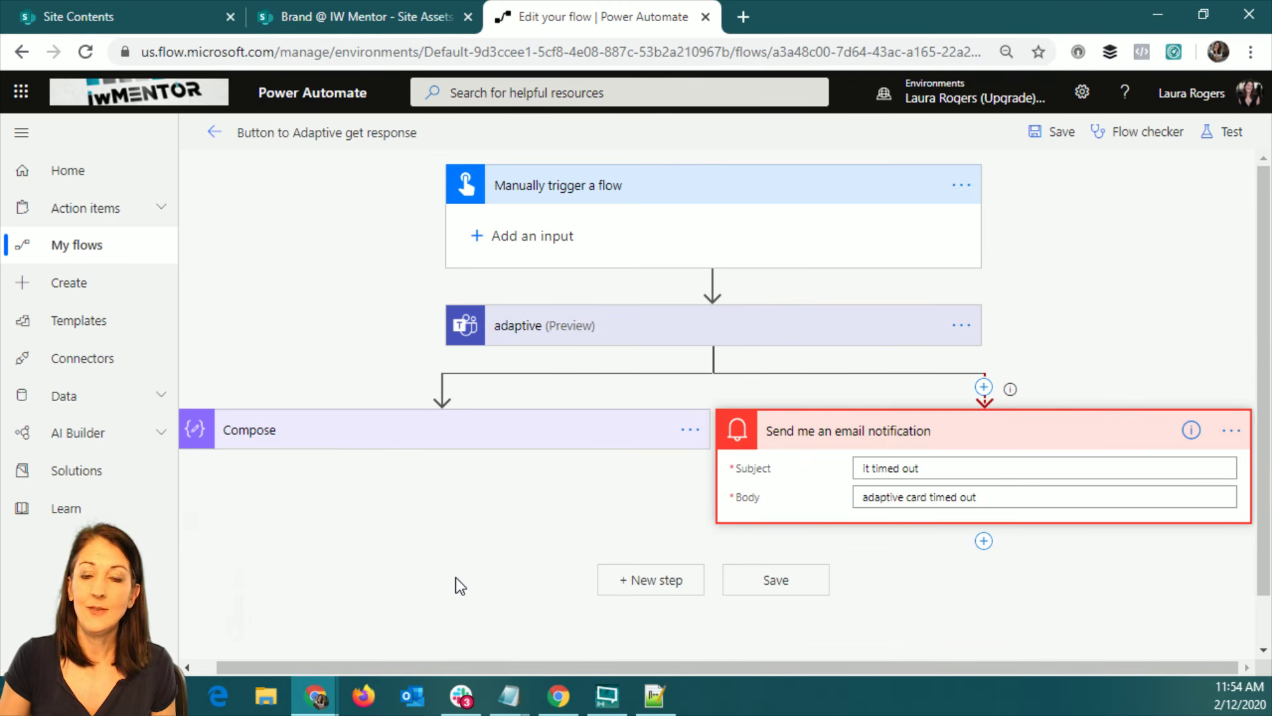
- Open the older "Button -> Post an Adaptive Card to a Teams user" flow for editing and expand its manual trigger
click(85, 248)
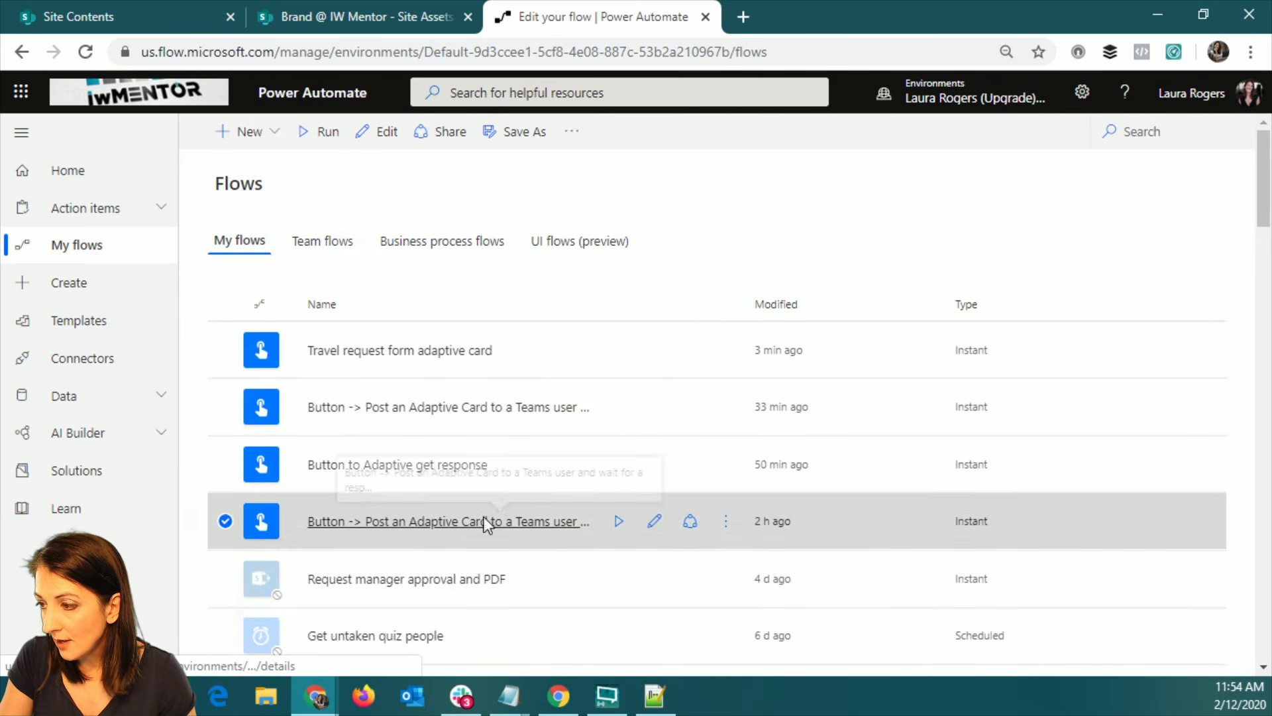
click(358, 522)
click(230, 145)
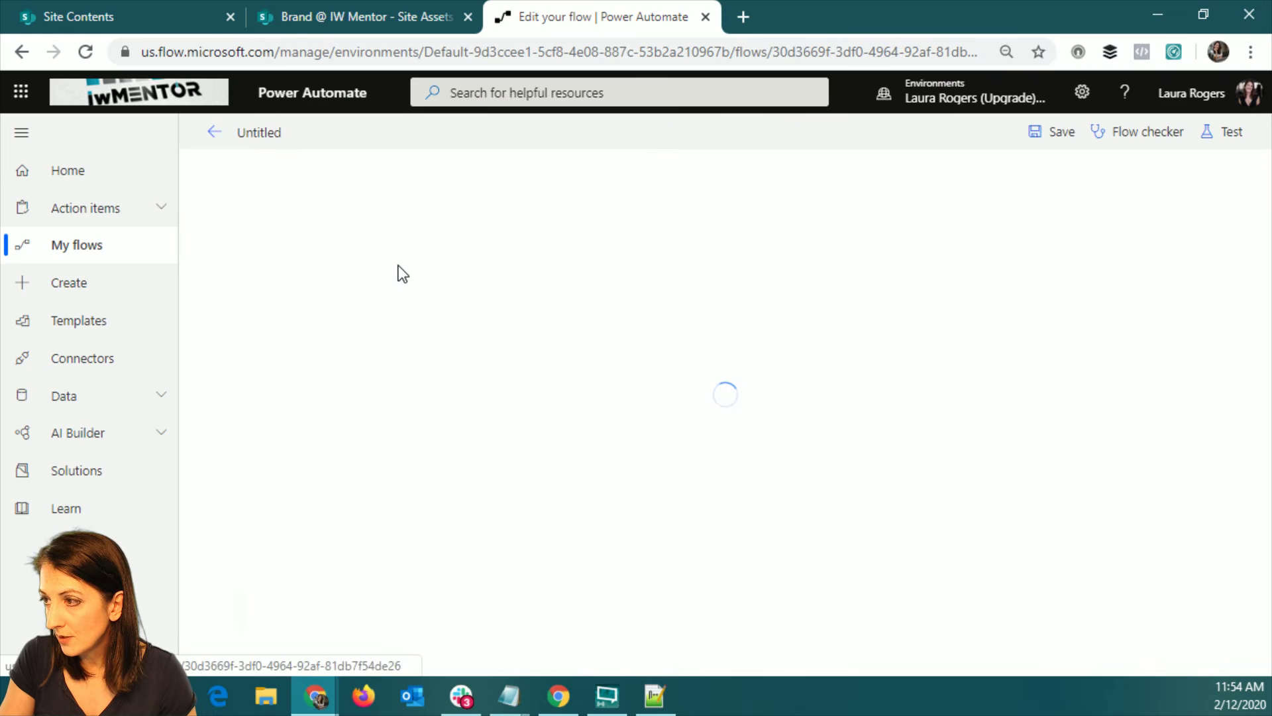
click(626, 195)
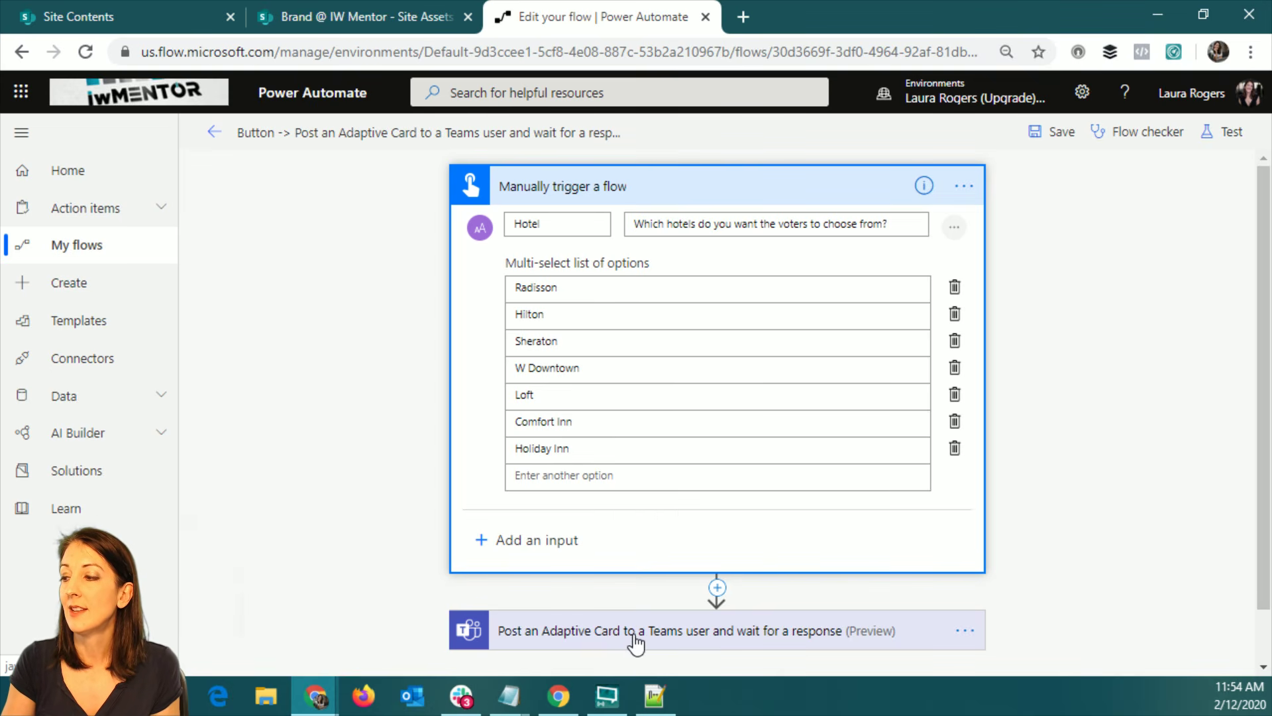
- Expand the Post an Adaptive Card to a Teams user action and examine its recipient and message JSON
click(669, 626)
scroll(1080, 548, down, 4)
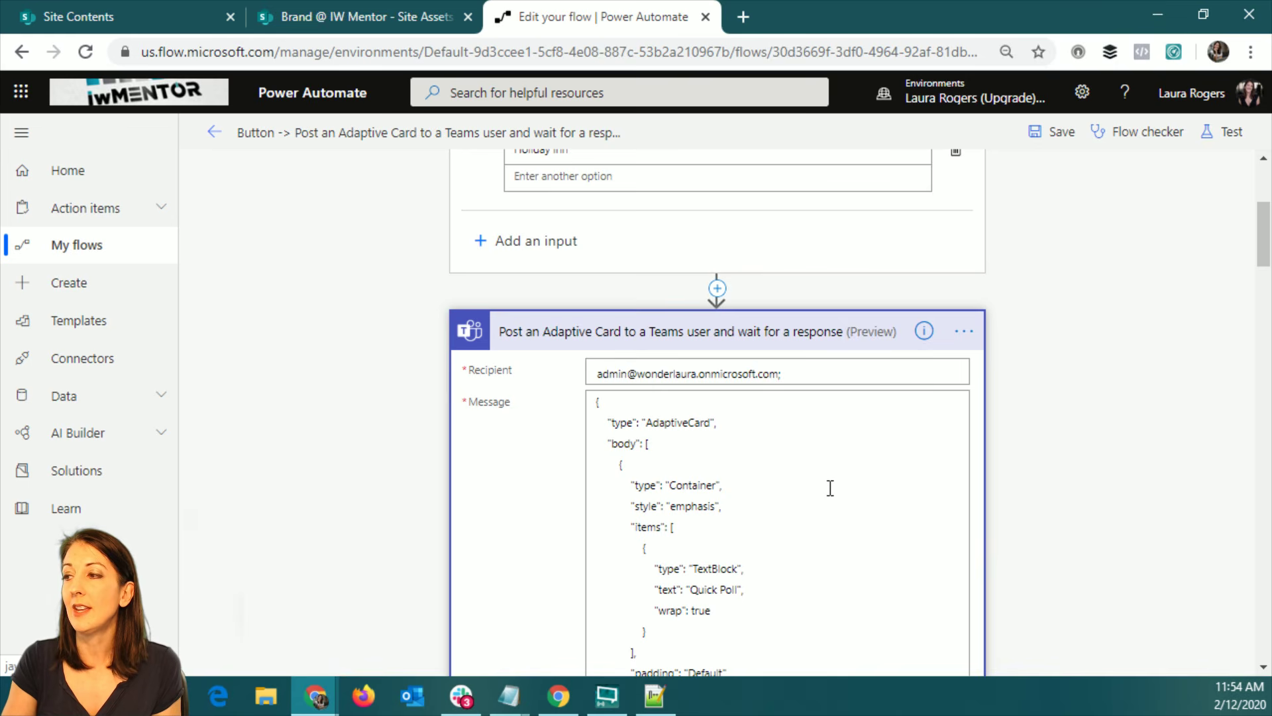
scroll(1087, 245, down, 6)
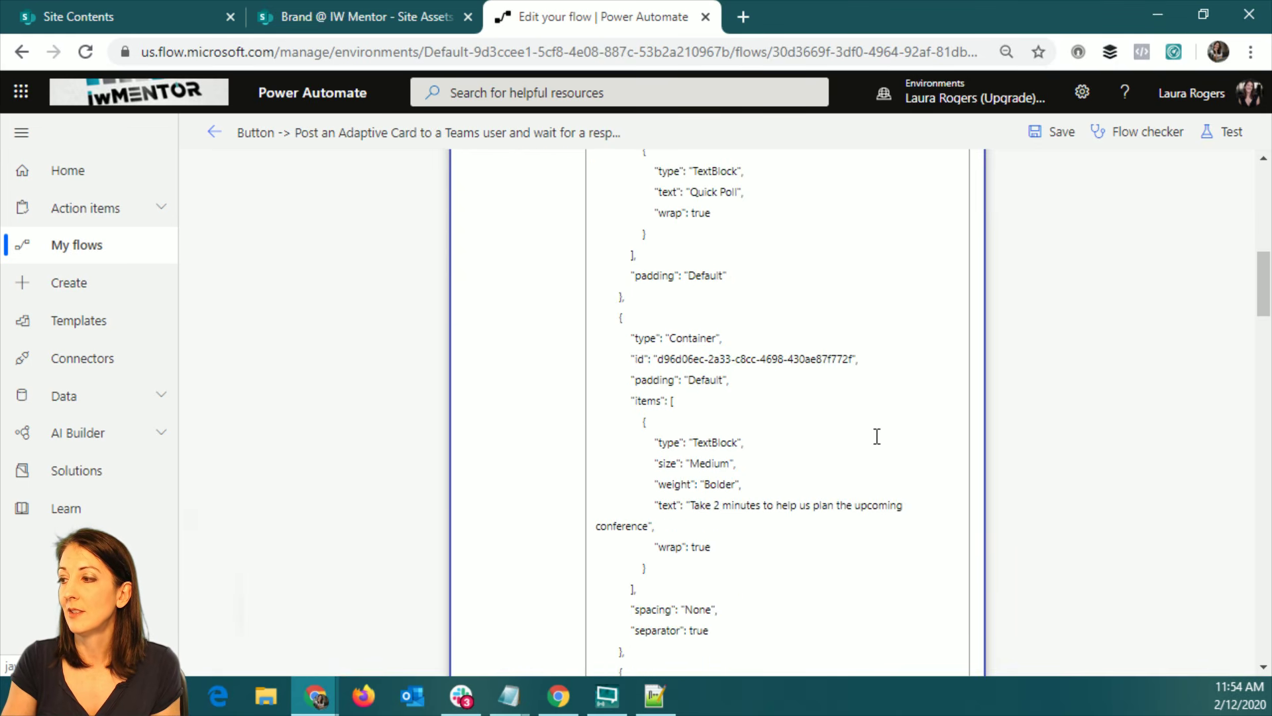
scroll(1024, 427, up, 10)
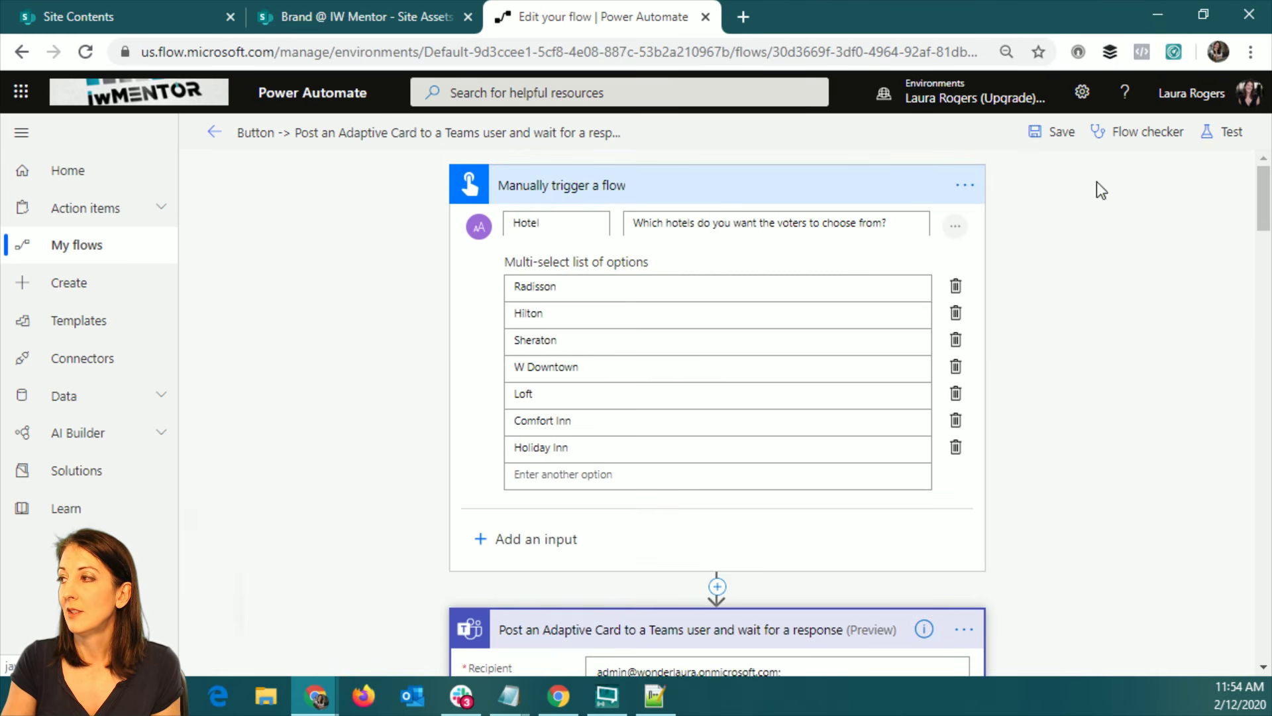
- Save the flow and cancel its still-running run from 2/12/2020 9:53:19 AM
click(1058, 134)
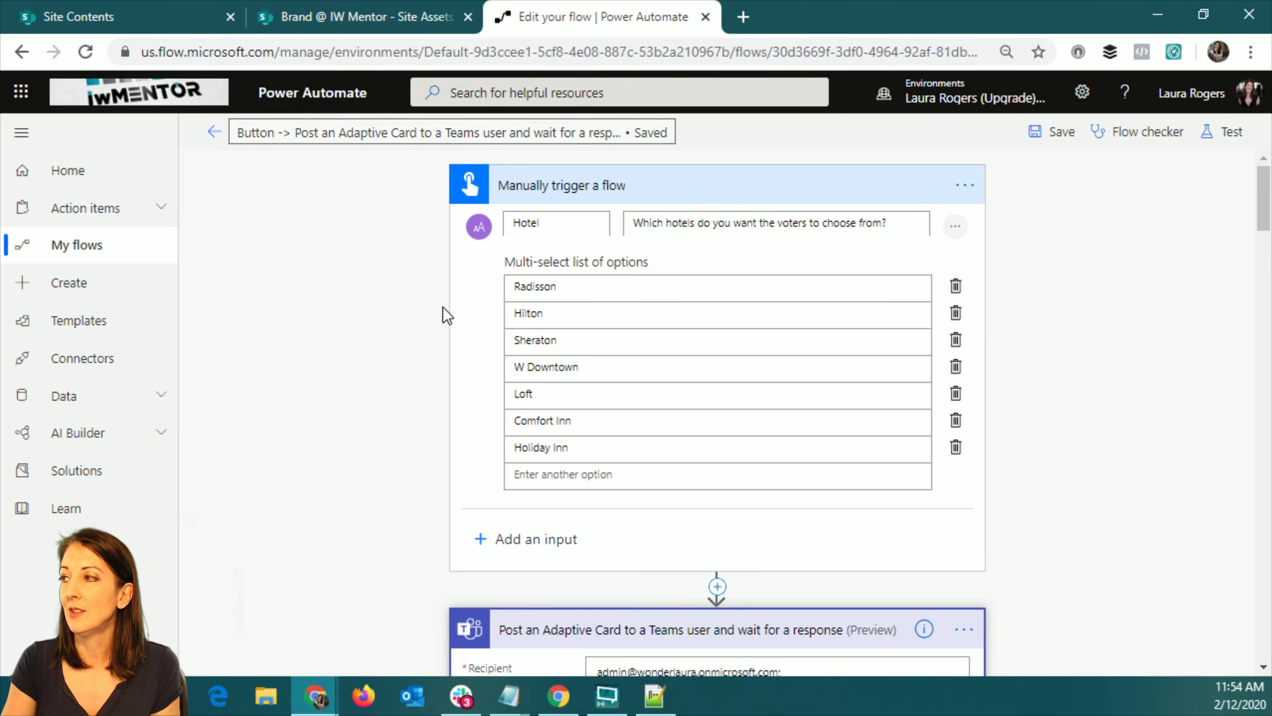
click(211, 133)
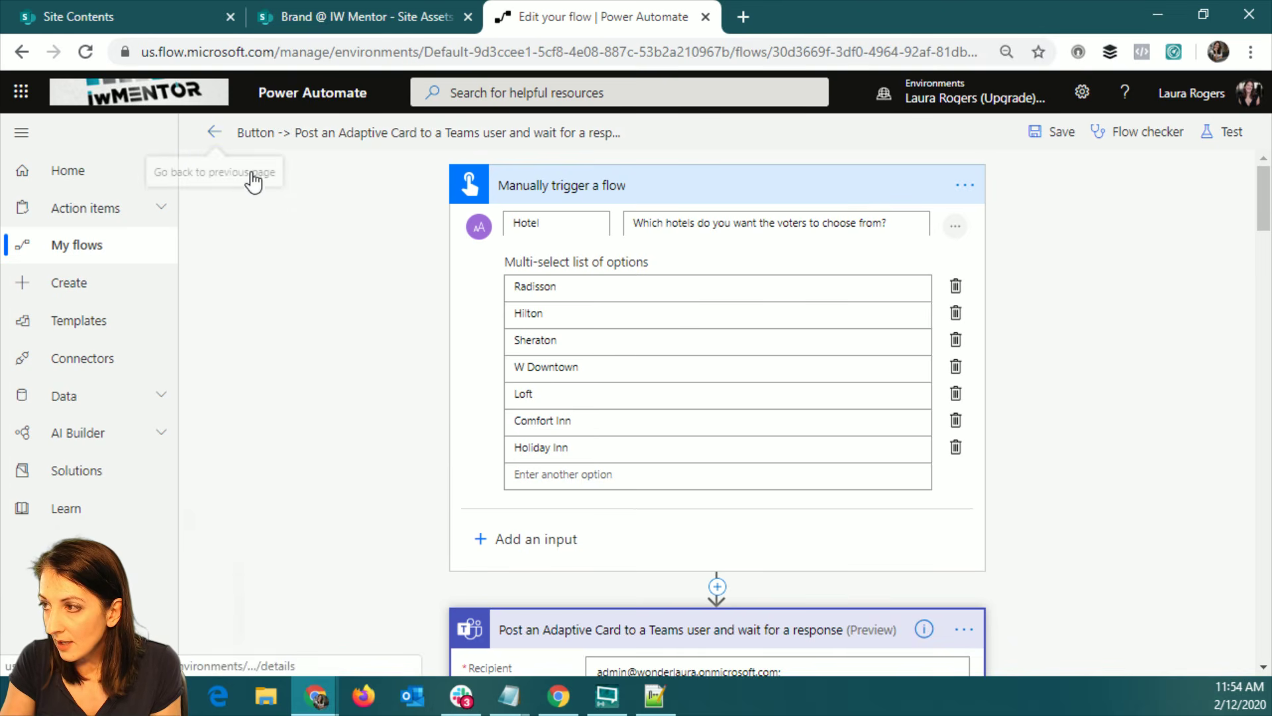
click(312, 604)
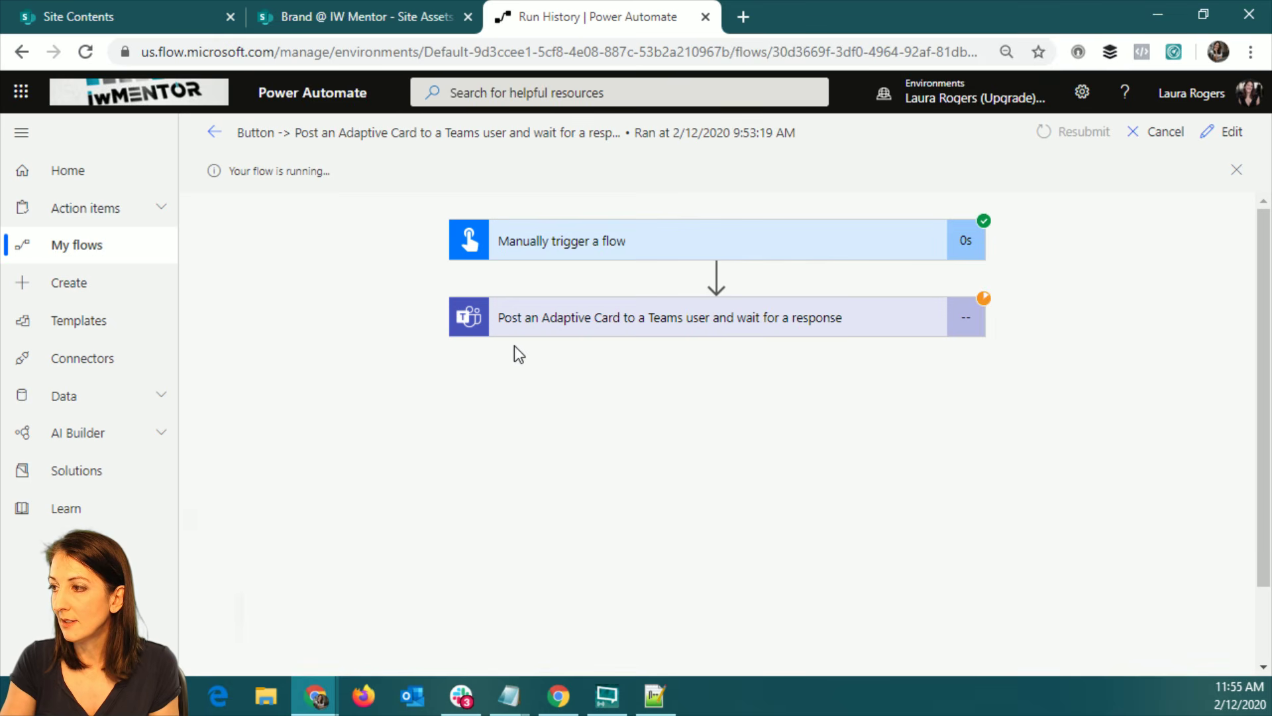
click(1156, 131)
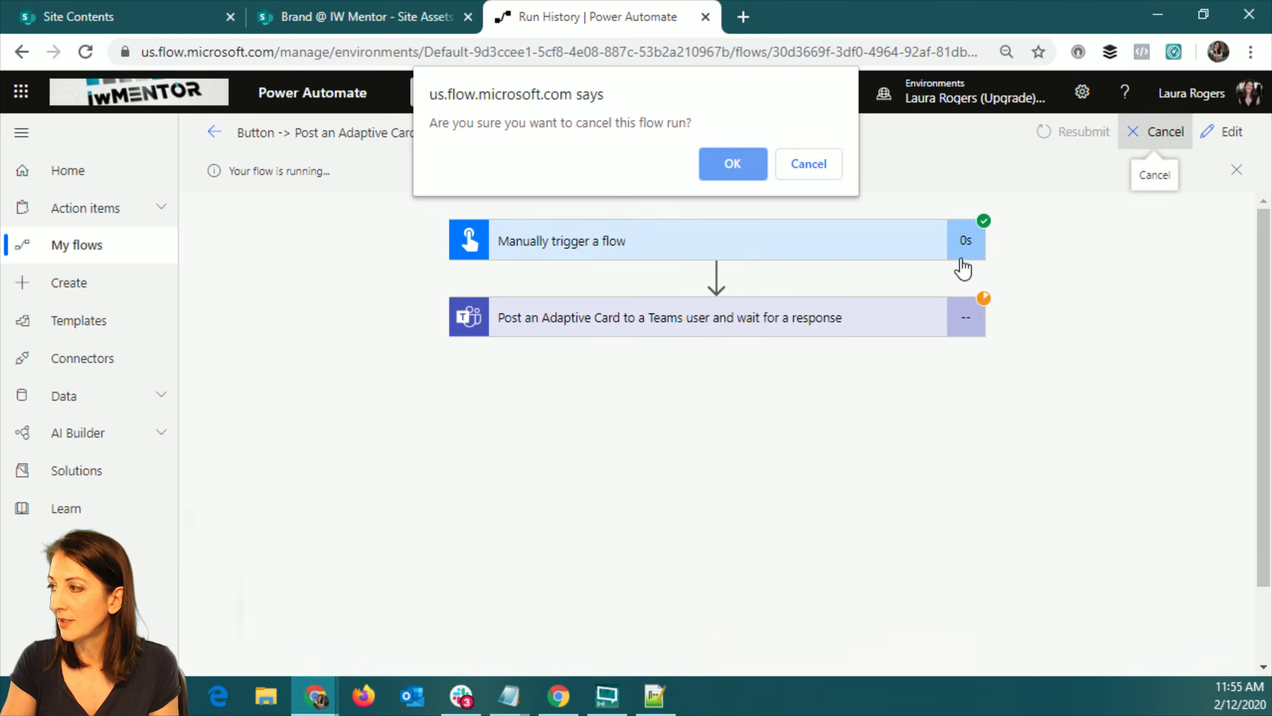
click(733, 164)
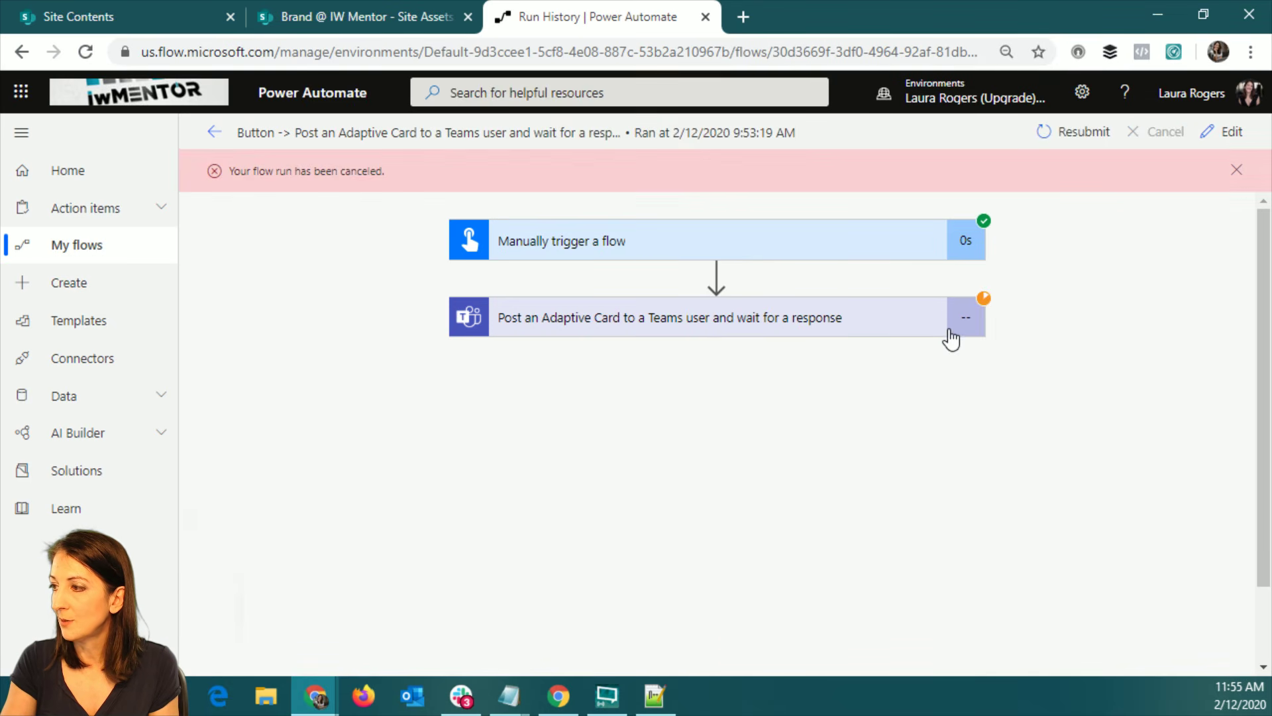
- Expand the manual trigger in the canceled run and examine the full outputs, including the Hotel array
click(692, 246)
scroll(888, 510, down, 3)
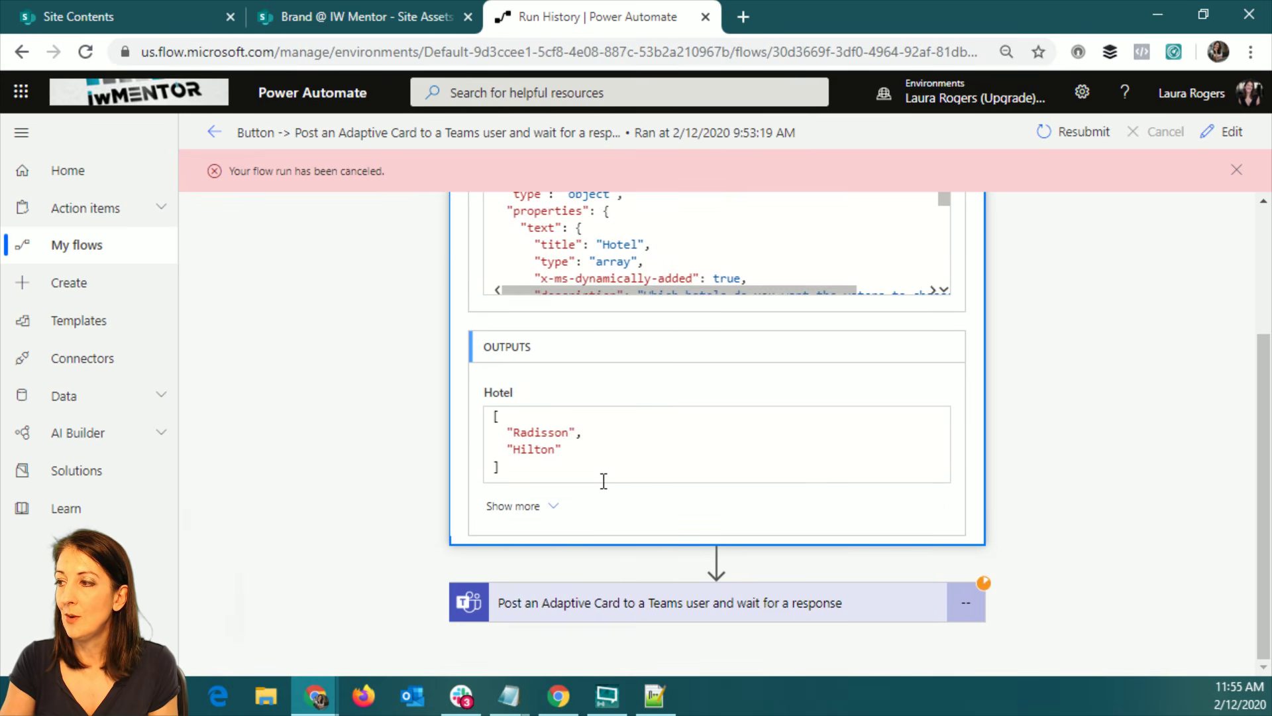
click(542, 509)
scroll(679, 506, down, 1)
scroll(560, 405, up, 1)
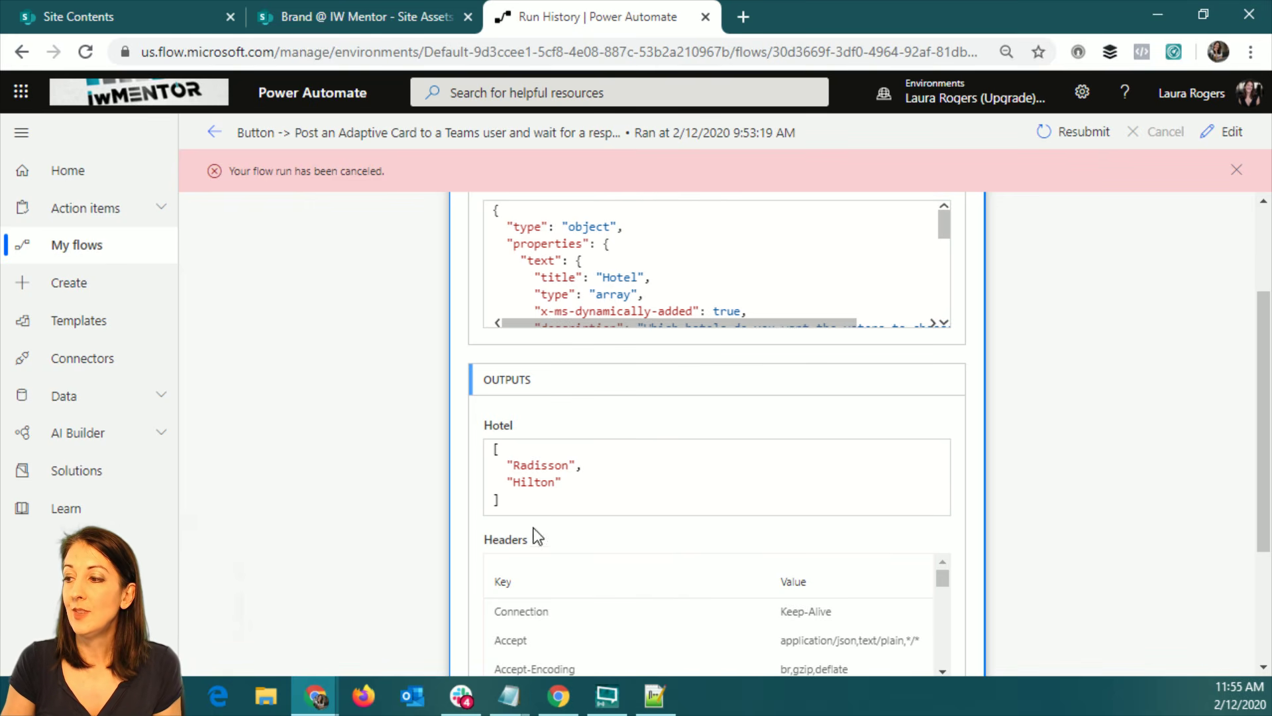
drag(497, 448, 515, 510)
click(554, 504)
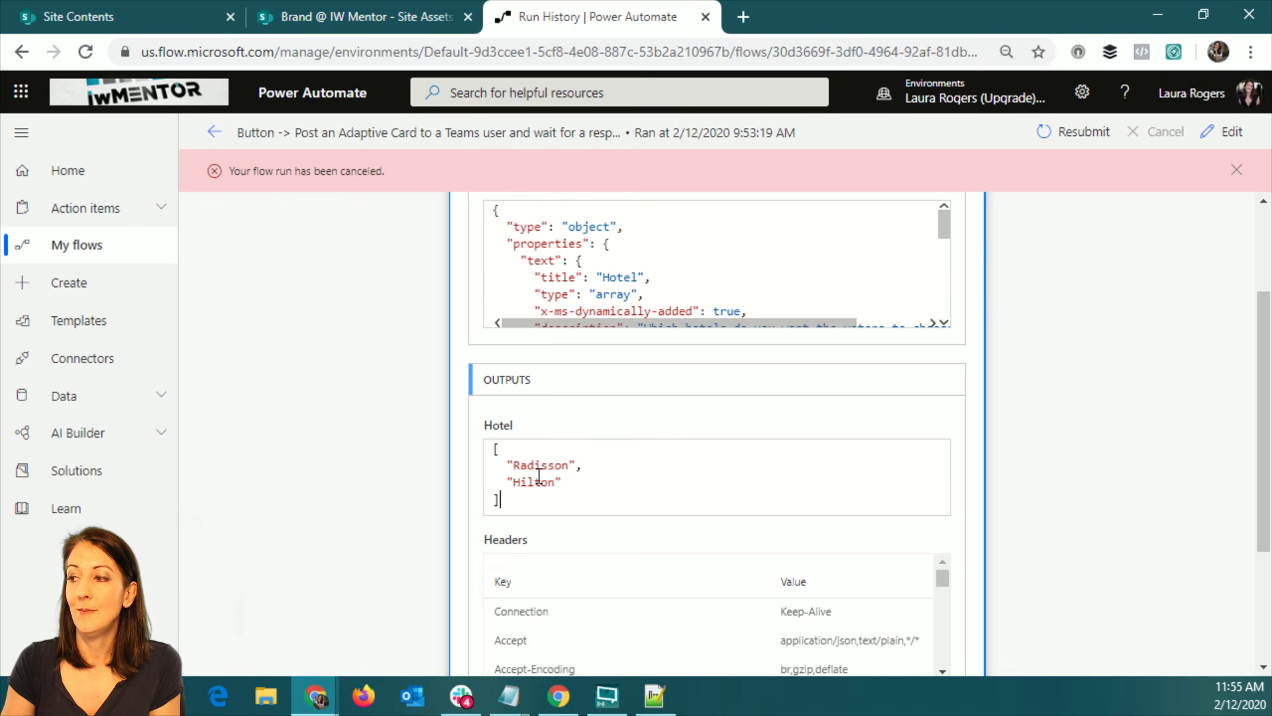
- Check the Post an Adaptive Card action in the run and reload the run history page
scroll(1003, 476, down, 3)
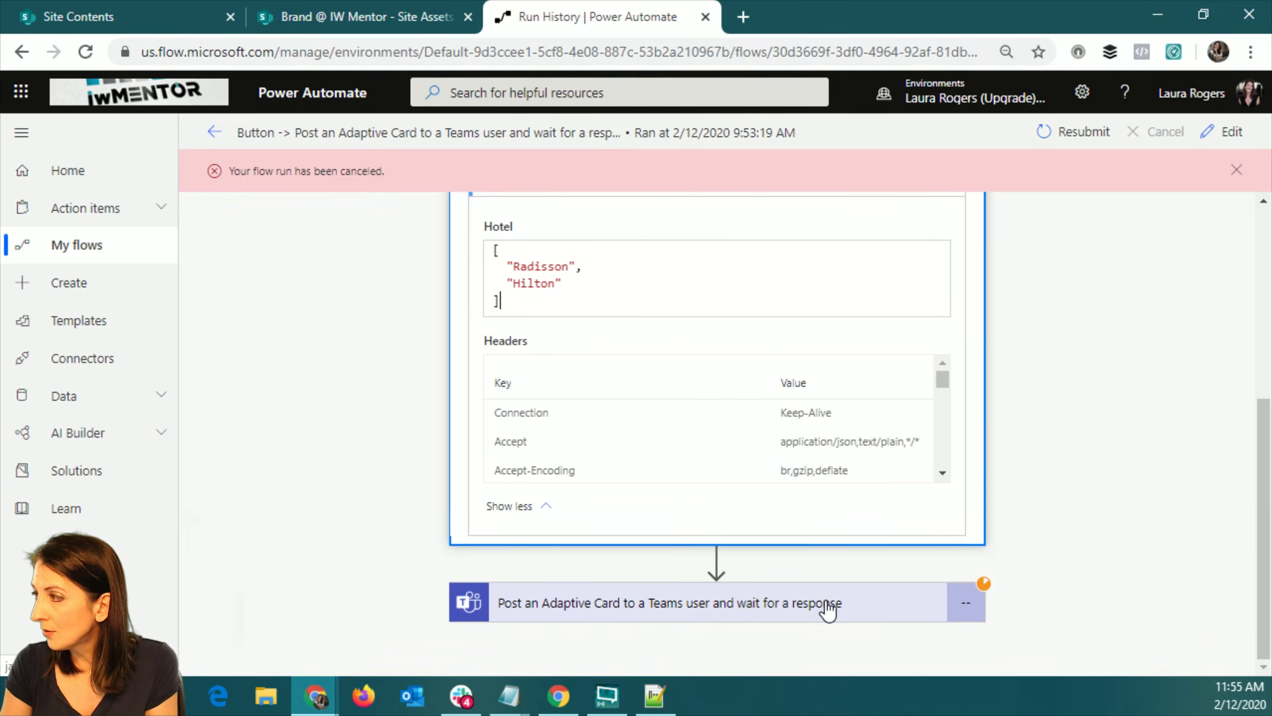
click(669, 616)
click(85, 52)
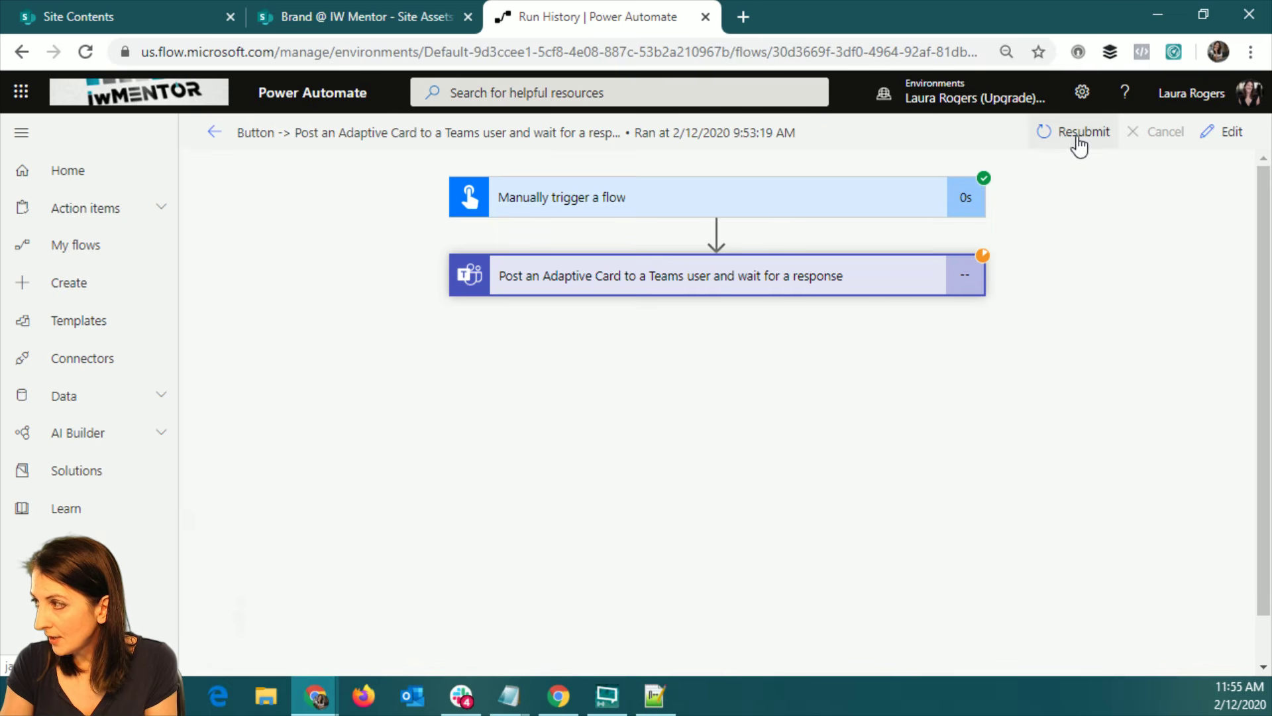
- Expand the manual trigger's details again and select the Hotel output array text
click(774, 199)
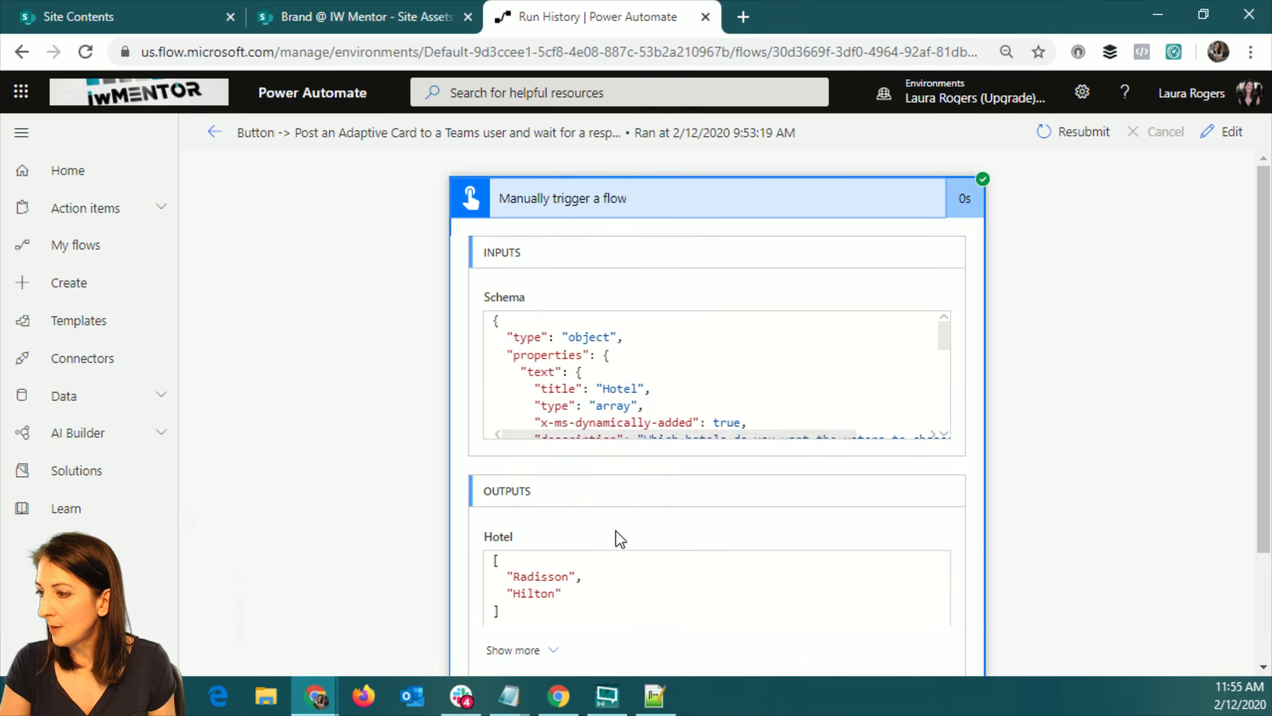
scroll(571, 548, down, 2)
drag(499, 468, 463, 400)
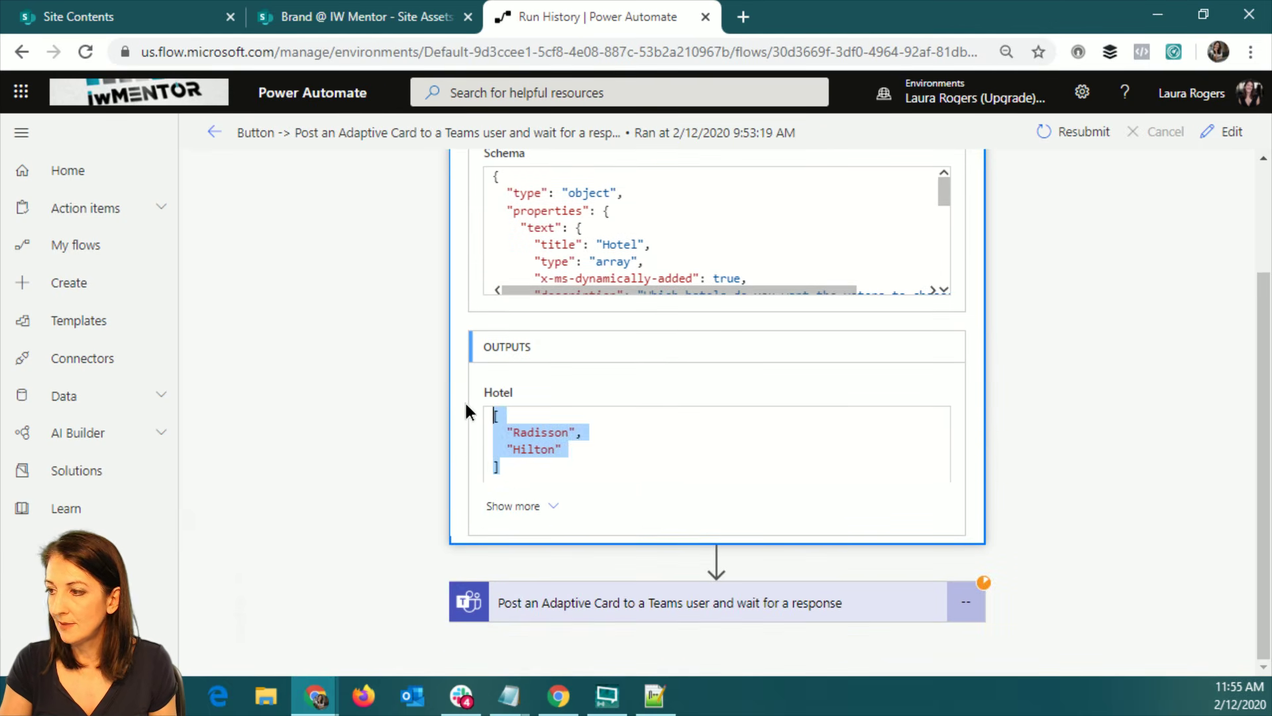
key(alt+Tab)
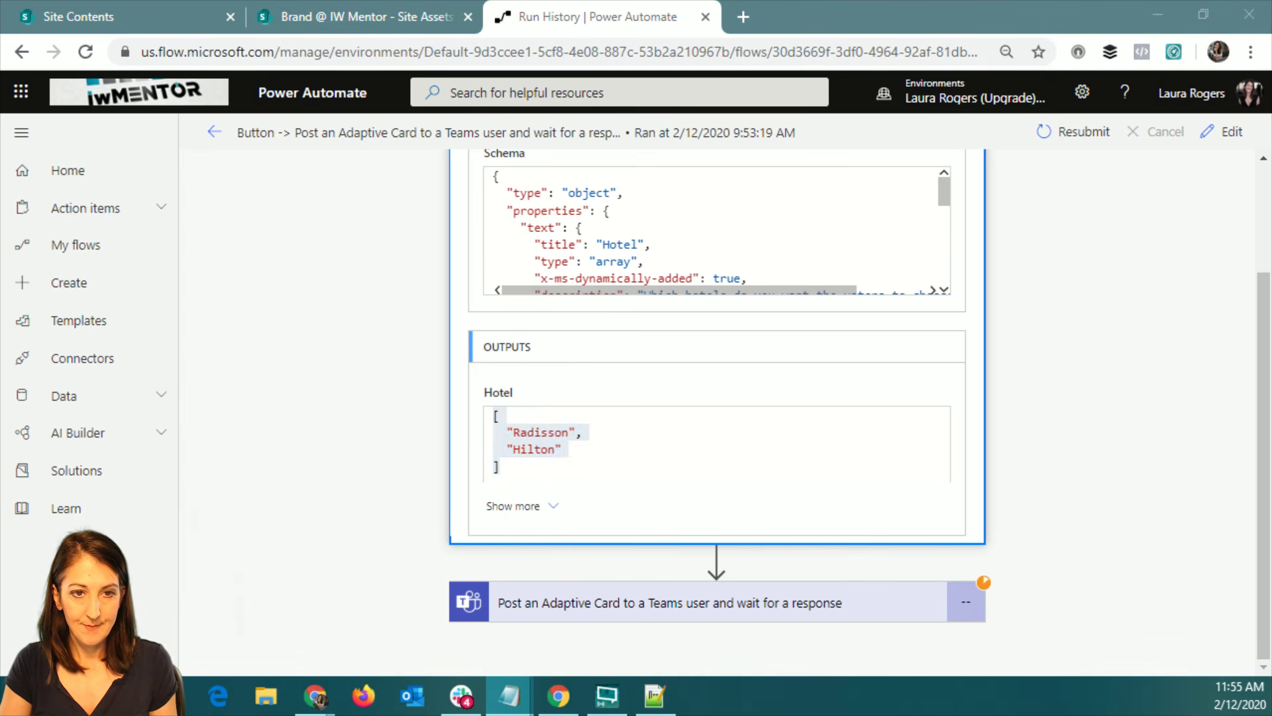
- Open the flow for editing and examine the Input.ChoiceSet hotel choices in the adaptive card's message JSON
click(1227, 131)
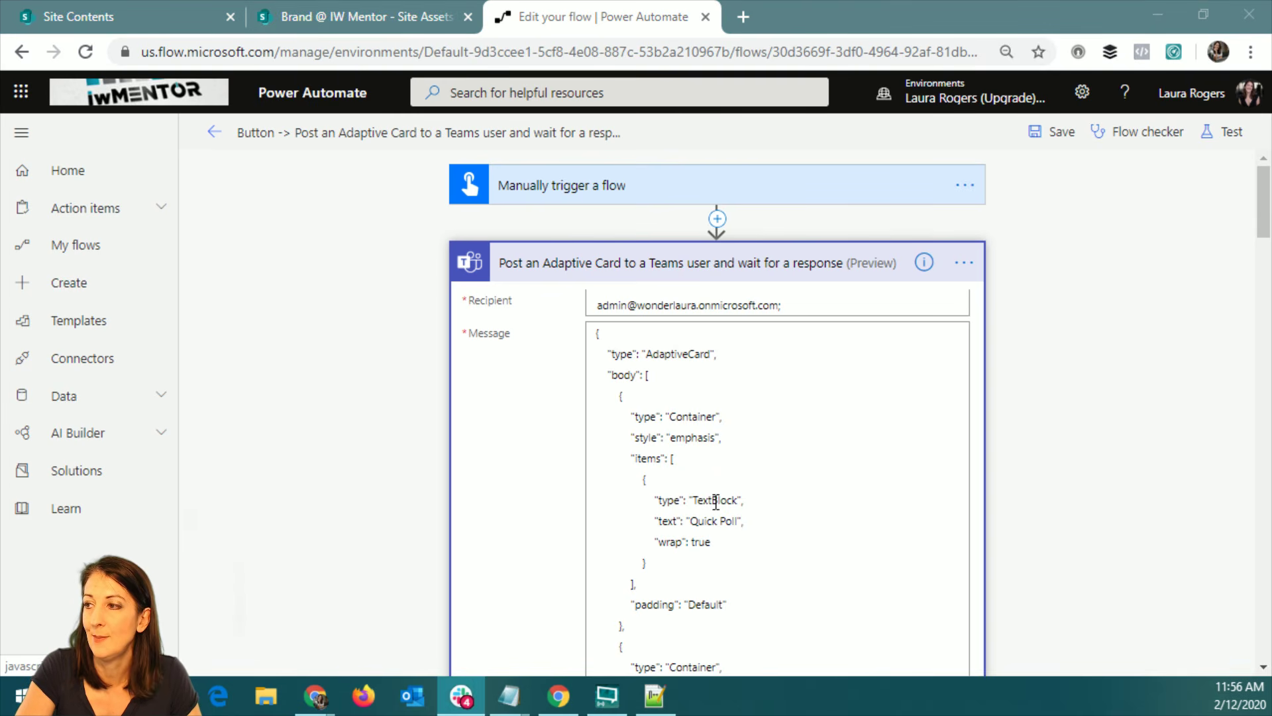
click(777, 483)
scroll(890, 542, down, 12)
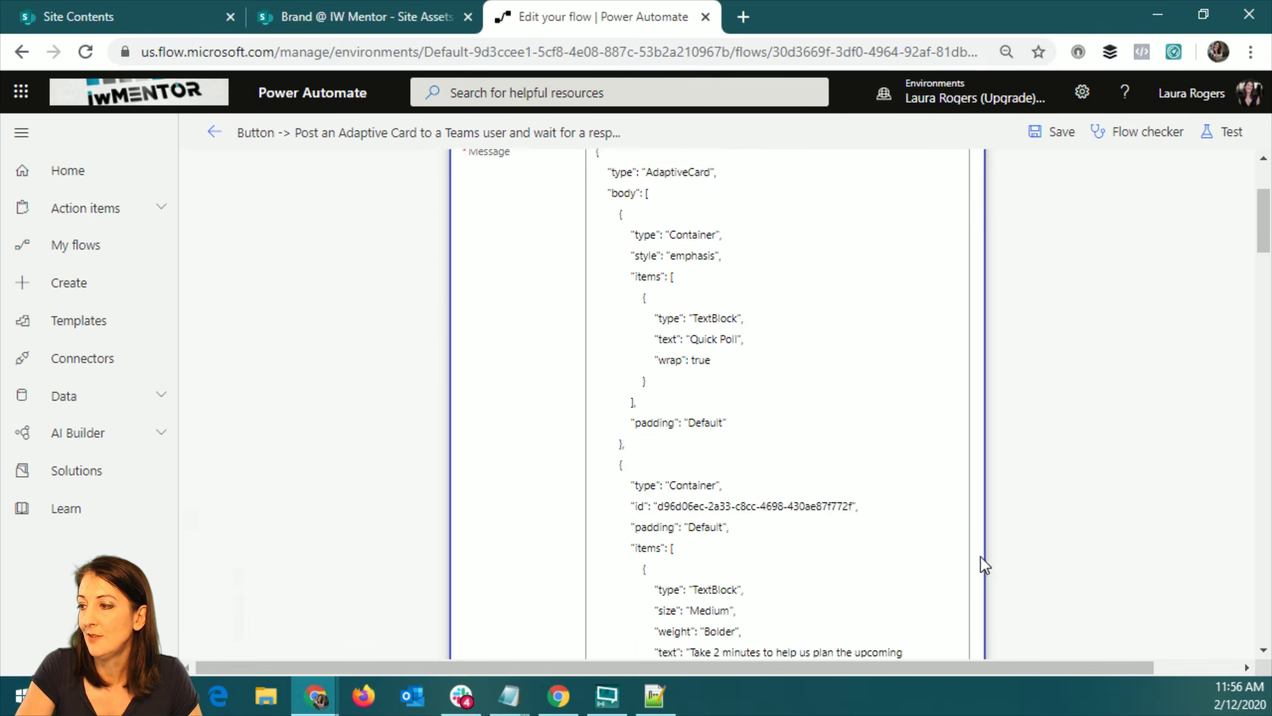
scroll(783, 459, down, 6)
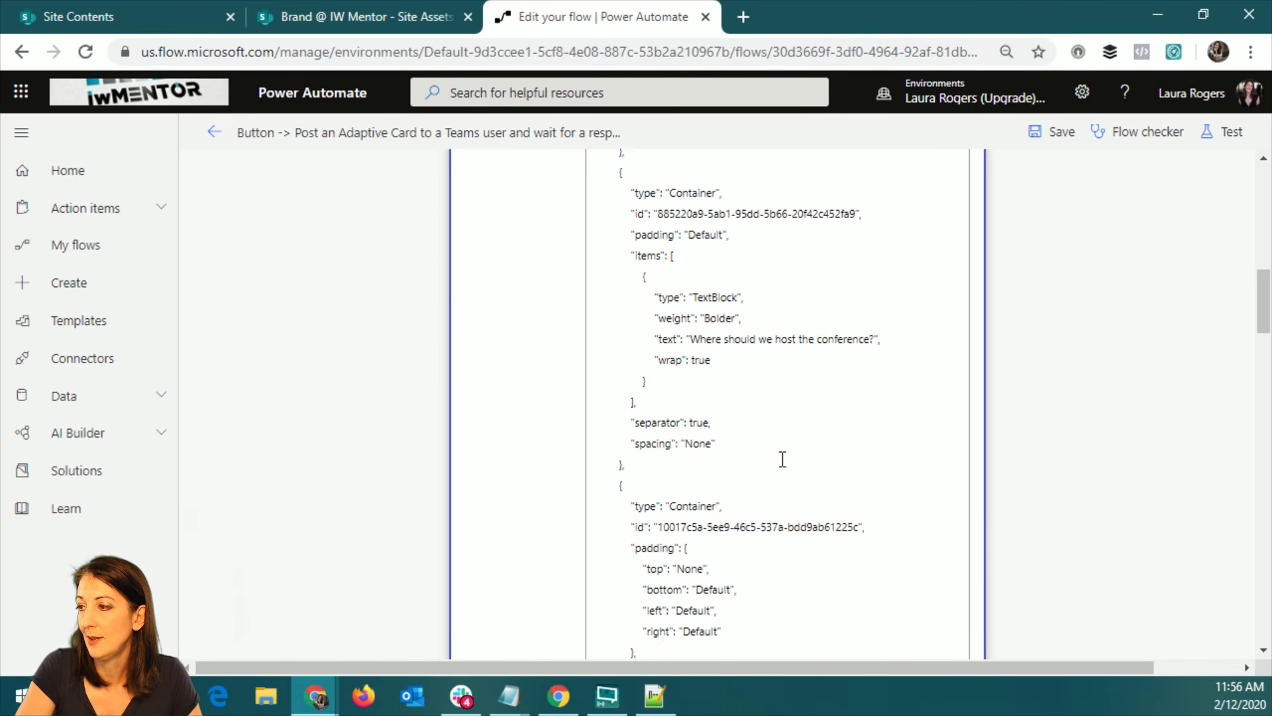
scroll(782, 458, down, 5)
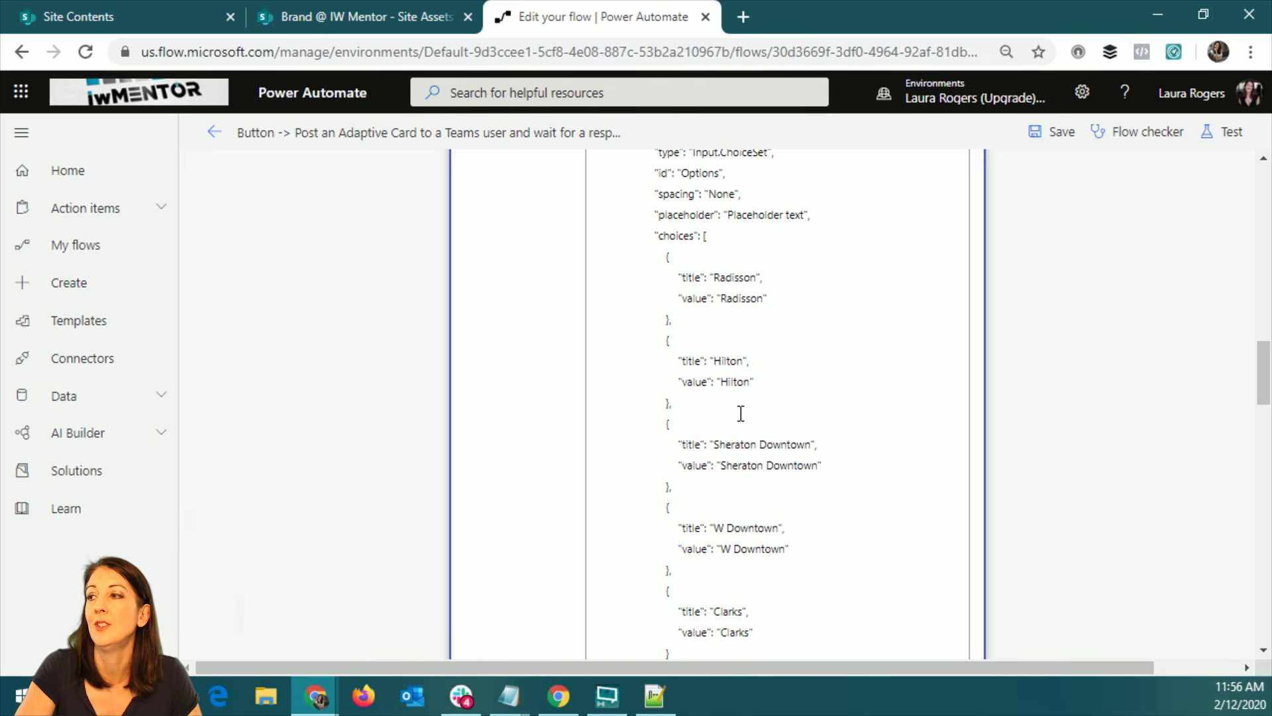
scroll(739, 414, up, 2)
scroll(741, 414, up, 6)
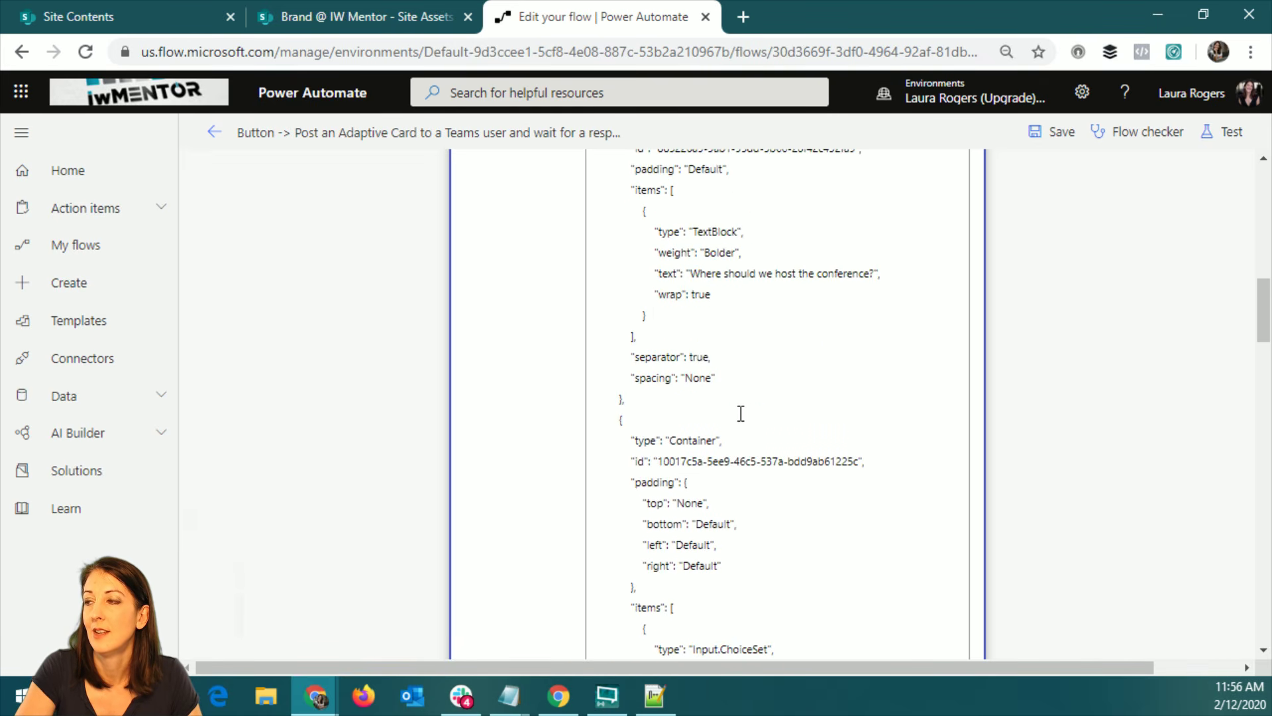
scroll(741, 414, up, 8)
scroll(746, 608, down, 7)
scroll(746, 608, down, 12)
scroll(745, 608, up, 2)
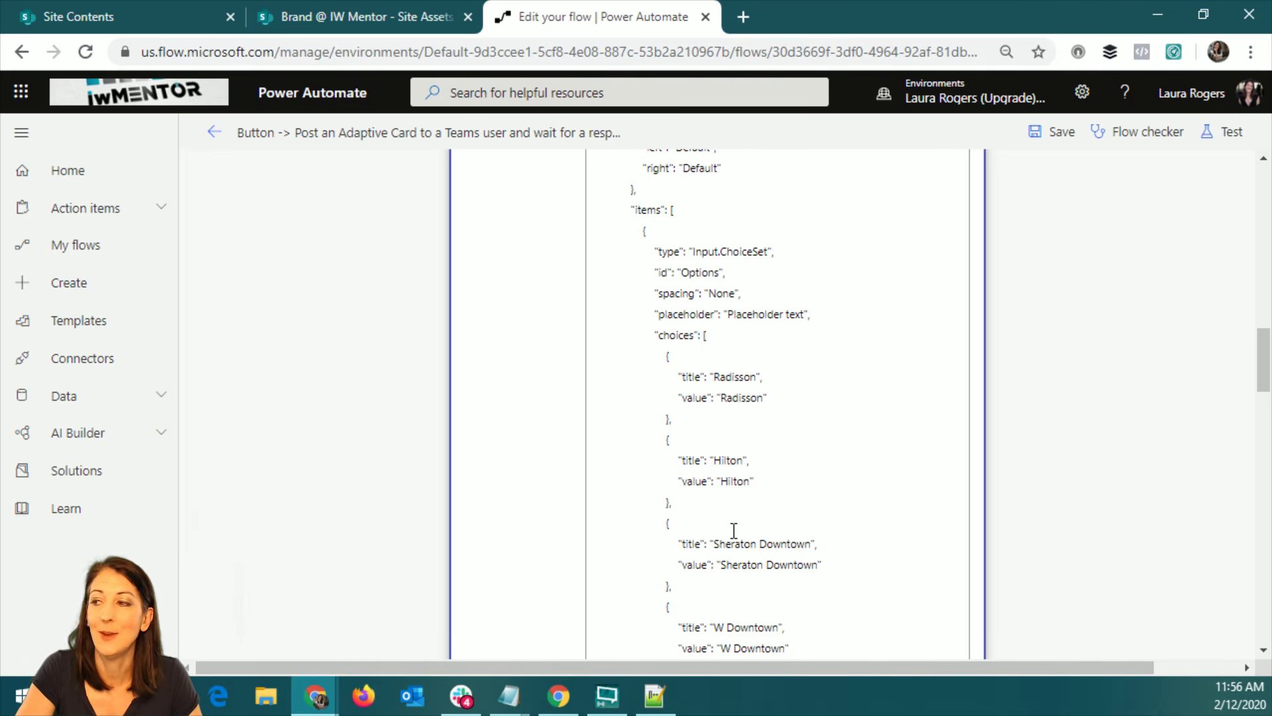
- Expand the manual trigger, check the Hotel input's multi-select list of options, and collapse the trigger again
drag(1265, 360, 1241, 190)
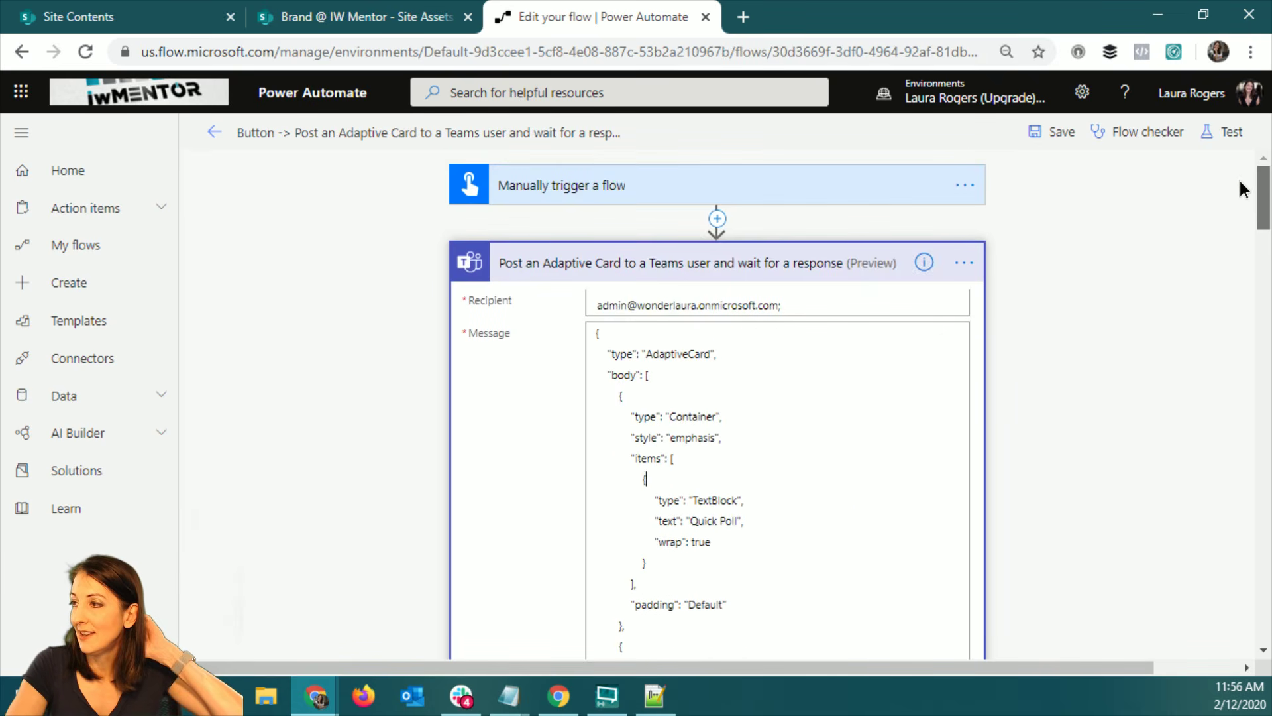
click(582, 190)
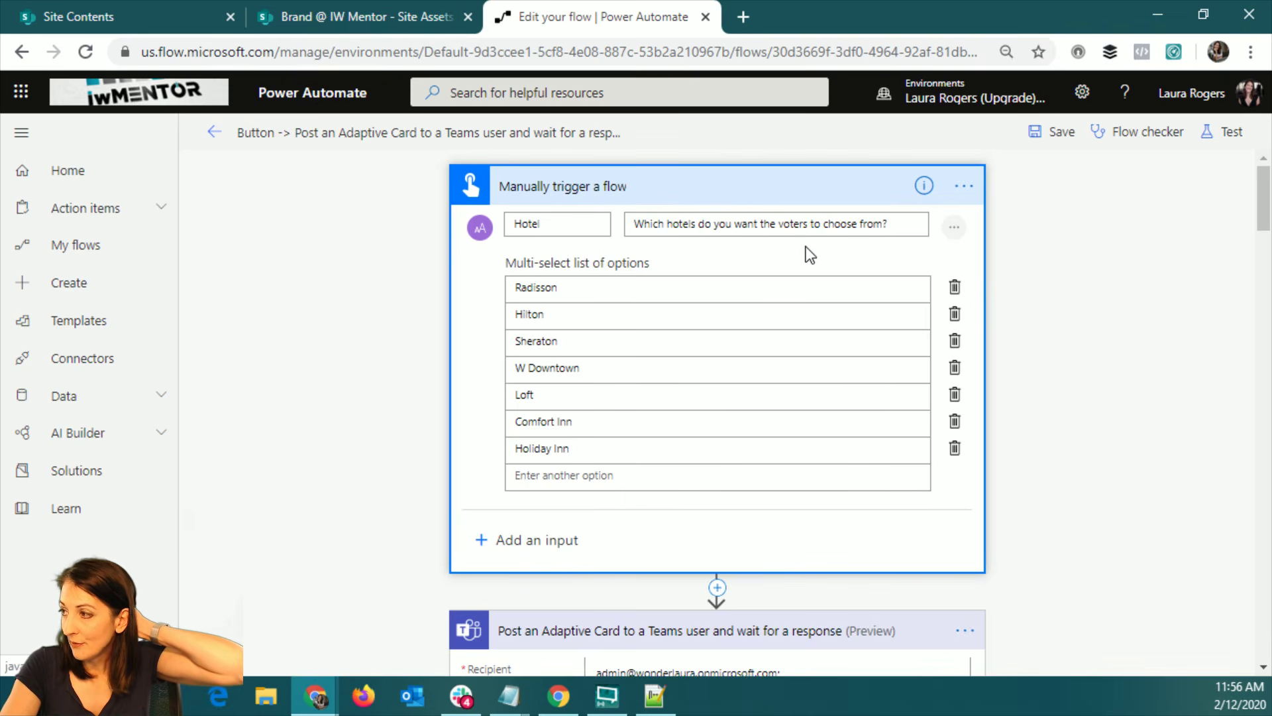
click(777, 196)
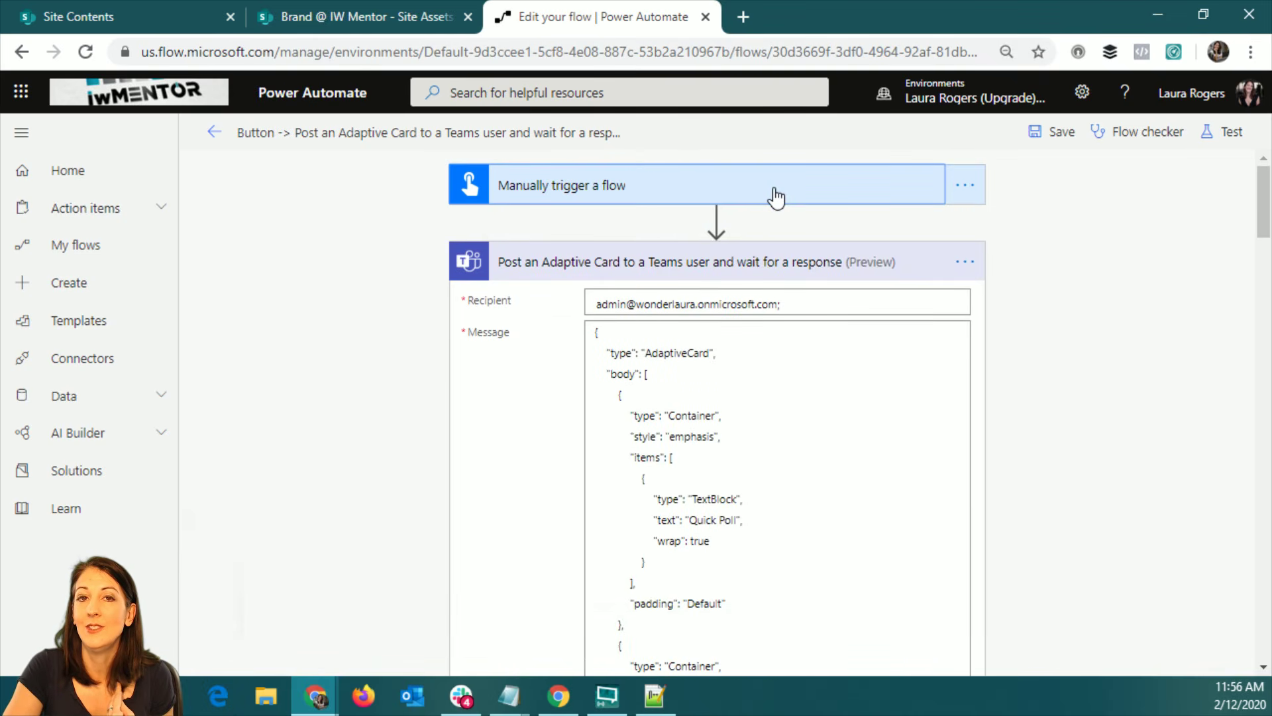
- Examine the text containers in the adaptive card's message JSON and switch away from the browser window
drag(1269, 194, 1267, 237)
scroll(781, 411, down, 2)
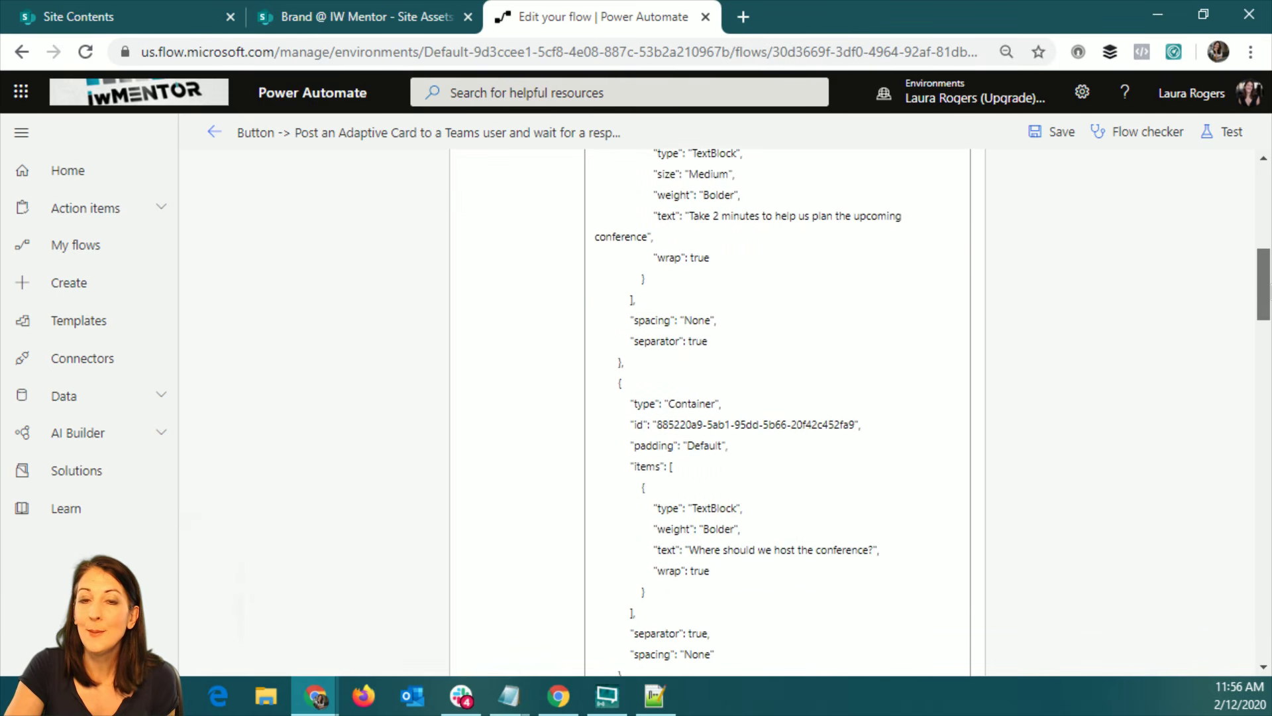
scroll(1084, 236, up, 10)
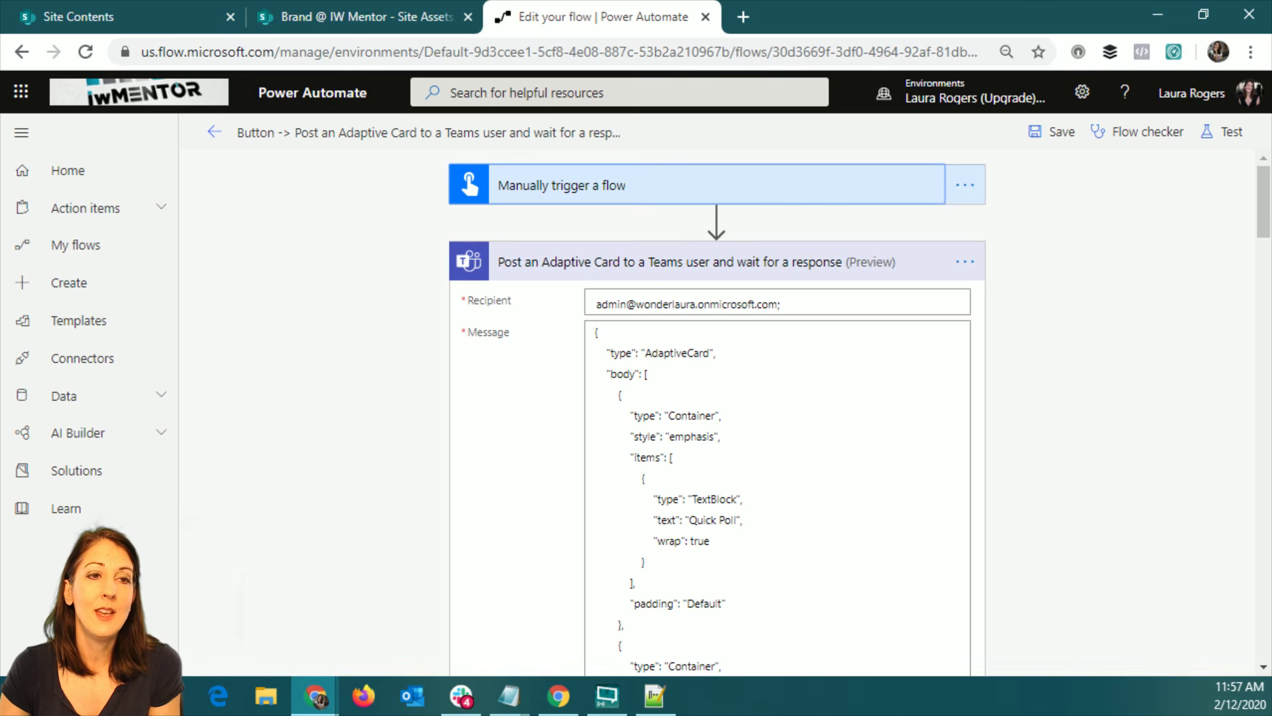
key(alt+Tab)
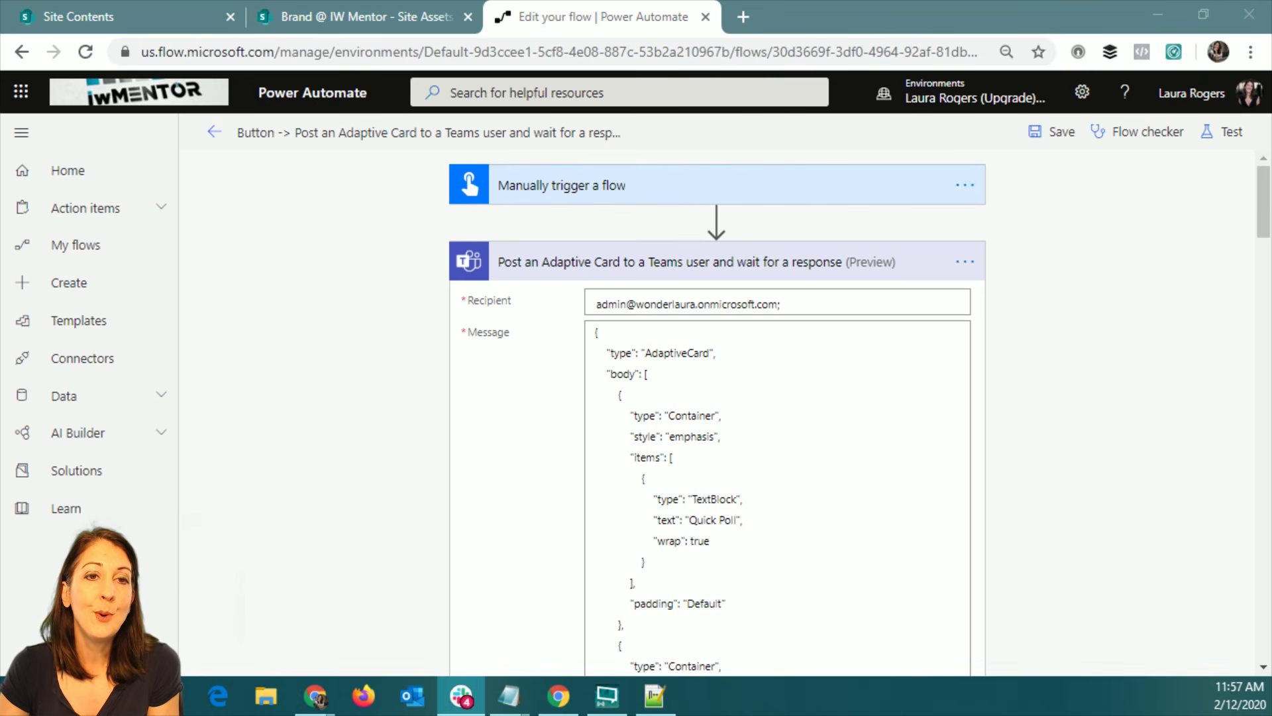